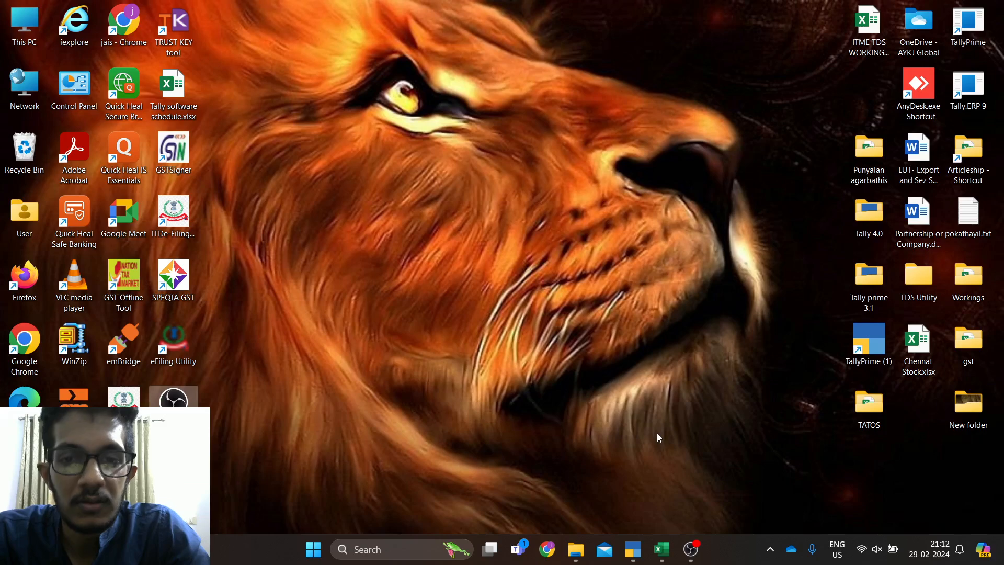
Switch to TallyPrime.
{"action": "key", "text": "alt+Tab"}
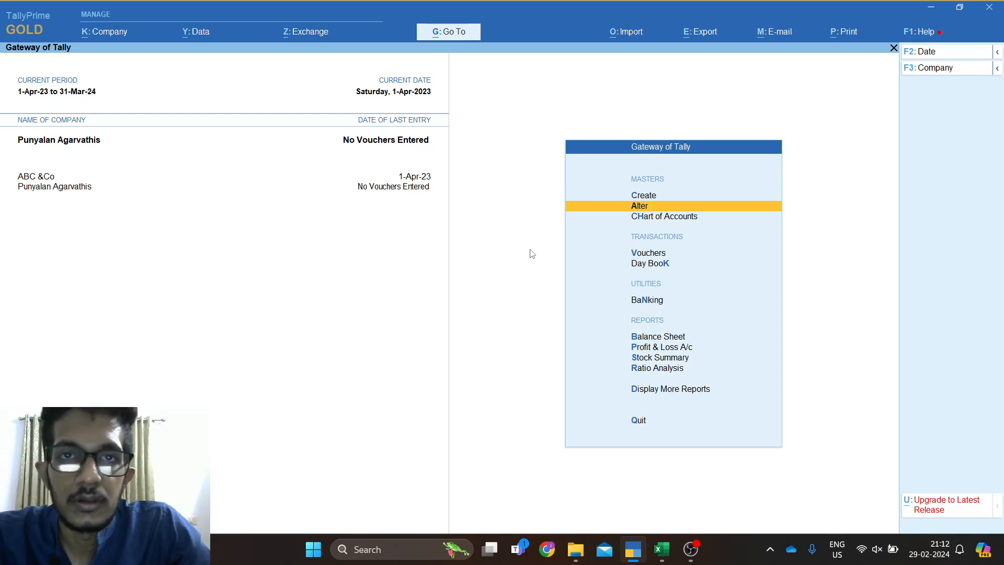
{"action": "key", "text": "Down"}
{"action": "key", "text": "Down"}
{"action": "key", "text": "Down"}
{"action": "key", "text": "Up"}
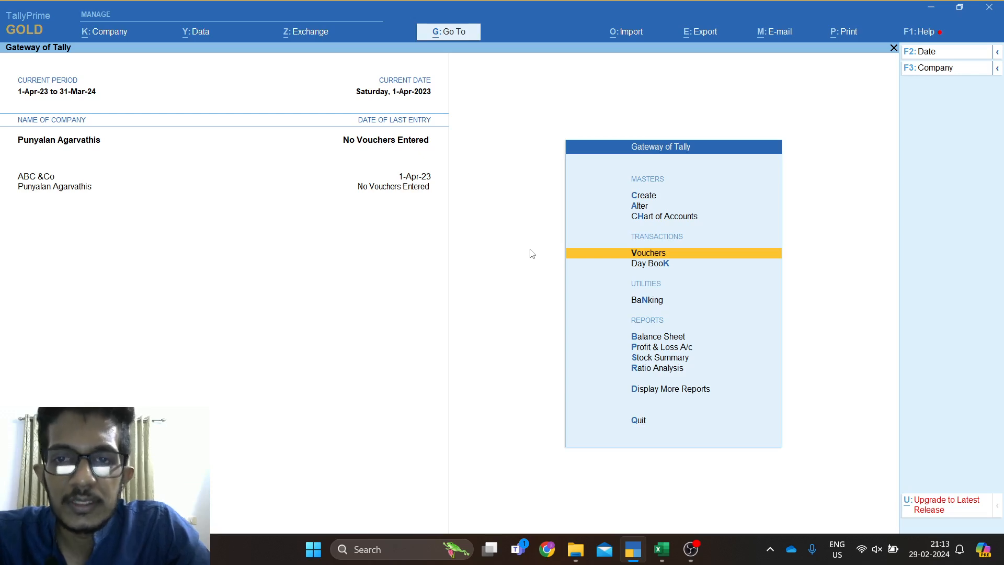
{"action": "key", "text": "Up"}
{"action": "key", "text": "Up"}
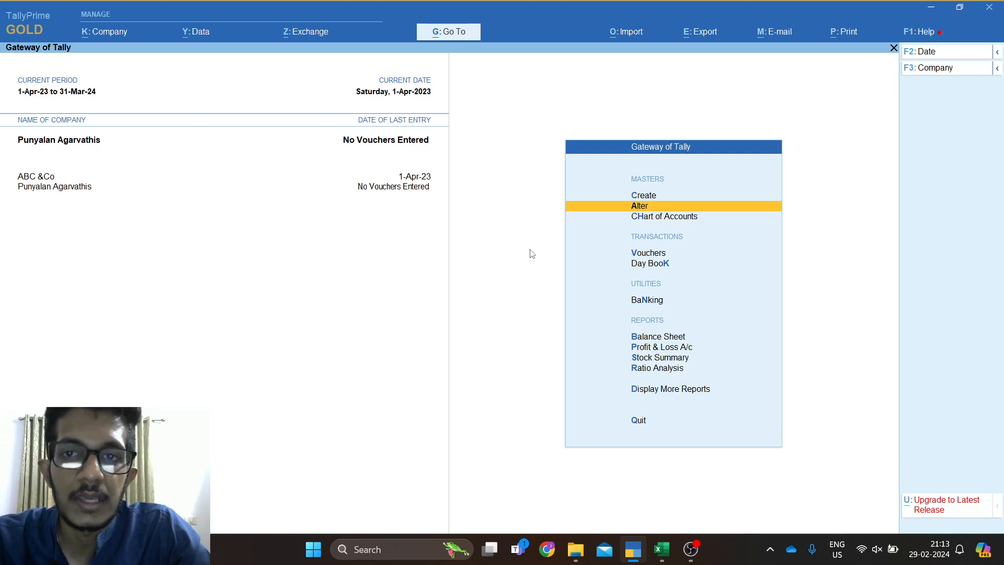
{"action": "key", "text": "Down"}
{"action": "key", "text": "Down"}
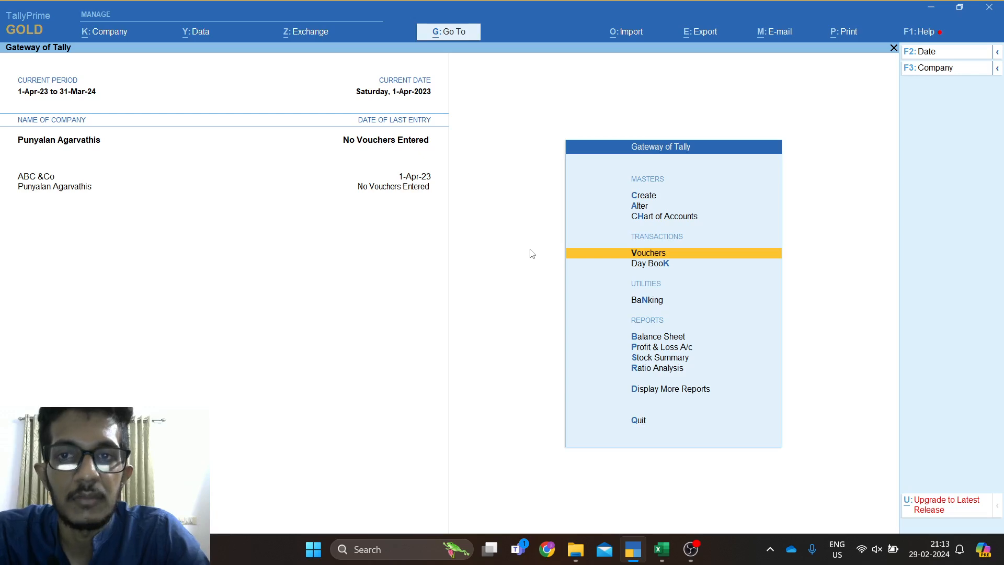
Examine the accounting and inventory master types offered for creation, from Group through Godown.
{"action": "key", "text": "Up"}
{"action": "key", "text": "Up"}
{"action": "key", "text": "Up"}
{"action": "key", "text": "Return"}
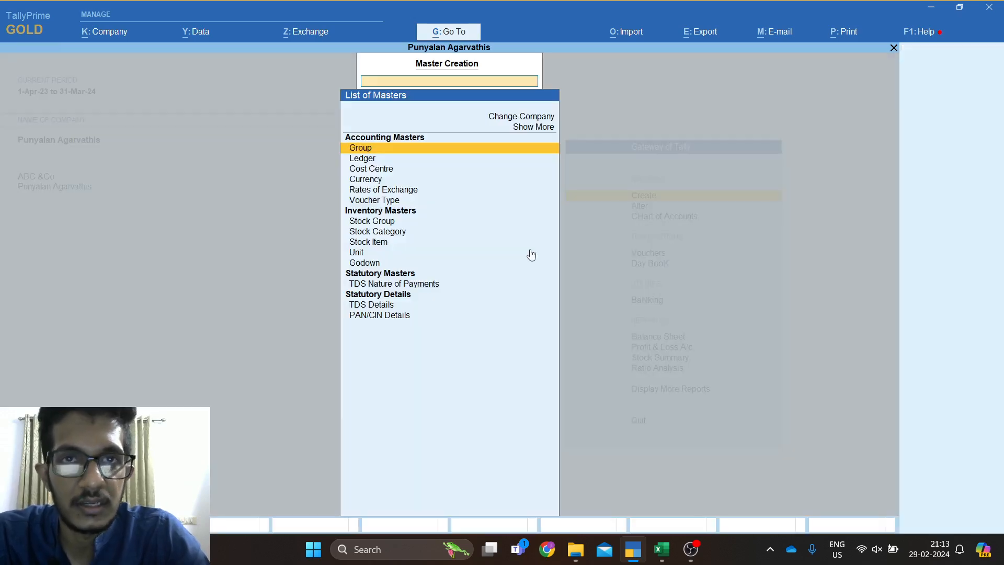
{"action": "key", "text": "Down"}
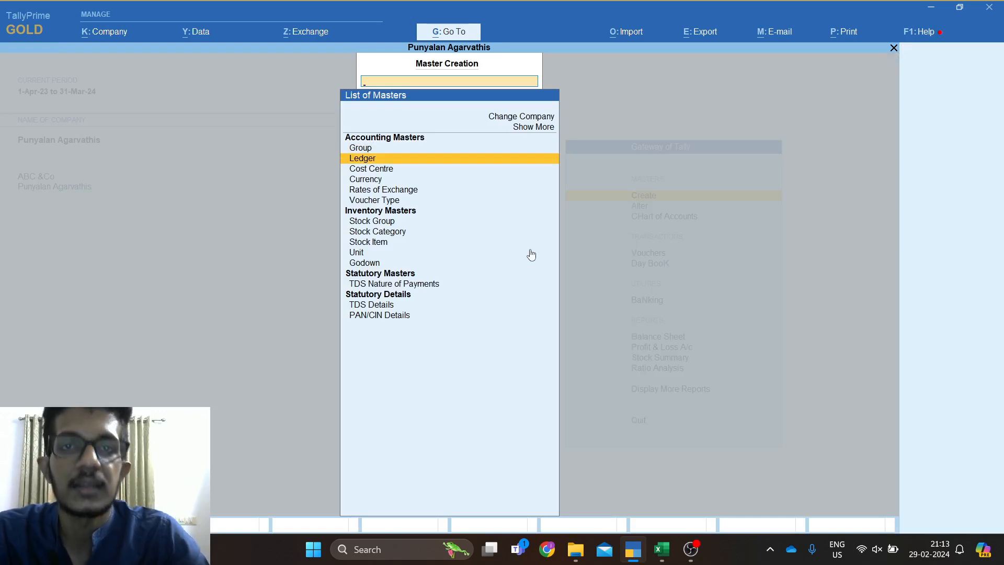
{"action": "key", "text": "Down"}
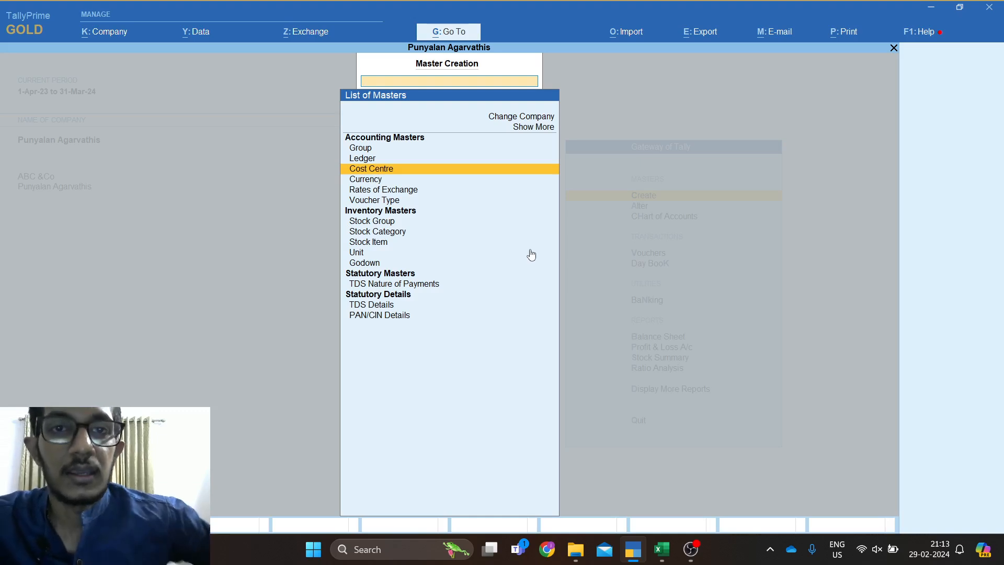
{"action": "key", "text": "Down"}
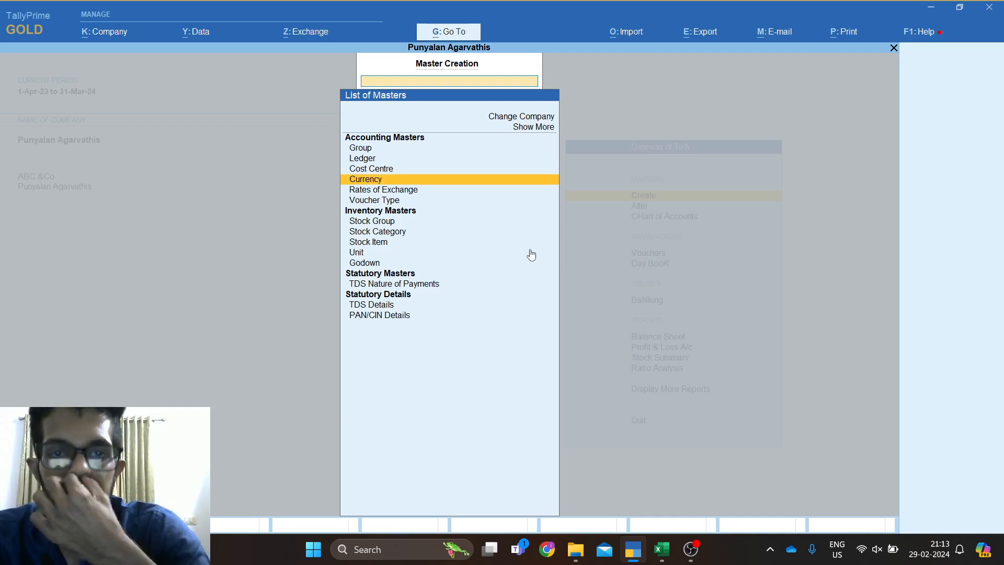
{"action": "key", "text": "Down"}
{"action": "key", "text": "Down"}
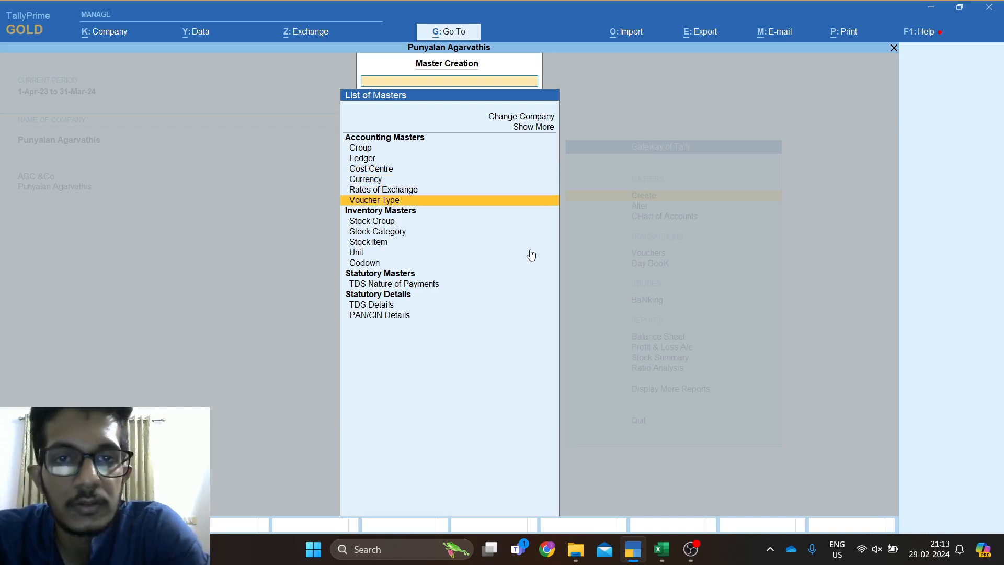
{"action": "key", "text": "Down"}
{"action": "key", "text": "Down"}
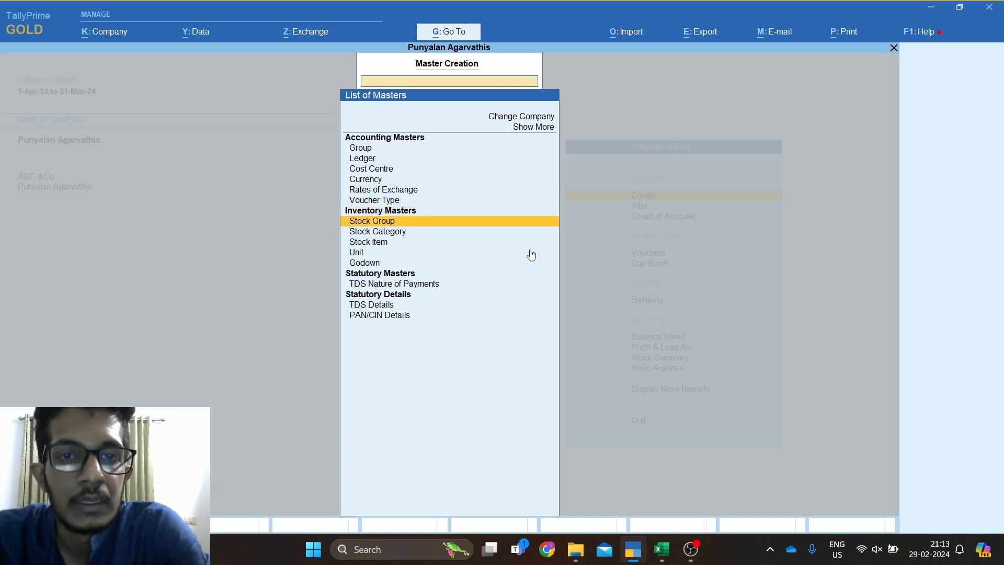
{"action": "key", "text": "Down"}
{"action": "key", "text": "Down"}
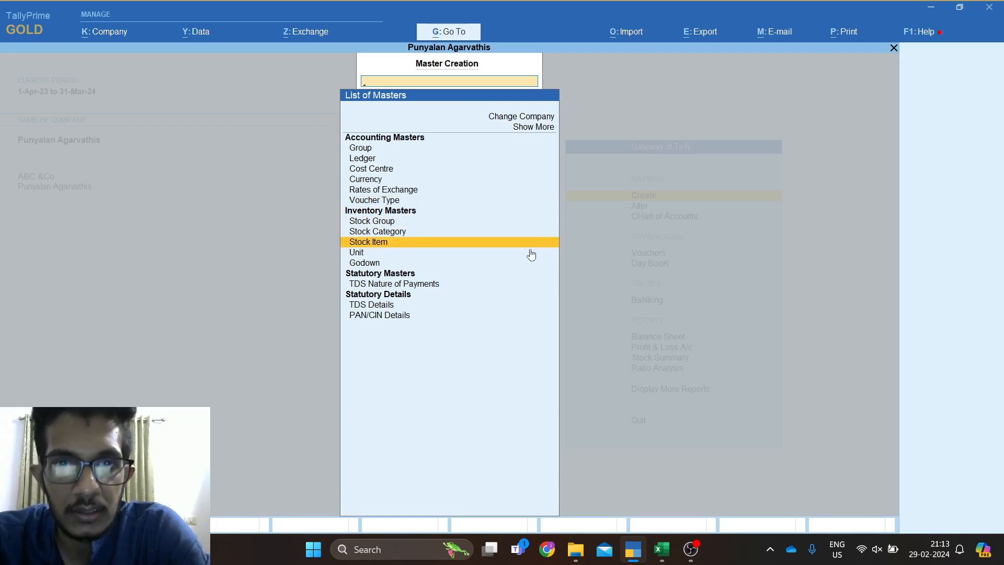
{"action": "key", "text": "Down"}
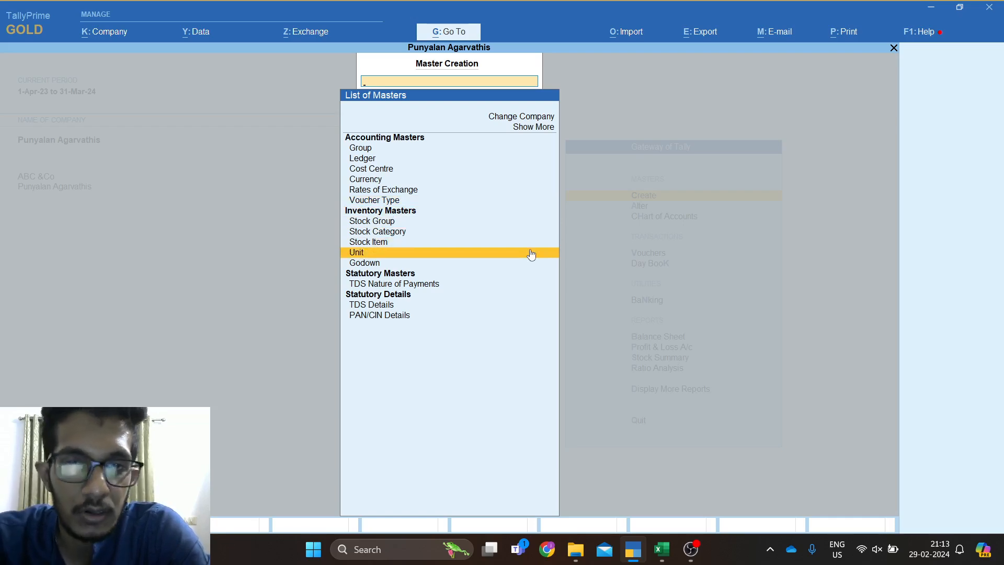
{"action": "key", "text": "Down"}
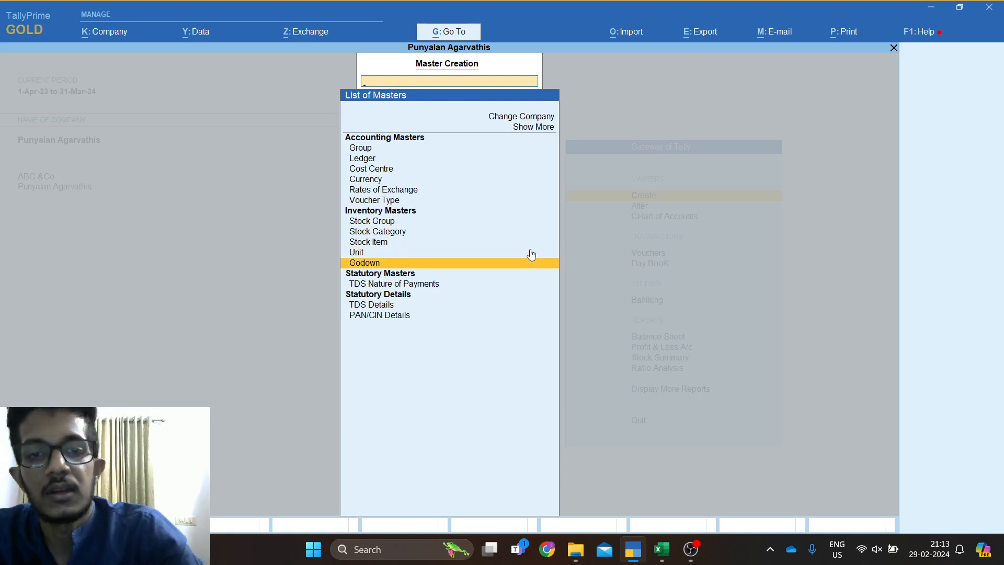
{"action": "key", "text": "Escape"}
View the list of ledgers in the chart of accounts and return to the Gateway of Tally.
{"action": "key", "text": "Down"}
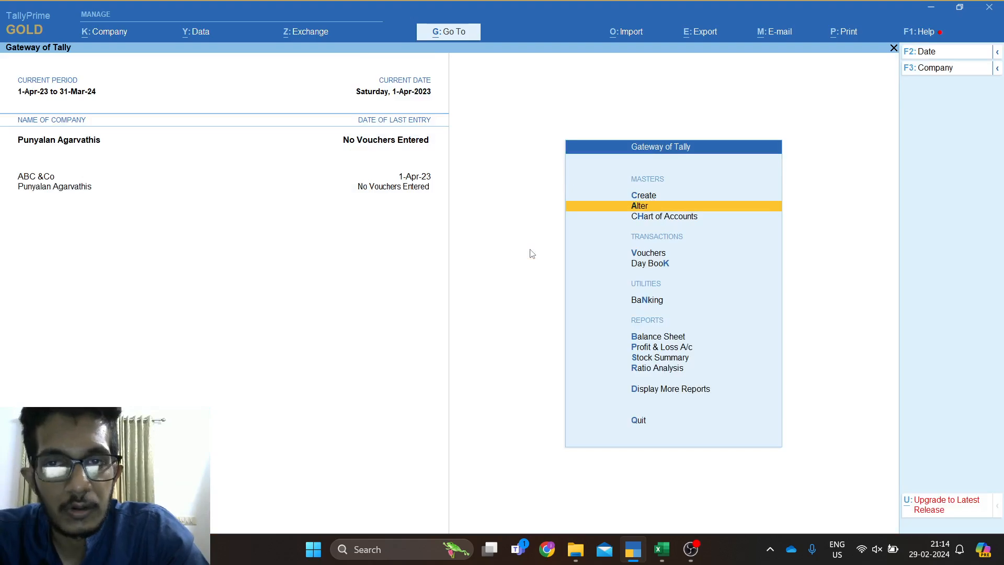
{"action": "key", "text": "Down"}
{"action": "key", "text": "Return"}
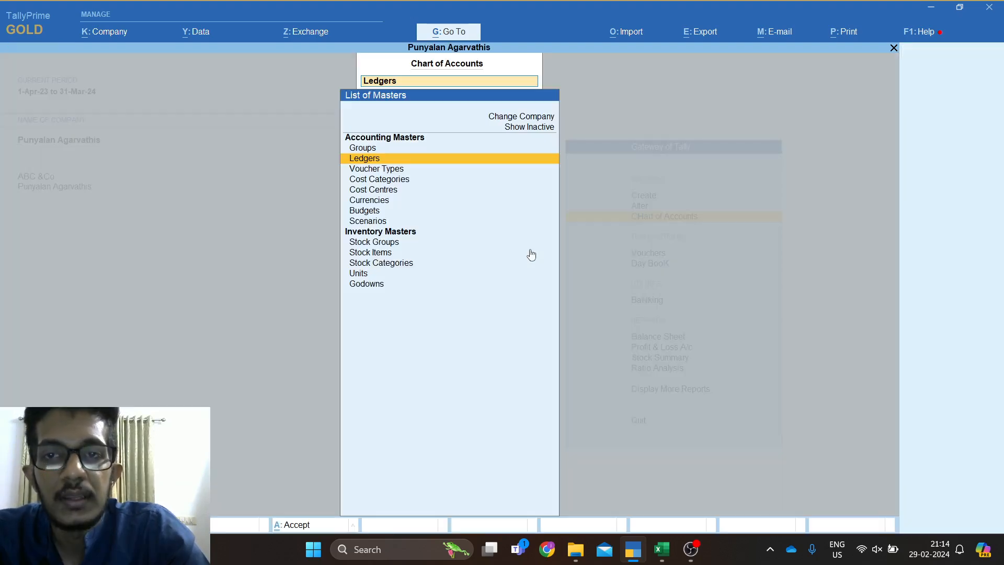
{"action": "key", "text": "Up"}
{"action": "key", "text": "Down"}
{"action": "key", "text": "Return"}
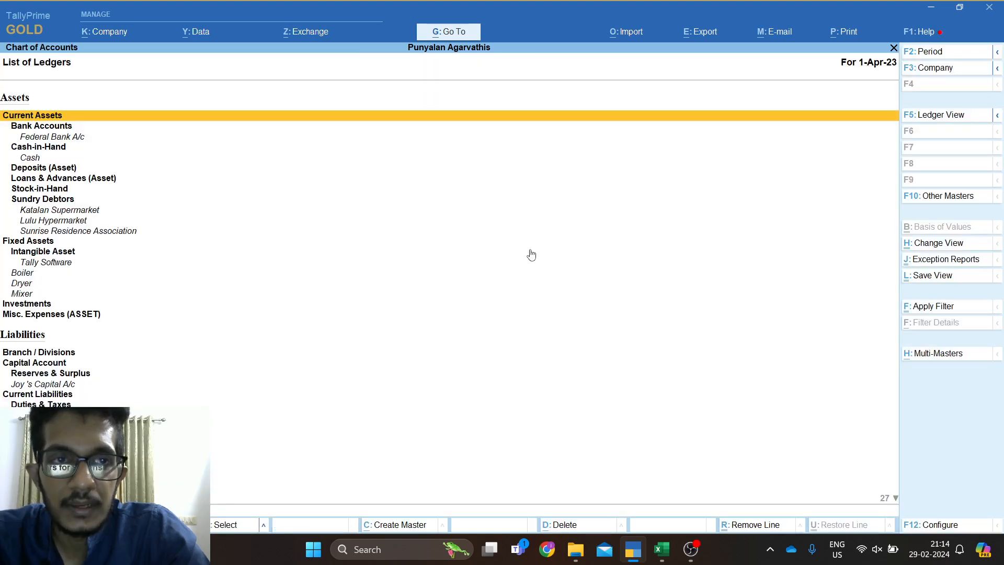
{"action": "key", "text": "Escape"}
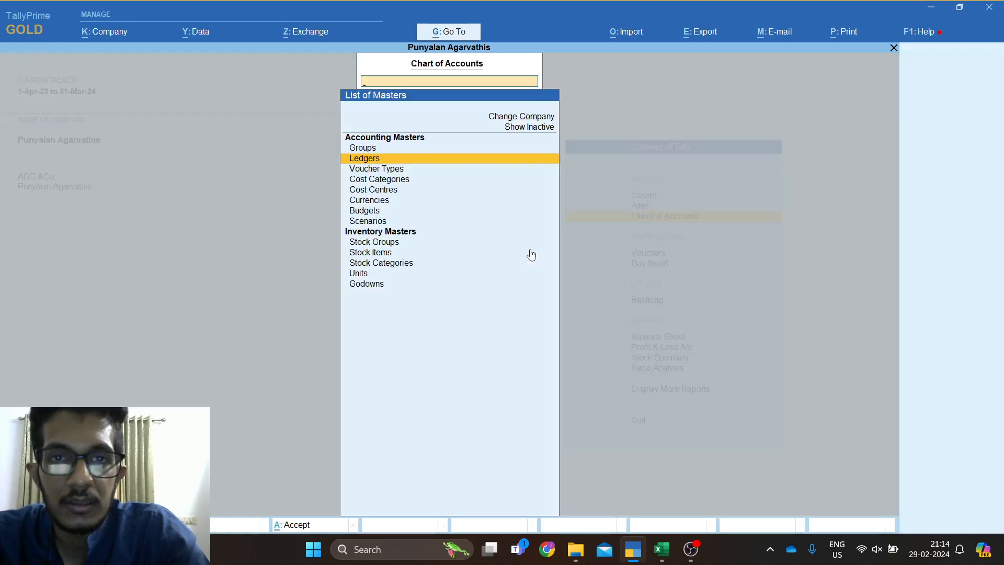
{"action": "key", "text": "Escape"}
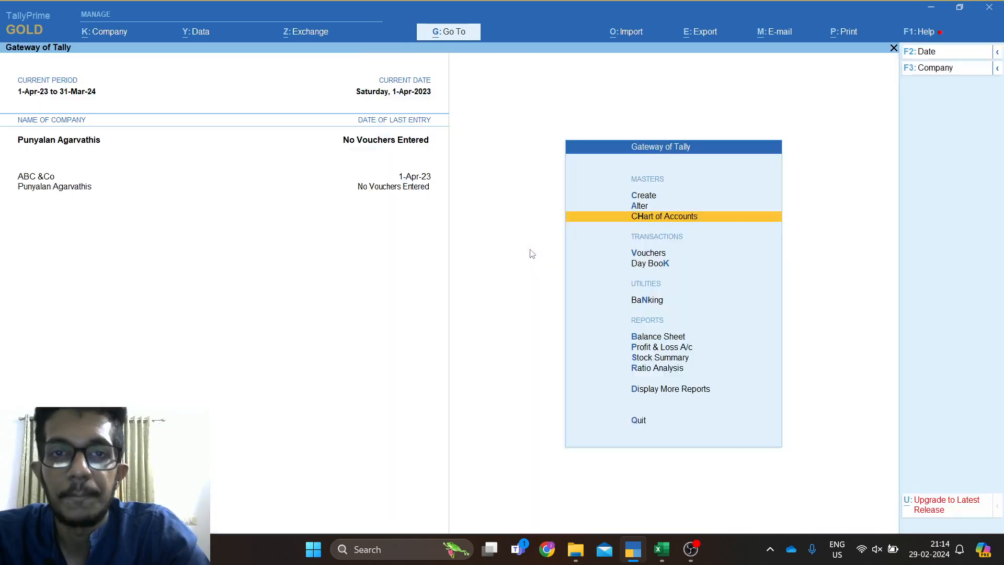
{"action": "key", "text": "Up"}
{"action": "key", "text": "Up"}
{"action": "key", "text": "Down"}
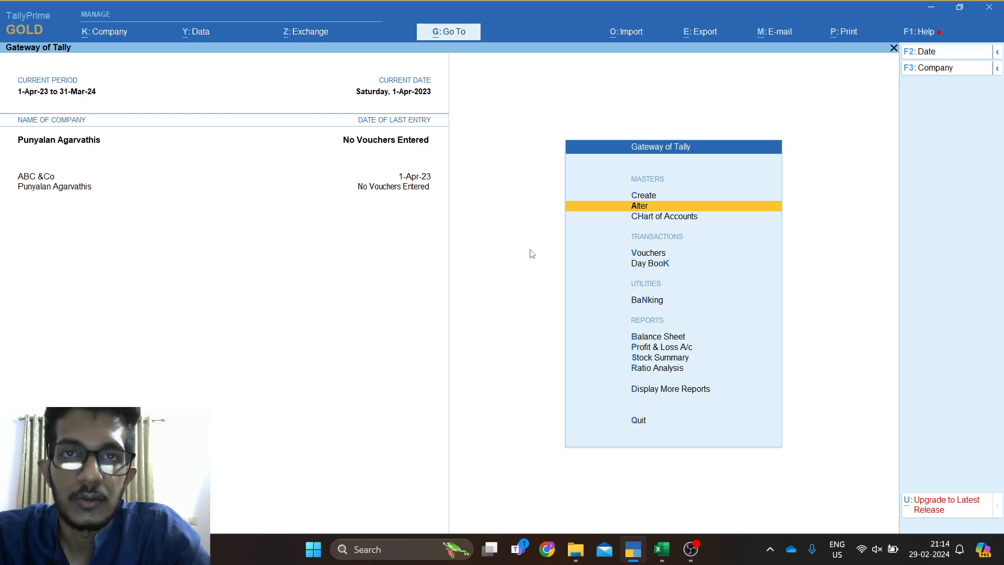
{"action": "key", "text": "Up"}
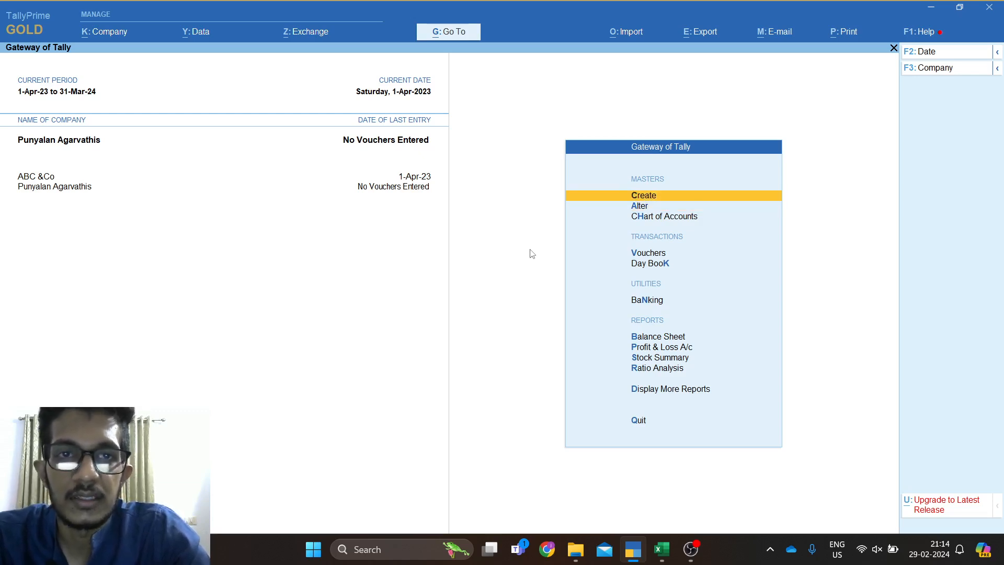
Open the company features of Punyalan Agarvathis.
{"action": "left_click", "coordinate": [101, 33]}
{"action": "key", "text": "Down"}
{"action": "key", "text": "Down"}
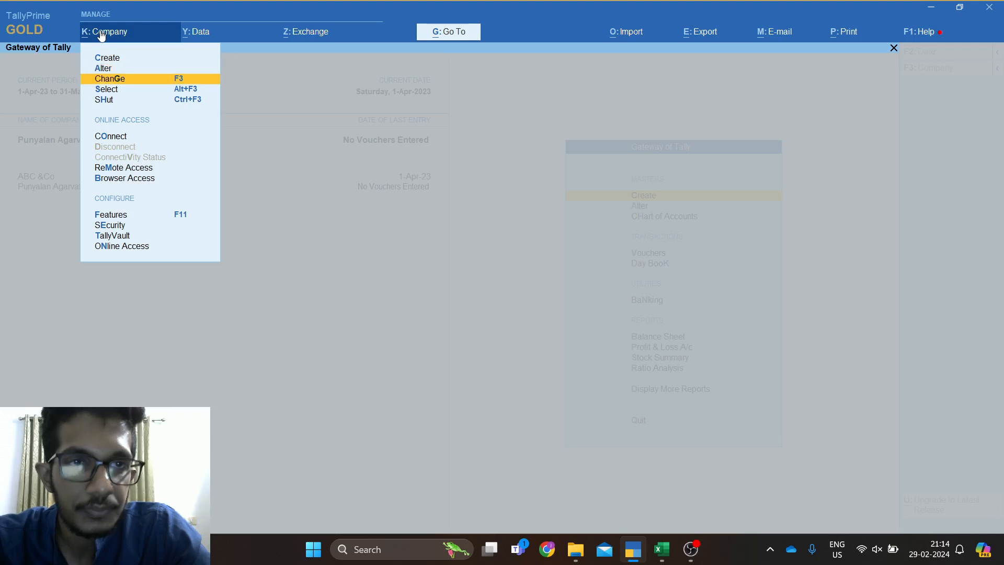
{"action": "key", "text": "Down"}
{"action": "key", "text": "Down"}
{"action": "key", "text": "Down"}
{"action": "key", "text": "Down"}
{"action": "key", "text": "Down"}
{"action": "key", "text": "Down"}
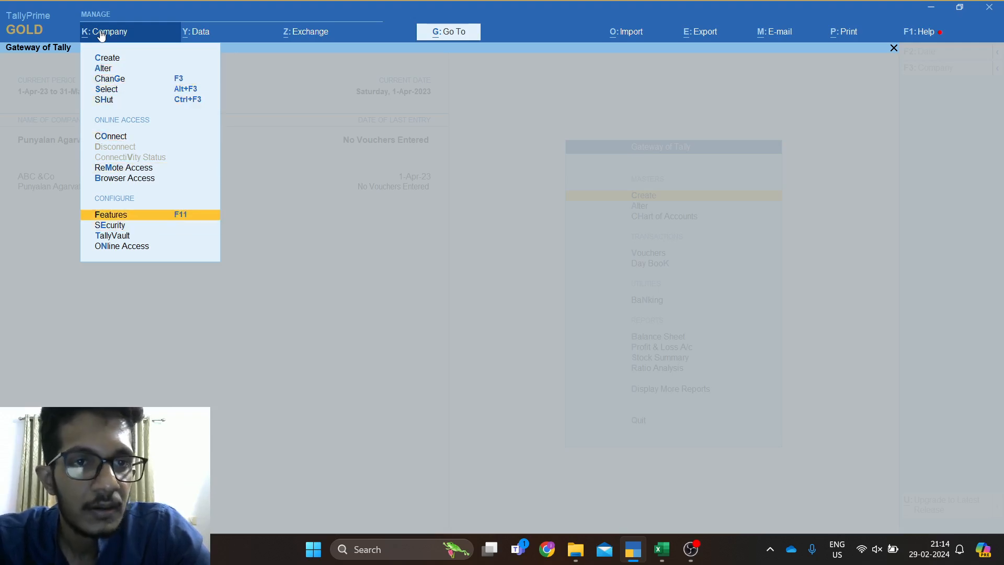
{"action": "key", "text": "Return"}
{"action": "key", "text": "Return"}
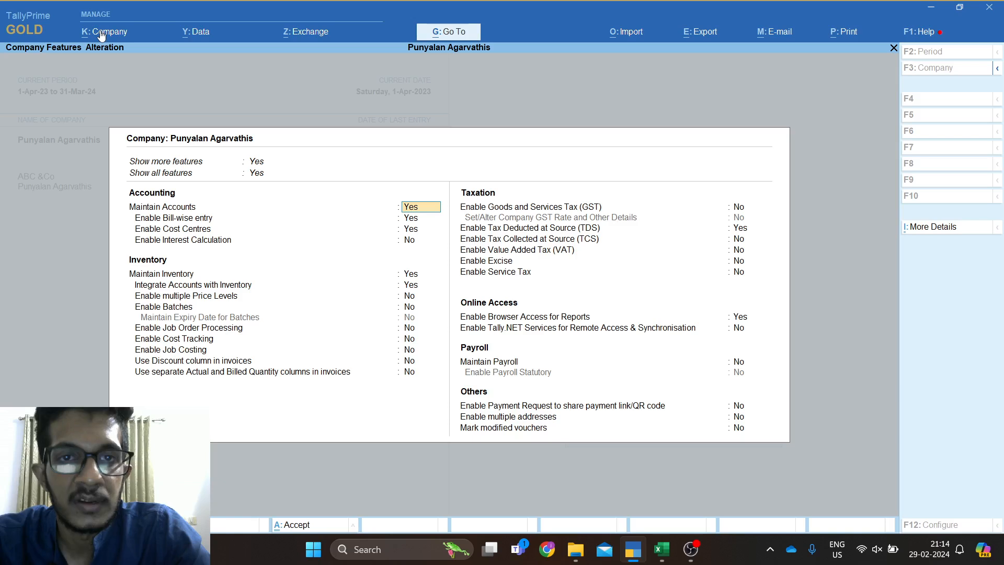
Check the Enable Cost Centres option and leave the company features without saving any change.
{"action": "key", "text": "Down"}
{"action": "key", "text": "Down"}
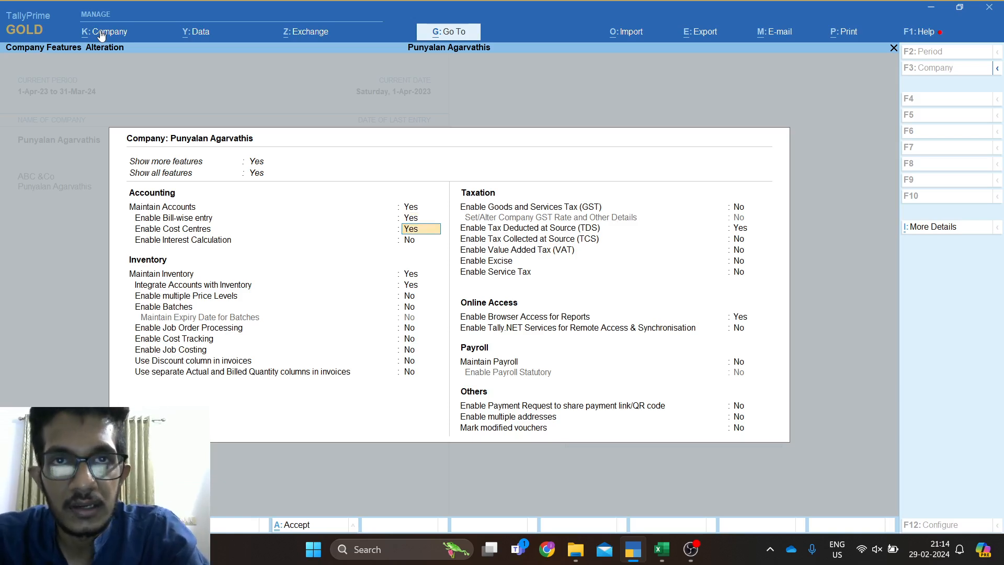
{"action": "key", "text": "BackSpace"}
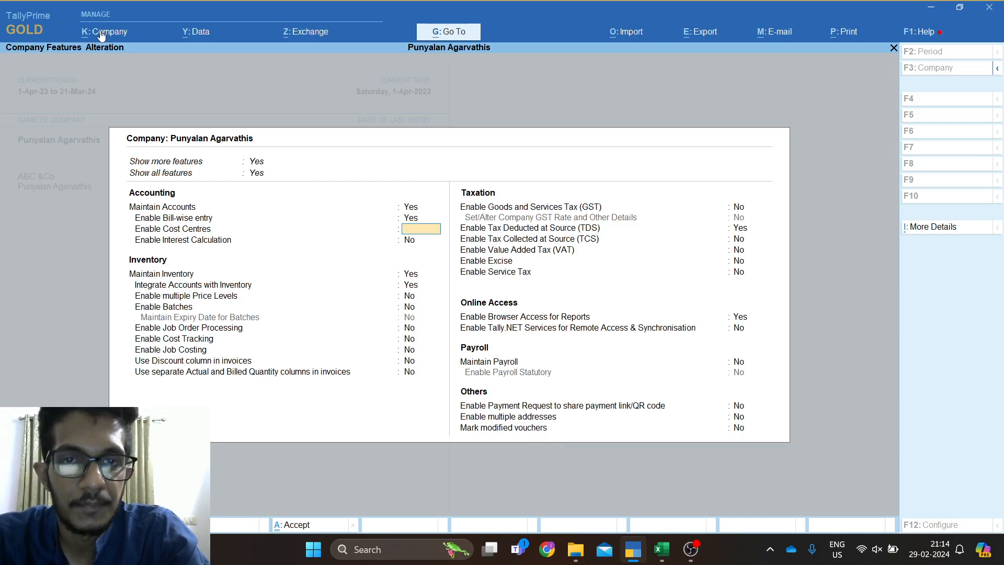
{"action": "key", "text": "Escape"}
{"action": "key", "text": "y"}
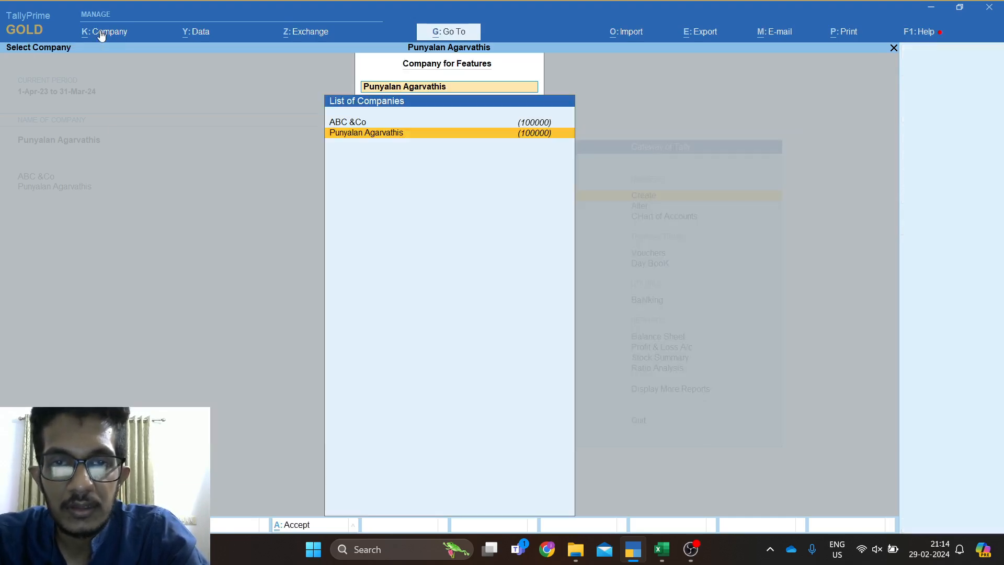
{"action": "key", "text": "Escape"}
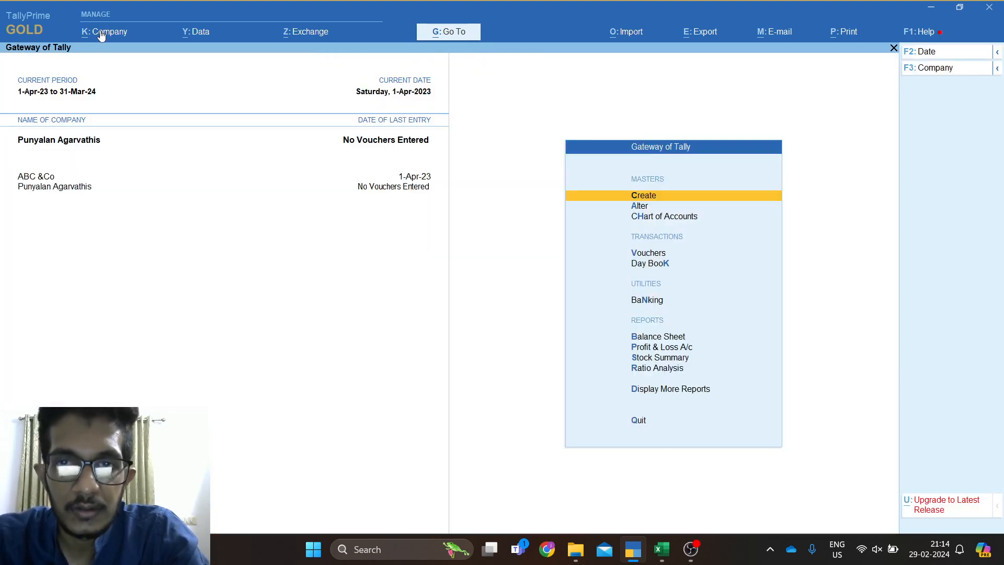
Open master creation and expand the list of masters to show more master types.
{"action": "key", "text": "Down"}
{"action": "key", "text": "Up"}
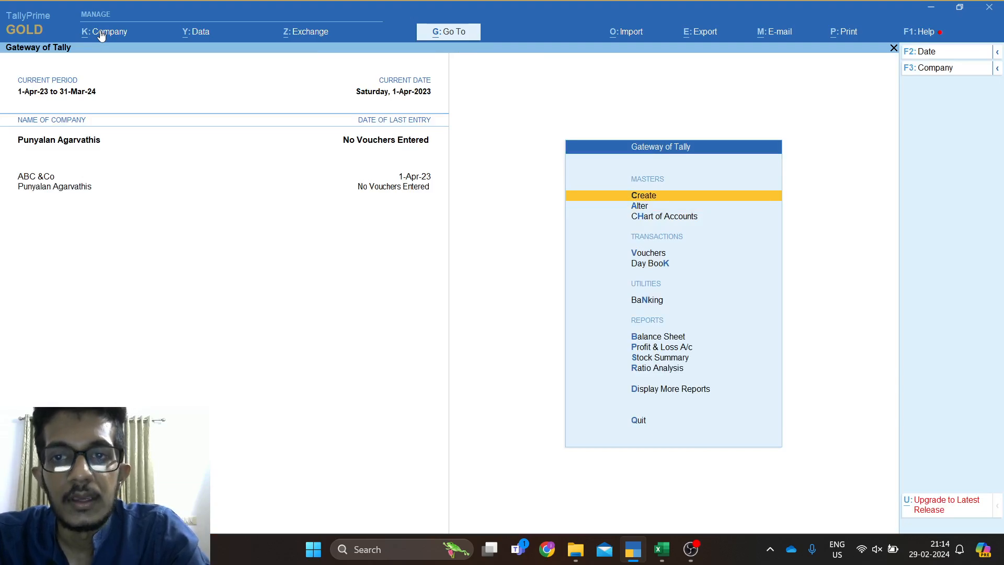
{"action": "key", "text": "Return"}
{"action": "key", "text": "Down"}
{"action": "key", "text": "Down"}
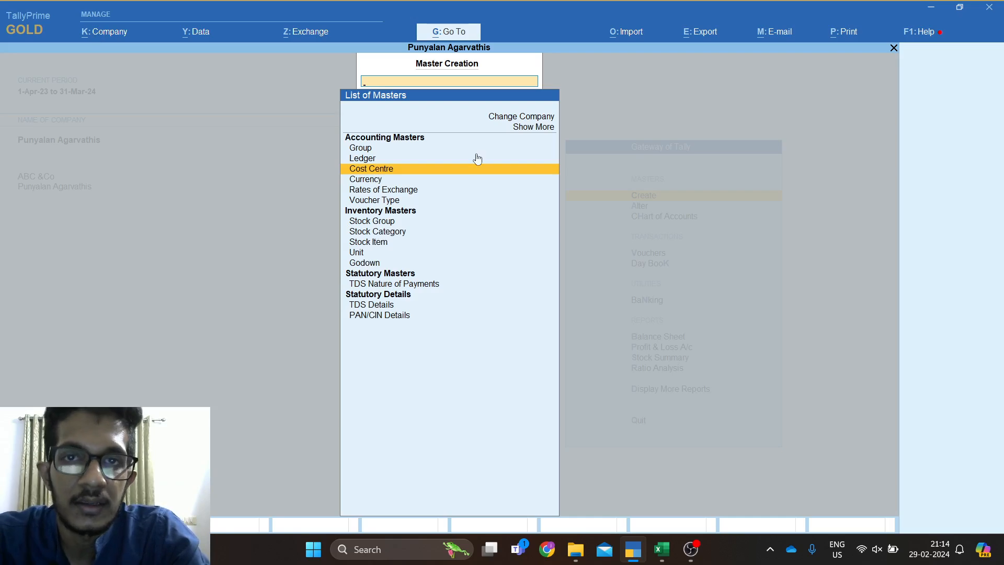
{"action": "left_click", "coordinate": [529, 129]}
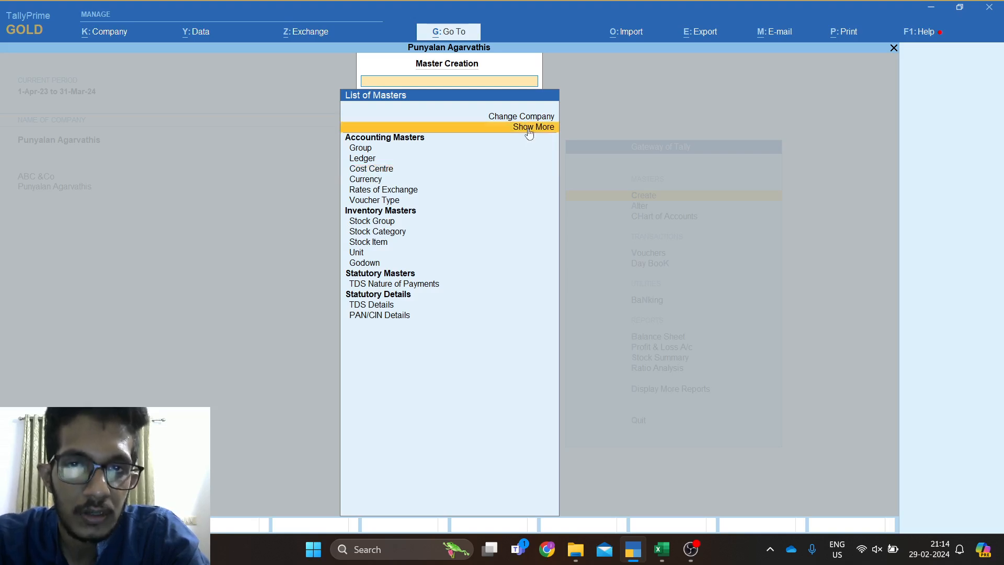
{"action": "left_click", "coordinate": [529, 129]}
{"action": "key", "text": "Down"}
{"action": "key", "text": "Down"}
{"action": "key", "text": "Down"}
{"action": "key", "text": "Down"}
{"action": "key", "text": "Down"}
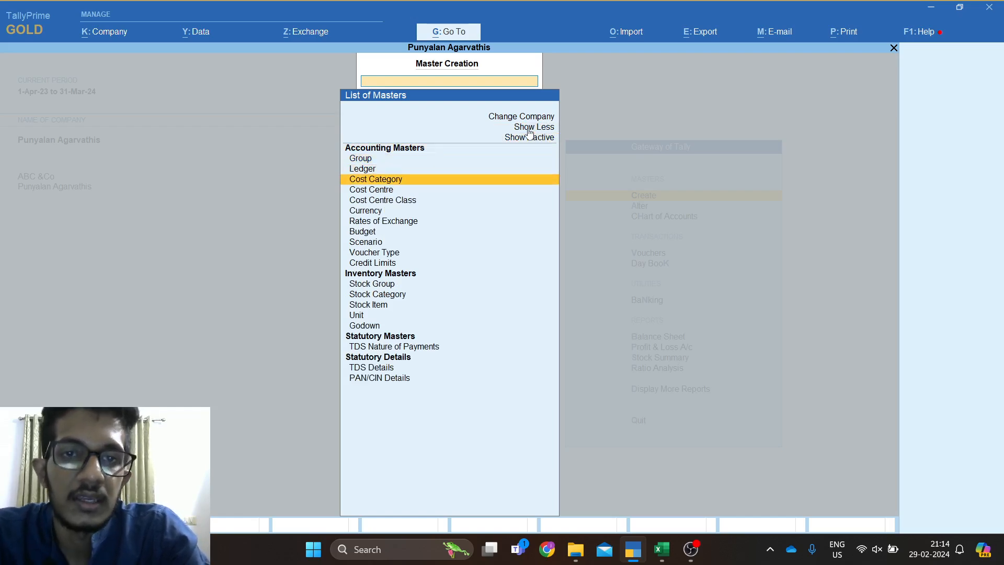
{"action": "key", "text": "Return"}
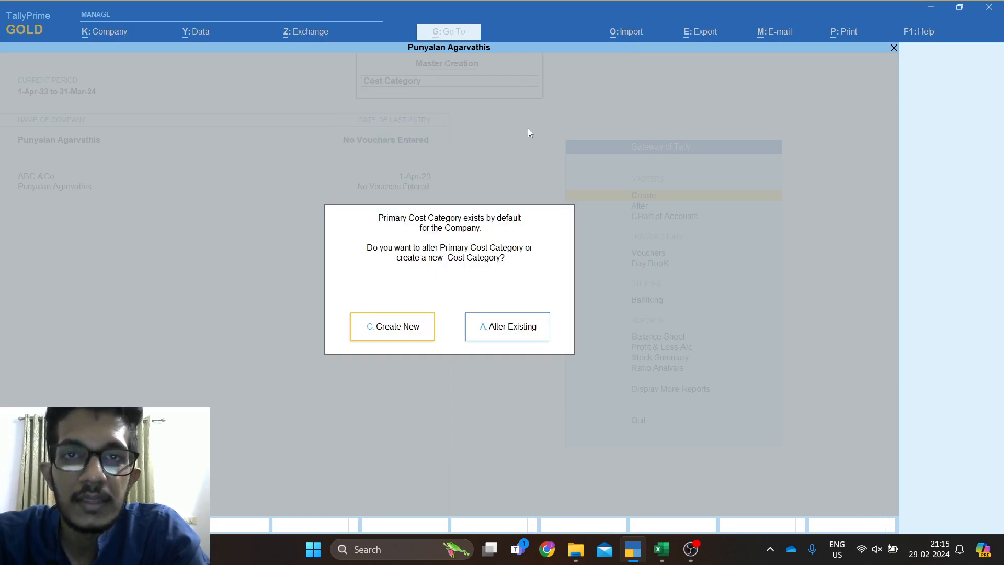
{"action": "key", "text": "Escape"}
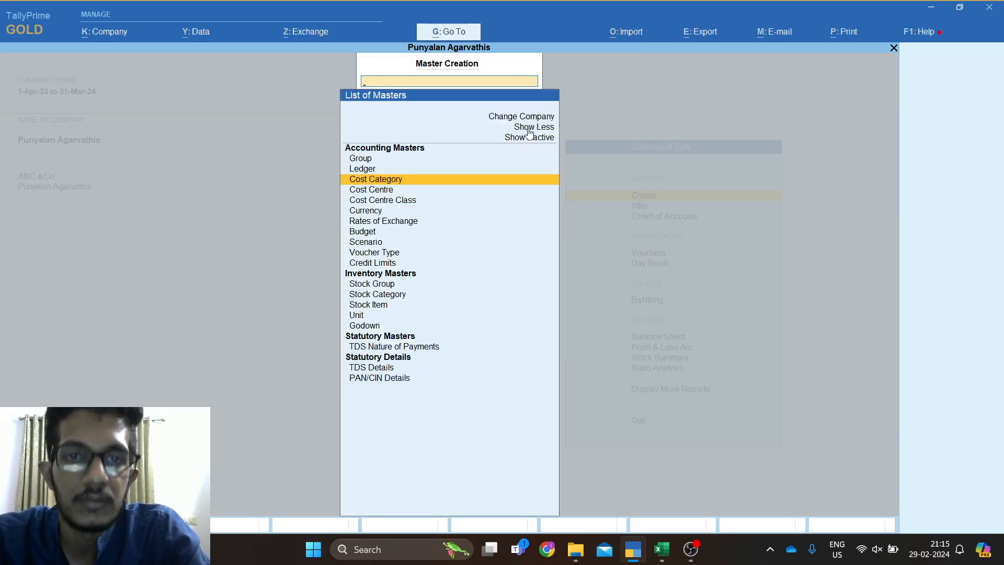
{"action": "key", "text": "Down"}
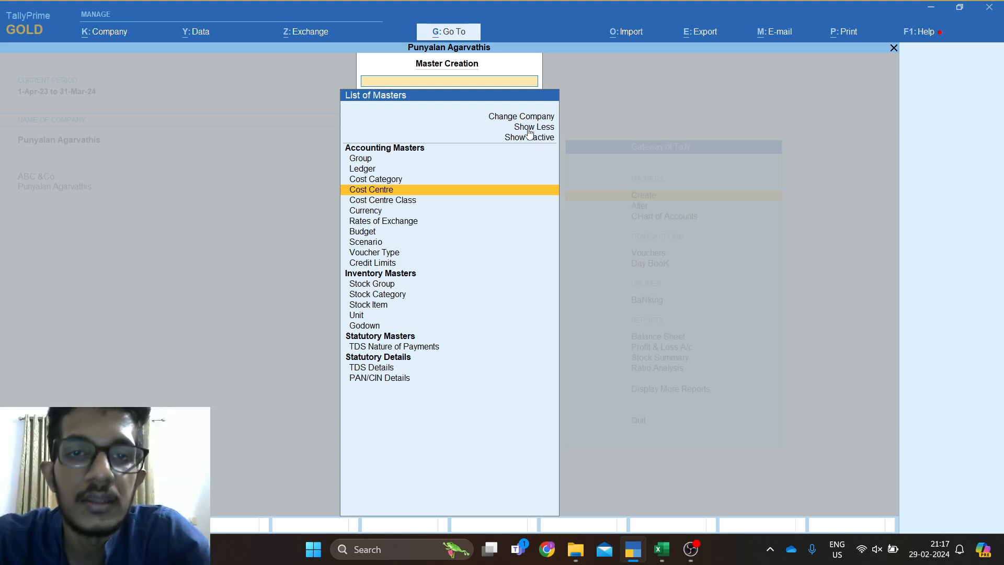
{"action": "key", "text": "Up"}
Create a new cost category named Salary with the default allocation options and return to the list of masters.
{"action": "key", "text": "Return"}
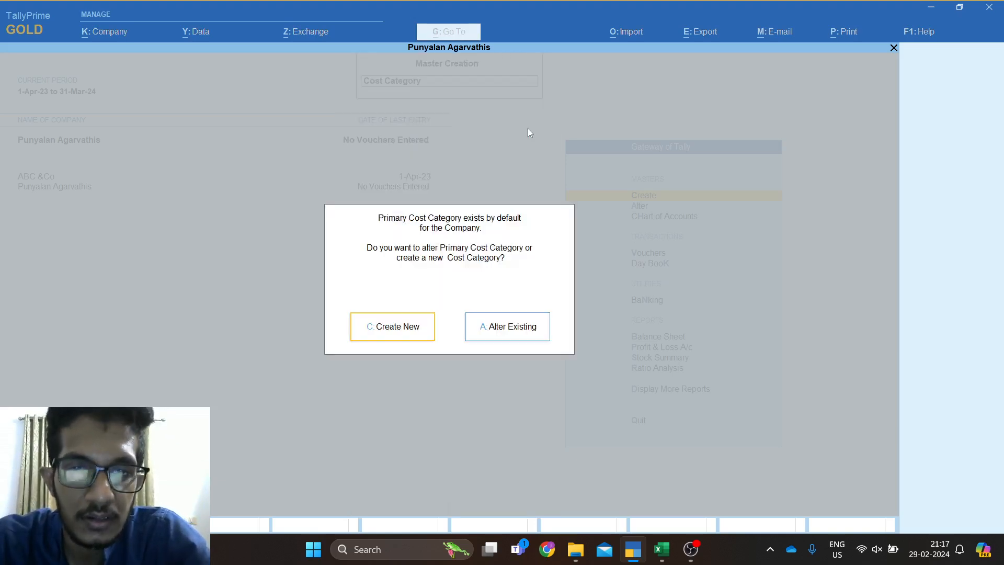
{"action": "key", "text": "c"}
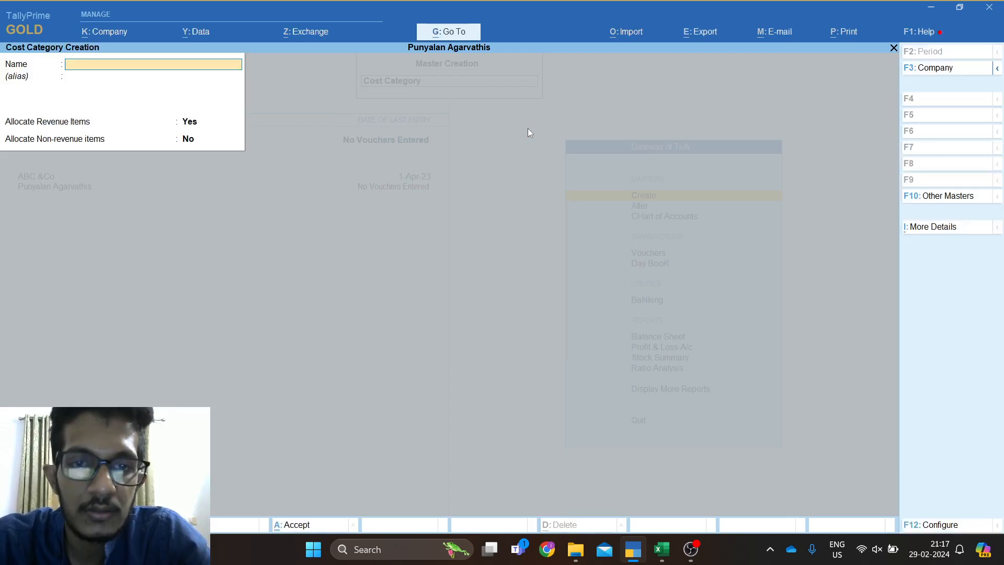
{"action": "type", "text": "Salary"}
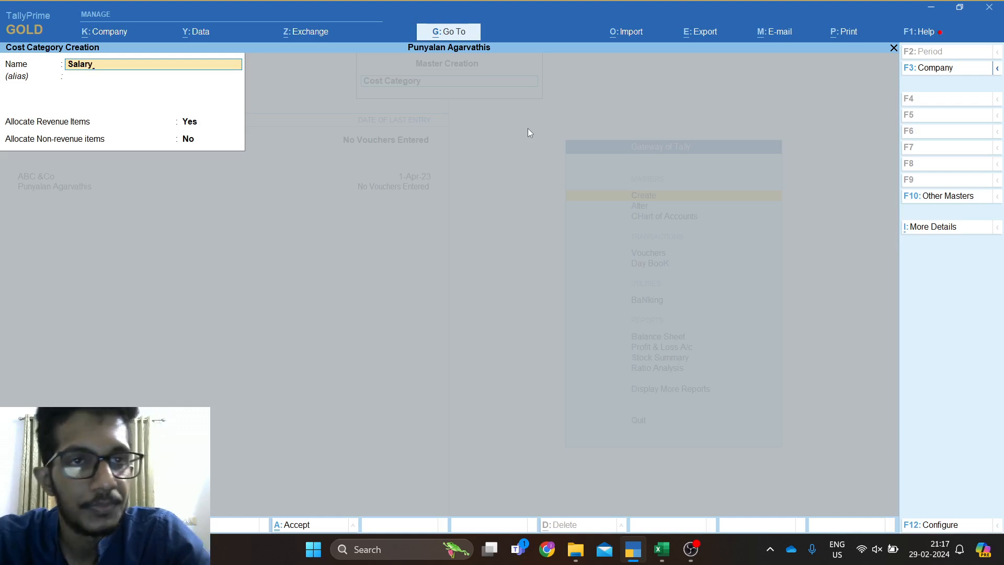
{"action": "key", "text": "Return"}
{"action": "key", "text": "Return"}
{"action": "key", "text": "Return"}
{"action": "key", "text": "Return"}
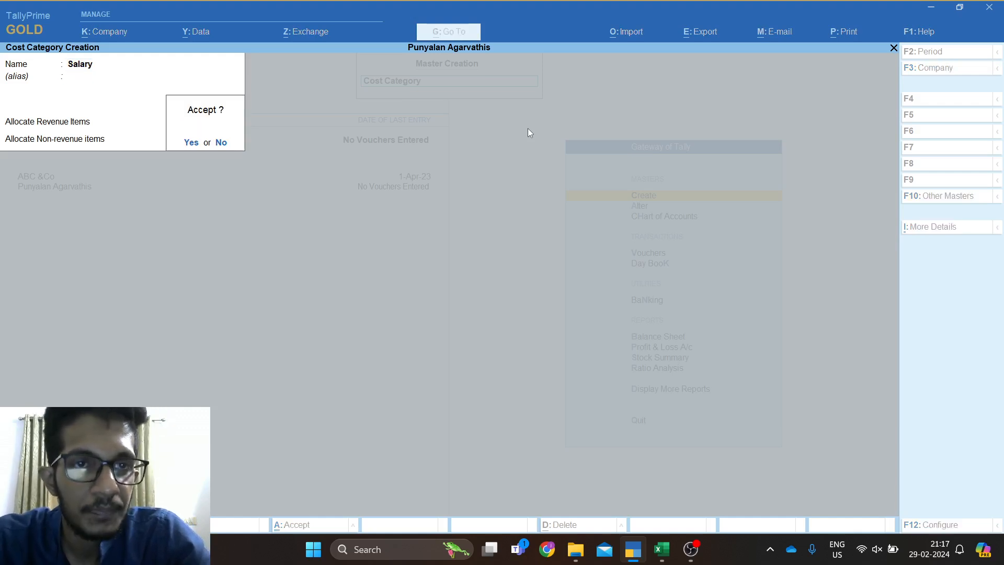
{"action": "key", "text": "Return"}
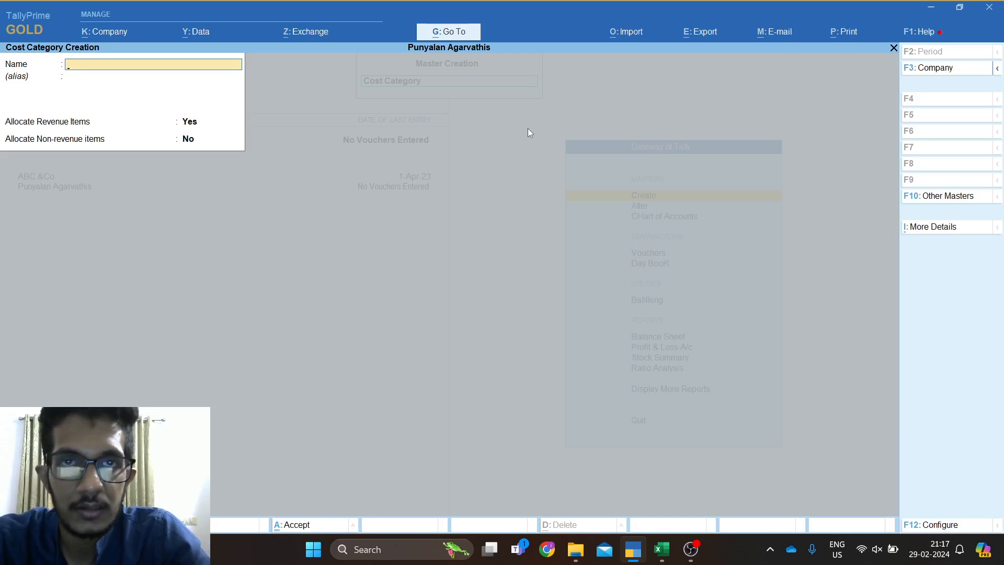
{"action": "key", "text": "Escape"}
{"action": "key", "text": "Return"}
Start a new cost centre and assign it to the Salary category.
{"action": "key", "text": "Down"}
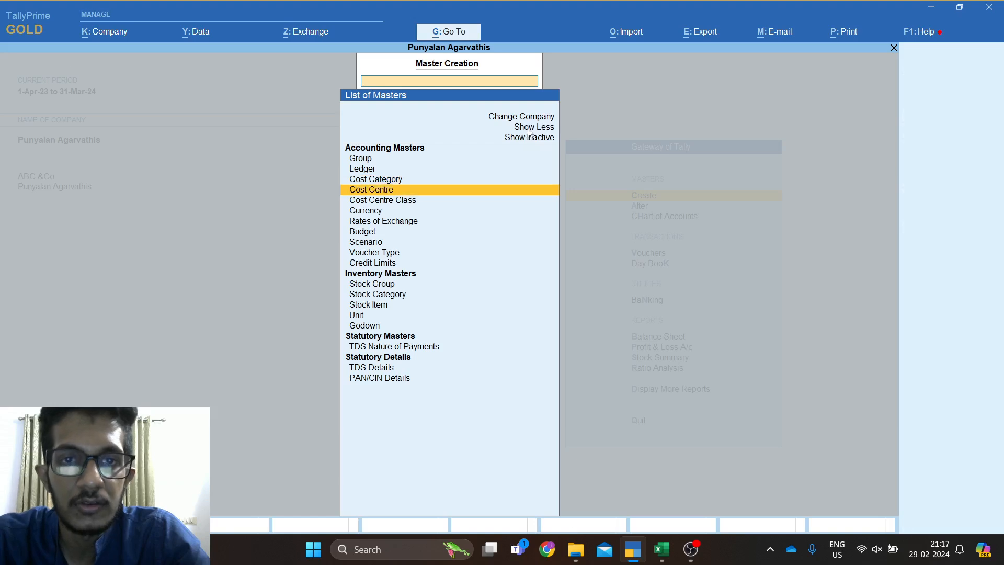
{"action": "key", "text": "Return"}
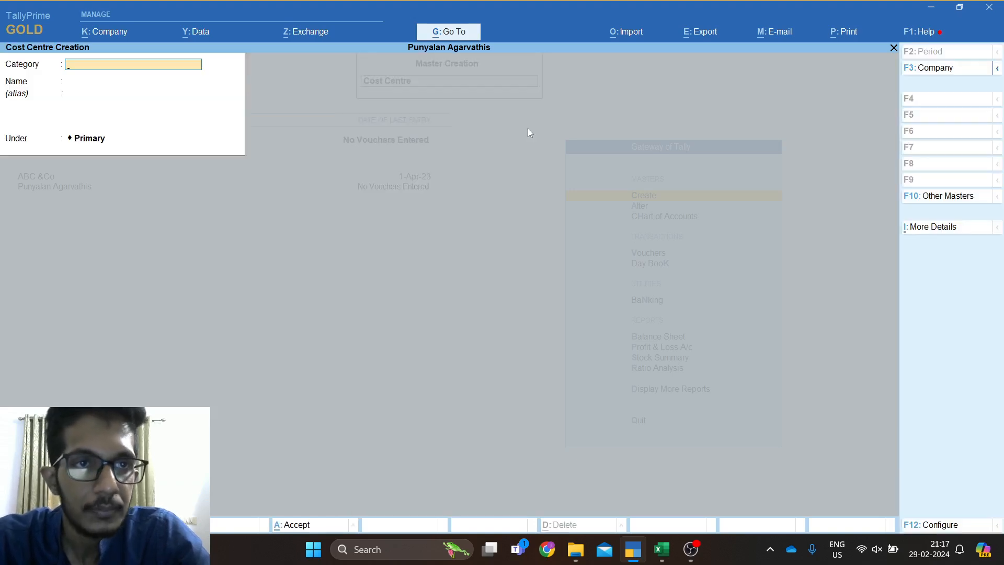
{"action": "type", "text": "Sa"}
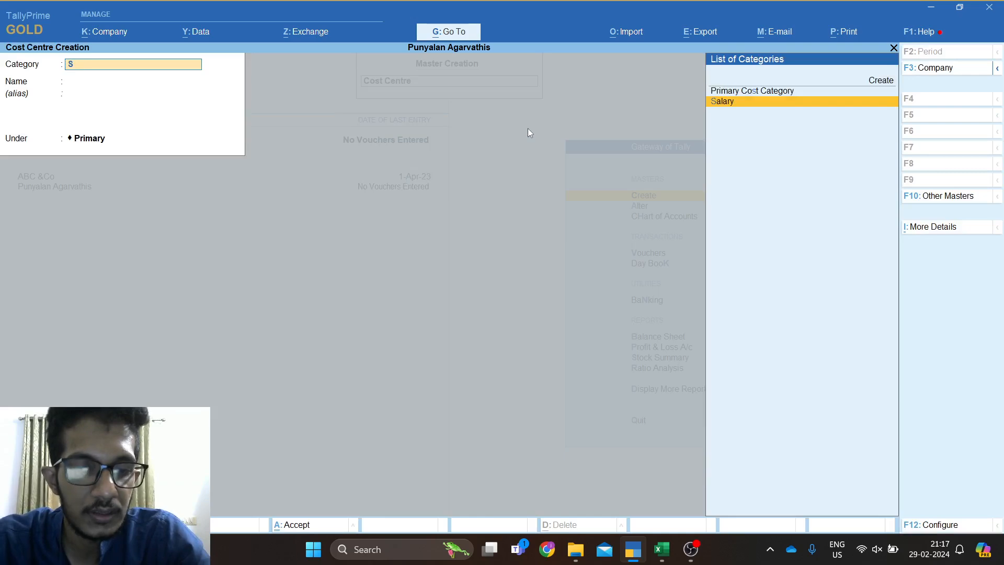
{"action": "key", "text": "BackSpace"}
{"action": "key", "text": "BackSpace"}
{"action": "key", "text": "BackSpace"}
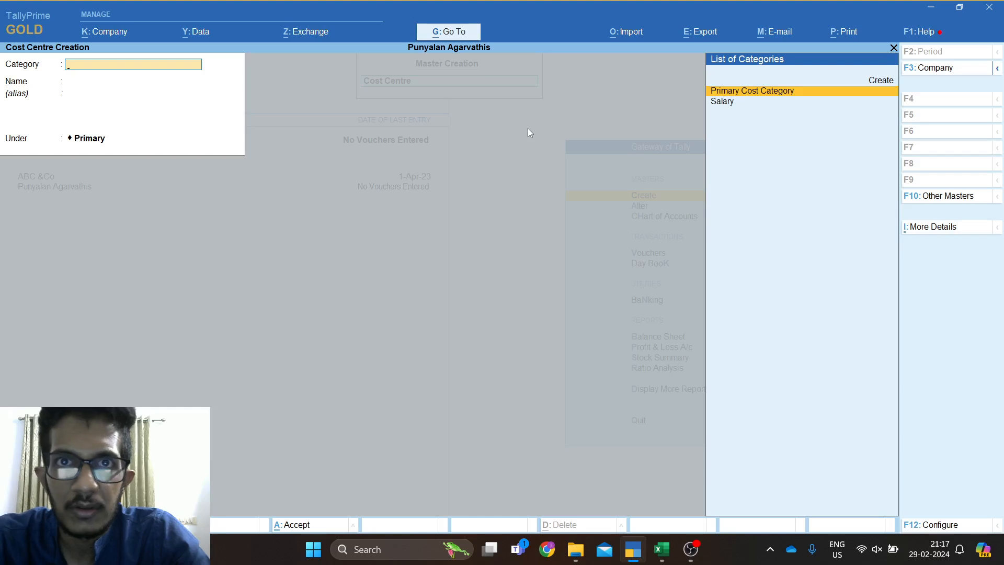
{"action": "key", "text": "Down"}
{"action": "key", "text": "Return"}
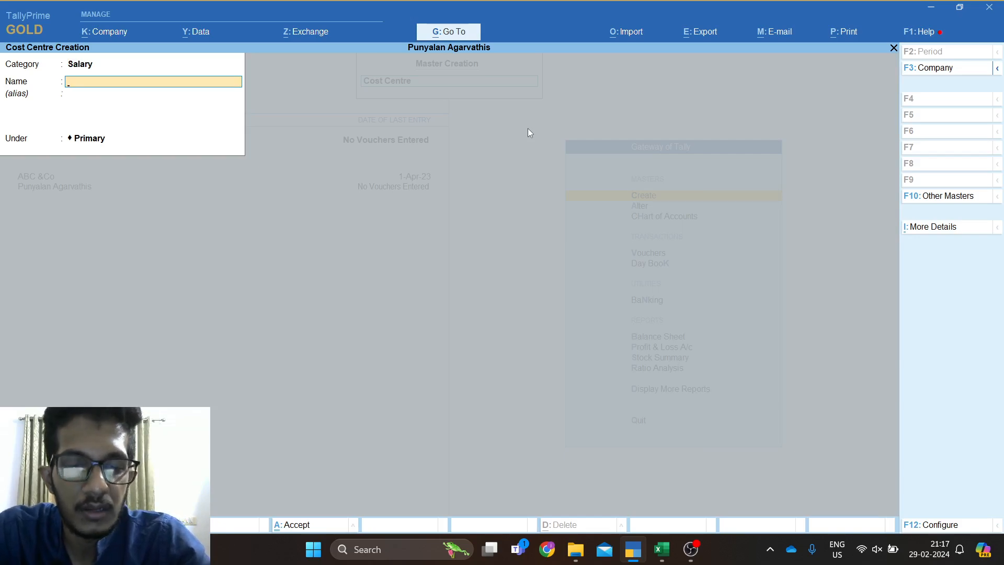
Name the cost centre after the first employee, keep it under Primary and save it.
{"action": "type", "text": "Greenu"}
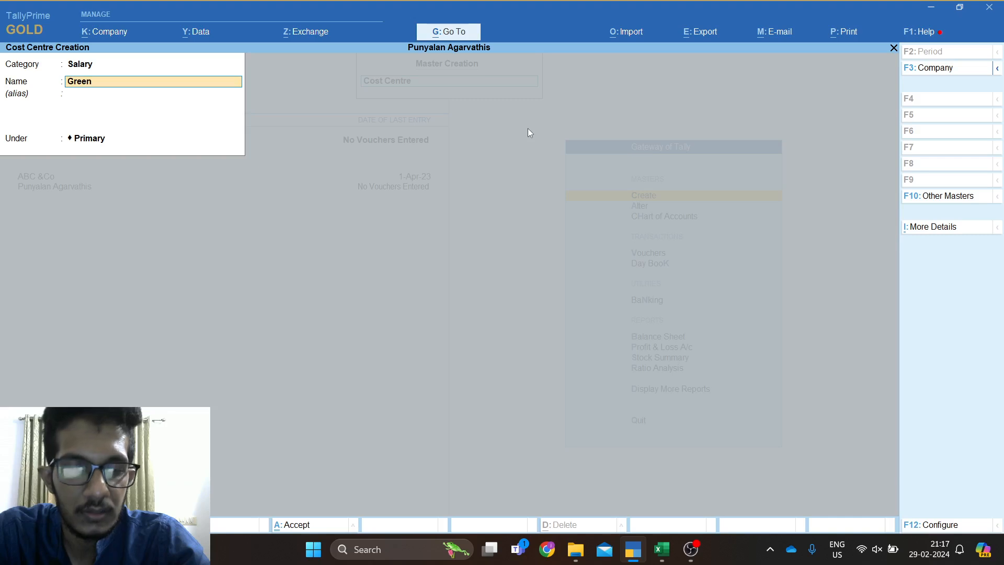
{"action": "key", "text": "Return"}
{"action": "key", "text": "Return"}
{"action": "key", "text": "Return"}
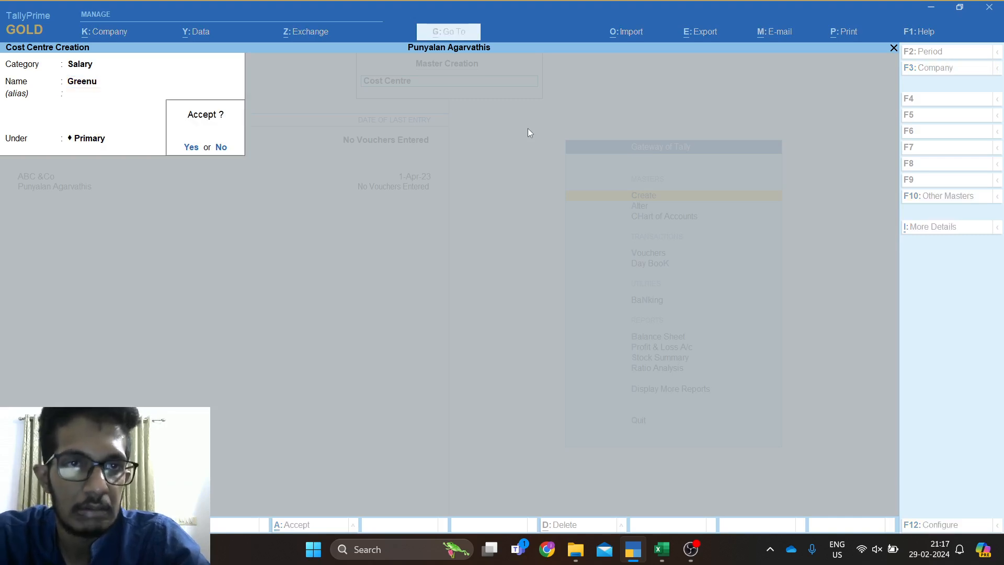
{"action": "key", "text": "Return"}
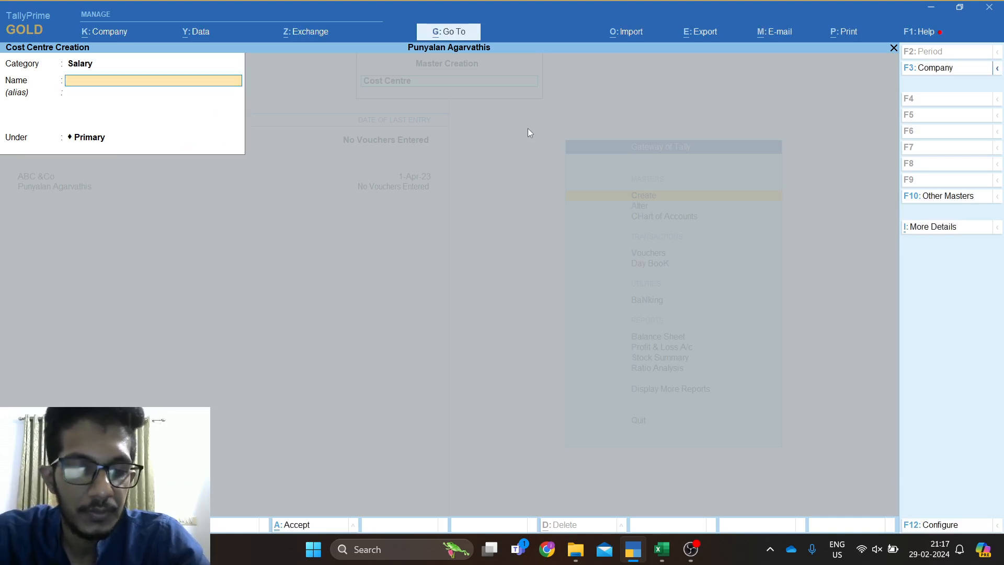
Create a cost centre for the second employee in the Salary category, under Primary.
{"action": "type", "text": "Abh"}
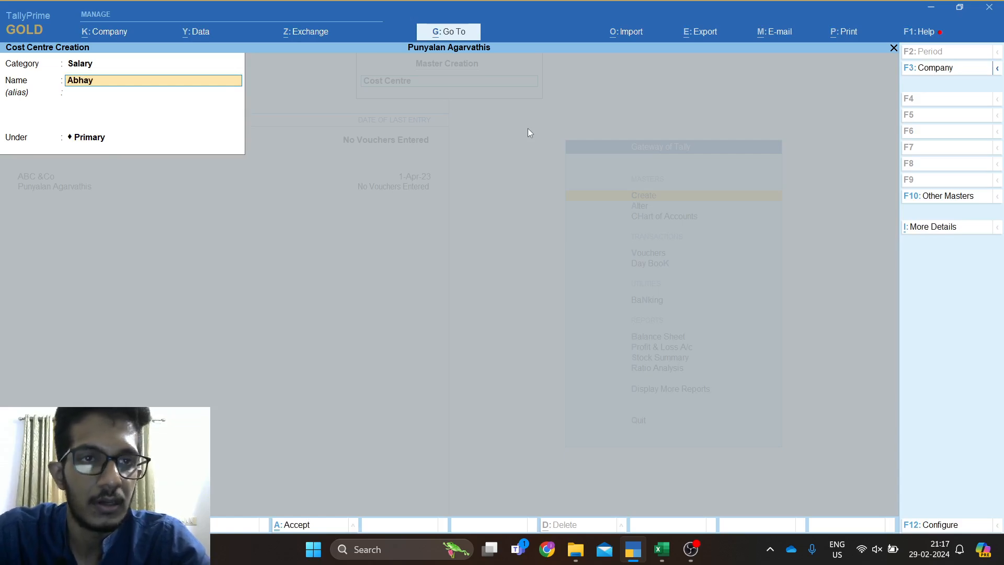
{"action": "type", "text": "ay"}
{"action": "key", "text": "Return"}
{"action": "key", "text": "Return"}
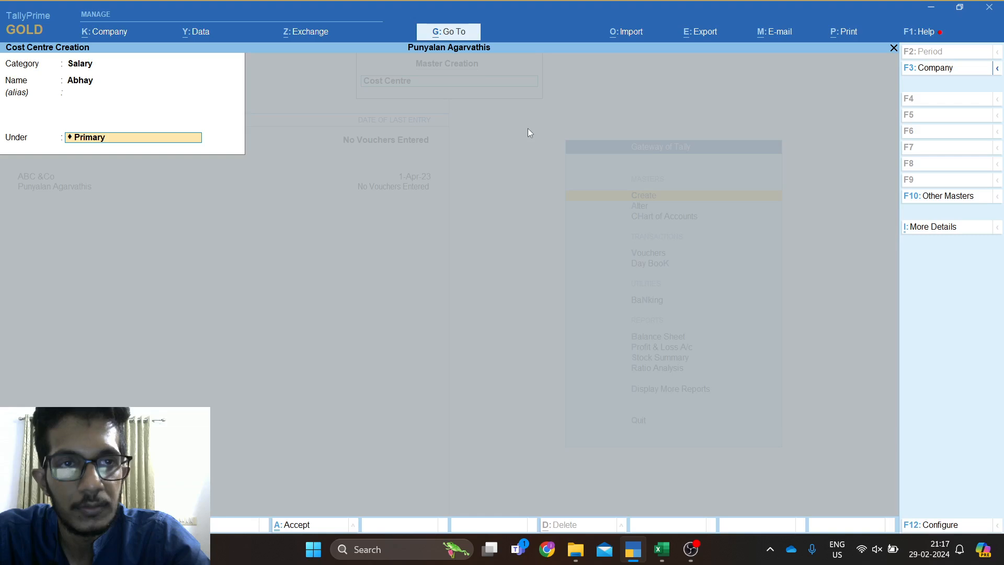
{"action": "key", "text": "Return"}
{"action": "key", "text": "Return"}
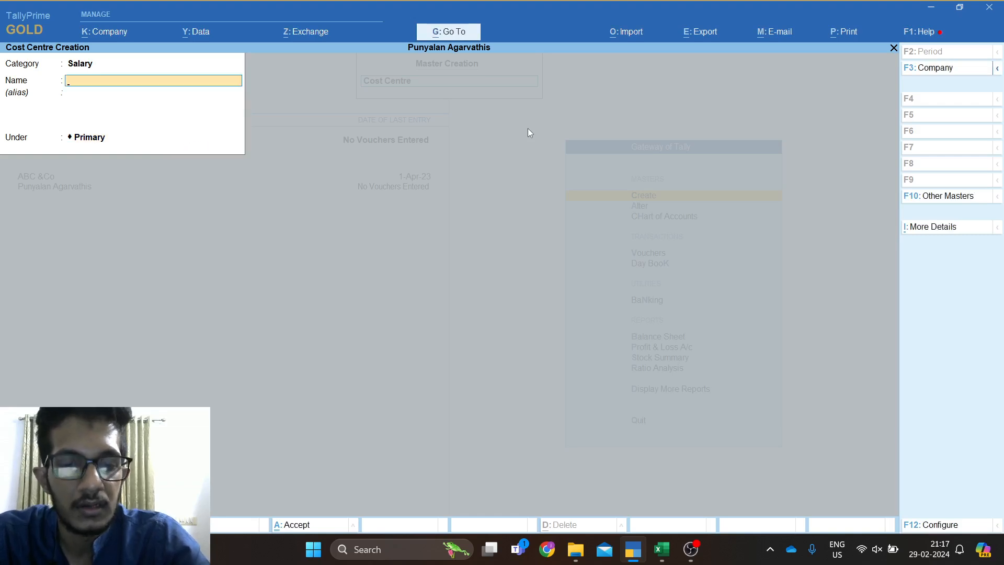
Create a cost centre for the third employee in the Salary category, under Primary, and return to the Gateway of Tally.
{"action": "type", "text": "Kunja"}
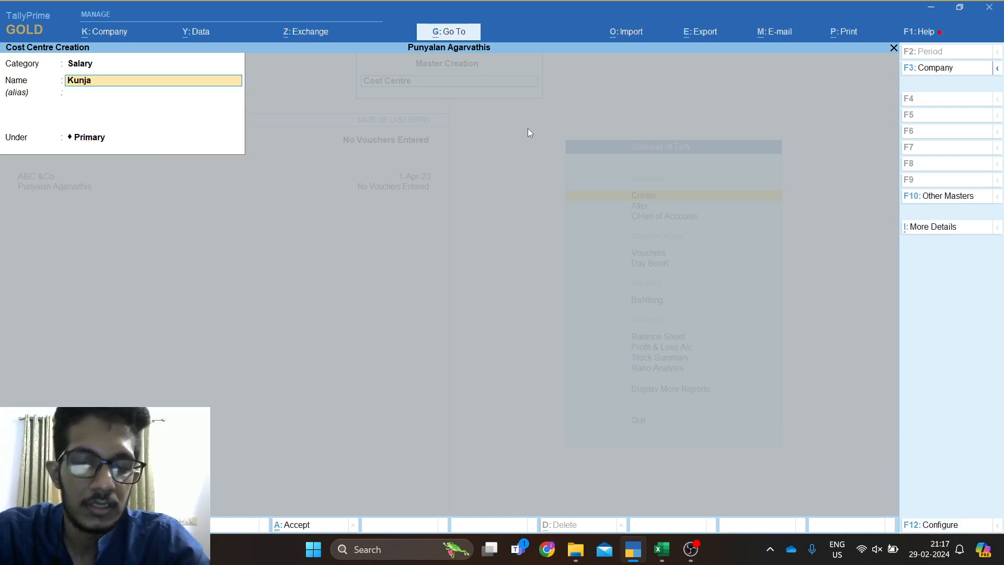
{"action": "type", "text": "ppan"}
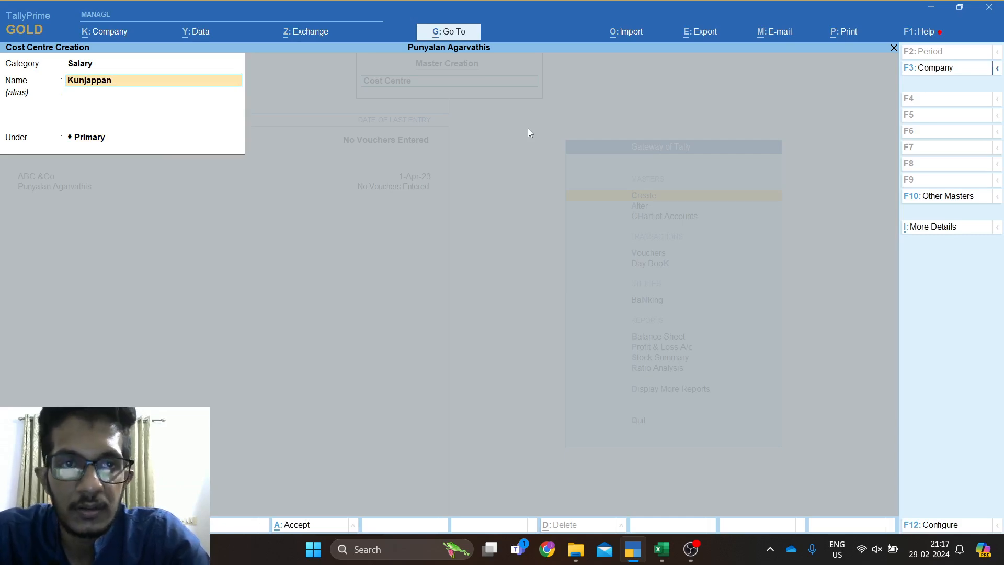
{"action": "key", "text": "Return"}
{"action": "key", "text": "Return"}
{"action": "key", "text": "Return"}
{"action": "key", "text": "Return"}
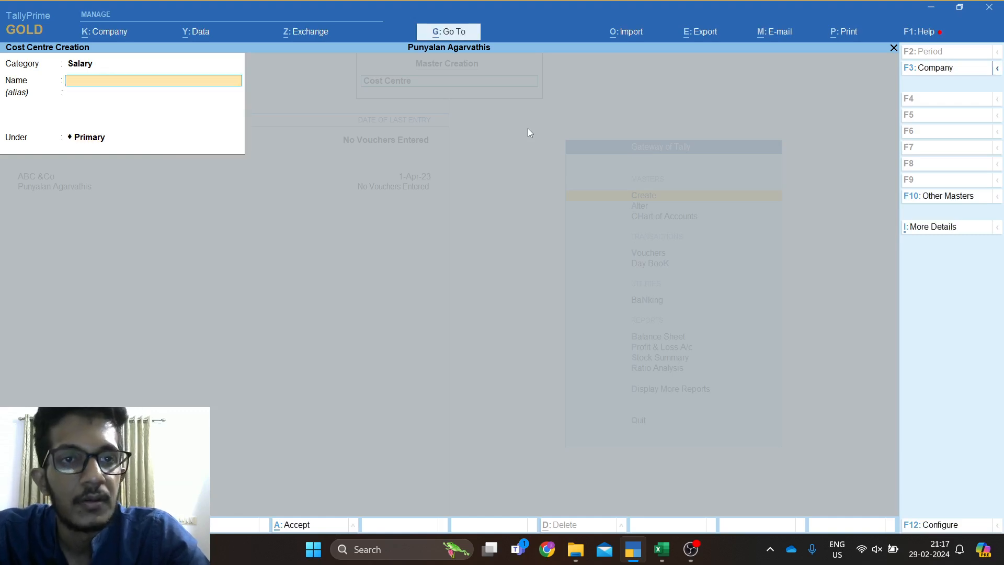
{"action": "key", "text": "Escape"}
{"action": "key", "text": "Return"}
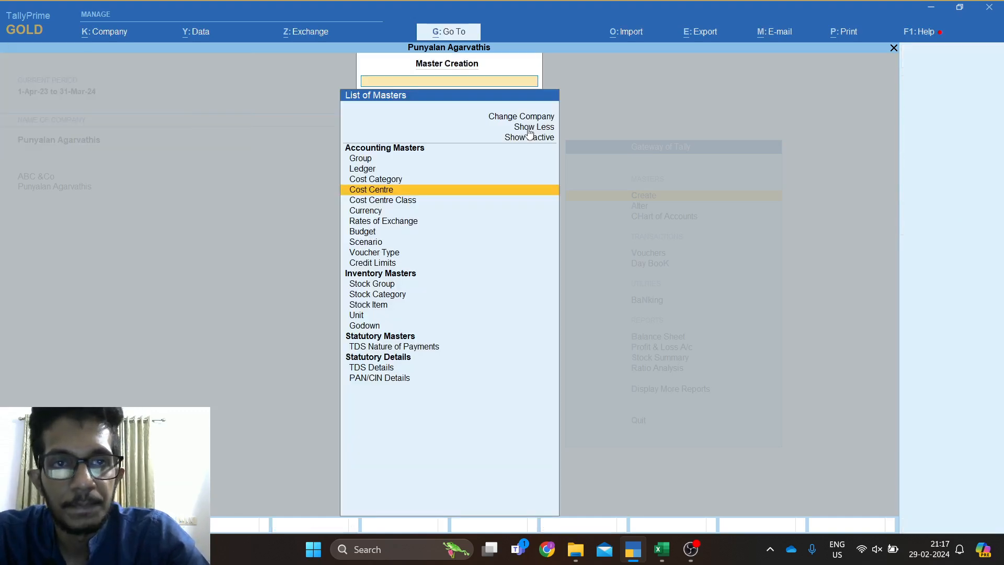
{"action": "key", "text": "Down"}
{"action": "key", "text": "Escape"}
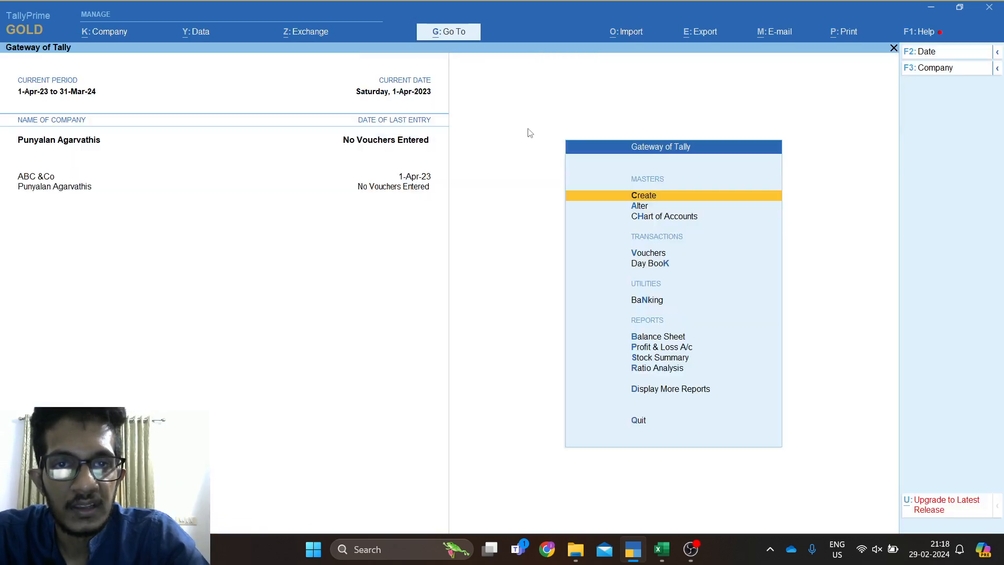
Open accounting voucher creation and switch the voucher type to Payment.
{"action": "key", "text": "Down"}
{"action": "key", "text": "Down"}
{"action": "key", "text": "Down"}
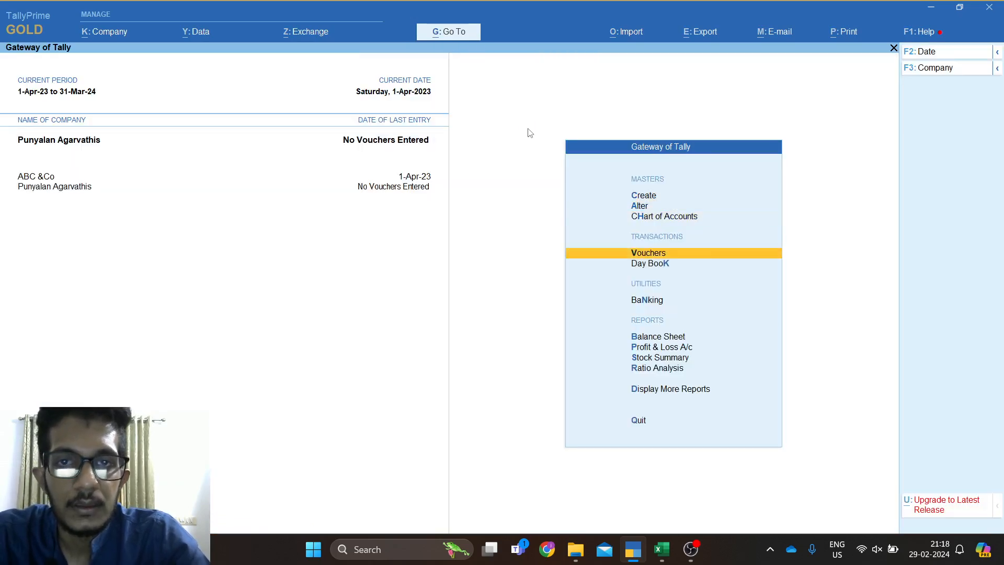
{"action": "key", "text": "Return"}
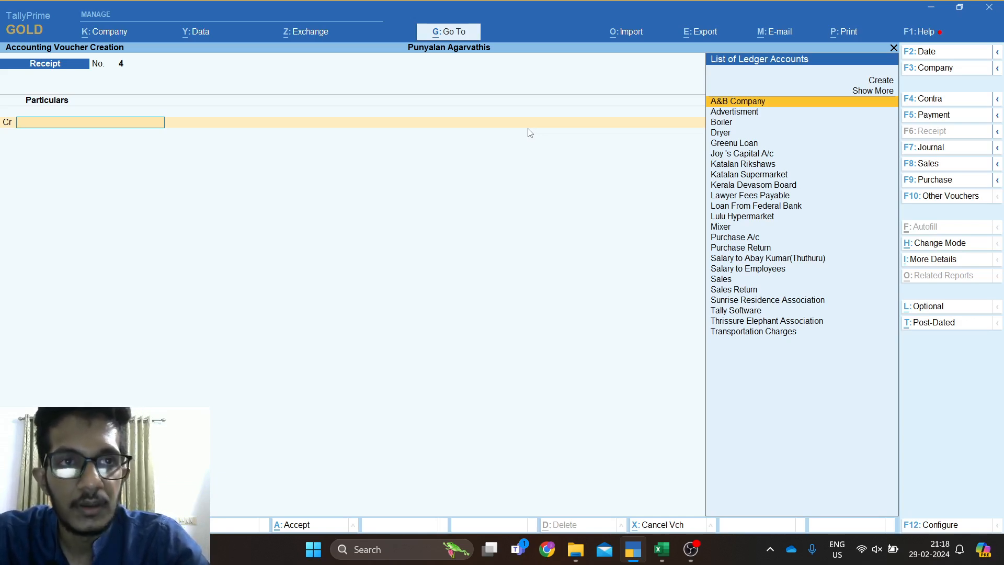
{"action": "key", "text": "F5"}
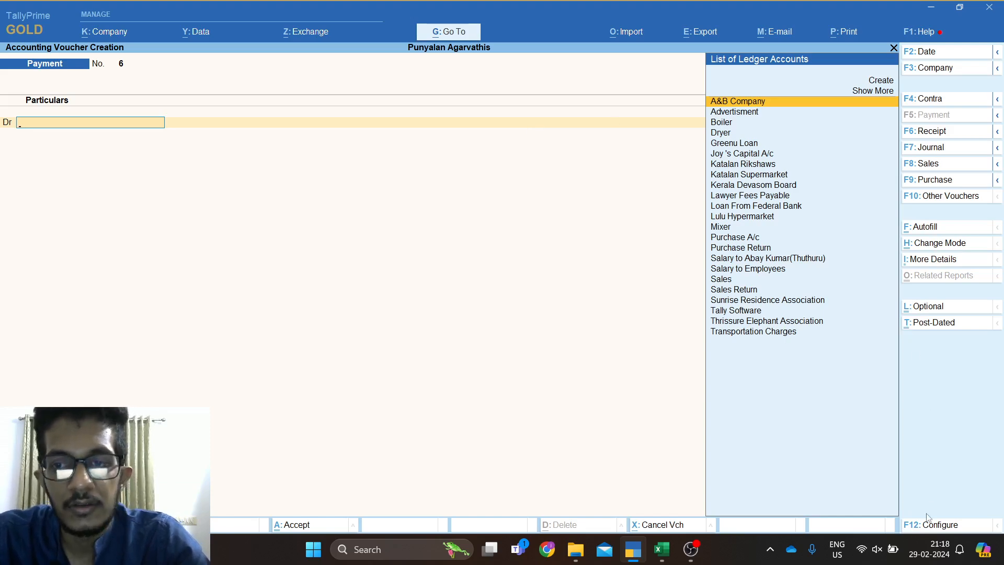
Open the payment voucher's configuration and go through its General Details options.
{"action": "left_click", "coordinate": [929, 529]}
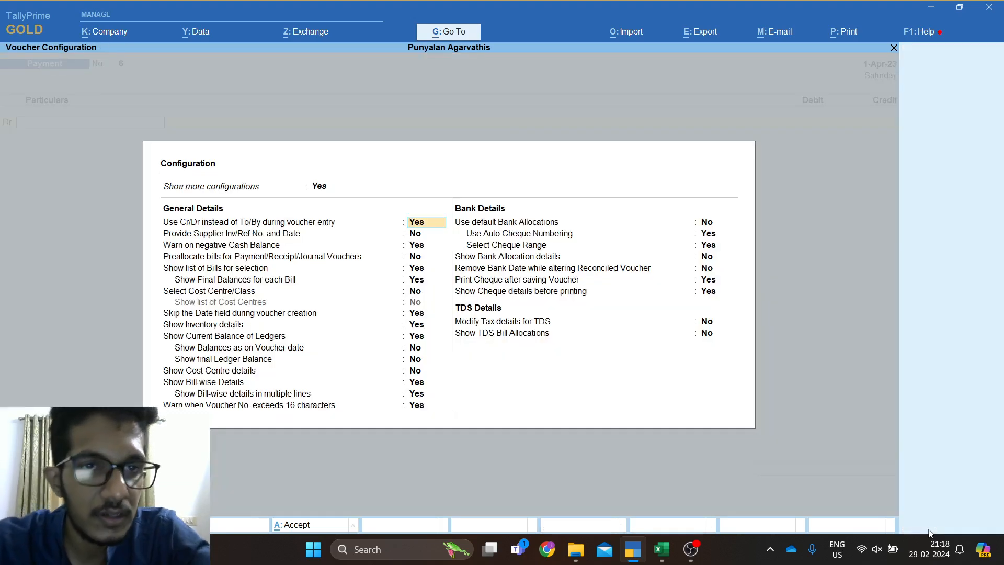
{"action": "key", "text": "Return"}
{"action": "key", "text": "Return"}
{"action": "key", "text": "Return"}
{"action": "key", "text": "Return"}
{"action": "key", "text": "Return"}
{"action": "key", "text": "Return"}
{"action": "key", "text": "Return"}
{"action": "key", "text": "Return"}
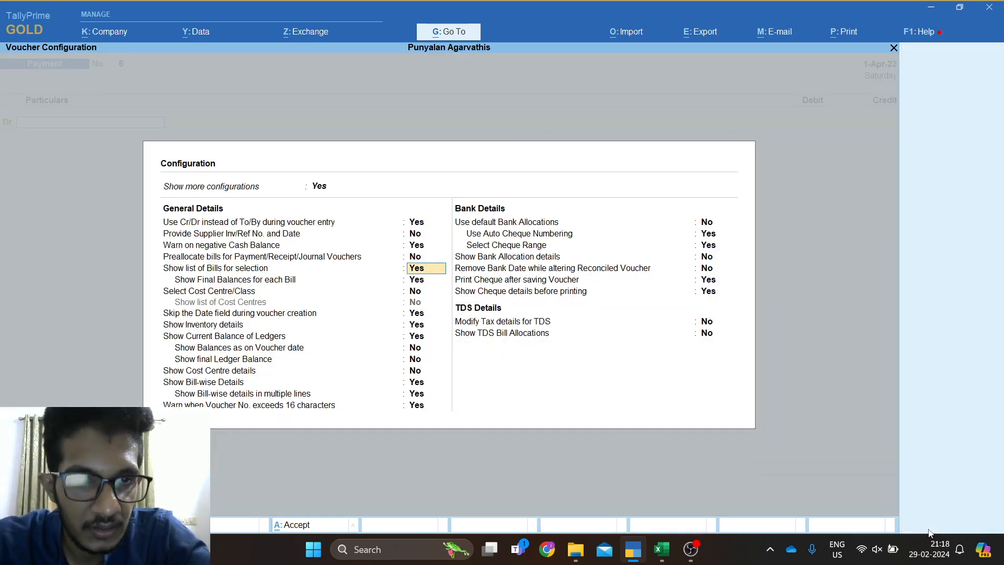
{"action": "key", "text": "Return"}
{"action": "key", "text": "Return"}
{"action": "key", "text": "Return"}
{"action": "key", "text": "Return"}
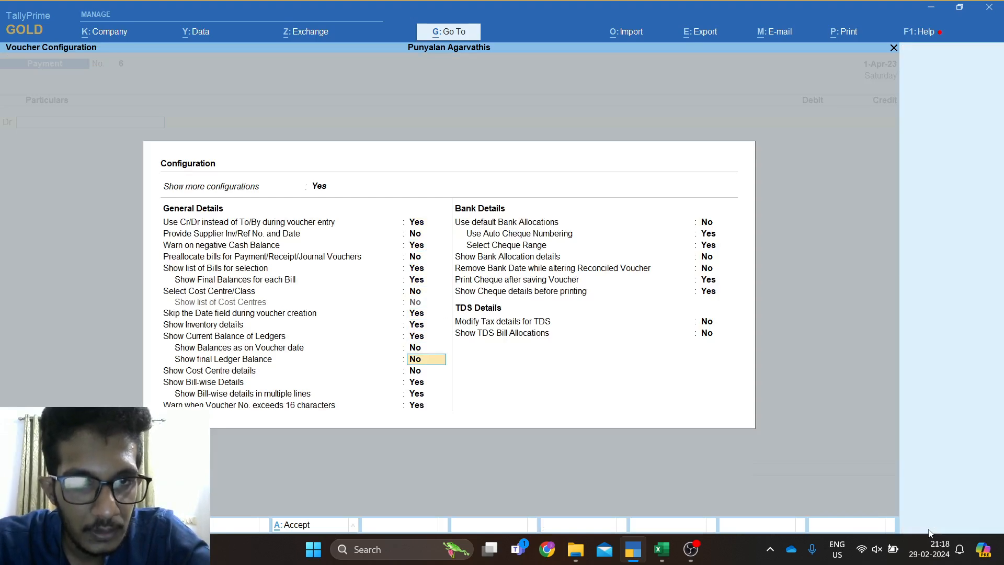
Set Select Cost Centre/Class and Show list of Cost Centres to Yes in the voucher configuration.
{"action": "key", "text": "Up"}
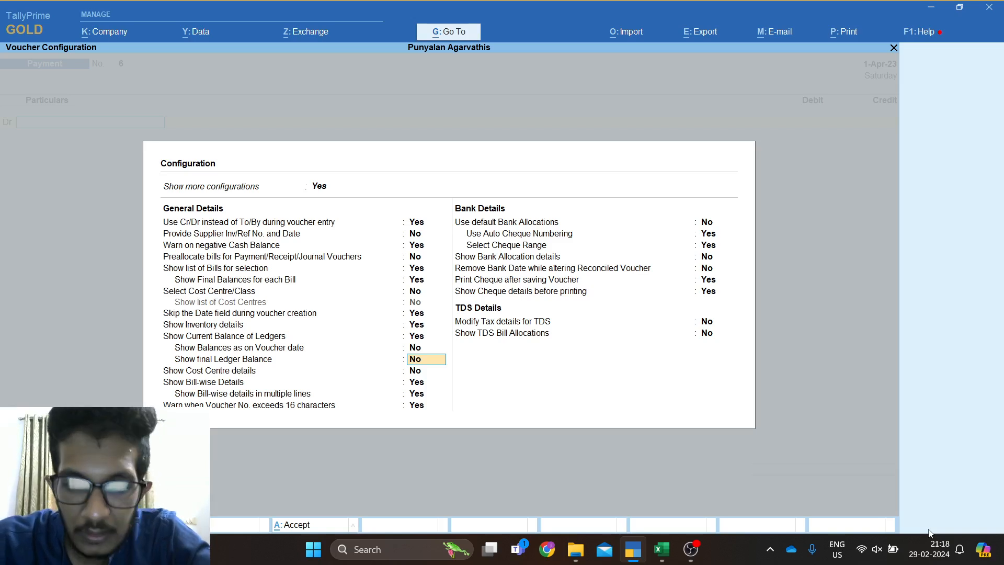
{"action": "key", "text": "Up"}
{"action": "key", "text": "Up"}
{"action": "key", "text": "Up"}
{"action": "key", "text": "Up"}
{"action": "key", "text": "Up"}
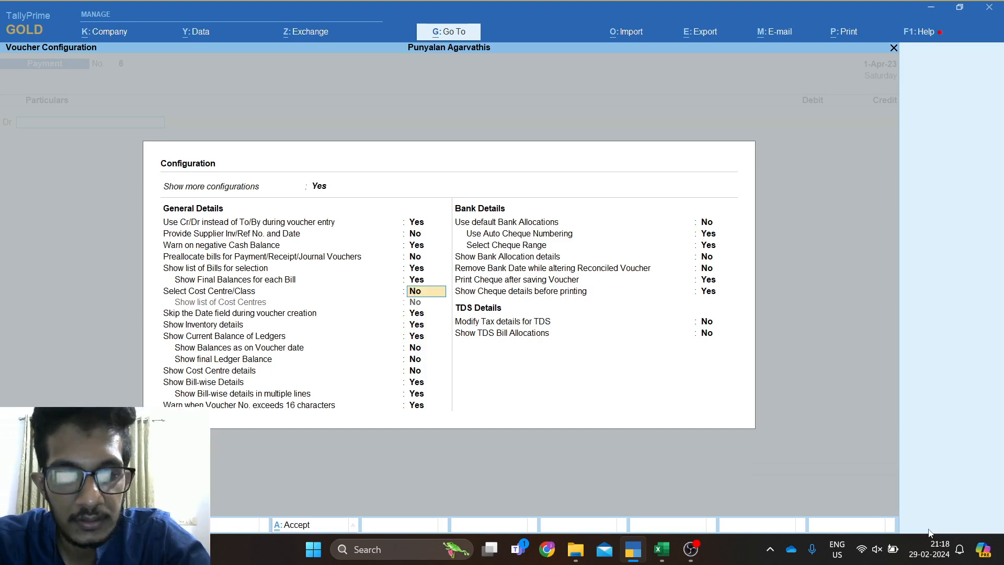
{"action": "key", "text": "y"}
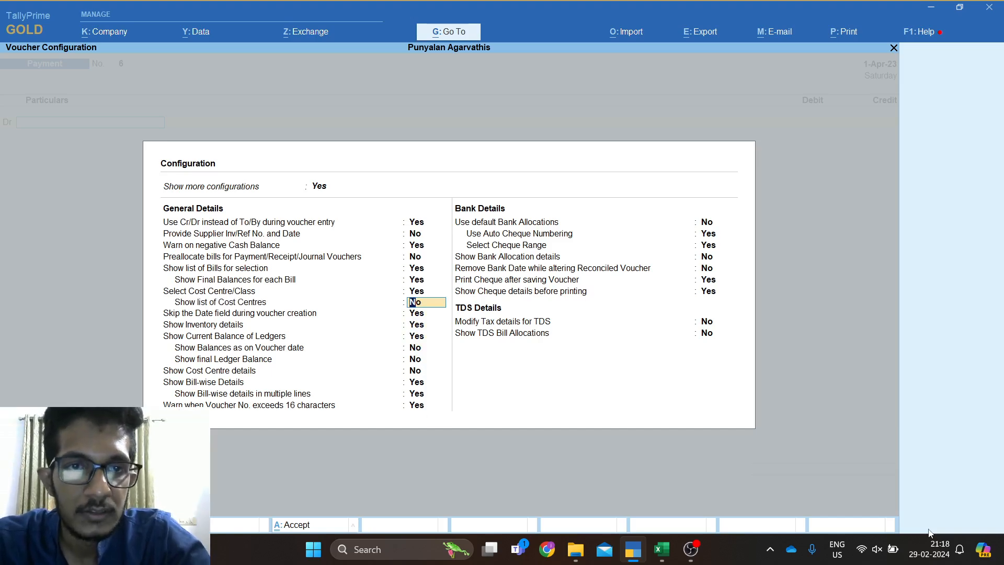
{"action": "key", "text": "y"}
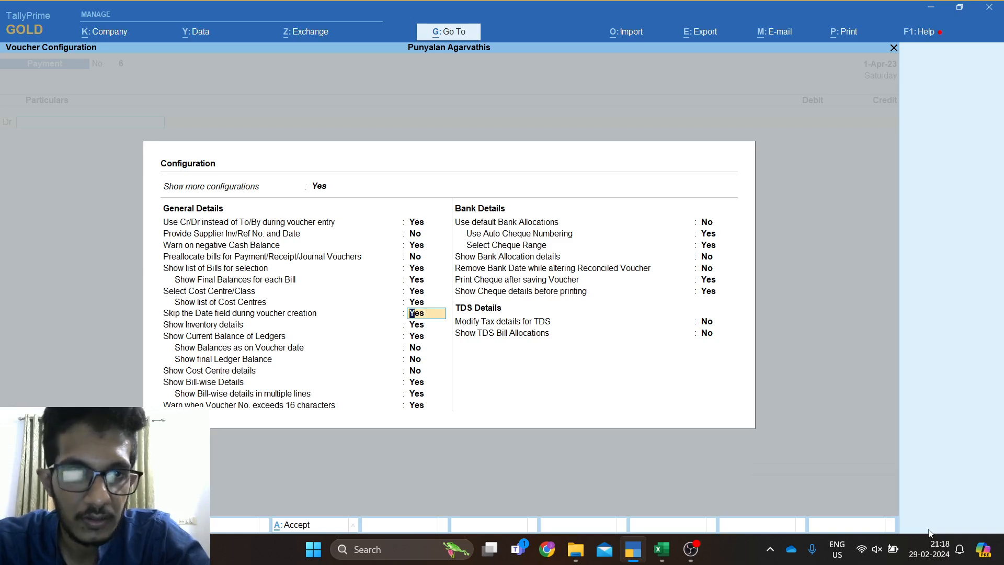
Set Show Cost Centre details to Yes in the voucher configuration and save the configuration.
{"action": "key", "text": "Down"}
{"action": "key", "text": "Down"}
{"action": "key", "text": "Down"}
{"action": "key", "text": "Down"}
{"action": "key", "text": "Down"}
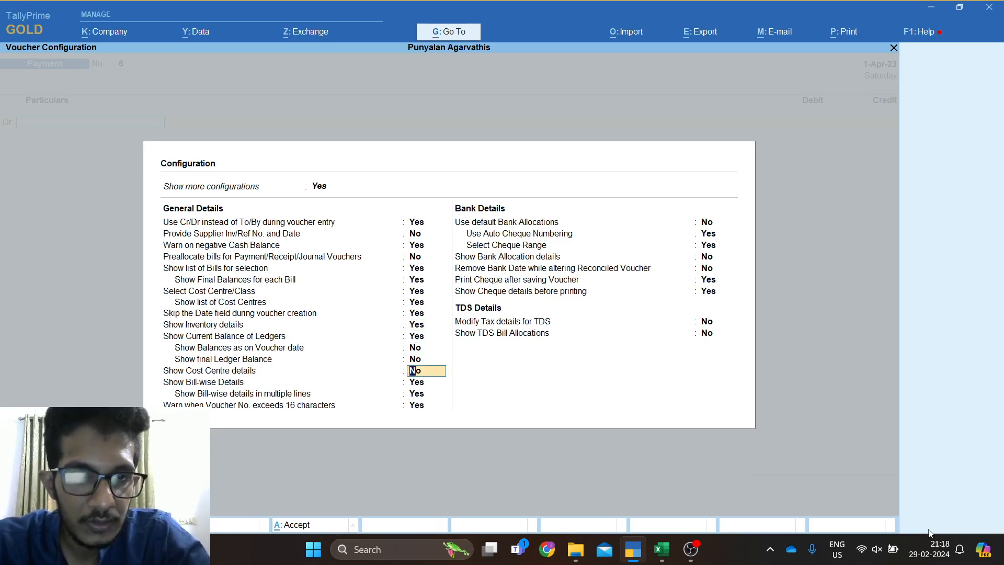
{"action": "key", "text": "y"}
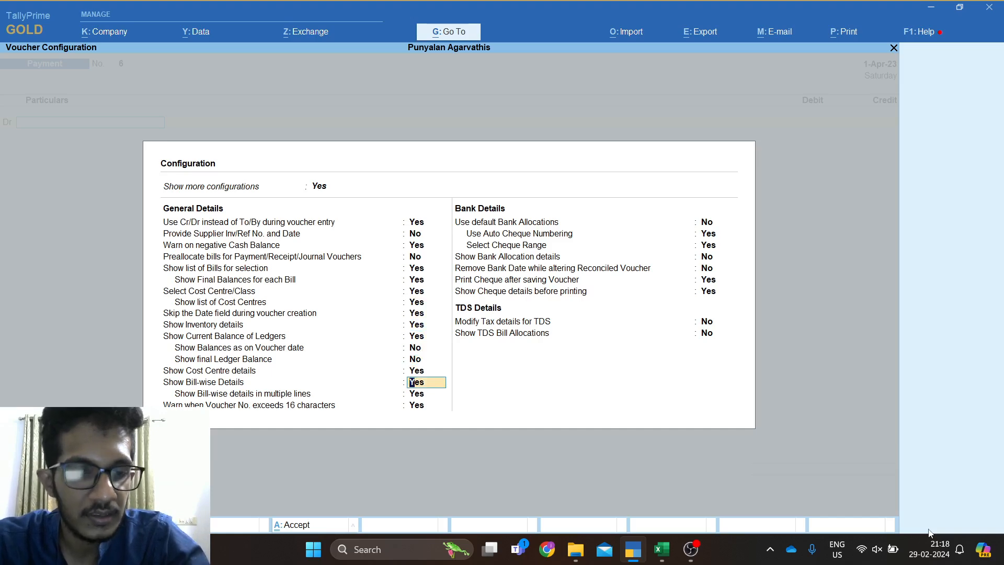
{"action": "key", "text": "ctrl+a"}
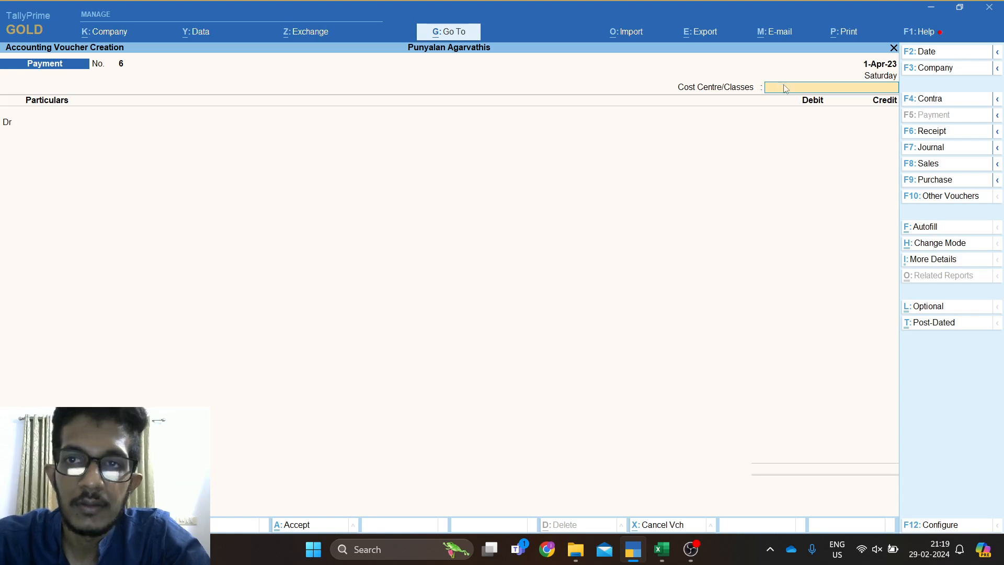
Assign the first salary payment to its employee's cost centre, select Salary to Employees as the debit ledger, and return to that ledger field.
{"action": "type", "text": "Gr"}
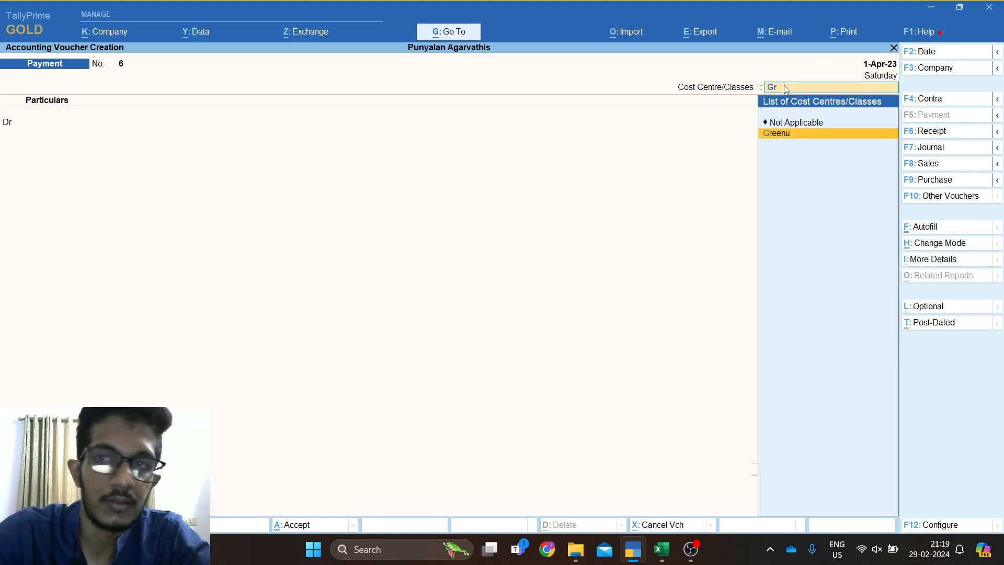
{"action": "key", "text": "Return"}
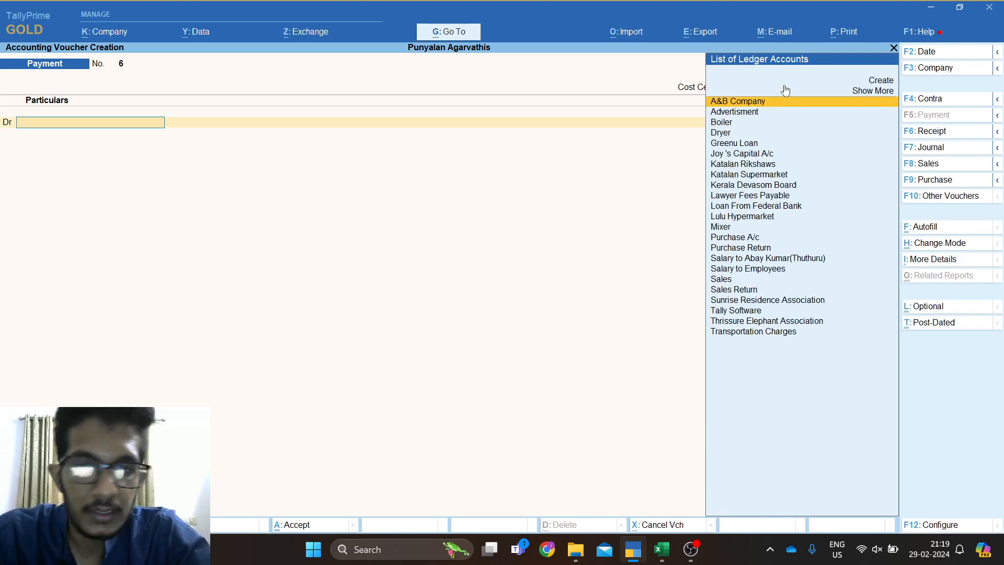
{"action": "type", "text": "Sal"}
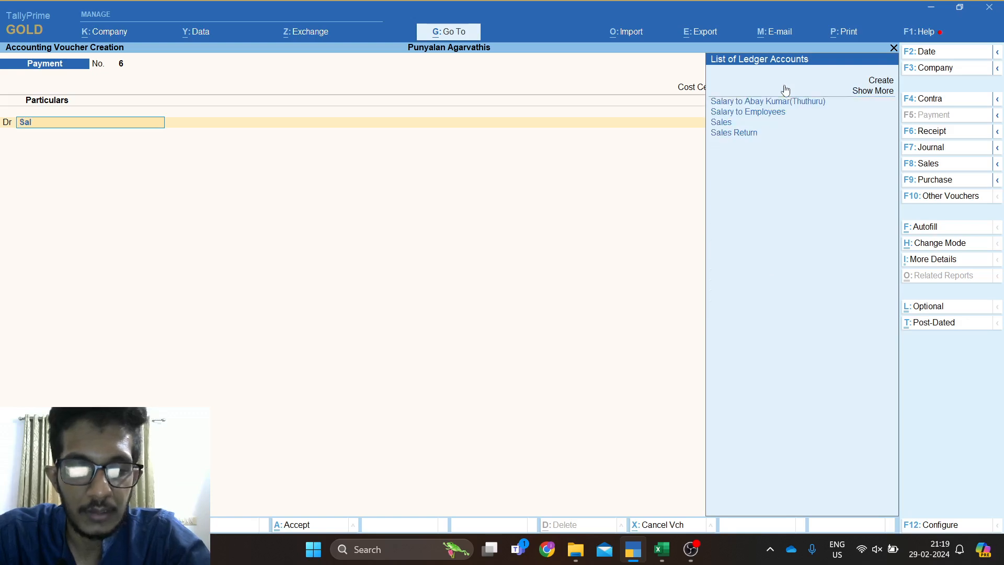
{"action": "key", "text": "Return"}
{"action": "key", "text": "Down"}
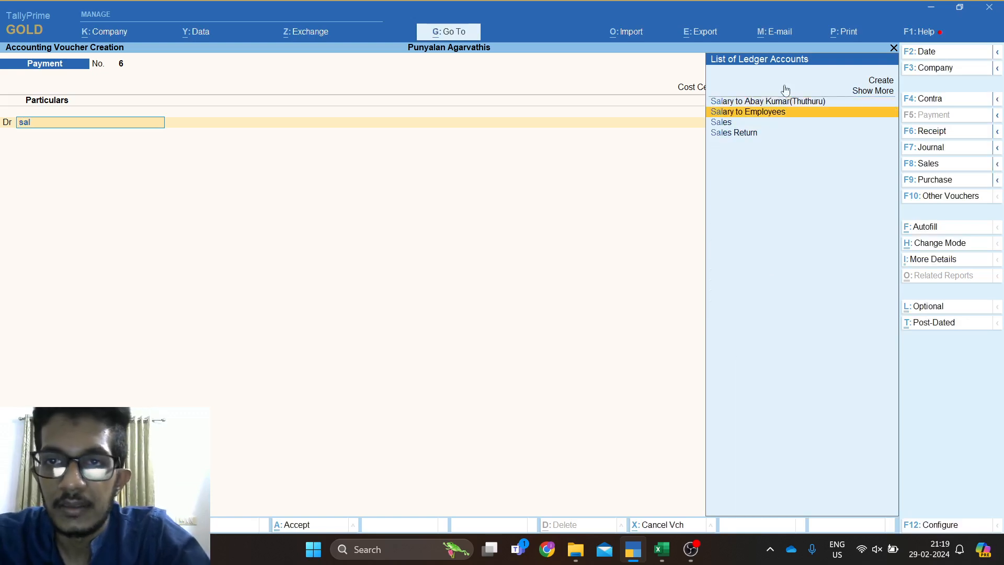
{"action": "key", "text": "Return"}
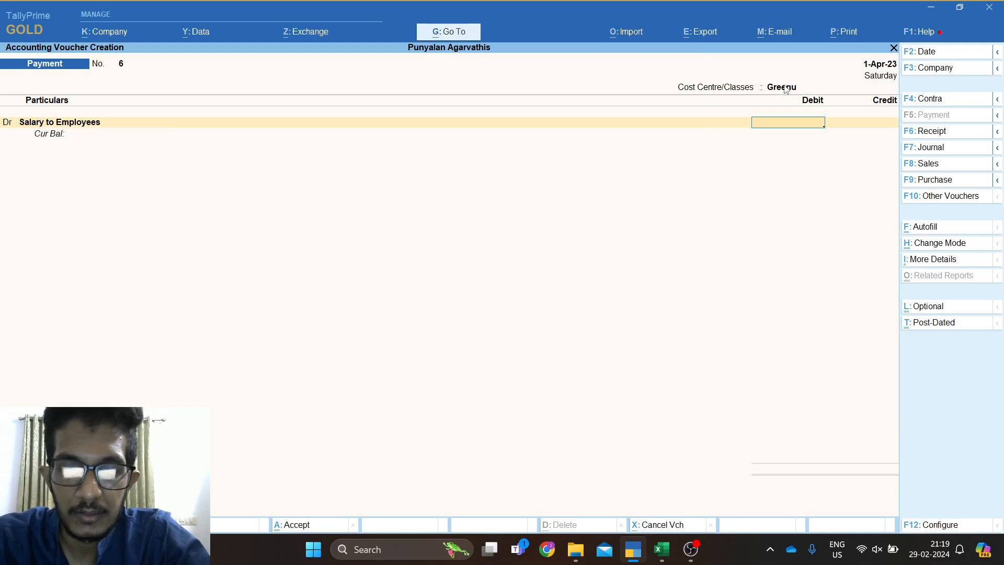
{"action": "key", "text": "BackSpace"}
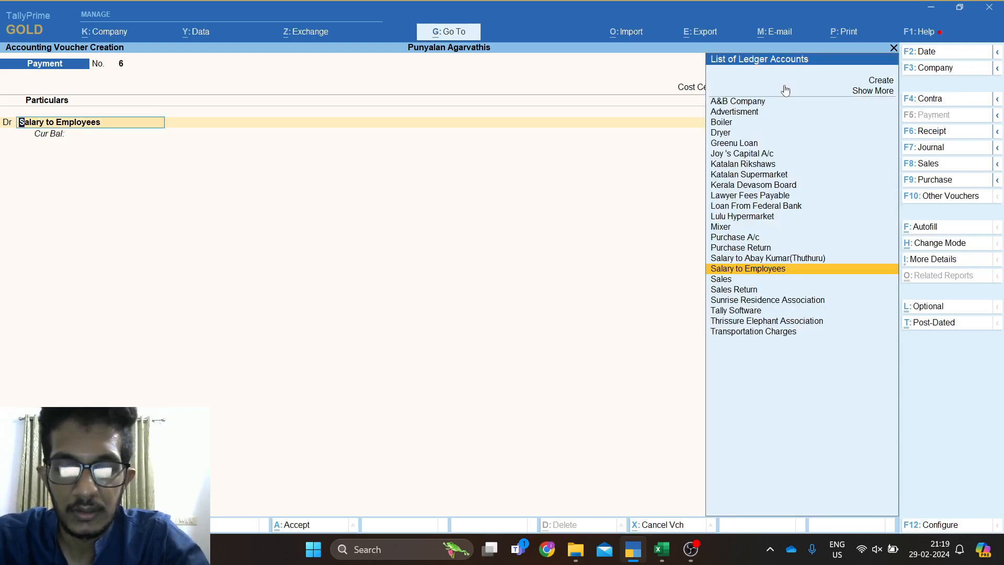
{"action": "key", "text": "ctrl+Return"}
{"action": "key", "text": "Escape"}
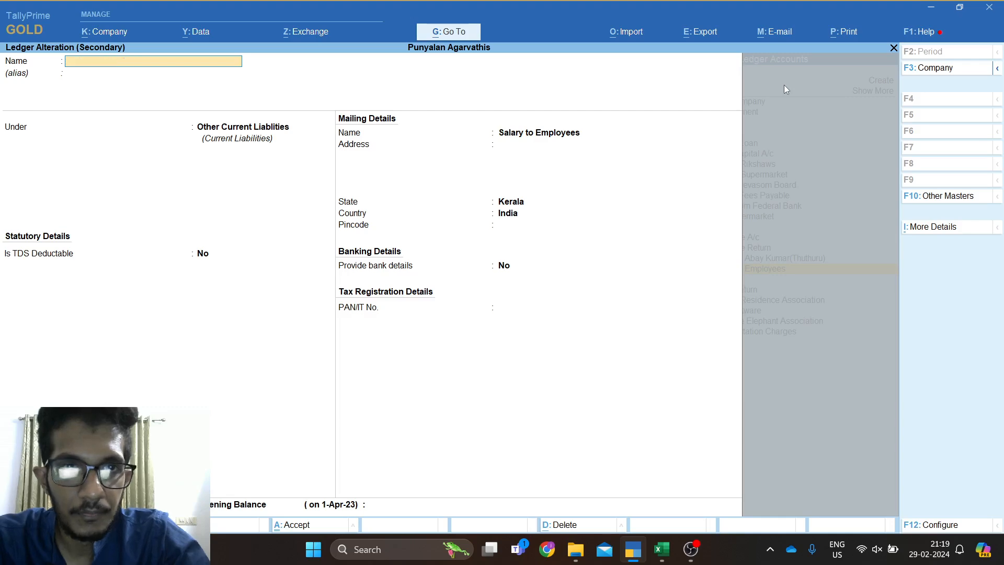
{"action": "key", "text": "Escape"}
{"action": "key", "text": "y"}
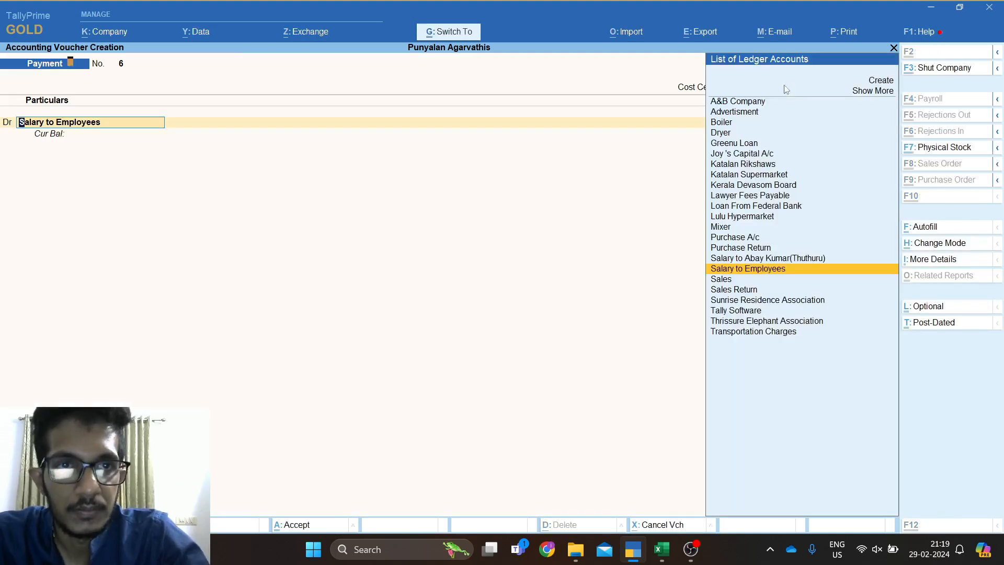
Alter the Salary to Employees ledger from within the voucher so it falls under Indirect Expenses, and save it.
{"action": "key", "text": "ctrl+Return"}
{"action": "key", "text": "Return"}
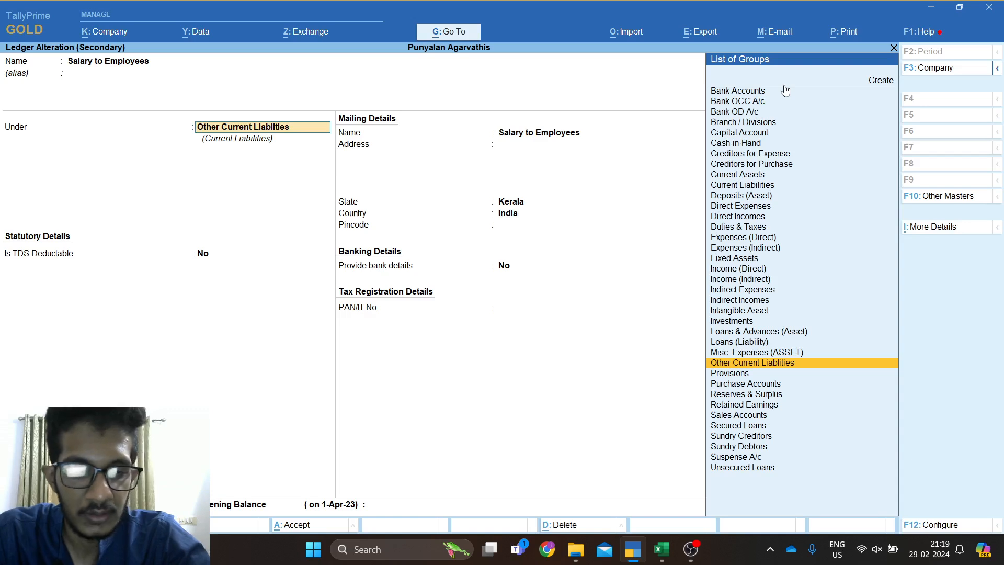
{"action": "type", "text": "Ind"}
{"action": "key", "text": "Down"}
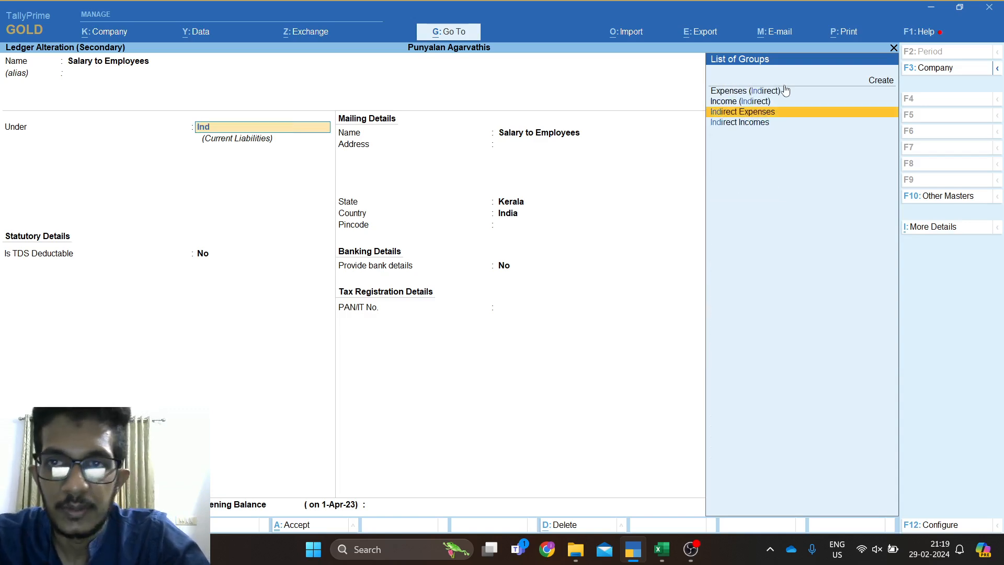
{"action": "key", "text": "Return"}
{"action": "key", "text": "ctrl+a"}
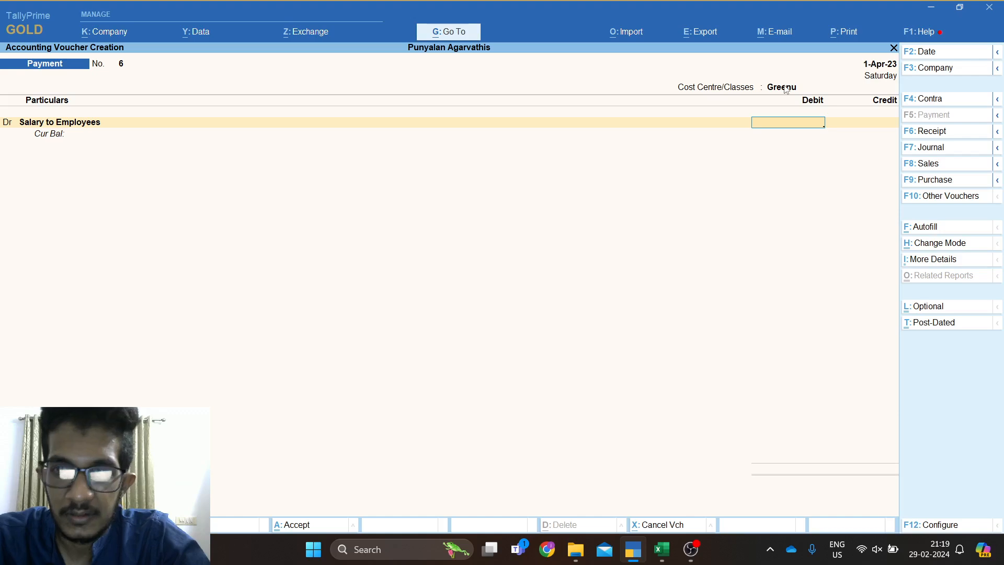
Debit 20000 to Salary to Employees, credit the same amount to Cash, and accept the payment voucher.
{"action": "type", "text": "20000"}
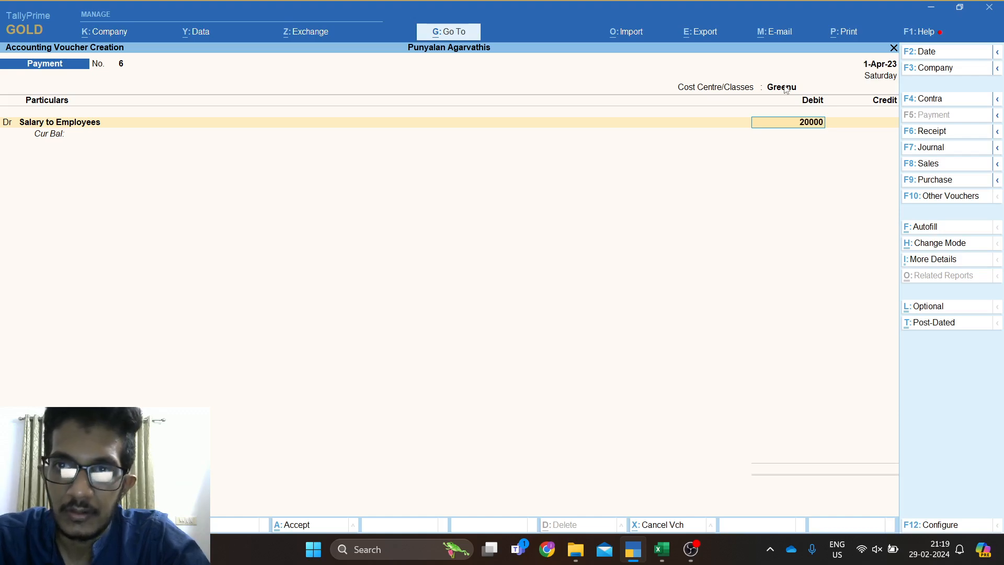
{"action": "key", "text": "Return"}
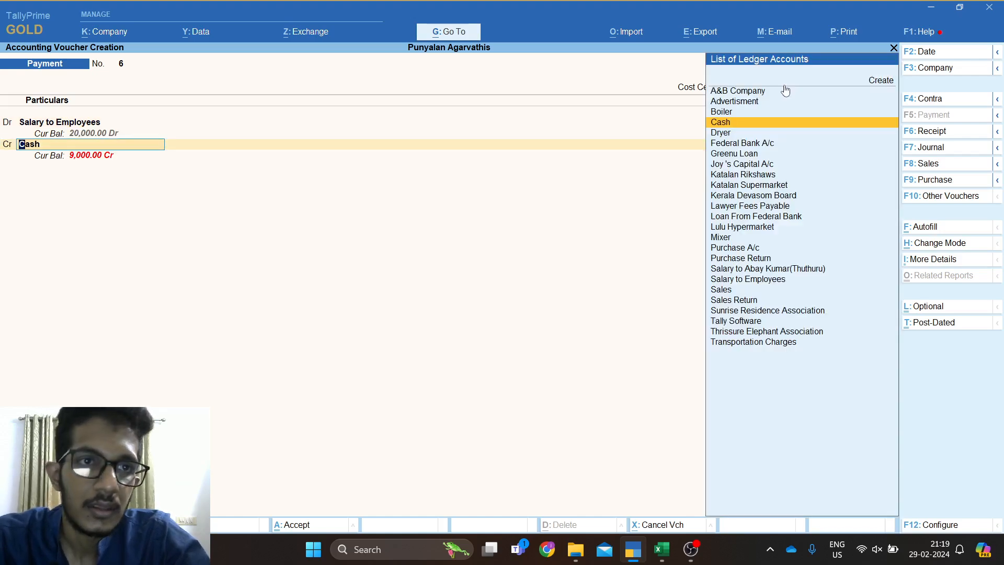
{"action": "key", "text": "Return"}
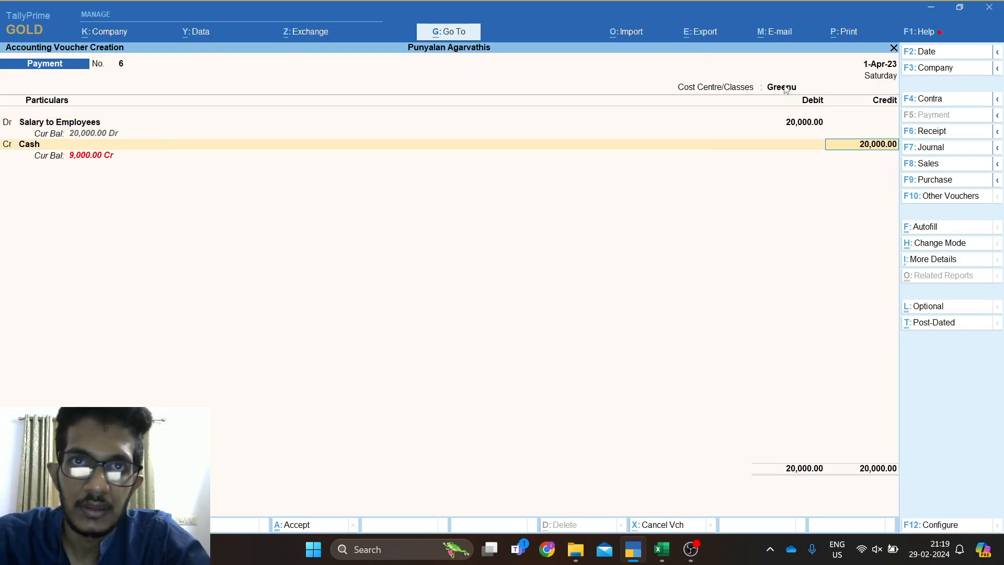
{"action": "key", "text": "Return"}
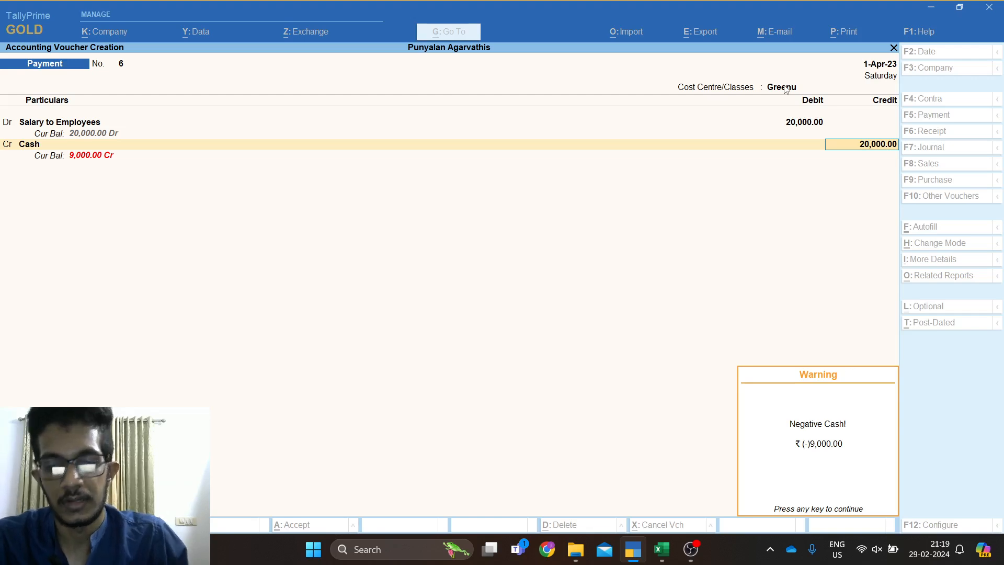
{"action": "key", "text": "Return"}
{"action": "key", "text": "Return"}
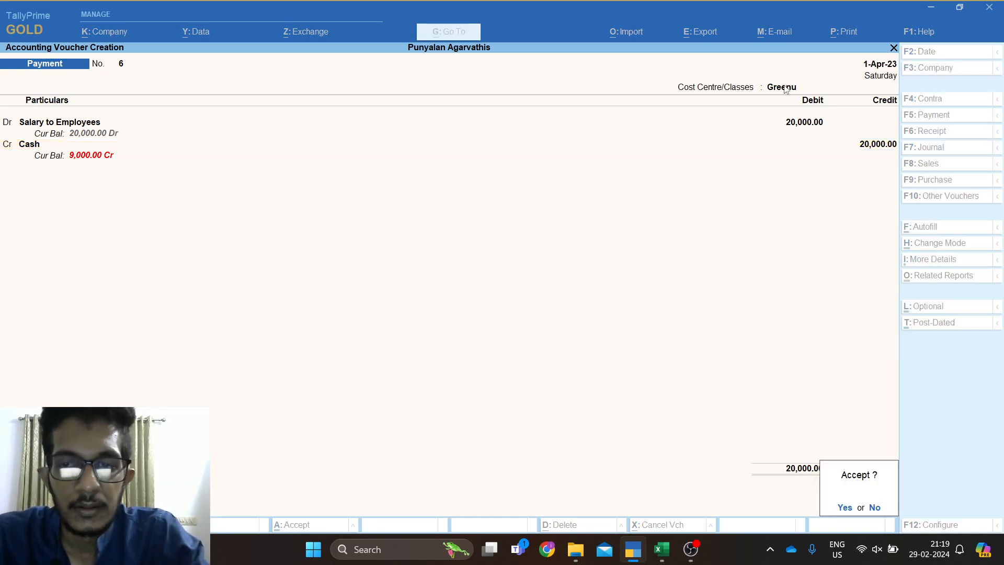
{"action": "key", "text": "Return"}
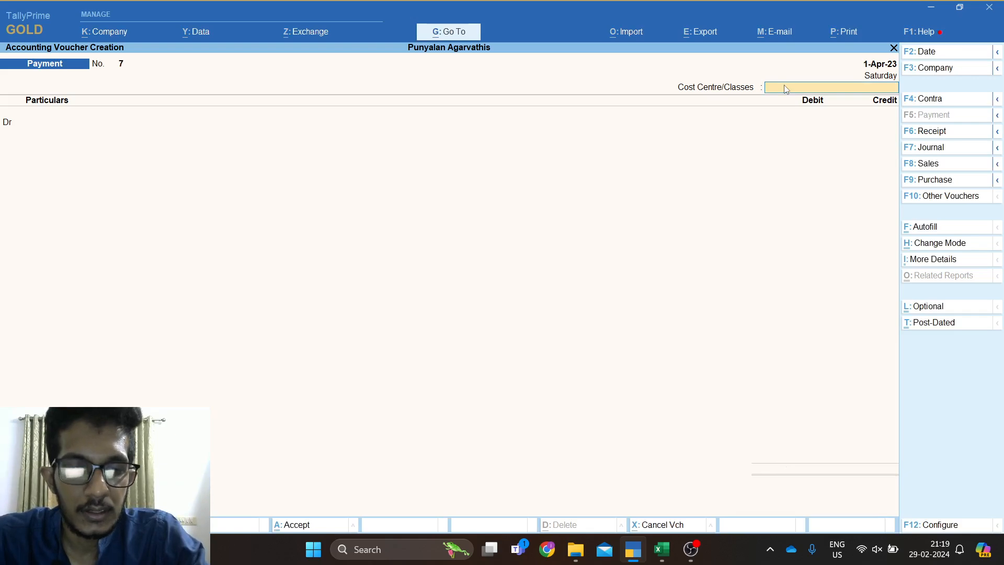
Assign payment voucher 7 to another employee's cost centre and debit Salary to Employees with 10000.
{"action": "type", "text": "Abh"}
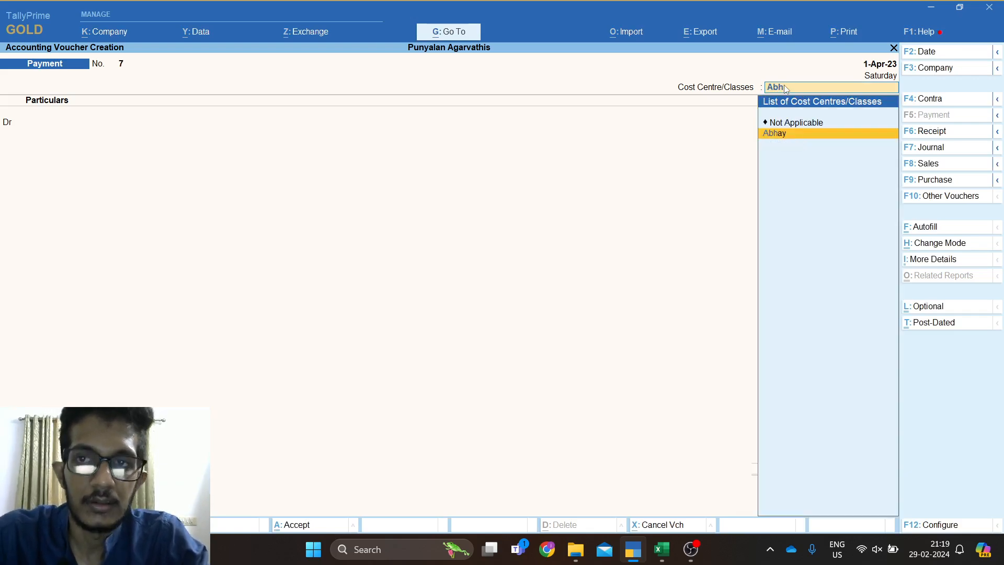
{"action": "key", "text": "Return"}
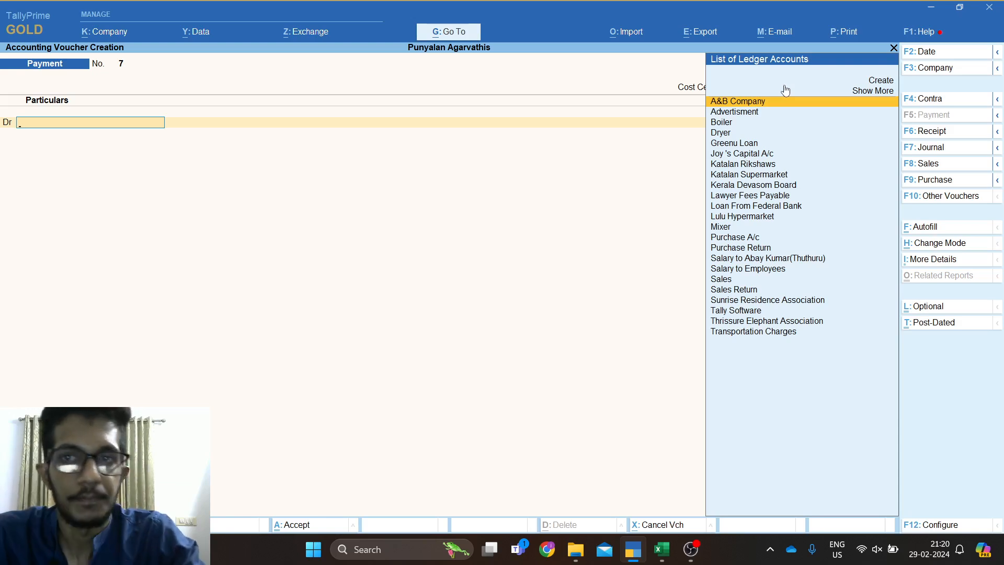
{"action": "type", "text": "C"}
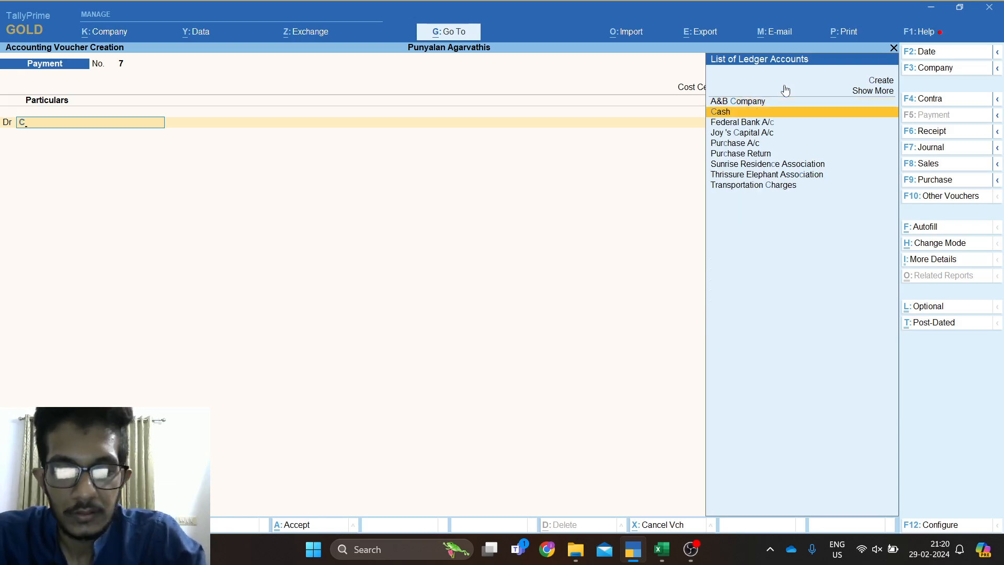
{"action": "key", "text": "BackSpace"}
{"action": "type", "text": "Sal"}
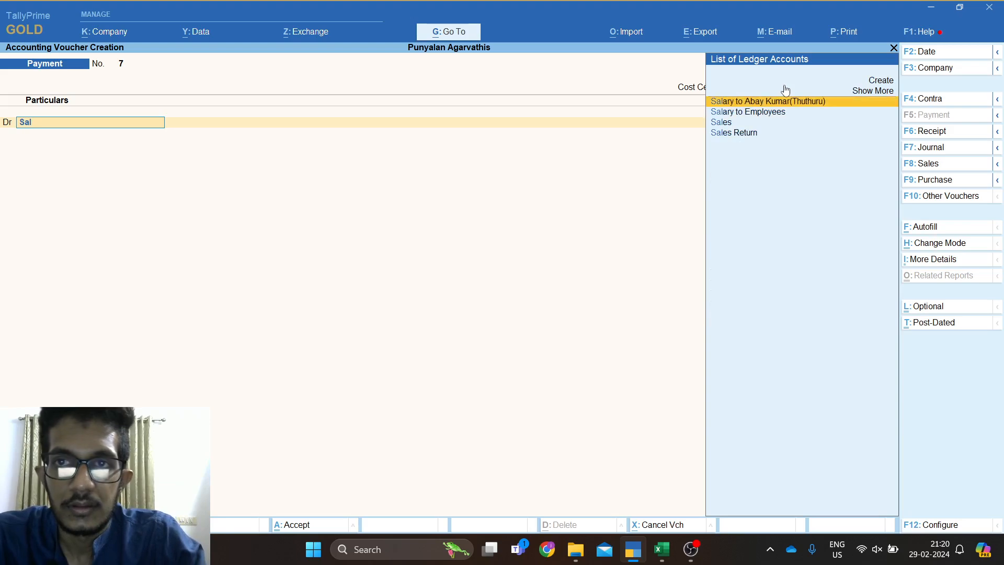
{"action": "key", "text": "Down"}
{"action": "key", "text": "Return"}
{"action": "type", "text": "10000"}
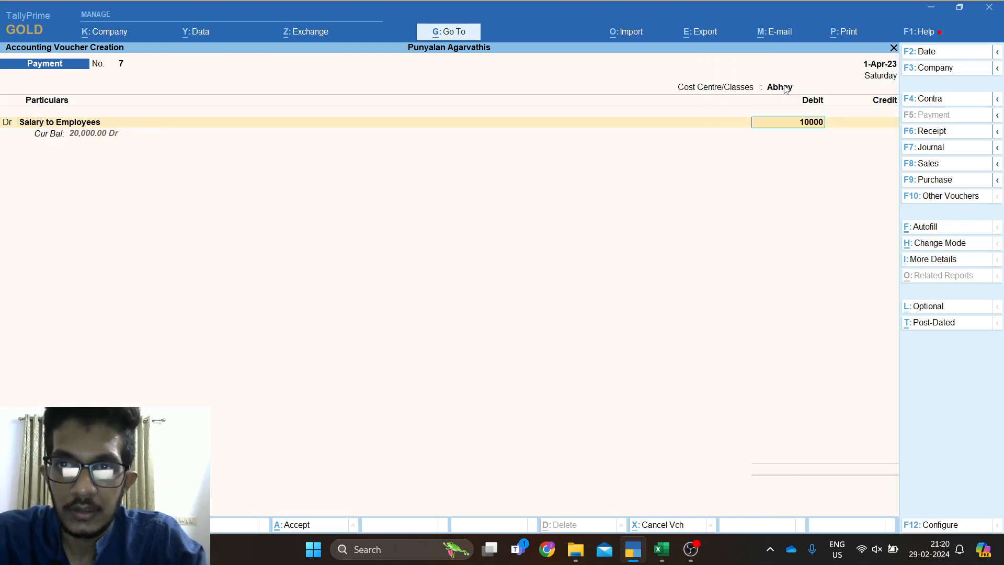
Credit 10,000 to Cash, accept the payment voucher, and return to the Gateway of Tally.
{"action": "key", "text": "Return"}
{"action": "key", "text": "Return"}
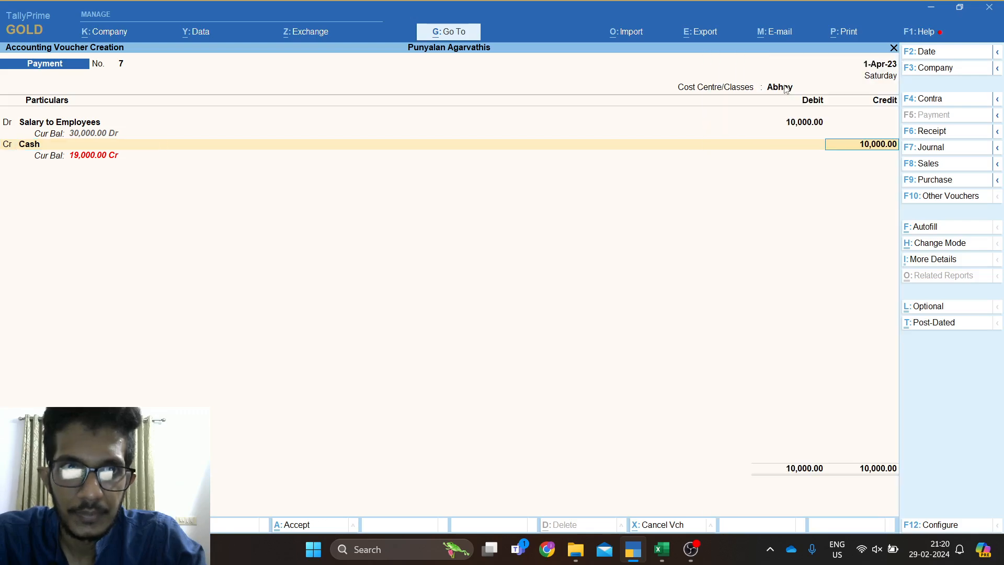
{"action": "key", "text": "Return"}
{"action": "key", "text": "Return"}
{"action": "key", "text": "Return"}
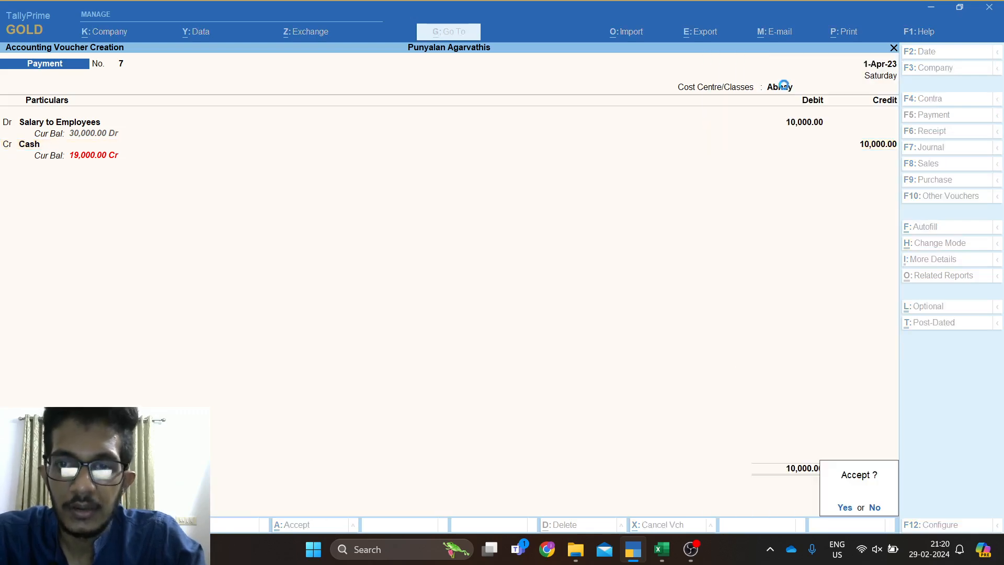
{"action": "key", "text": "Return"}
{"action": "key", "text": "Escape"}
{"action": "key", "text": "Return"}
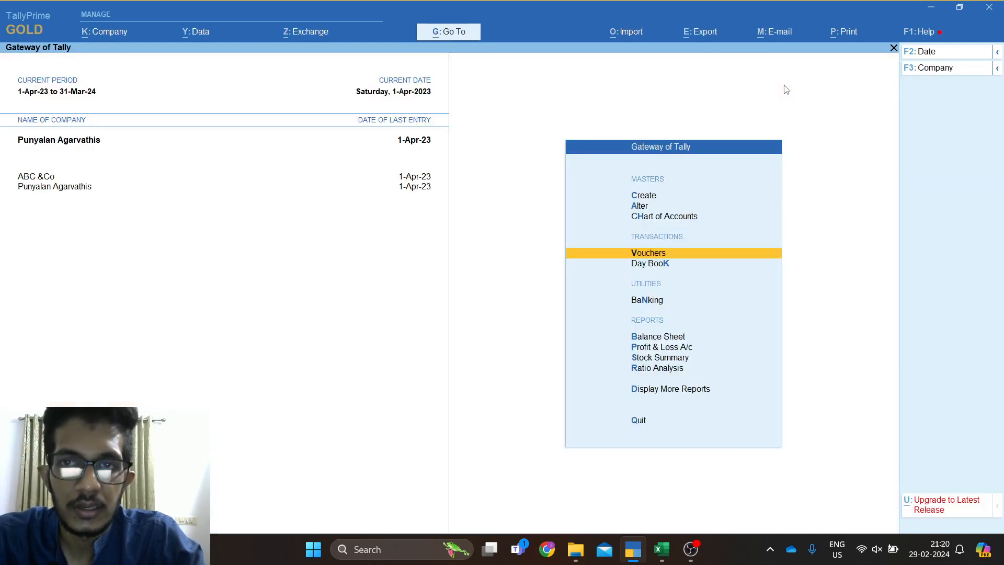
Open the Display More Reports list from the Gateway of Tally.
{"action": "key", "text": "Down"}
{"action": "key", "text": "Down"}
{"action": "key", "text": "Down"}
{"action": "key", "text": "Down"}
{"action": "key", "text": "Down"}
{"action": "key", "text": "Down"}
{"action": "key", "text": "Down"}
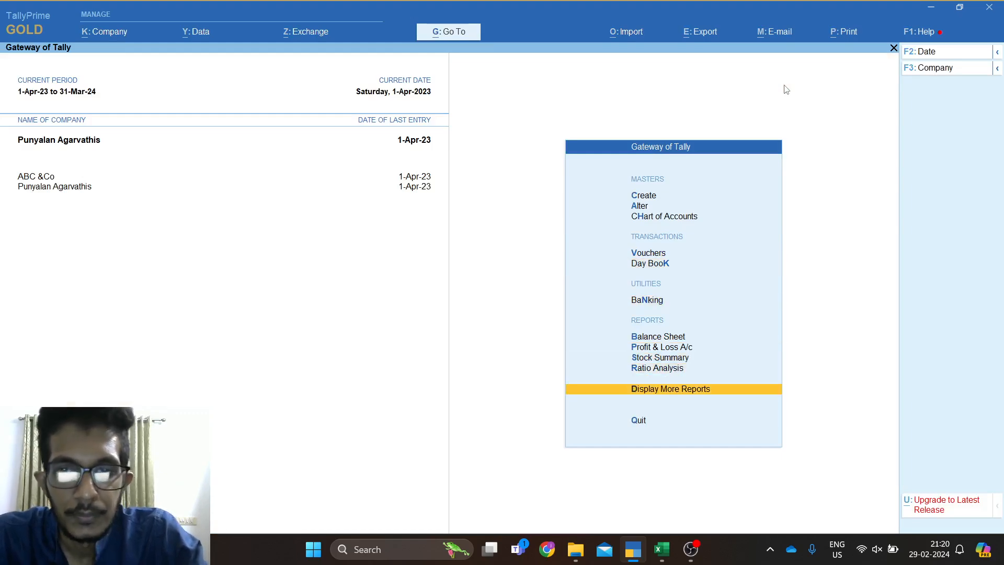
{"action": "key", "text": "Return"}
Open the cost centres' Category Summary report within Statements of Accounts.
{"action": "key", "text": "Down"}
{"action": "key", "text": "Down"}
{"action": "key", "text": "Down"}
{"action": "key", "text": "Down"}
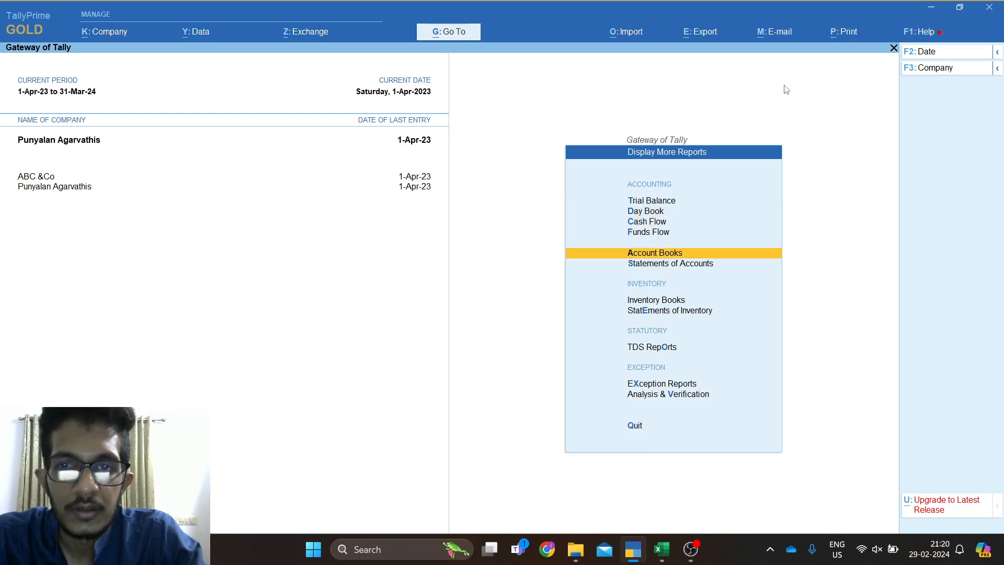
{"action": "key", "text": "Return"}
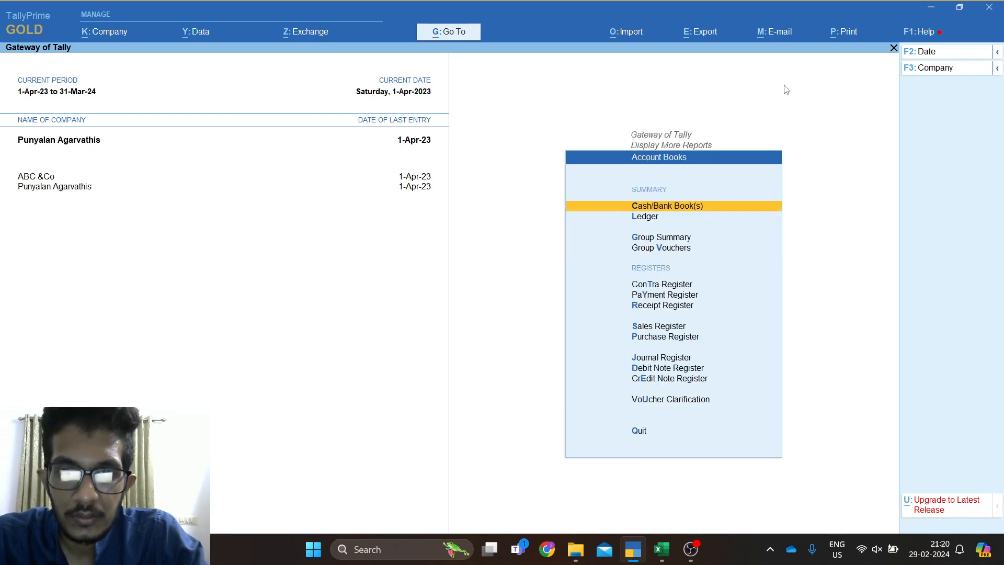
{"action": "key", "text": "Escape"}
{"action": "key", "text": "Down"}
{"action": "key", "text": "Return"}
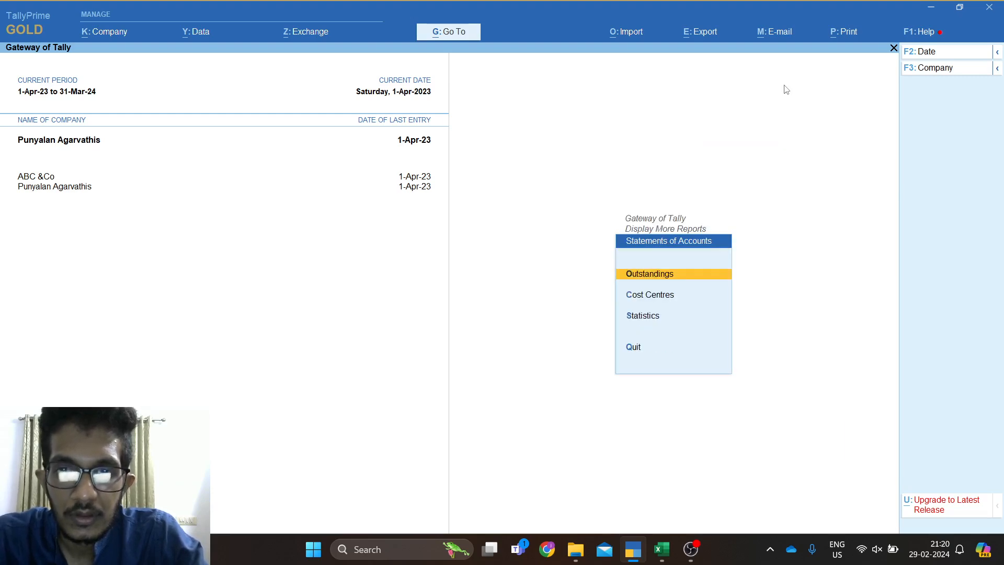
{"action": "key", "text": "Down"}
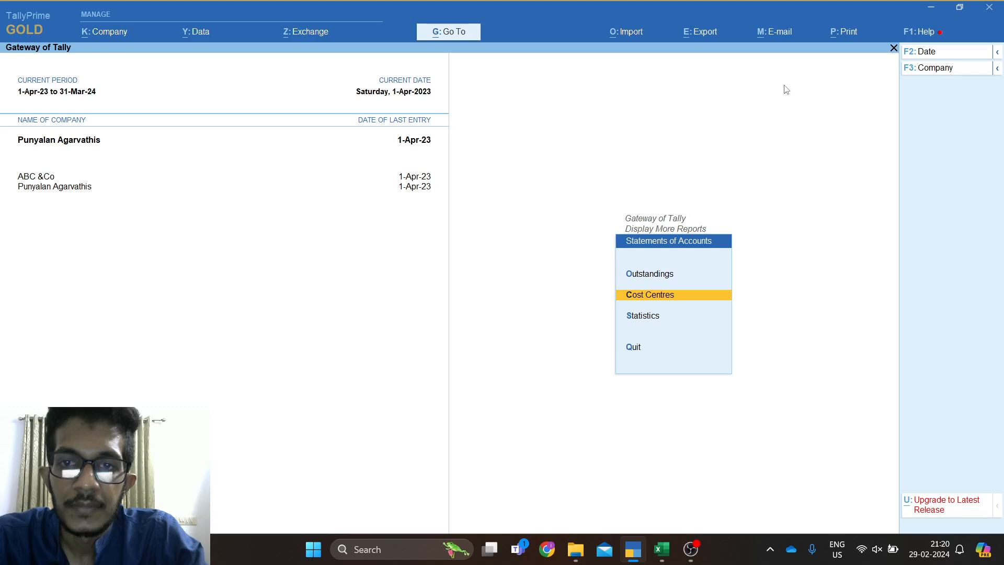
{"action": "key", "text": "Return"}
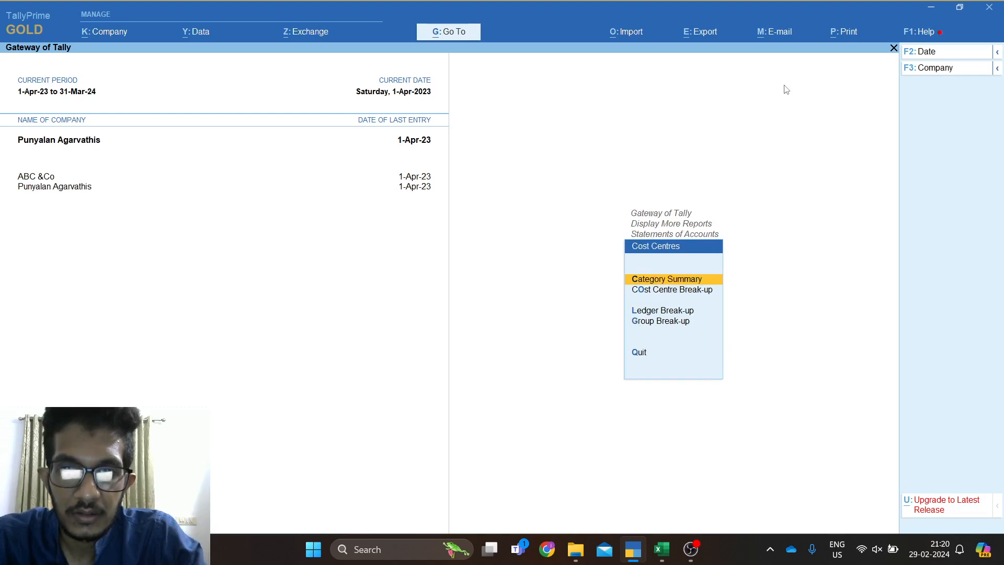
{"action": "key", "text": "Return"}
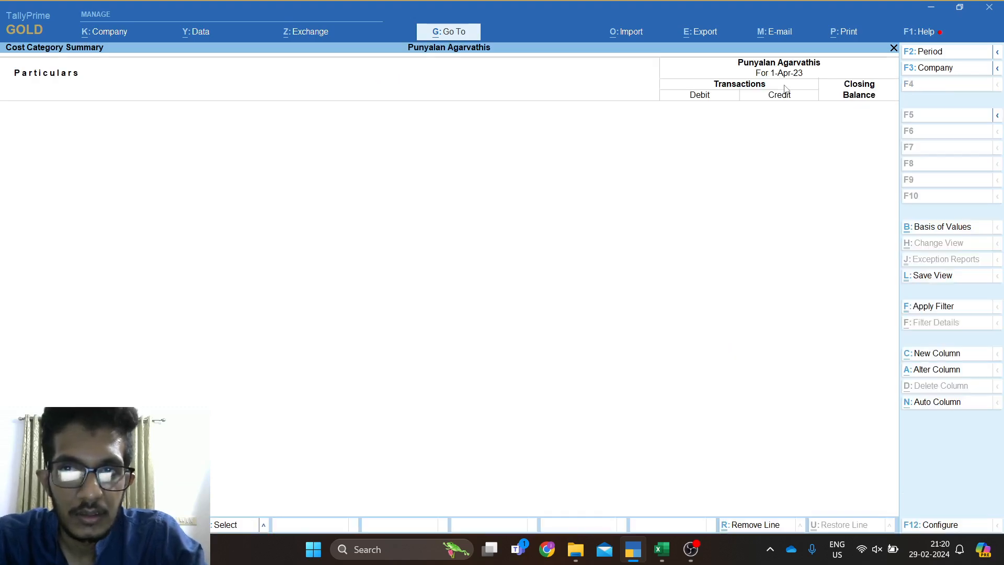
Open the Cost Centre Break-up report for the first employee's cost centre in the list.
{"action": "key", "text": "Escape"}
{"action": "key", "text": "Down"}
{"action": "key", "text": "Return"}
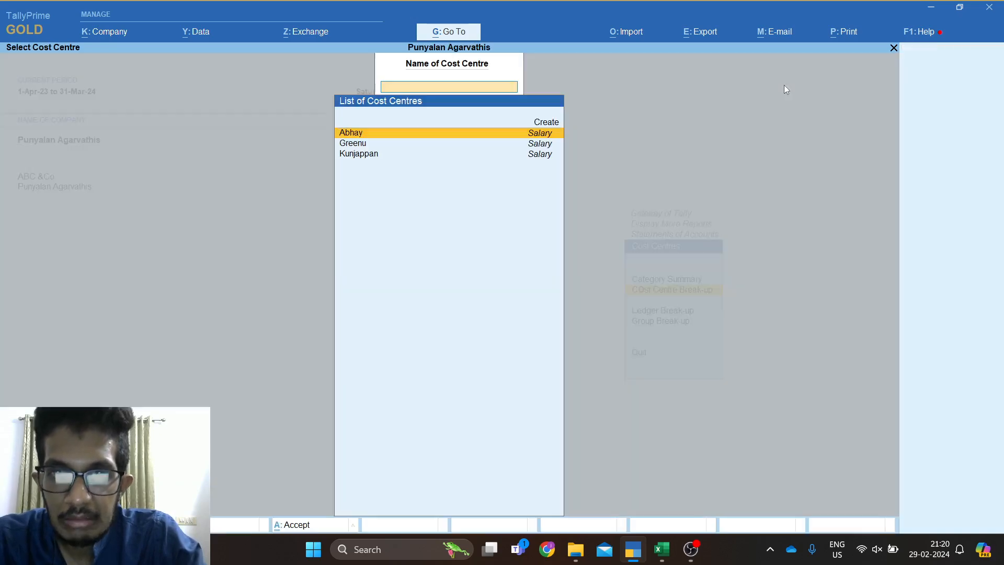
{"action": "key", "text": "Return"}
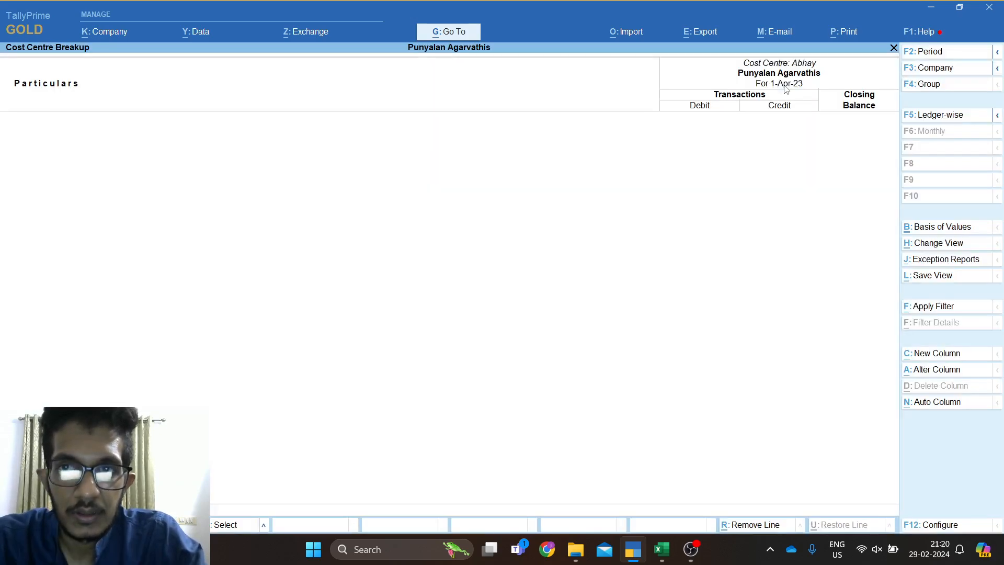
Set the cost centre break-up report's period to 1-Apr-23 through 31-Mar-24.
{"action": "key", "text": "F2"}
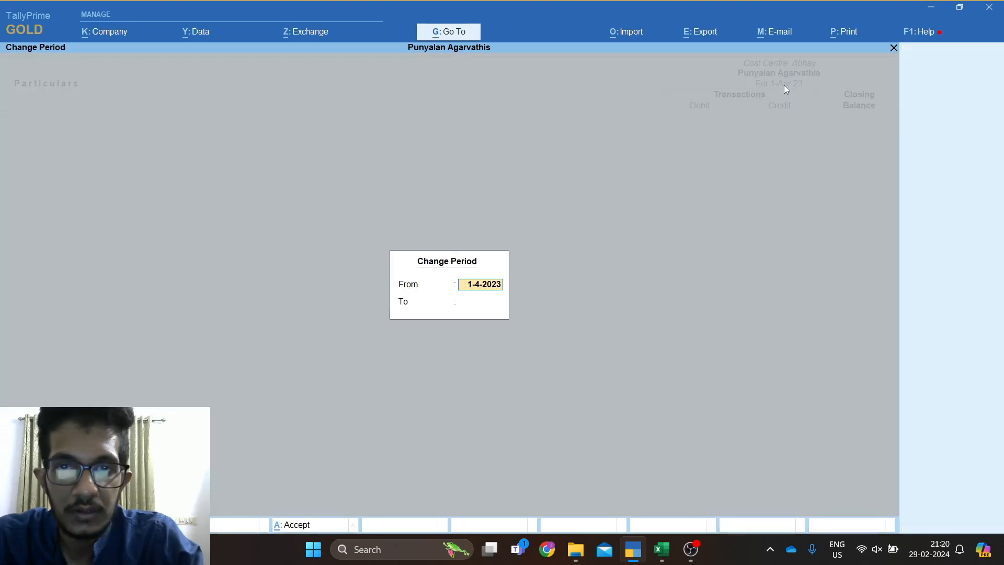
{"action": "key", "text": "Return"}
{"action": "type", "text": "31-3-2023"}
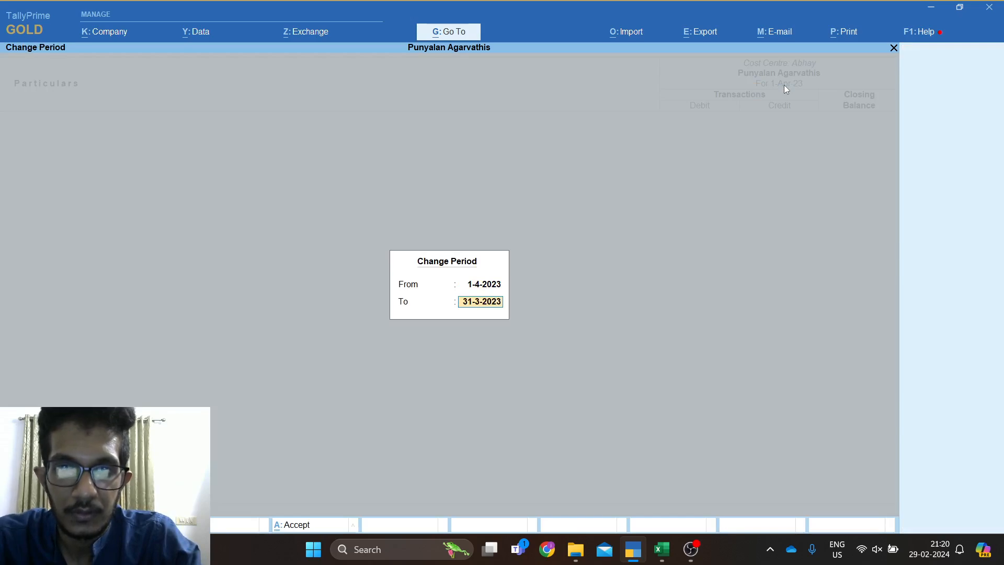
{"action": "key", "text": "Return"}
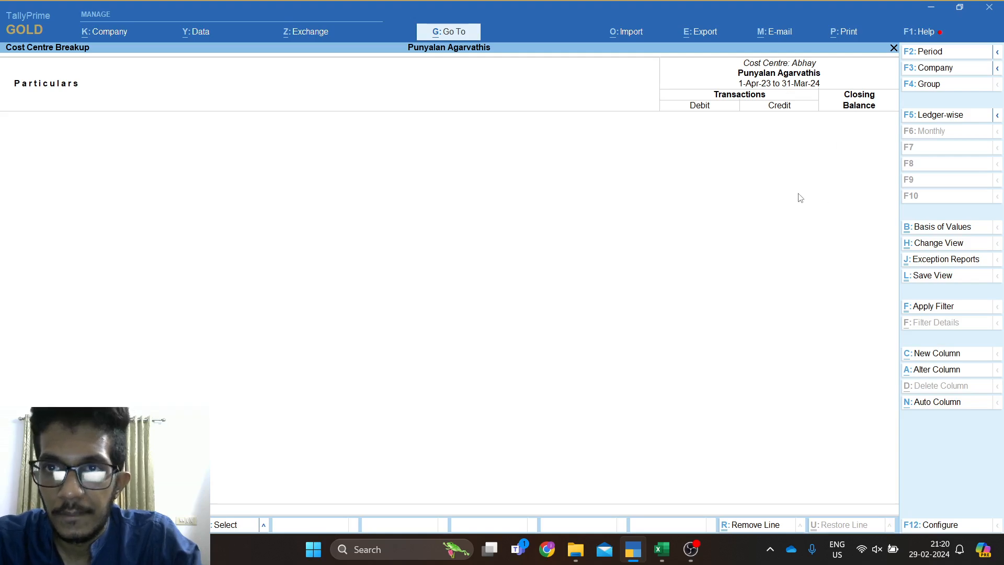
View the break-up report of the second employee's cost centre and return to the Gateway of Tally.
{"action": "key", "text": "Escape"}
{"action": "key", "text": "Down"}
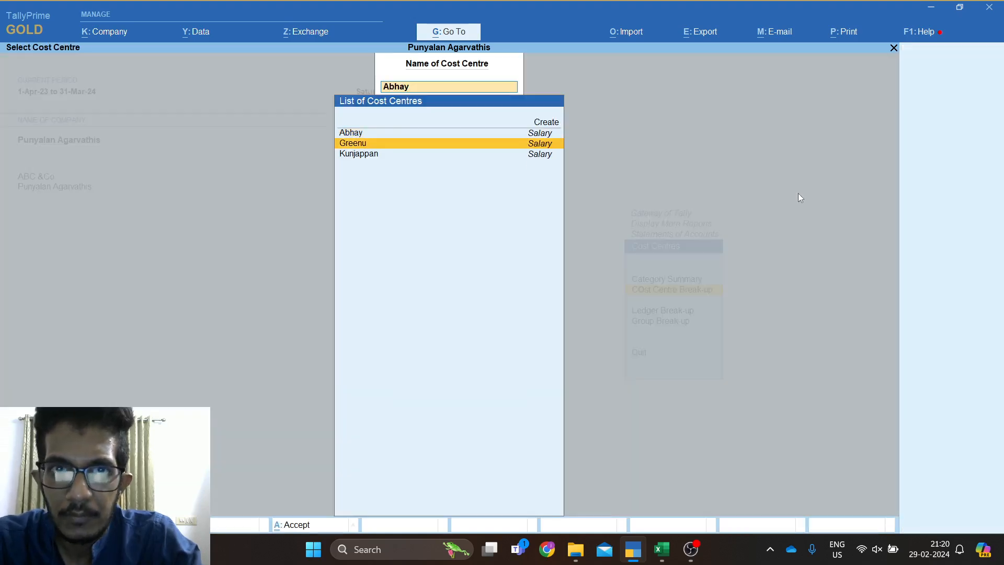
{"action": "key", "text": "Return"}
{"action": "key", "text": "Escape"}
{"action": "key", "text": "Escape"}
{"action": "key", "text": "Escape"}
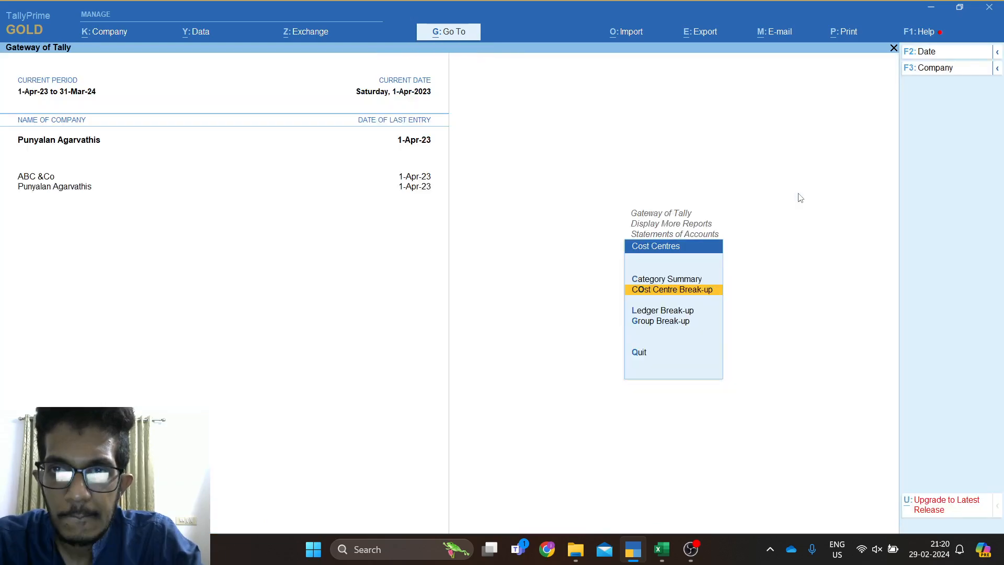
{"action": "key", "text": "Down"}
{"action": "key", "text": "Escape"}
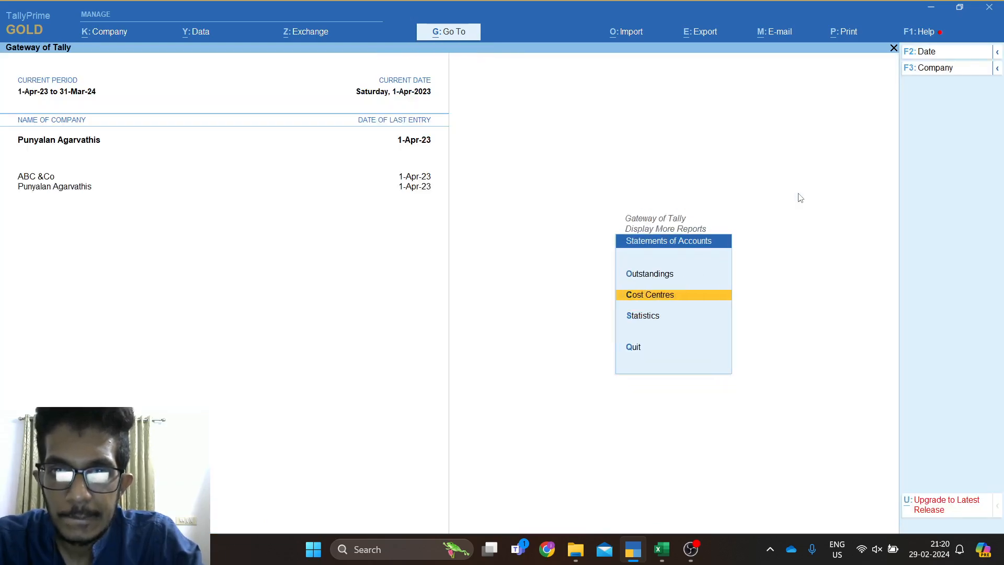
{"action": "key", "text": "Escape"}
{"action": "key", "text": "Escape"}
{"action": "key", "text": "Up"}
{"action": "key", "text": "Up"}
{"action": "key", "text": "Up"}
{"action": "key", "text": "Up"}
{"action": "key", "text": "Up"}
{"action": "key", "text": "Up"}
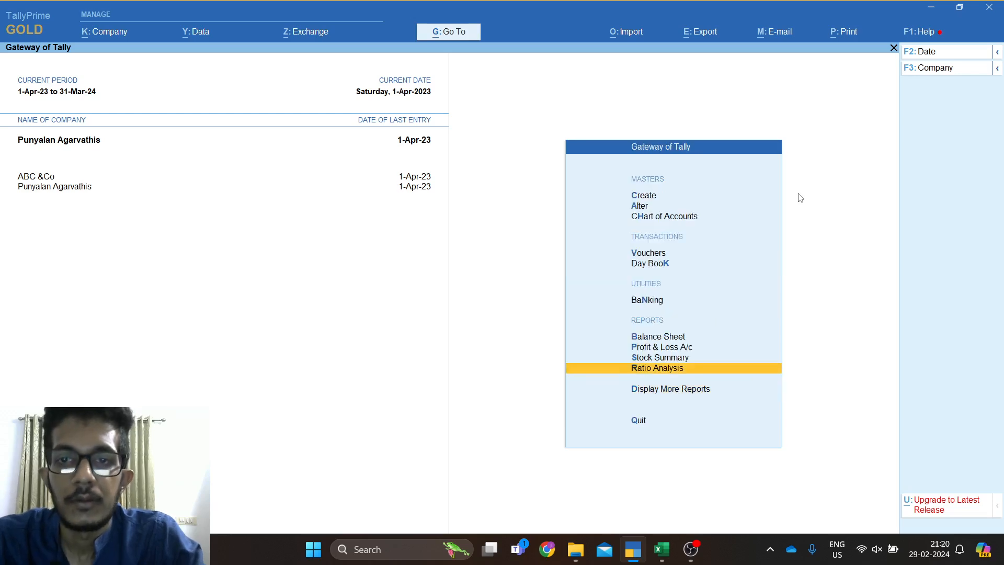
{"action": "key", "text": "Up"}
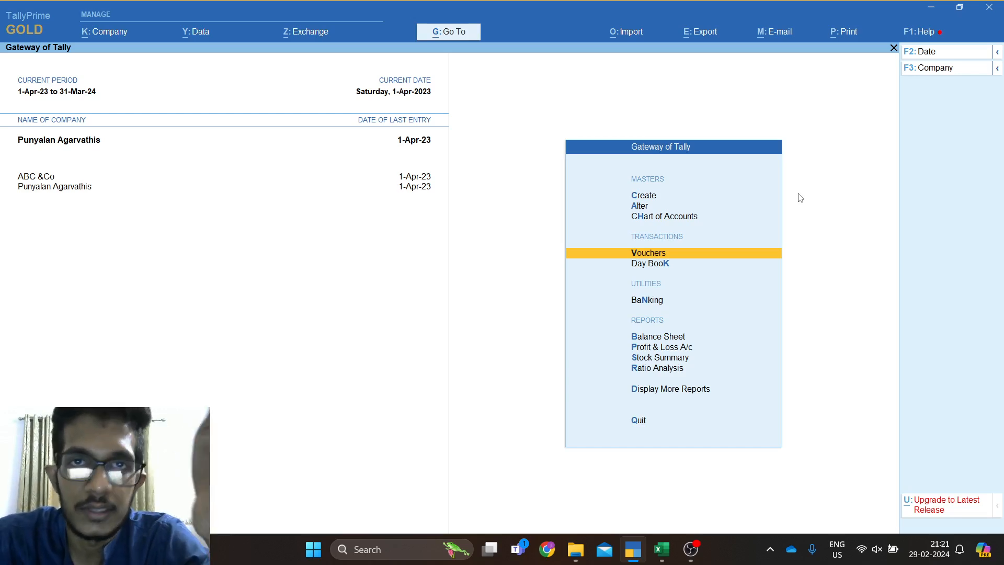
Open the Day Book from the Display More Reports list.
{"action": "key", "text": "Down"}
{"action": "key", "text": "Down"}
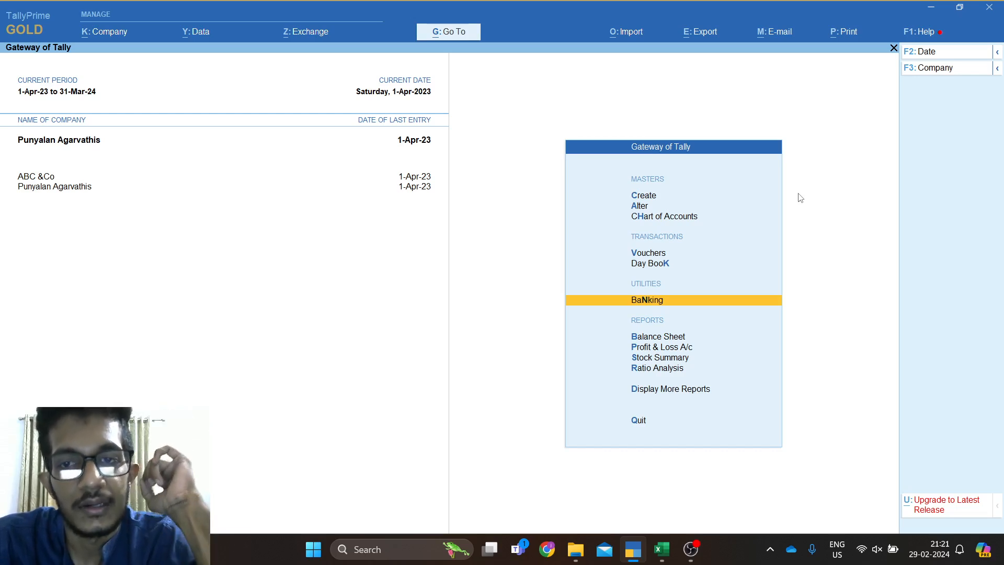
{"action": "key", "text": "Down"}
{"action": "key", "text": "Down"}
{"action": "key", "text": "Down"}
{"action": "key", "text": "Down"}
{"action": "key", "text": "Down"}
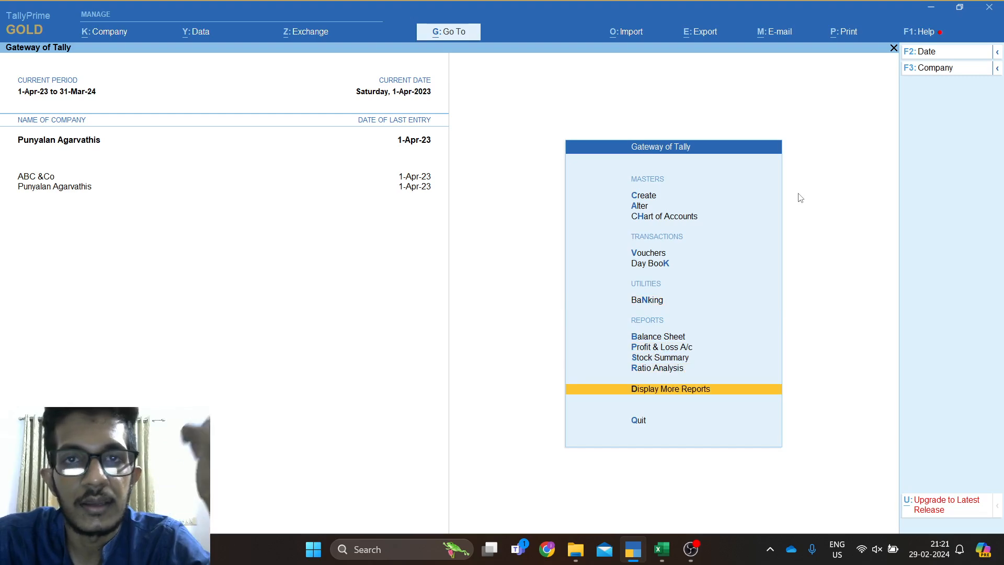
{"action": "key", "text": "Return"}
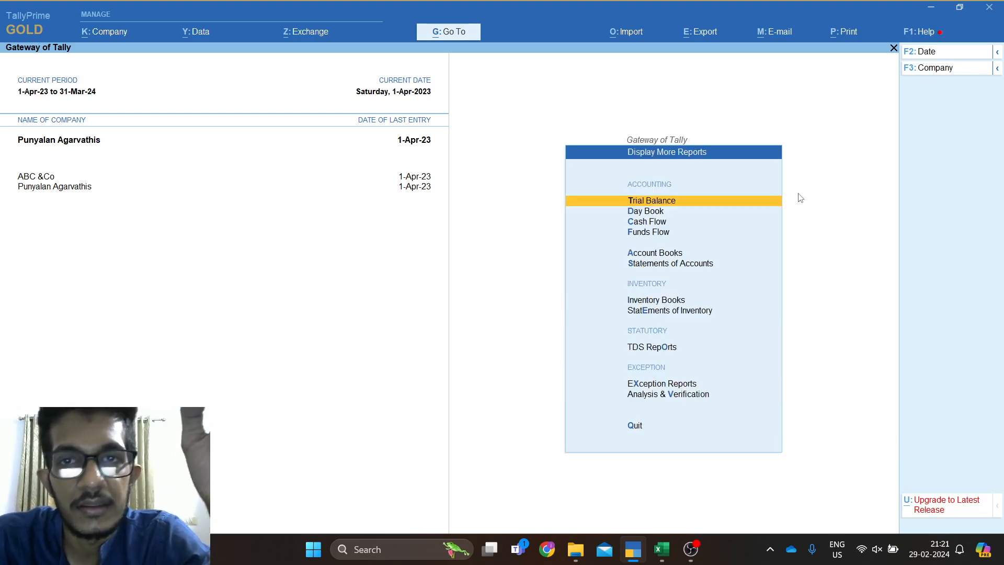
{"action": "key", "text": "Down"}
{"action": "key", "text": "Return"}
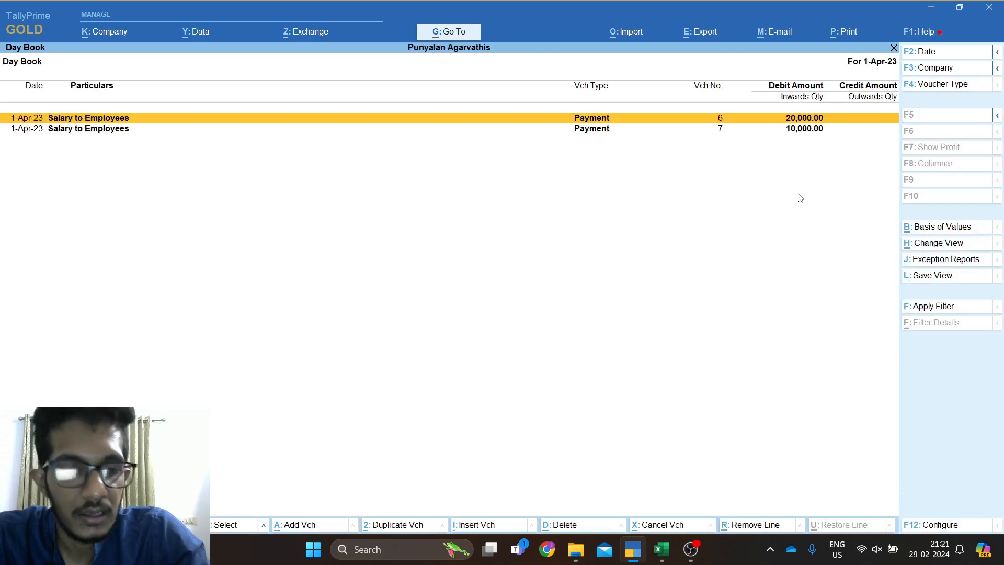
{"action": "key", "text": "F2"}
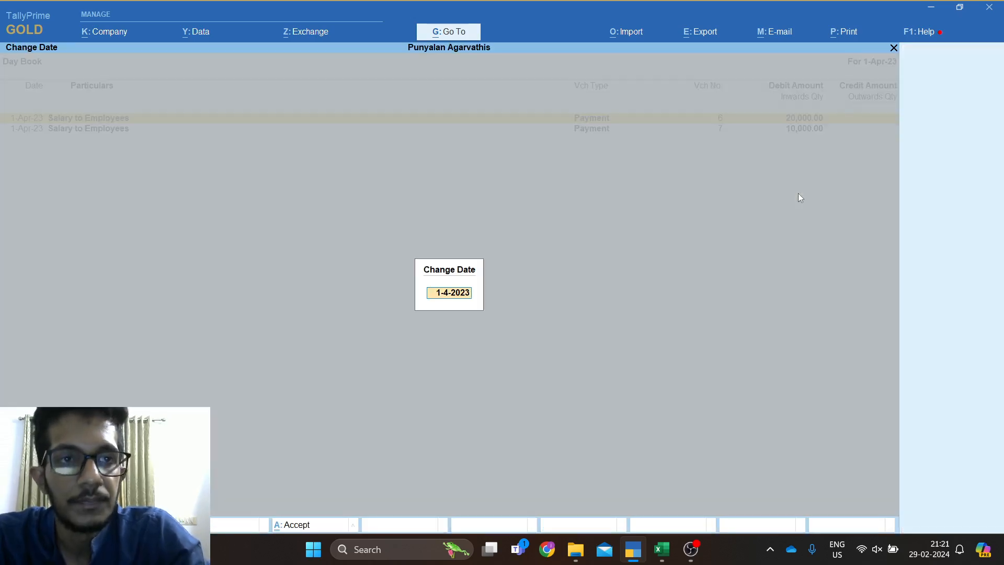
{"action": "key", "text": "Escape"}
{"action": "key", "text": "Escape"}
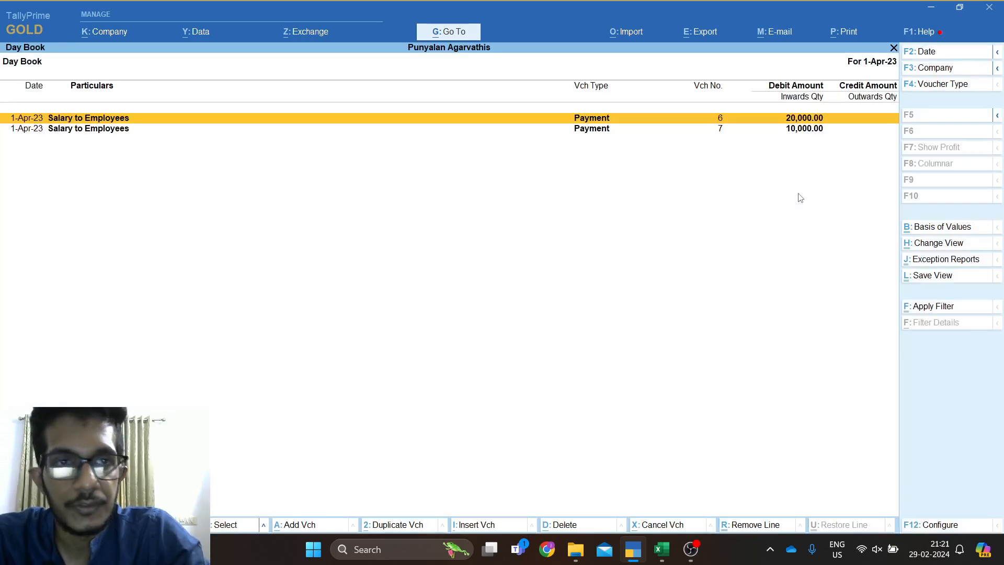
Delete salary payment vouchers 6 and 7 from the Day Book.
{"action": "key", "text": "Return"}
{"action": "key", "text": "ctrl"}
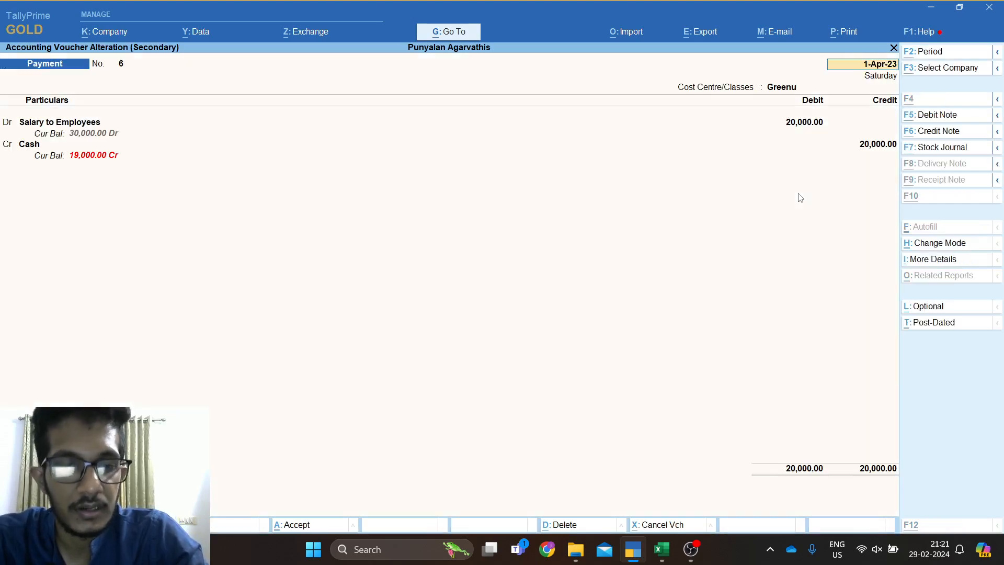
{"action": "key", "text": "alt+d"}
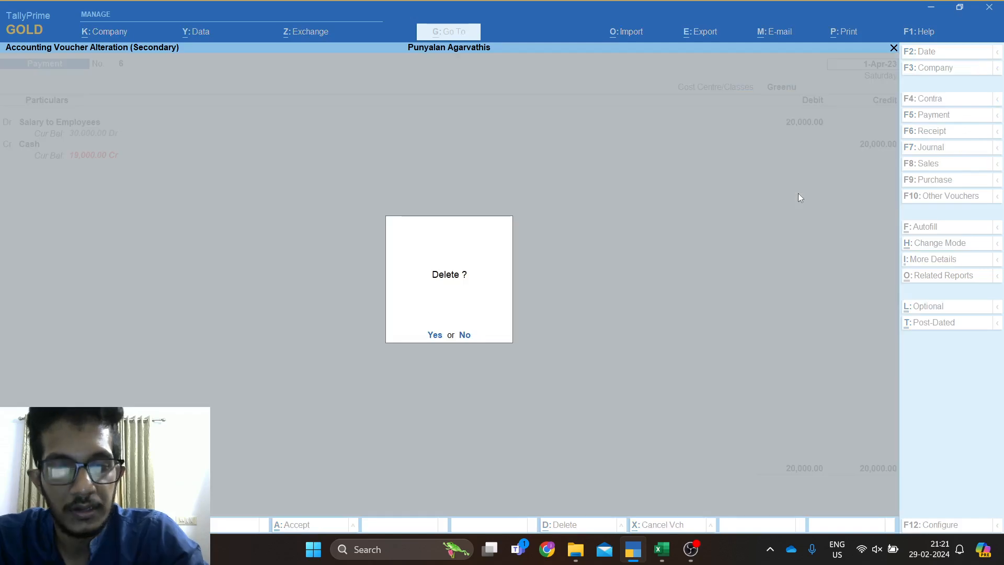
{"action": "key", "text": "y"}
{"action": "key", "text": "Return"}
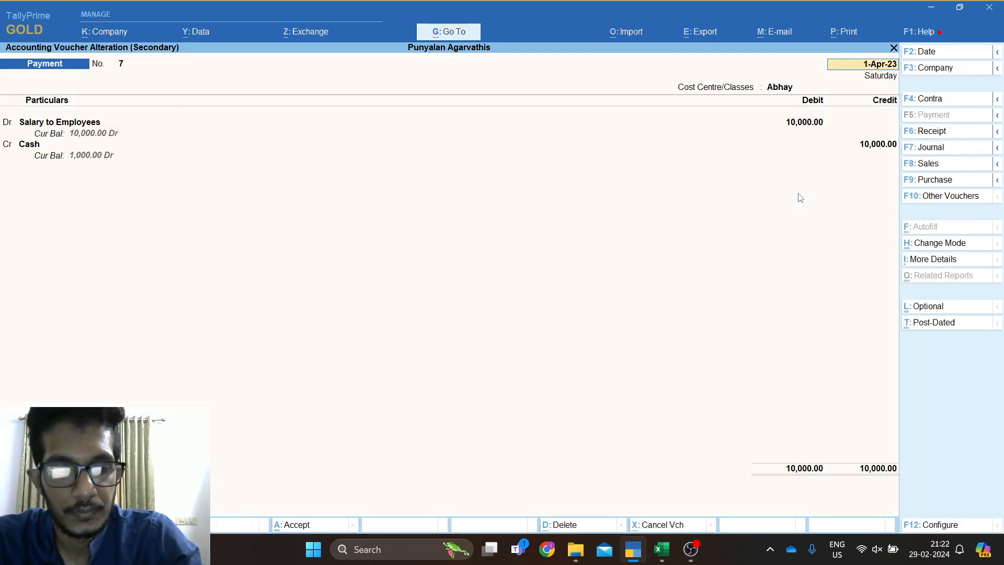
{"action": "key", "text": "alt+d"}
{"action": "key", "text": "y"}
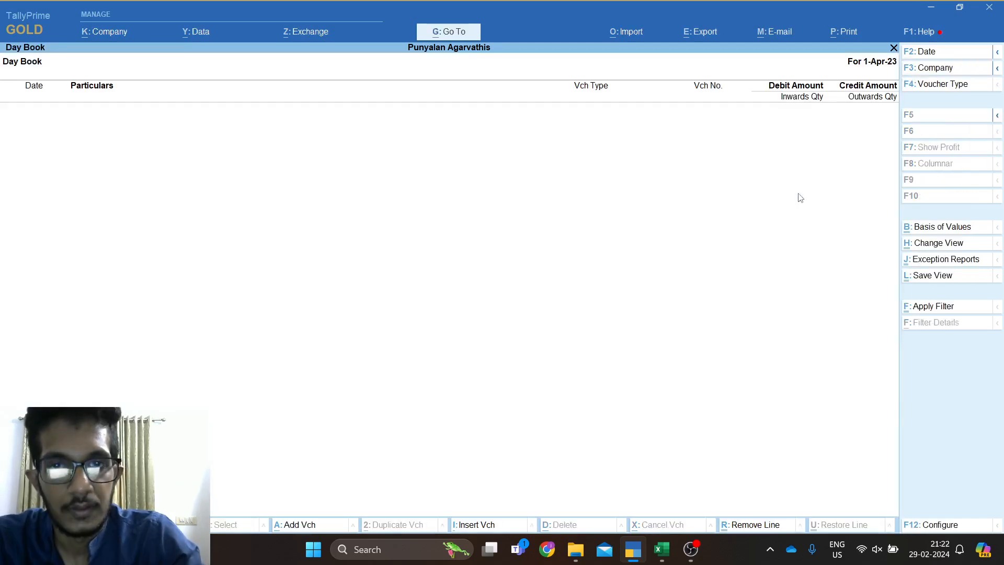
Return to the Gateway of Tally and open the list of masters for alteration.
{"action": "key", "text": "Escape"}
{"action": "key", "text": "Escape"}
{"action": "key", "text": "Up"}
{"action": "key", "text": "Up"}
{"action": "key", "text": "Up"}
{"action": "key", "text": "Up"}
{"action": "key", "text": "Up"}
{"action": "key", "text": "Up"}
{"action": "key", "text": "Up"}
{"action": "key", "text": "Up"}
{"action": "key", "text": "Up"}
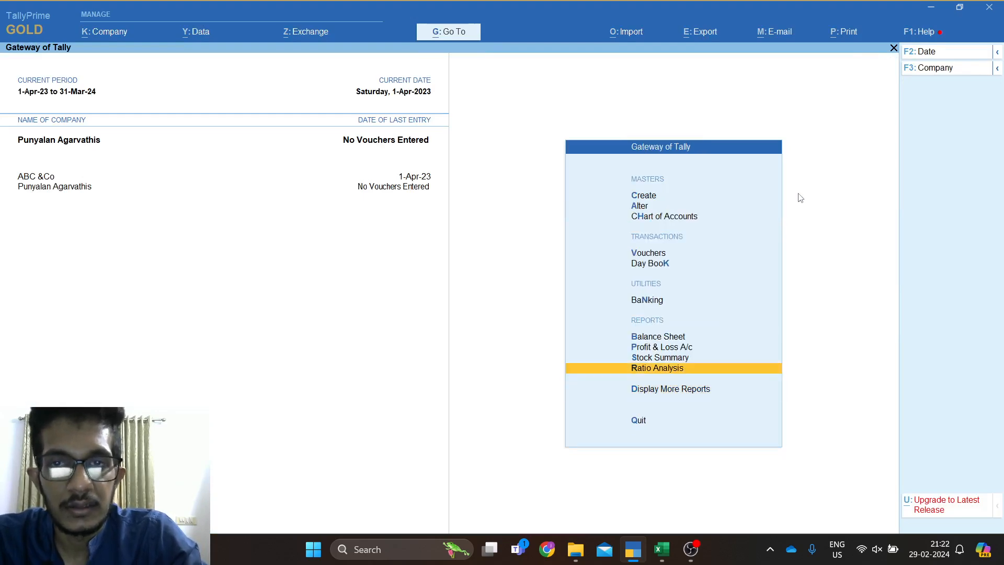
{"action": "key", "text": "Return"}
{"action": "key", "text": "Escape"}
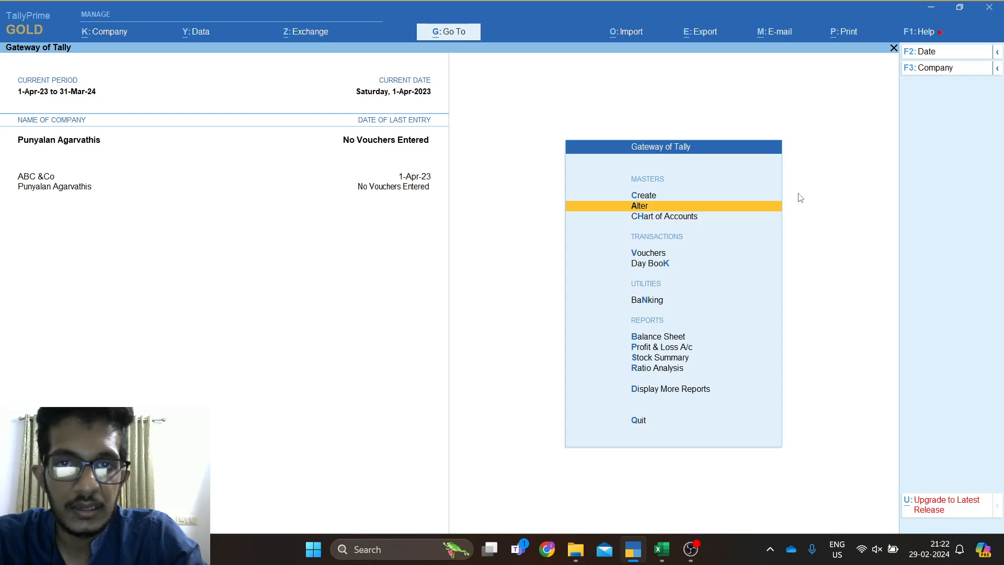
{"action": "key", "text": "Up"}
{"action": "key", "text": "Down"}
{"action": "key", "text": "Return"}
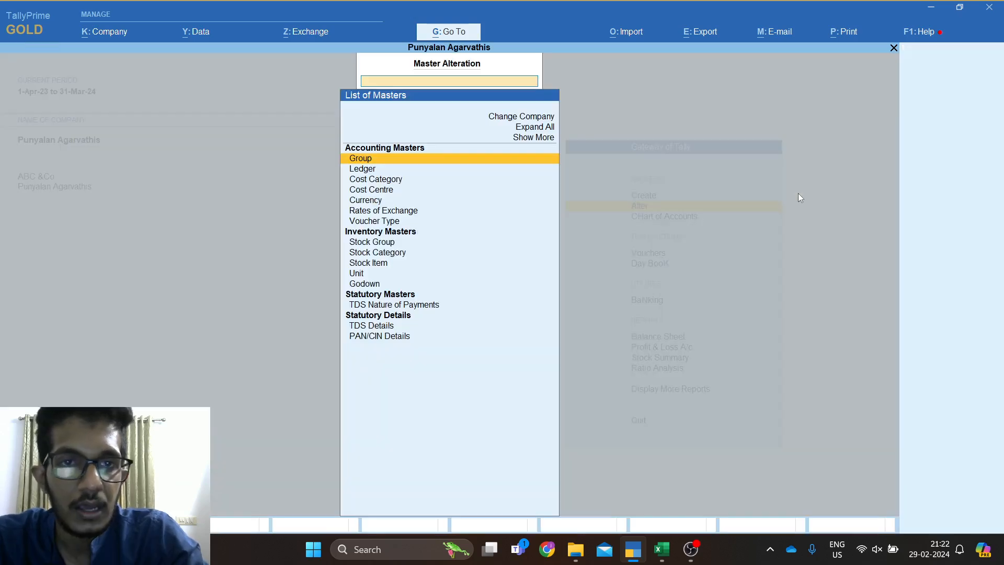
Delete the first employee's cost centre in the Salary category.
{"action": "key", "text": "Down"}
{"action": "key", "text": "Down"}
{"action": "key", "text": "Return"}
{"action": "key", "text": "Escape"}
{"action": "key", "text": "Down"}
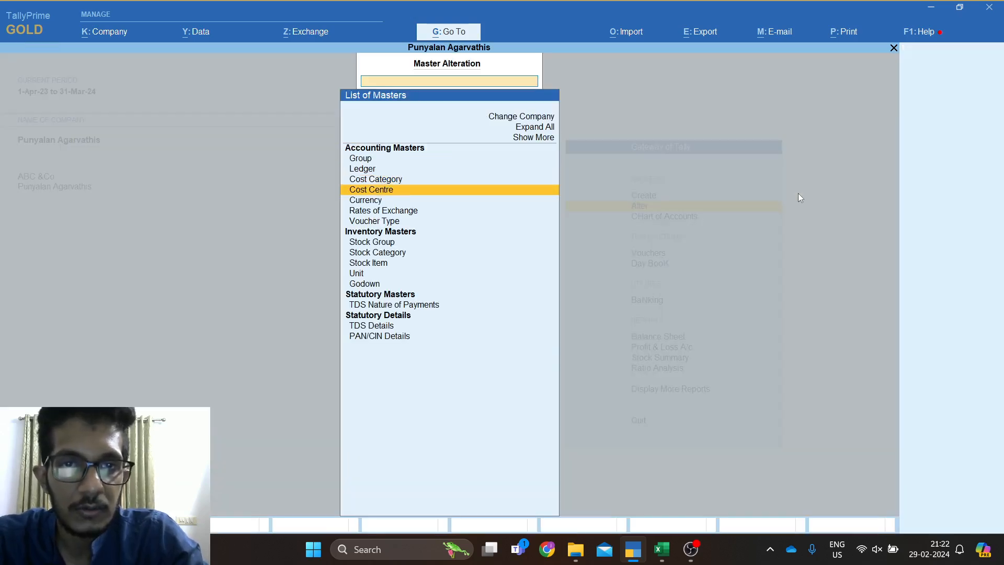
{"action": "key", "text": "Return"}
{"action": "key", "text": "Return"}
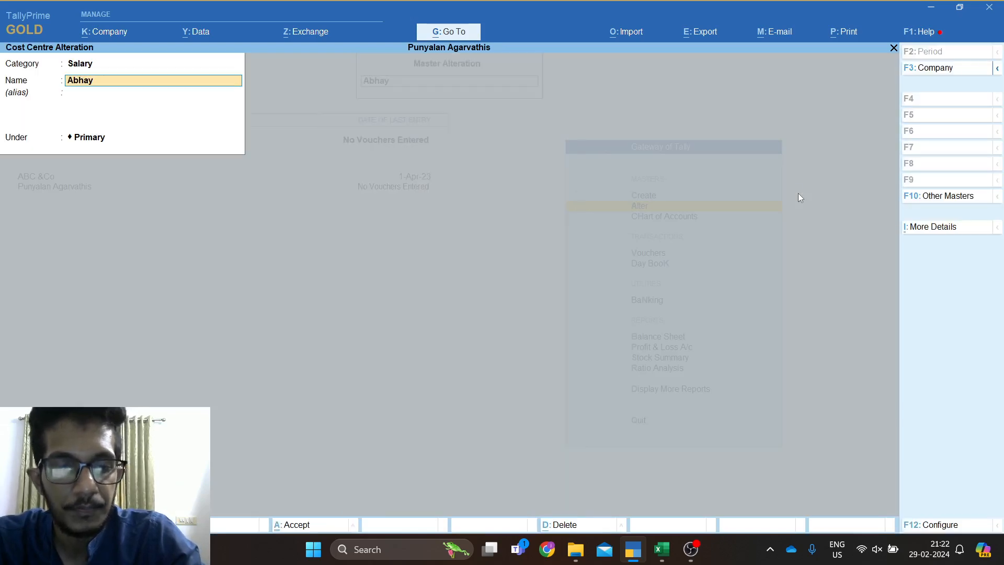
{"action": "key", "text": "alt+d"}
{"action": "key", "text": "y"}
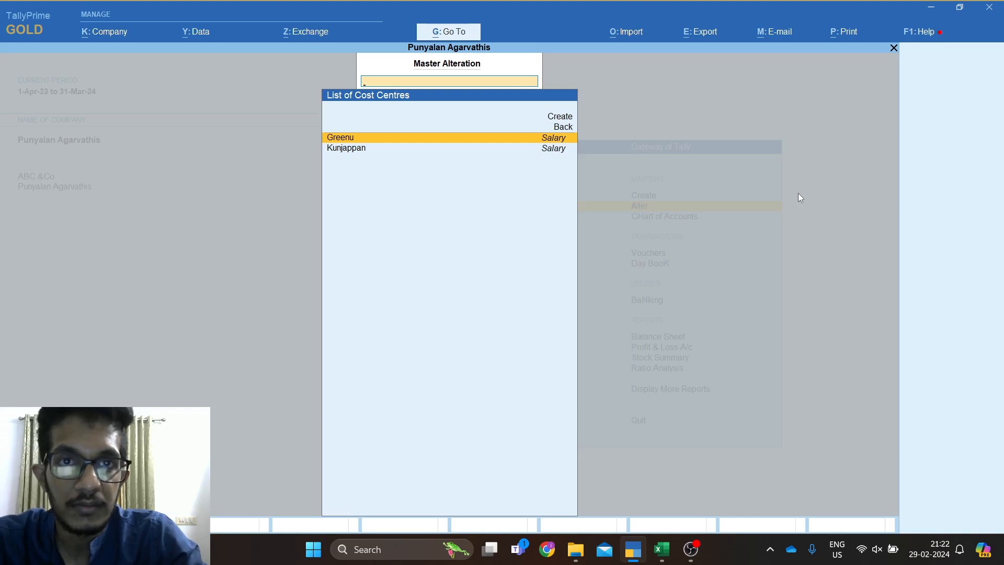
Delete the two remaining employee cost centres in the Salary category.
{"action": "key", "text": "Return"}
{"action": "key", "text": "alt+d"}
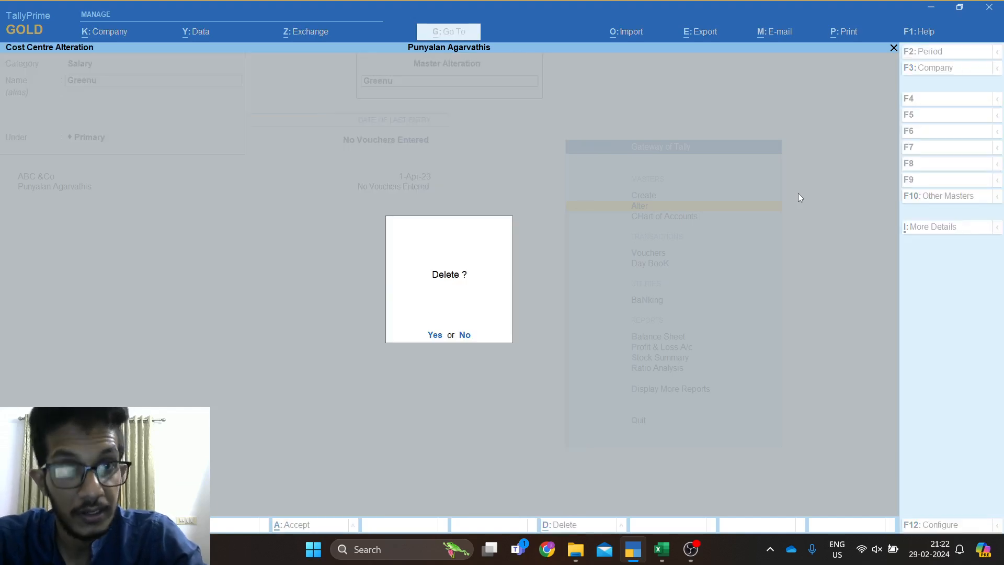
{"action": "key", "text": "y"}
{"action": "key", "text": "Return"}
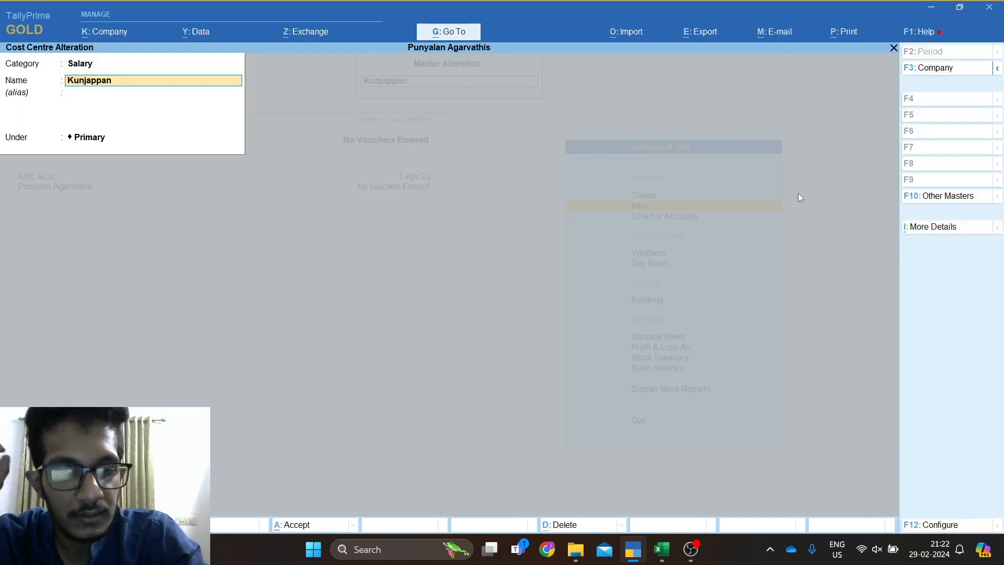
{"action": "key", "text": "alt+d"}
{"action": "key", "text": "y"}
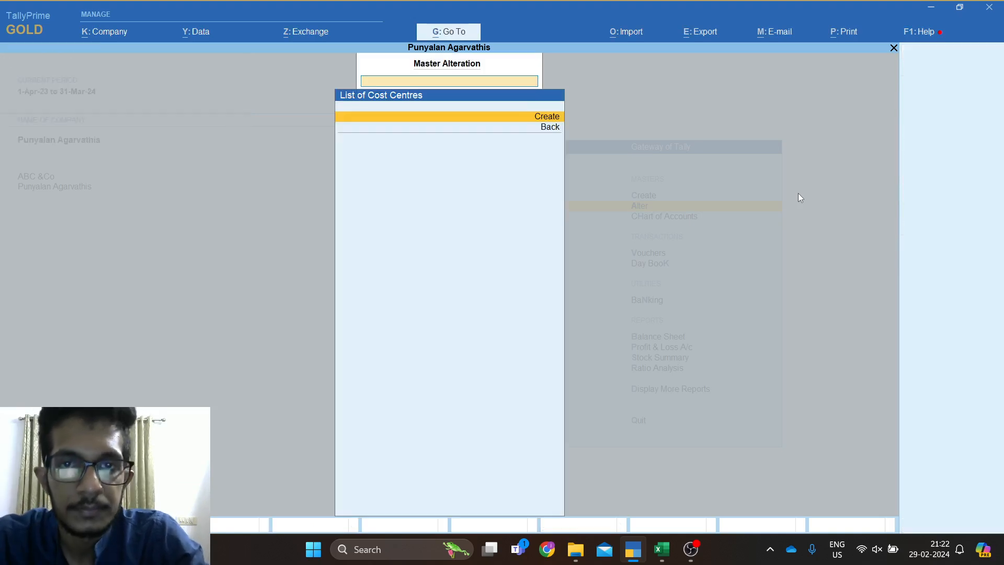
Delete the Salary cost category and return to the Gateway of Tally.
{"action": "key", "text": "Escape"}
{"action": "key", "text": "Up"}
{"action": "key", "text": "Return"}
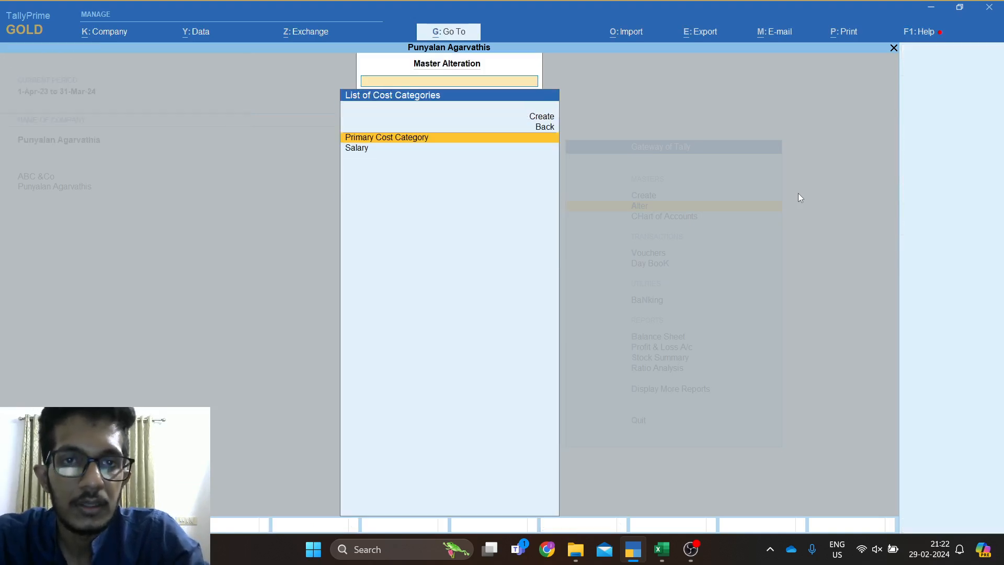
{"action": "key", "text": "Down"}
{"action": "key", "text": "Return"}
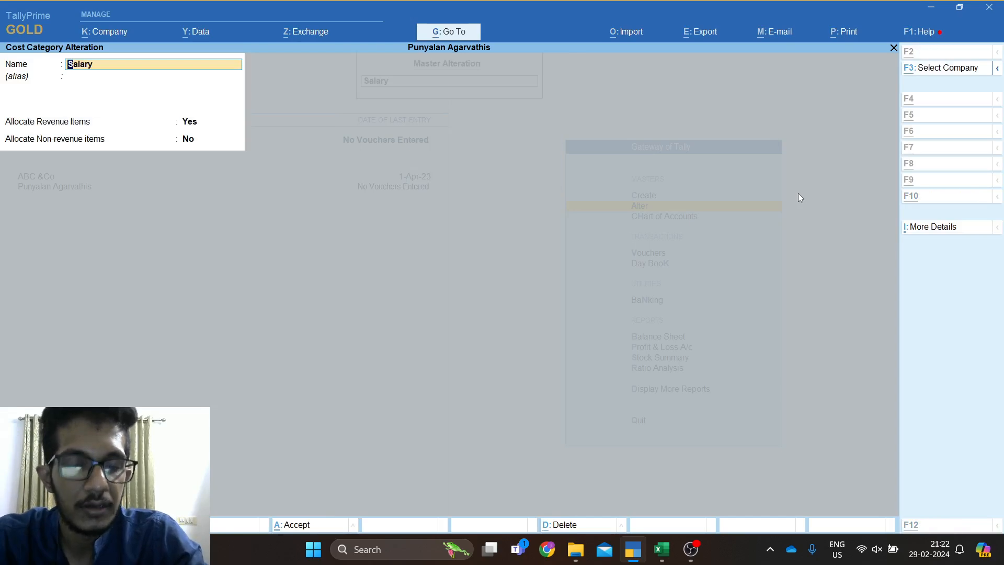
{"action": "key", "text": "alt+d"}
{"action": "key", "text": "y"}
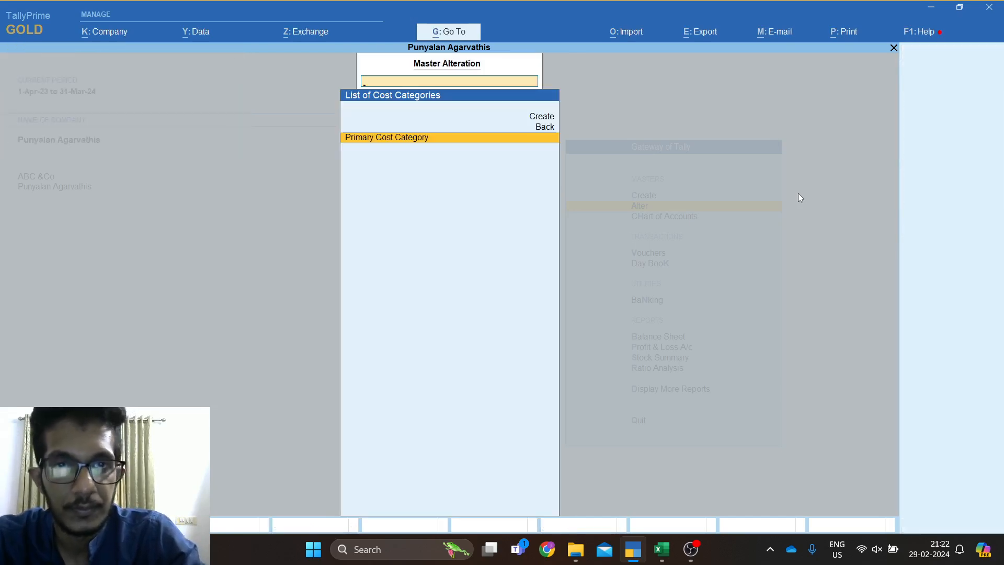
{"action": "key", "text": "Escape"}
{"action": "key", "text": "Escape"}
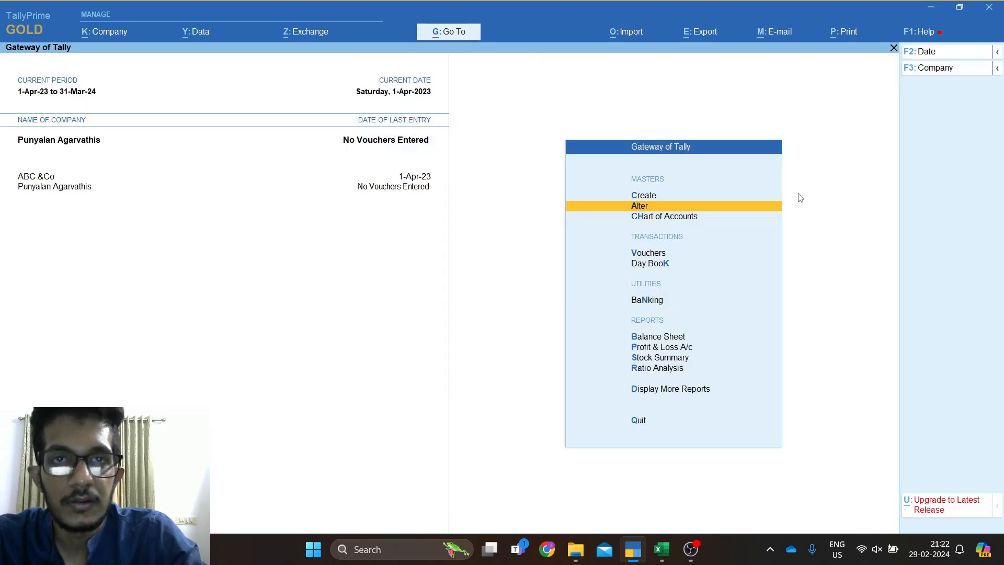
Open the company features settings for Punyalan Agarvathis.
{"action": "left_click", "coordinate": [125, 33]}
{"action": "key", "text": "Down"}
{"action": "key", "text": "Down"}
{"action": "key", "text": "Down"}
{"action": "key", "text": "Down"}
{"action": "key", "text": "Down"}
{"action": "key", "text": "Down"}
{"action": "key", "text": "Down"}
{"action": "key", "text": "Down"}
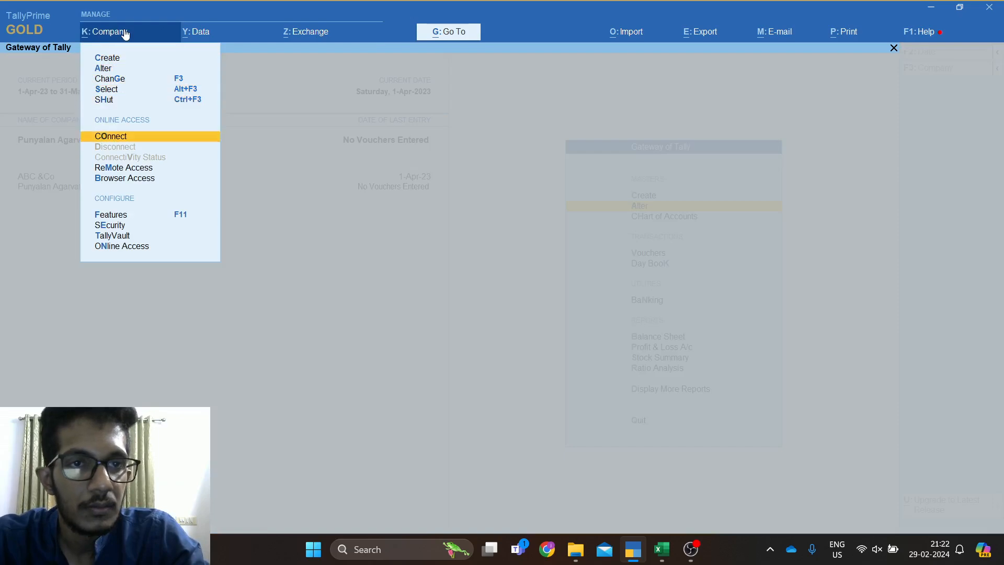
{"action": "key", "text": "Return"}
{"action": "key", "text": "Return"}
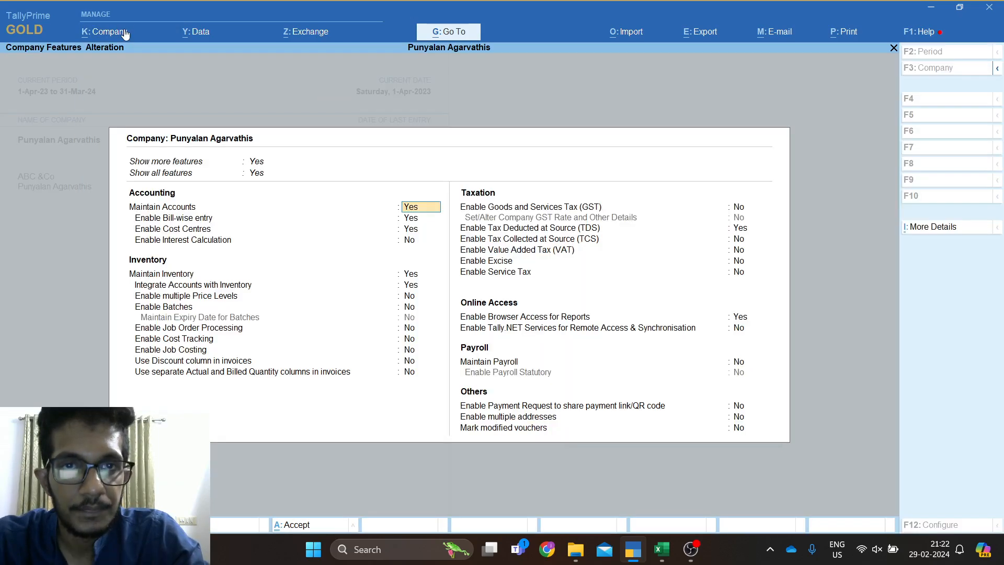
Disable cost centres in the company features of Punyalan Agarvathis and save the settings.
{"action": "key", "text": "Down"}
{"action": "key", "text": "Down"}
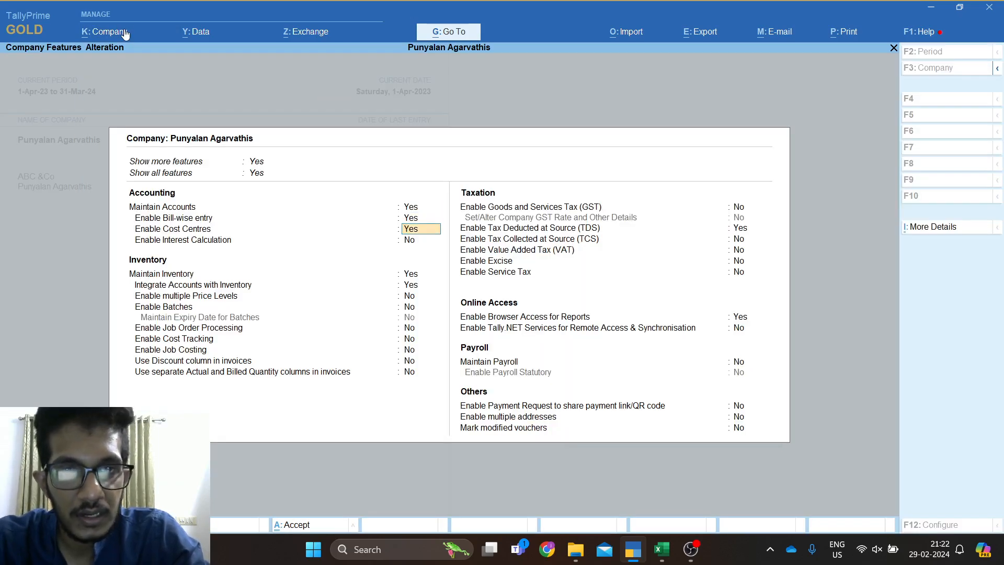
{"action": "type", "text": "n"}
{"action": "key", "text": "Return"}
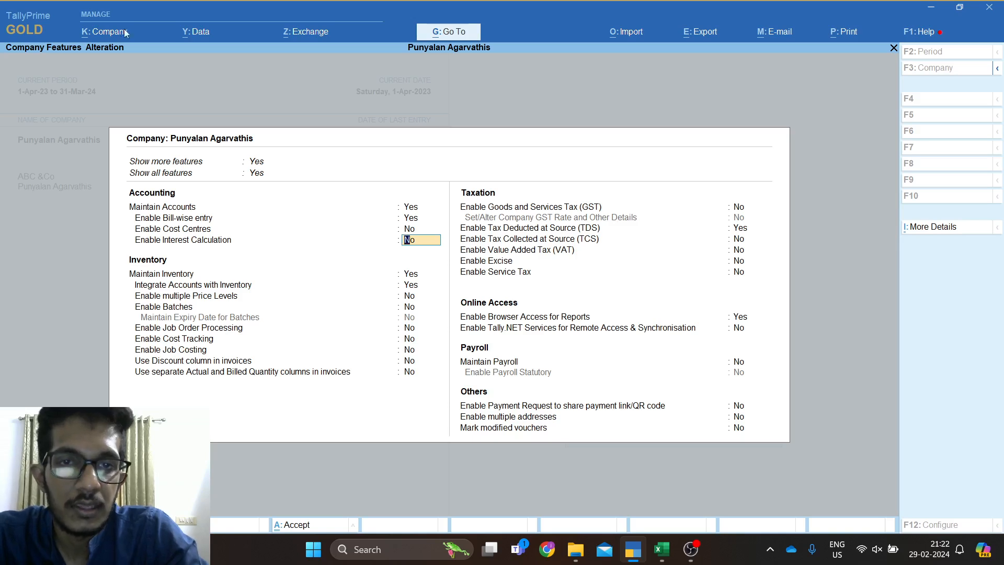
{"action": "key", "text": "Up"}
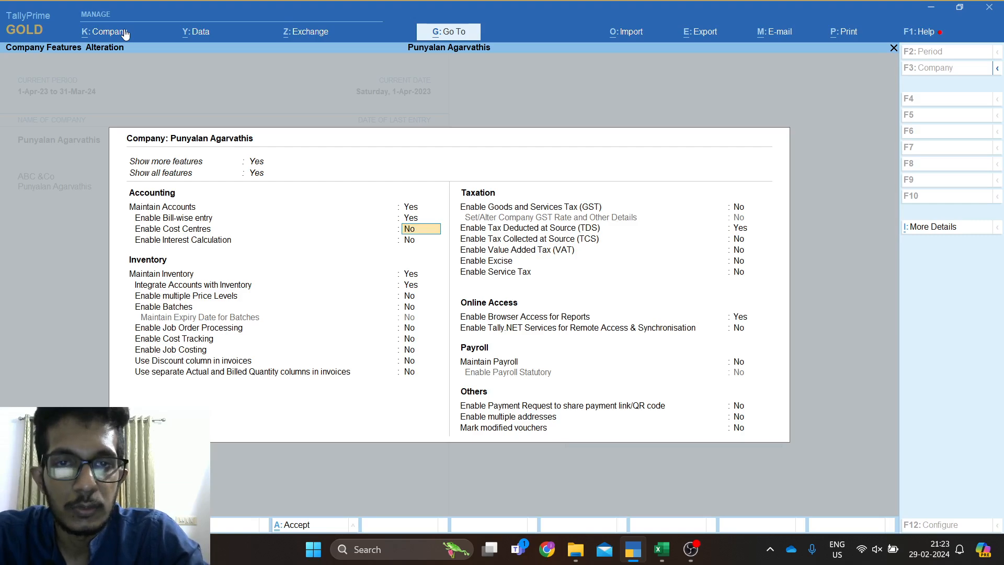
{"action": "key", "text": "ctrl"}
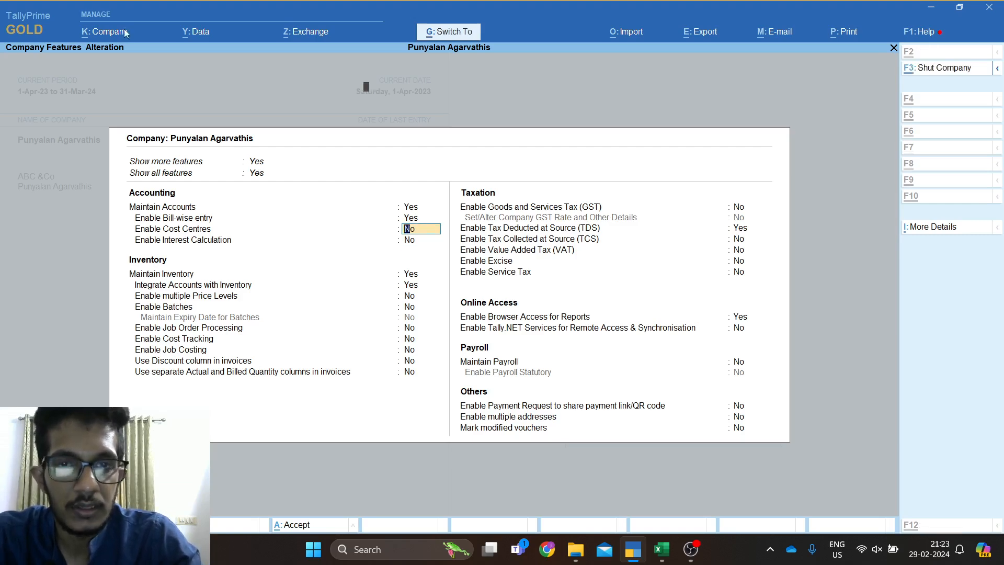
{"action": "key", "text": "F3"}
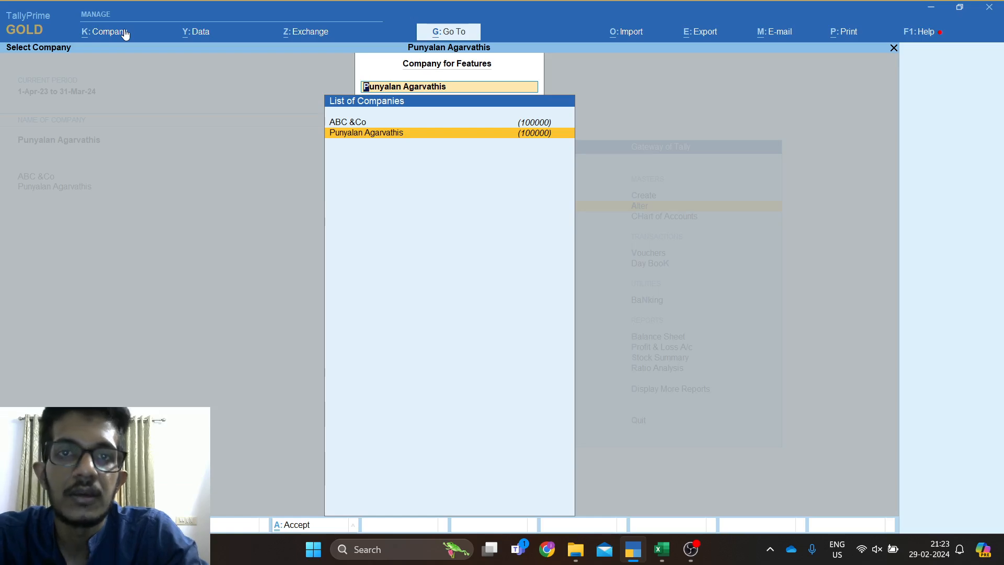
Reopen the company features of Punyalan Agarvathis to check the cost centre setting, and return to the Gateway of Tally.
{"action": "key", "text": "Return"}
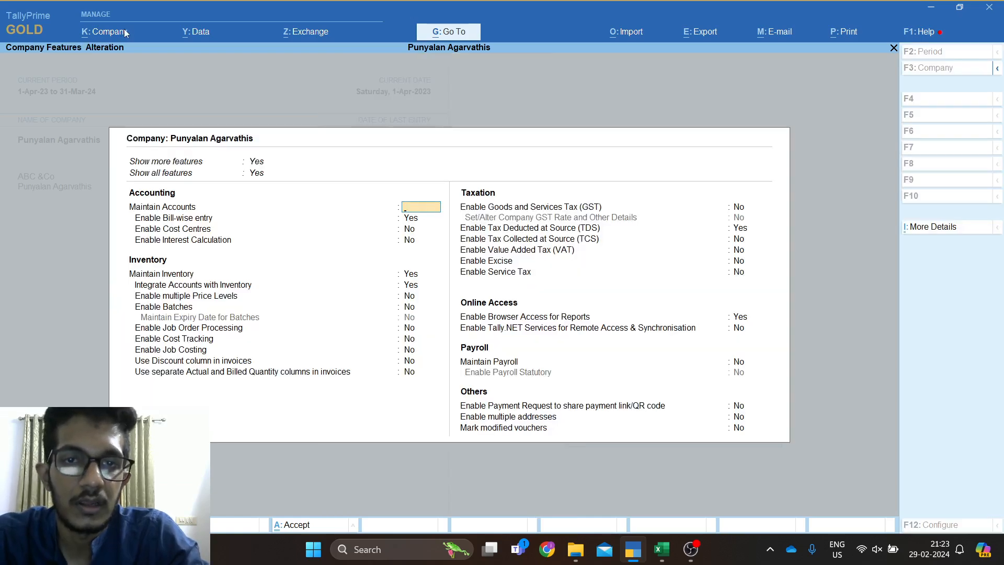
{"action": "key", "text": "Escape"}
{"action": "key", "text": "Return"}
{"action": "key", "text": "Escape"}
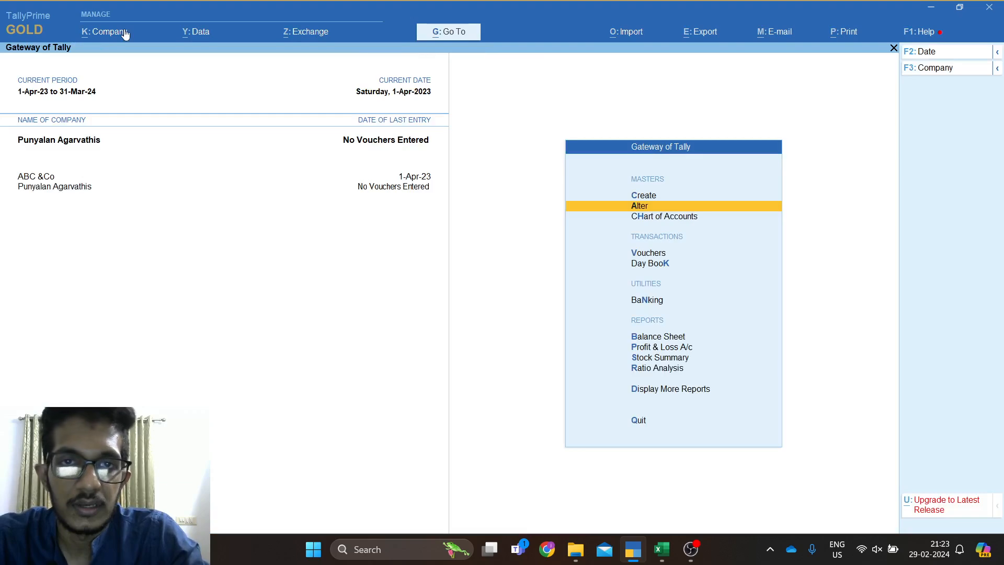
Open accounting voucher creation for Punyalan Agarvathis.
{"action": "key", "text": "Down"}
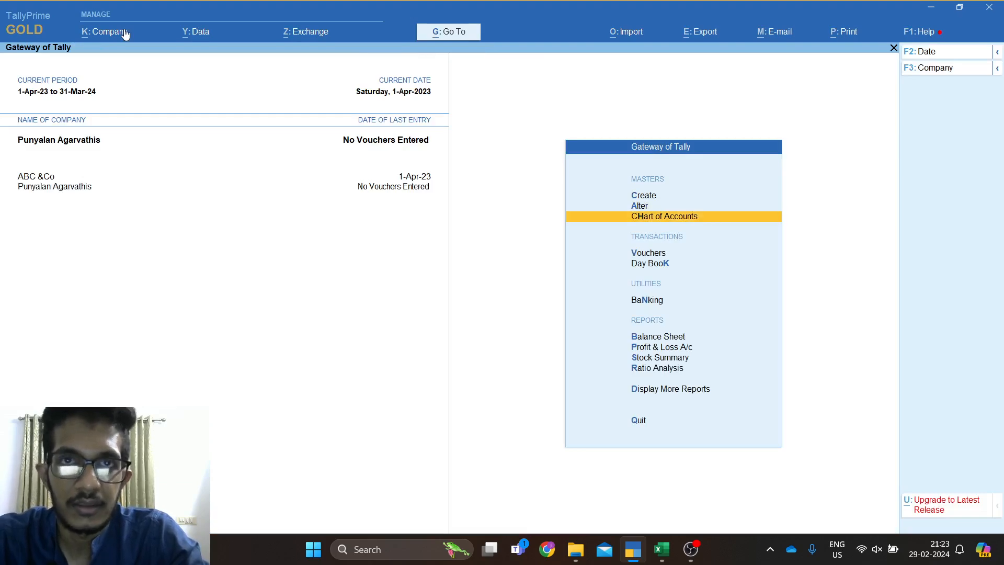
{"action": "key", "text": "Down"}
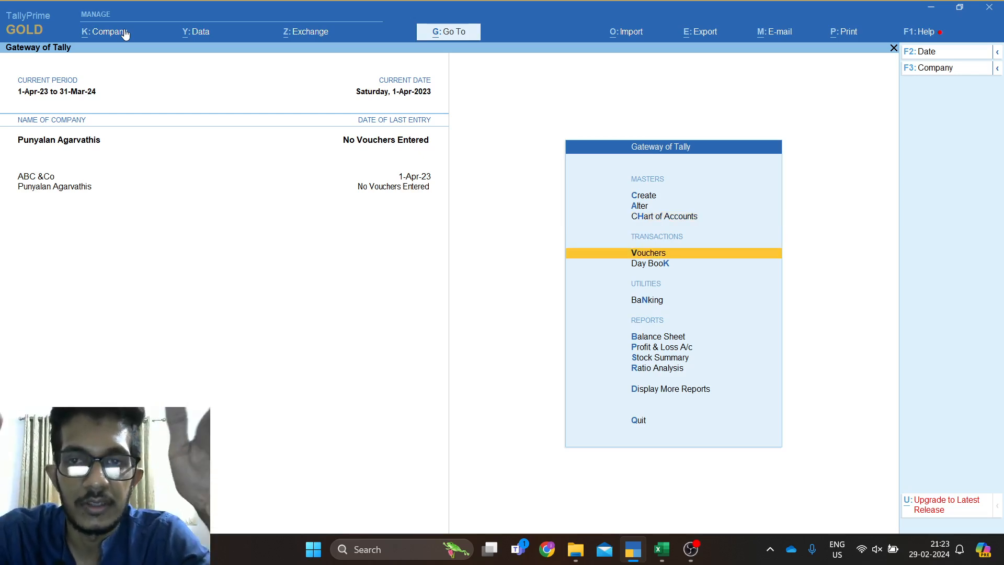
{"action": "key", "text": "Return"}
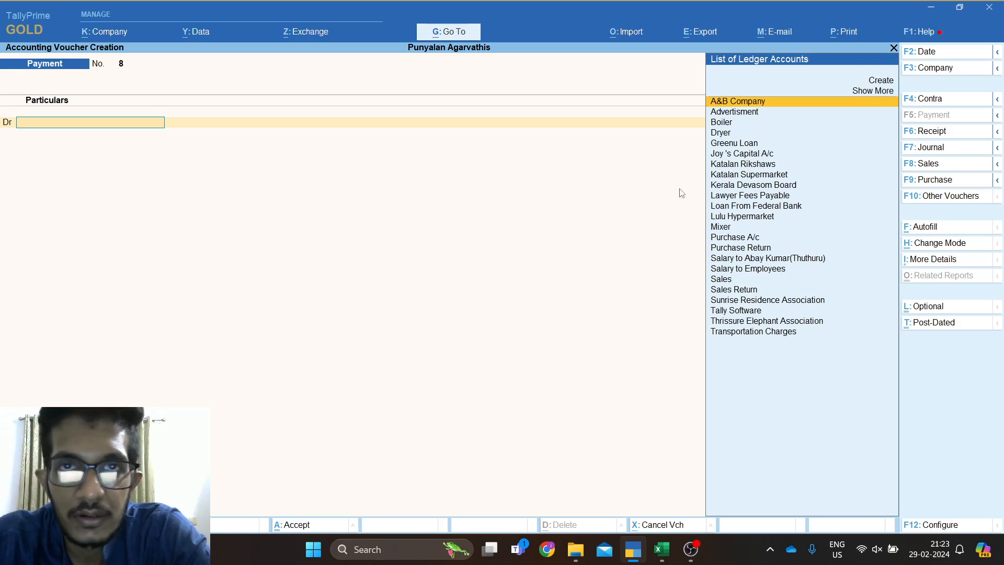
Examine the Contra, Payment, Receipt, Journal, Sales and Purchase voucher entry forms one after another.
{"action": "left_click", "coordinate": [926, 100]}
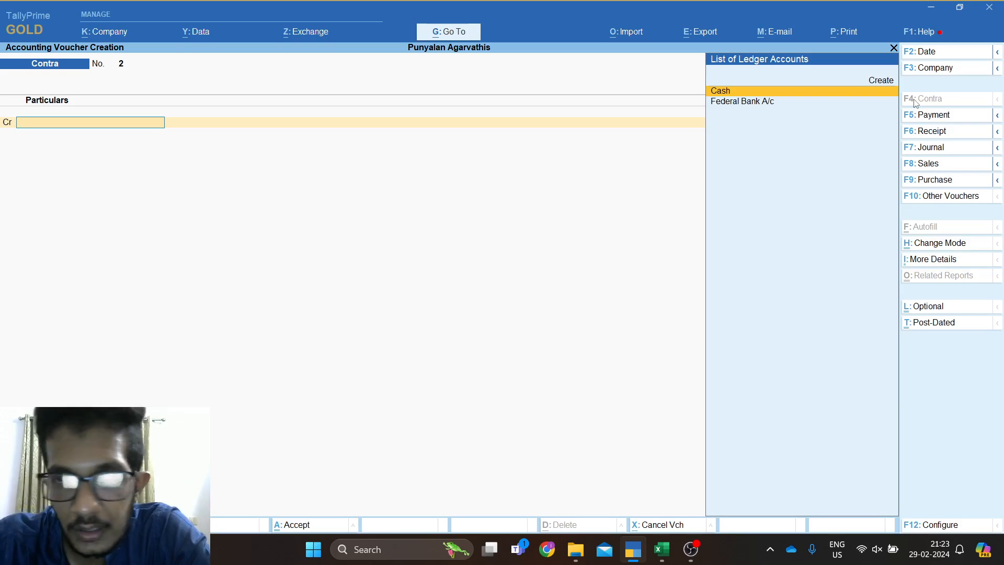
{"action": "left_click", "coordinate": [940, 115]}
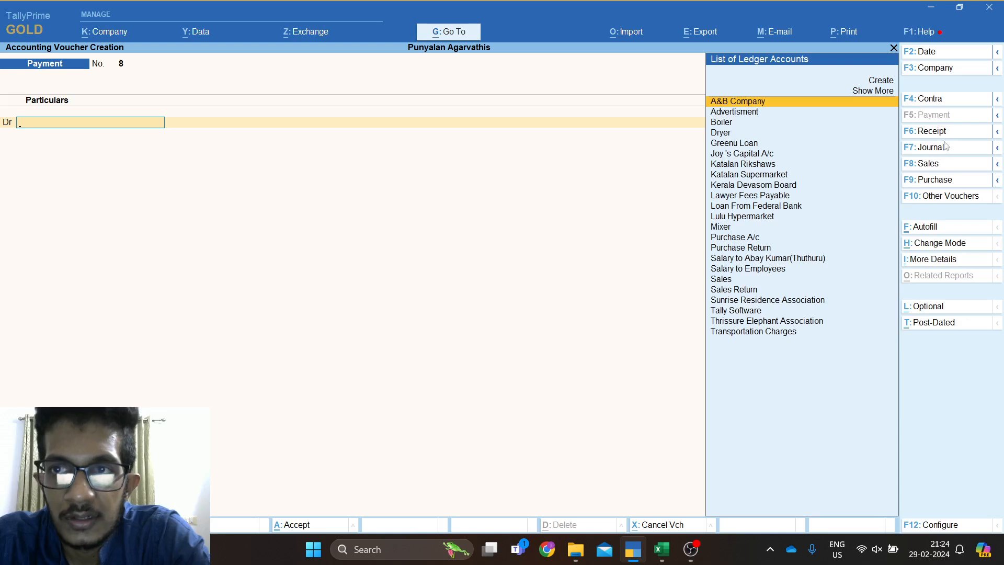
{"action": "left_click", "coordinate": [917, 132]}
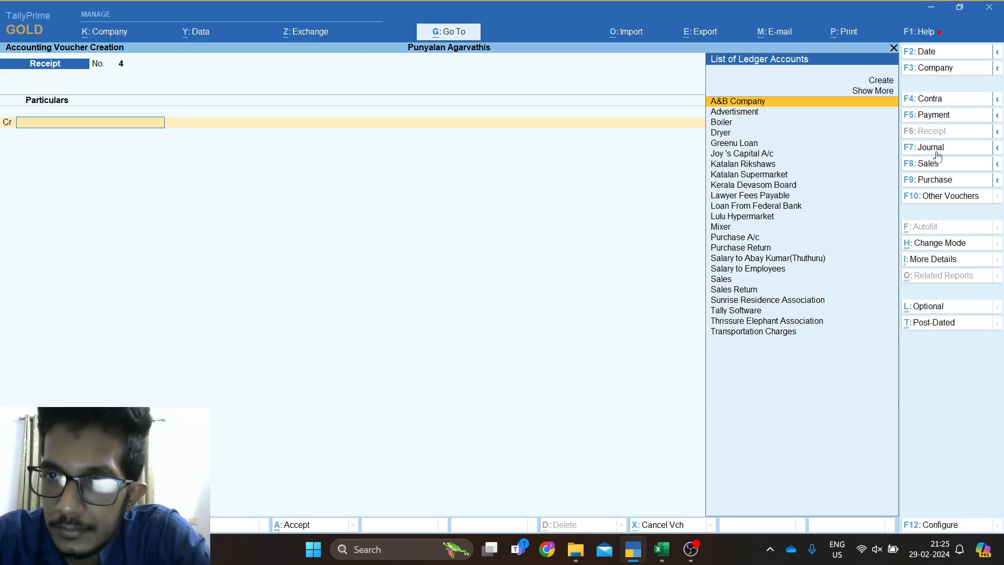
{"action": "left_click", "coordinate": [933, 150]}
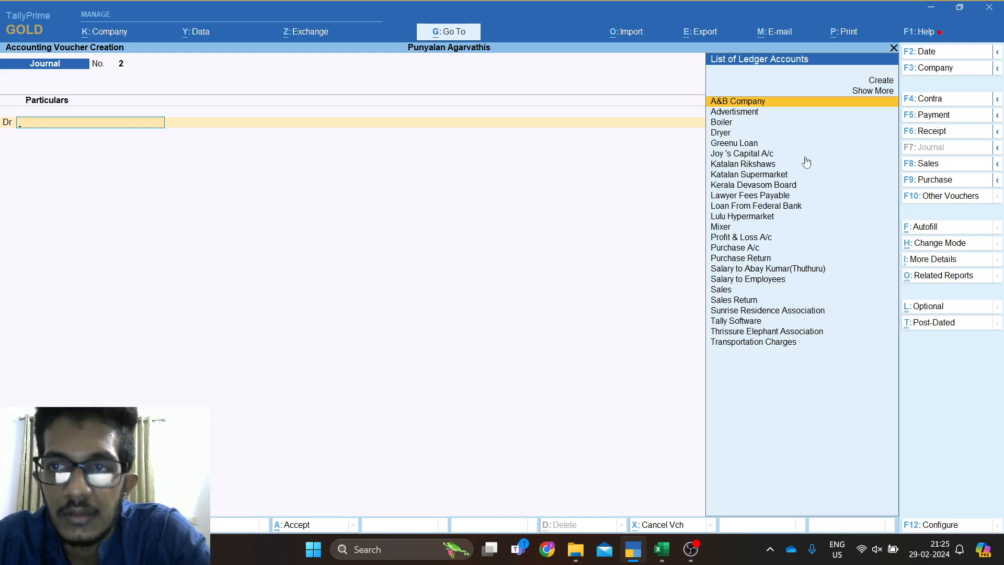
{"action": "left_click", "coordinate": [930, 167]}
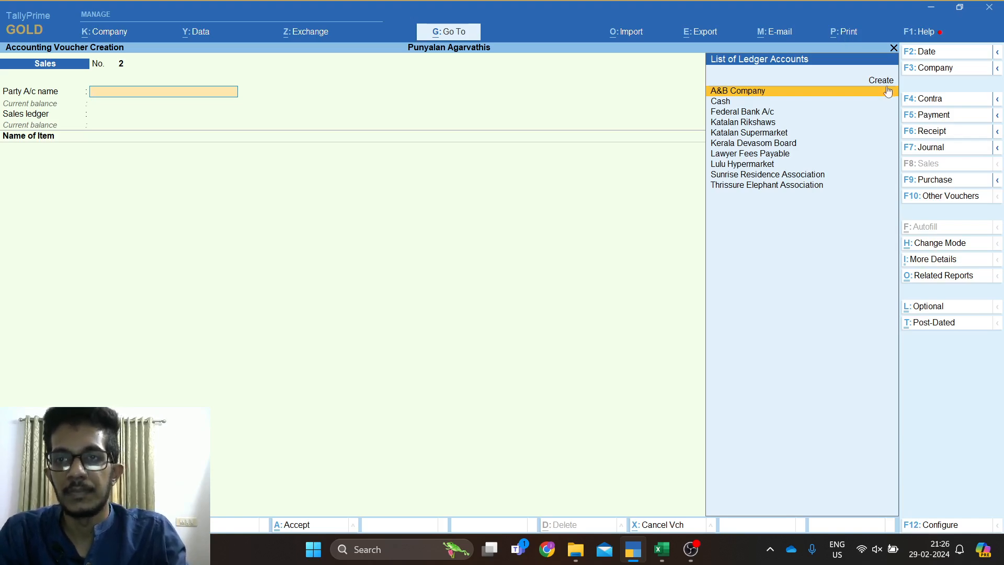
{"action": "left_click", "coordinate": [837, 31]}
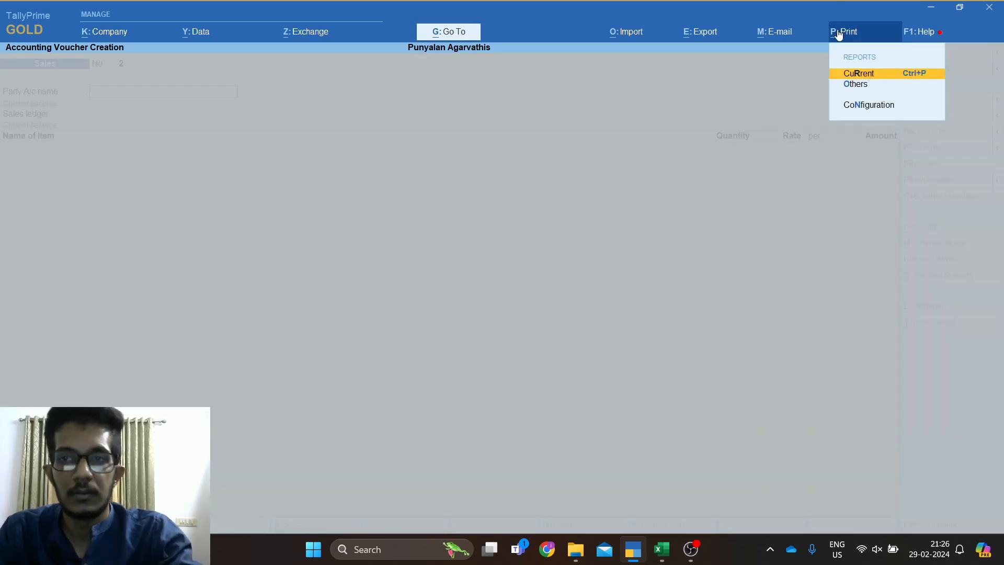
{"action": "left_click", "coordinate": [838, 31]}
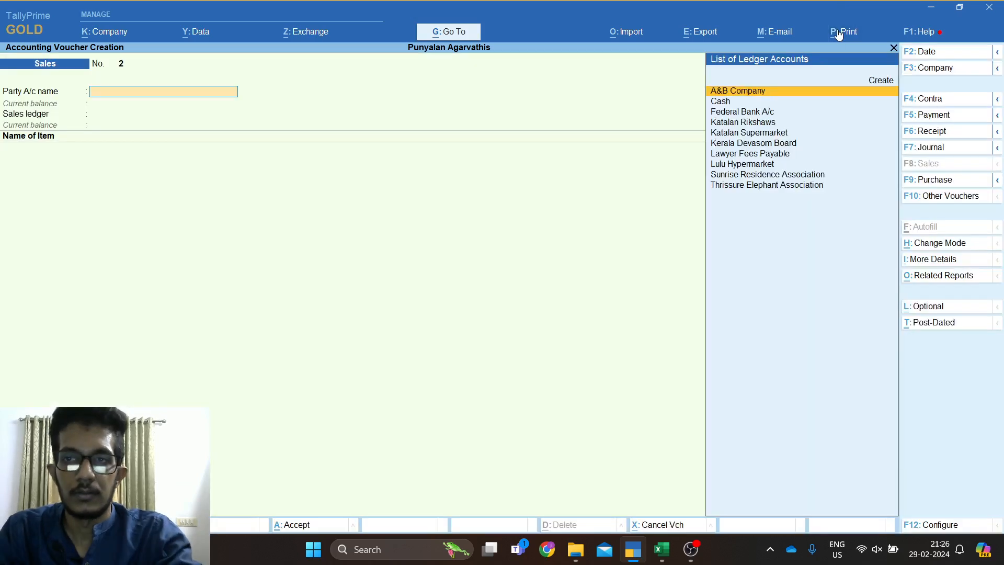
{"action": "left_click", "coordinate": [950, 180]}
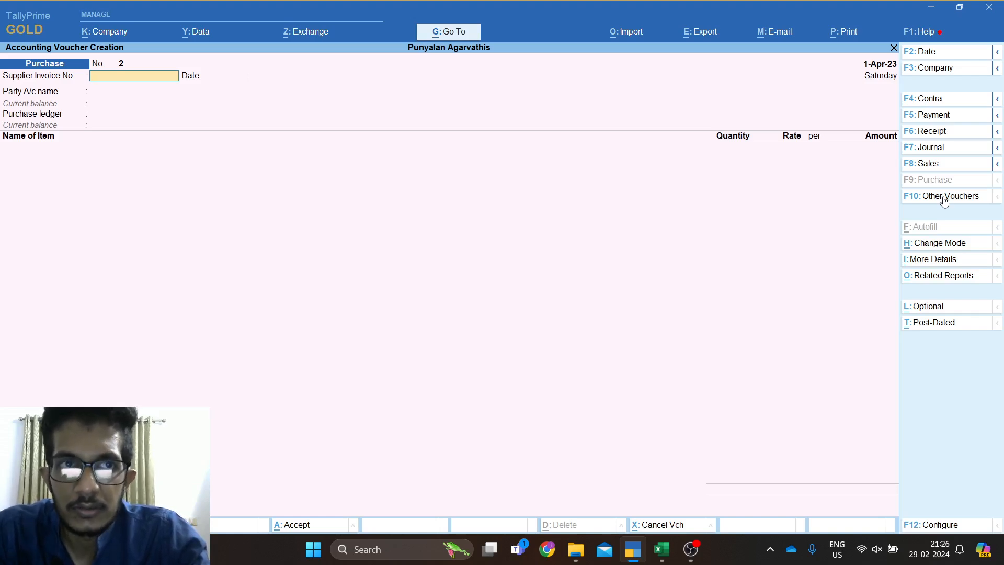
Open the list of other voucher types and examine the Credit Note and Debit Note entries.
{"action": "left_click", "coordinate": [944, 202]}
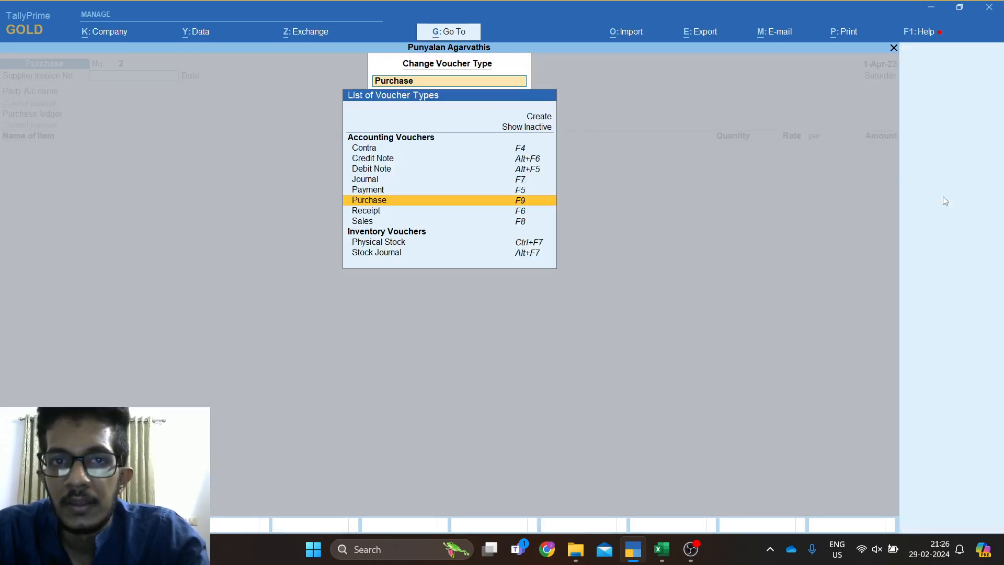
{"action": "key", "text": "Up"}
{"action": "key", "text": "Up"}
{"action": "key", "text": "Up"}
{"action": "key", "text": "Up"}
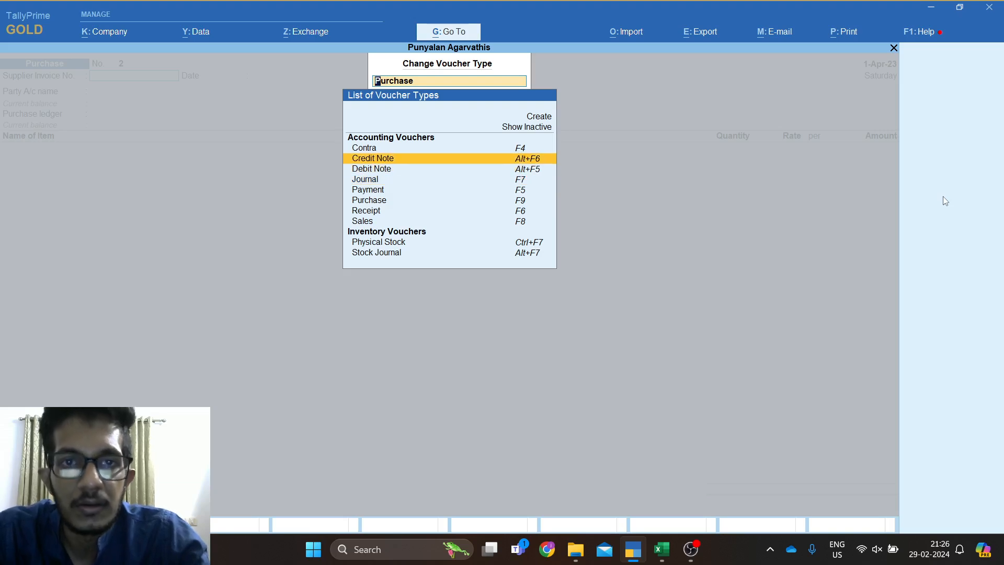
{"action": "key", "text": "Down"}
{"action": "key", "text": "Up"}
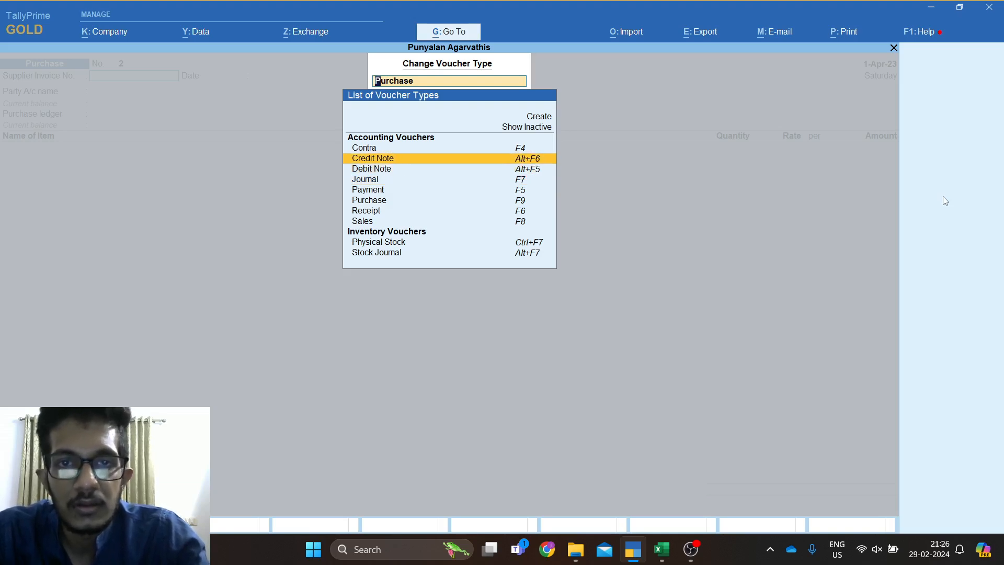
{"action": "key", "text": "Up"}
{"action": "key", "text": "Down"}
{"action": "key", "text": "Down"}
{"action": "key", "text": "Up"}
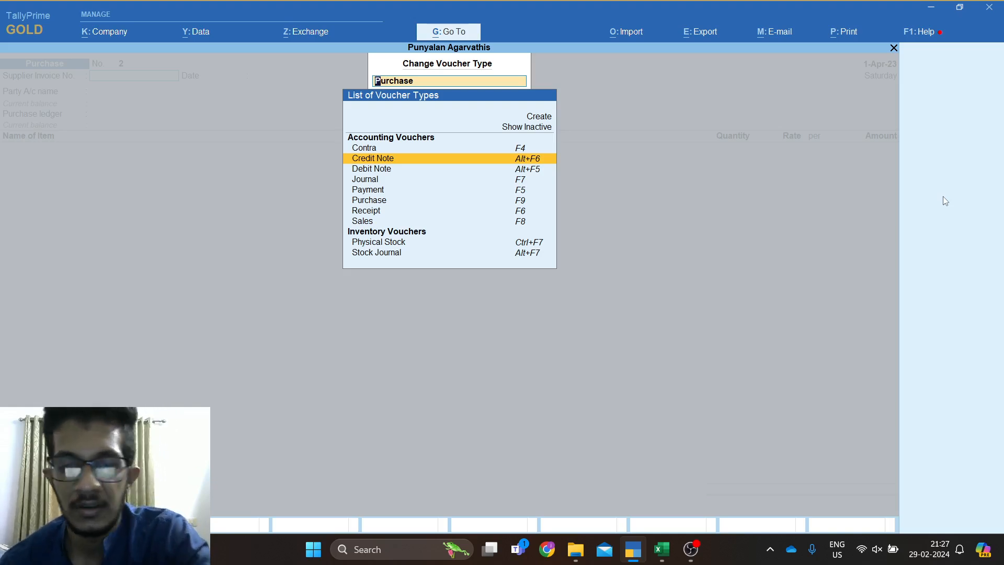
Go through the remaining voucher types down to the inventory vouchers Physical Stock and Stock Journal, and close the list.
{"action": "key", "text": "Down"}
{"action": "key", "text": "Down"}
{"action": "key", "text": "Down"}
{"action": "key", "text": "Down"}
{"action": "key", "text": "Down"}
{"action": "key", "text": "Down"}
{"action": "key", "text": "Down"}
{"action": "key", "text": "Down"}
{"action": "key", "text": "Up"}
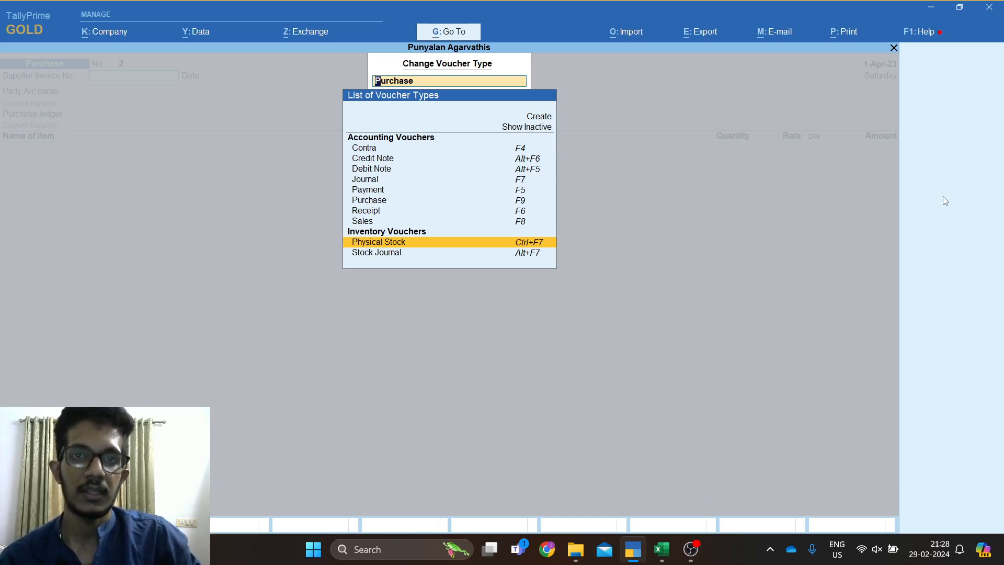
{"action": "key", "text": "Escape"}
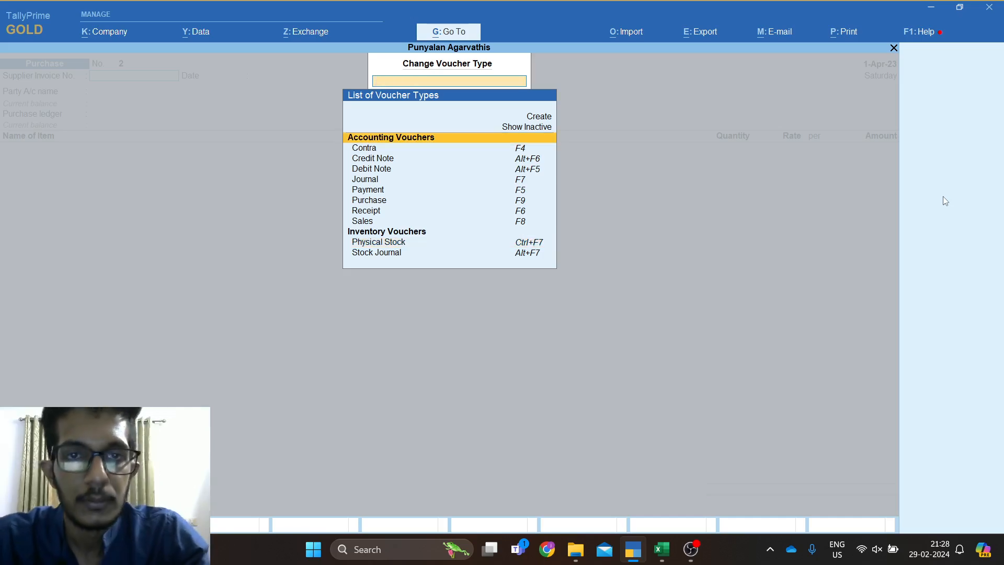
{"action": "key", "text": "Escape"}
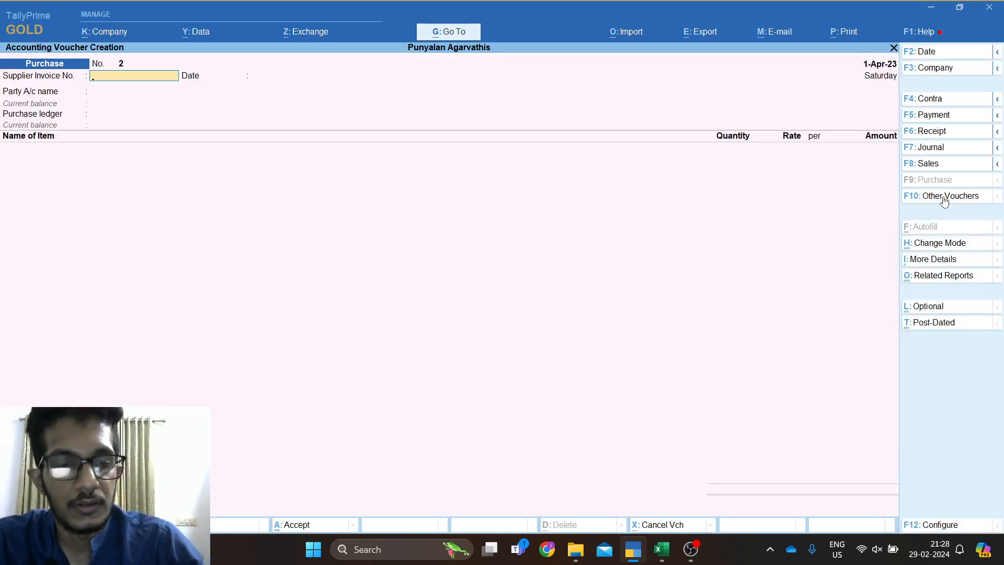
Switch to Practical Questions.xlsx in Excel and read the first transaction's particulars and amount for capital brought in as cash.
{"action": "key", "text": "alt+Tab"}
{"action": "key", "text": "alt+Tab"}
{"action": "key", "text": "alt+Tab"}
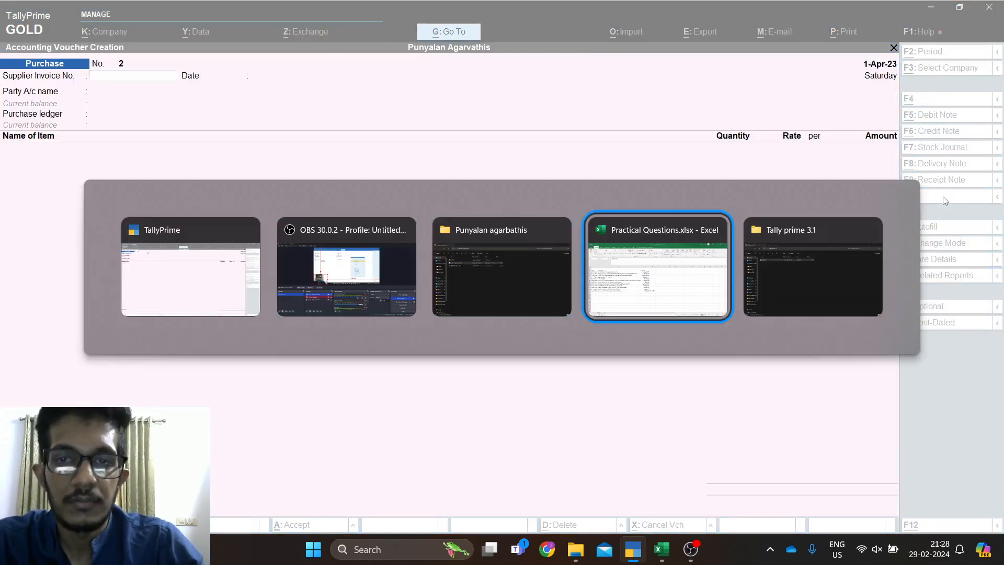
{"action": "key", "text": "ctrl+Up"}
{"action": "key", "text": "Right"}
{"action": "key", "text": "Down"}
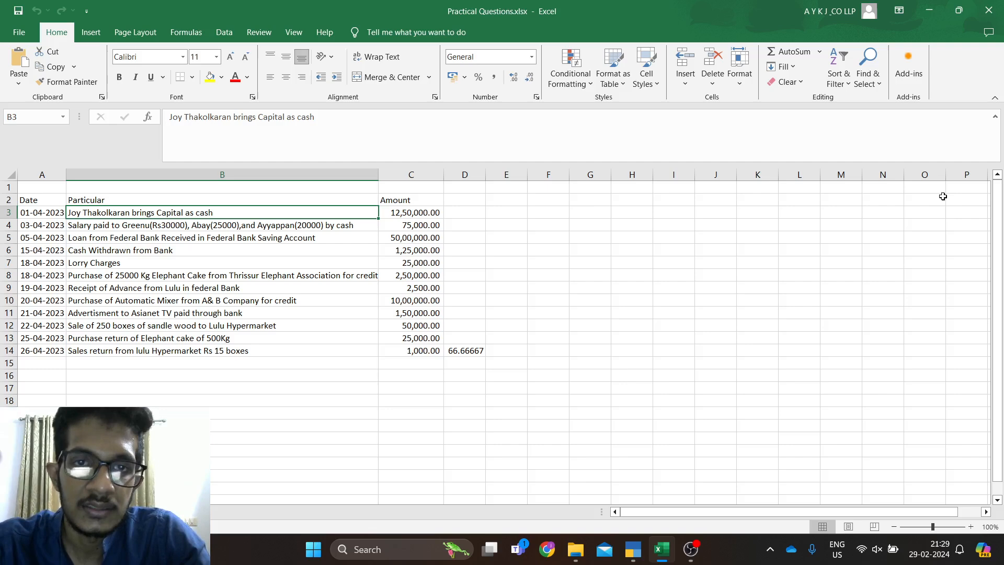
{"action": "key", "text": "Right"}
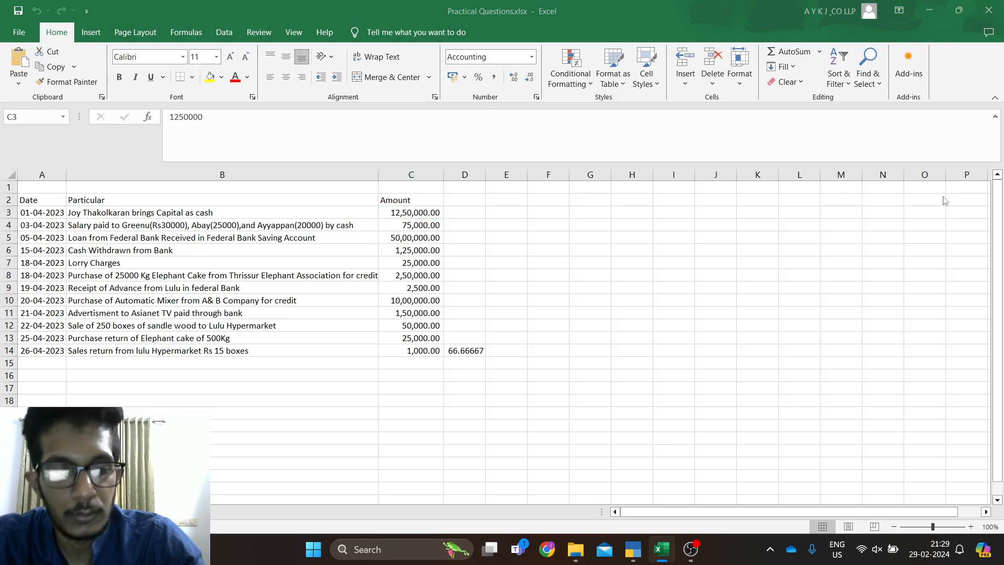
Switch back to TallyPrime and change the new voucher to a Receipt voucher.
{"action": "key", "text": "alt+Tab"}
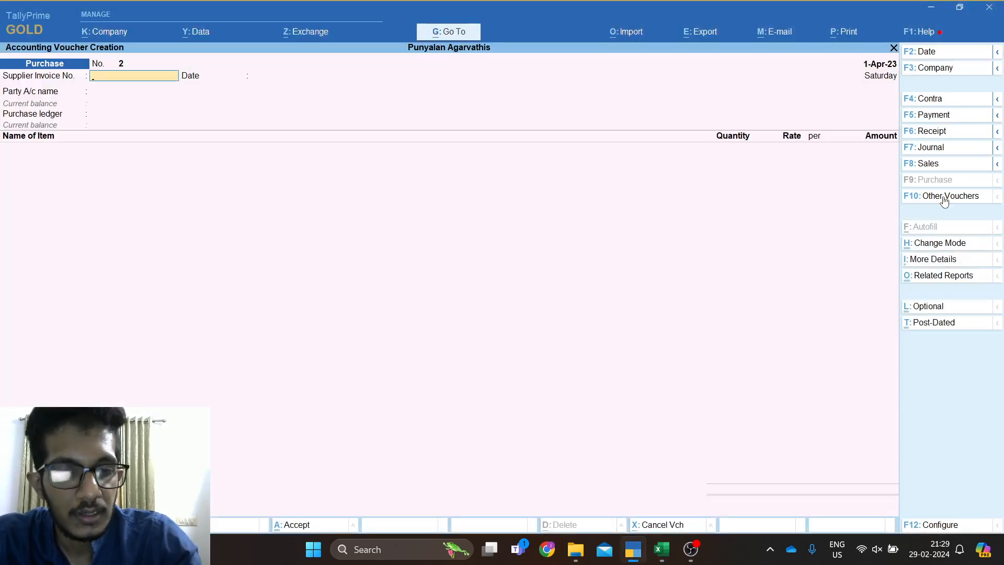
{"action": "key", "text": "F4"}
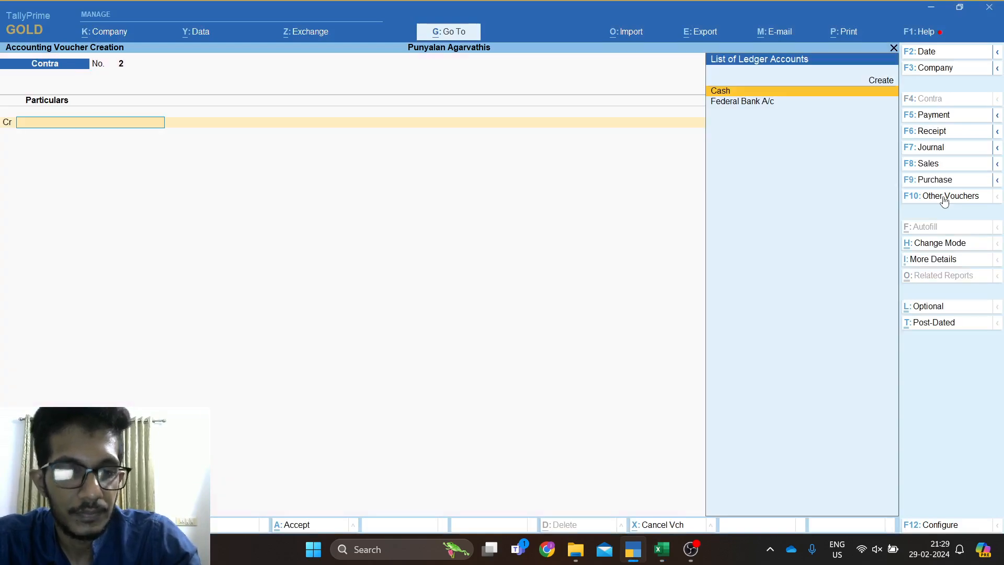
{"action": "key", "text": "F6"}
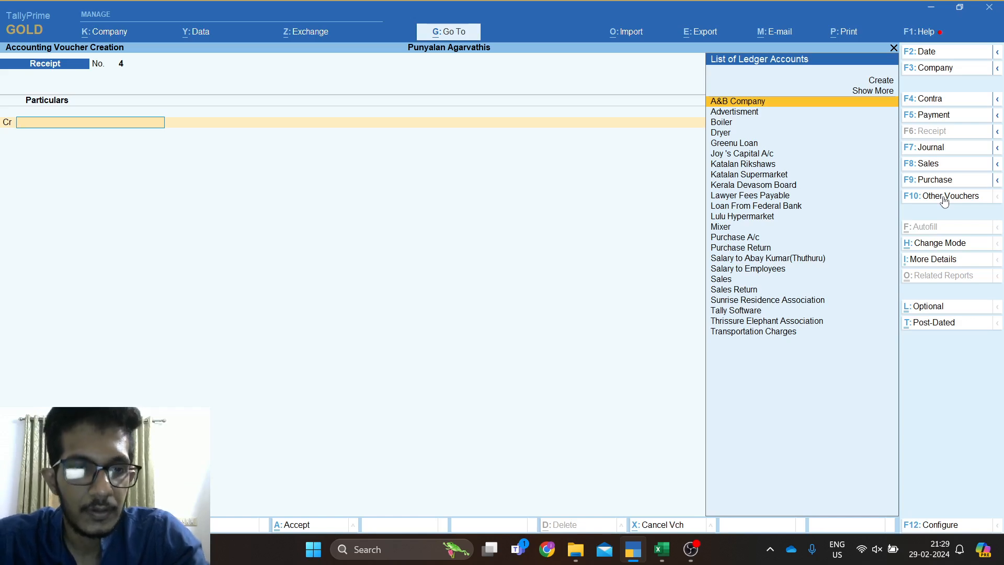
Check the first transaction's date in Practical Questions.xlsx and set the TallyPrime receipt voucher date to 1-4-2023.
{"action": "key", "text": "alt+Tab"}
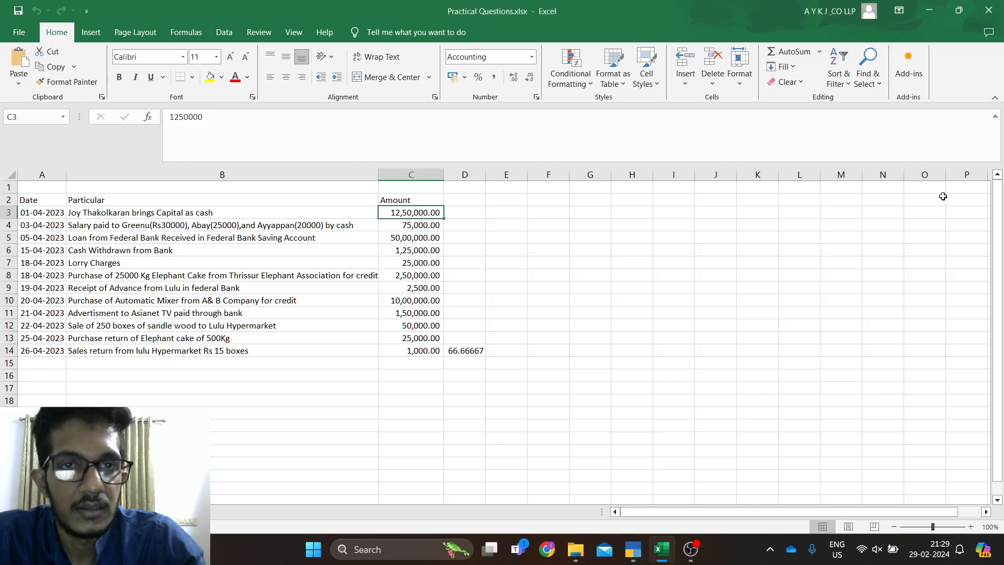
{"action": "key", "text": "Left"}
{"action": "key", "text": "Left"}
{"action": "key", "text": "alt+Tab"}
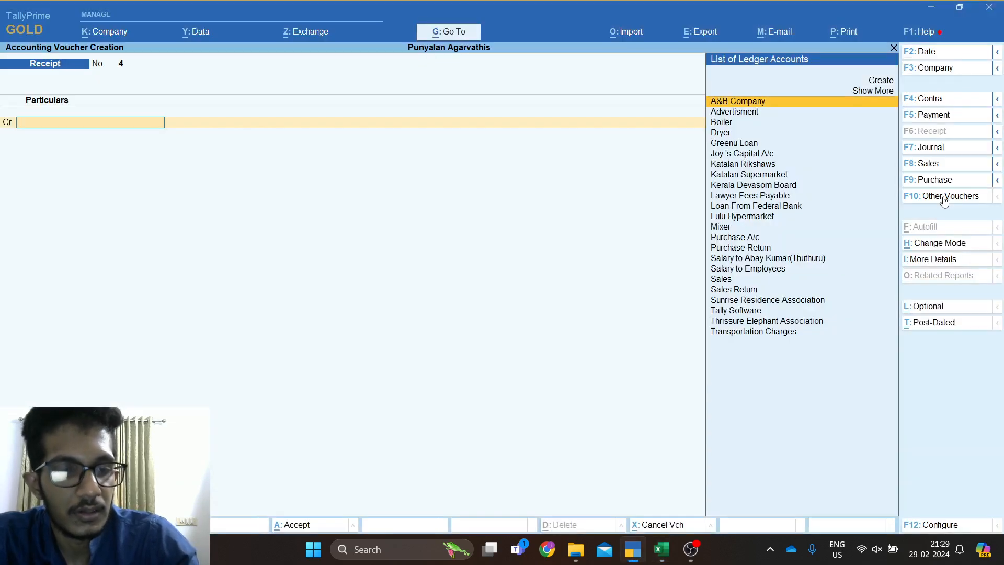
{"action": "key", "text": "F2"}
{"action": "type", "text": "1-4-2023"}
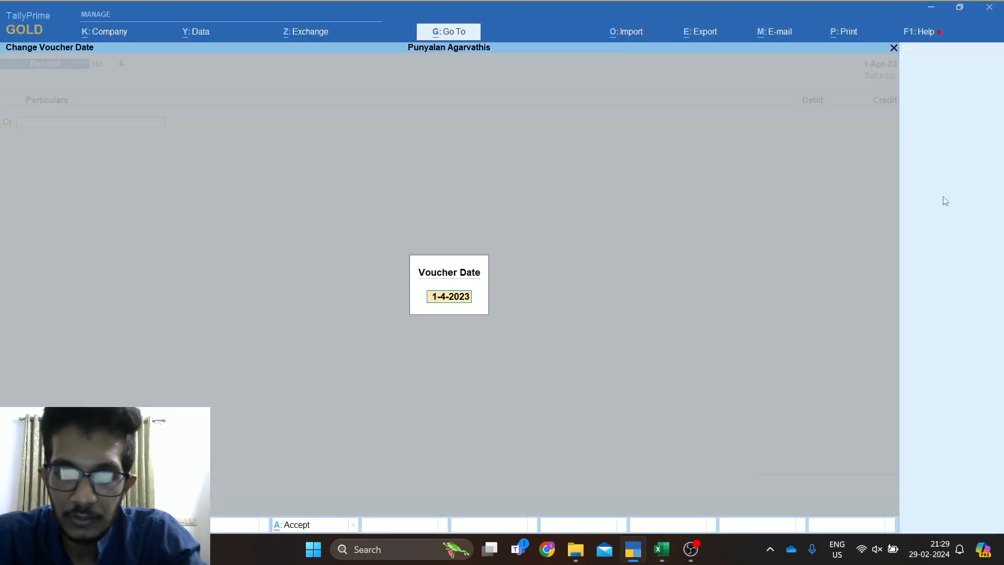
{"action": "key", "text": "Return"}
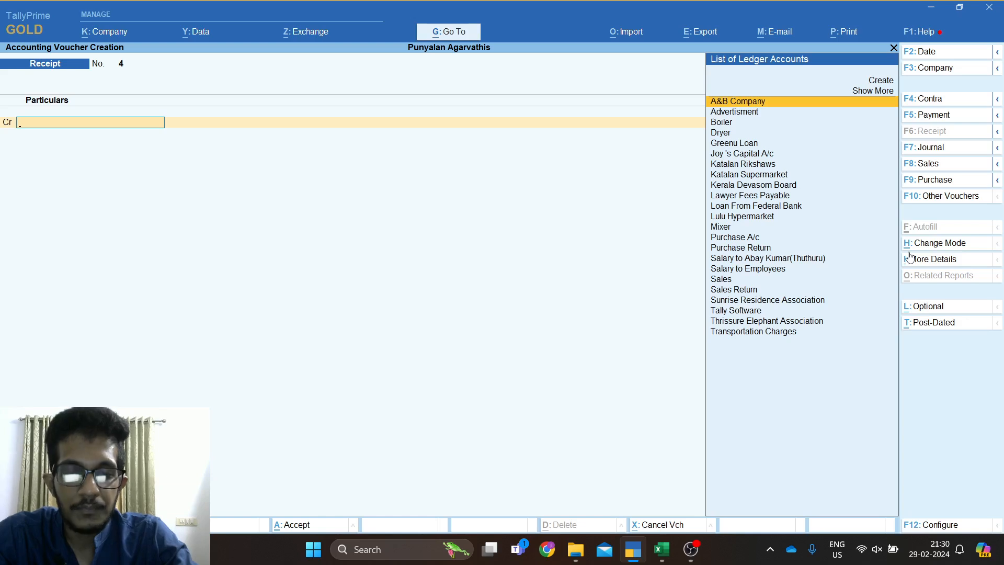
Switch the receipt voucher's mode to Single Entry.
{"action": "key", "text": "ctrl"}
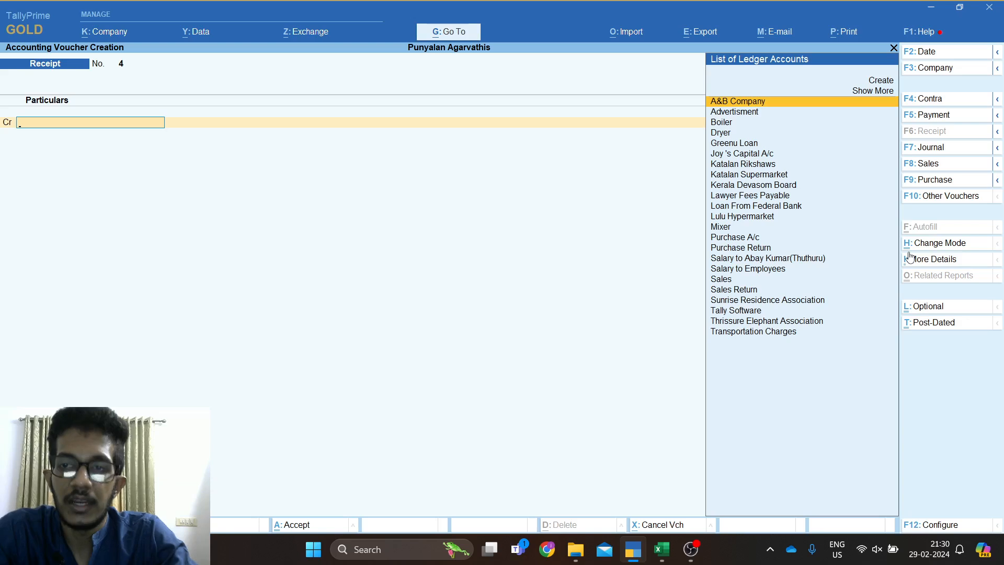
{"action": "key", "text": "ctrl"}
{"action": "key", "text": "ctrl+h"}
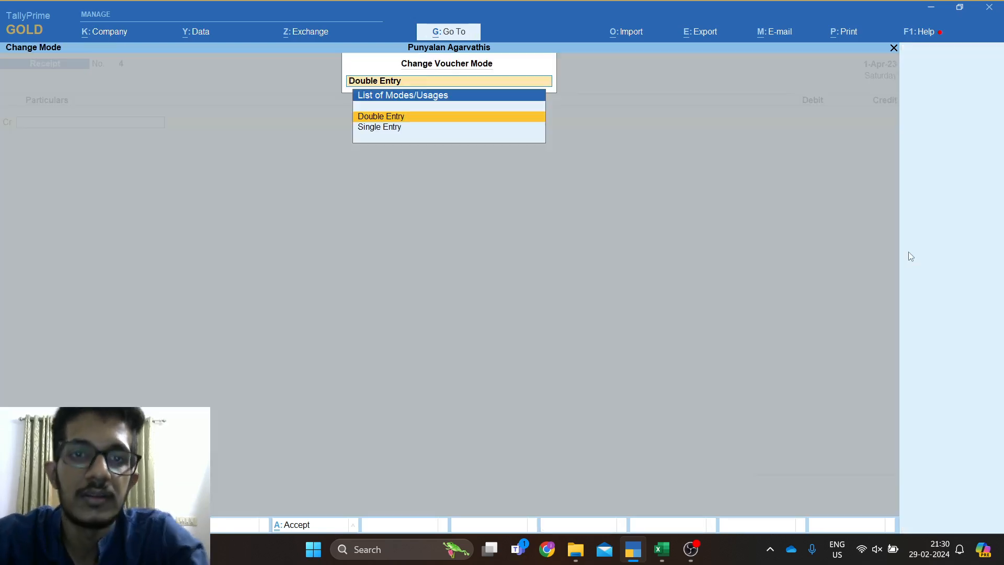
{"action": "key", "text": "Down"}
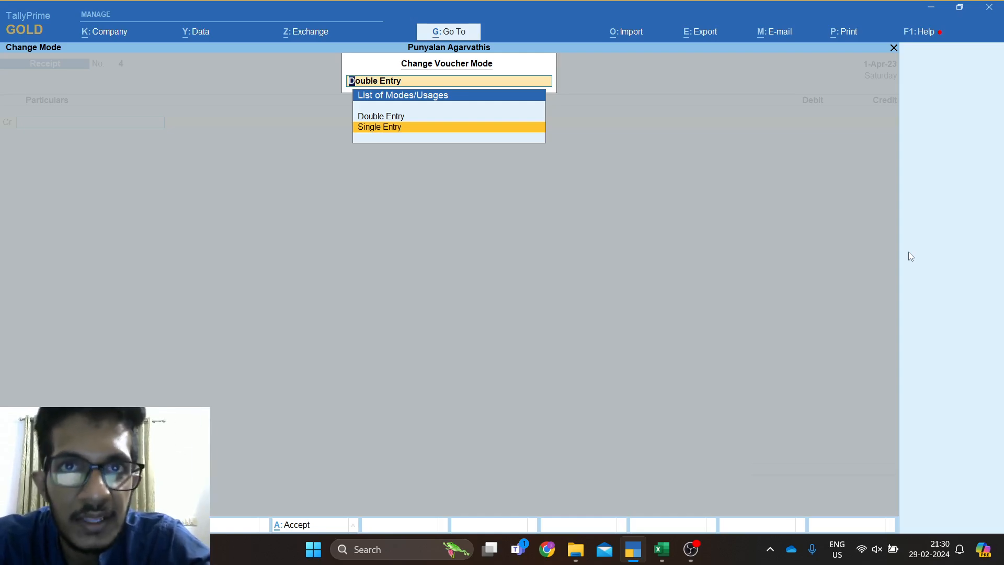
{"action": "key", "text": "Return"}
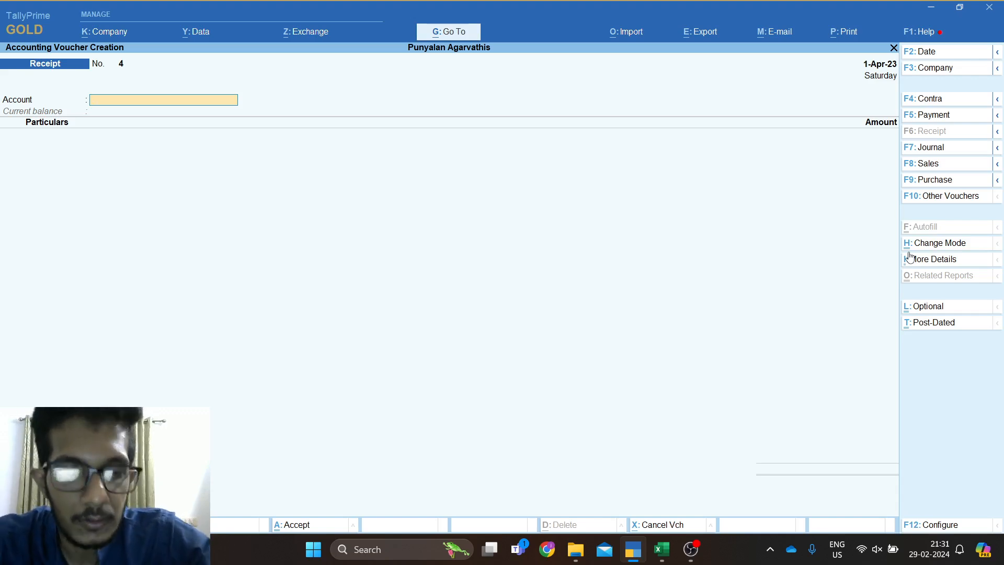
Set Cash as the receipt voucher's account and choose the owner's capital account as the first particulars ledger.
{"action": "type", "text": "Cash"}
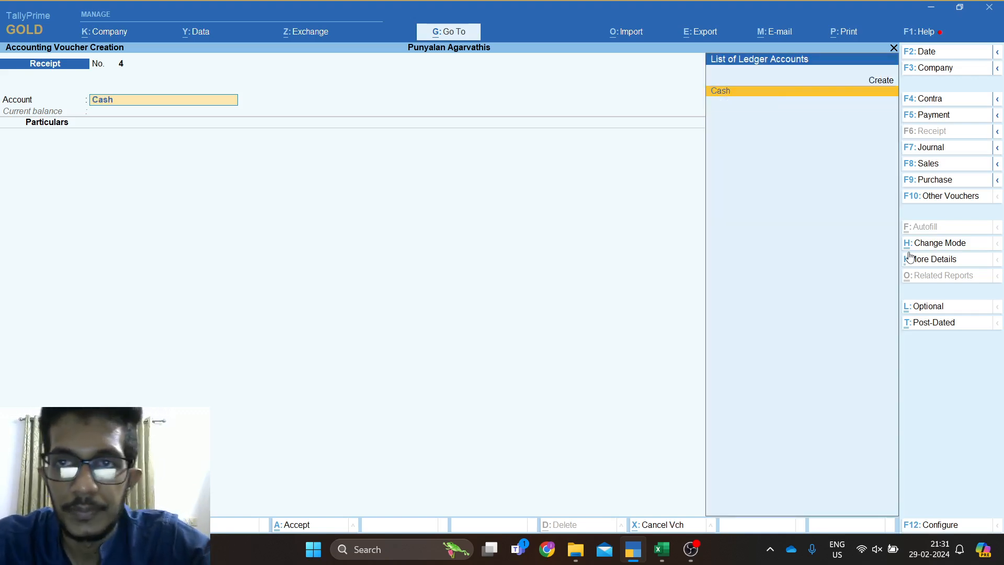
{"action": "key", "text": "Return"}
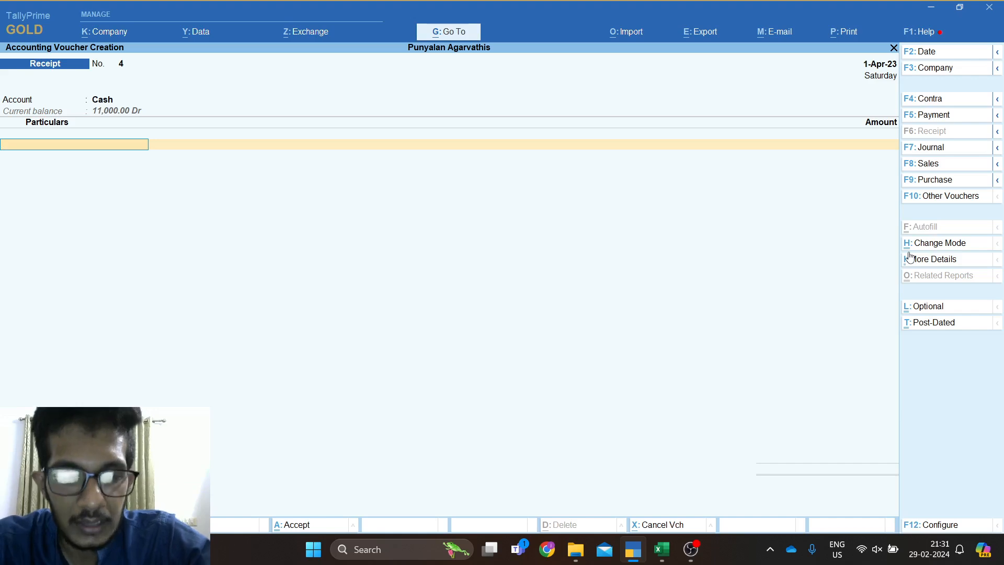
{"action": "type", "text": "Joy"}
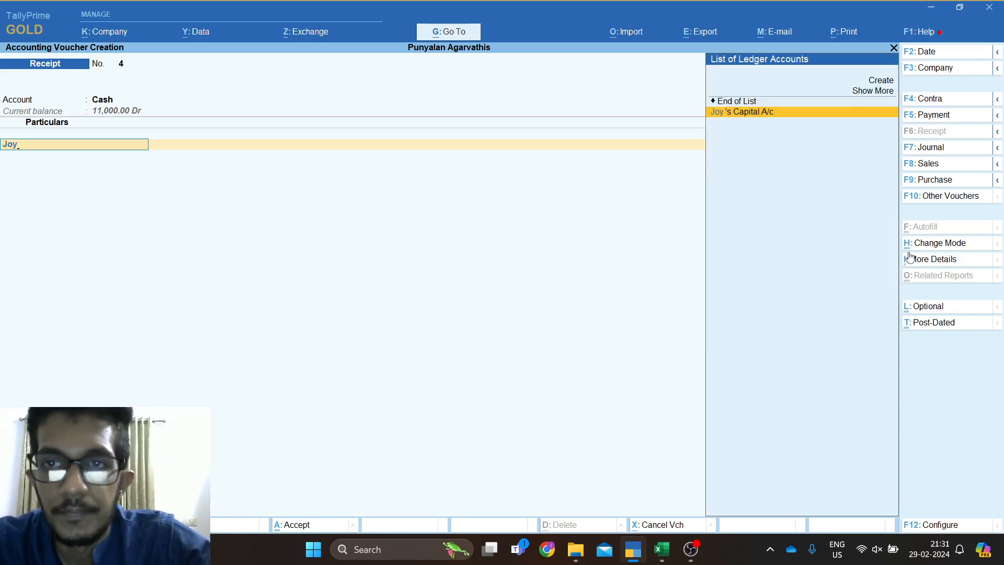
{"action": "key", "text": "Return"}
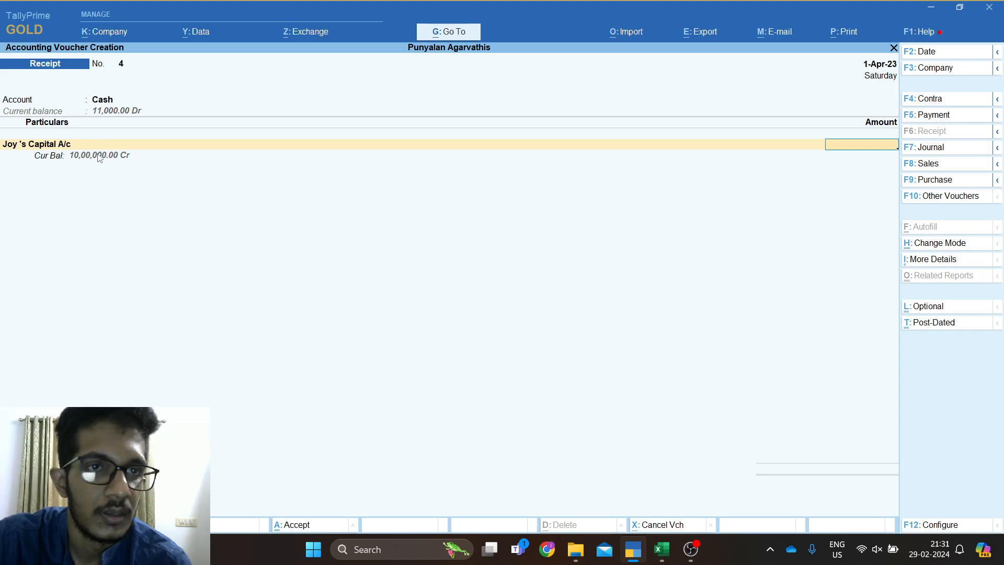
Enter 1250000 as the amount for the owner's capital account in the receipt voucher.
{"action": "type", "text": "125000"}
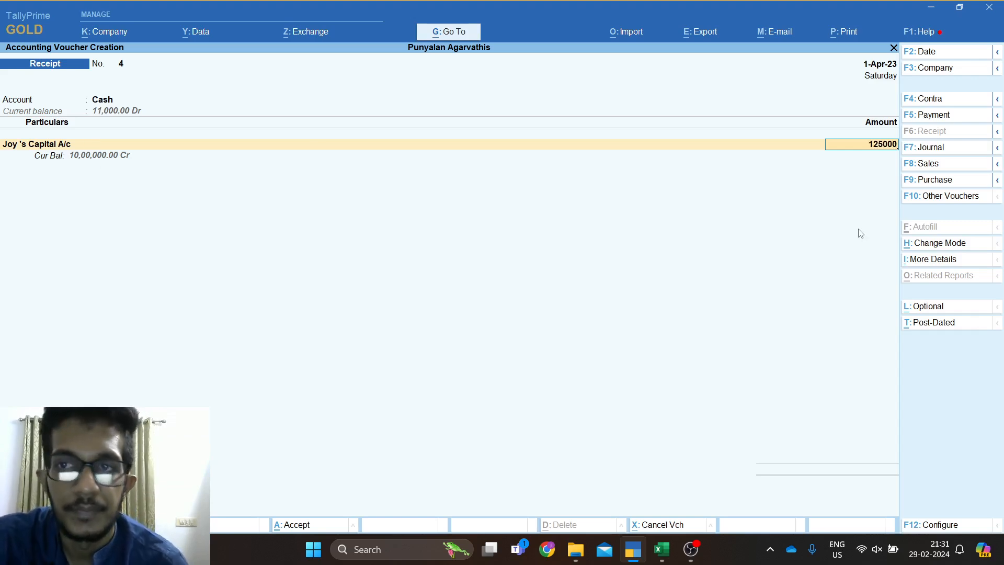
{"action": "key", "text": "Return"}
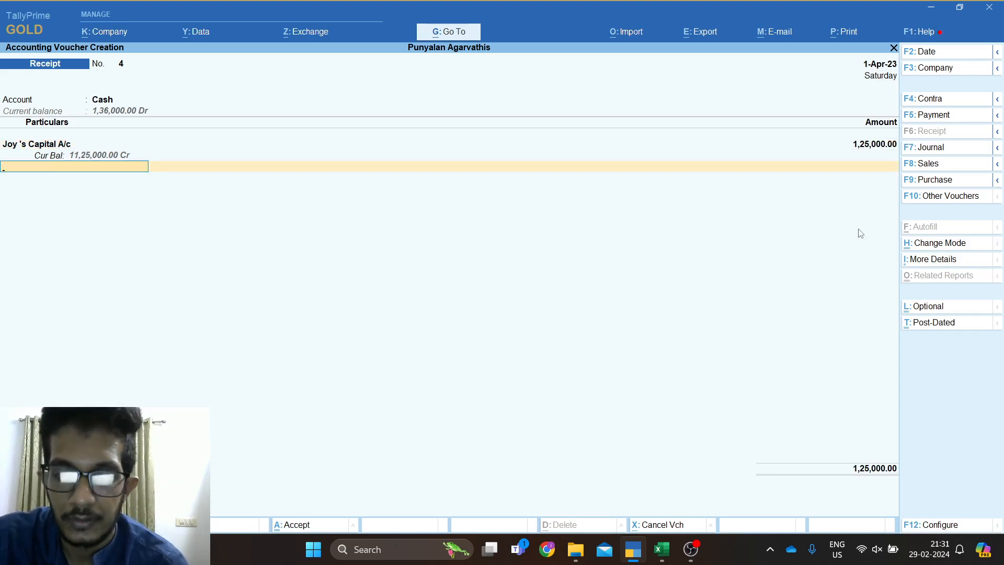
{"action": "key", "text": "BackSpace"}
{"action": "type", "text": "125"}
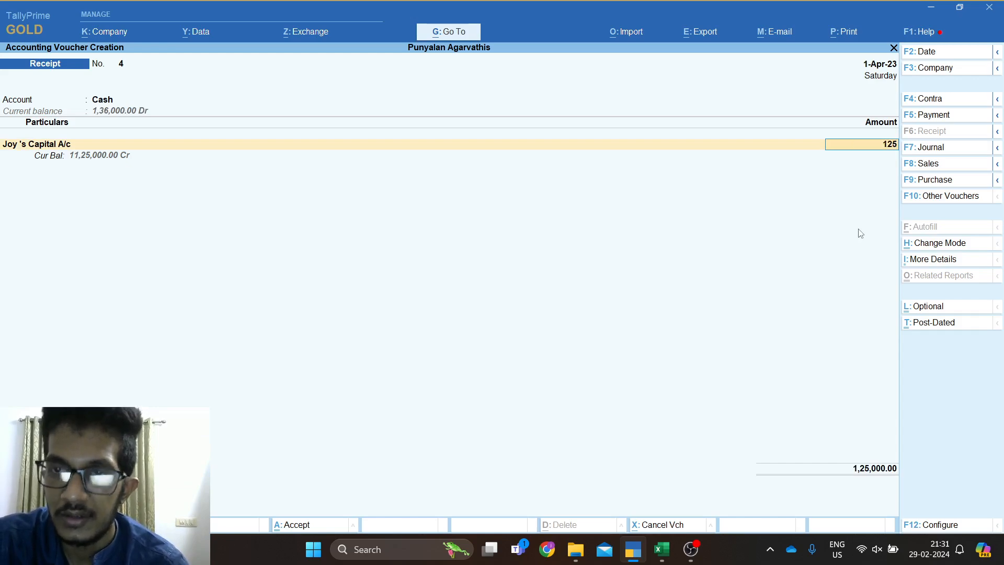
{"action": "type", "text": "00000"}
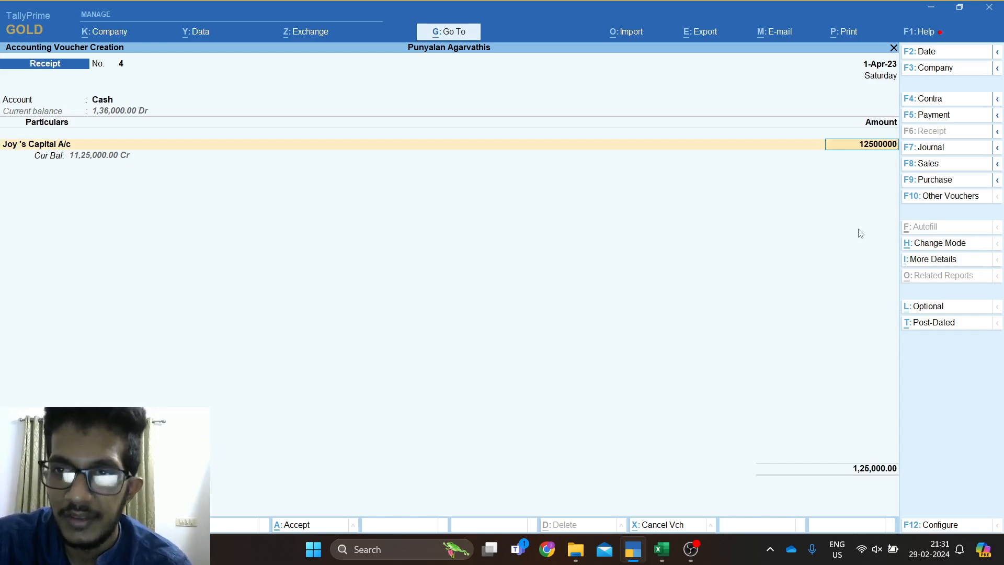
{"action": "key", "text": "Return"}
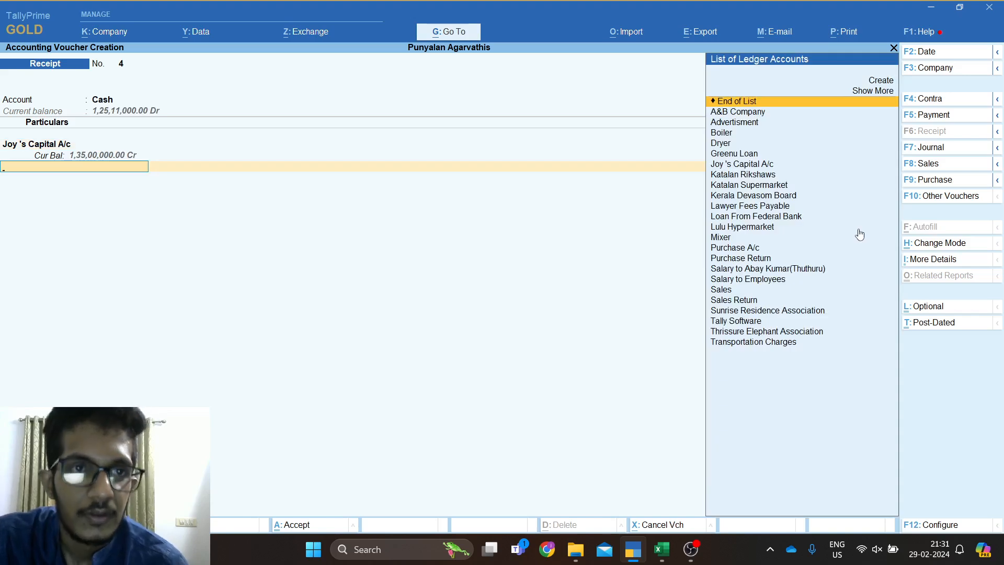
{"action": "key", "text": "BackSpace"}
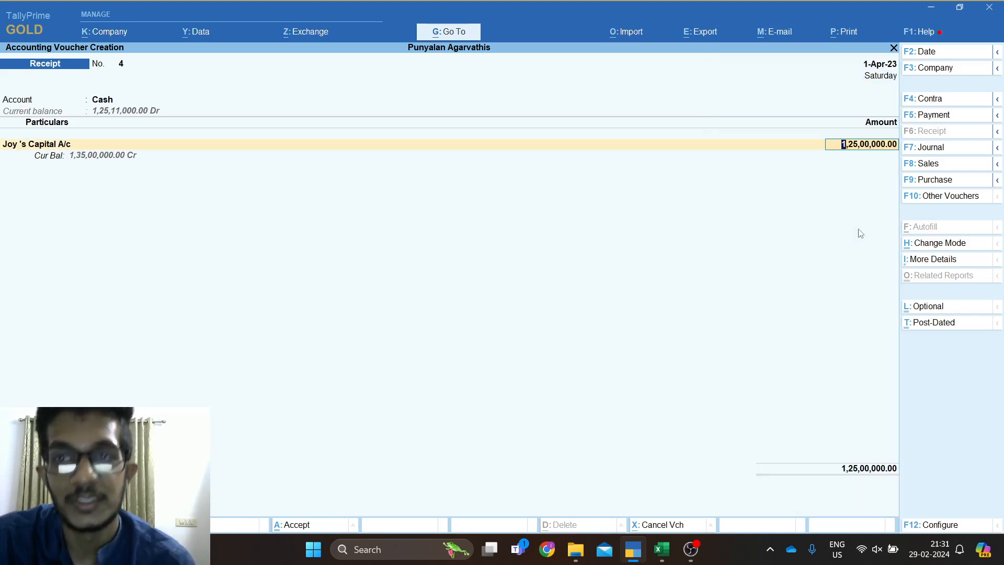
{"action": "type", "text": "12"}
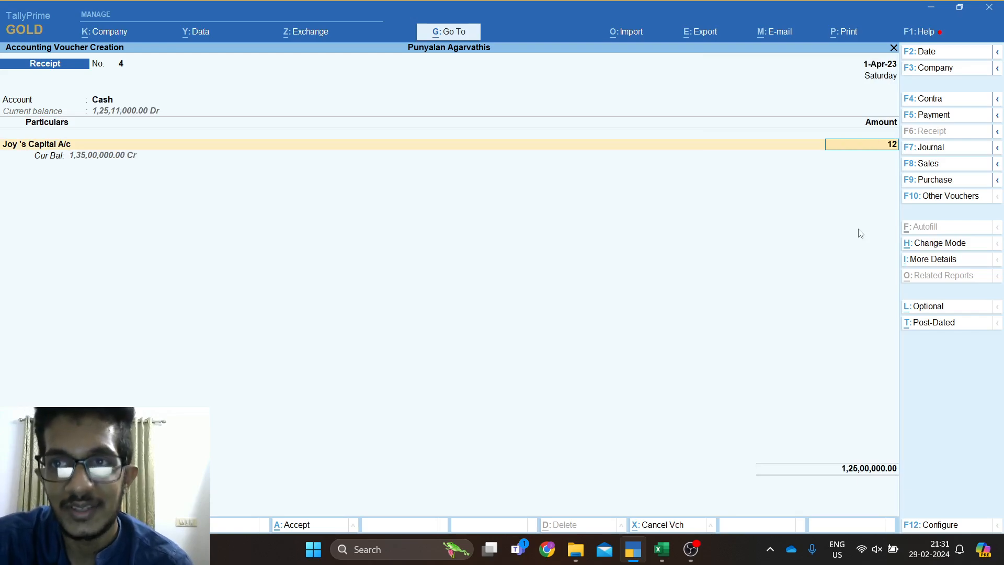
{"action": "type", "text": "50000"}
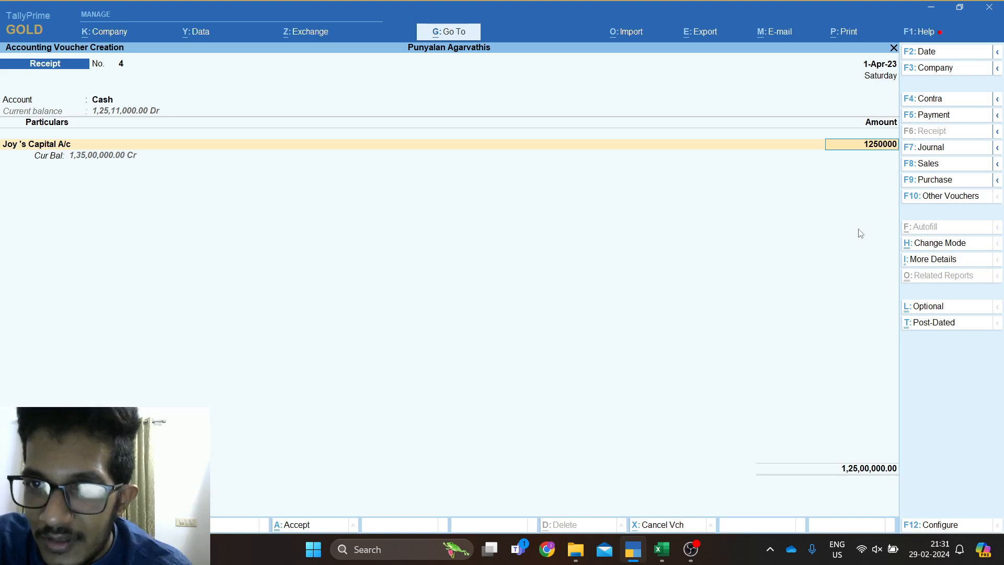
{"action": "type", "text": "0"}
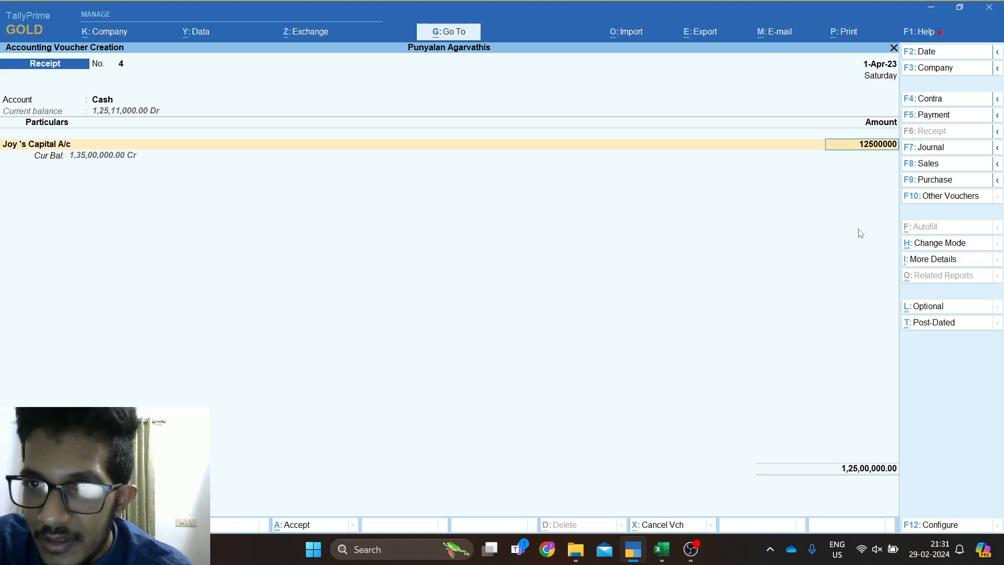
{"action": "key", "text": "BackSpace"}
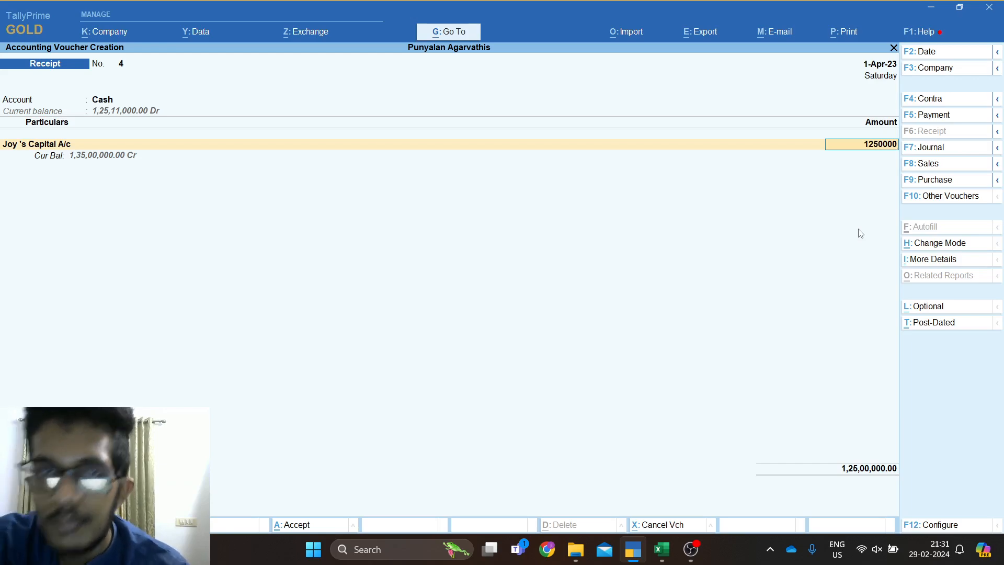
{"action": "key", "text": "Return"}
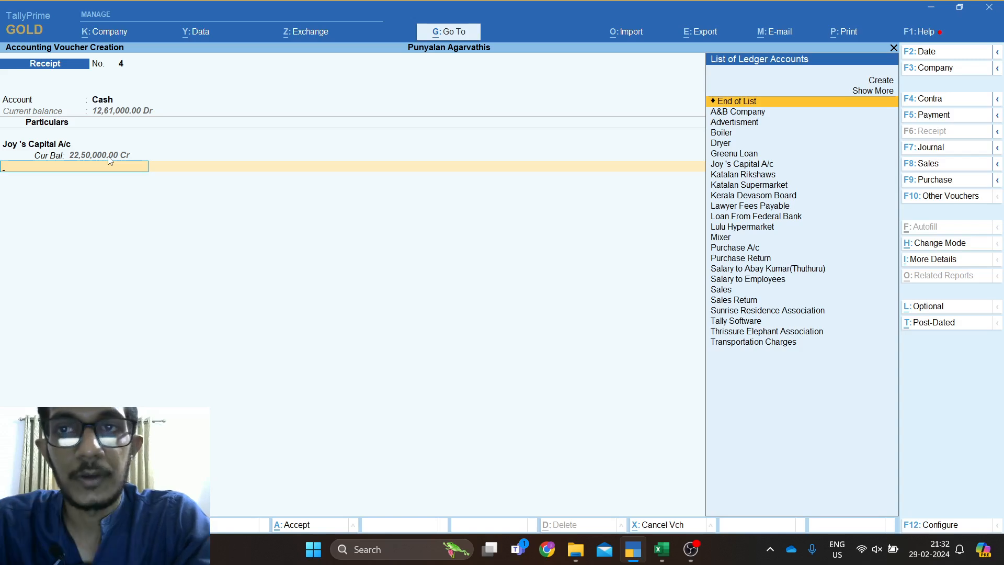
Add the loan ledger listed just above the owner's capital account as a second particulars line with an amount of 25,000.
{"action": "key", "text": "Down"}
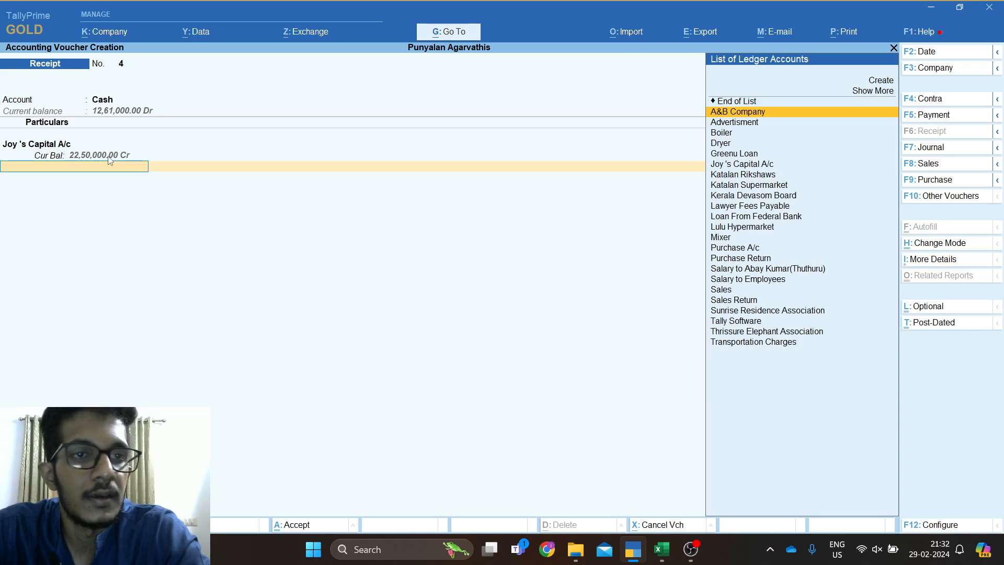
{"action": "key", "text": "Down"}
{"action": "key", "text": "Down"}
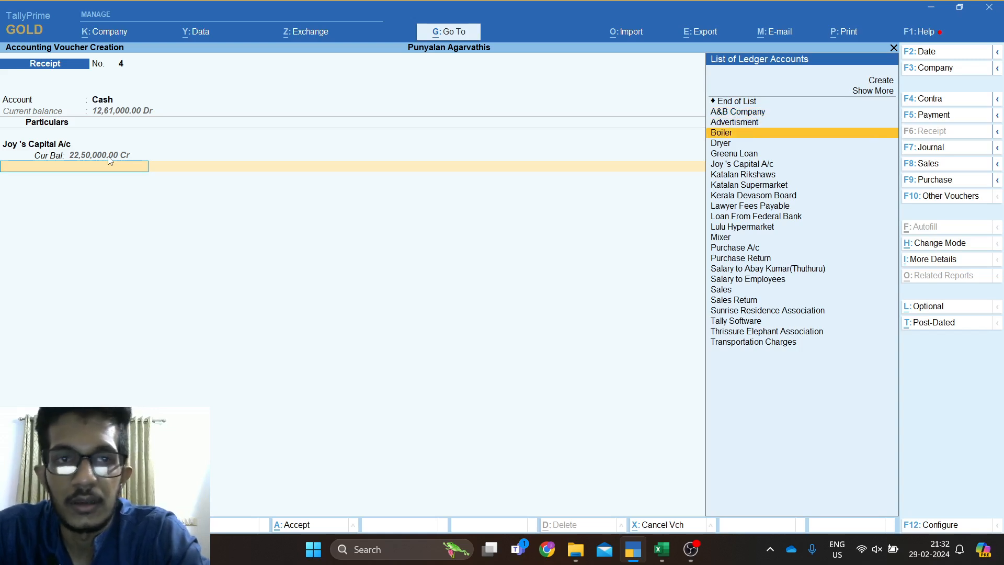
{"action": "key", "text": "Down"}
{"action": "key", "text": "Down"}
{"action": "key", "text": "Down"}
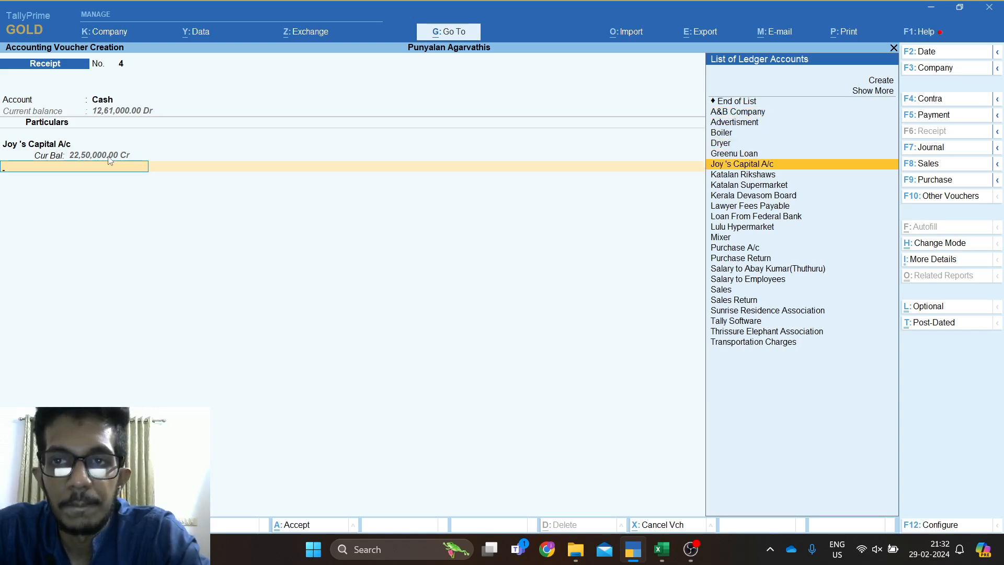
{"action": "key", "text": "Down"}
{"action": "key", "text": "Down"}
{"action": "key", "text": "Down"}
{"action": "key", "text": "Down"}
{"action": "key", "text": "Down"}
{"action": "key", "text": "Down"}
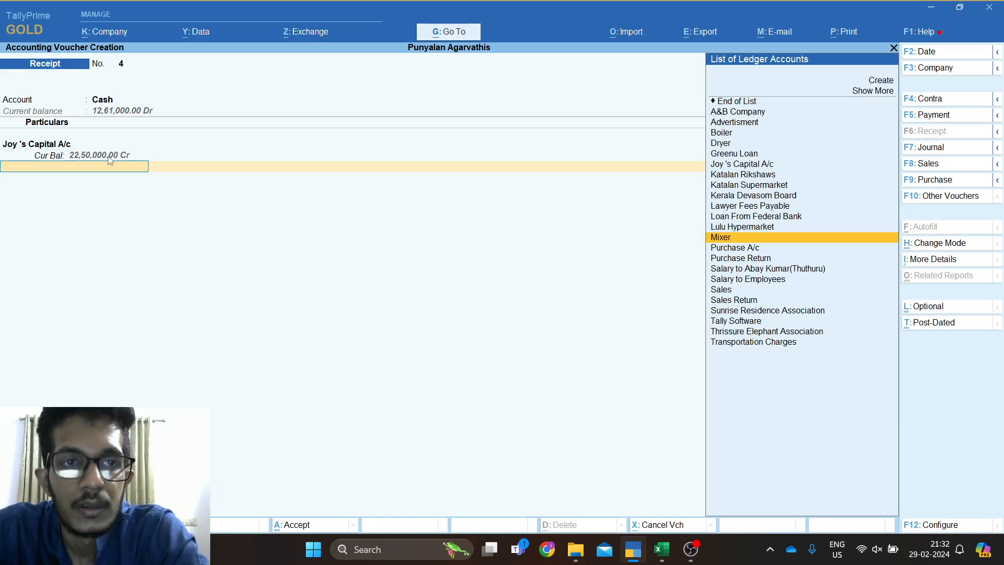
{"action": "key", "text": "Up"}
{"action": "key", "text": "Up"}
{"action": "key", "text": "Up"}
{"action": "key", "text": "Up"}
{"action": "key", "text": "Up"}
{"action": "key", "text": "Up"}
{"action": "key", "text": "Up"}
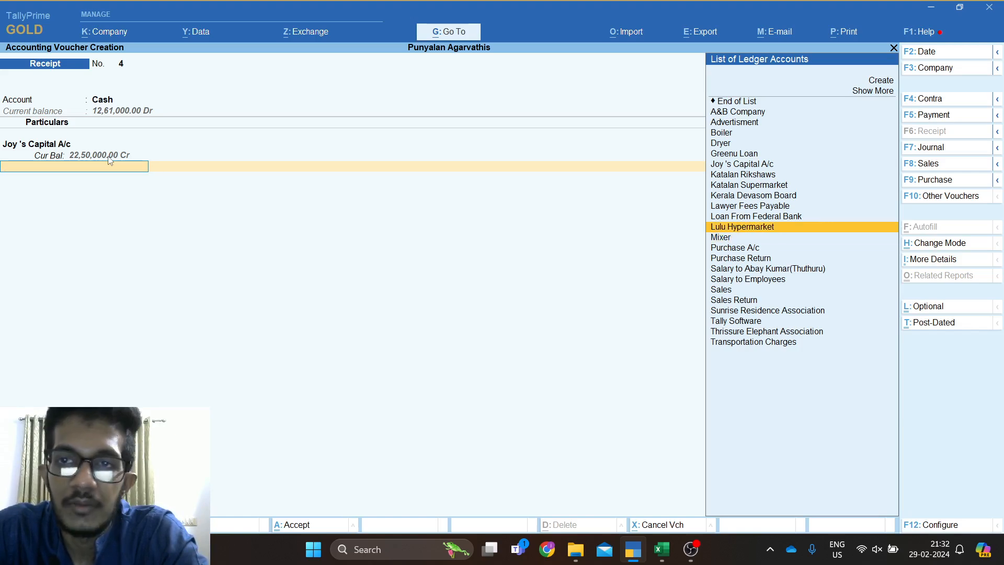
{"action": "key", "text": "Up"}
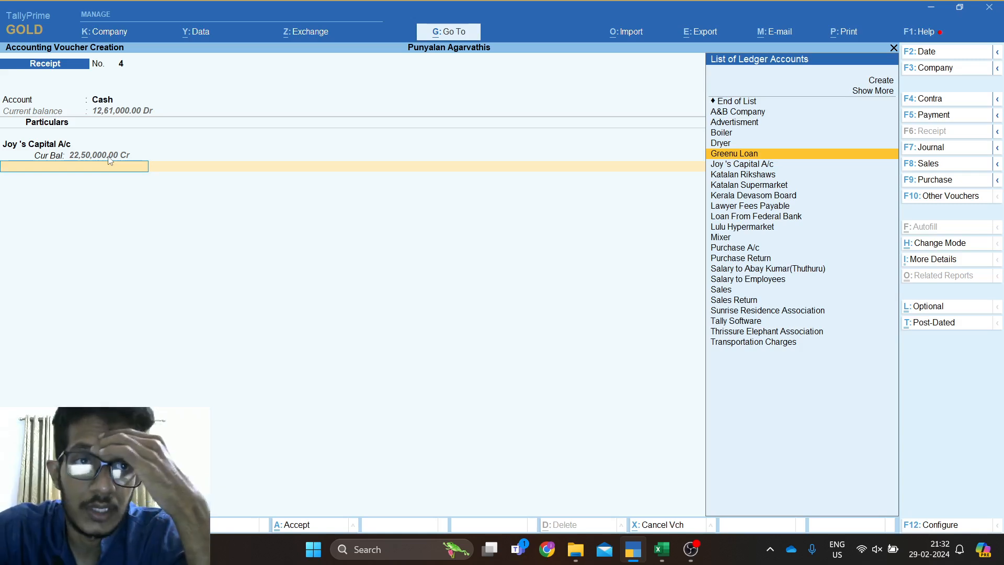
{"action": "key", "text": "Return"}
{"action": "type", "text": "2"}
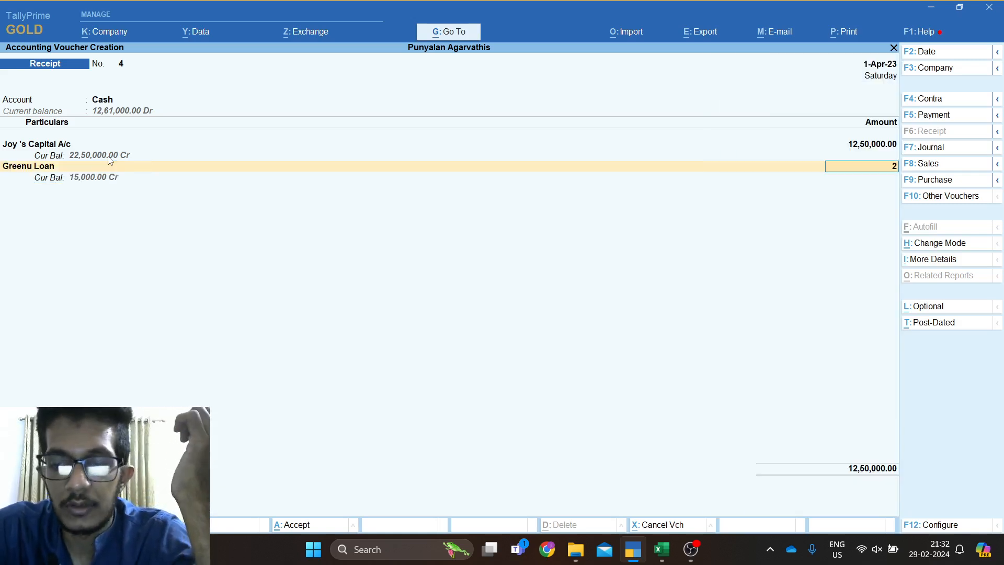
{"action": "type", "text": "5,000"}
{"action": "key", "text": "Return"}
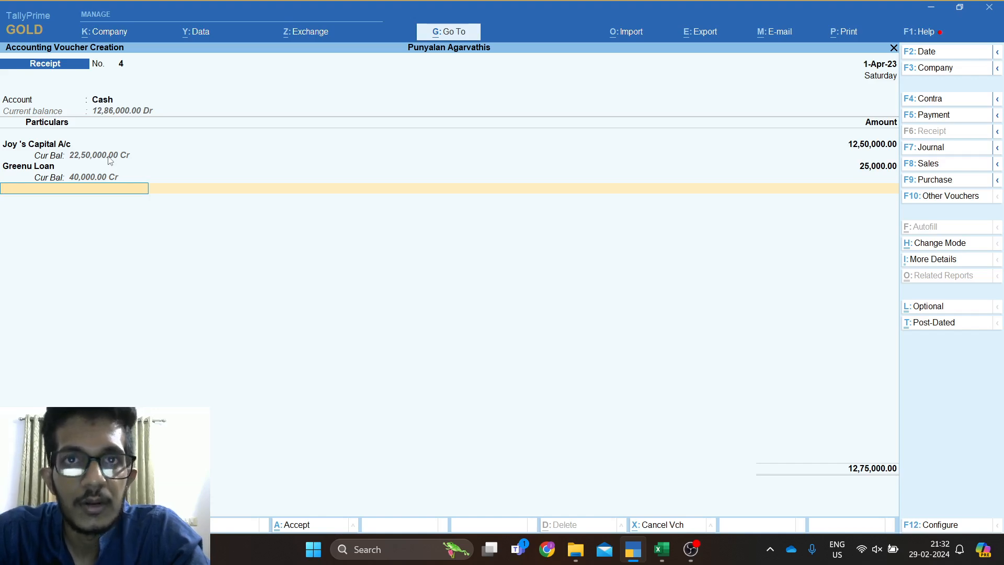
Discard the unsaved single-entry receipt, reopen voucher entry and set the receipt voucher's mode to Double Entry.
{"action": "key", "text": "Escape"}
{"action": "key", "text": "y"}
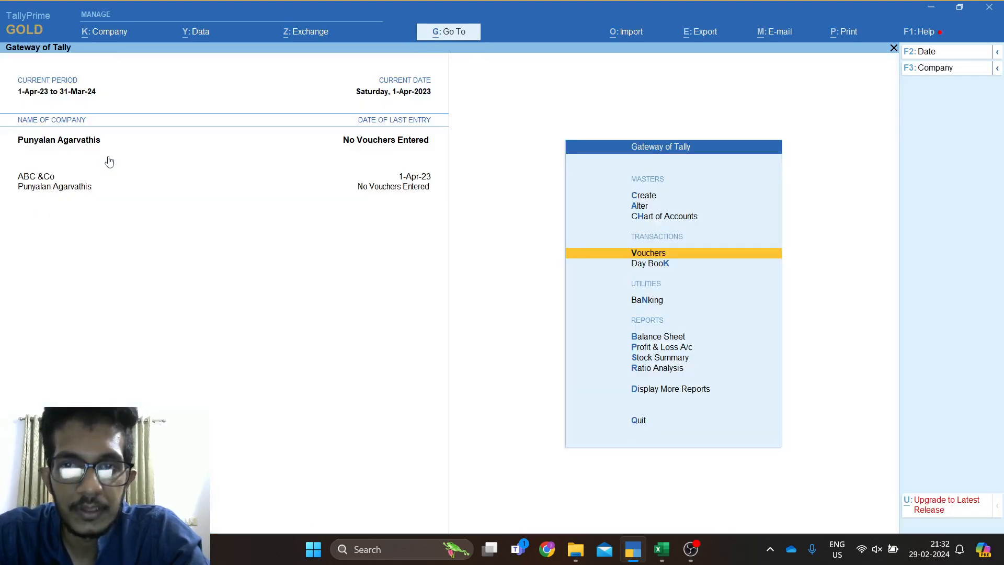
{"action": "key", "text": "Return"}
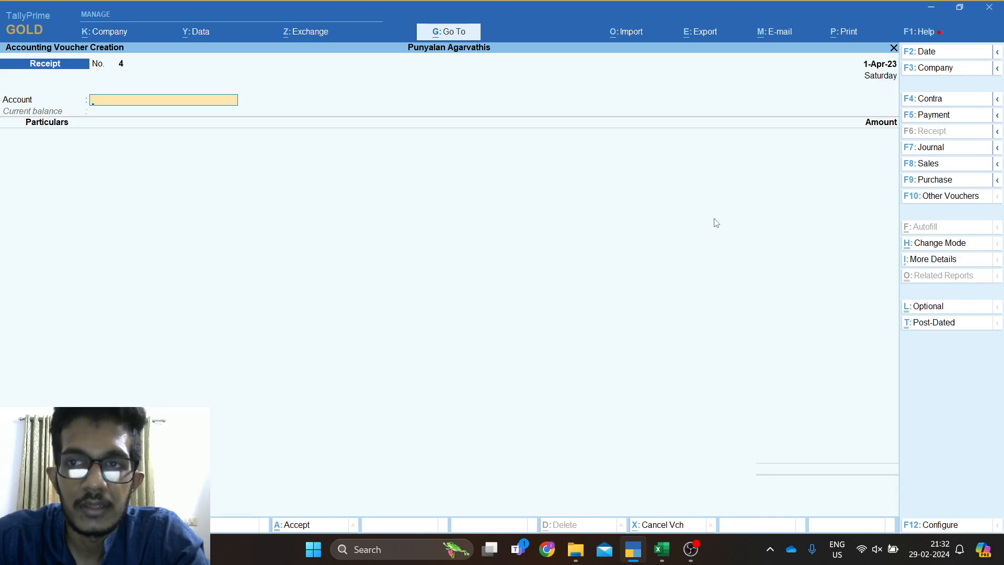
{"action": "left_click", "coordinate": [953, 246]}
{"action": "key", "text": "Up"}
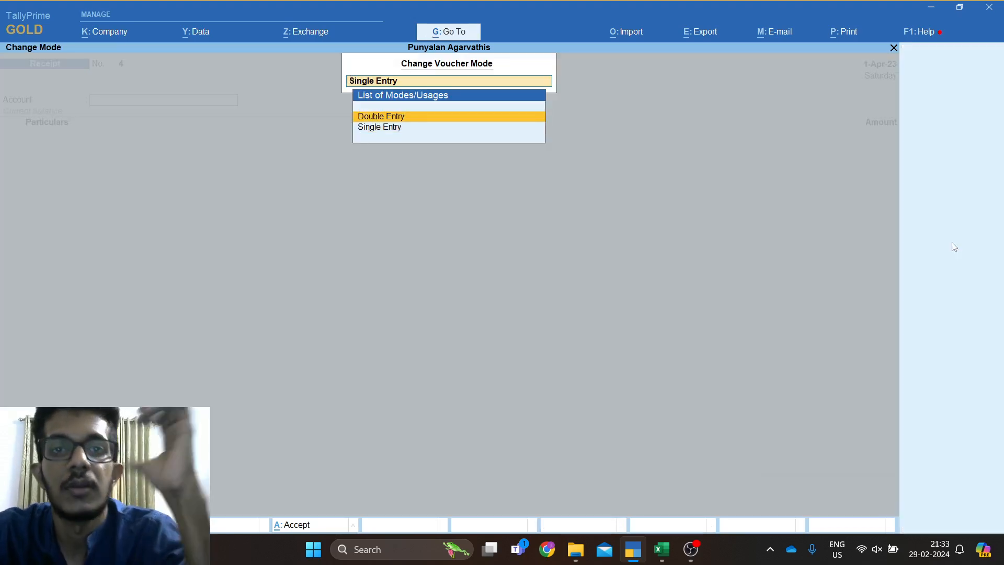
{"action": "key", "text": "Return"}
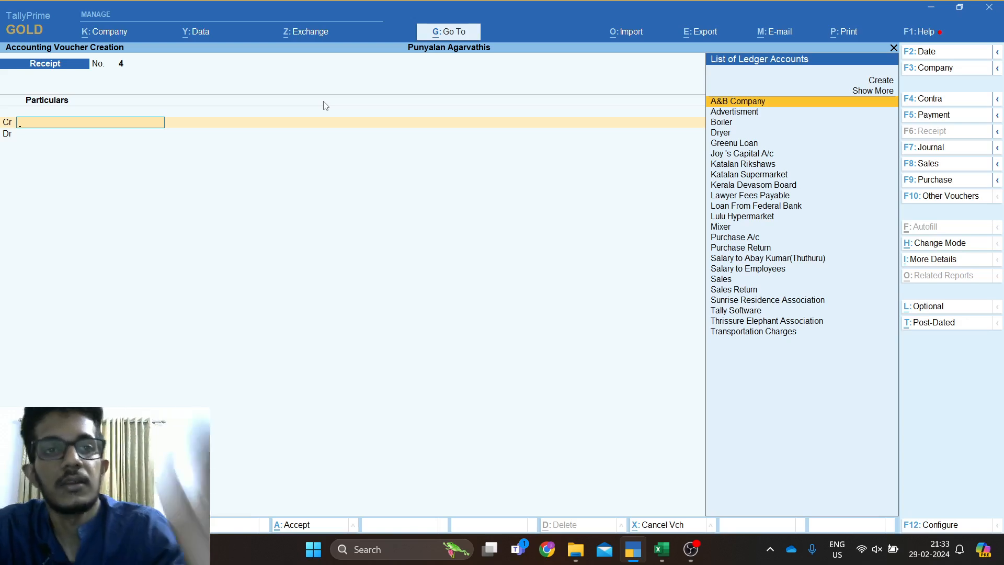
Credit the owner's capital account with 1250000 and debit Cash with the same amount in the double-entry receipt.
{"action": "type", "text": "J"}
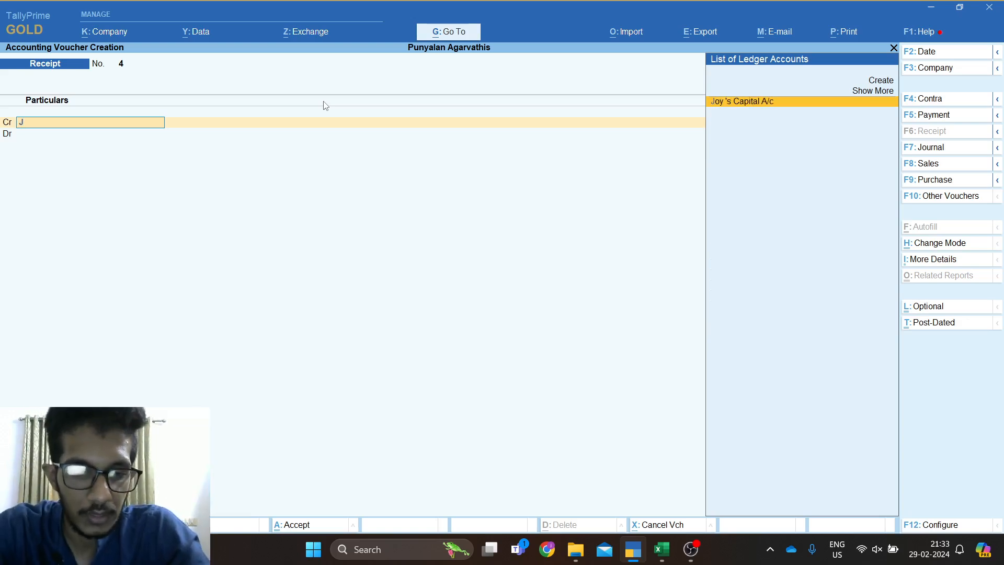
{"action": "type", "text": "oy'"}
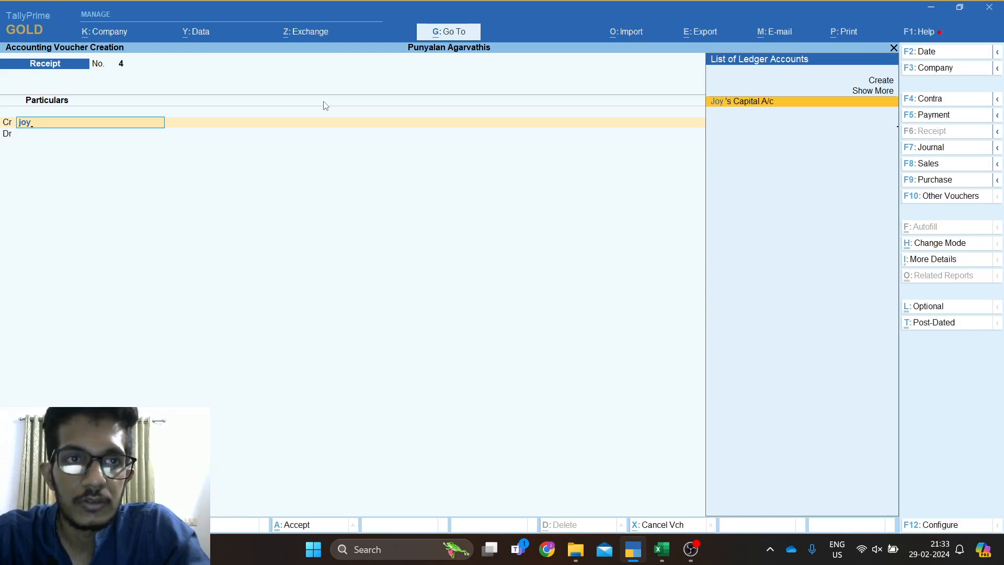
{"action": "key", "text": "Return"}
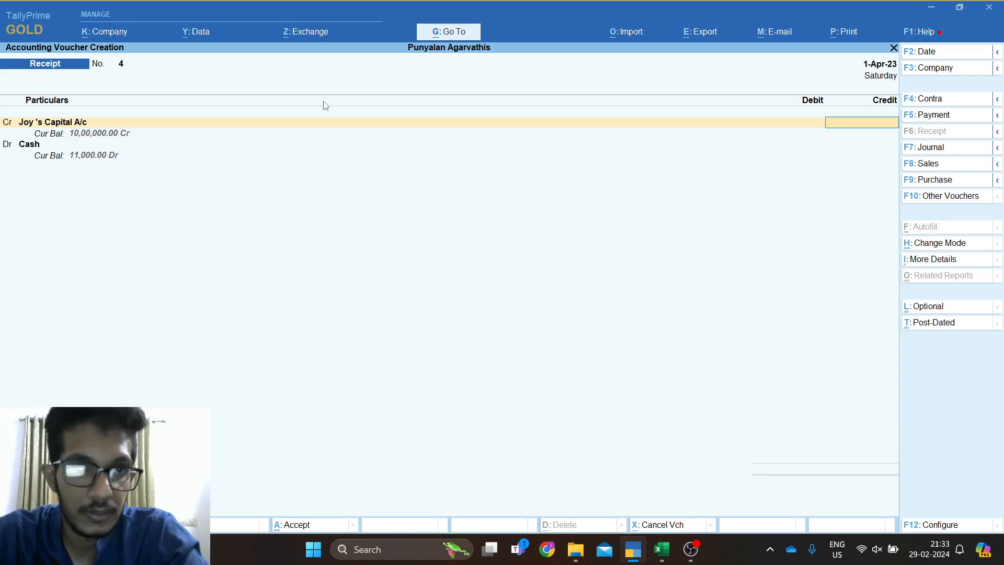
{"action": "type", "text": "1250000"}
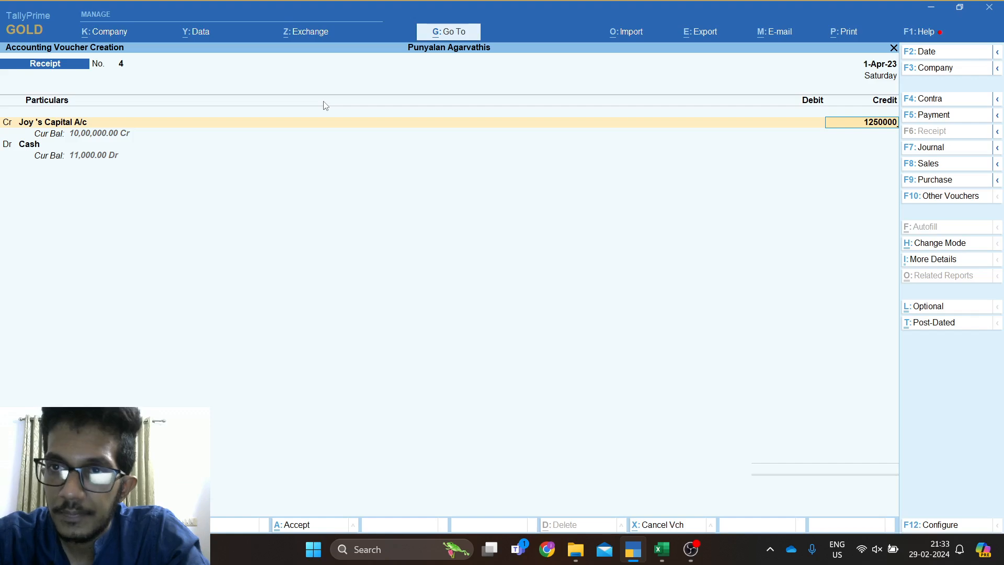
{"action": "key", "text": "Return"}
{"action": "key", "text": "Return"}
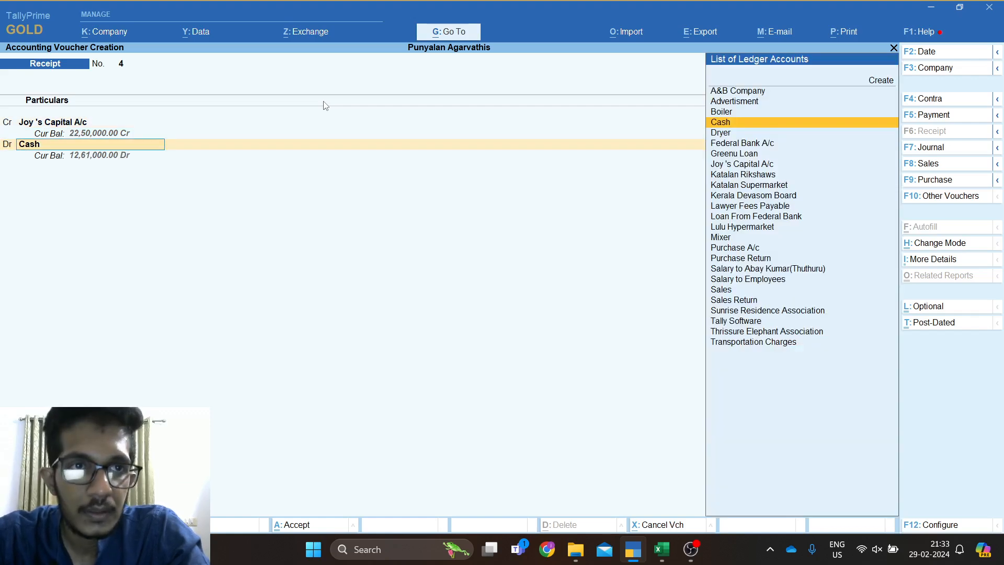
{"action": "key", "text": "Return"}
{"action": "key", "text": "Return"}
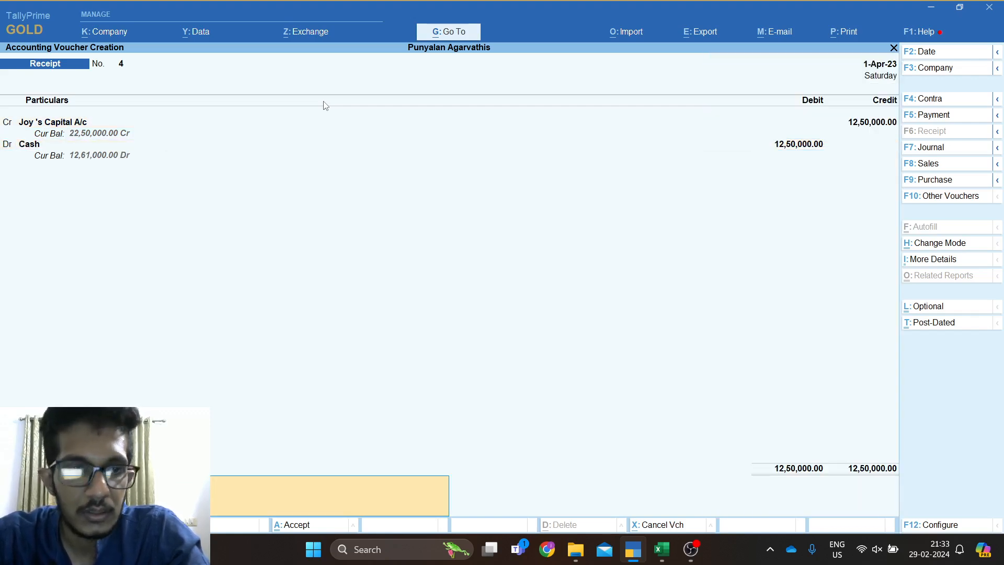
{"action": "key", "text": "alt+Tab"}
{"action": "key", "text": "alt+Tab"}
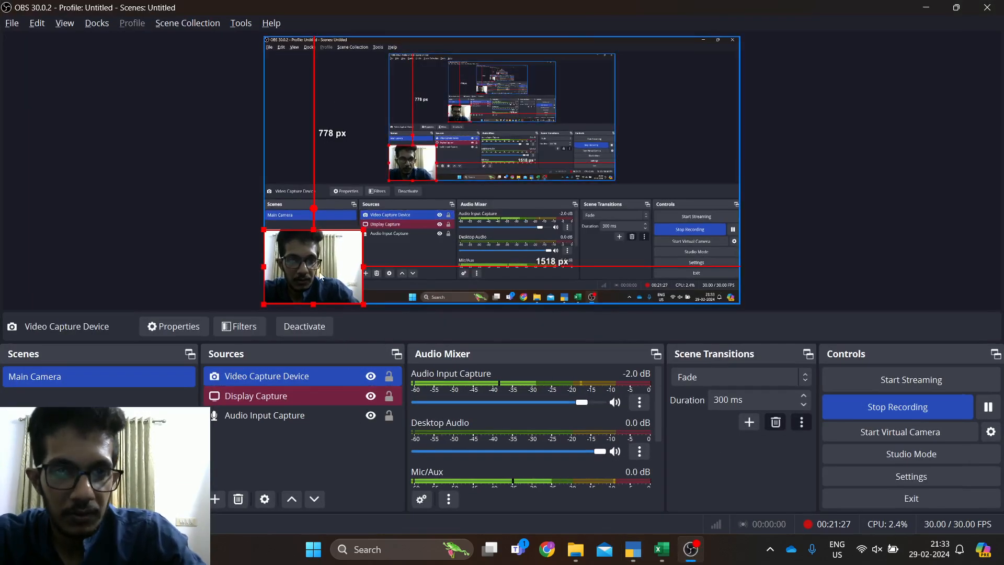
{"action": "left_click_drag", "start_coordinate": [314, 265], "coordinate": [318, 162]}
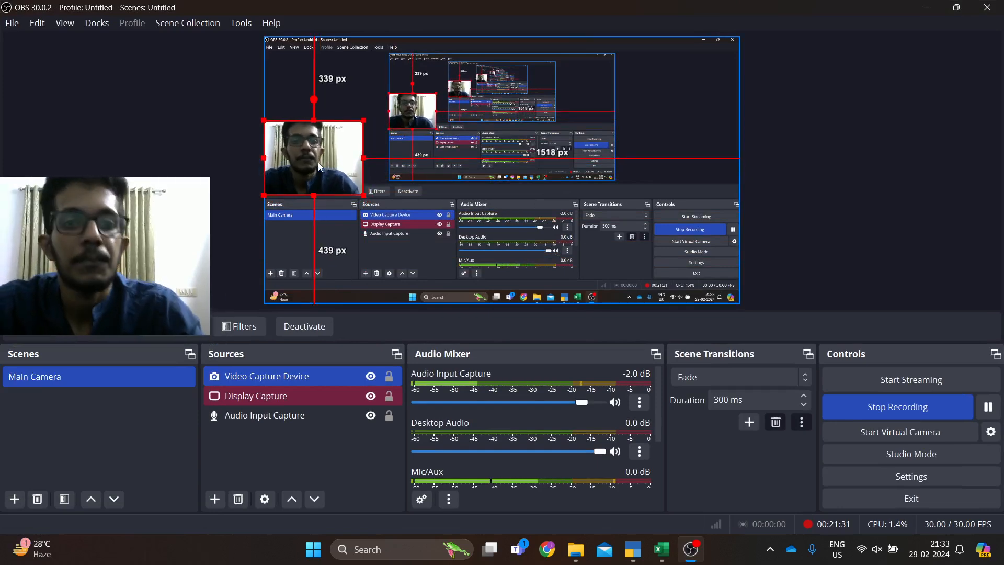
{"action": "key", "text": "alt+Tab"}
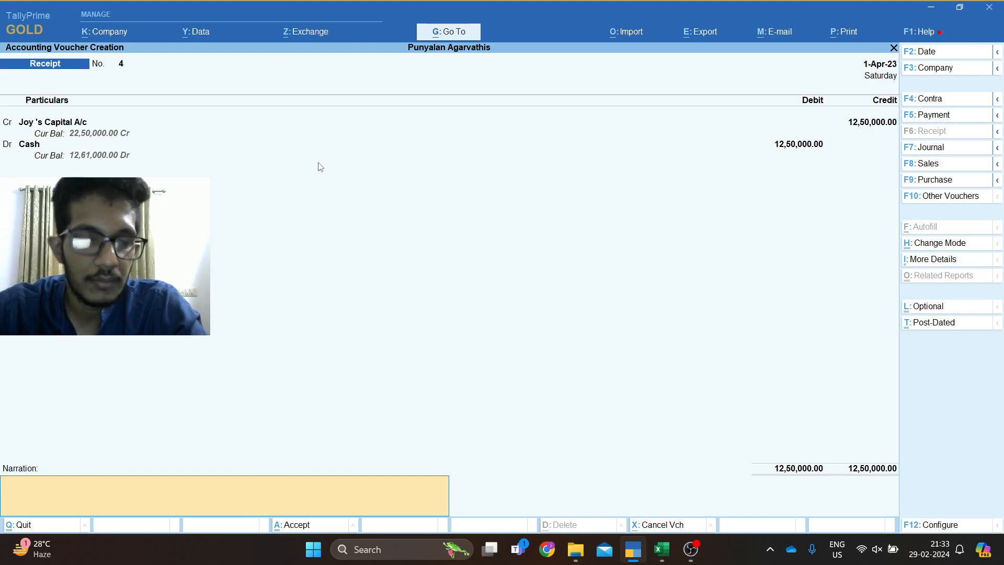
Enter the narration "Being additional capital brought by" followed by the owner's first name, and accept the receipt voucher.
{"action": "type", "text": "B"}
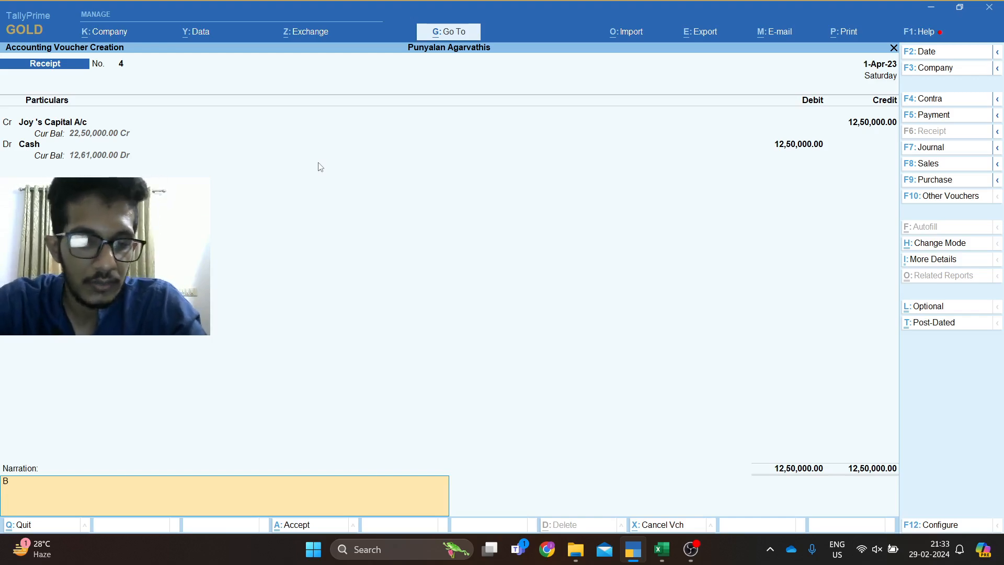
{"action": "type", "text": "eing"}
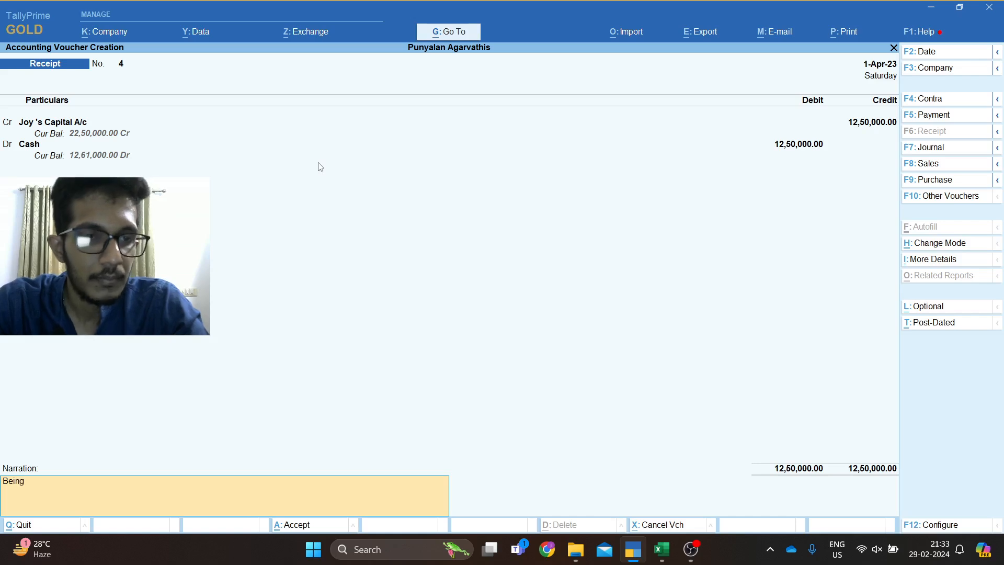
{"action": "type", "text": " capita"}
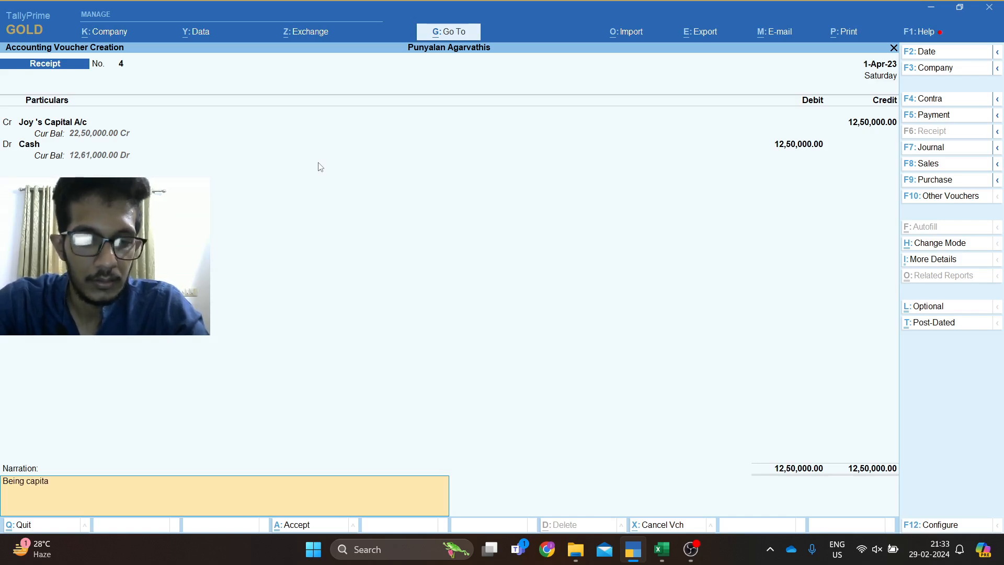
{"action": "type", "text": "l brou"}
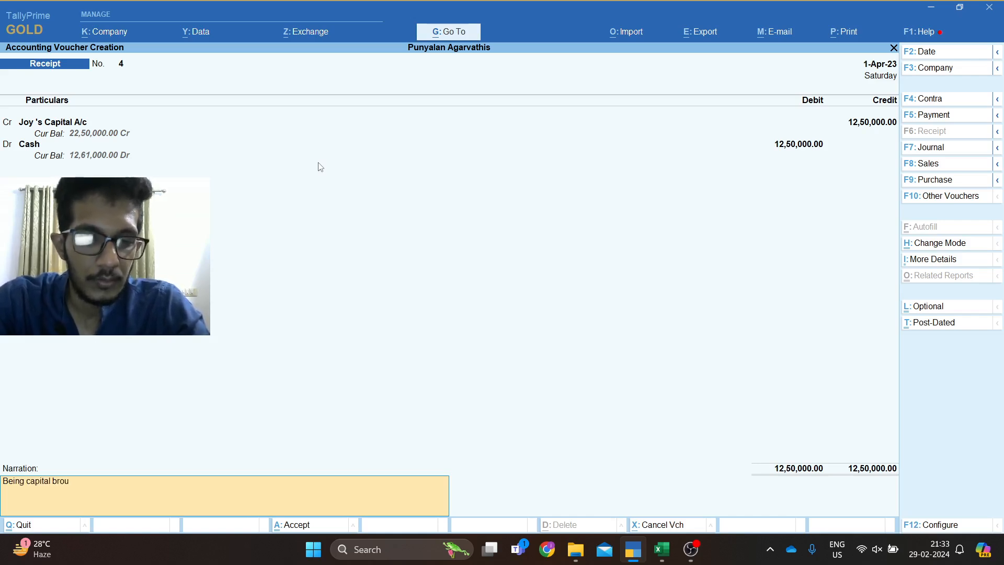
{"action": "type", "text": "ght"}
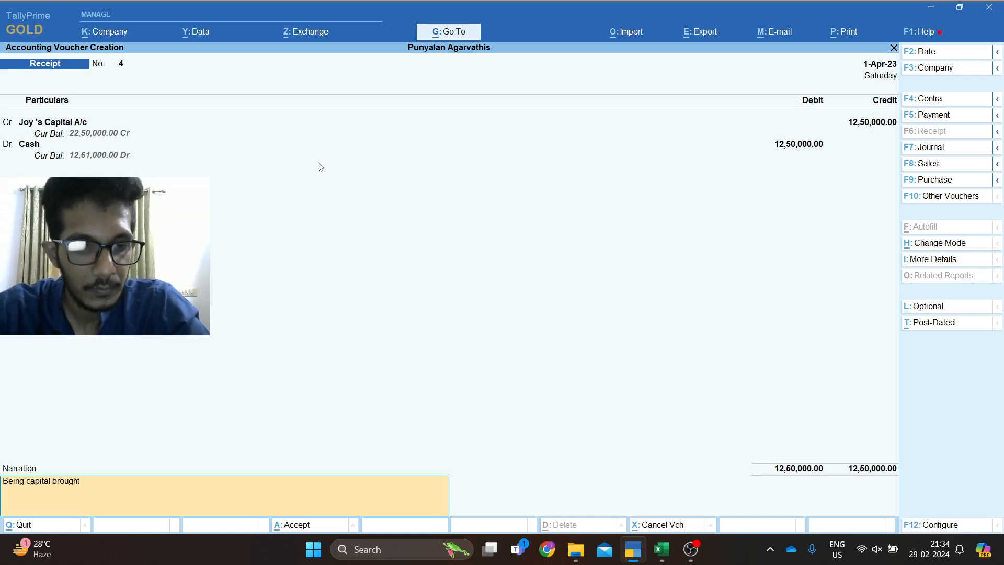
{"action": "type", "text": "additio"}
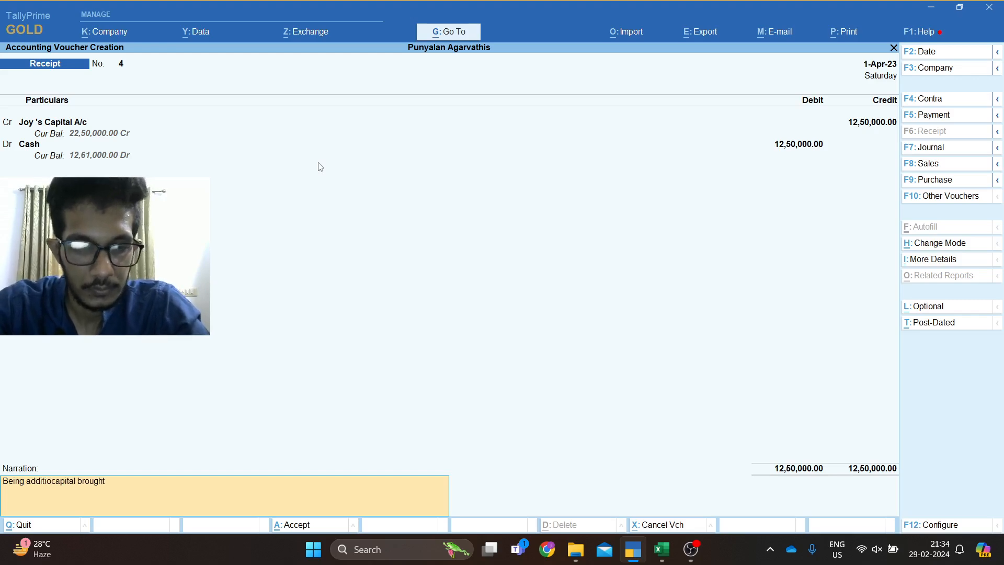
{"action": "type", "text": "nal"}
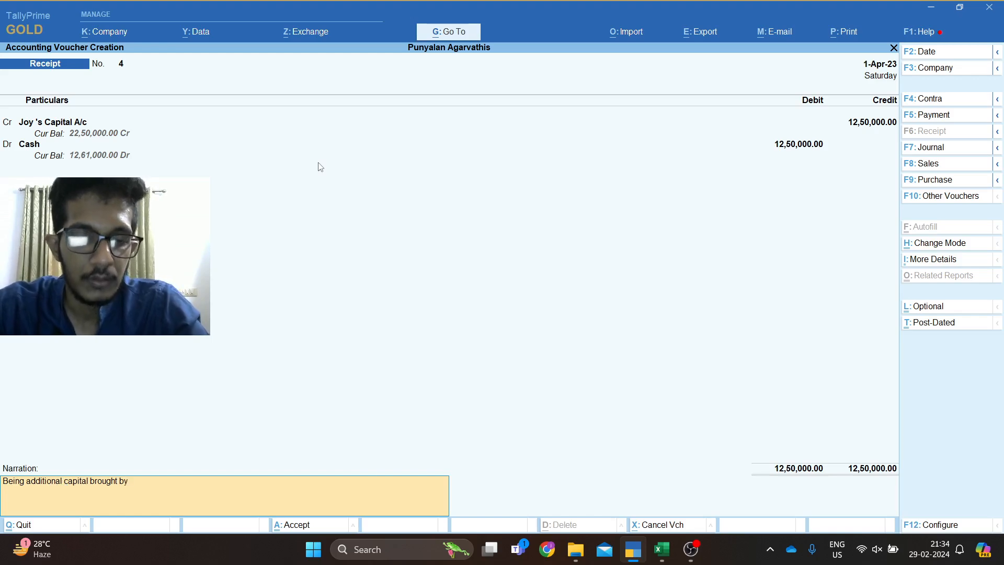
{"action": "key", "text": "ctrl"}
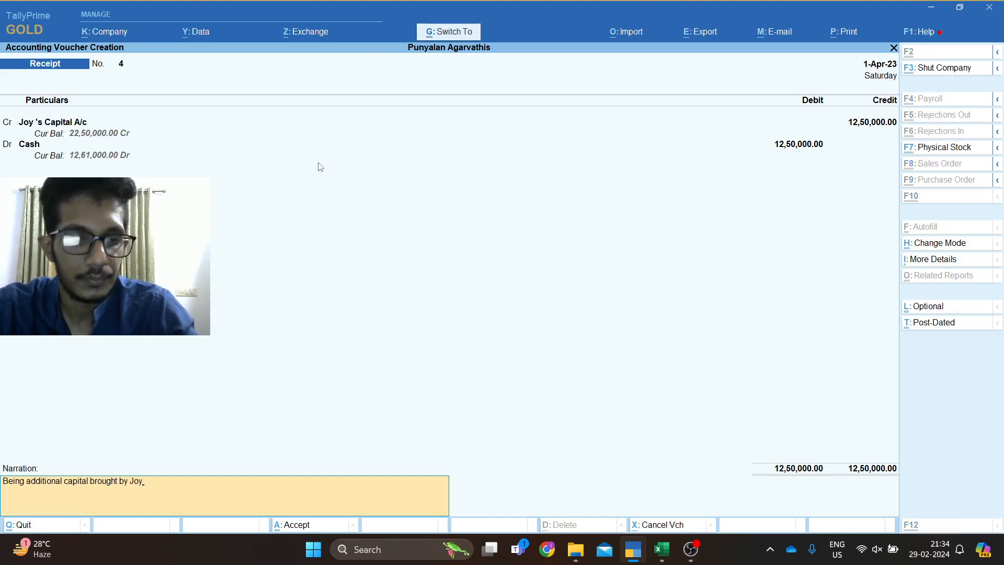
{"action": "key", "text": "Return"}
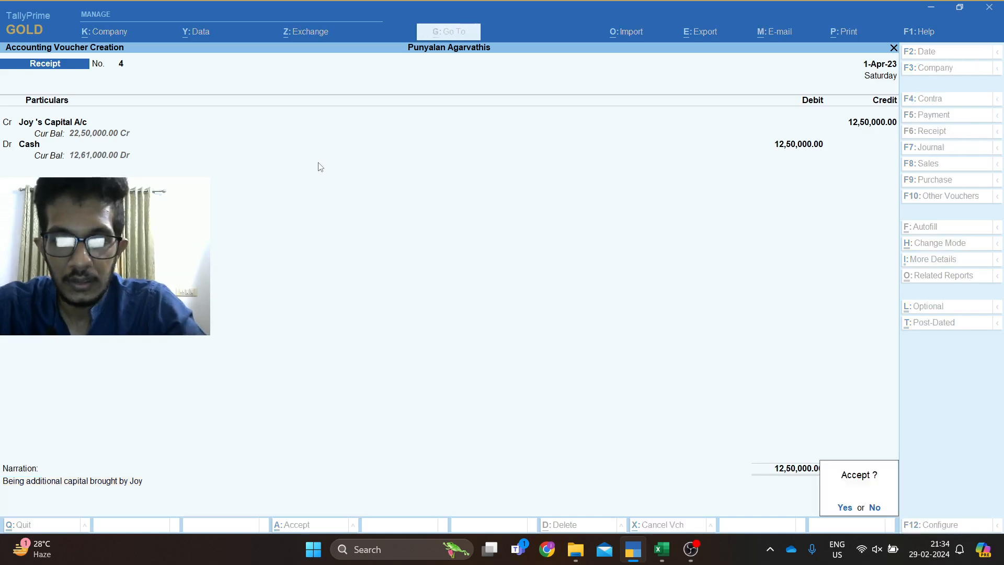
{"action": "key", "text": "Return"}
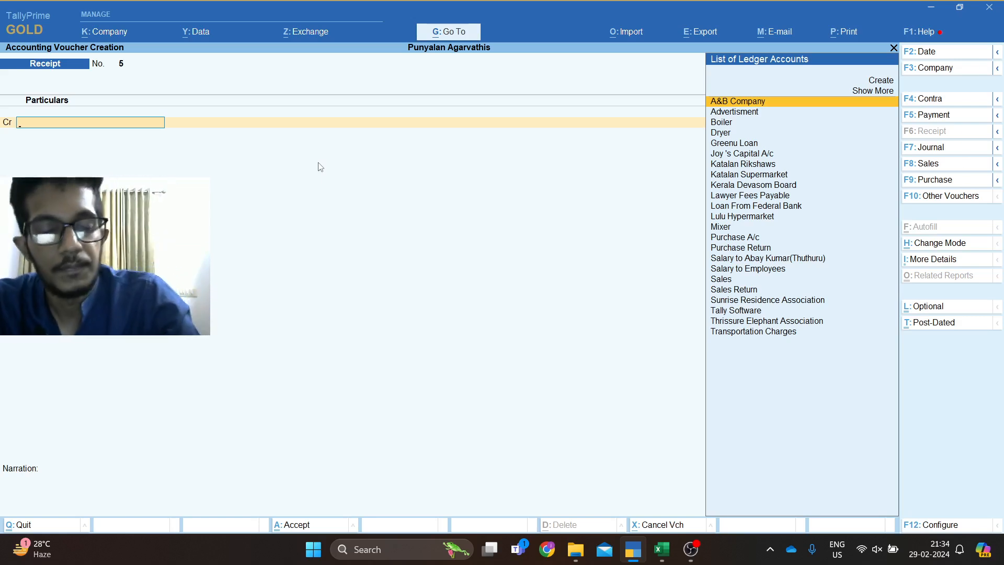
Switch to Practical Questions.xlsx in Excel and select the salary payment description in cell B4.
{"action": "key", "text": "alt+Tab"}
{"action": "key", "text": "alt+Tab"}
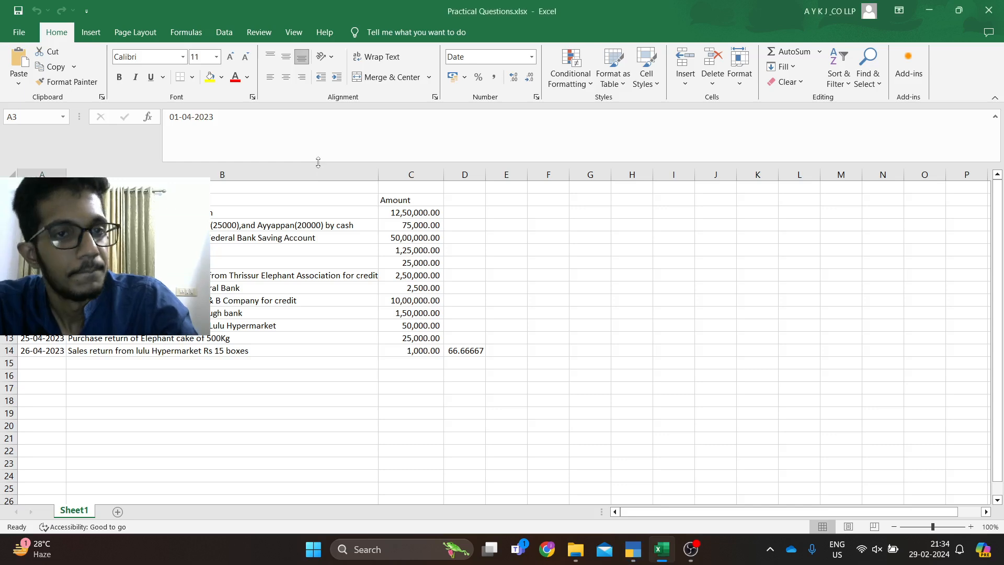
{"action": "key", "text": "Down"}
{"action": "key", "text": "Right"}
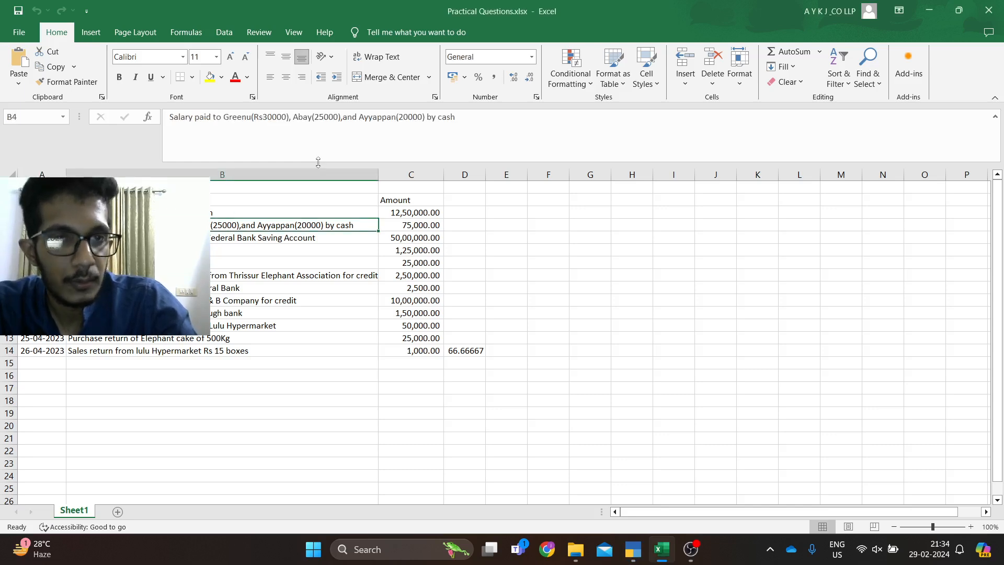
{"action": "key", "text": "alt+Tab"}
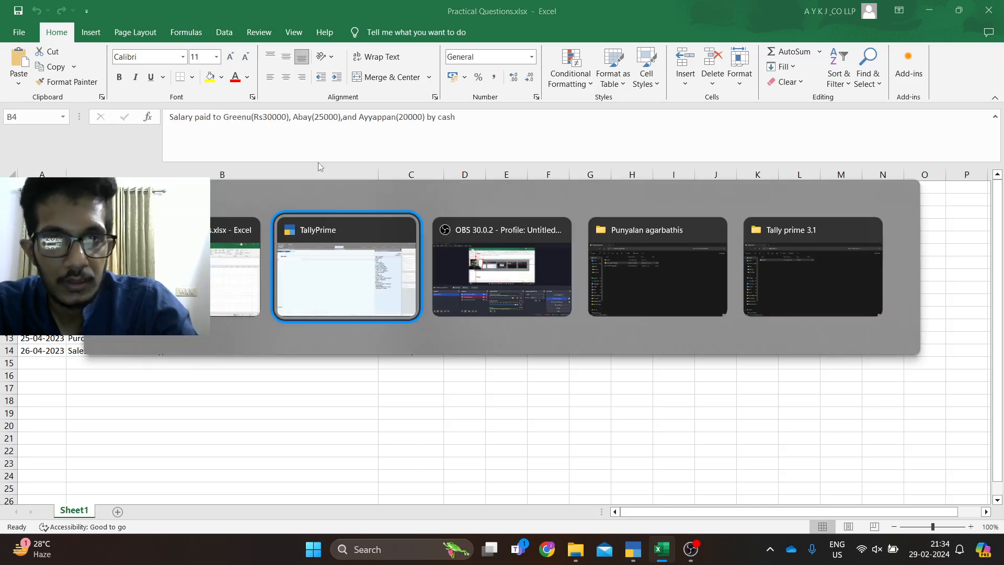
{"action": "key", "text": "alt+Tab"}
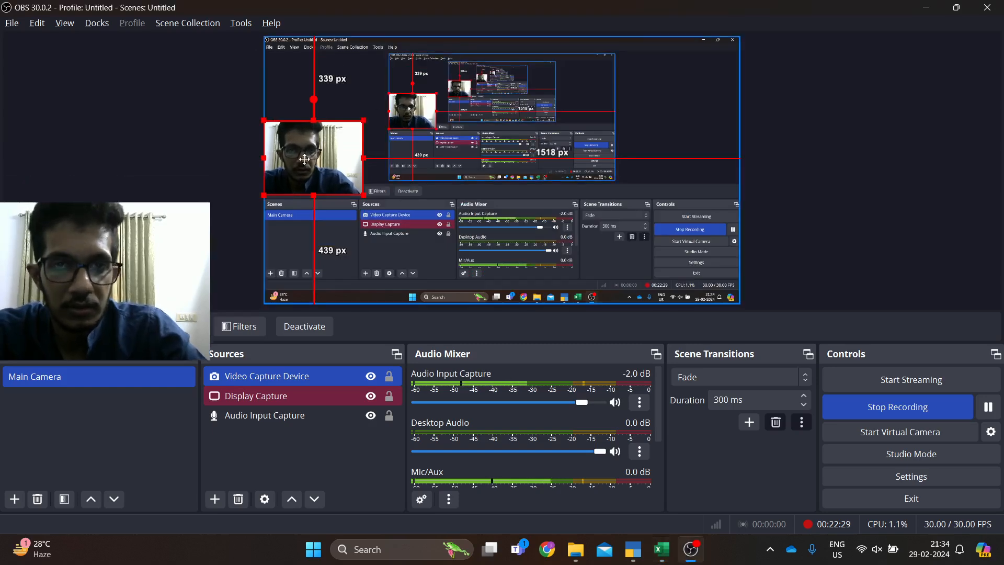
{"action": "left_click_drag", "start_coordinate": [304, 276], "coordinate": [308, 253]}
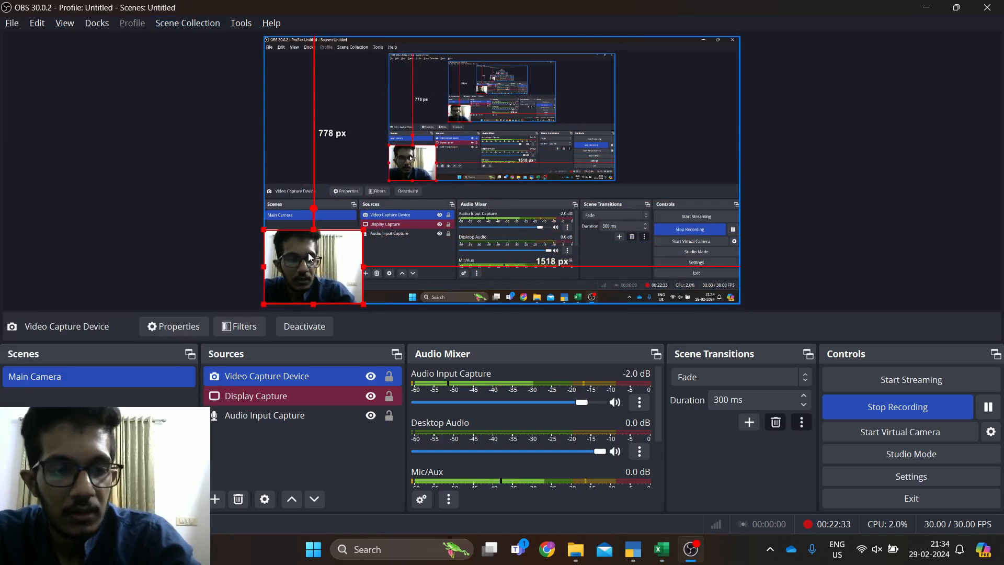
{"action": "key", "text": "alt+Tab"}
{"action": "key", "text": "alt+Tab"}
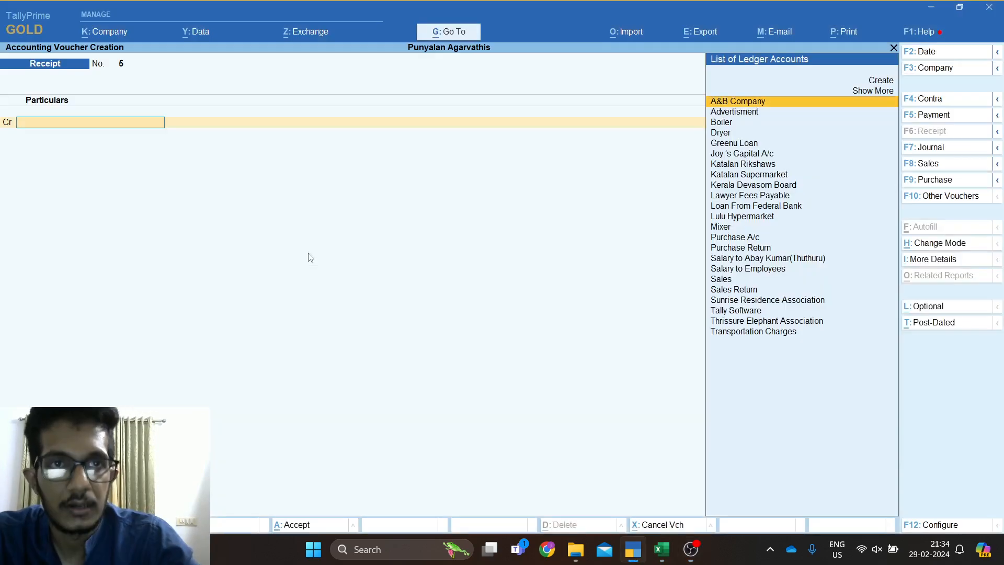
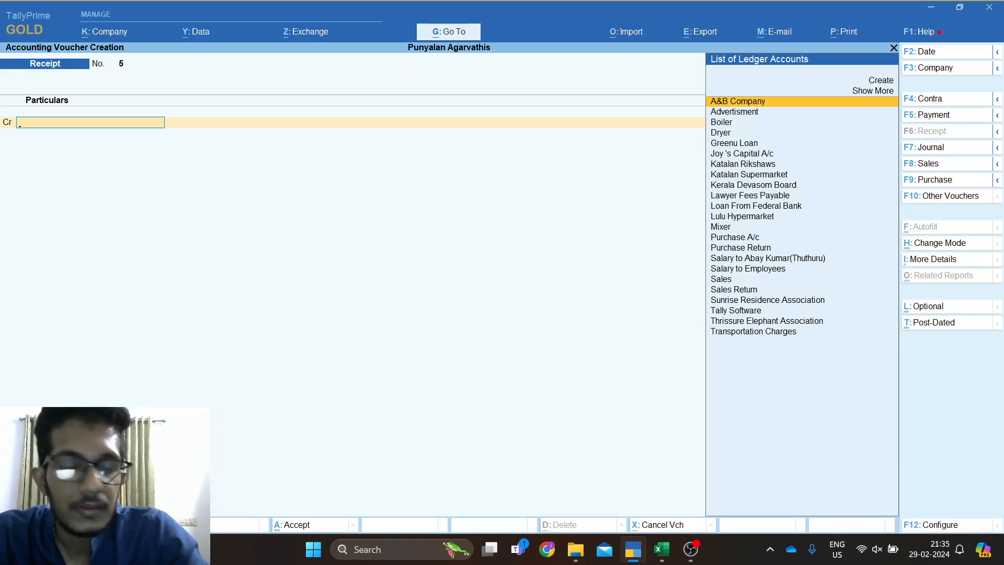
Return to Practical Questions.xlsx in Excel and review the date and details of the cash salary payment in row 4.
{"action": "key", "text": "alt+Tab"}
{"action": "key", "text": "alt+Tab"}
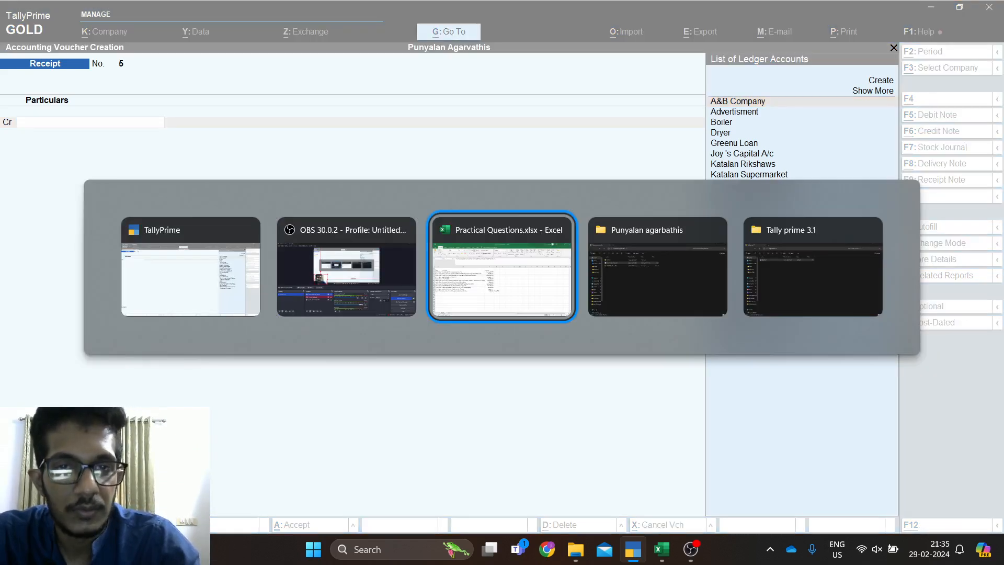
{"action": "key", "text": "Down"}
{"action": "key", "text": "Up"}
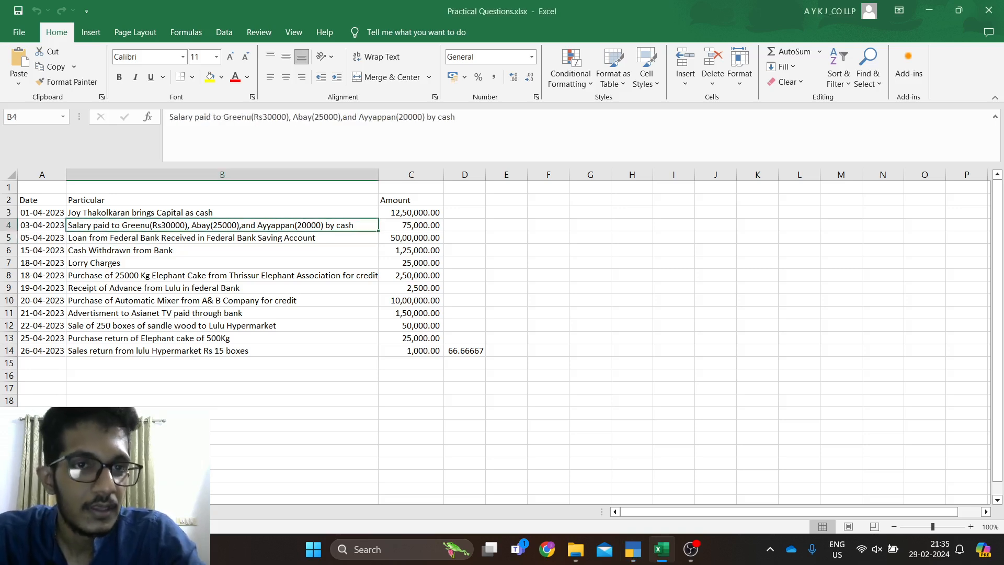
{"action": "key", "text": "Left"}
{"action": "key", "text": "Right"}
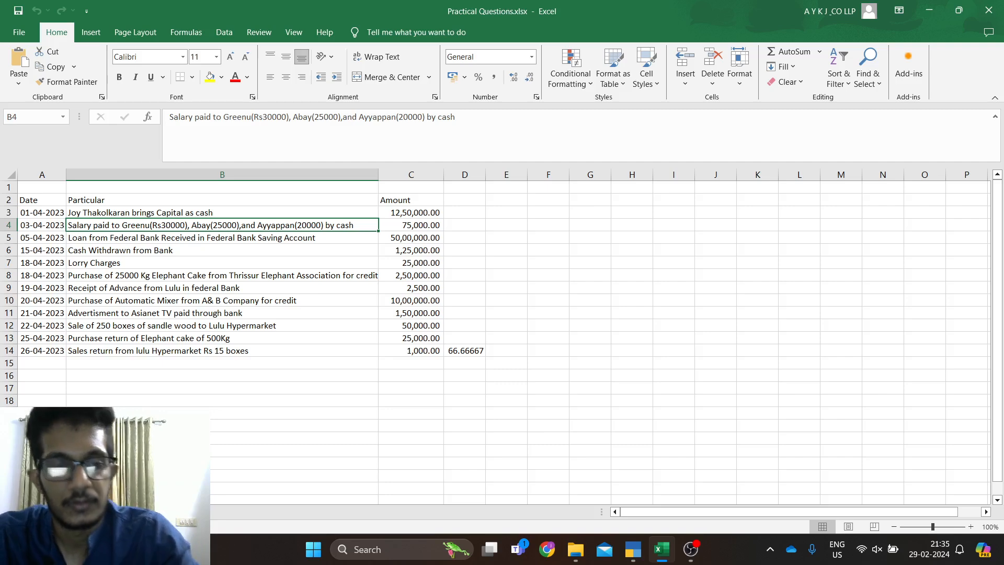
Switch to TallyPrime, change the new voucher's type to Payment and set its voucher date.
{"action": "key", "text": "alt+Tab"}
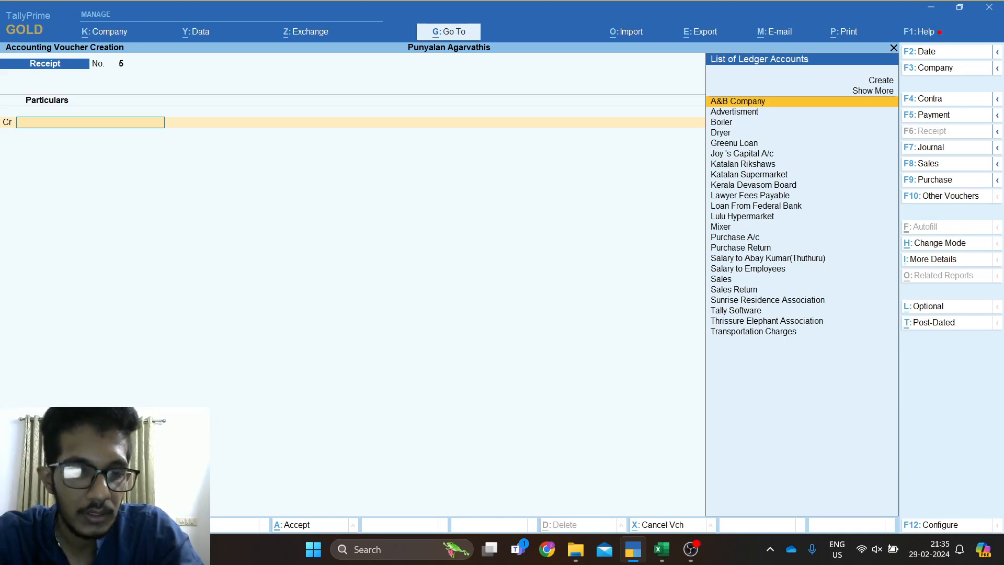
{"action": "key", "text": "F5"}
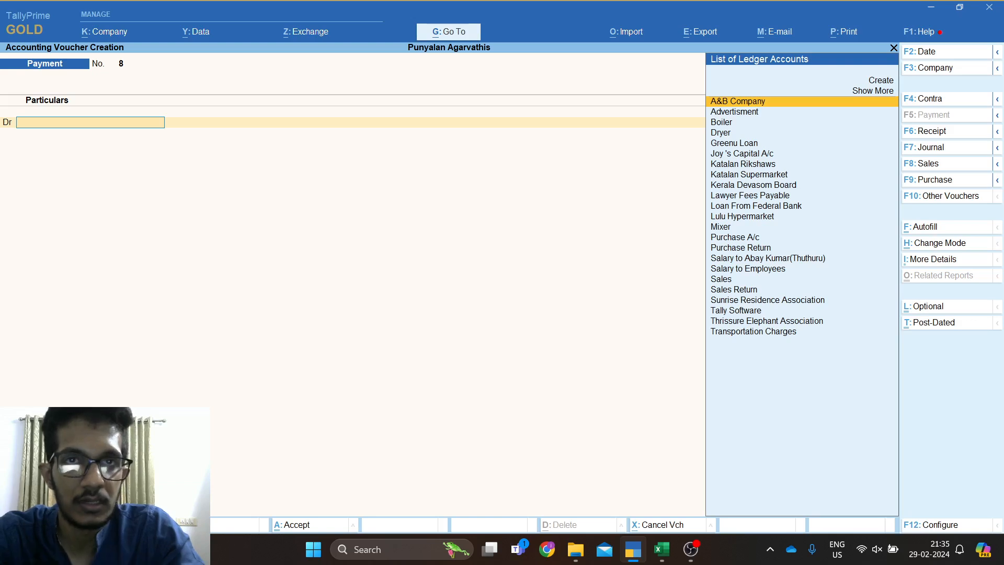
{"action": "key", "text": "F2"}
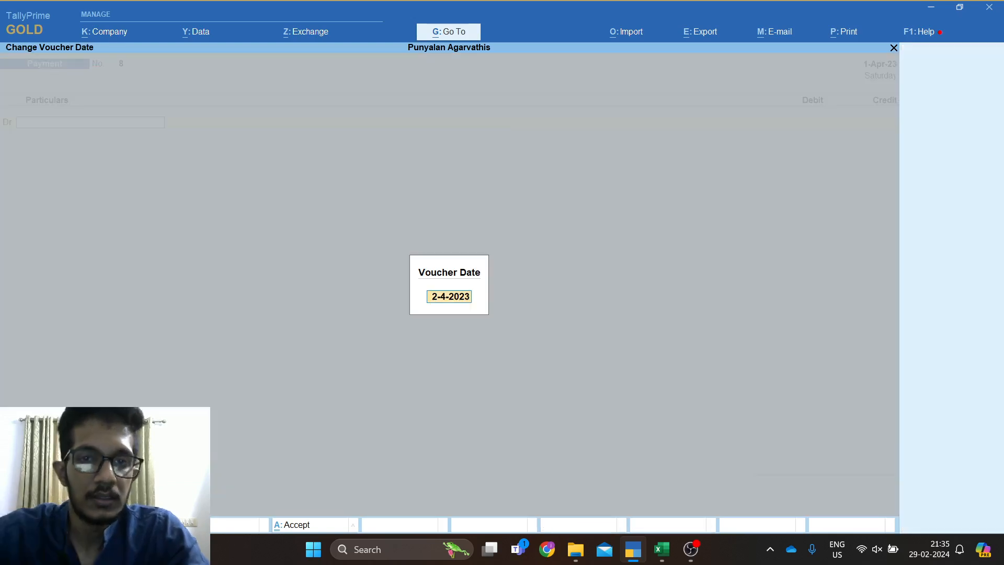
{"action": "key", "text": "Return"}
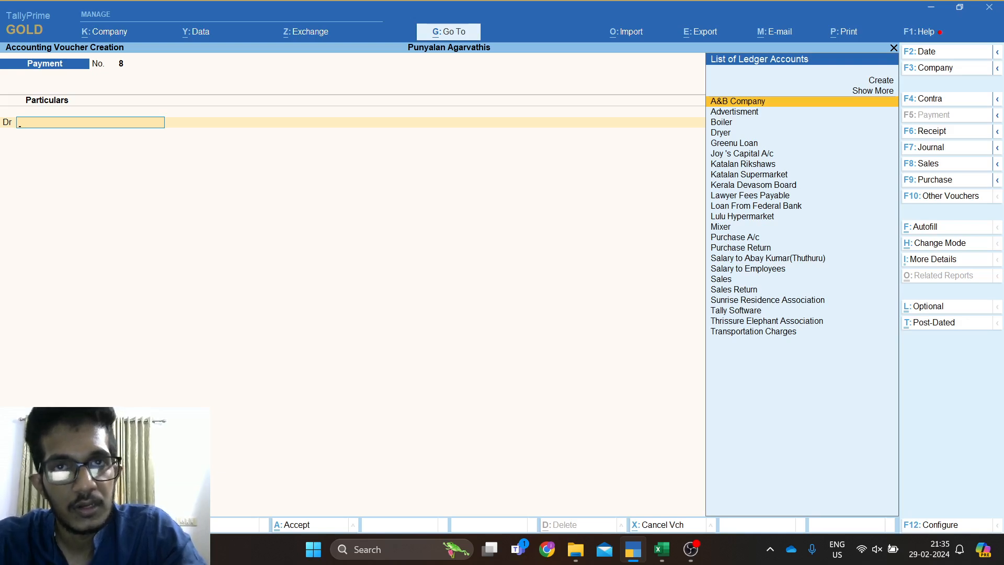
{"action": "type", "text": "Sal"}
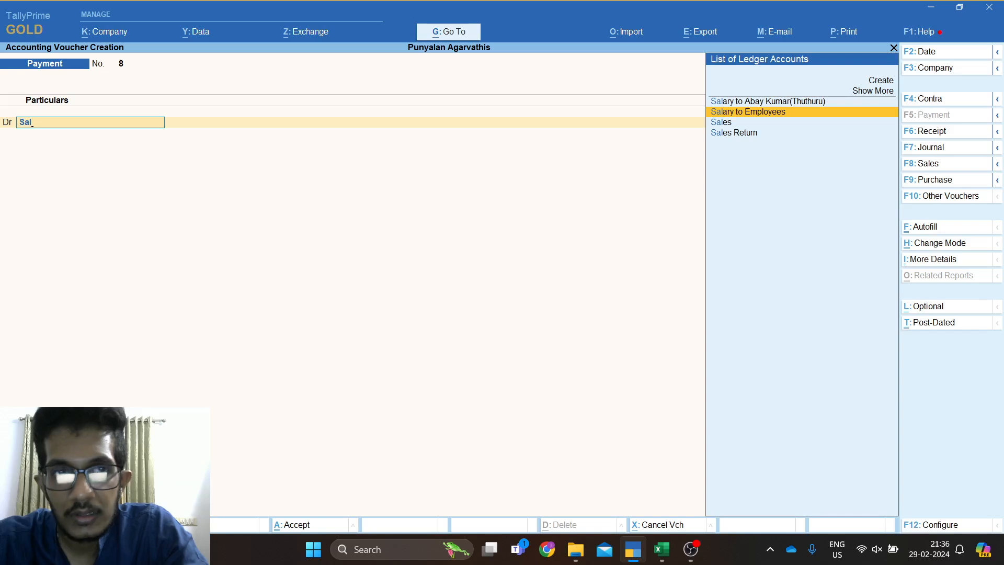
{"action": "key", "text": "BackSpace"}
{"action": "key", "text": "BackSpace"}
{"action": "key", "text": "BackSpace"}
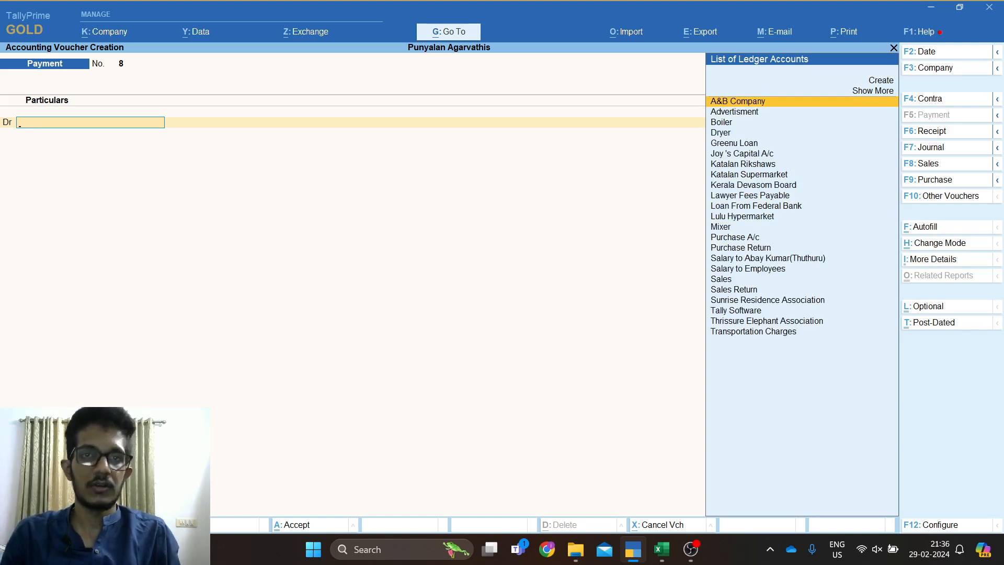
Create a ledger named with the first employee's name followed by "Salary" under Indirect Expenses and use it on the debit line.
{"action": "key", "text": "alt+c"}
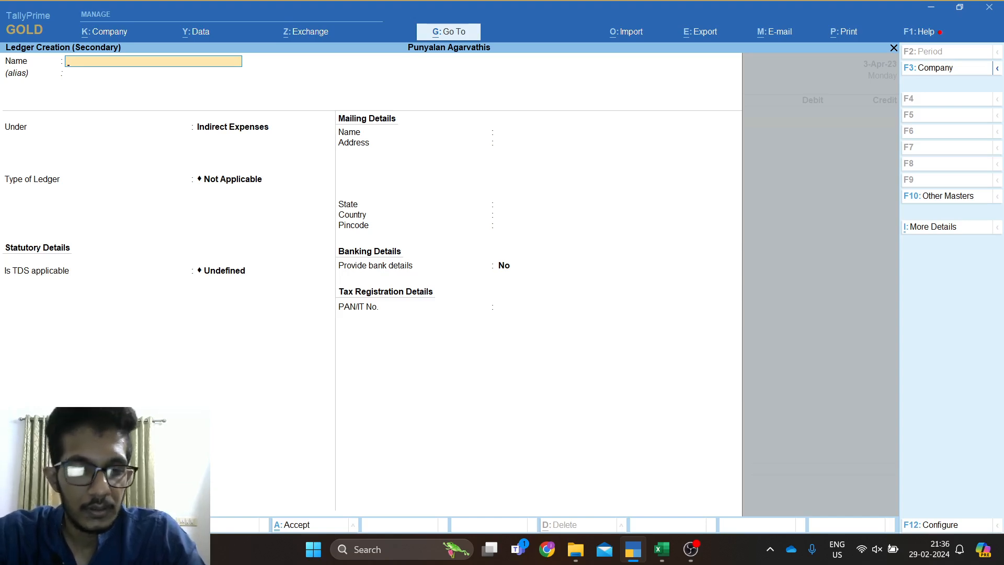
{"action": "type", "text": "Gree"}
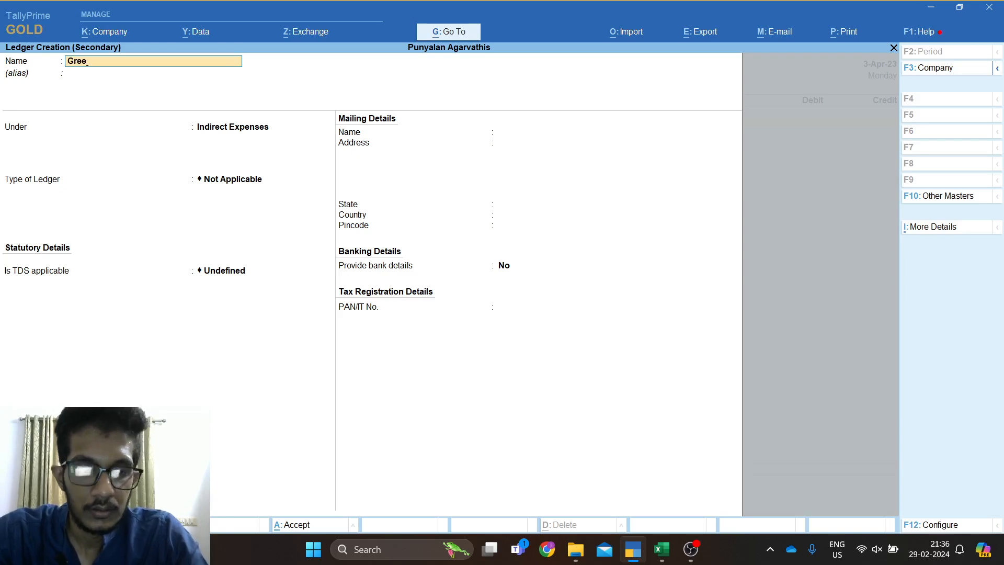
{"action": "type", "text": "nu Salary"}
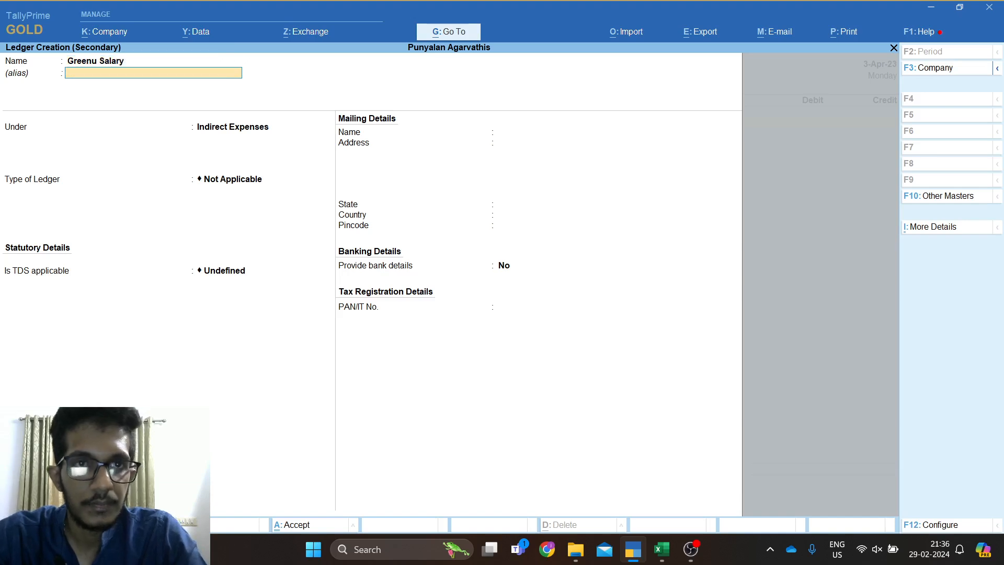
{"action": "key", "text": "Return"}
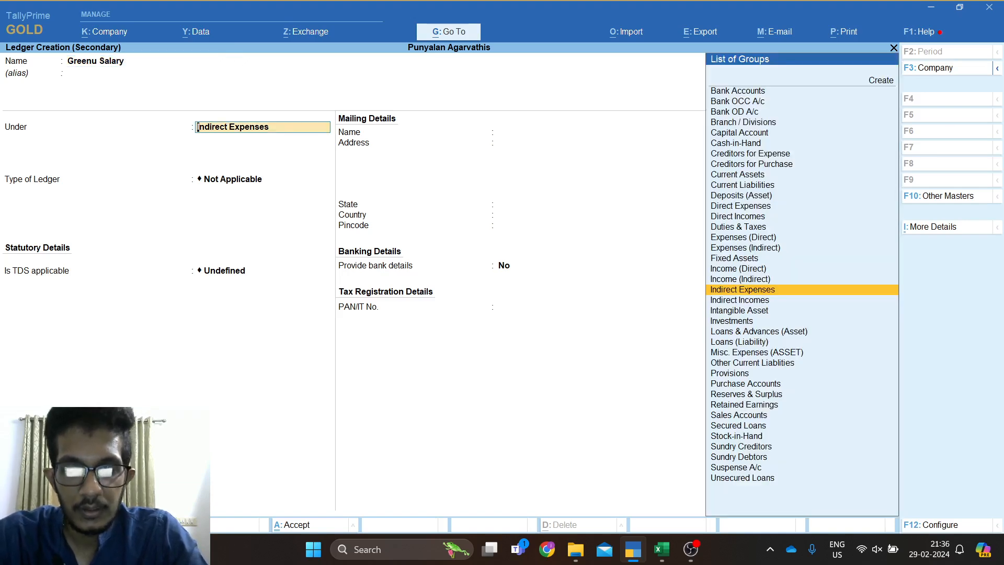
{"action": "key", "text": "Return"}
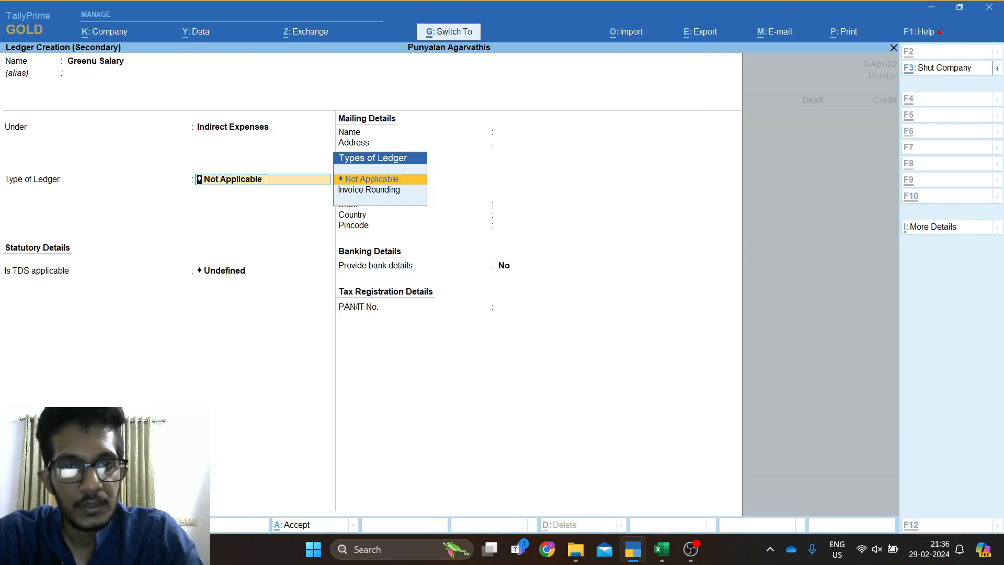
{"action": "key", "text": "ctrl+a"}
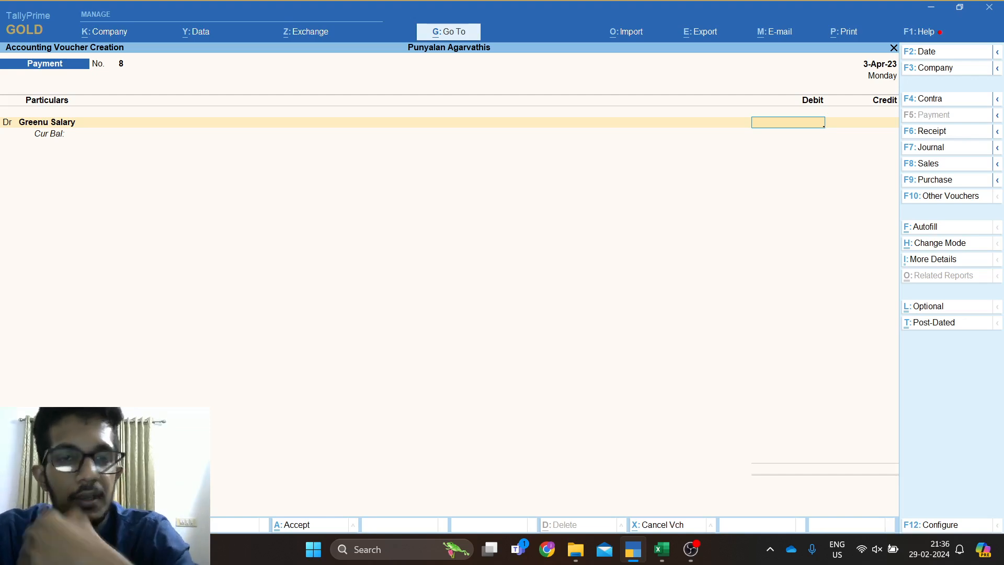
Open the new employee salary ledger for alteration from the debit line and review its fields down to the bank details.
{"action": "key", "text": "BackSpace"}
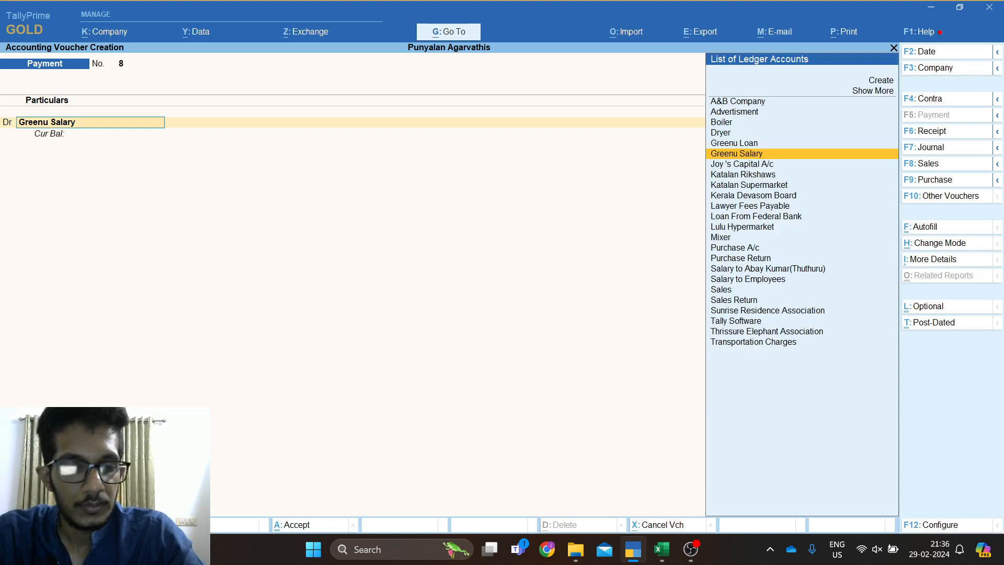
{"action": "key", "text": "ctrl"}
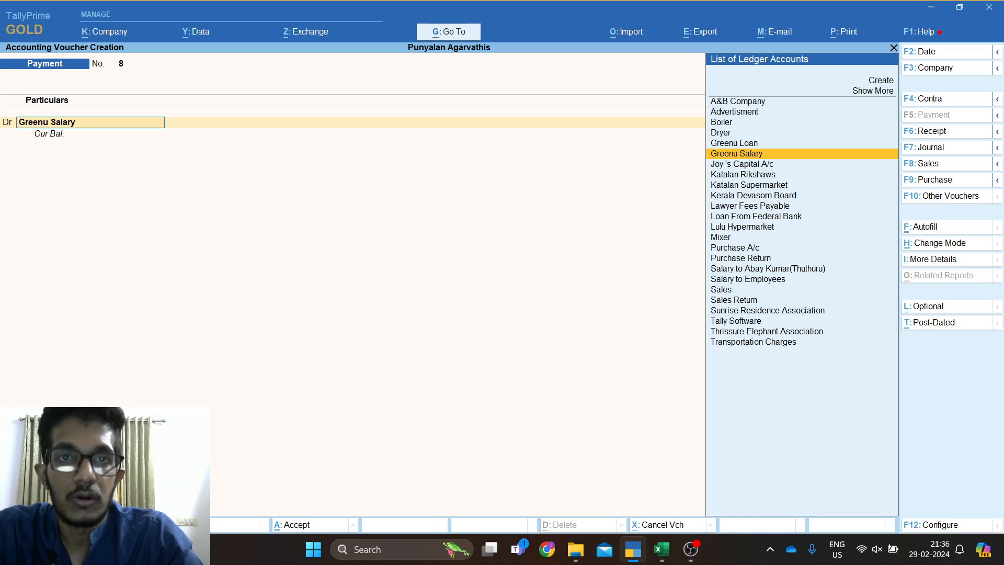
{"action": "key", "text": "ctrl+Return"}
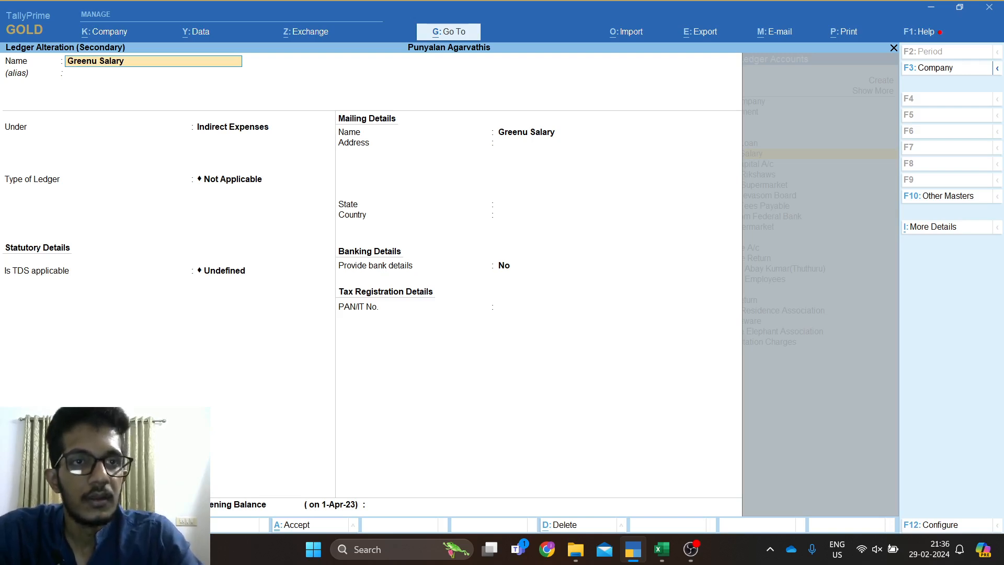
{"action": "key", "text": "Return"}
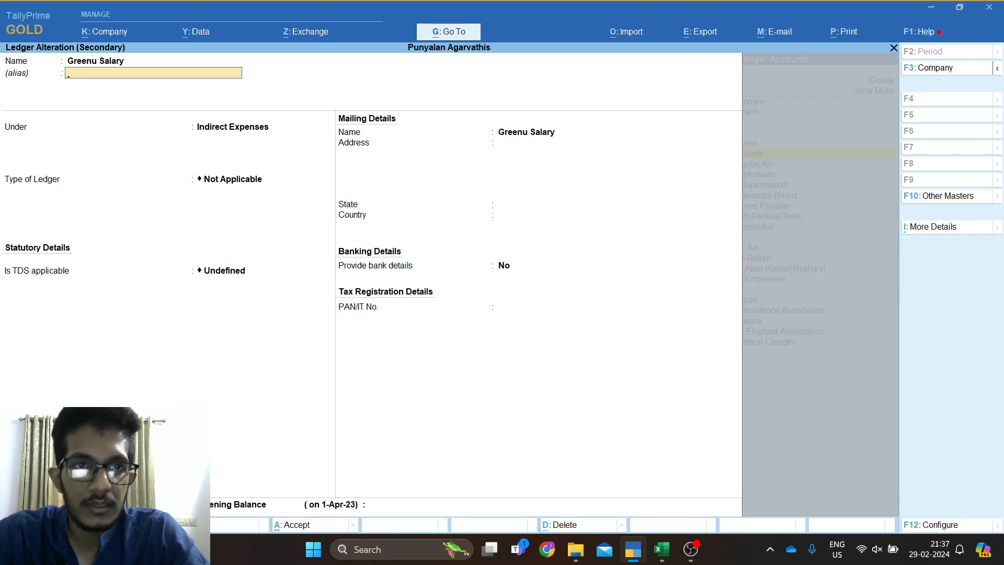
{"action": "key", "text": "Return"}
{"action": "key", "text": "Return"}
{"action": "key", "text": "Return"}
{"action": "key", "text": "Return"}
{"action": "key", "text": "Return"}
{"action": "key", "text": "Return"}
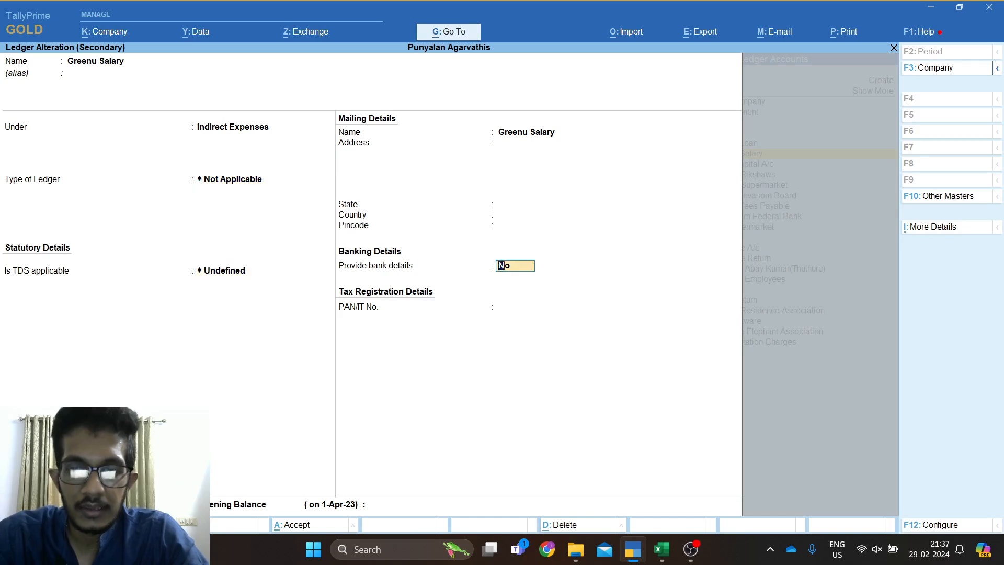
Change the ending of the ledger's name to "Salarys" and save the altered ledger.
{"action": "key", "text": "BackSpace"}
{"action": "key", "text": "BackSpace"}
{"action": "key", "text": "BackSpace"}
{"action": "key", "text": "BackSpace"}
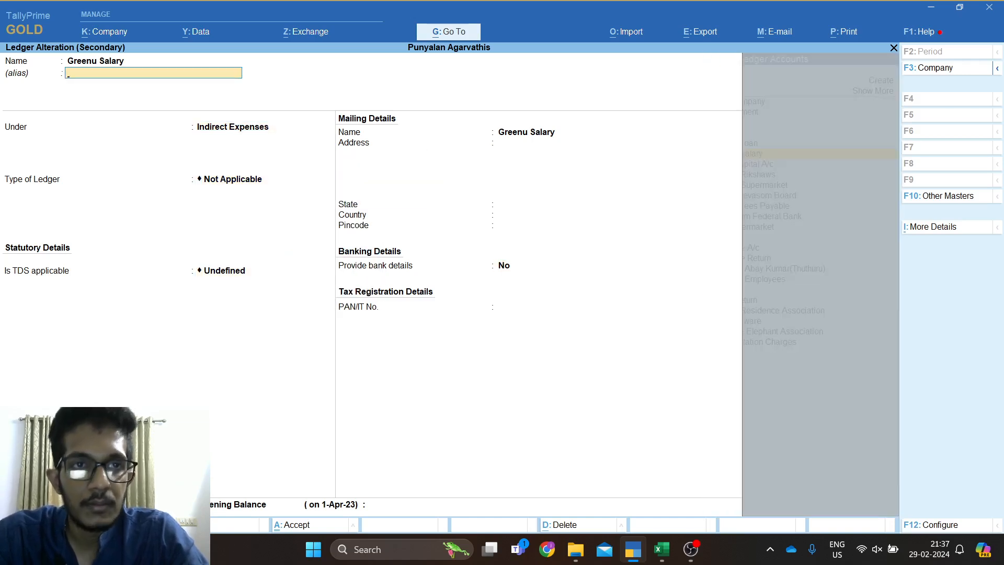
{"action": "key", "text": "BackSpace"}
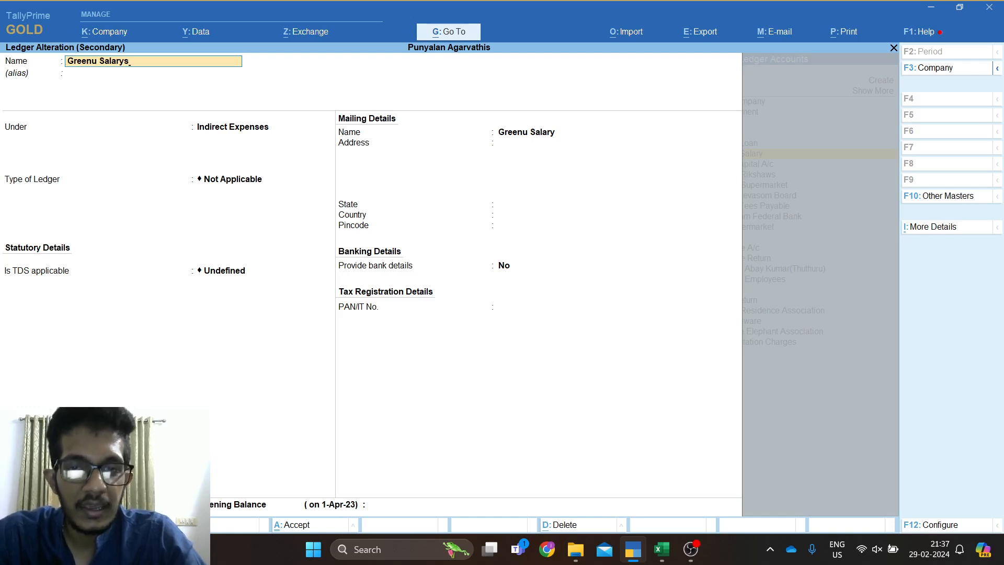
{"action": "key", "text": "ctrl"}
{"action": "key", "text": "ctrl+a"}
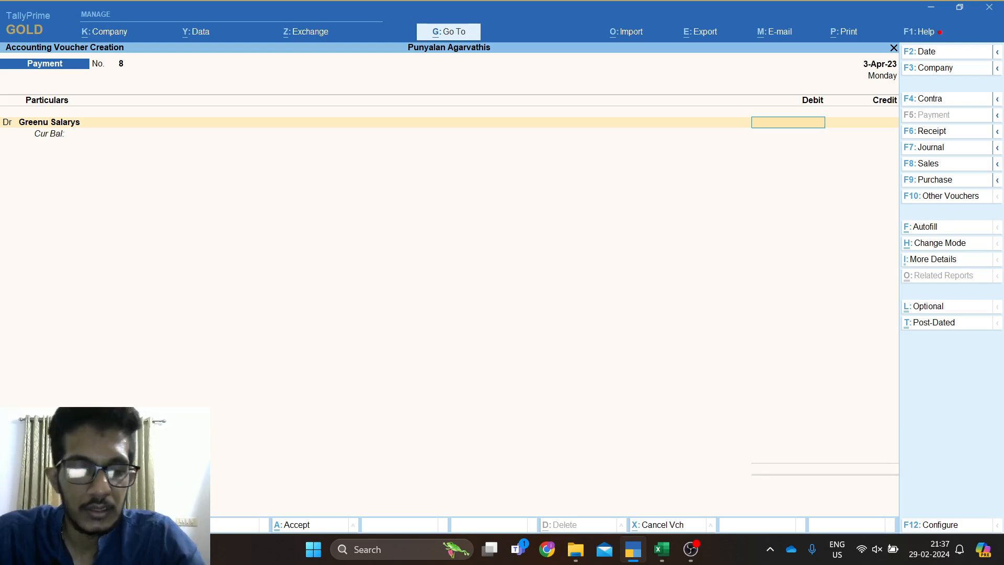
Check the first employee's salary in Practical Questions.xlsx in Excel, then return to TallyPrime and debit 30000 to that employee's salary ledger.
{"action": "key", "text": "alt+Tab"}
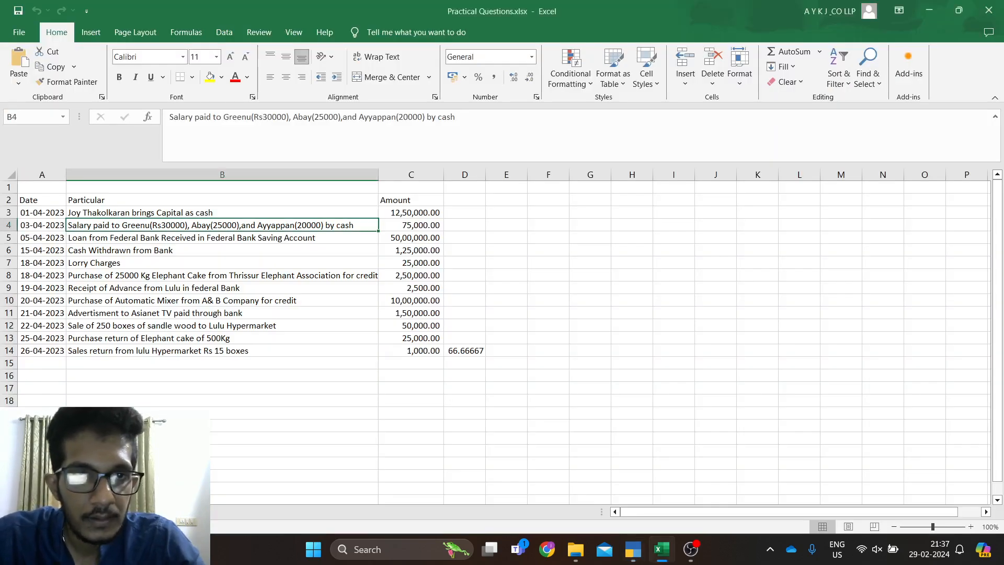
{"action": "key", "text": "alt+Tab"}
{"action": "type", "text": "30000"}
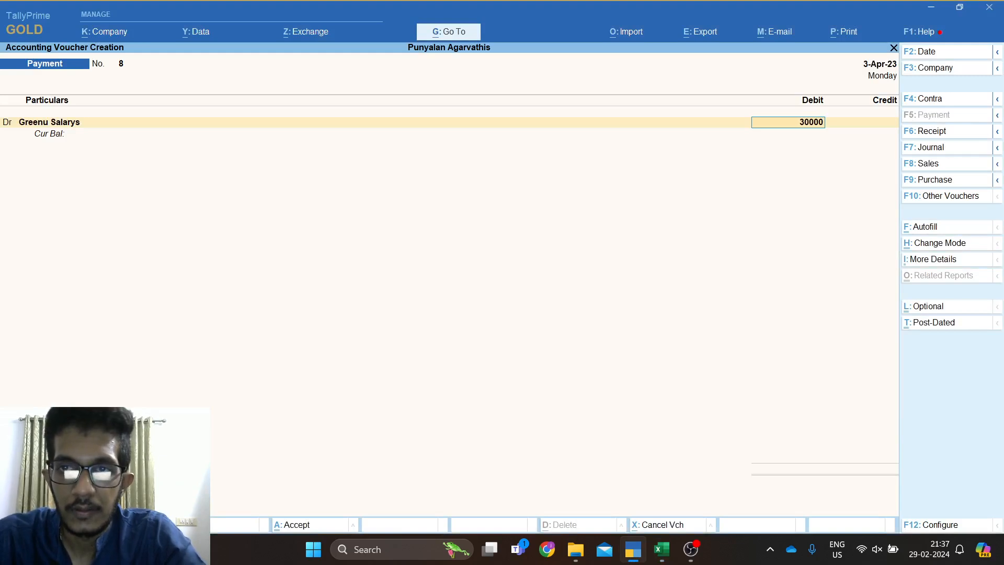
{"action": "key", "text": "Return"}
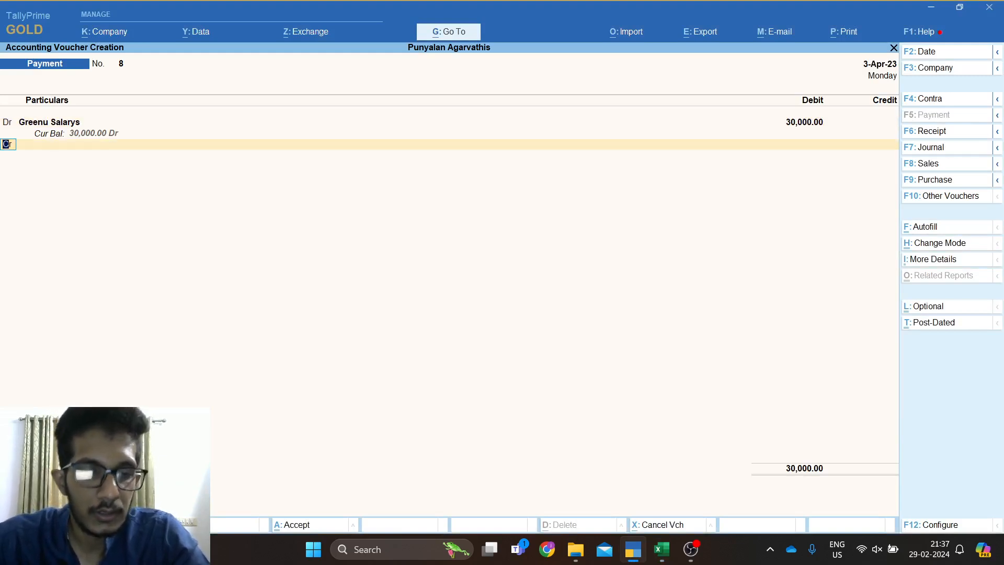
Check the second employee in Excel, then add a debit line in TallyPrime with a new Indirect Expenses ledger named for that employee's "Salary".
{"action": "key", "text": "alt+Tab"}
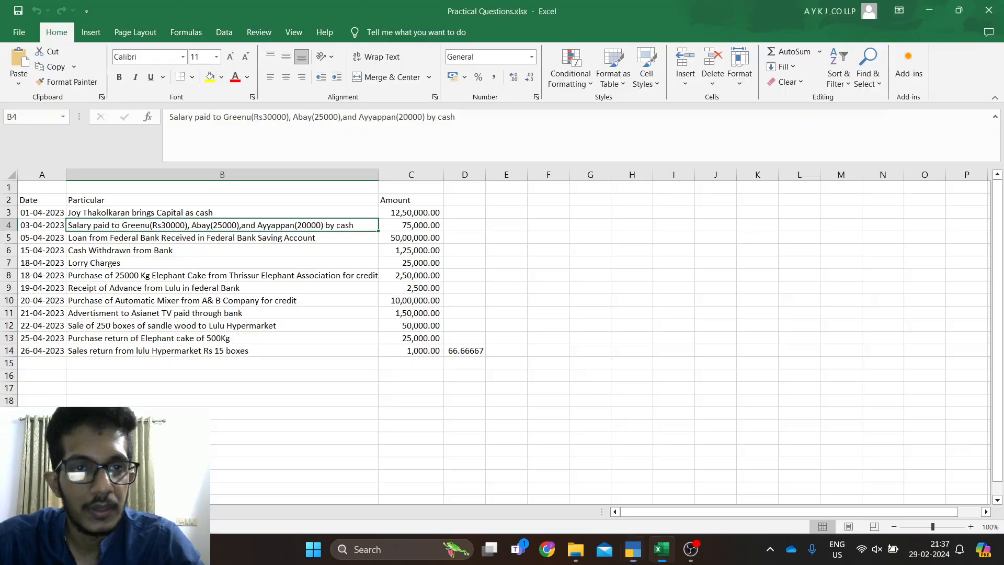
{"action": "key", "text": "alt+Tab"}
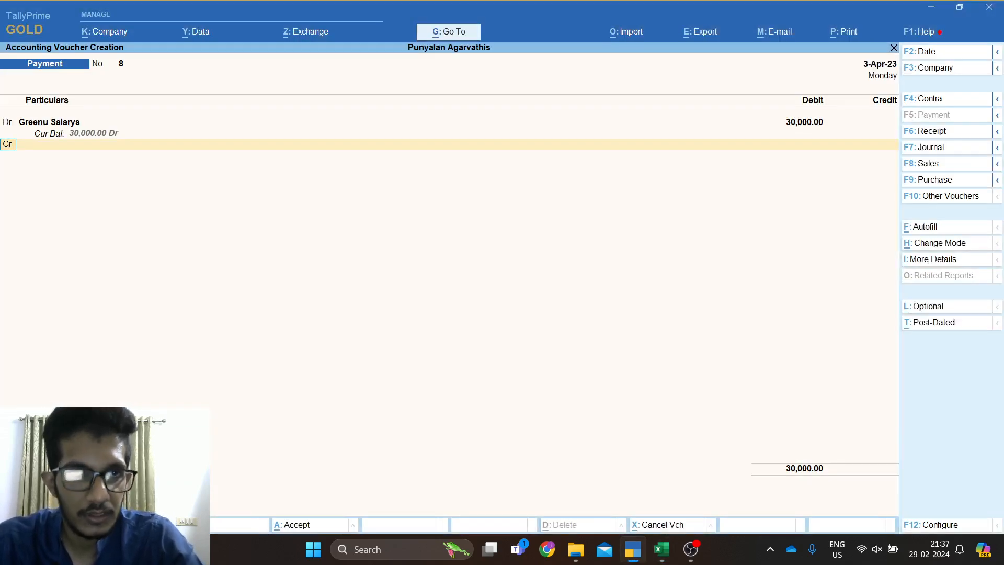
{"action": "type", "text": "dr"}
{"action": "key", "text": "Return"}
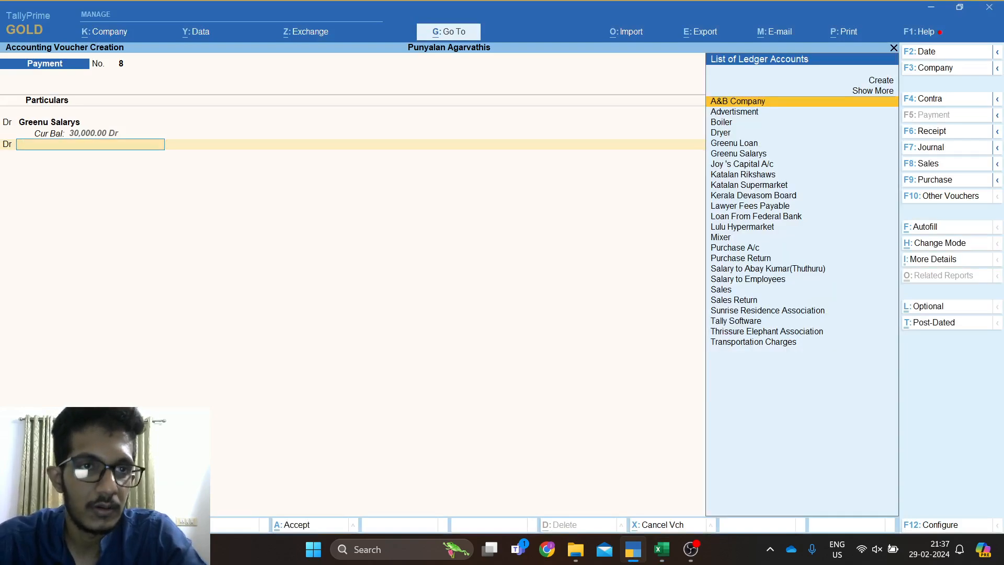
{"action": "key", "text": "alt+c"}
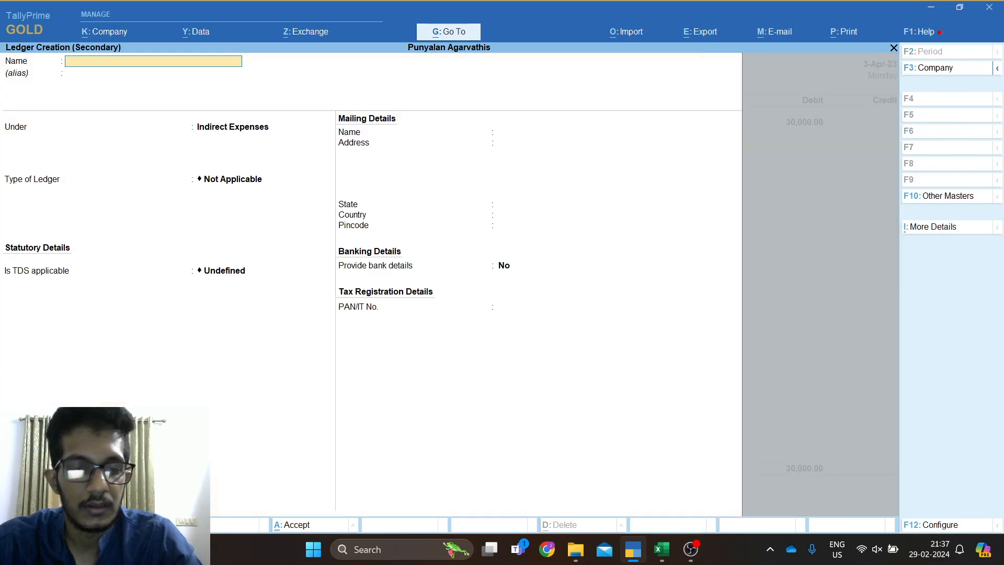
{"action": "type", "text": "Abhay"}
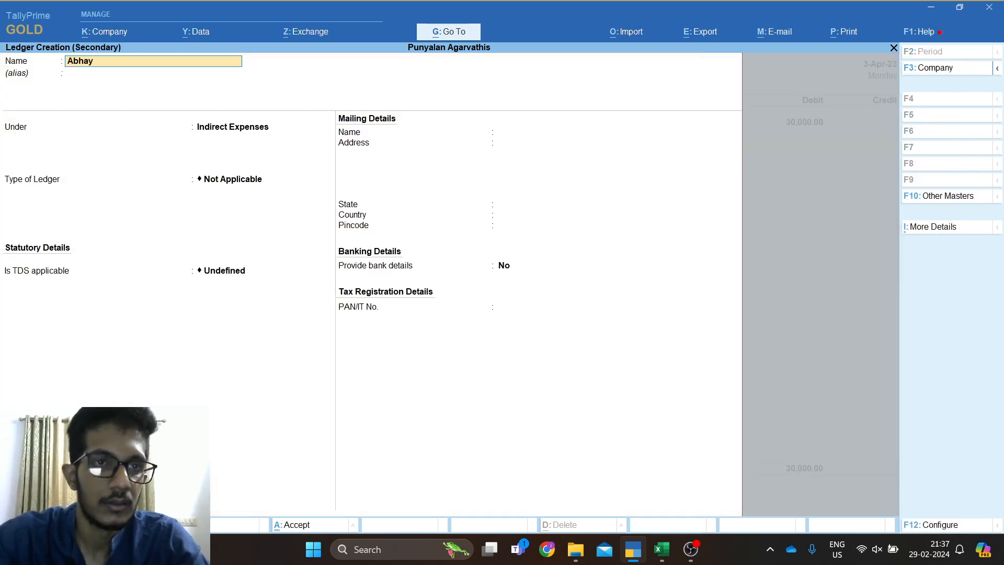
{"action": "type", "text": " Sala"}
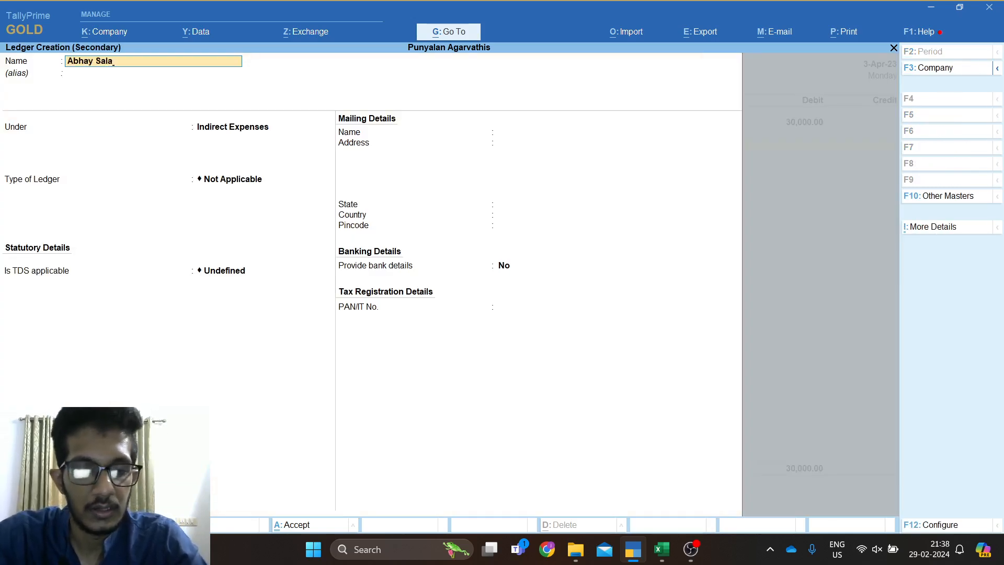
{"action": "type", "text": "ry"}
{"action": "key", "text": "Return"}
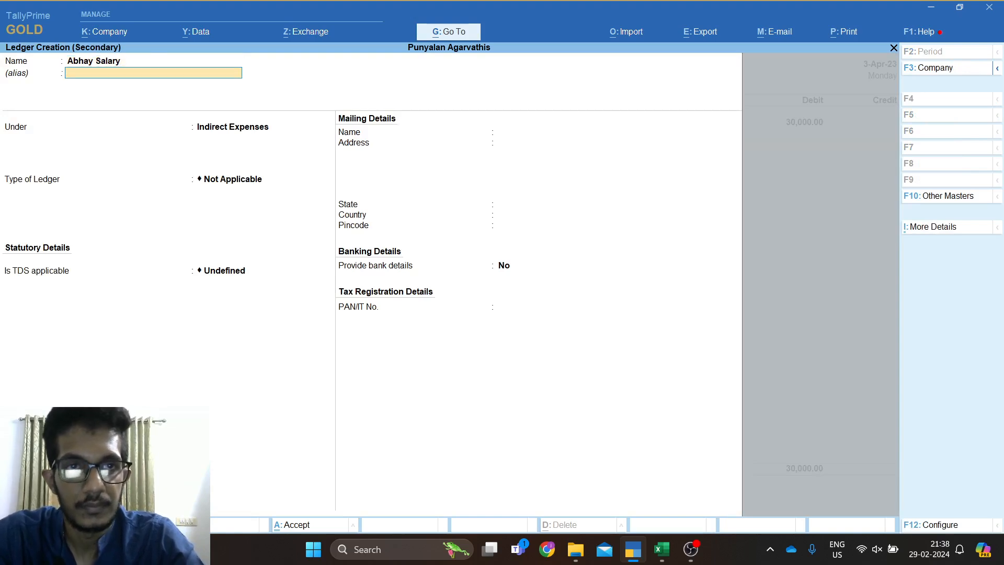
{"action": "key", "text": "ctrl+a"}
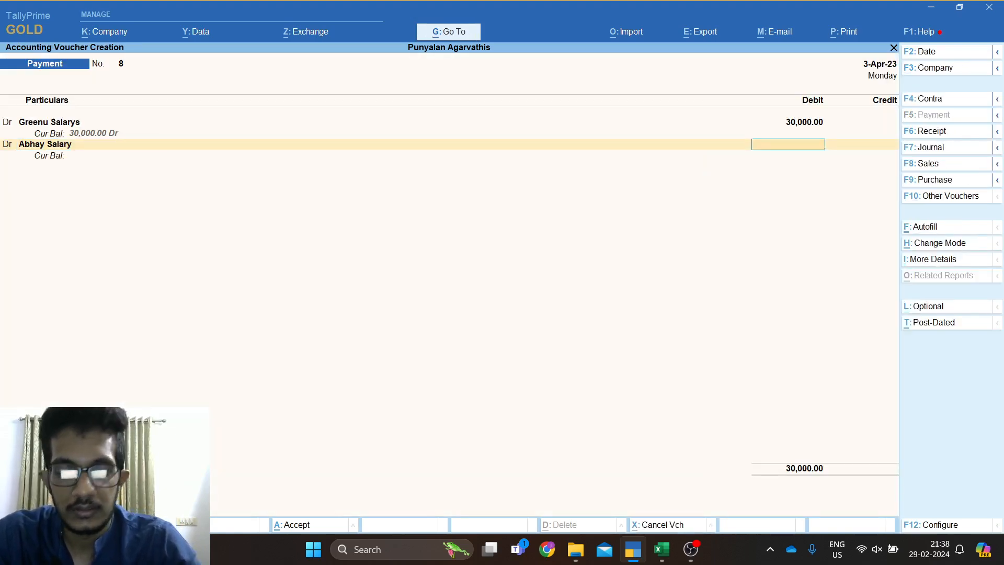
Check the second employee's salary in the Excel sheet and enter a debit of 25000 for that employee's ledger in TallyPrime.
{"action": "key", "text": "alt+Tab"}
{"action": "key", "text": "alt+Tab"}
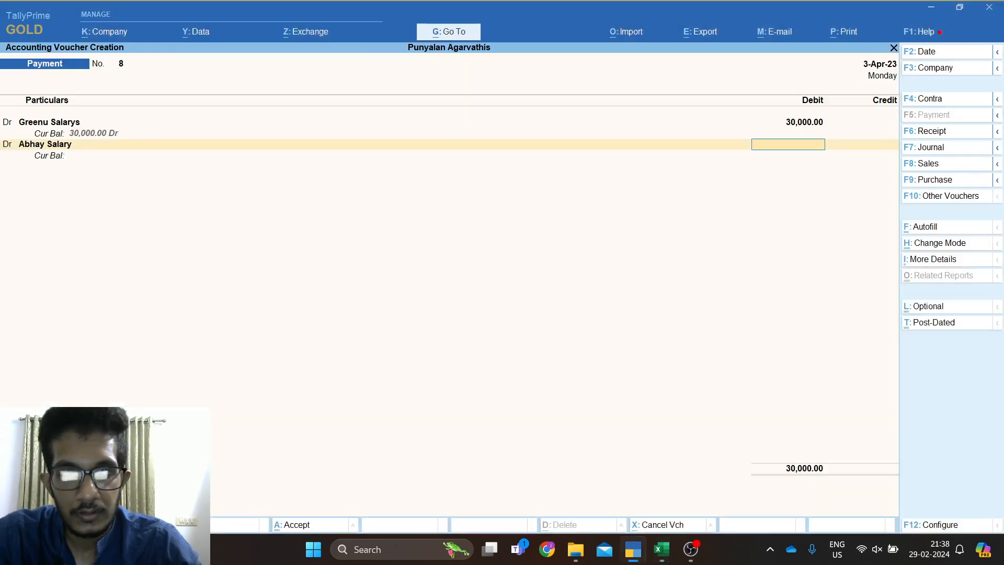
{"action": "key", "text": "alt+Tab"}
{"action": "key", "text": "alt+Tab"}
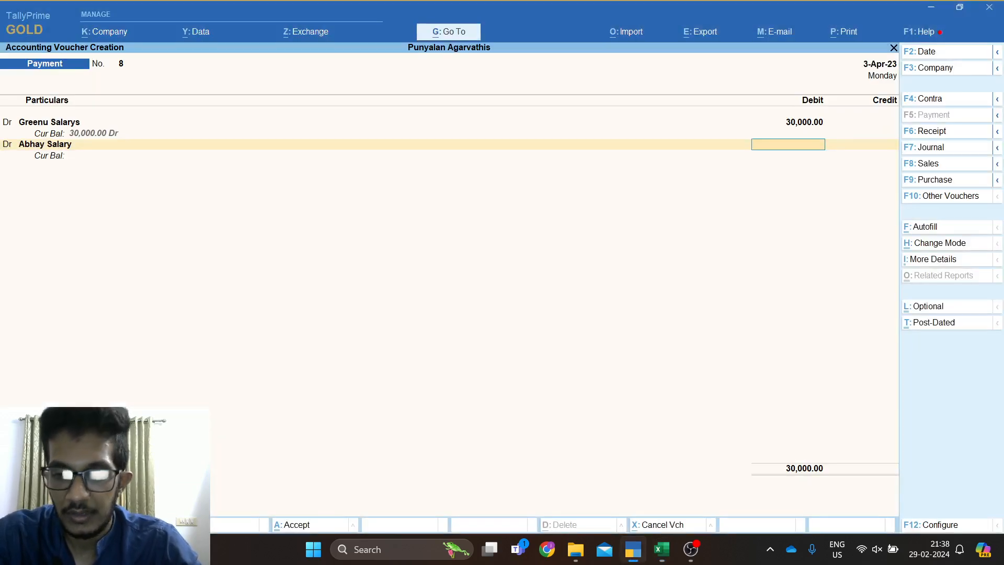
{"action": "type", "text": "25000"}
{"action": "key", "text": "Return"}
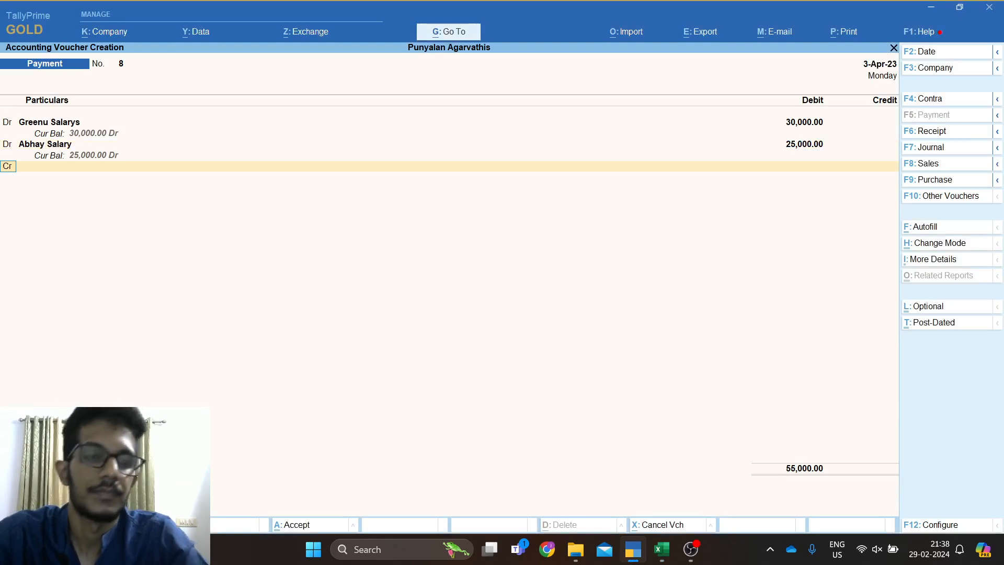
Add a third debit line with a new Indirect Expenses ledger named for the third employee's "Salary" and debit it 20000.
{"action": "key", "text": "d"}
{"action": "key", "text": "Return"}
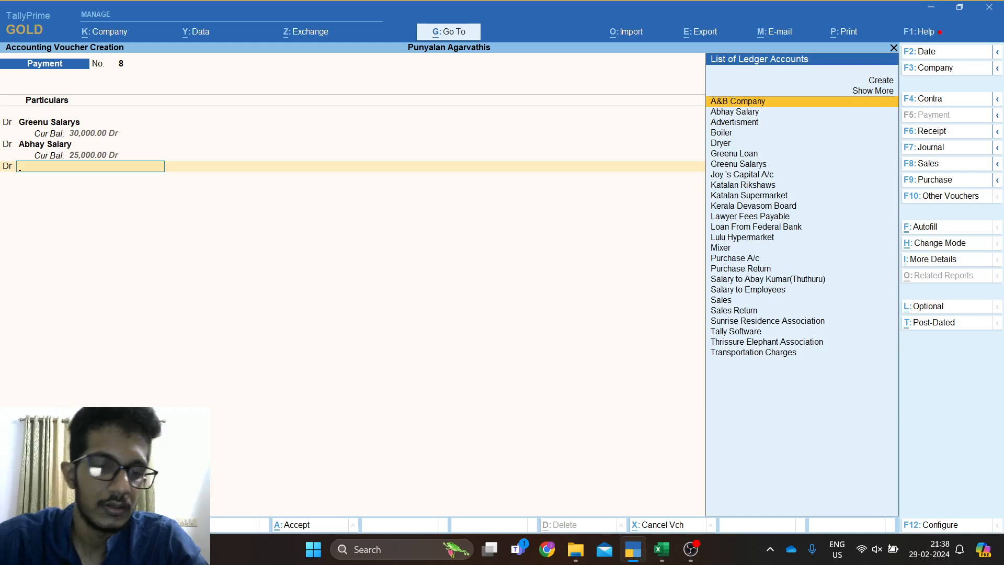
{"action": "key", "text": "alt+c"}
{"action": "type", "text": "Ayya"}
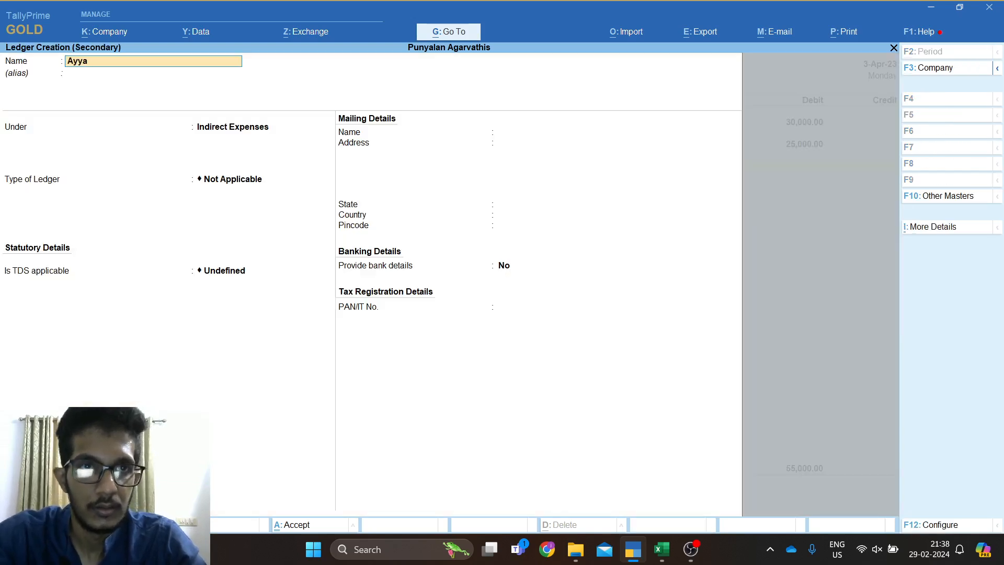
{"action": "type", "text": "ppan"}
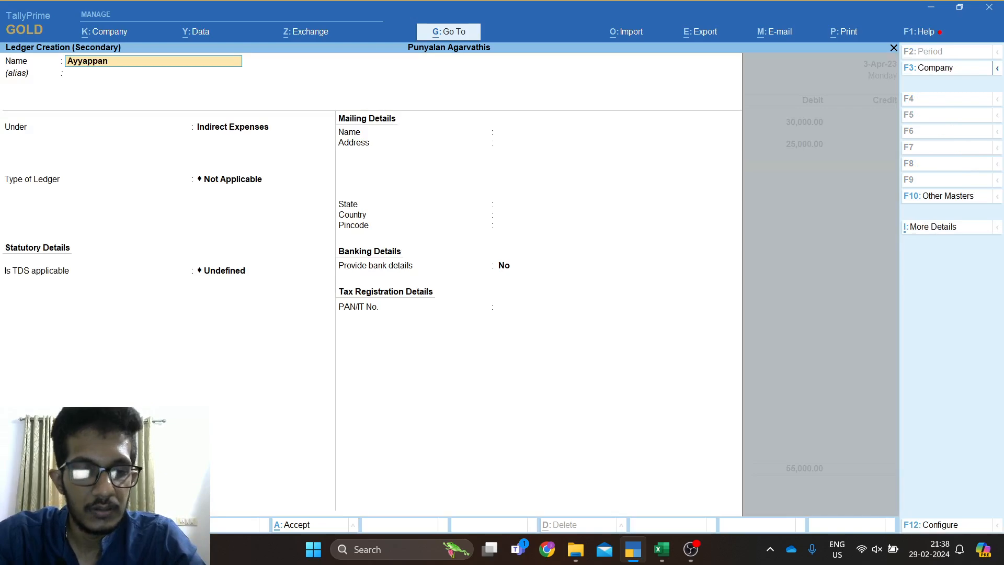
{"action": "type", "text": " Salary"}
{"action": "key", "text": "Return"}
{"action": "key", "text": "Return"}
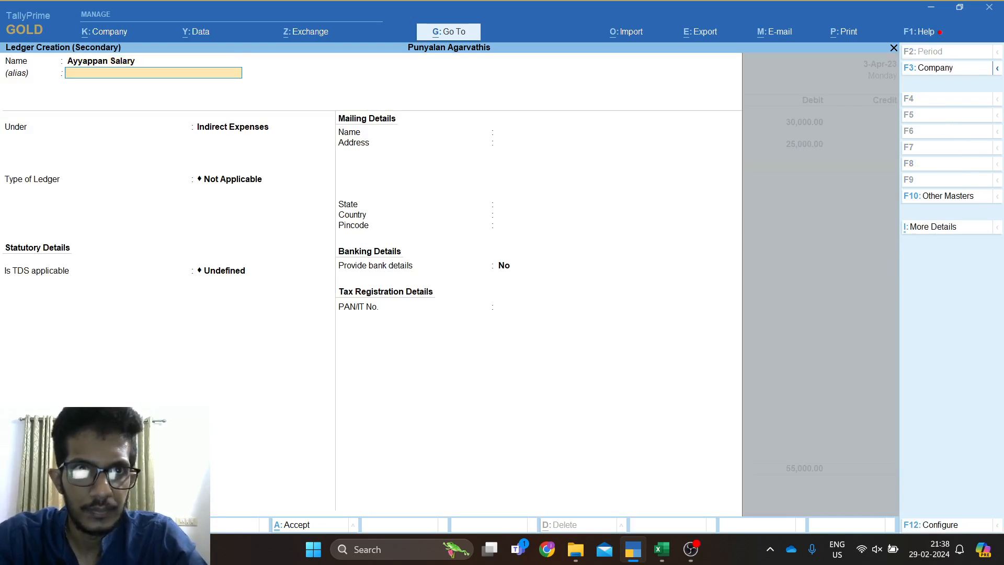
{"action": "key", "text": "ctrl+a"}
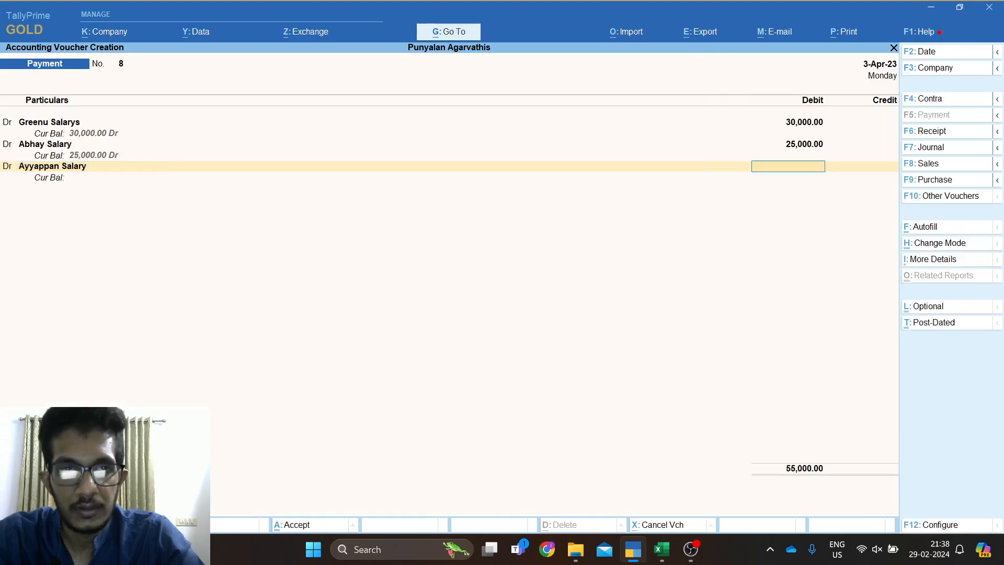
{"action": "type", "text": "20000"}
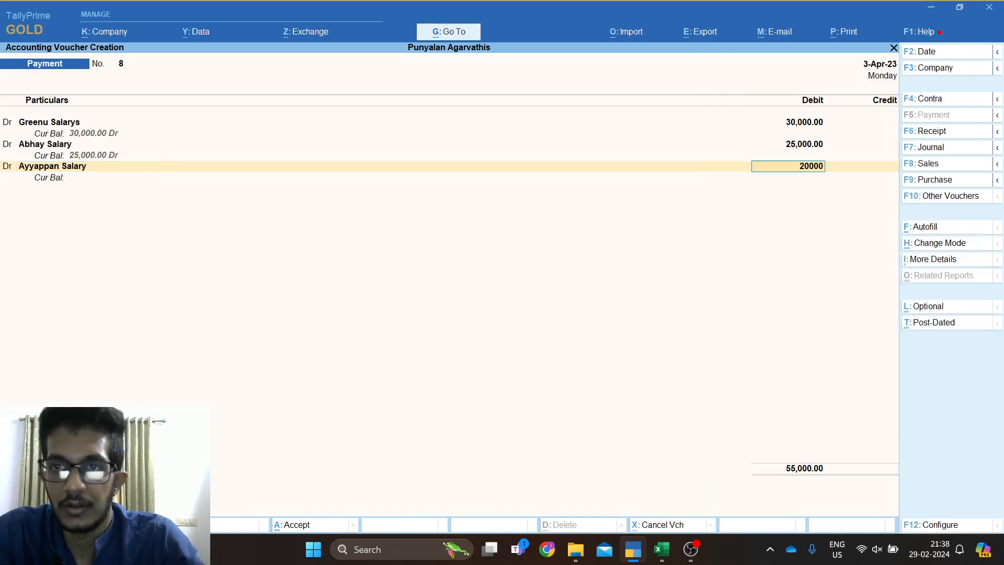
{"action": "key", "text": "Return"}
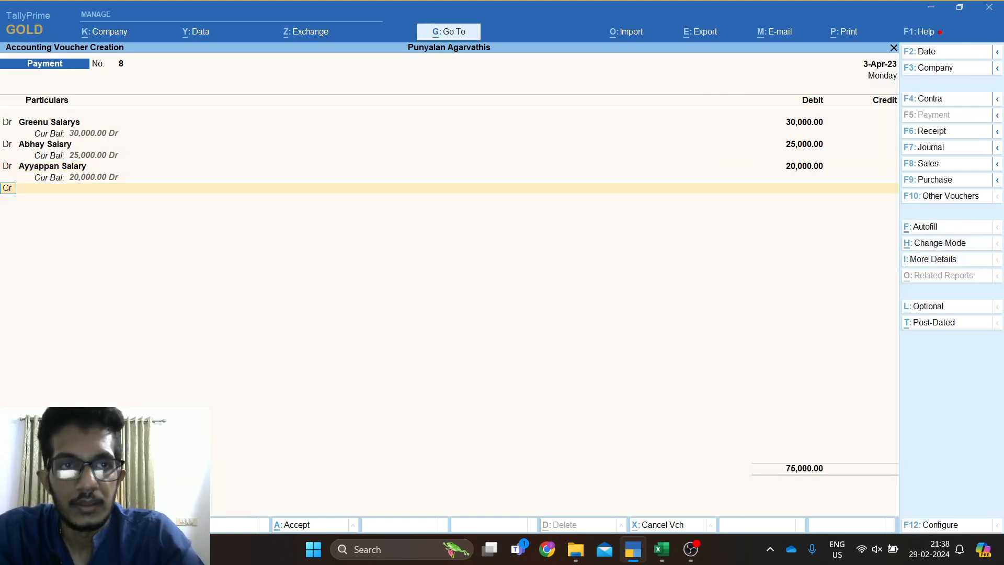
Credit Cash 75,000 in the salary payment voucher, checking the amount in the Excel sheet, and save the voucher.
{"action": "key", "text": "Return"}
{"action": "type", "text": "Cas"}
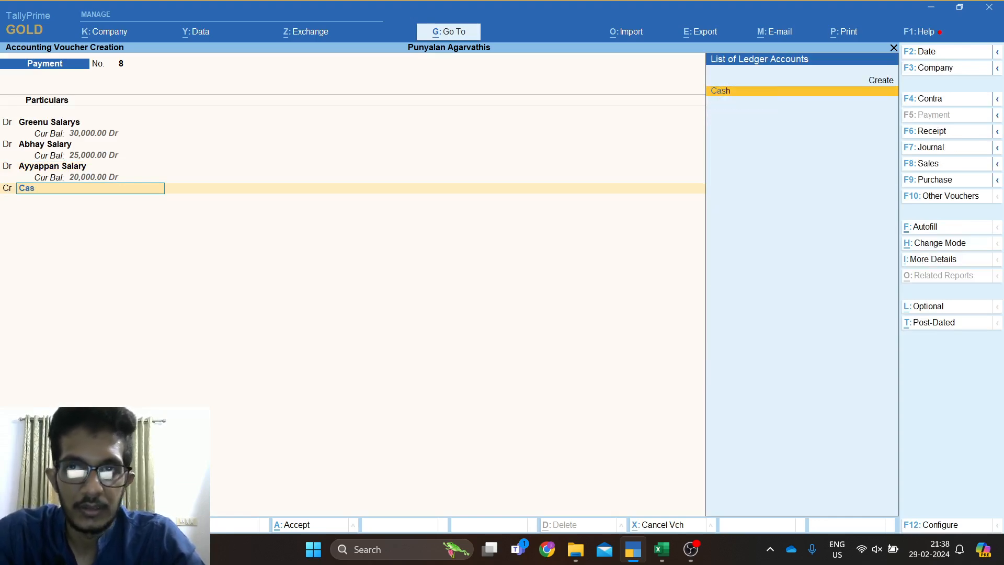
{"action": "key", "text": "Return"}
{"action": "key", "text": "alt+Tab"}
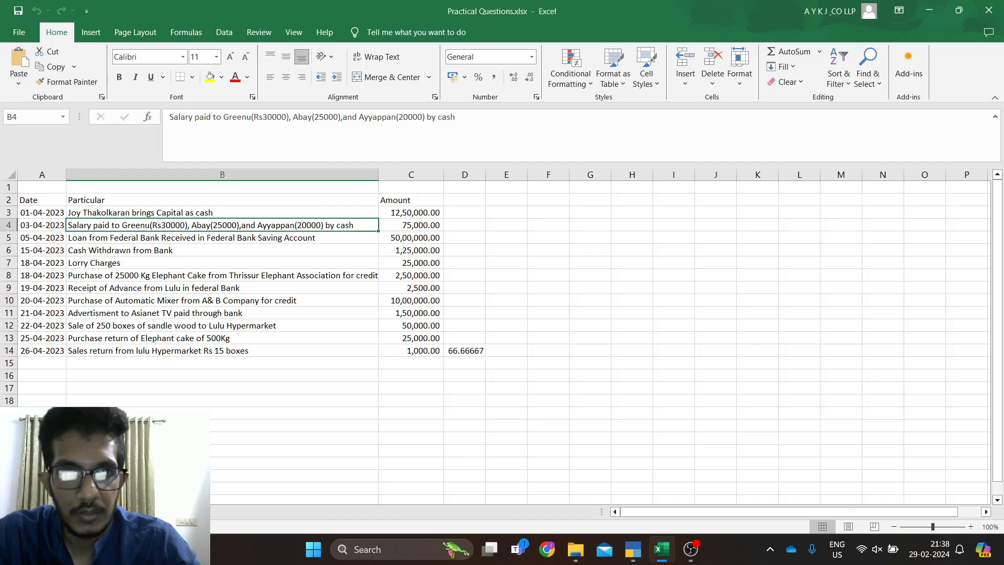
{"action": "key", "text": "Right"}
{"action": "key", "text": "alt+Tab"}
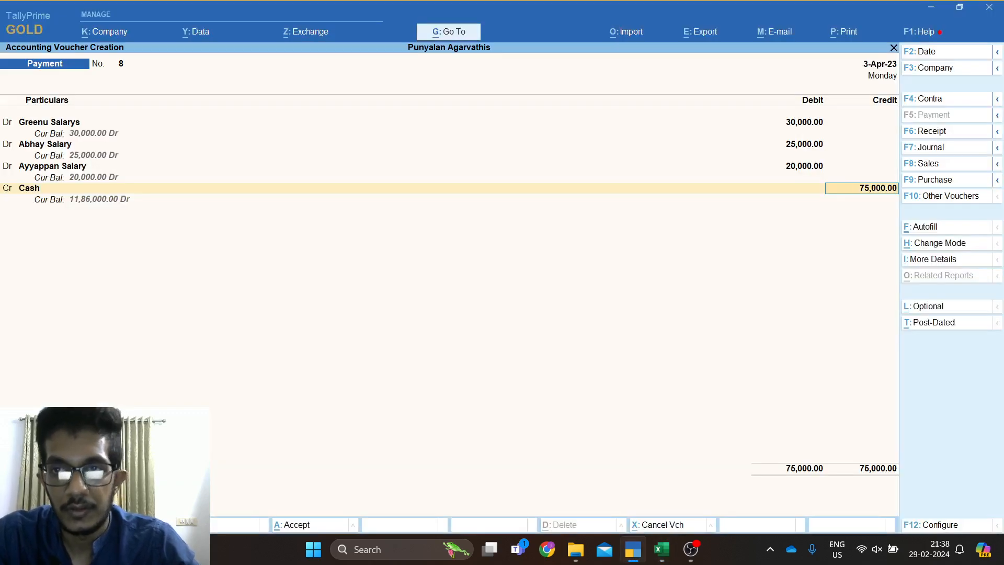
{"action": "key", "text": "Return"}
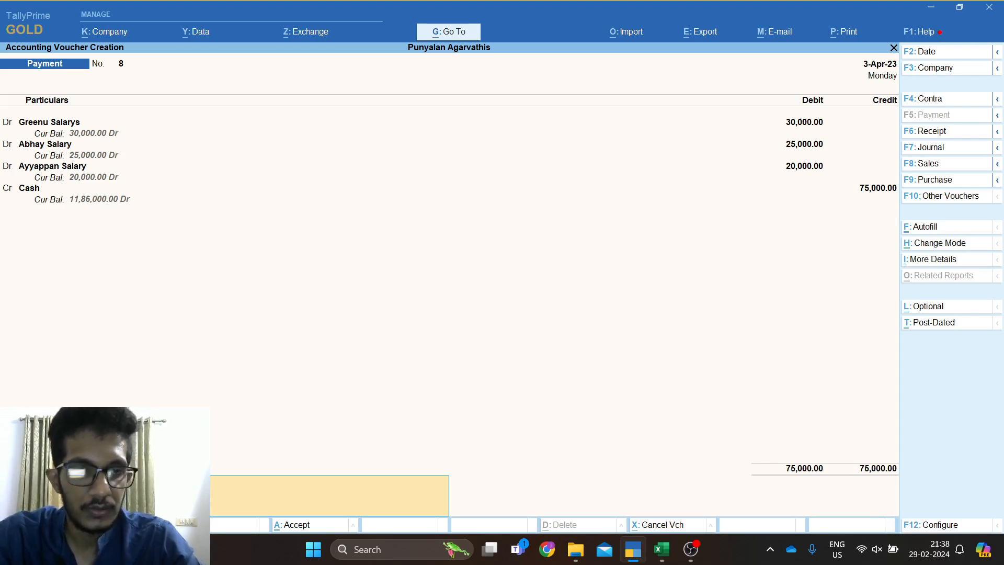
{"action": "key", "text": "ctrl"}
{"action": "key", "text": "ctrl+a"}
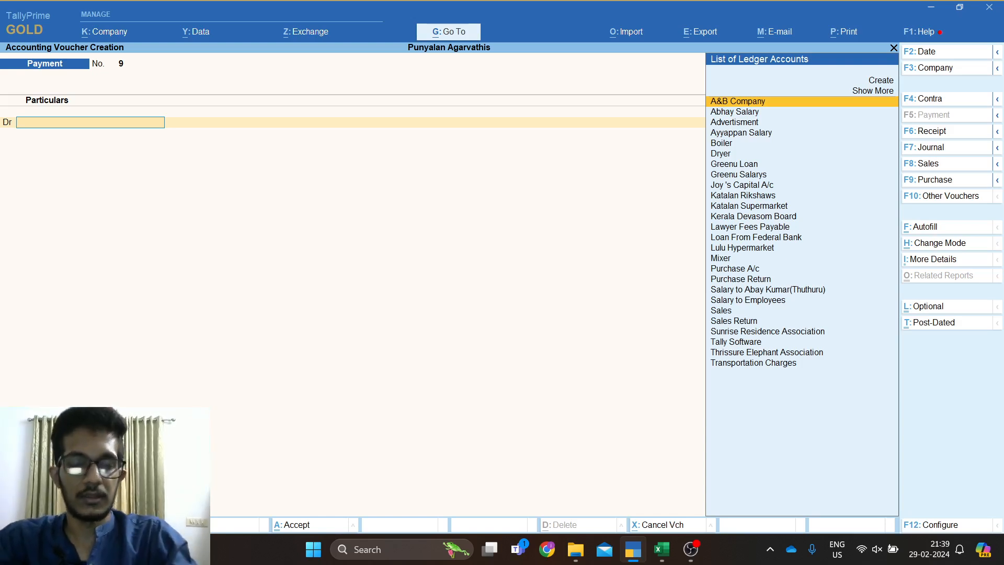
Switch to Excel, highlight the 05-04-2023 row for the Federal Bank loan to read it, and return to TallyPrime.
{"action": "key", "text": "alt+Tab"}
{"action": "key", "text": "Down"}
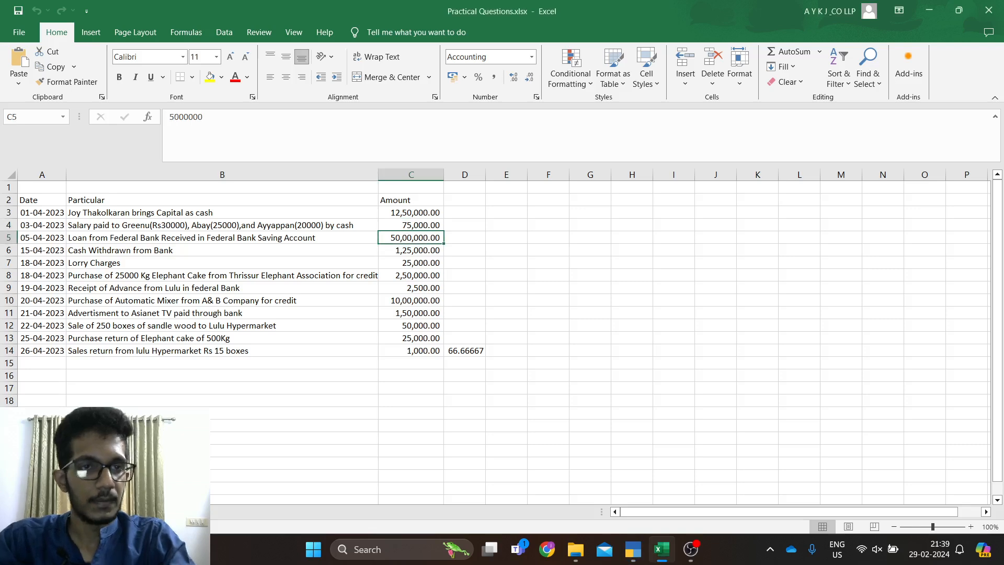
{"action": "key", "text": "shift+space"}
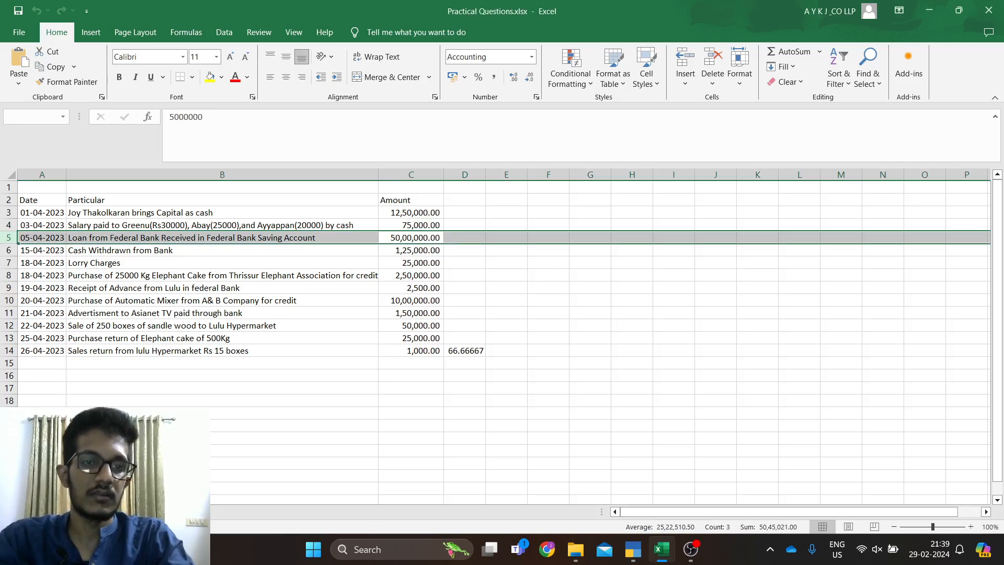
{"action": "key", "text": "alt+Tab"}
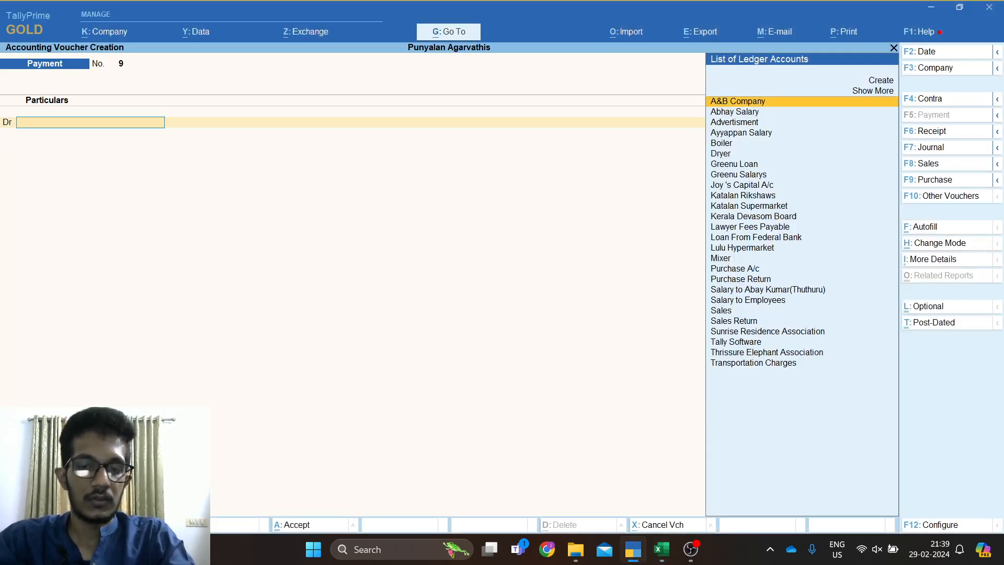
{"action": "type", "text": "Lo"}
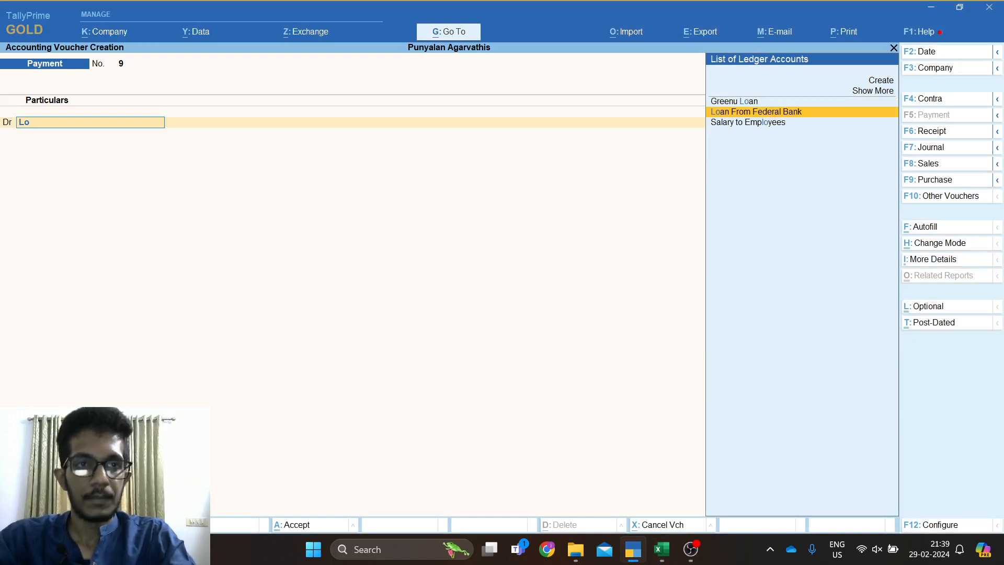
{"action": "key", "text": "BackSpace"}
{"action": "key", "text": "BackSpace"}
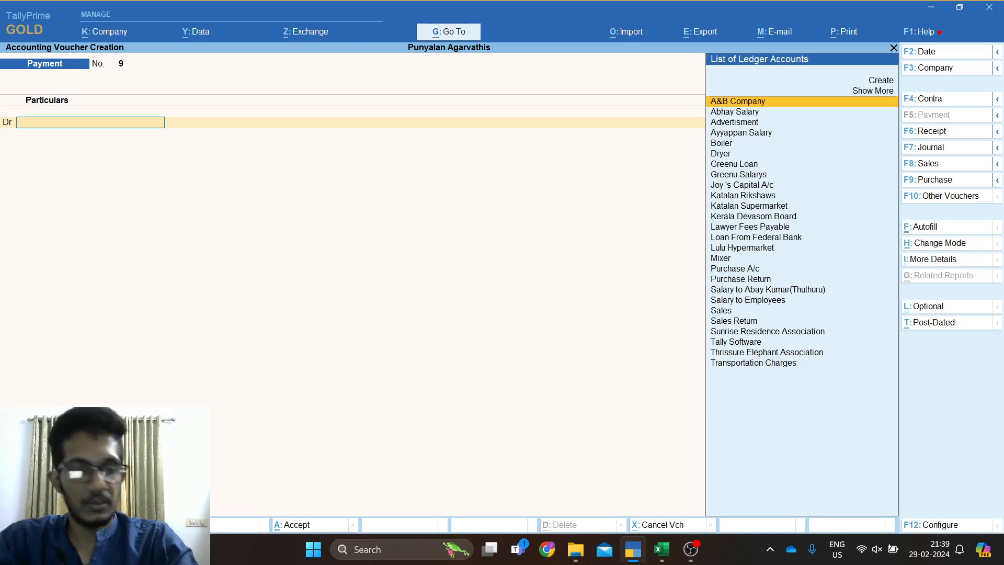
Start a Receipt voucher, check the loan's date in Excel, and set the voucher date in TallyPrime to 5-Apr-23.
{"action": "key", "text": "F6"}
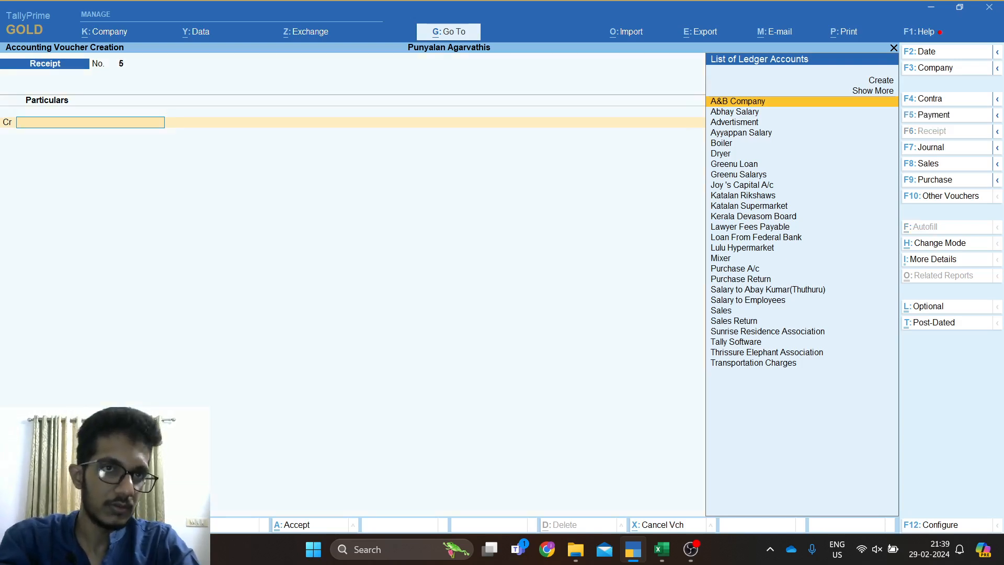
{"action": "key", "text": "alt+Tab"}
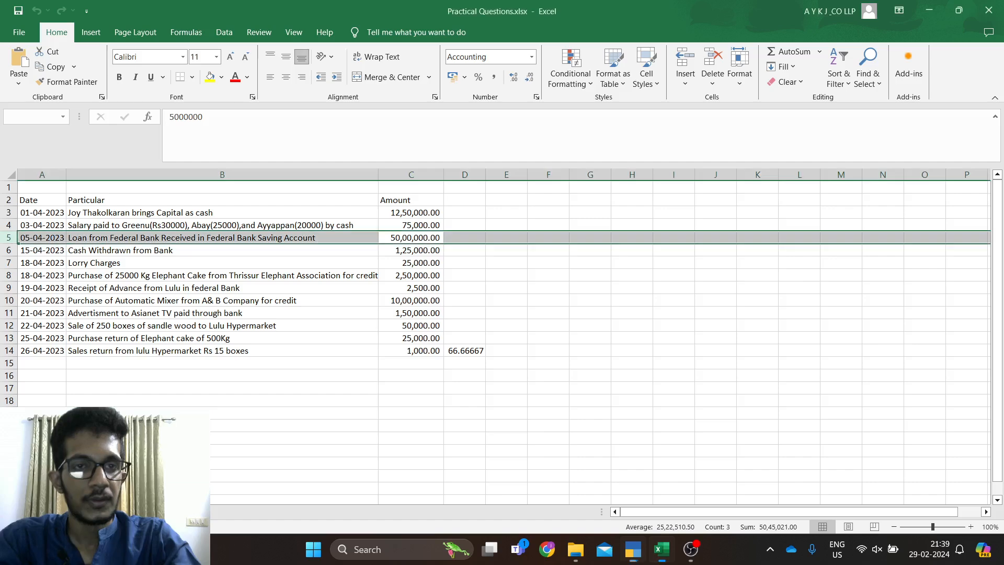
{"action": "key", "text": "alt+Tab"}
{"action": "key", "text": "F2"}
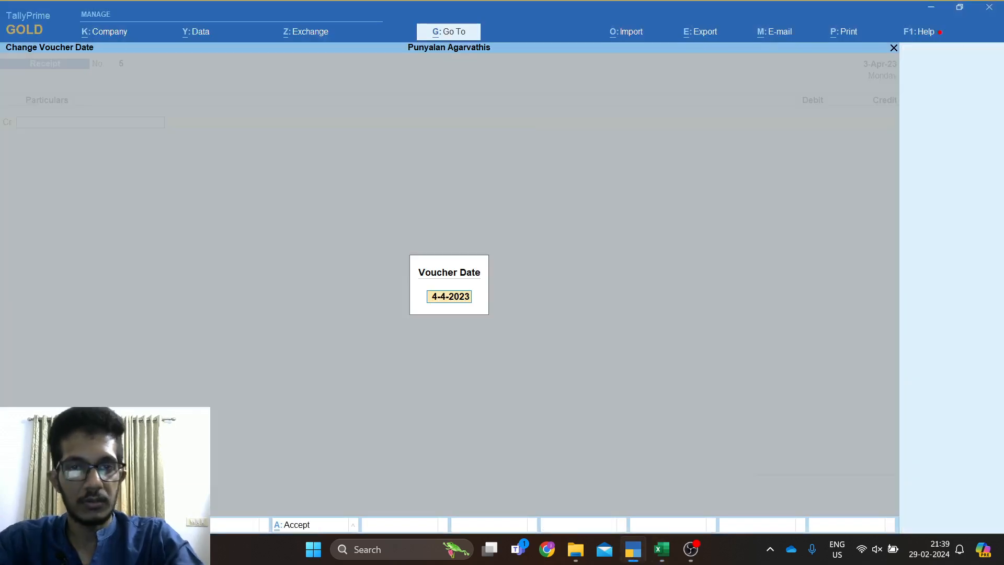
{"action": "type", "text": "5"}
{"action": "key", "text": "Return"}
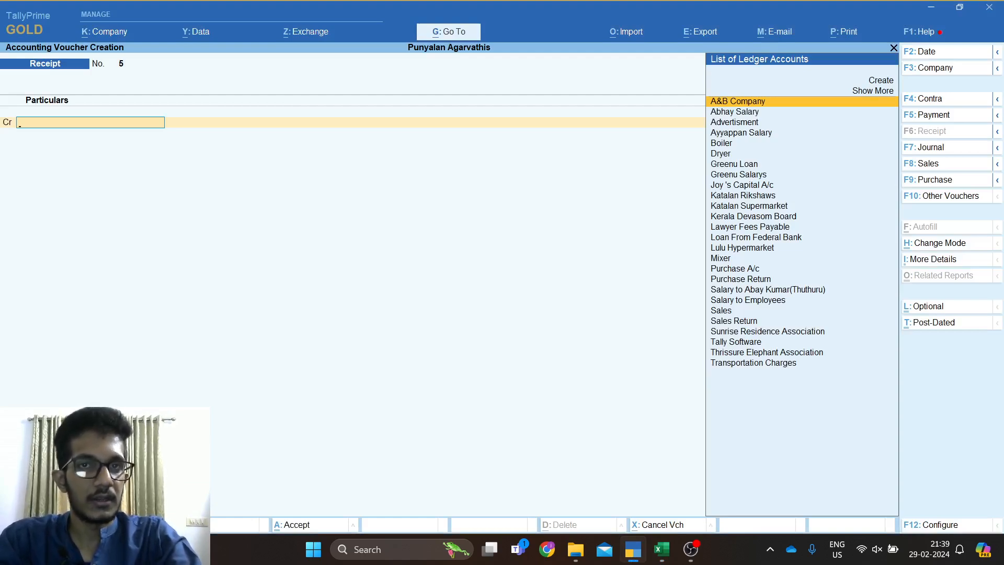
Credit the Loan From Federal Bank ledger 5000000, checking the amount in the Excel sheet.
{"action": "type", "text": "Fed"}
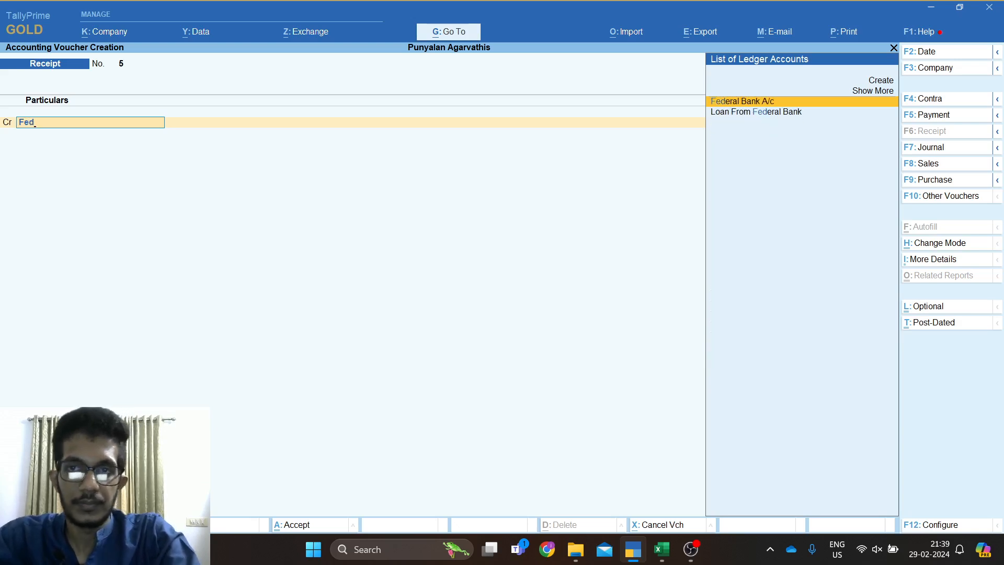
{"action": "key", "text": "Down"}
{"action": "key", "text": "Return"}
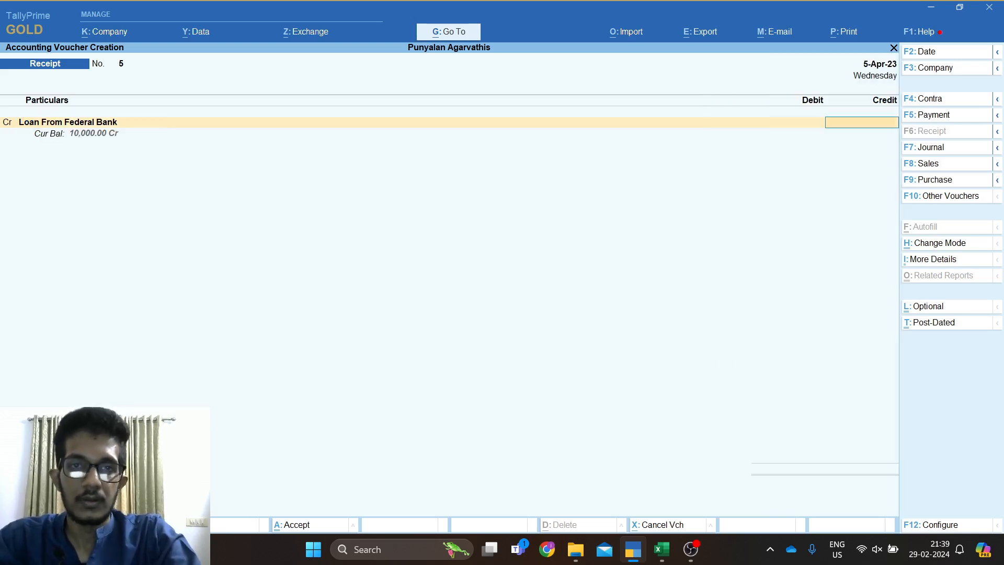
{"action": "key", "text": "alt+Tab"}
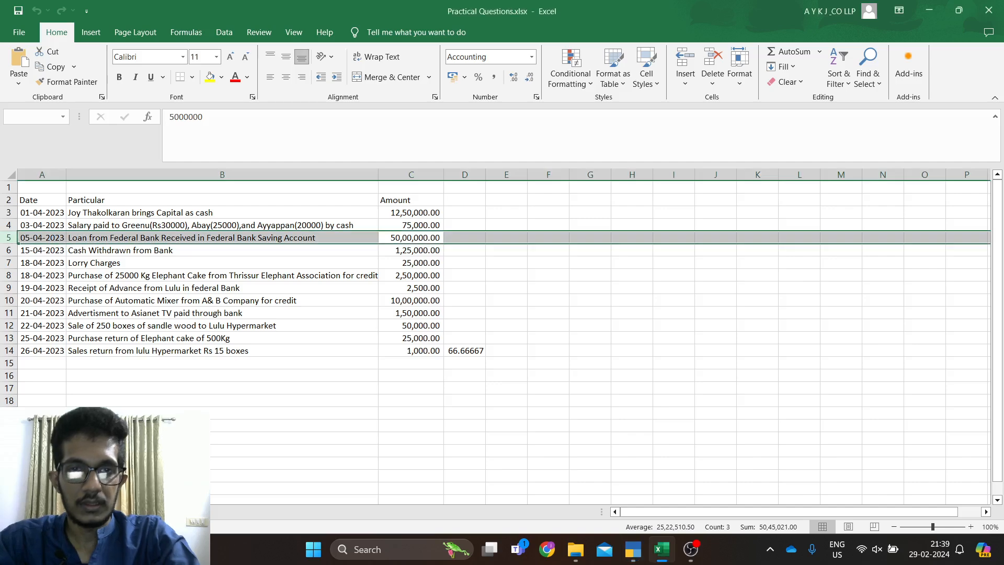
{"action": "key", "text": "alt+Tab"}
{"action": "type", "text": "50"}
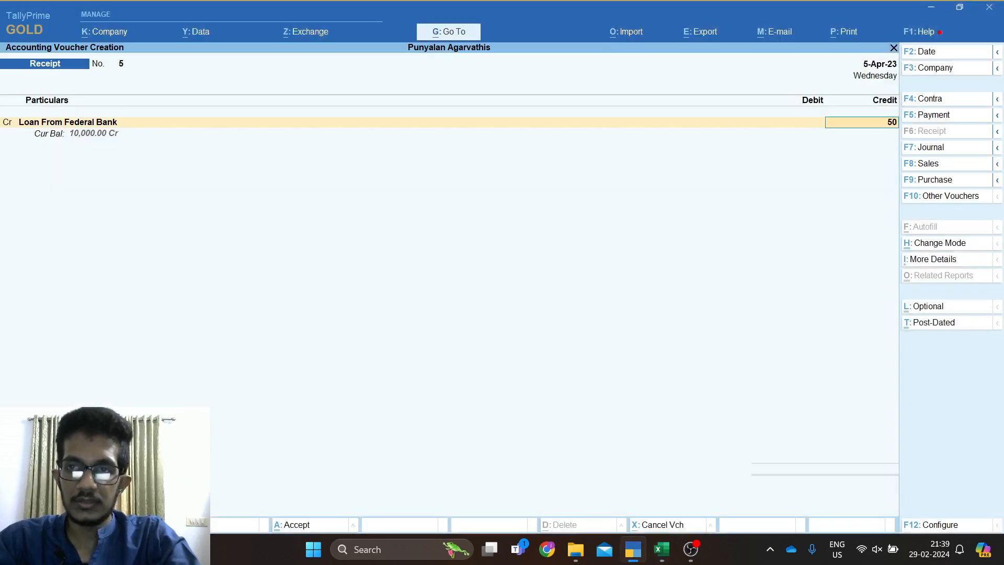
{"action": "type", "text": "00000"}
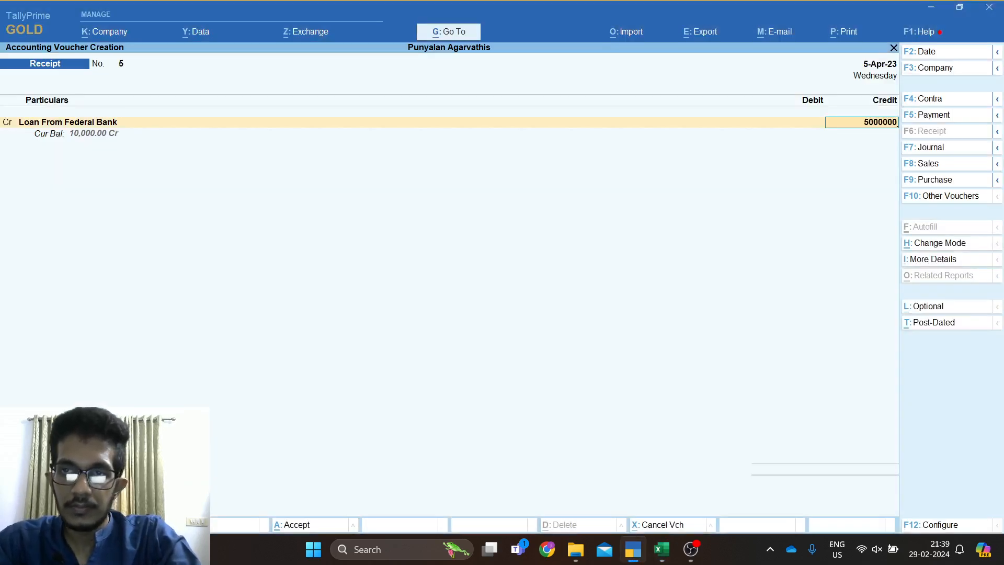
{"action": "key", "text": "Return"}
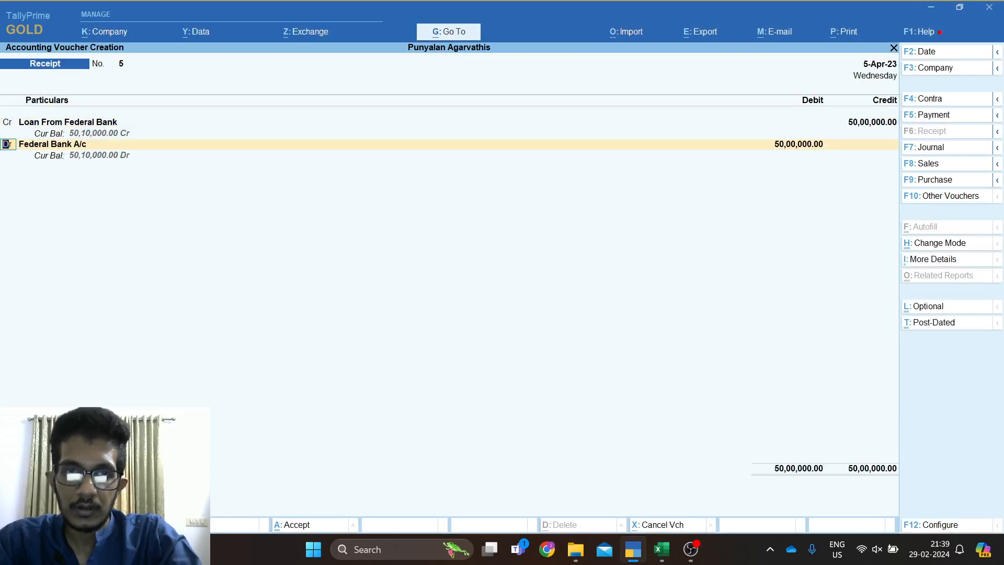
Debit Federal Bank A/c 50,00,000 with a Cheque/DD bank allocation, leaving the instrument number and bank name blank, and save the receipt.
{"action": "key", "text": "Return"}
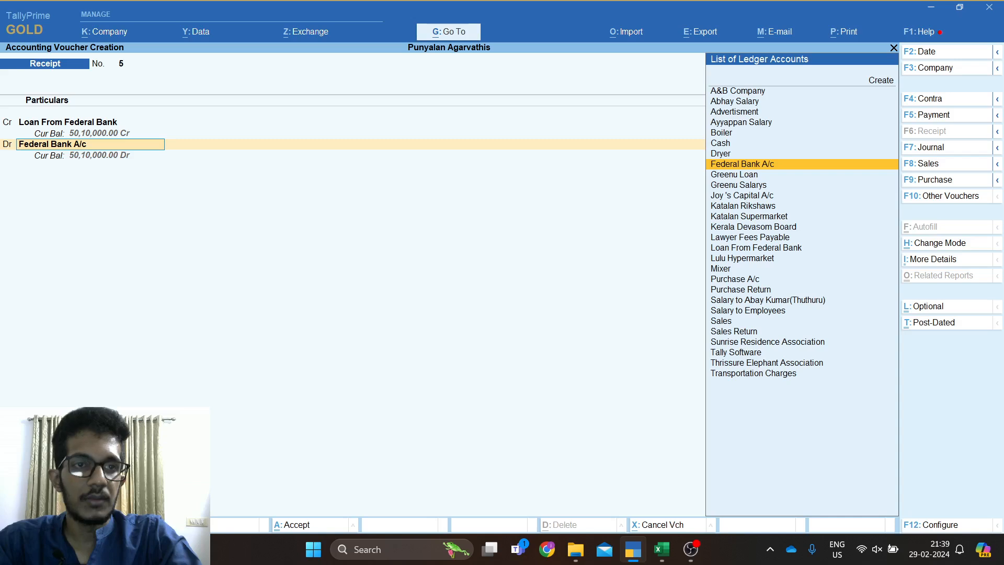
{"action": "key", "text": "Return"}
{"action": "key", "text": "Return"}
{"action": "key", "text": "Return"}
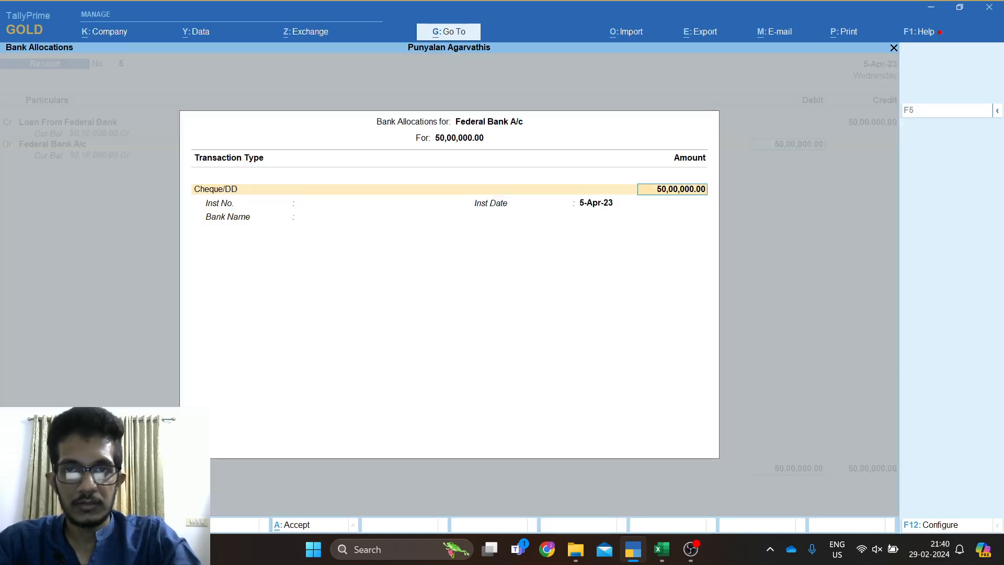
{"action": "key", "text": "Return"}
{"action": "key", "text": "Return"}
{"action": "key", "text": "Return"}
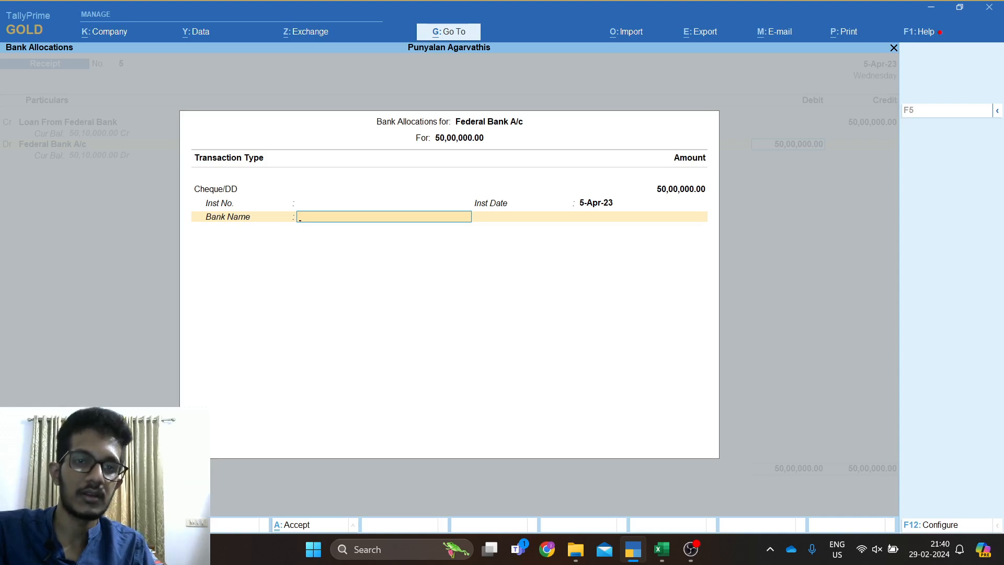
{"action": "key", "text": "Return"}
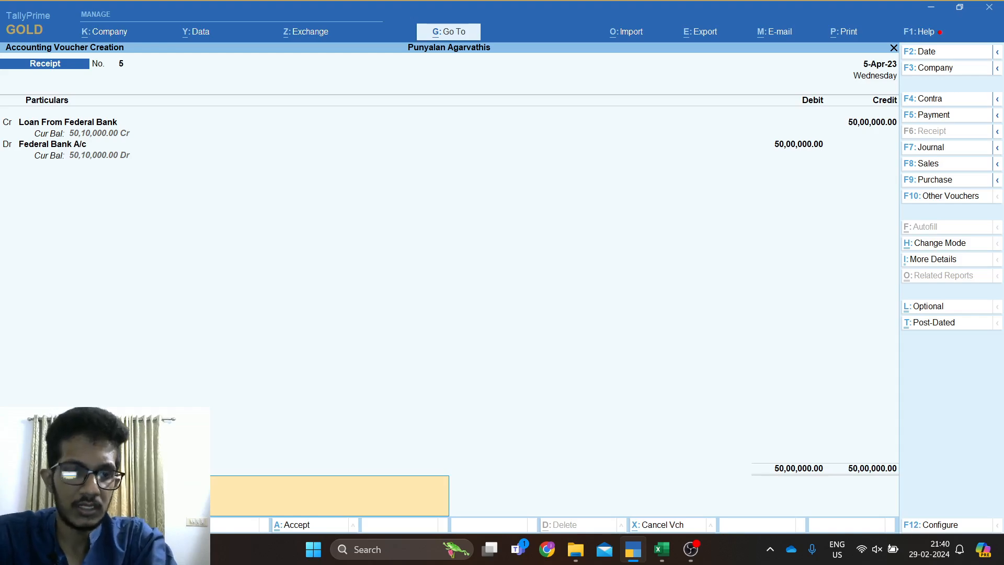
{"action": "key", "text": "ctrl+a"}
Highlight the 15-04-2023 cash withdrawal row in Excel, return to TallyPrime and start a Contra voucher.
{"action": "key", "text": "alt+Tab"}
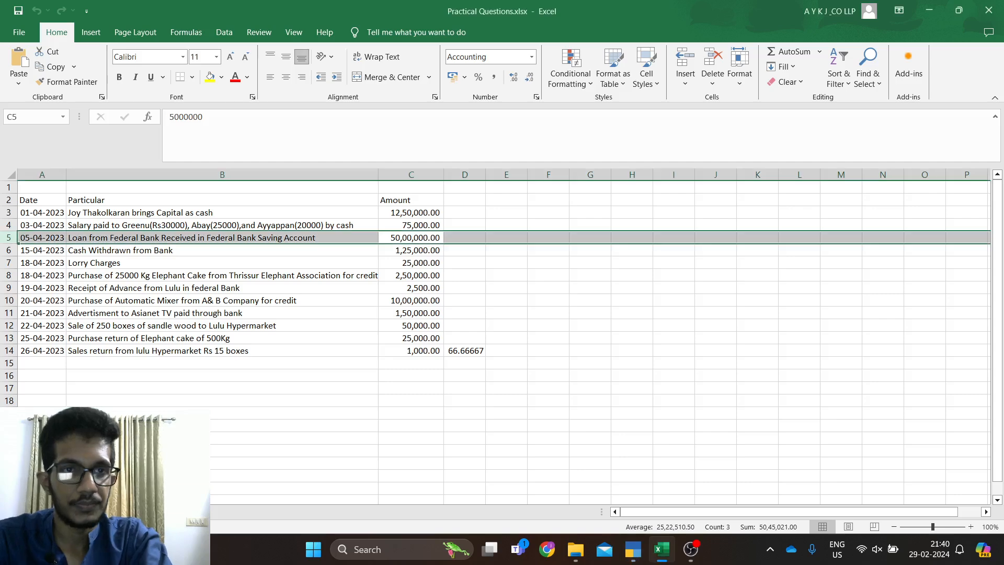
{"action": "key", "text": "Down"}
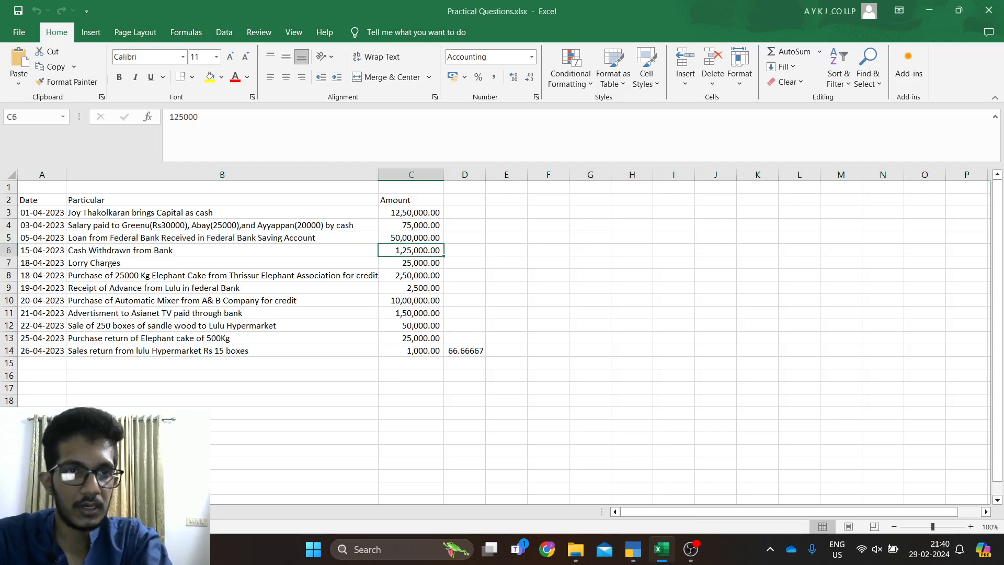
{"action": "key", "text": "shift+space"}
{"action": "key", "text": "alt+Tab"}
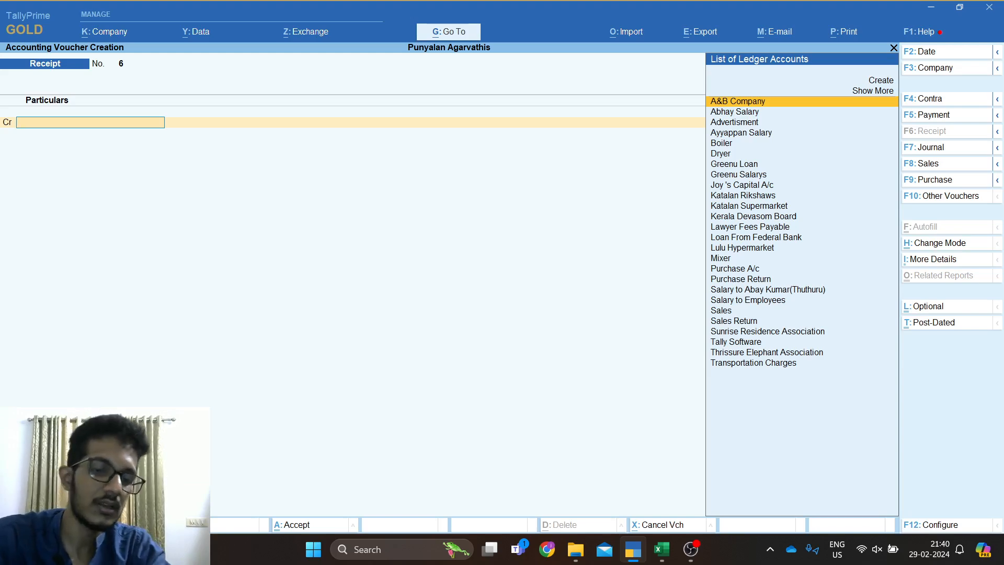
{"action": "key", "text": "F4"}
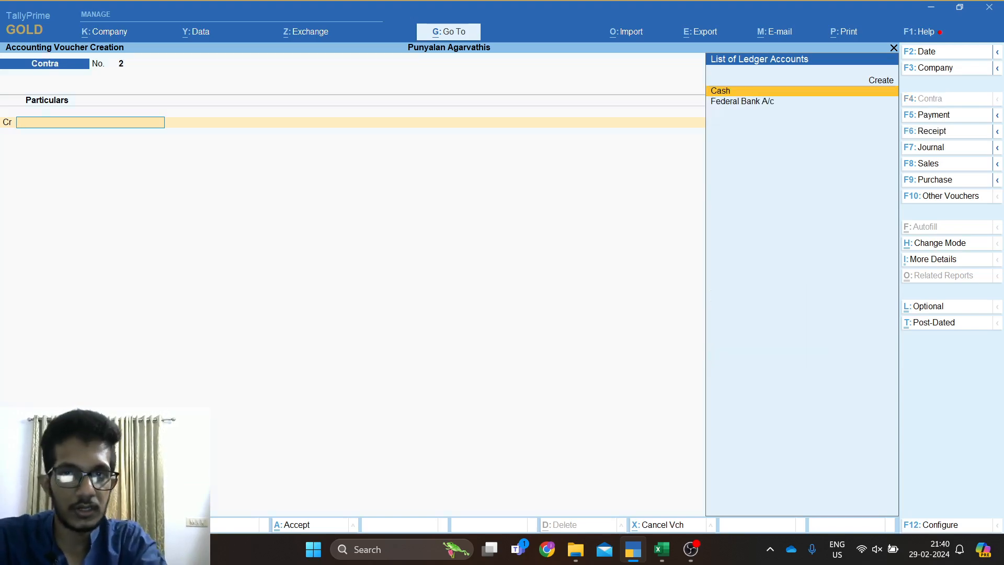
Check the cash withdrawal's date in the Excel sheet and set the Contra voucher date in TallyPrime to 15-4-2023.
{"action": "key", "text": "alt+Tab"}
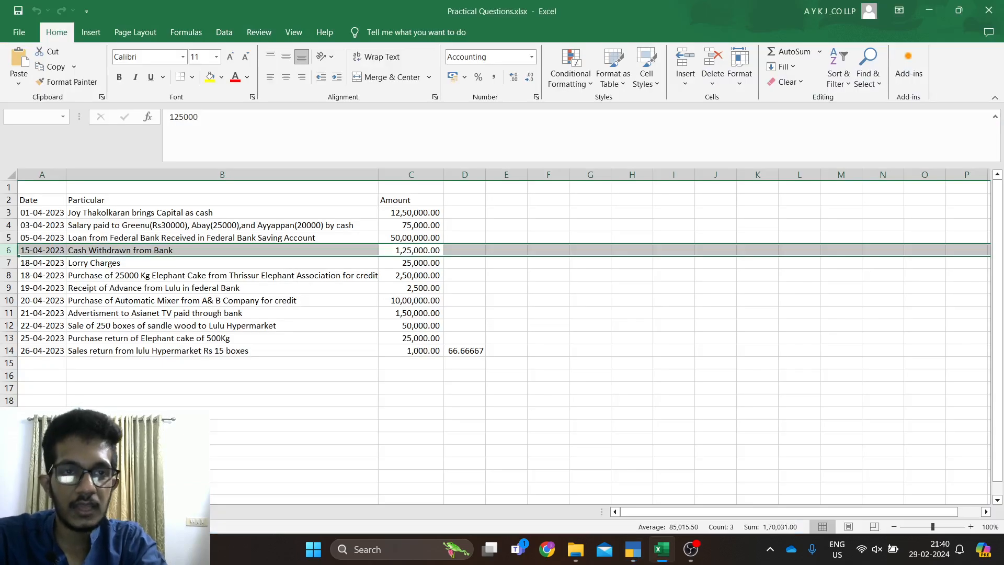
{"action": "key", "text": "Left"}
{"action": "key", "text": "Right"}
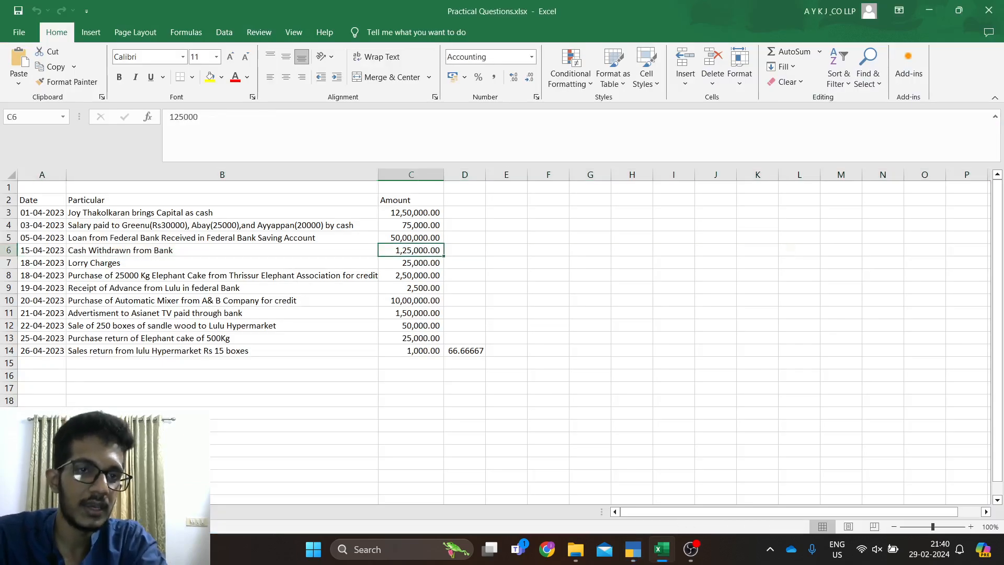
{"action": "key", "text": "Left"}
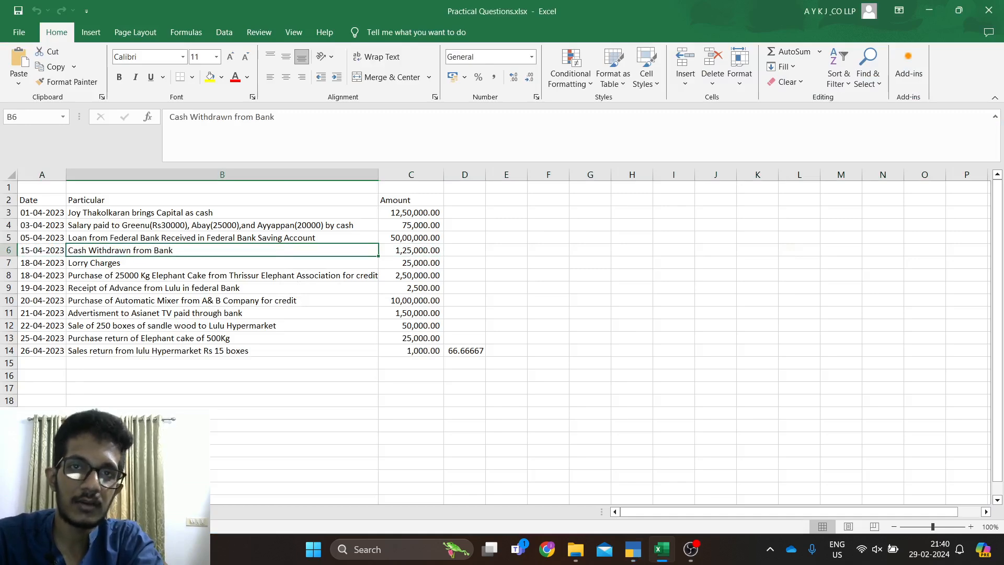
{"action": "key", "text": "alt+Tab"}
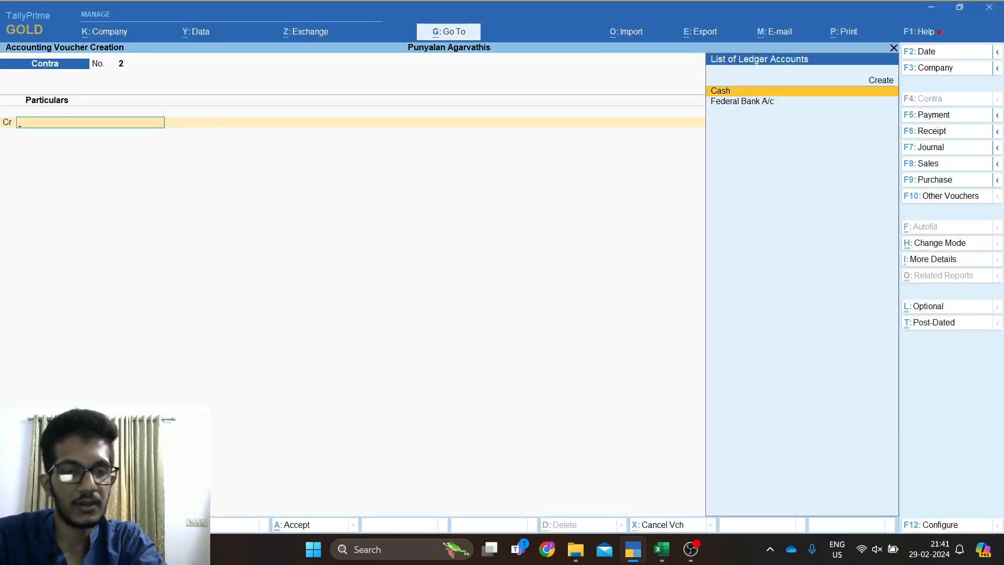
{"action": "key", "text": "F2"}
{"action": "type", "text": "6-4-2023"}
{"action": "key", "text": "alt+Tab"}
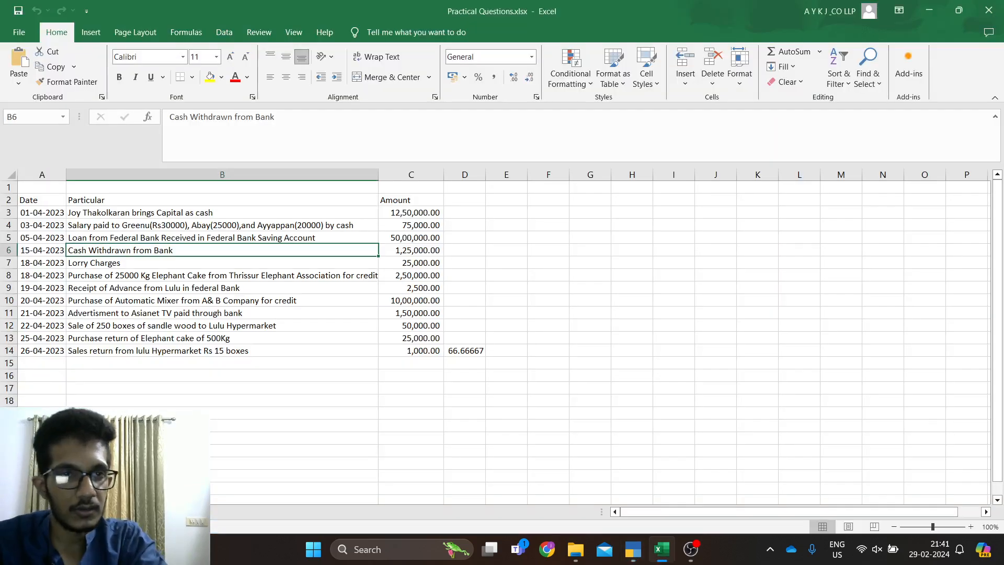
{"action": "key", "text": "alt+Tab"}
{"action": "type", "text": "15-"}
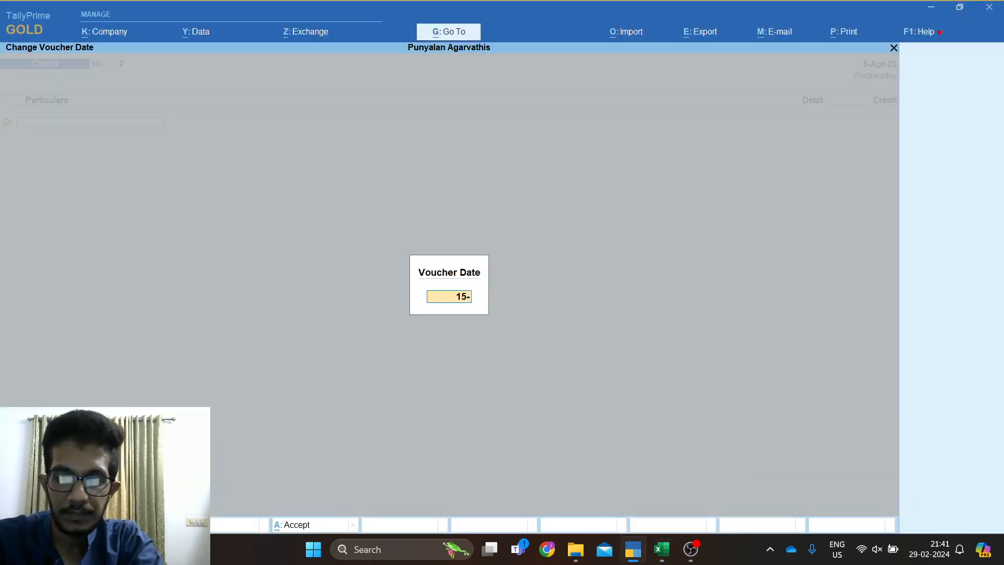
{"action": "type", "text": "4-2023"}
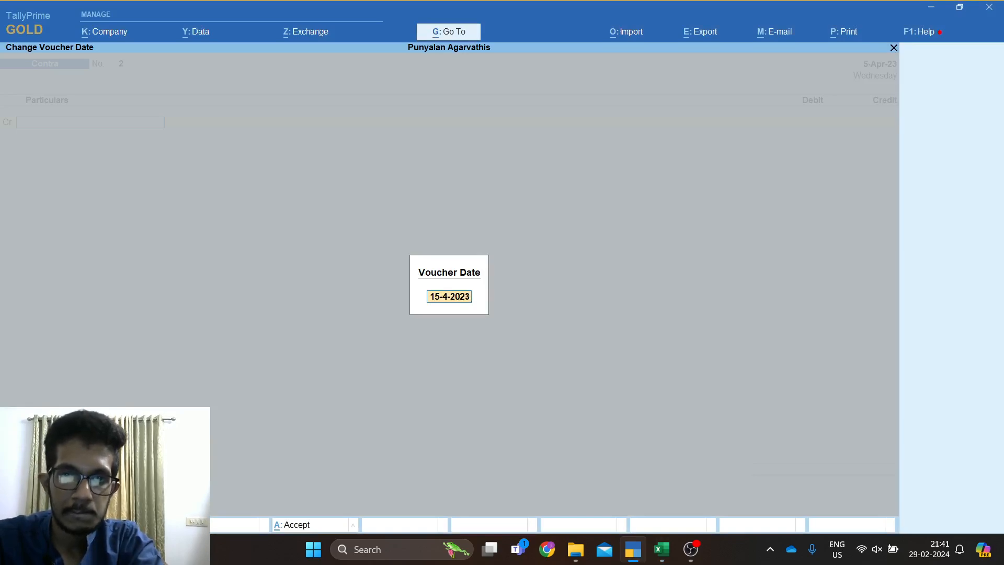
{"action": "key", "text": "Return"}
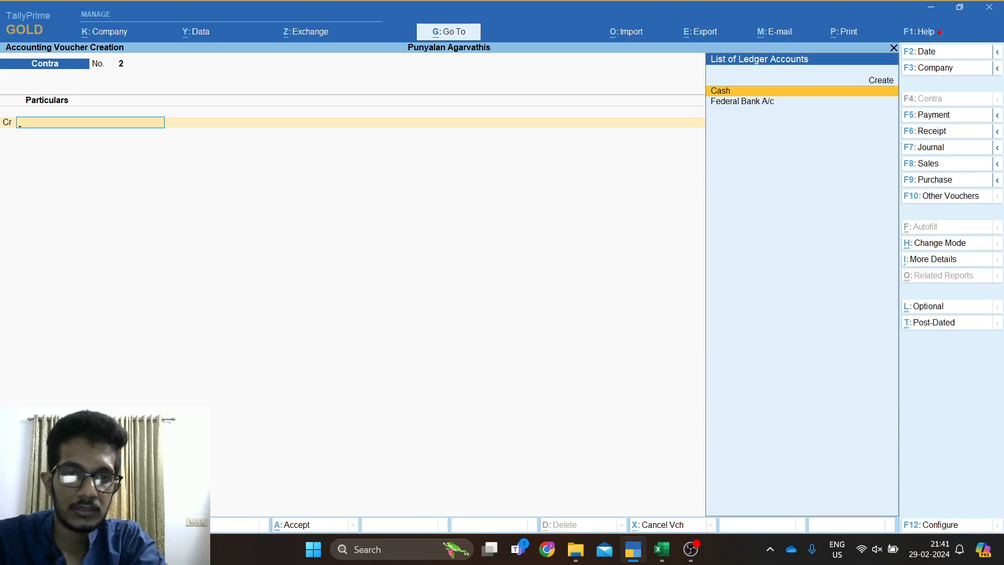
Credit Federal Bank A/c 1,25,000, checking the amount in Excel, and accept a Cheque bank allocation with the instrument number left blank.
{"action": "key", "text": "alt+Tab"}
{"action": "key", "text": "alt+Tab"}
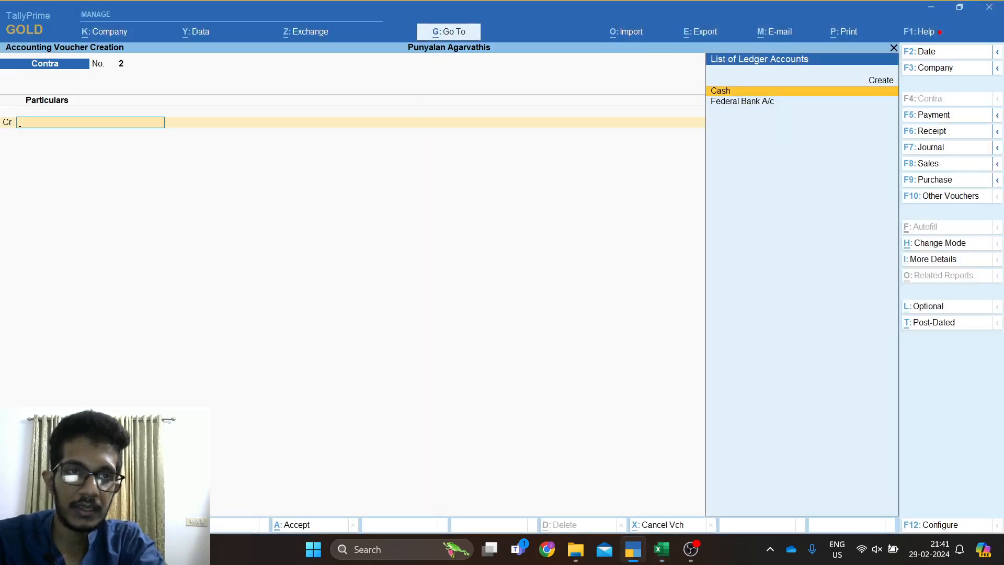
{"action": "key", "text": "Down"}
{"action": "key", "text": "Return"}
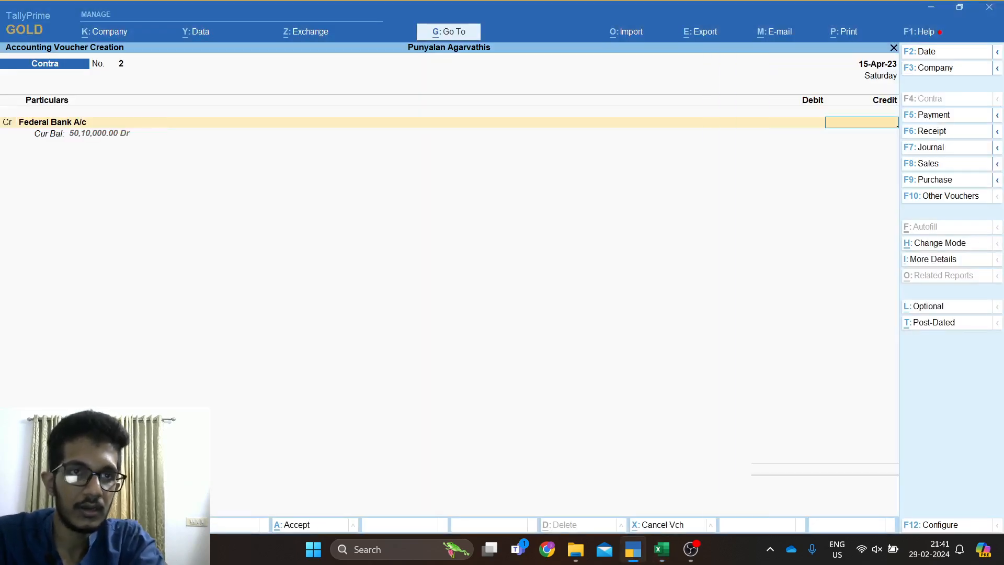
{"action": "key", "text": "alt+Tab"}
{"action": "key", "text": "alt+Tab"}
{"action": "type", "text": "1"}
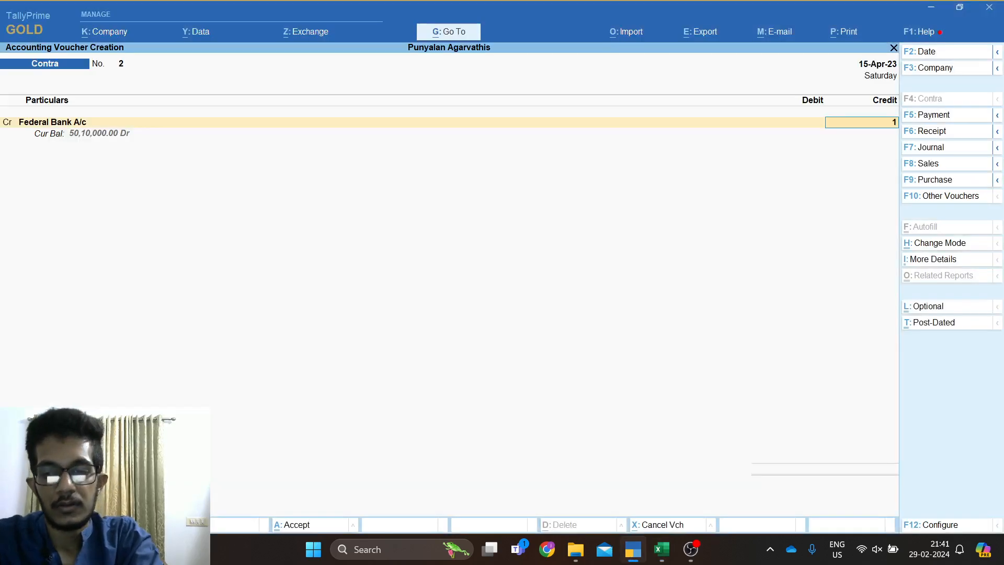
{"action": "type", "text": ",25,000"}
{"action": "key", "text": "Return"}
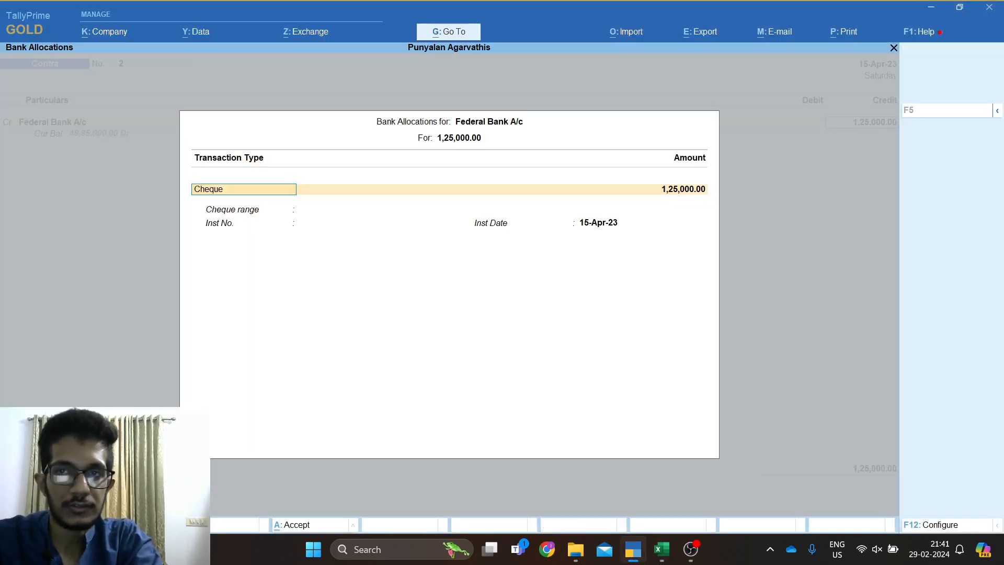
{"action": "key", "text": "Return"}
{"action": "key", "text": "Return"}
{"action": "key", "text": "Return"}
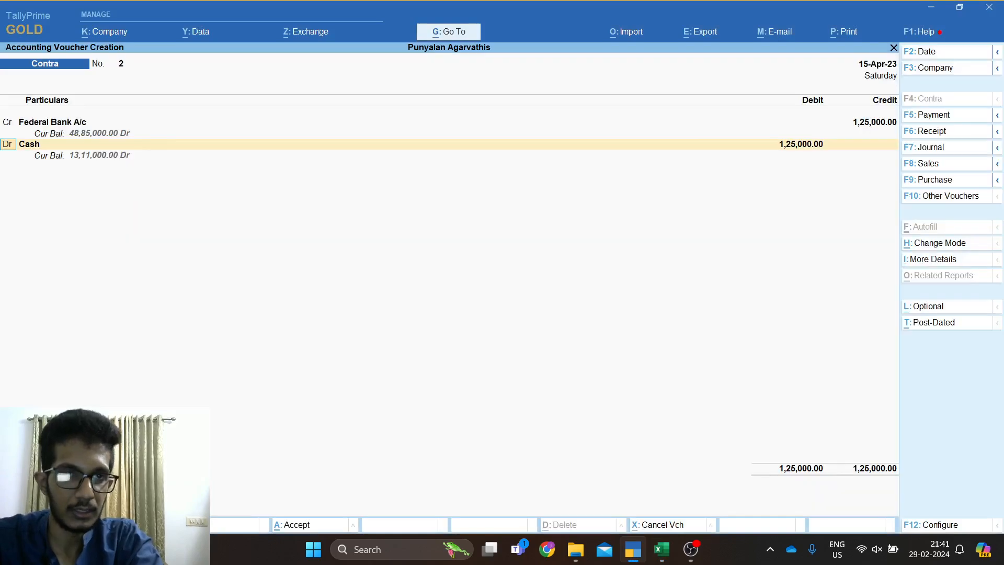
Debit Cash 1,25,000 and save the Contra voucher without a narration.
{"action": "key", "text": "Return"}
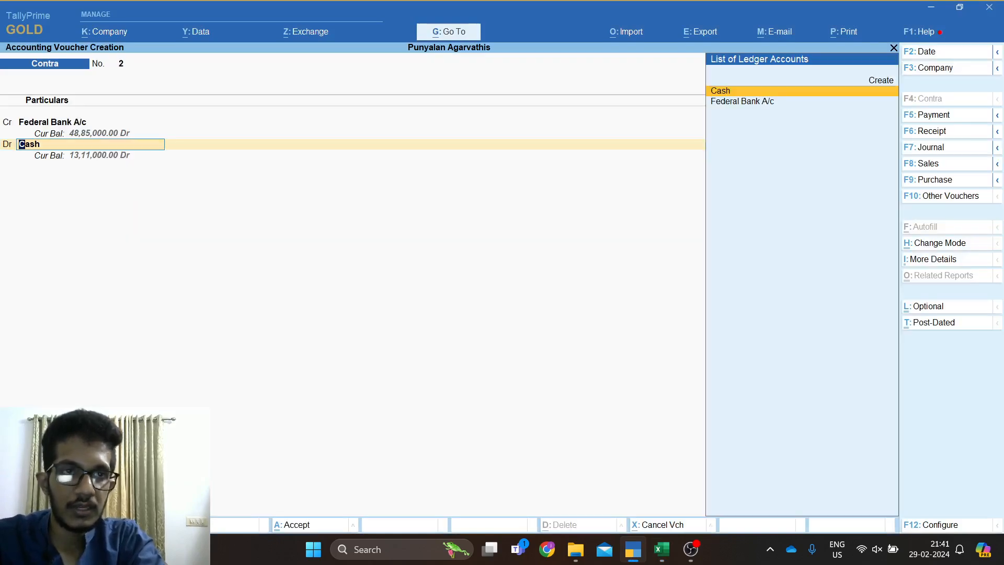
{"action": "key", "text": "Return"}
{"action": "key", "text": "Return"}
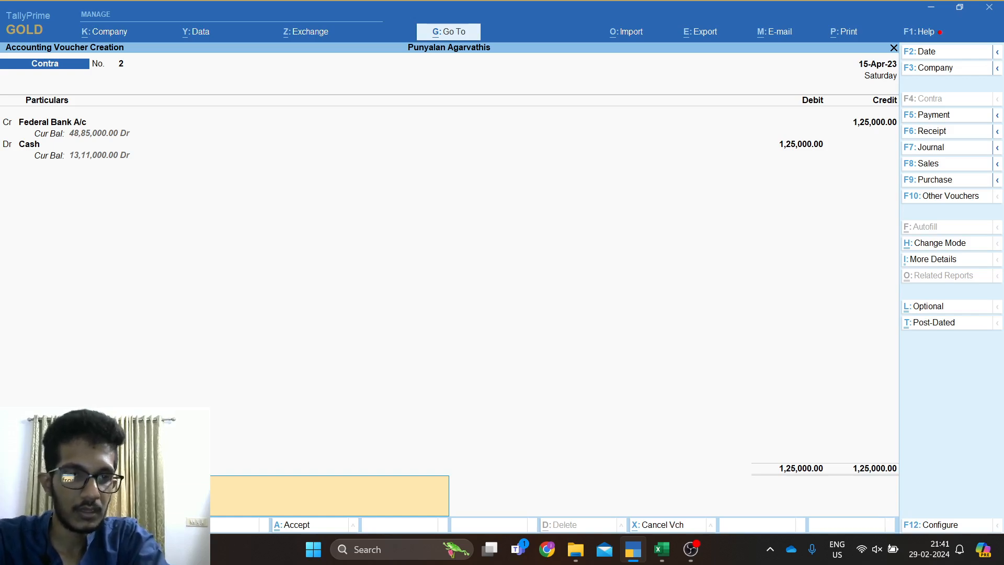
{"action": "key", "text": "Return"}
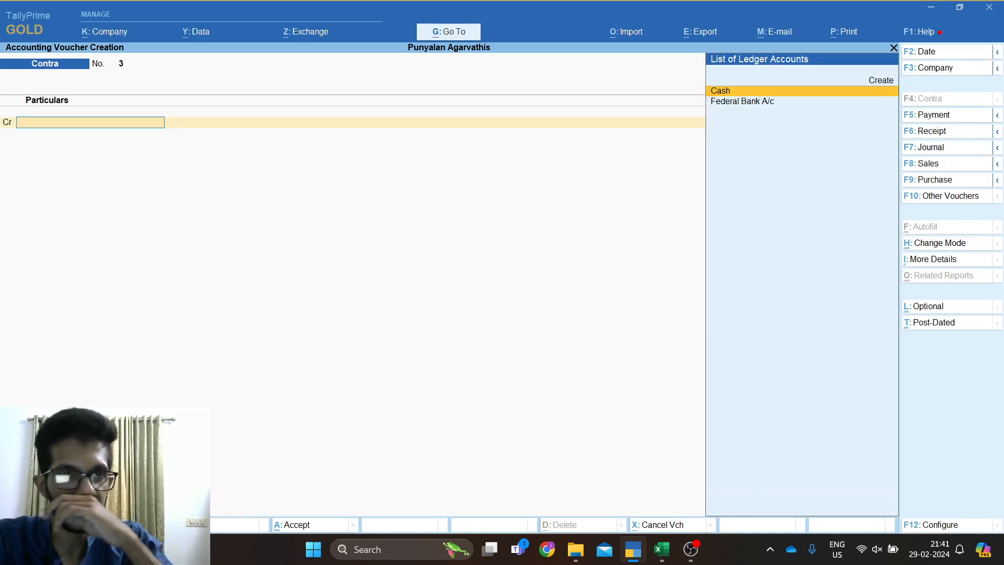
Highlight the 18-04-2023 Lorry Charges row in the Excel sheet and return to TallyPrime.
{"action": "key", "text": "alt+Tab"}
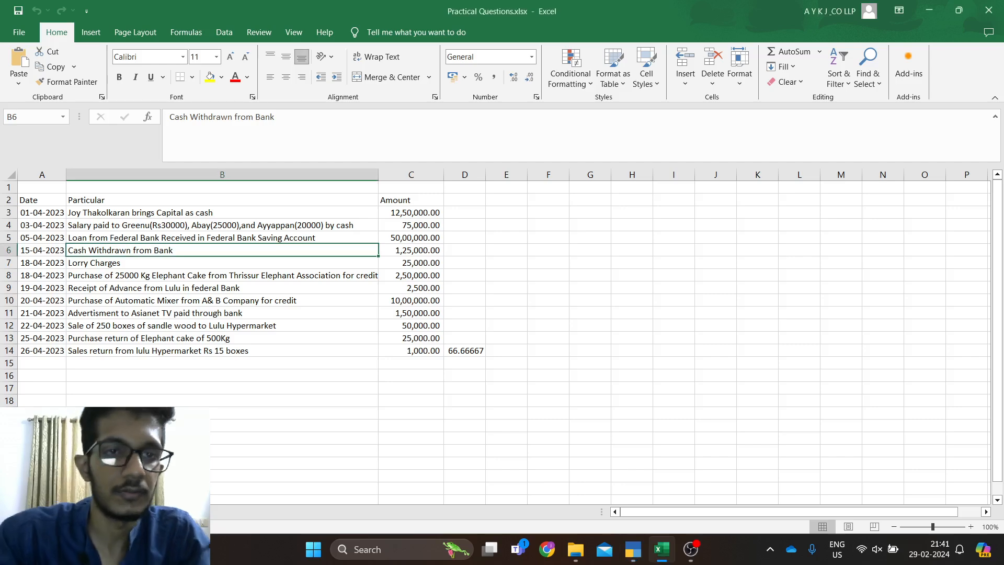
{"action": "key", "text": "Down"}
{"action": "key", "text": "shift+space"}
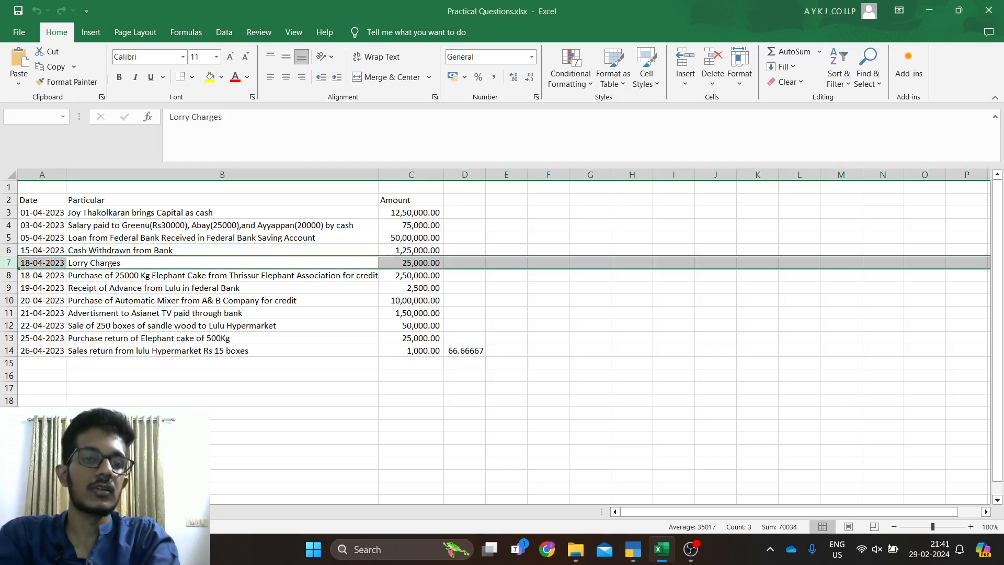
{"action": "key", "text": "alt+Tab"}
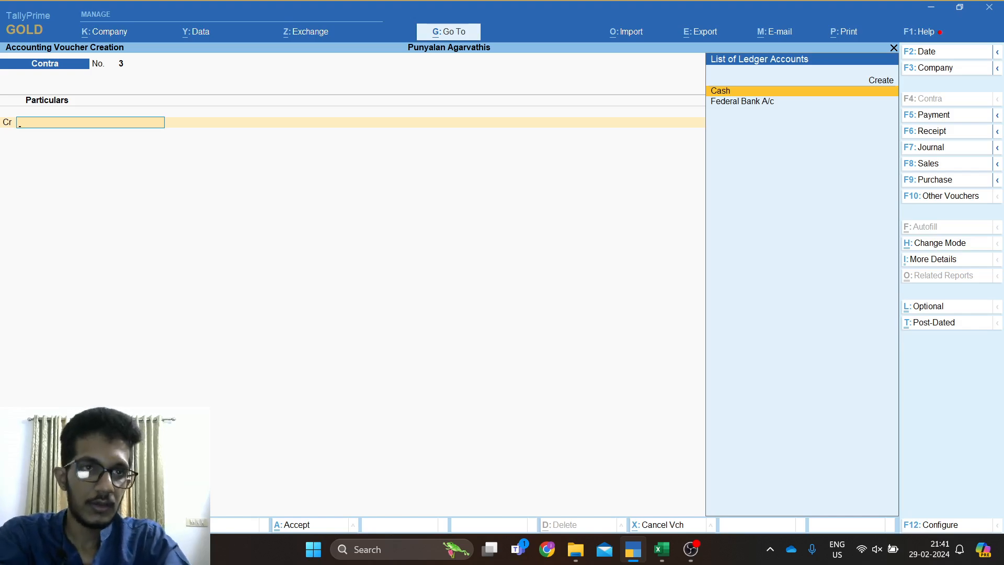
Start a Payment voucher and set its date to 18-Apr-23, checking the date in Excel.
{"action": "key", "text": "F5"}
{"action": "key", "text": "F2"}
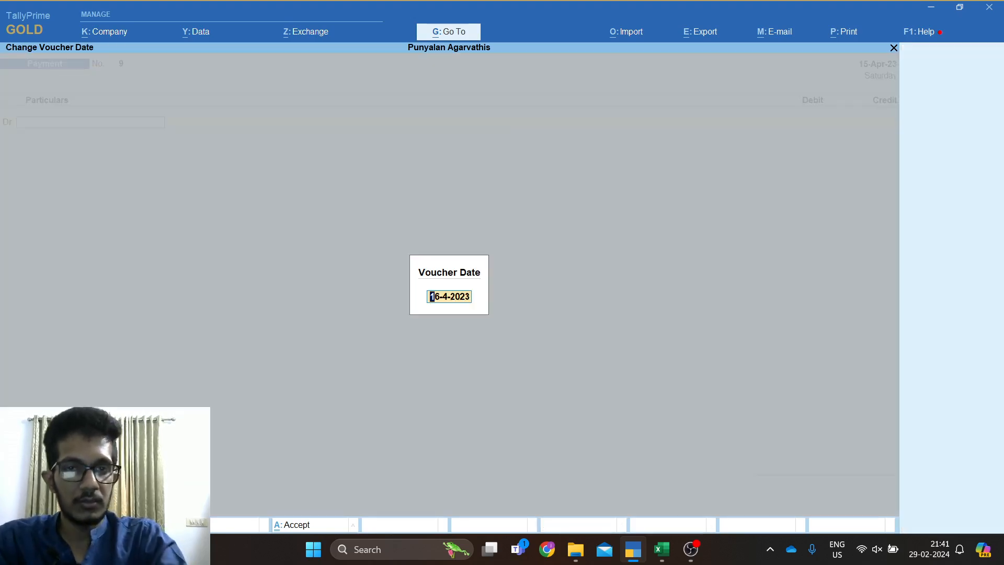
{"action": "key", "text": "alt+Tab"}
{"action": "key", "text": "alt+Tab"}
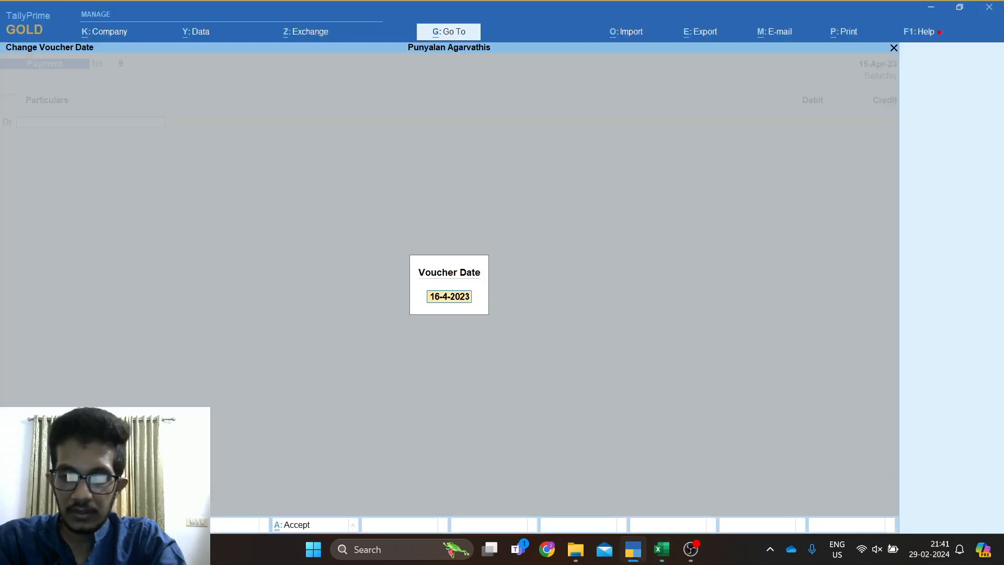
{"action": "key", "text": "Return"}
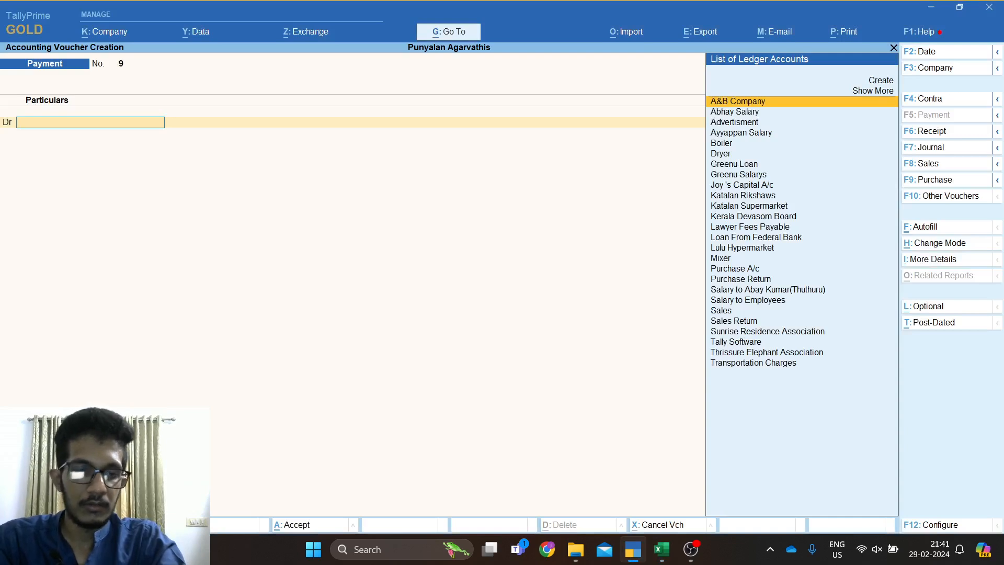
Debit the Transportation Charges ledger 25000, checking the lorry charges amount in Excel.
{"action": "type", "text": "Tr"}
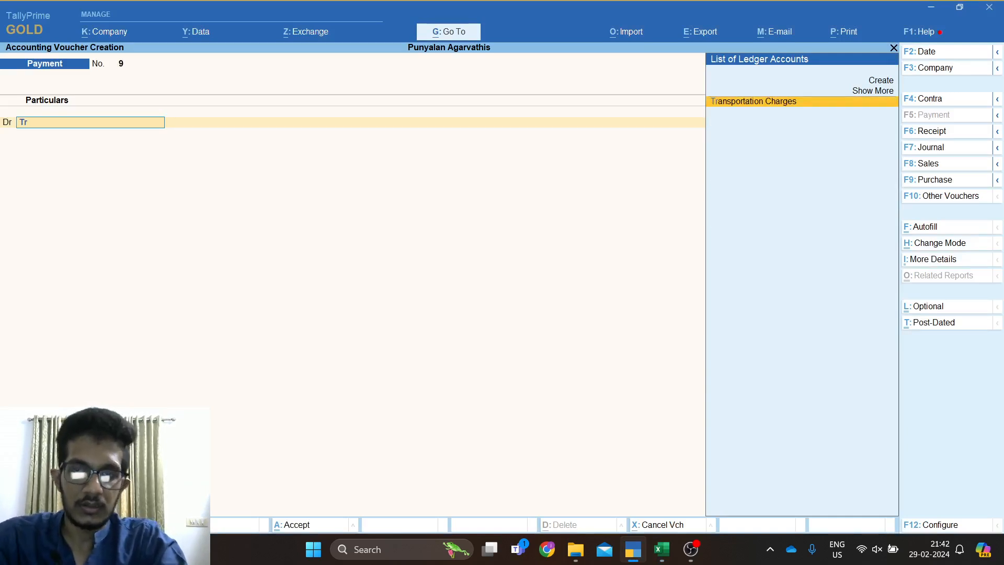
{"action": "key", "text": "Return"}
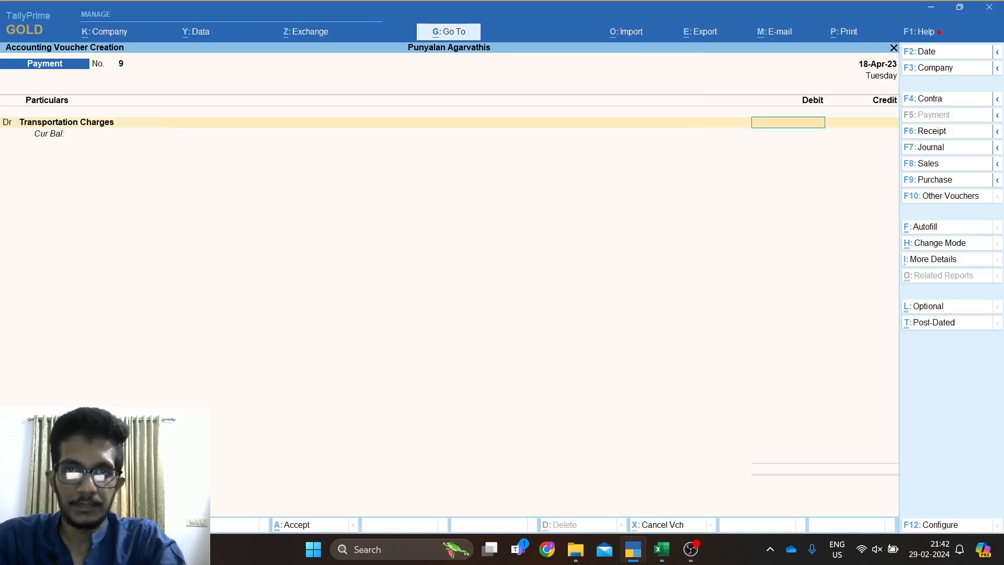
{"action": "key", "text": "alt+Tab"}
{"action": "key", "text": "alt+Tab"}
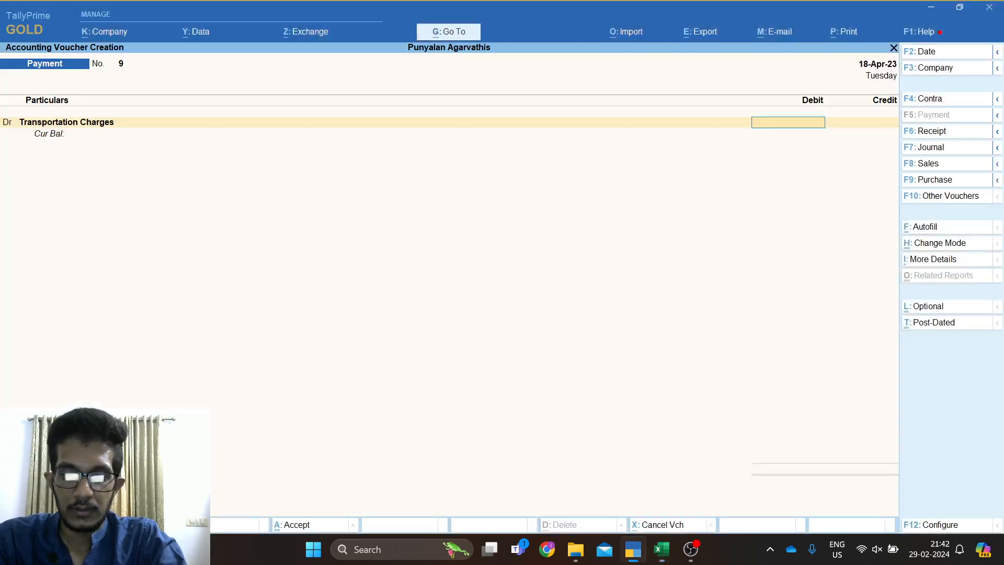
{"action": "type", "text": "25000"}
{"action": "key", "text": "Return"}
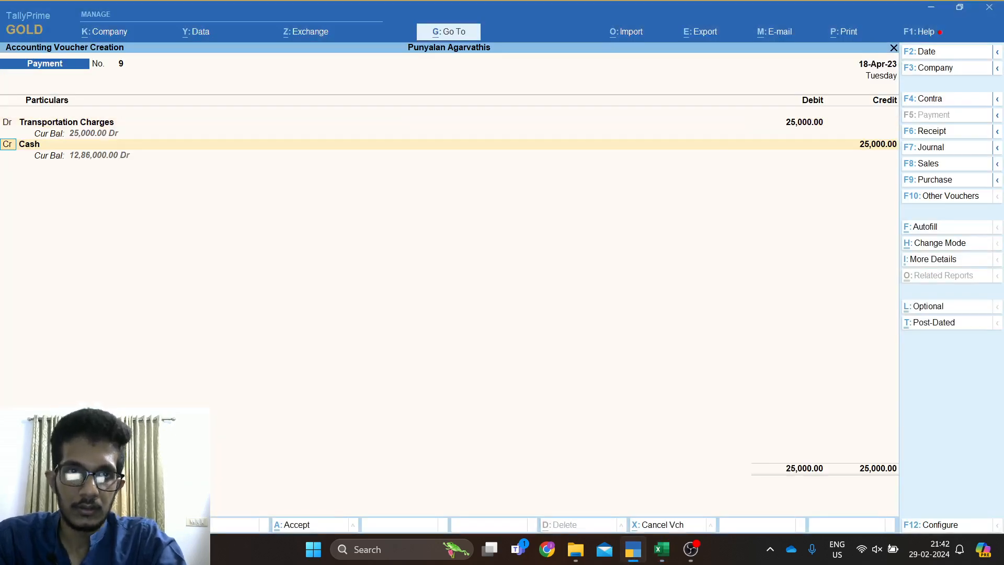
Credit Cash 25,000, recheck the lorry charges entry in Excel, and save the payment without a narration.
{"action": "key", "text": "Return"}
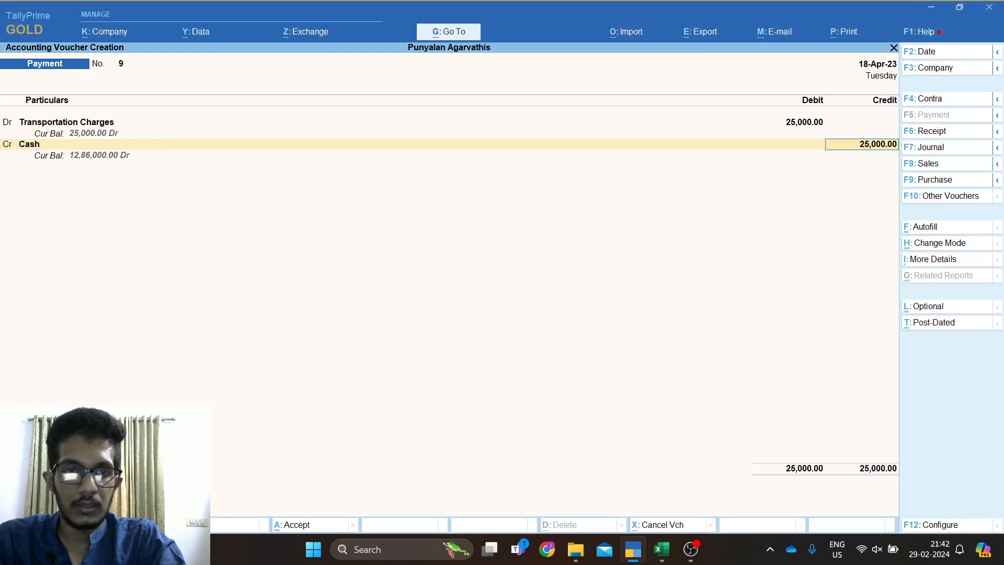
{"action": "key", "text": "Return"}
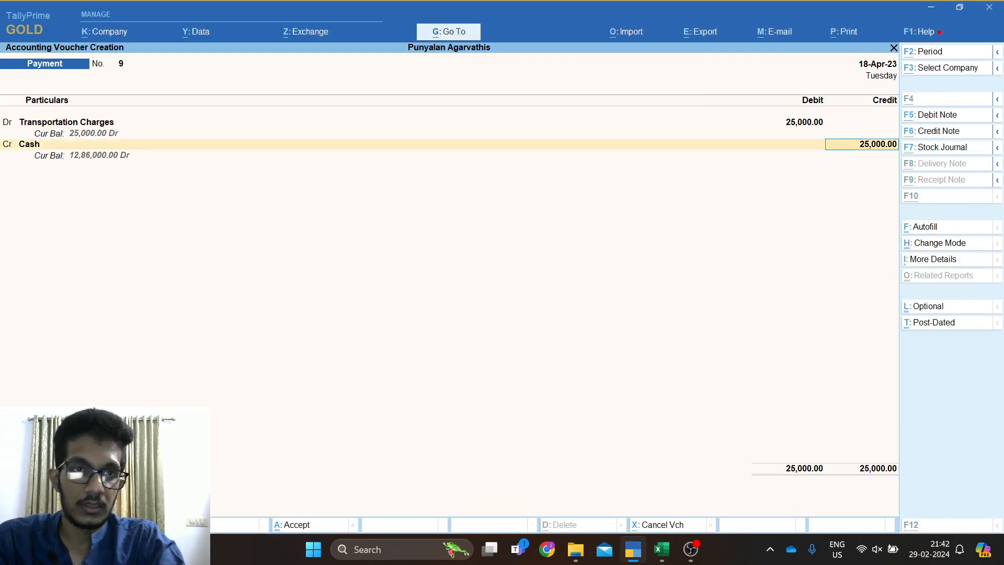
{"action": "key", "text": "alt+Tab"}
{"action": "key", "text": "alt+Tab"}
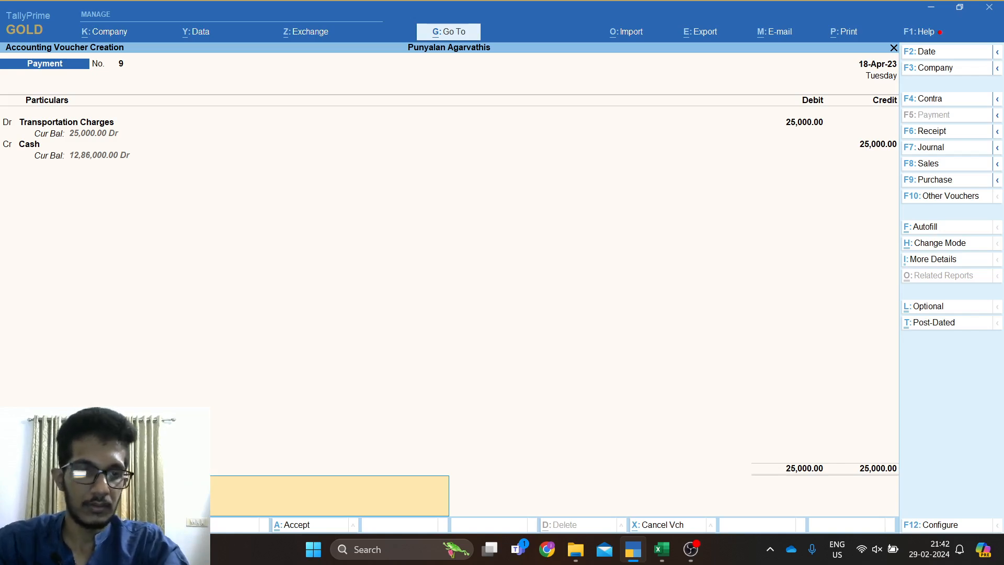
{"action": "key", "text": "Return"}
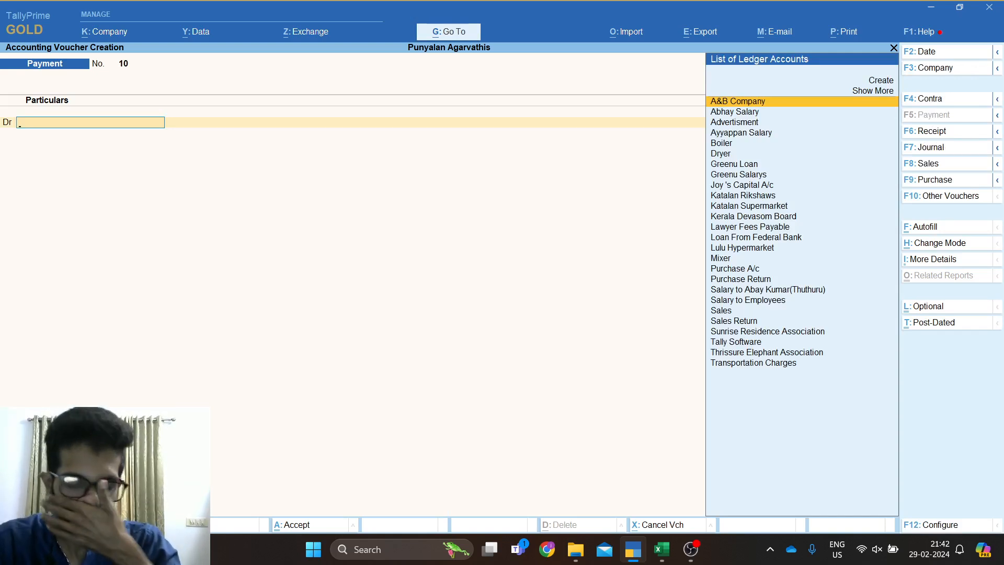
Look up the 18-04-2023 credit purchase of Elephant Cake in the Excel sheet and return to TallyPrime.
{"action": "key", "text": "alt+Tab"}
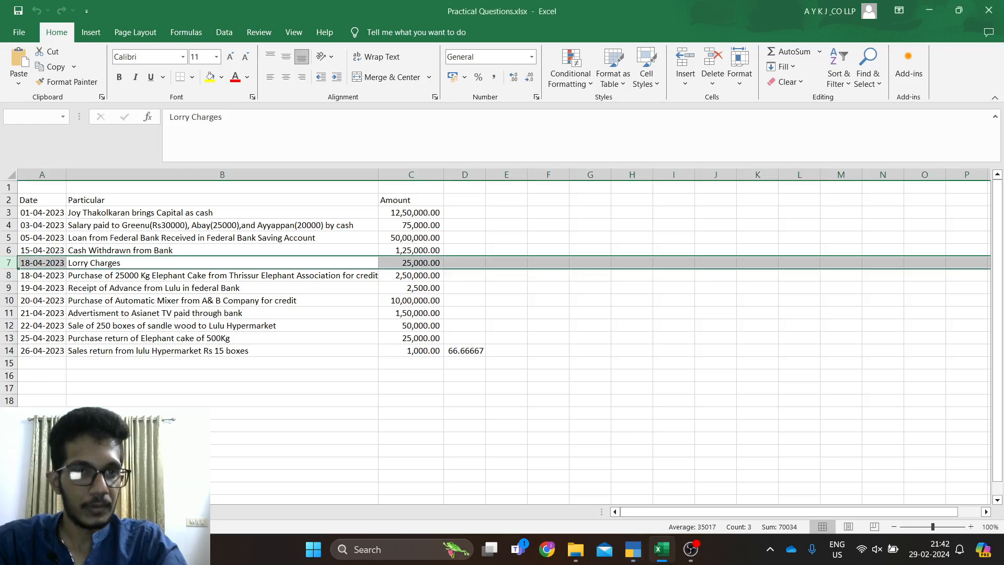
{"action": "key", "text": "Down"}
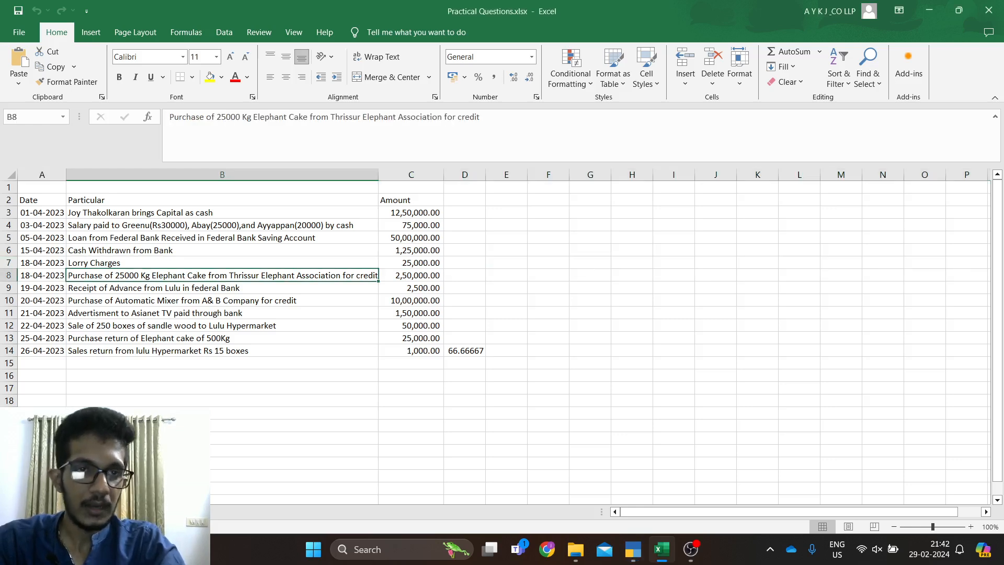
{"action": "key", "text": "alt+Tab"}
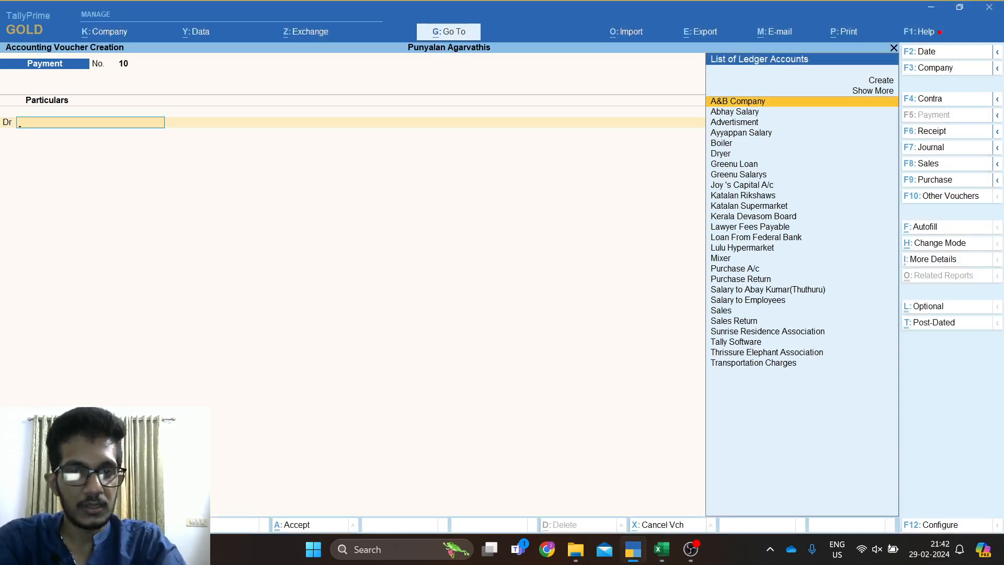
Start a new purchase voucher and dismiss the voucher type selection.
{"action": "key", "text": "F9"}
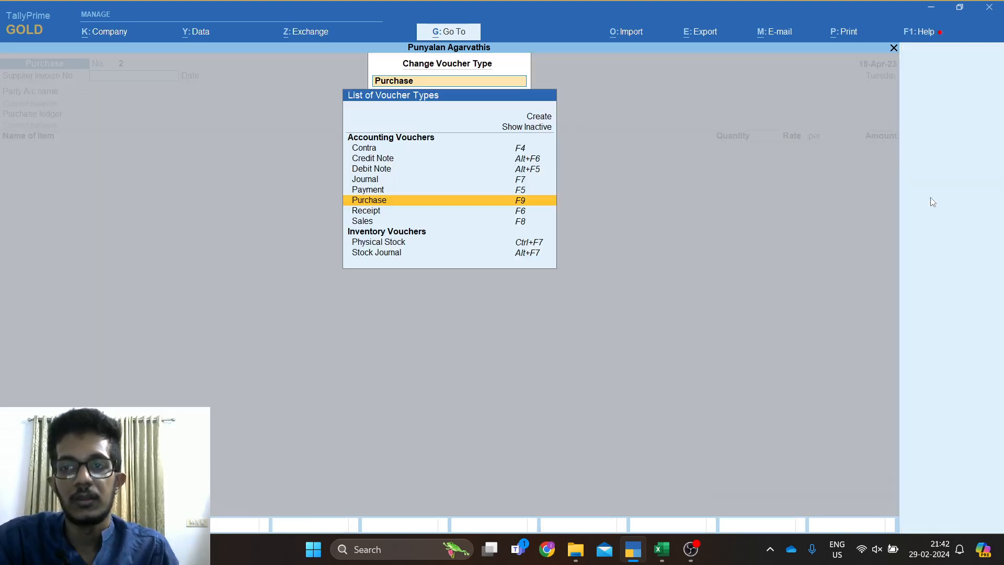
{"action": "left_click", "coordinate": [931, 197]}
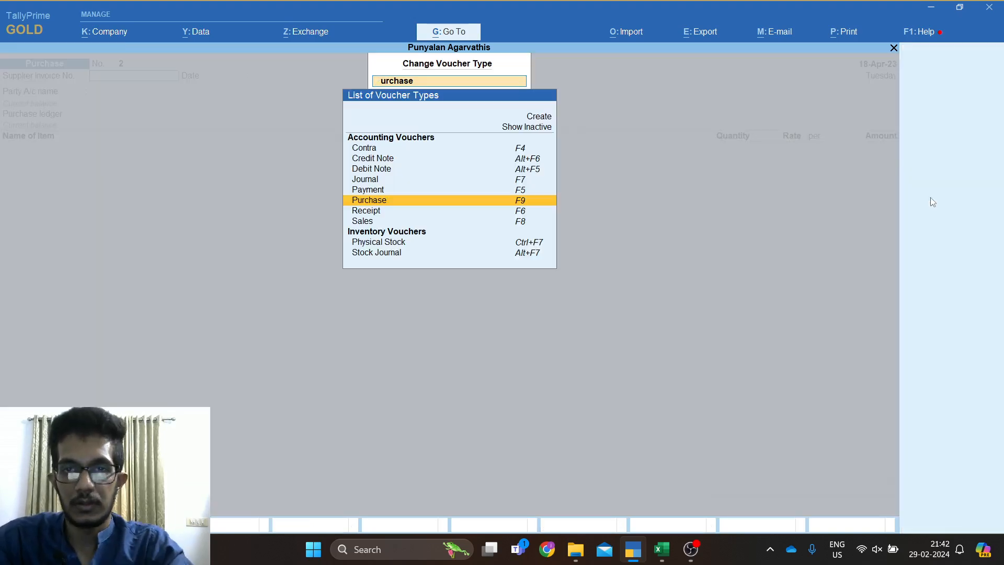
{"action": "key", "text": "Escape"}
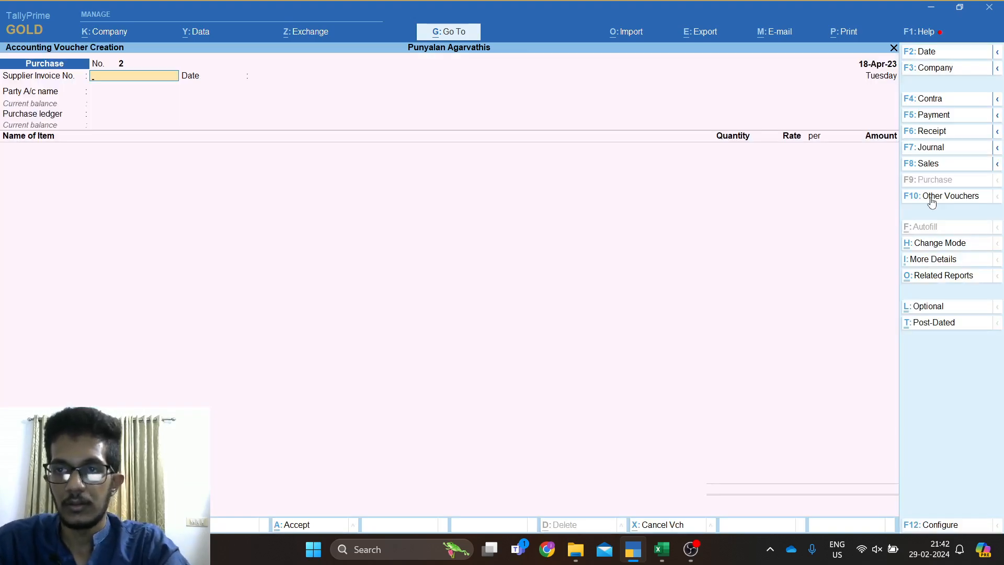
Review the available voucher modes and set the purchase voucher to Item Invoice mode.
{"action": "left_click", "coordinate": [936, 244]}
{"action": "key", "text": "Down"}
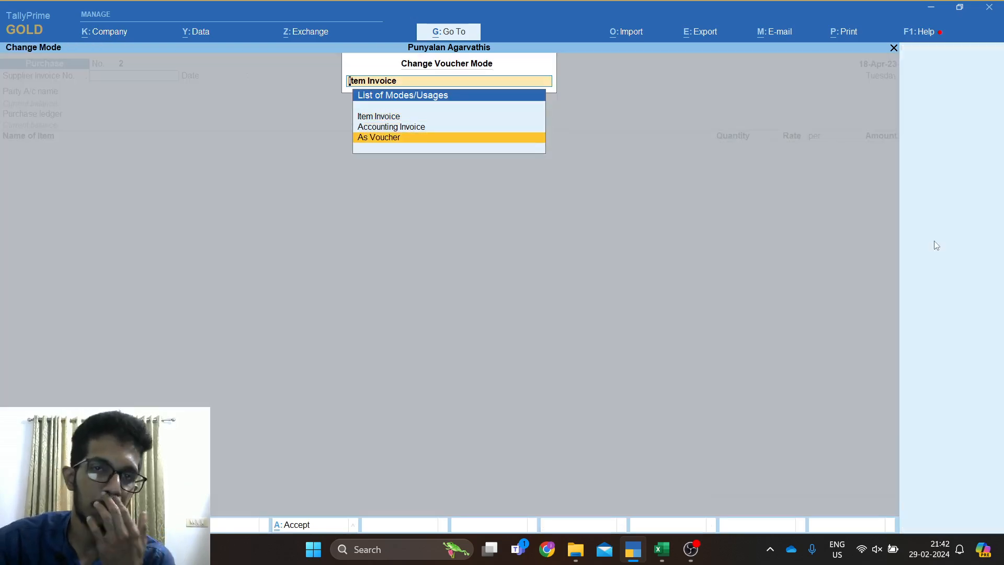
{"action": "key", "text": "Up"}
{"action": "key", "text": "Up"}
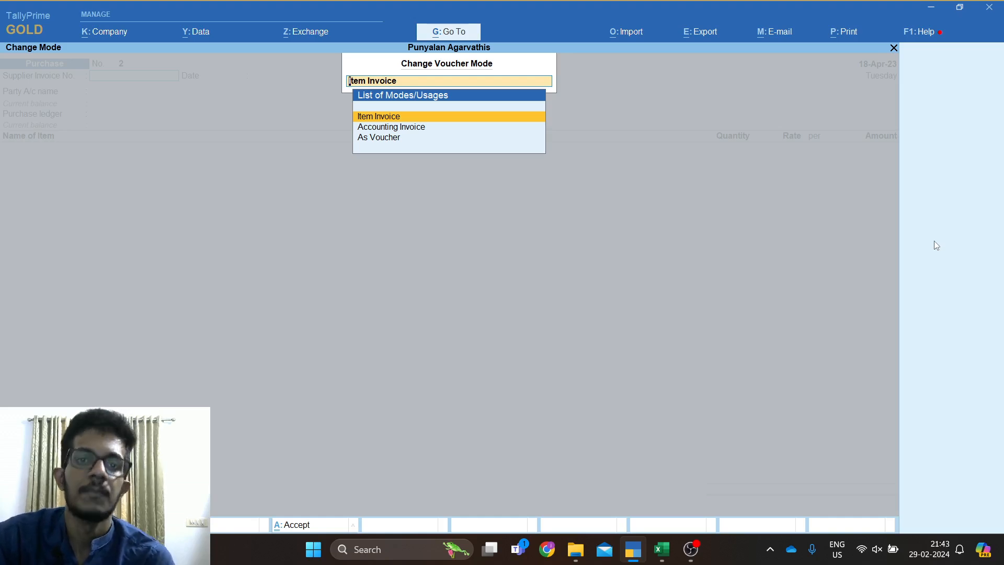
{"action": "key", "text": "Down"}
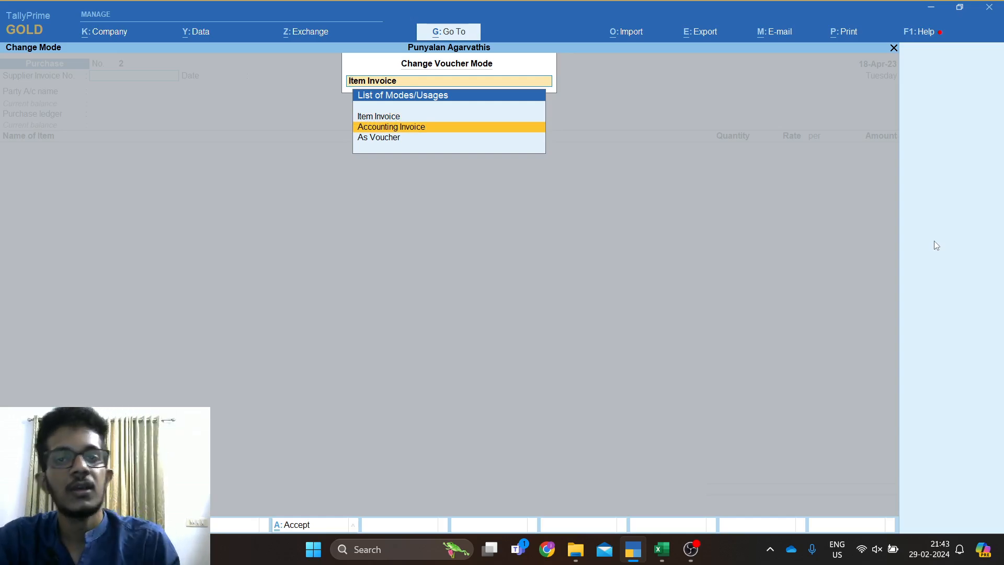
{"action": "key", "text": "Down"}
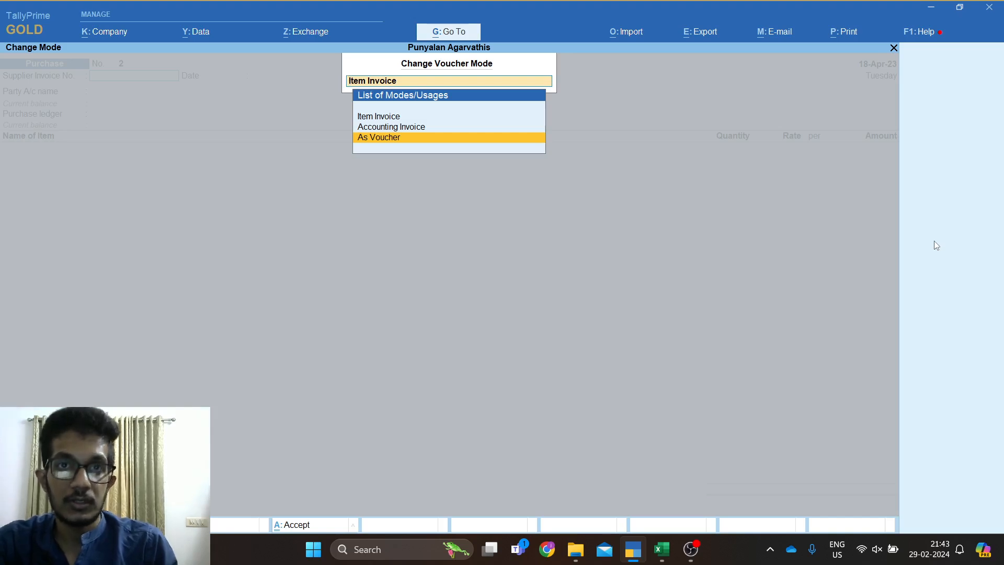
{"action": "key", "text": "Up"}
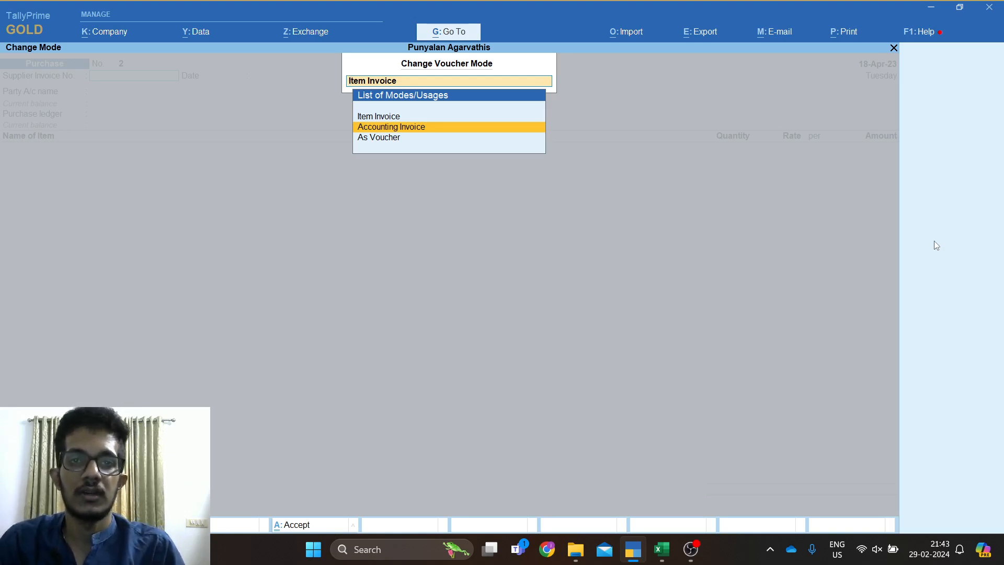
{"action": "key", "text": "Up"}
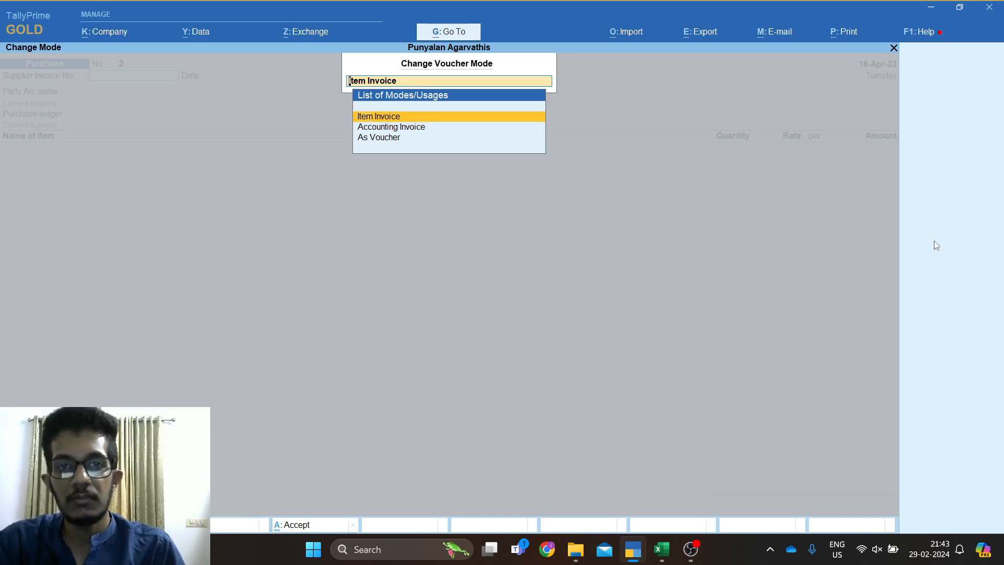
{"action": "key", "text": "Return"}
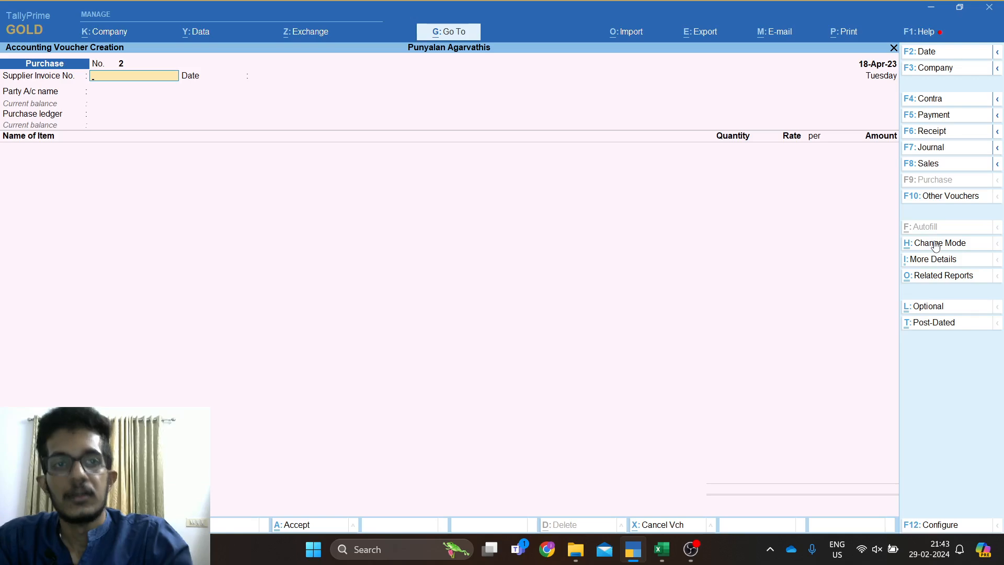
Check the purchase transaction in the Excel question sheet, then enter supplier invoice number 1 dated 18-Apr-23 in the TallyPrime voucher.
{"action": "key", "text": "alt+Tab"}
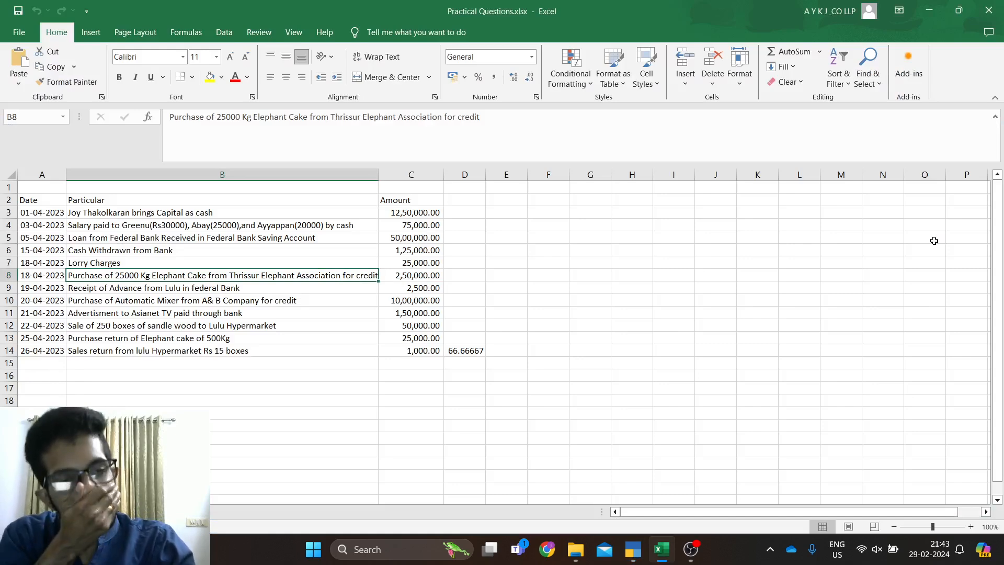
{"action": "key", "text": "alt+Tab"}
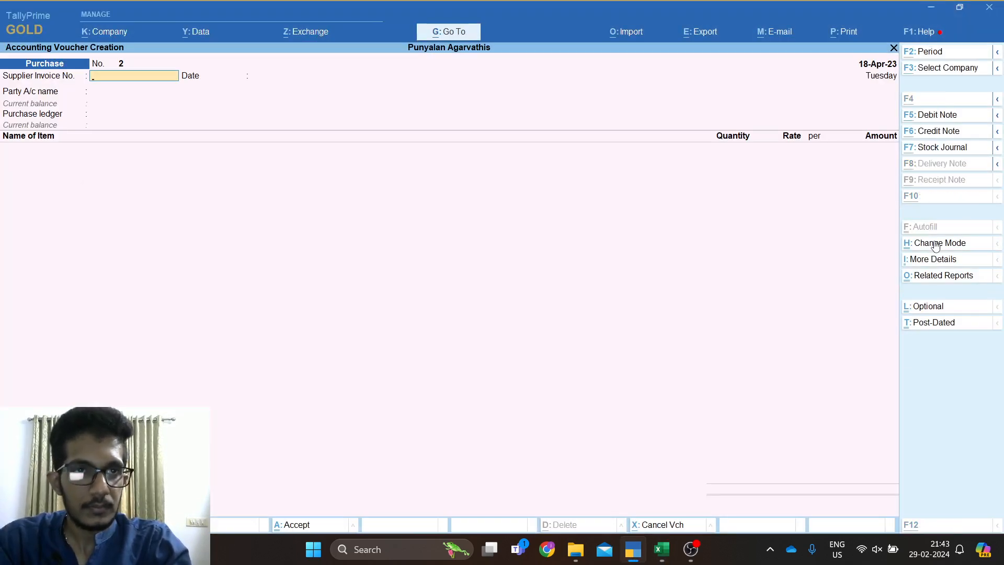
{"action": "key", "text": "alt+Tab"}
{"action": "key", "text": "alt+Tab"}
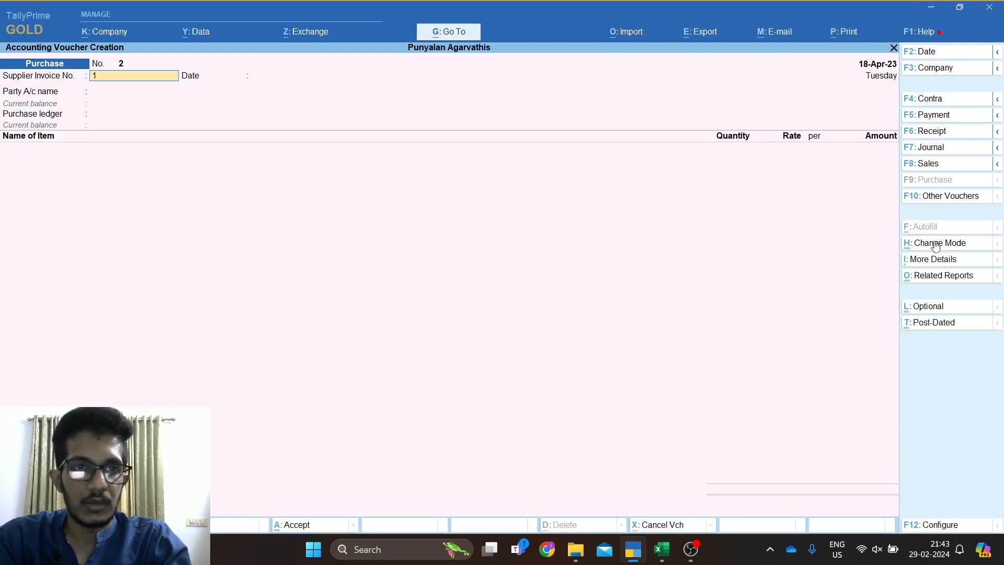
{"action": "key", "text": "Return"}
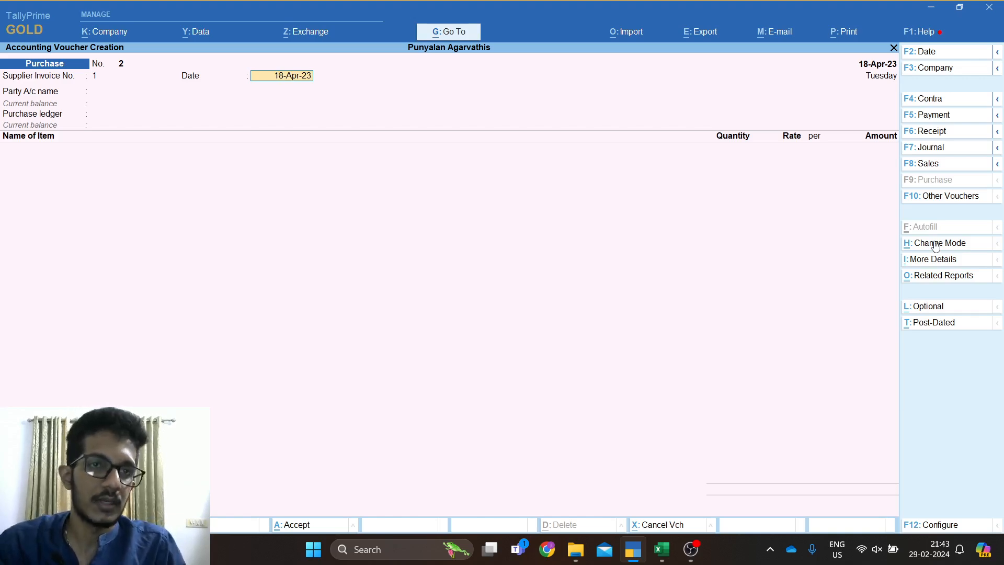
{"action": "key", "text": "Return"}
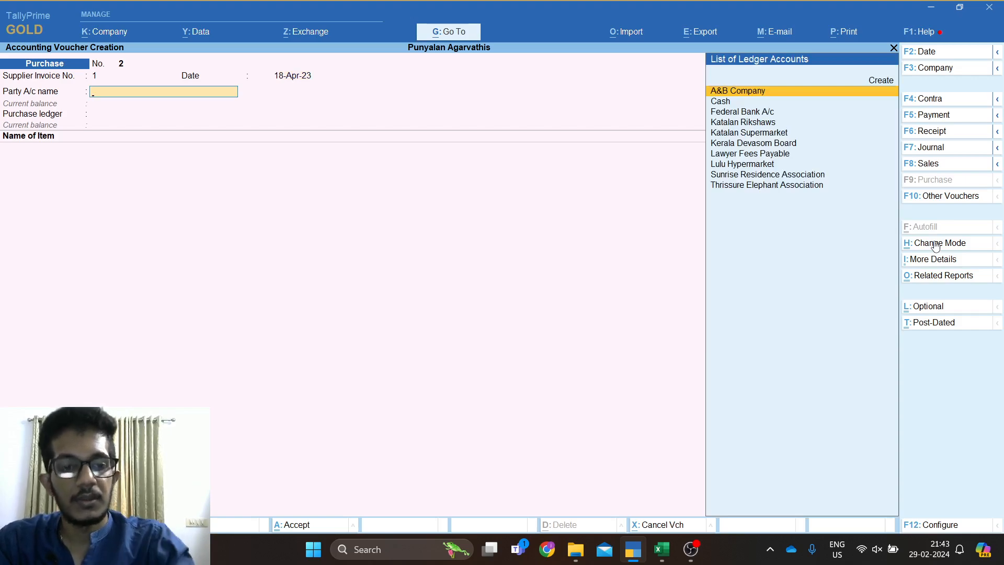
Set the party account to Thrissure Elephant Association and accept its receipt and party details without additions.
{"action": "key", "text": "alt+Tab"}
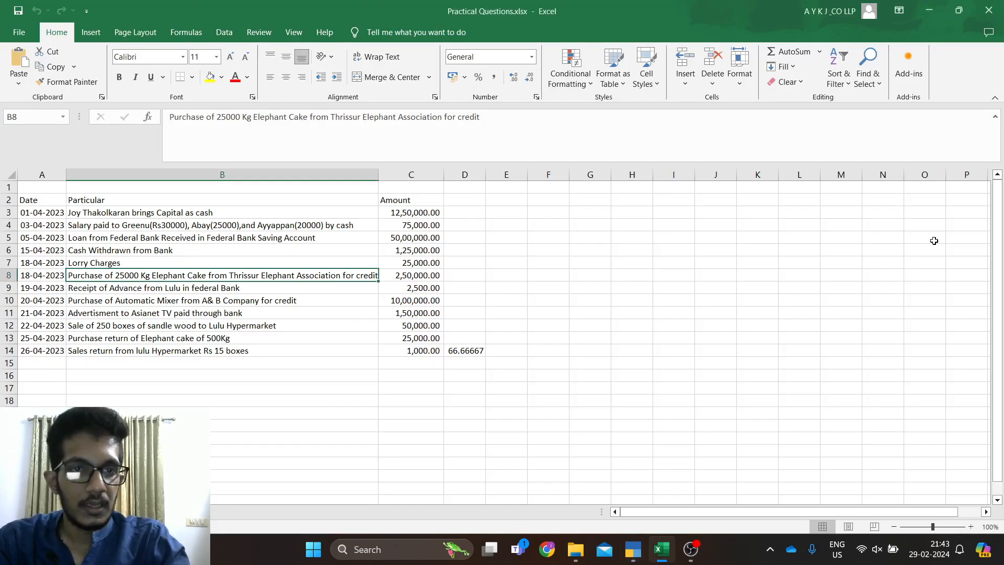
{"action": "key", "text": "alt+Tab"}
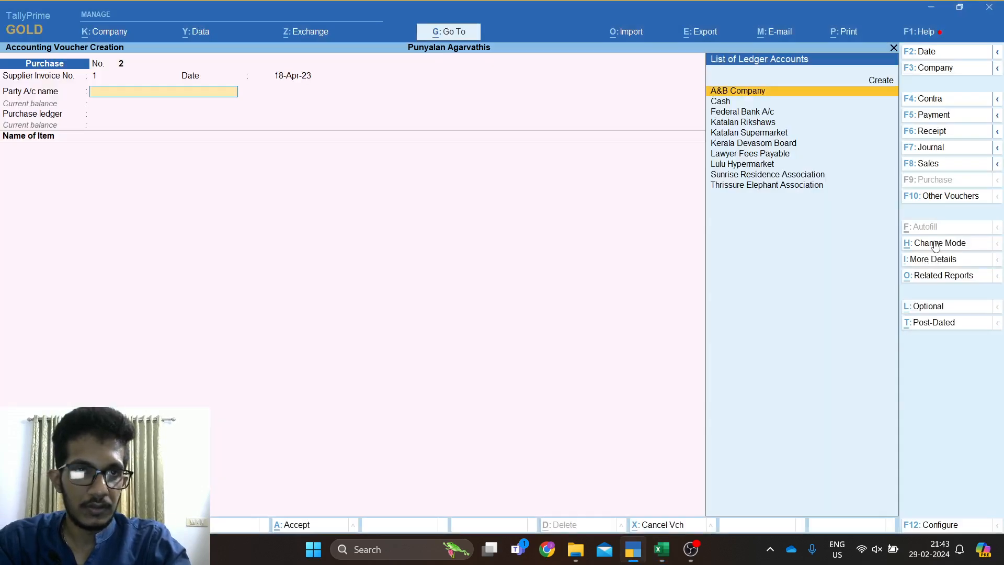
{"action": "type", "text": "Th"}
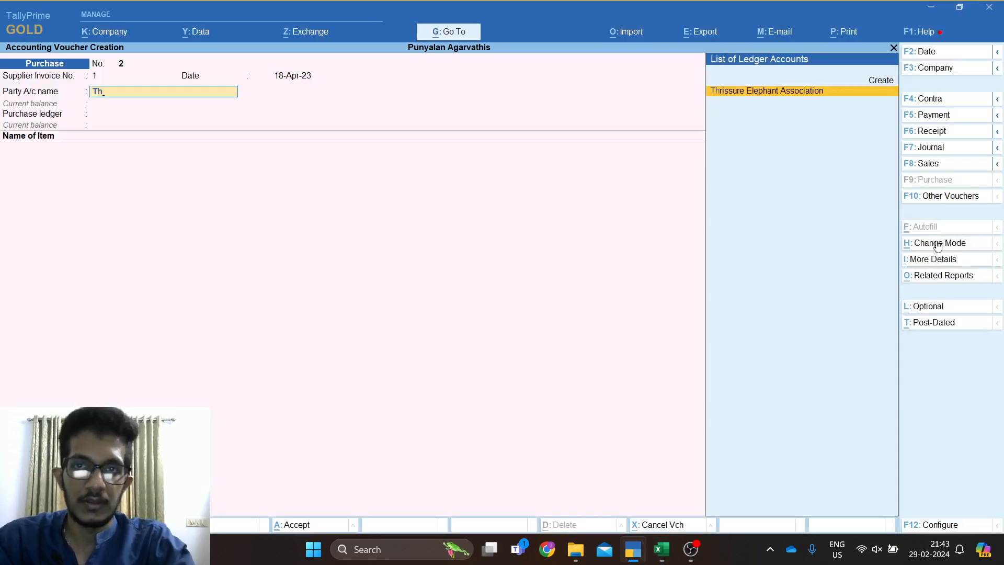
{"action": "key", "text": "Return"}
{"action": "key", "text": "Return"}
{"action": "key", "text": "Return"}
{"action": "key", "text": "Return"}
{"action": "key", "text": "Return"}
{"action": "key", "text": "Return"}
{"action": "key", "text": "Return"}
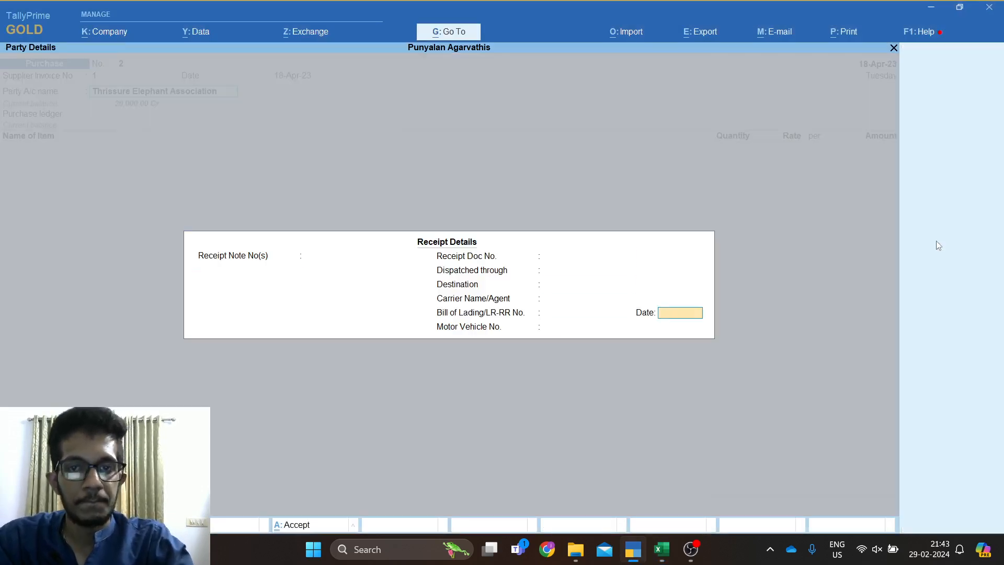
{"action": "key", "text": "Return"}
{"action": "key", "text": "Return"}
{"action": "key", "text": "Return"}
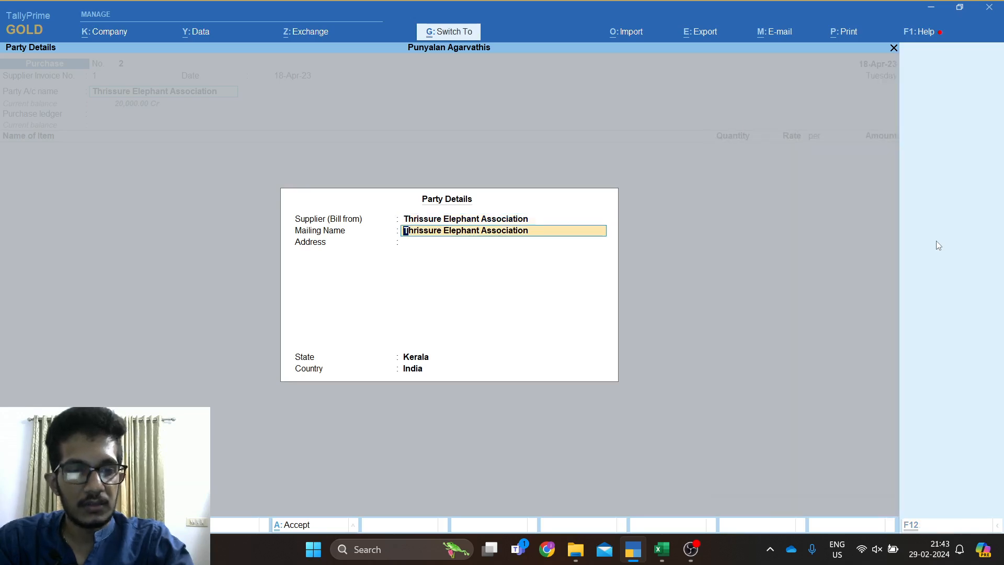
{"action": "key", "text": "ctrl+a"}
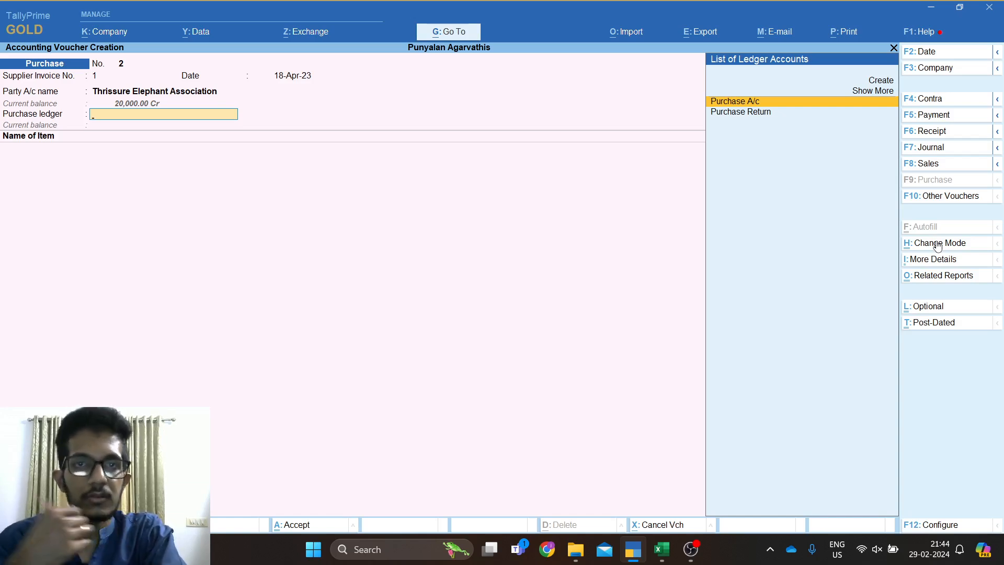
Set the purchase ledger to Purchase A/c and add Elephant Cake as the stock item, as listed in the Excel question sheet.
{"action": "key", "text": "Return"}
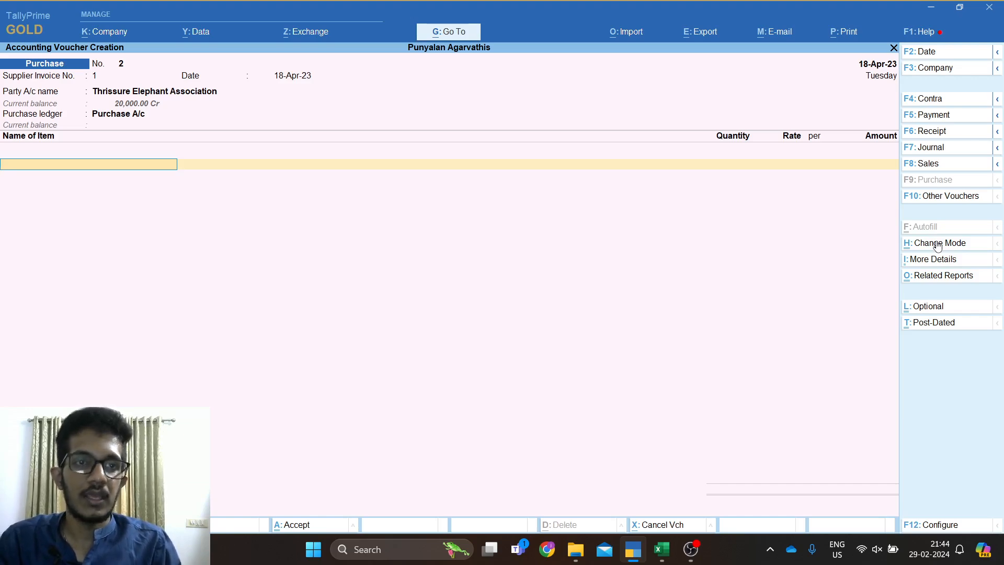
{"action": "key", "text": "alt+Tab"}
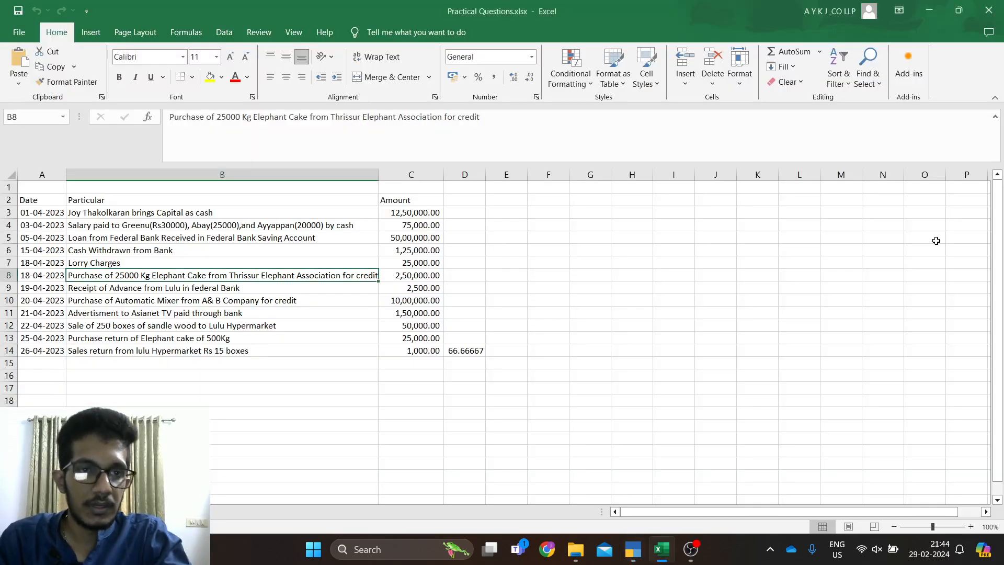
{"action": "key", "text": "alt+Tab"}
{"action": "type", "text": "Ele"}
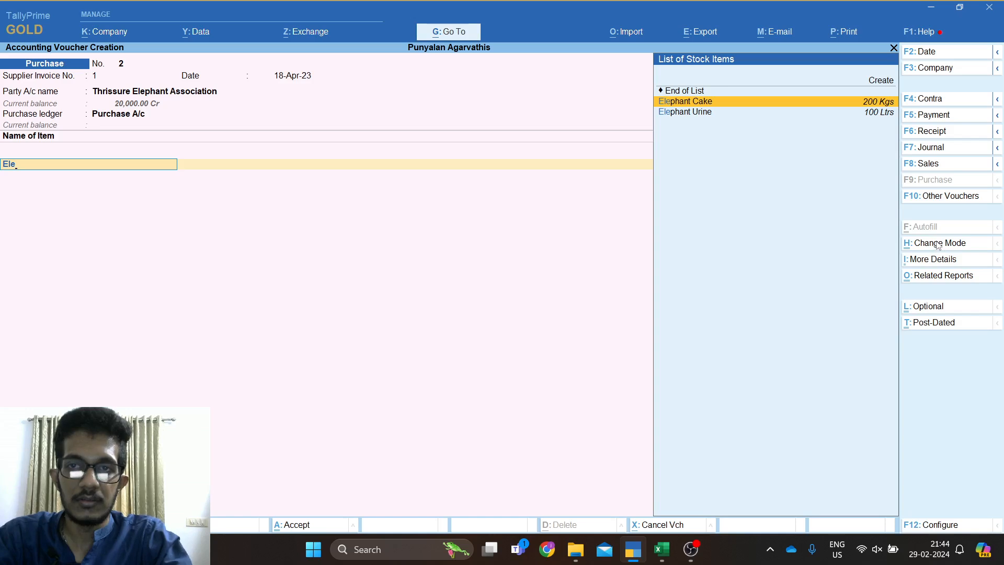
{"action": "key", "text": "Return"}
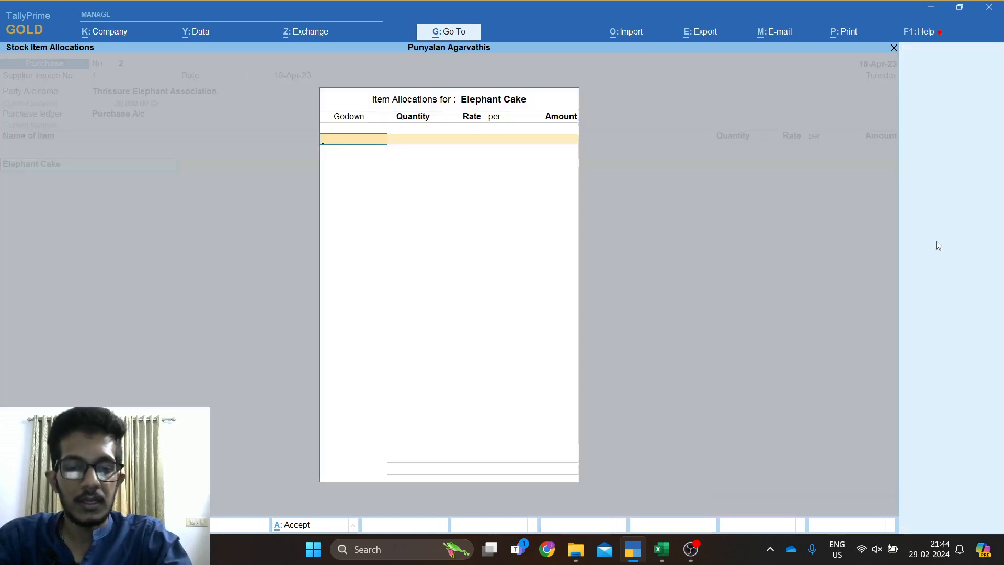
{"action": "type", "text": "R"}
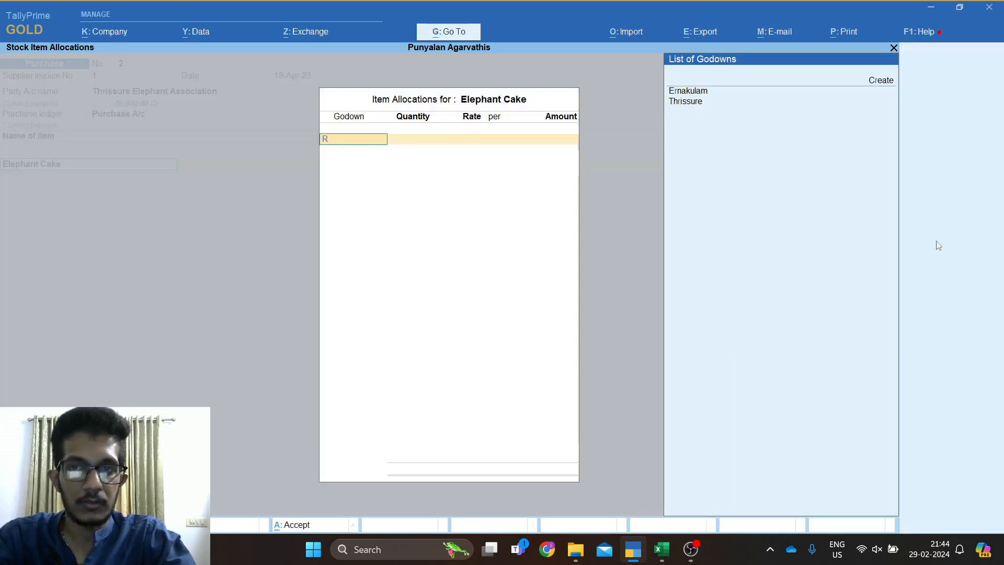
{"action": "key", "text": "Return"}
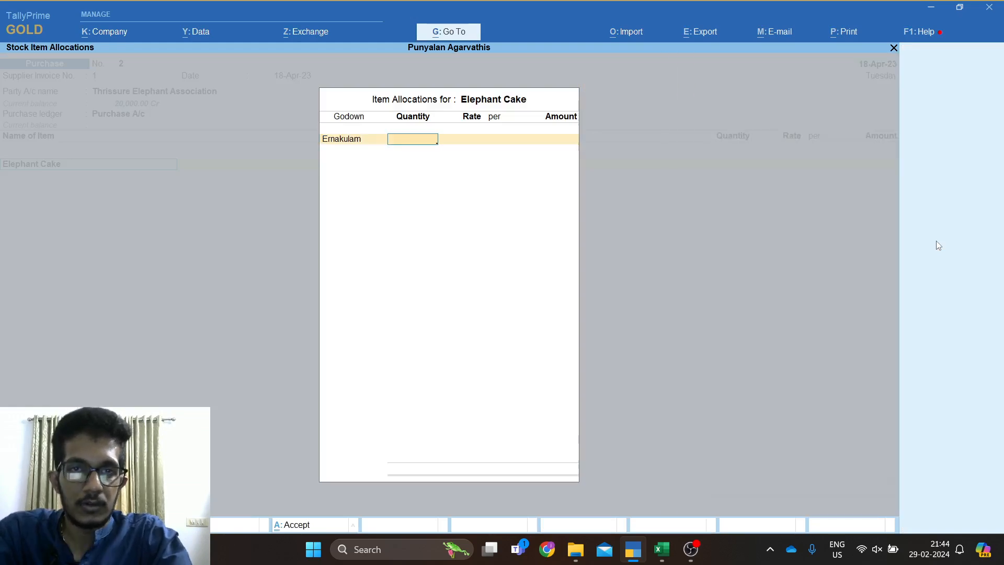
{"action": "type", "text": "10"}
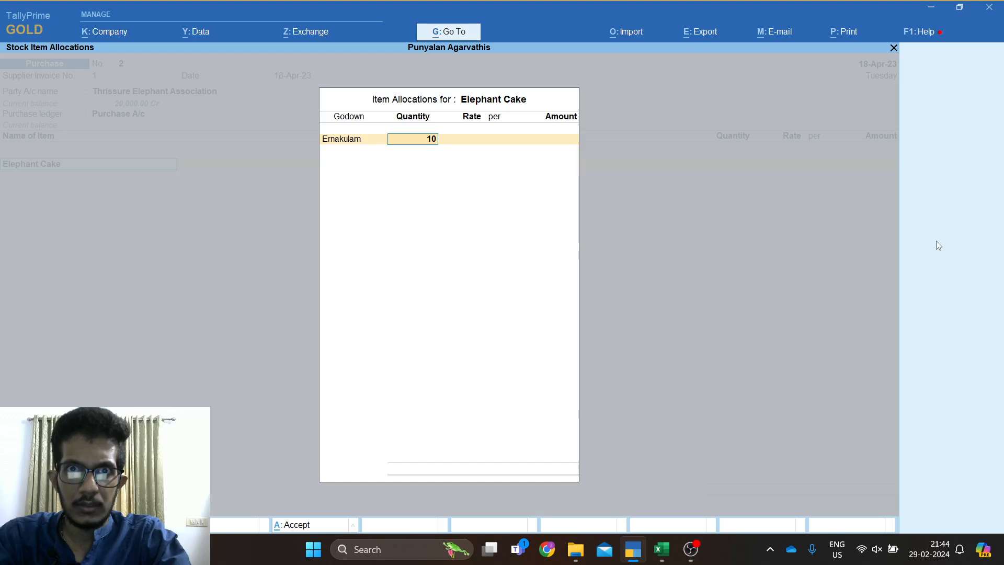
{"action": "key", "text": "BackSpace"}
{"action": "key", "text": "BackSpace"}
{"action": "key", "text": "BackSpace"}
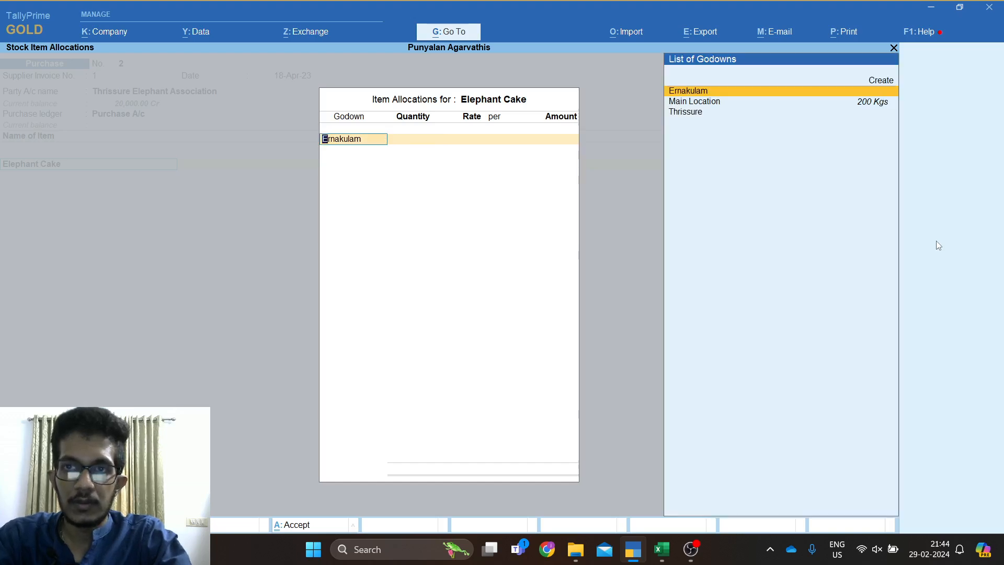
{"action": "key", "text": "Down"}
{"action": "key", "text": "Up"}
{"action": "key", "text": "Down"}
{"action": "key", "text": "Up"}
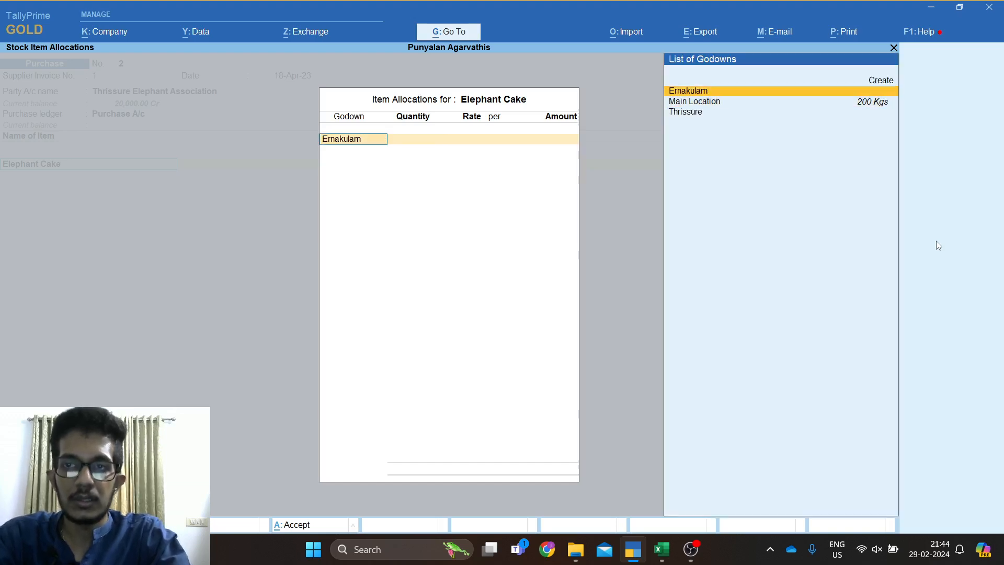
{"action": "key", "text": "Down"}
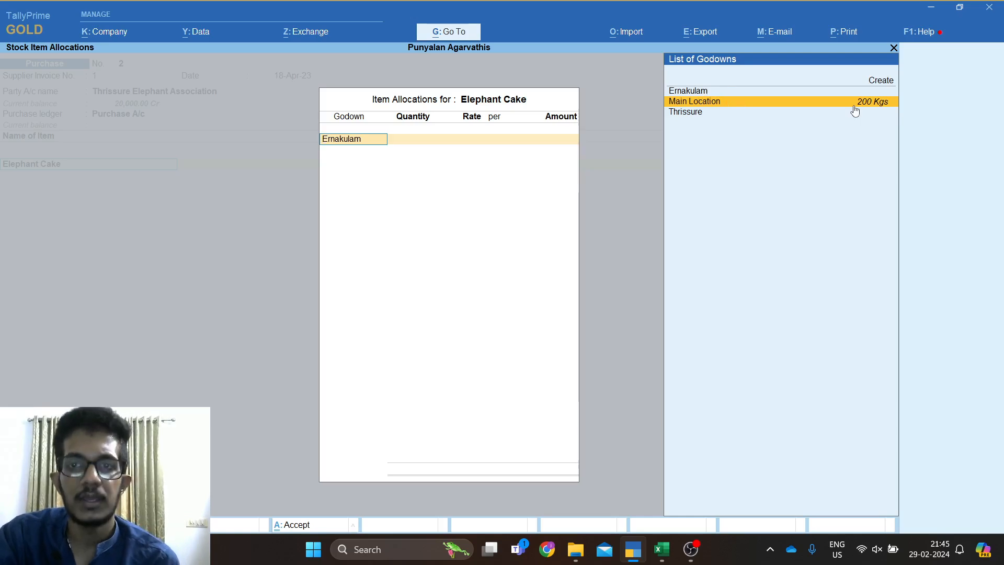
{"action": "key", "text": "Return"}
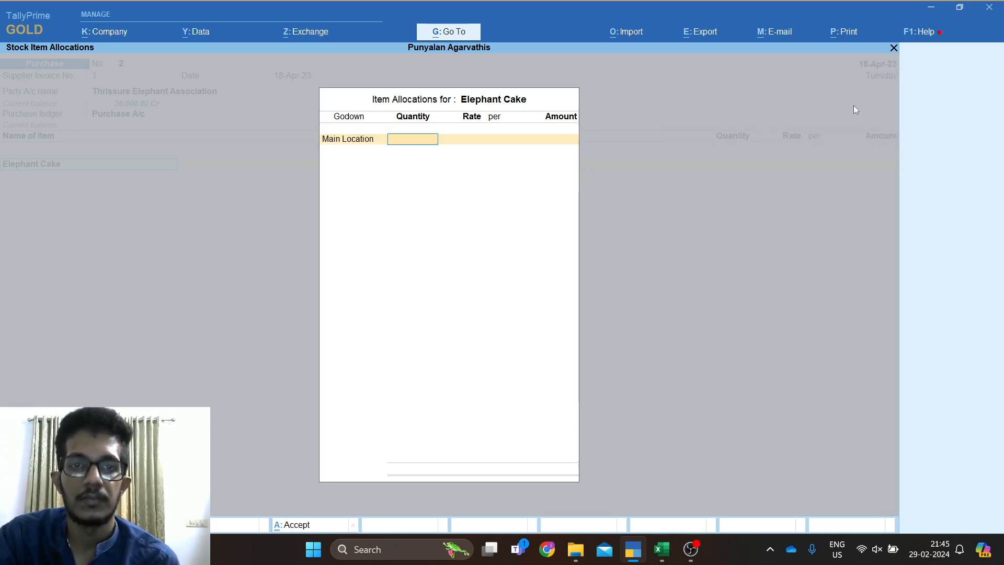
Change the godown in the Elephant Cake item allocation from Main Location to Thrissure.
{"action": "key", "text": "BackSpace"}
{"action": "key", "text": "Up"}
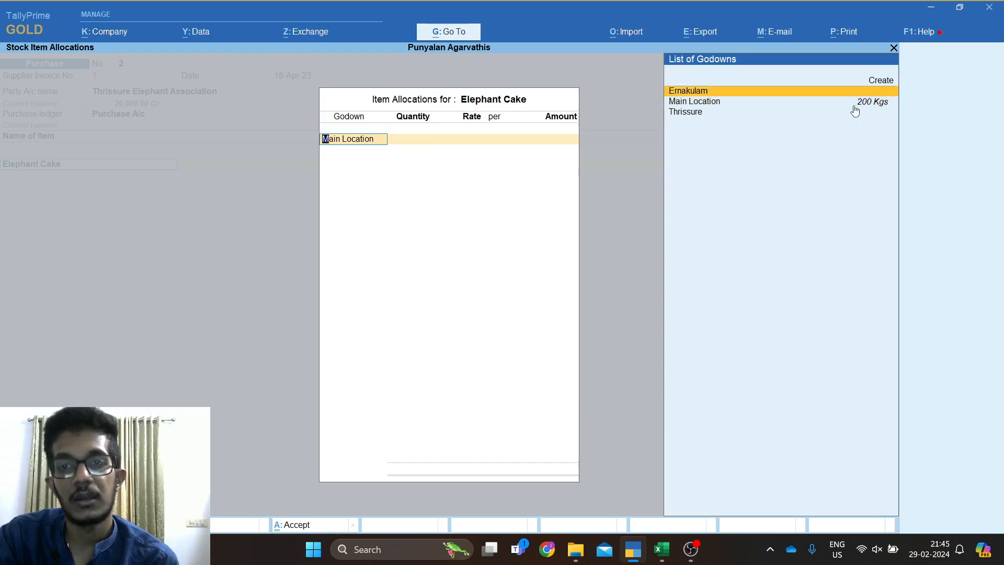
{"action": "left_click", "coordinate": [854, 110]}
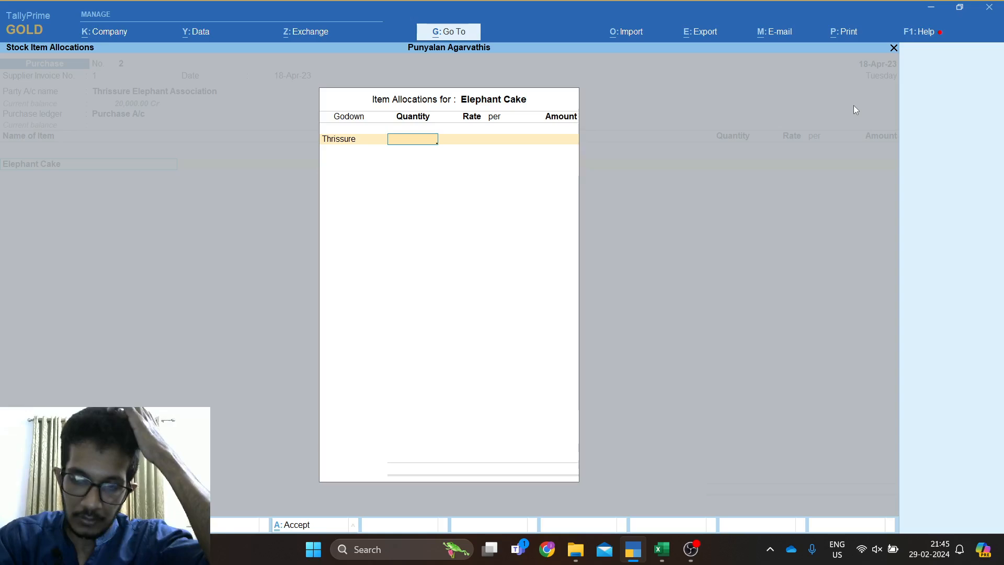
Check the purchased quantity in the Excel question sheet and set the Elephant Cake quantity to 25,000 Kgs in TallyPrime.
{"action": "type", "text": "100"}
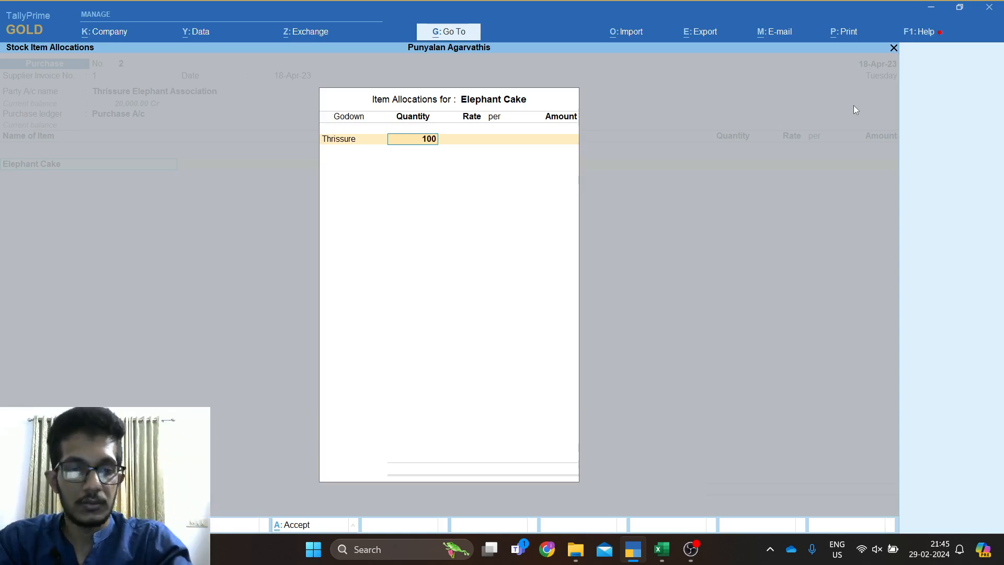
{"action": "key", "text": "alt+Tab"}
{"action": "key", "text": "Left"}
{"action": "key", "text": "Right"}
{"action": "key", "text": "alt+Tab"}
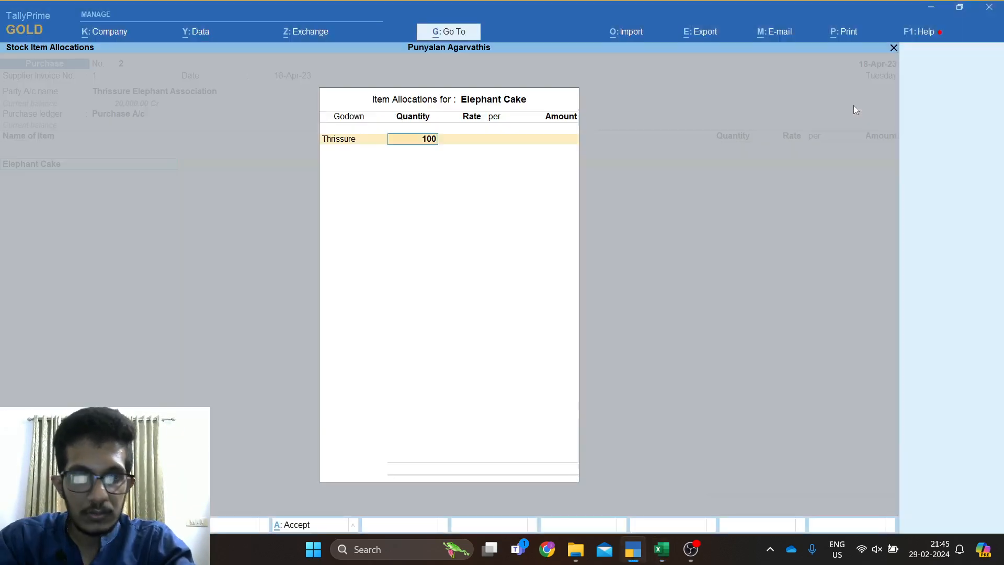
{"action": "key", "text": "BackSpace"}
{"action": "key", "text": "BackSpace"}
{"action": "key", "text": "BackSpace"}
{"action": "type", "text": "25,000"}
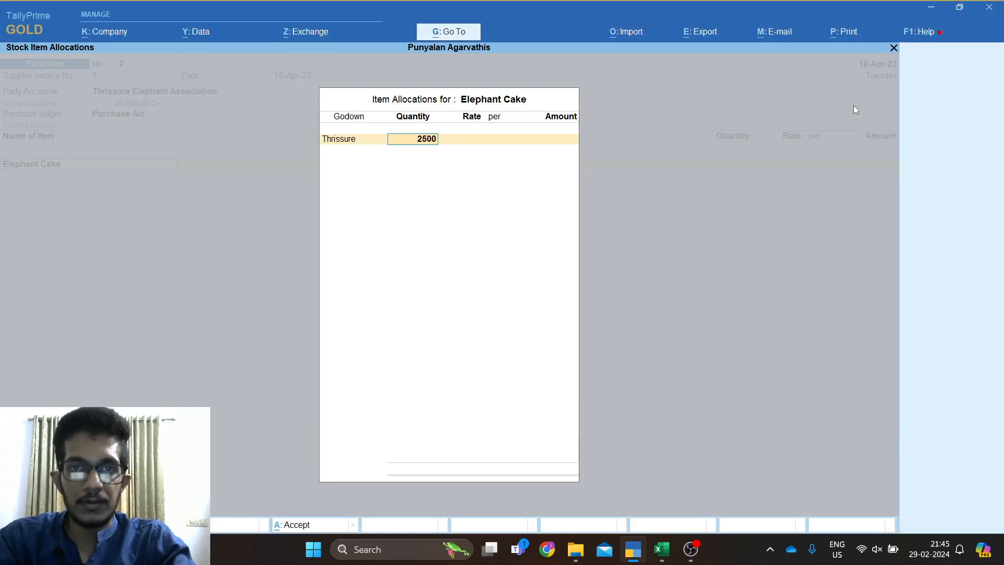
{"action": "key", "text": "Return"}
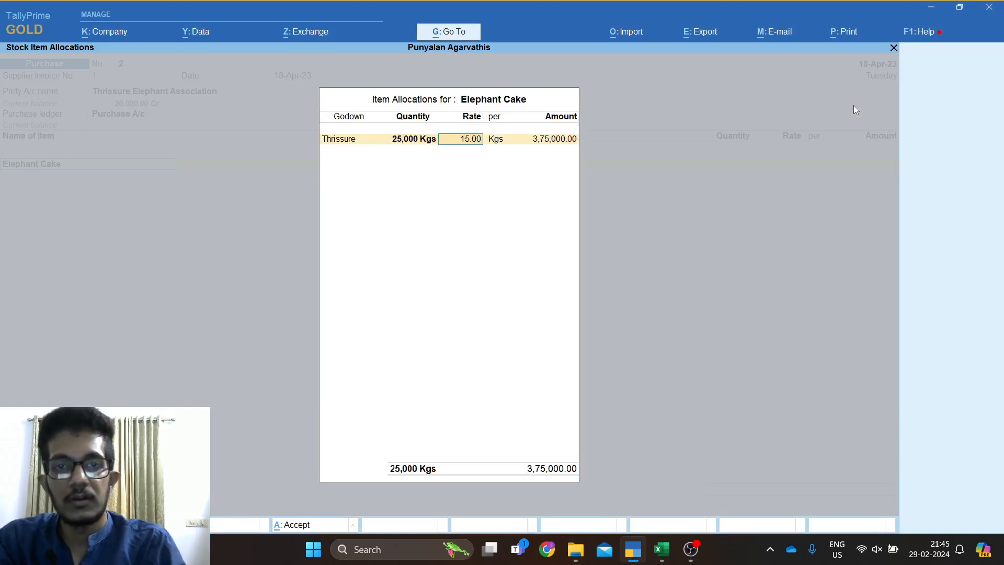
Check the purchase amount in the Excel question sheet, then set the Elephant Cake rate to 10.00 per Kgs and accept the item allocation.
{"action": "key", "text": "alt+Tab"}
{"action": "key", "text": "Right"}
{"action": "key", "text": "Right"}
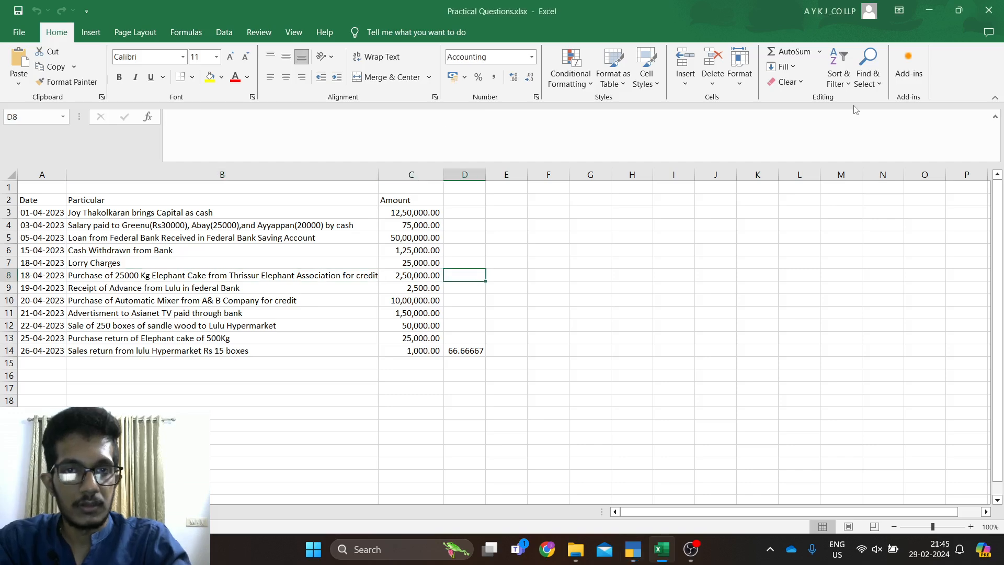
{"action": "key", "text": "alt+Tab"}
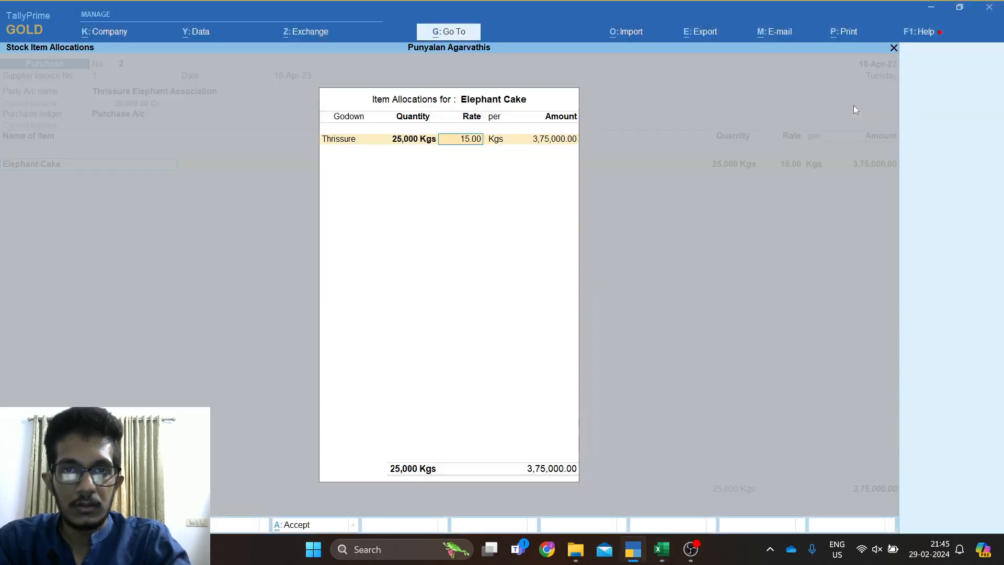
{"action": "key", "text": "alt+Tab"}
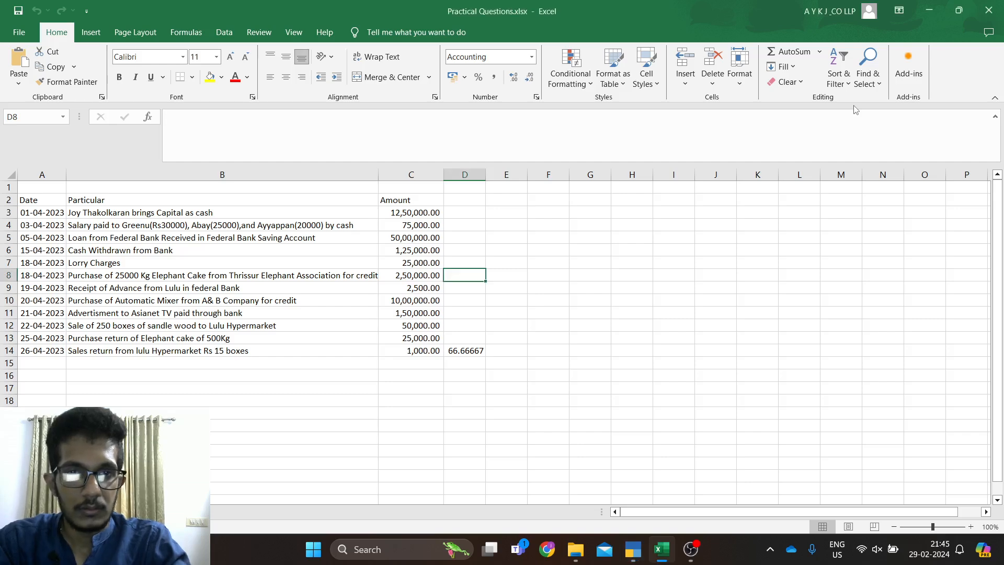
{"action": "key", "text": "alt+Tab"}
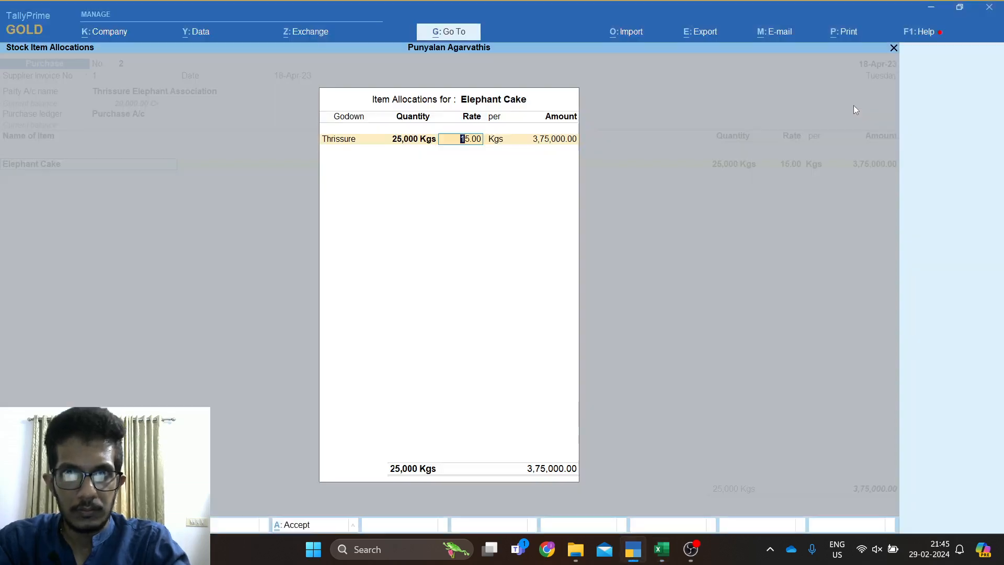
{"action": "key", "text": "alt+Tab"}
{"action": "key", "text": "alt+Tab"}
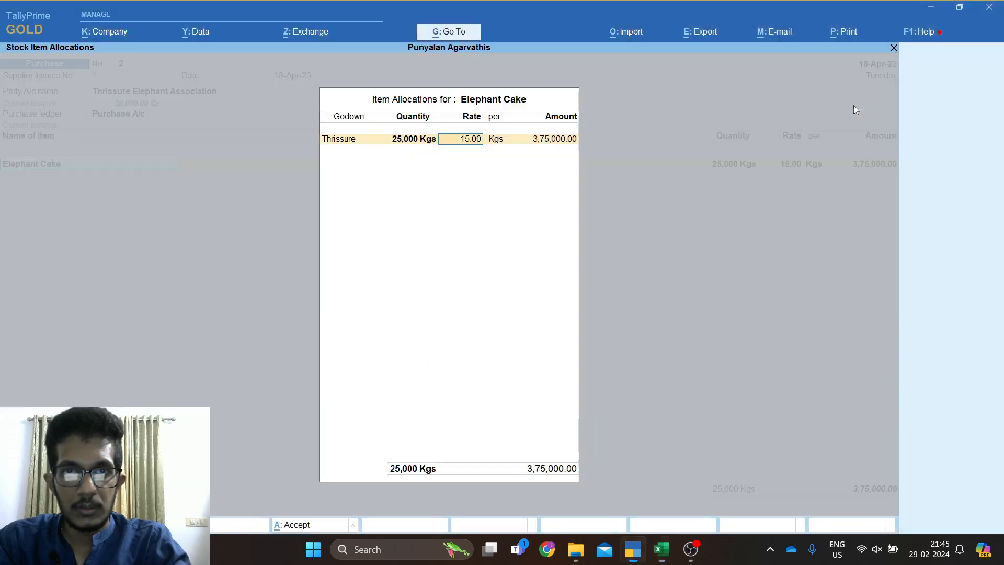
{"action": "type", "text": "10"}
{"action": "key", "text": "Return"}
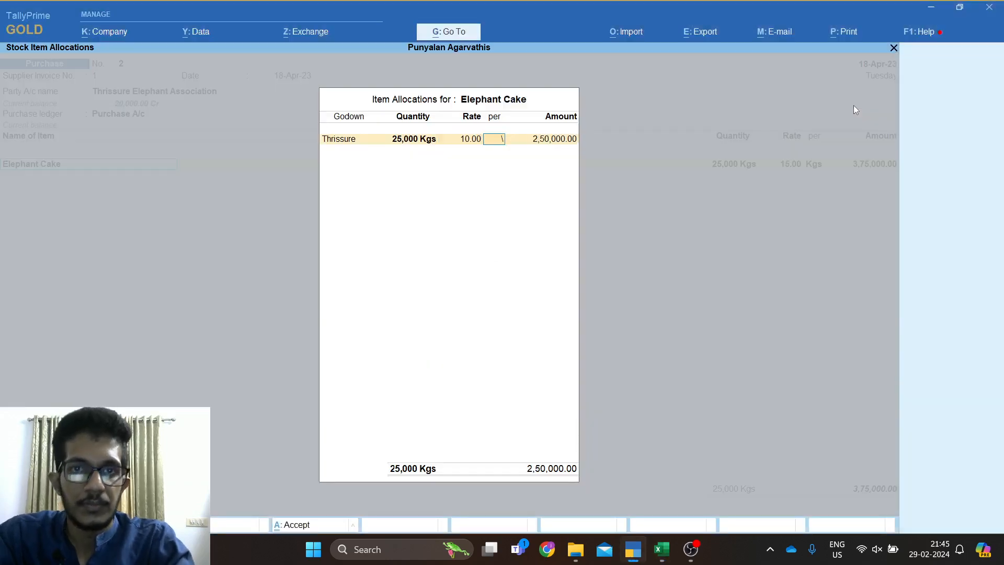
{"action": "type", "text": "kg"}
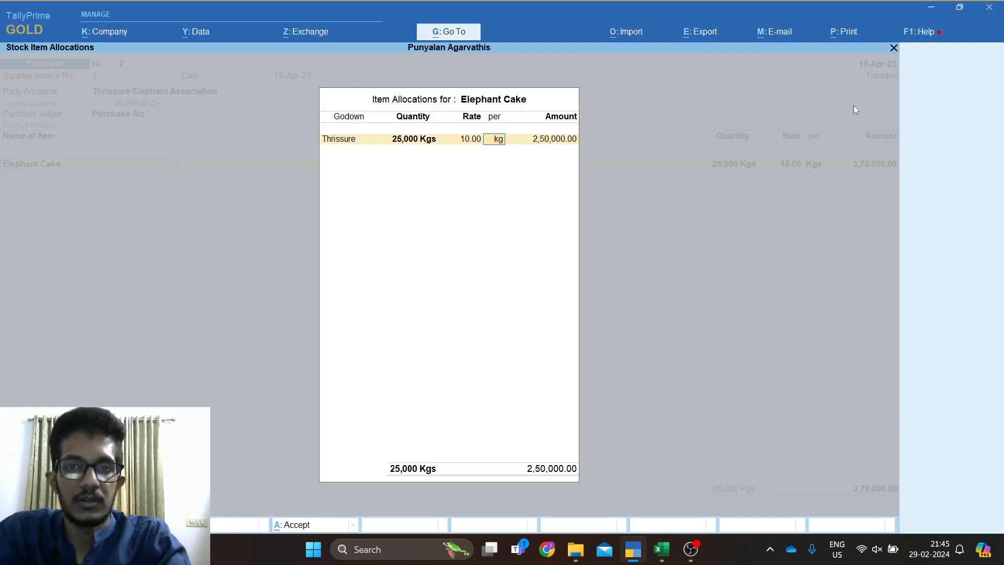
{"action": "key", "text": "Return"}
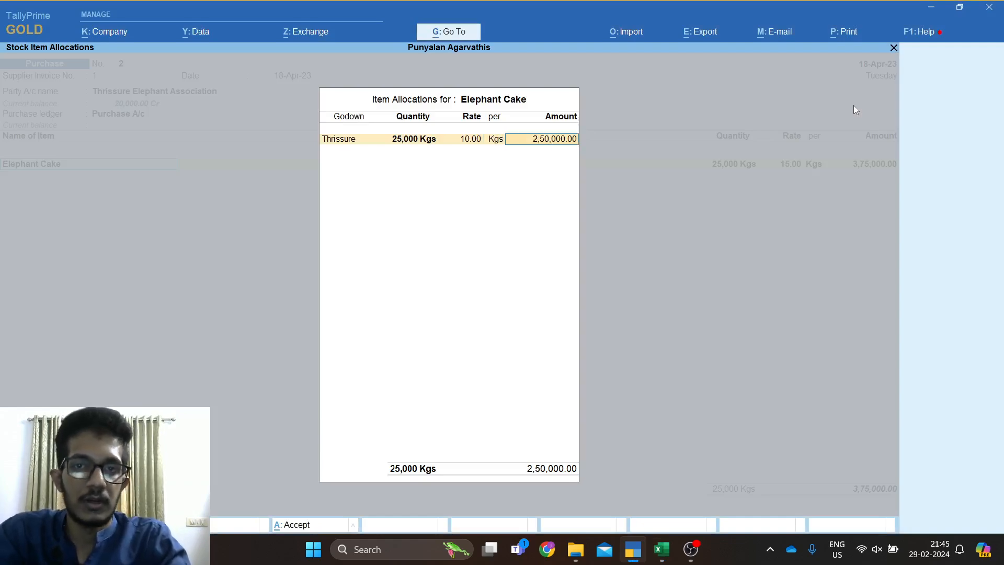
{"action": "key", "text": "Return"}
{"action": "key", "text": "Return"}
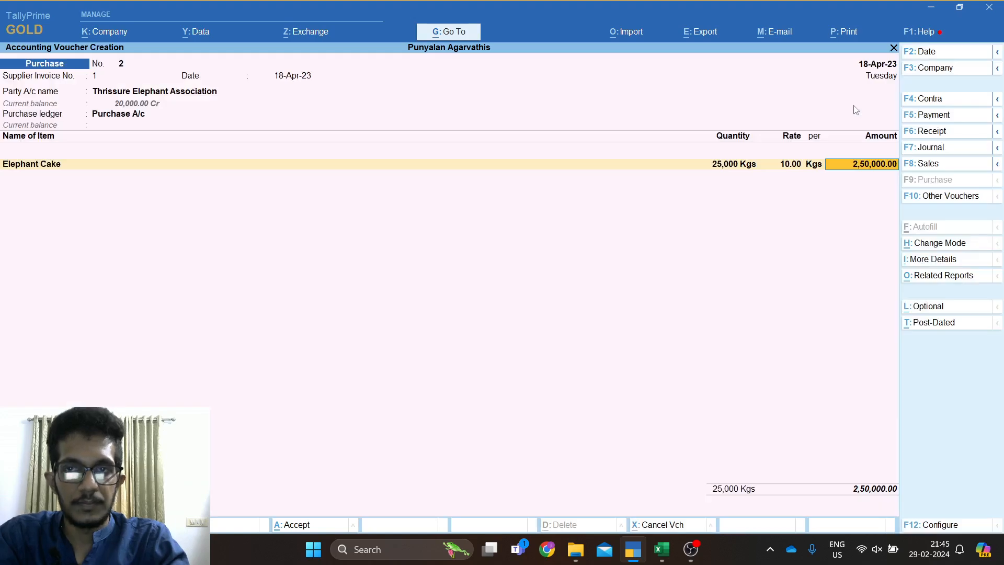
Allocate the party's 2,50,000.00 Cr bill-wise to New Ref 1 without a due date, and save the purchase voucher with no narration.
{"action": "key", "text": "Return"}
{"action": "key", "text": "Return"}
{"action": "key", "text": "Return"}
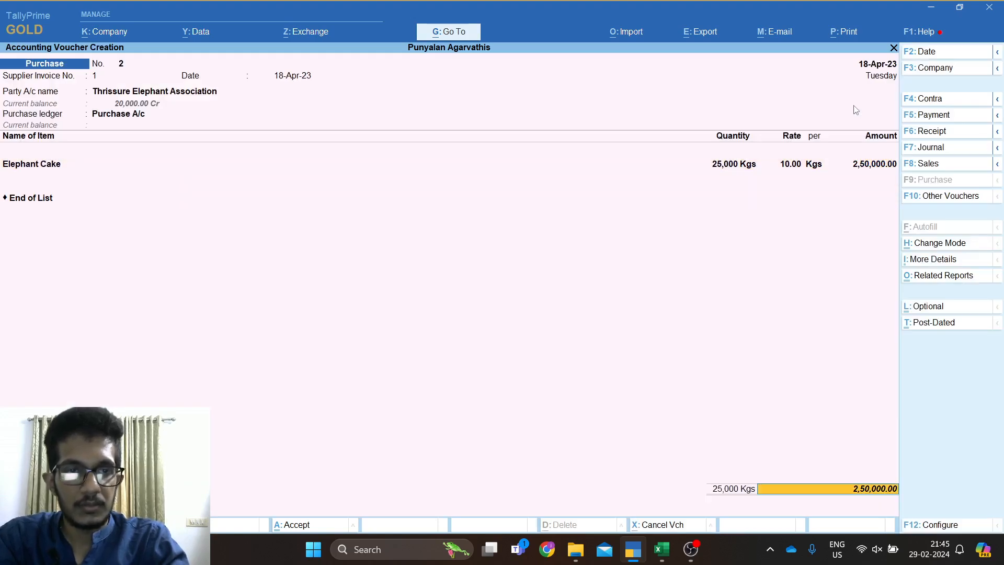
{"action": "key", "text": "Return"}
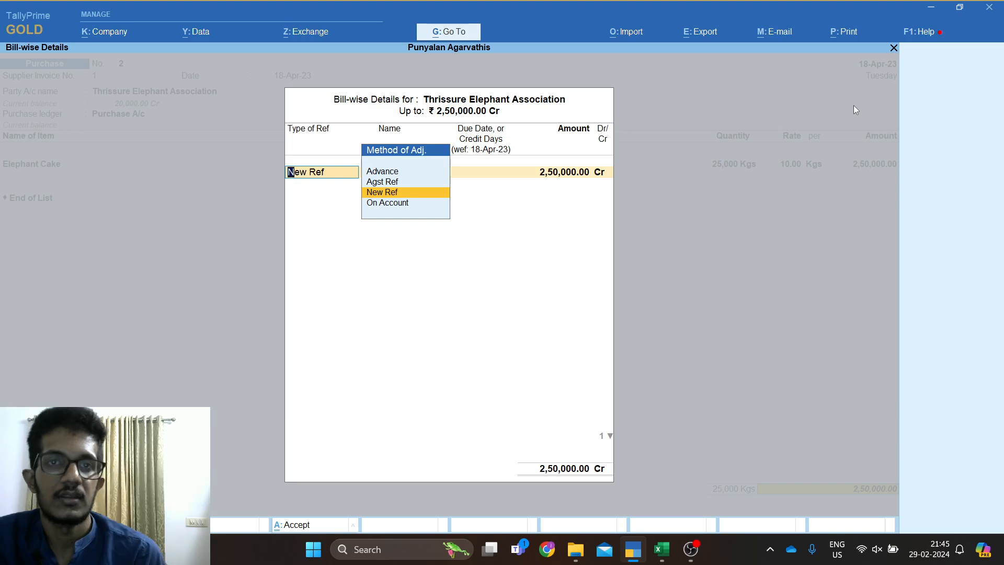
{"action": "key", "text": "Return"}
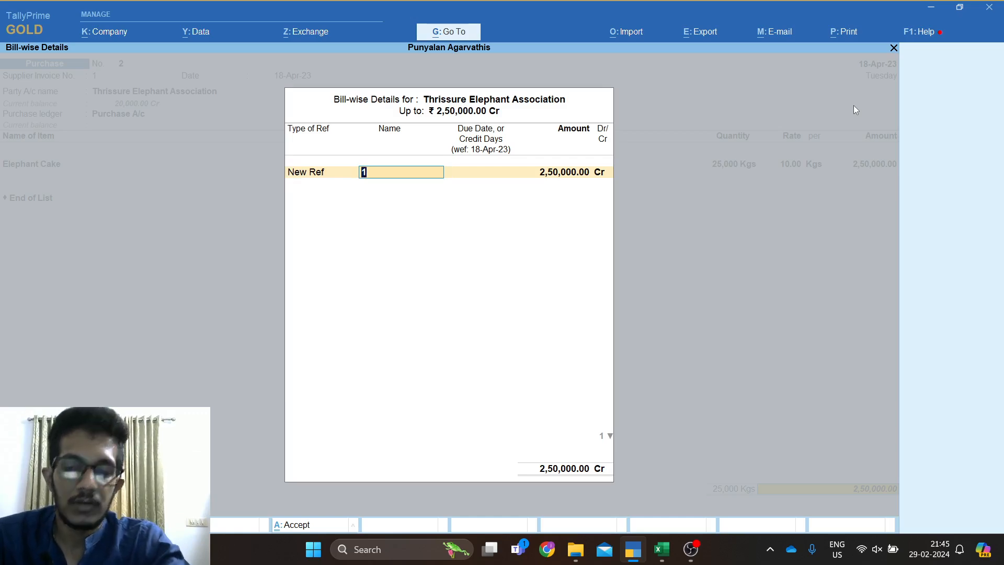
{"action": "key", "text": "Return"}
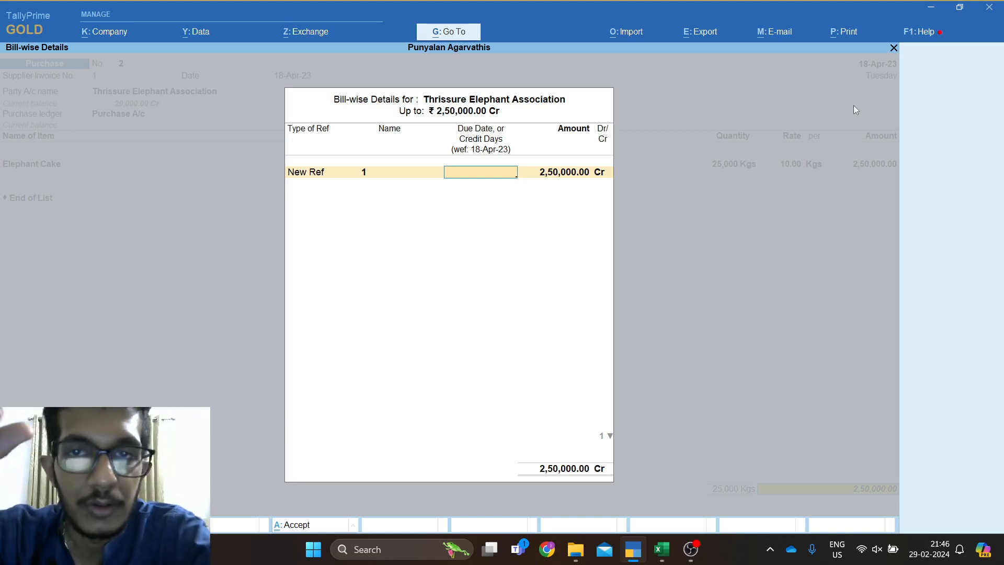
{"action": "key", "text": "Return"}
{"action": "key", "text": "Return"}
{"action": "key", "text": "Return"}
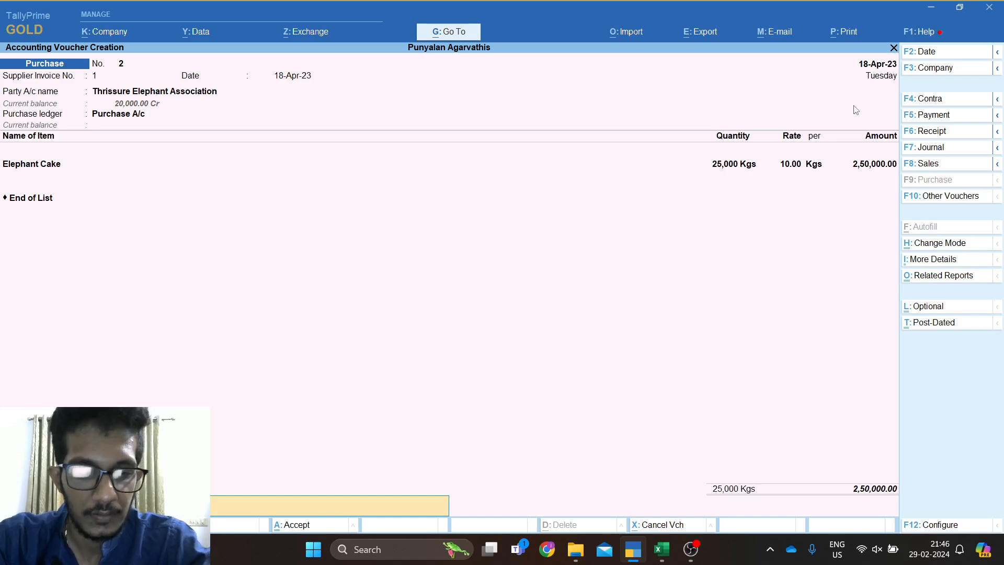
{"action": "key", "text": "Return"}
{"action": "key", "text": "Return"}
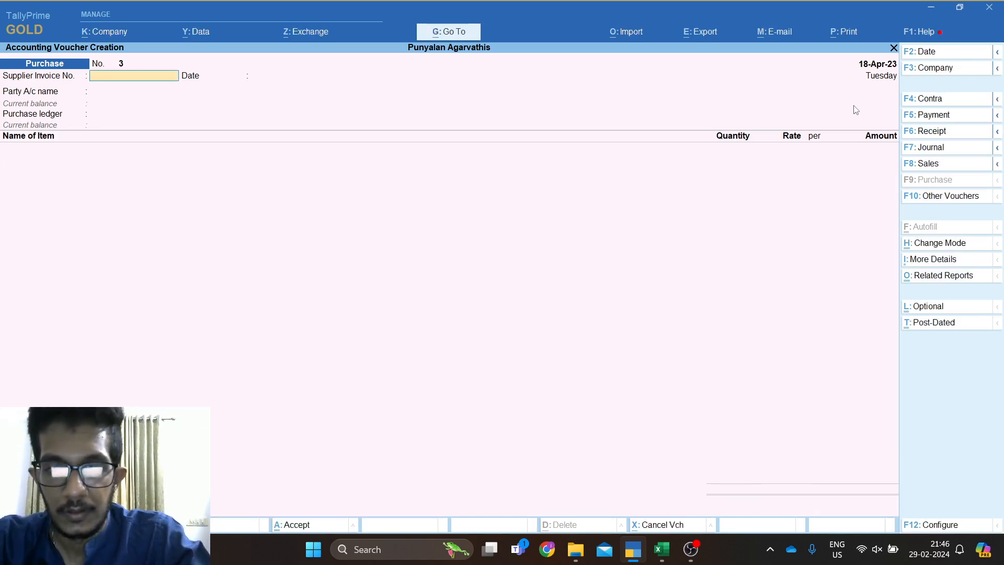
Check the transaction list in the Excel question sheet, then switch the new TallyPrime purchase voucher to Accounting Invoice mode.
{"action": "key", "text": "alt+Tab"}
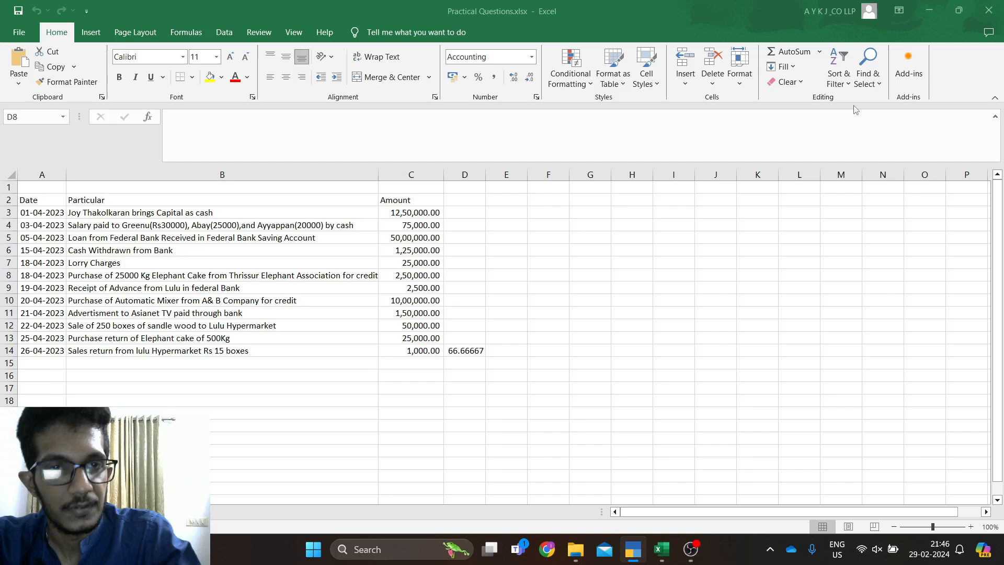
{"action": "key", "text": "Left"}
{"action": "key", "text": "Left"}
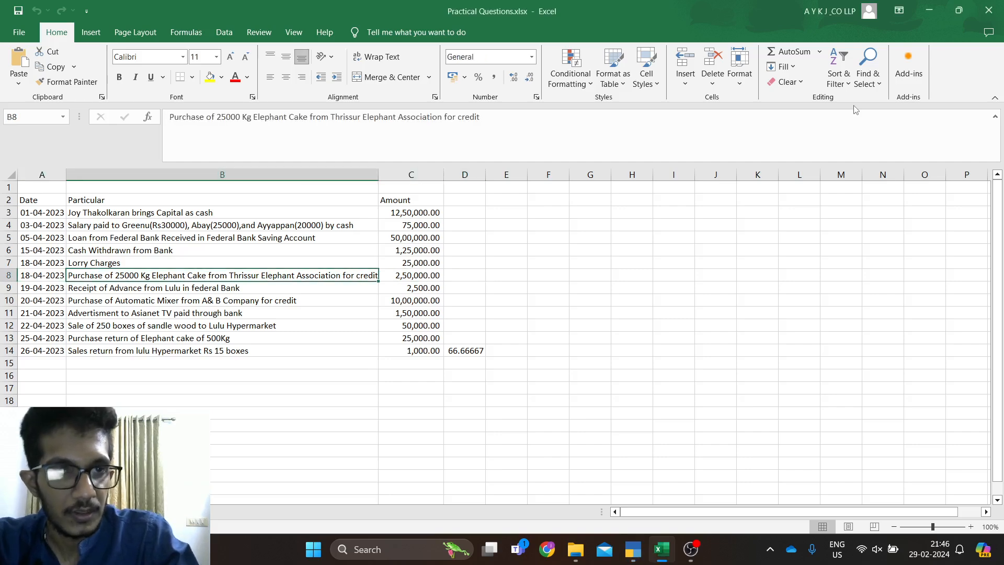
{"action": "key", "text": "Down"}
{"action": "key", "text": "alt+Tab"}
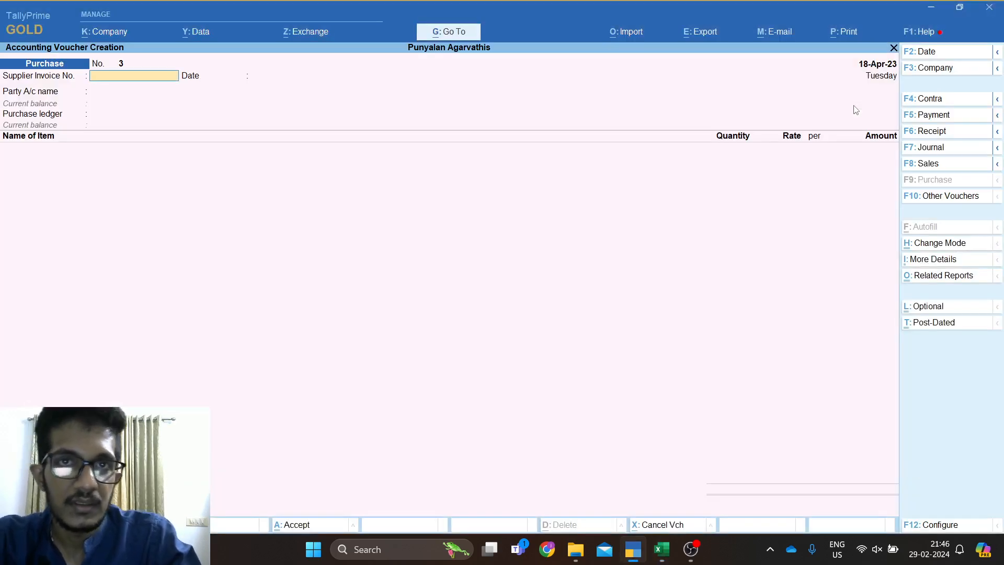
{"action": "left_click", "coordinate": [952, 250]}
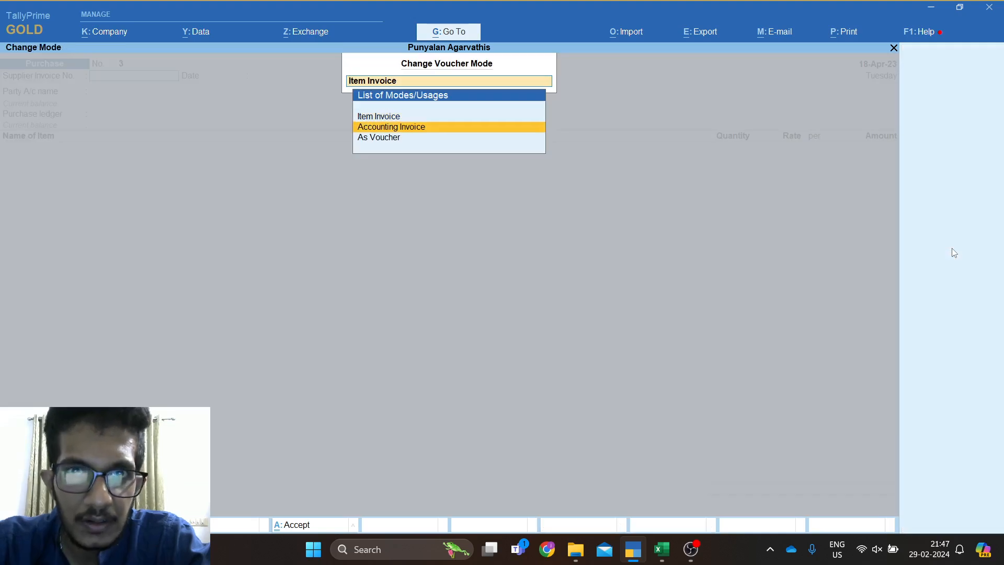
{"action": "key", "text": "Return"}
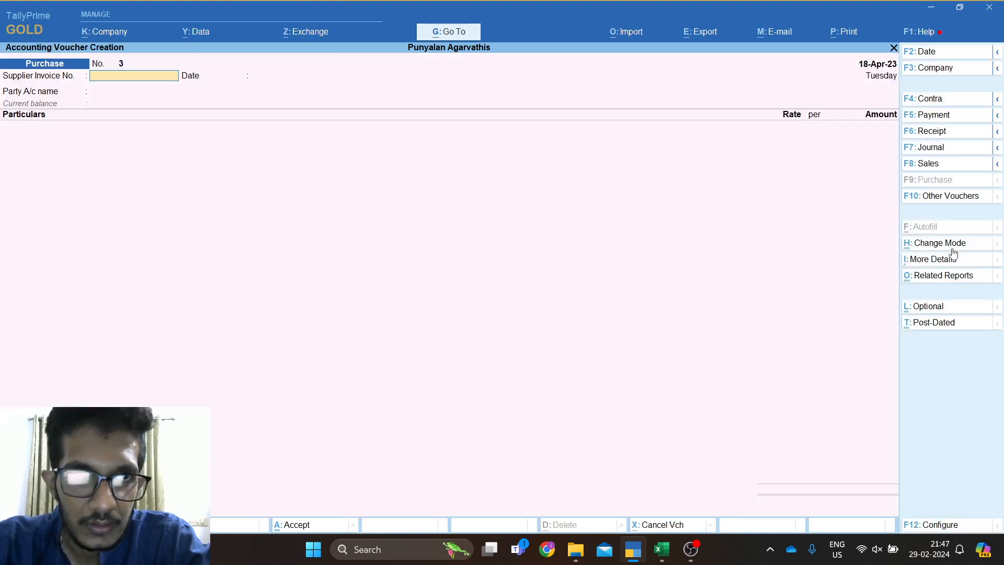
Enter supplier invoice number 1 dated 18-Apr-23 with Thrissure Elephant Association as the party account, leaving its receipt details blank.
{"action": "key", "text": "Return"}
{"action": "key", "text": "Return"}
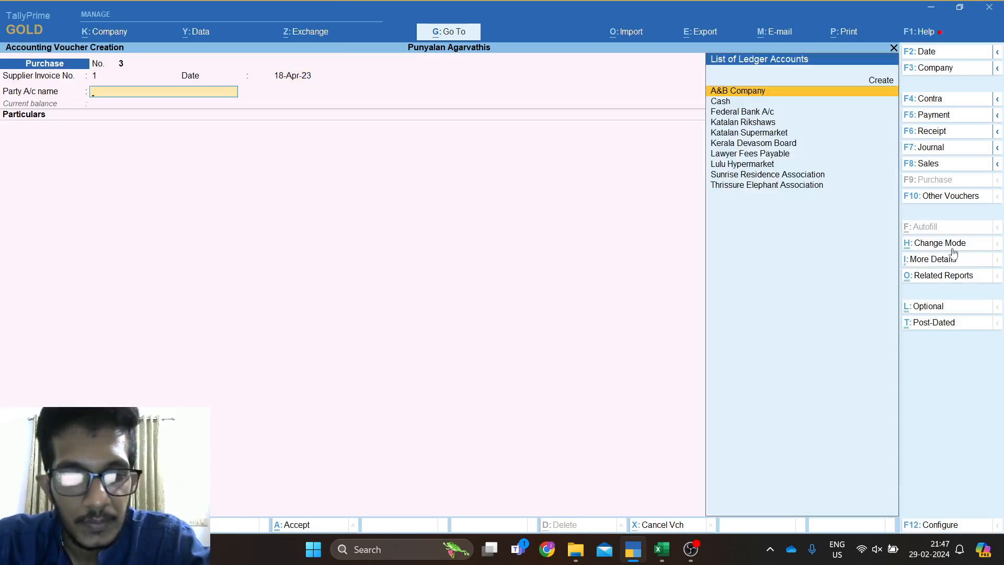
{"action": "type", "text": "T"}
{"action": "key", "text": "Return"}
{"action": "key", "text": "Return"}
{"action": "key", "text": "Return"}
{"action": "key", "text": "Return"}
{"action": "key", "text": "Return"}
{"action": "key", "text": "Return"}
{"action": "key", "text": "Return"}
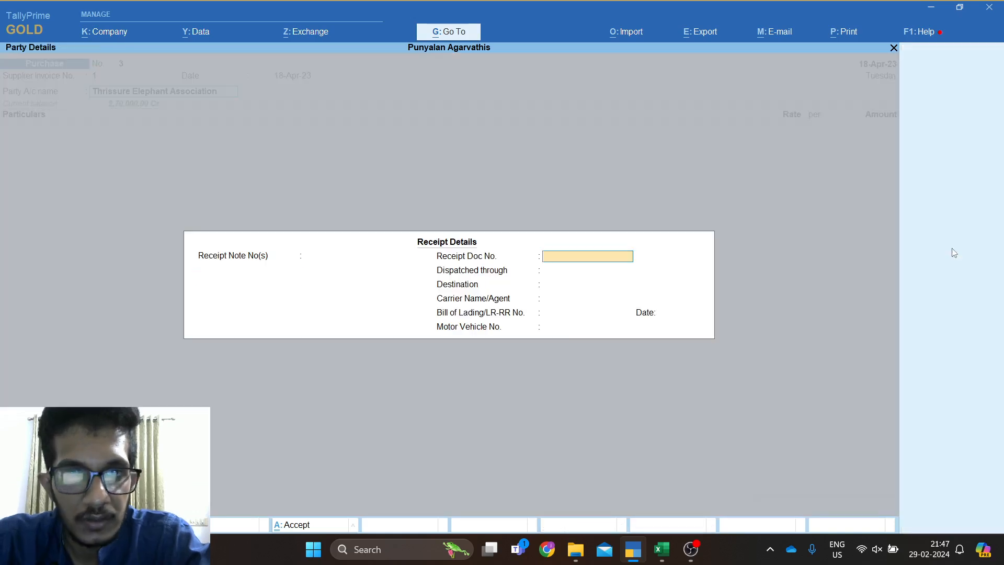
{"action": "key", "text": "Return"}
{"action": "key", "text": "Return"}
{"action": "key", "text": "Return"}
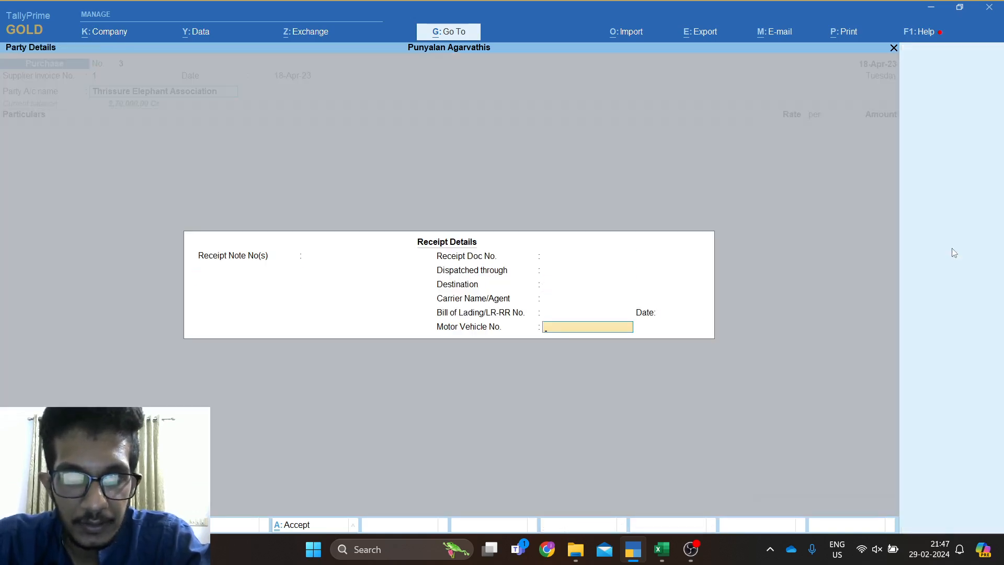
{"action": "key", "text": "ctrl+a"}
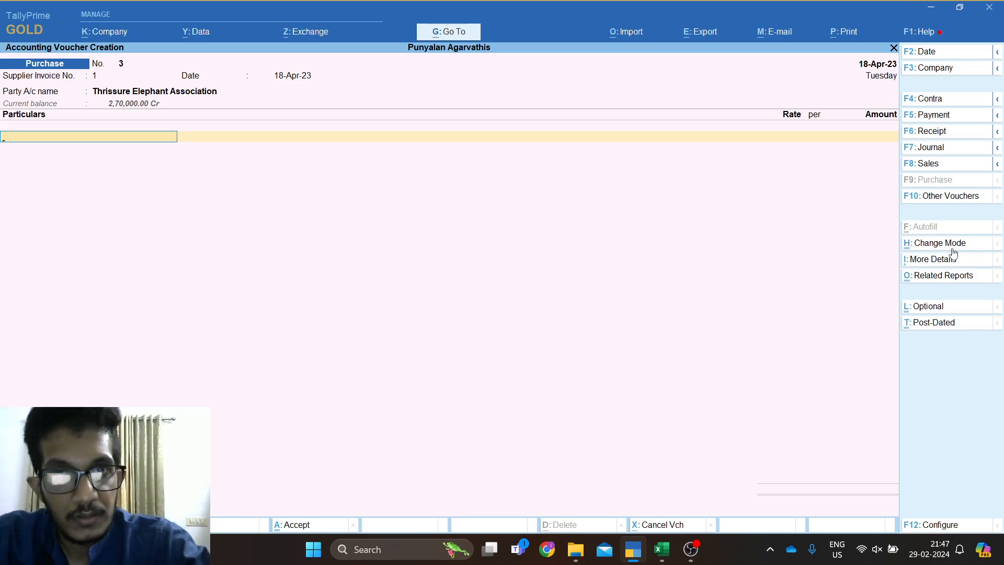
Add Purchase A/c as the particulars ledger with an amount of 2,50,000.00 and end the ledger list.
{"action": "type", "text": "Pu"}
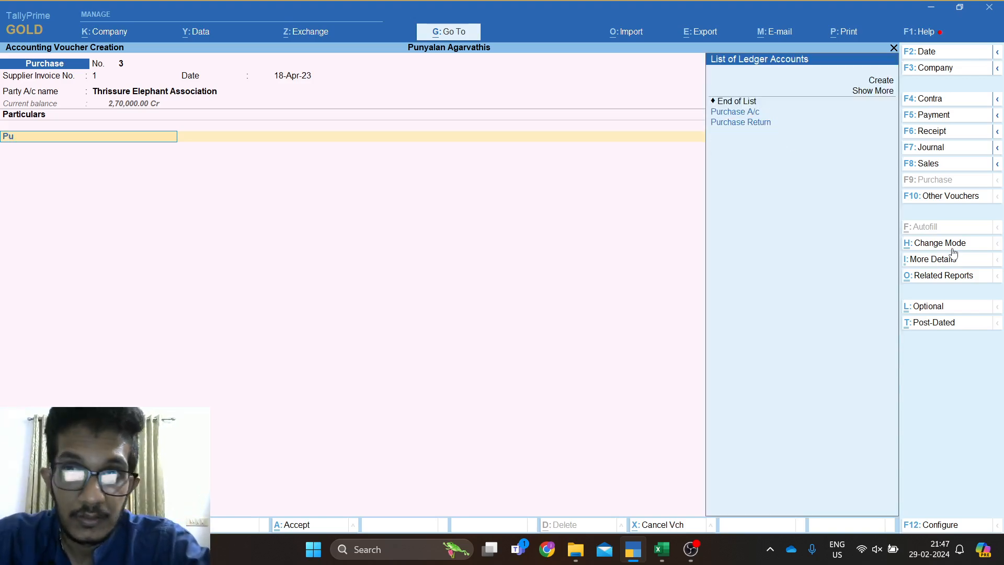
{"action": "key", "text": "Down"}
{"action": "key", "text": "Return"}
{"action": "type", "text": "2"}
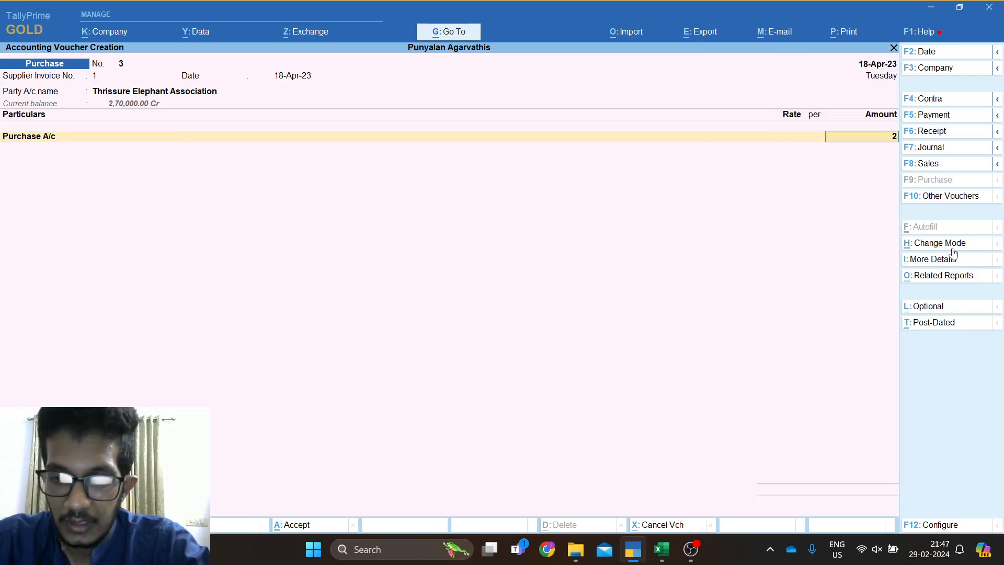
{"action": "type", "text": ",50,00000"}
{"action": "key", "text": "Return"}
{"action": "key", "text": "Return"}
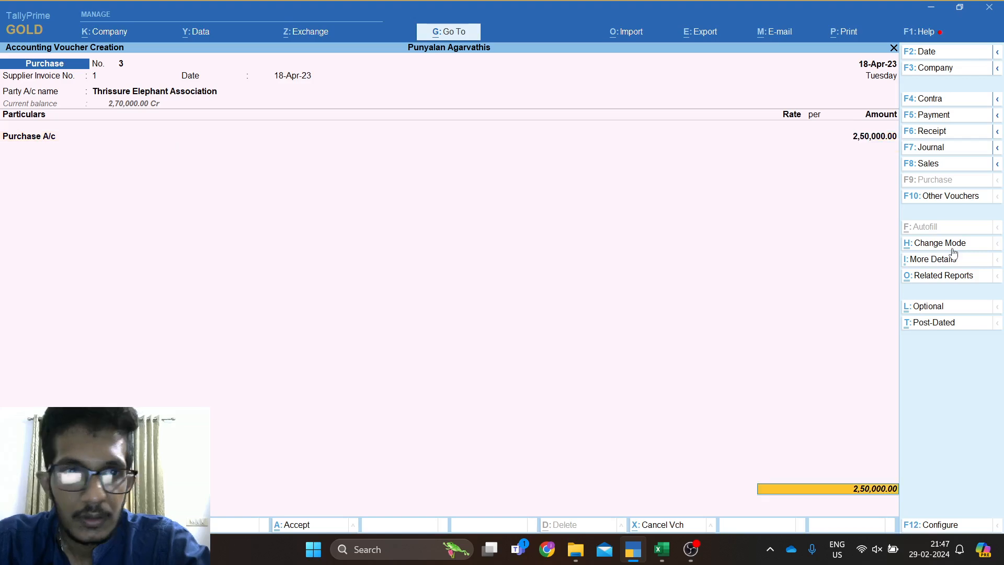
Accept New Ref 1 as the bill-wise reference for the party's 2,50,000.00 Cr despite its earlier use.
{"action": "key", "text": "Return"}
{"action": "key", "text": "Return"}
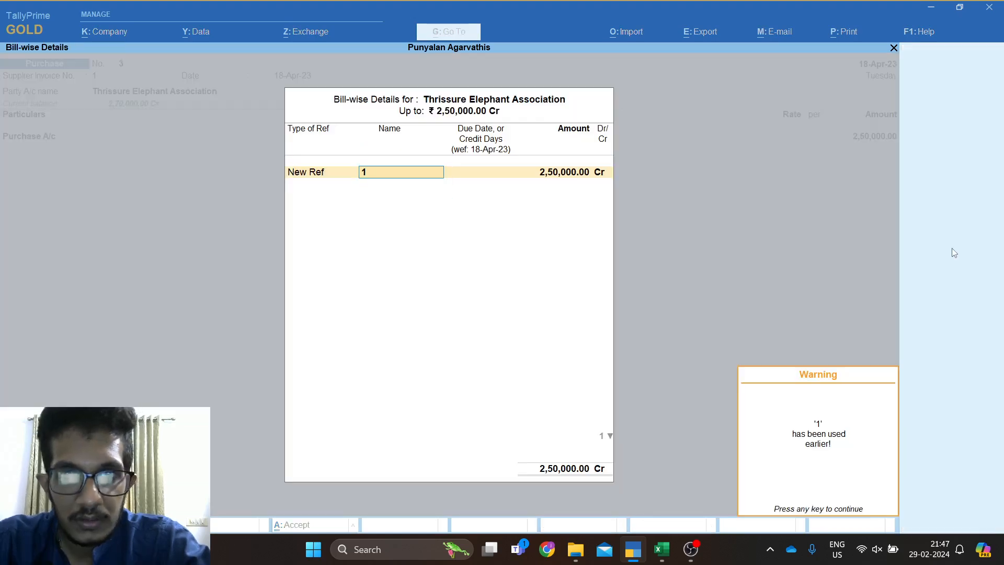
{"action": "key", "text": "Return"}
{"action": "key", "text": "Return"}
{"action": "key", "text": "Return"}
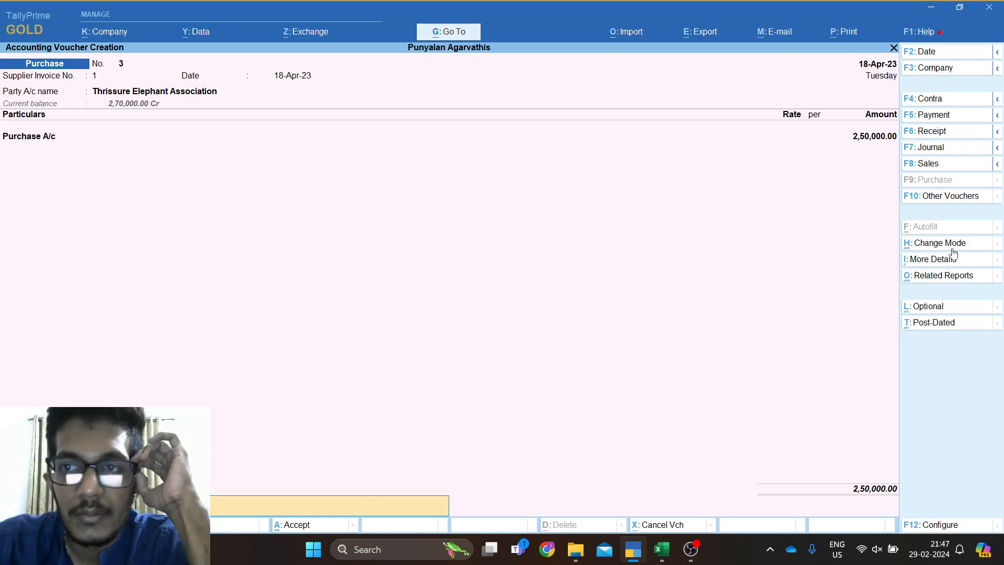
Switch the purchase voucher to As Voucher mode, keeping supplier invoice number 1 dated 18-Apr-23.
{"action": "left_click", "coordinate": [951, 248]}
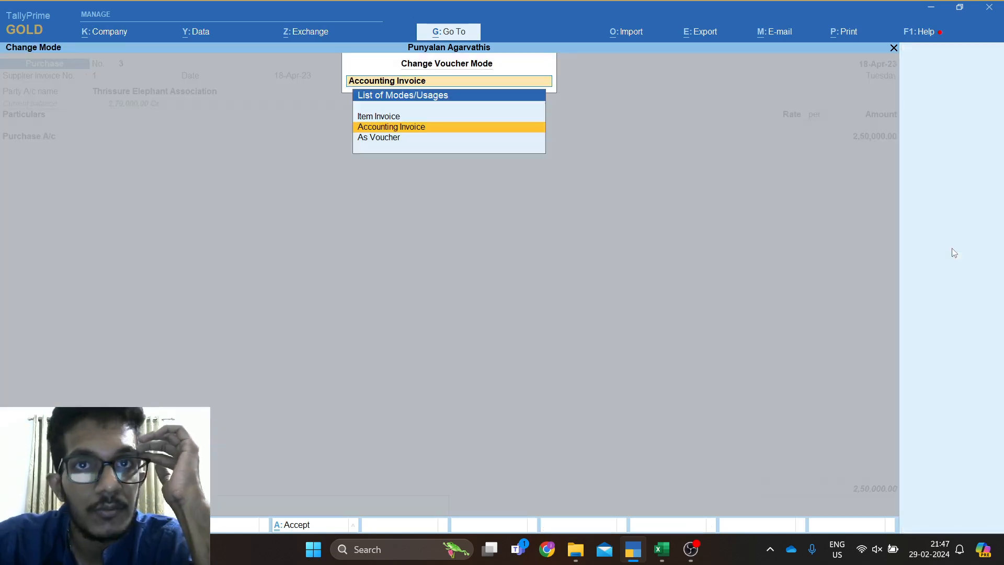
{"action": "key", "text": "Down"}
{"action": "key", "text": "Return"}
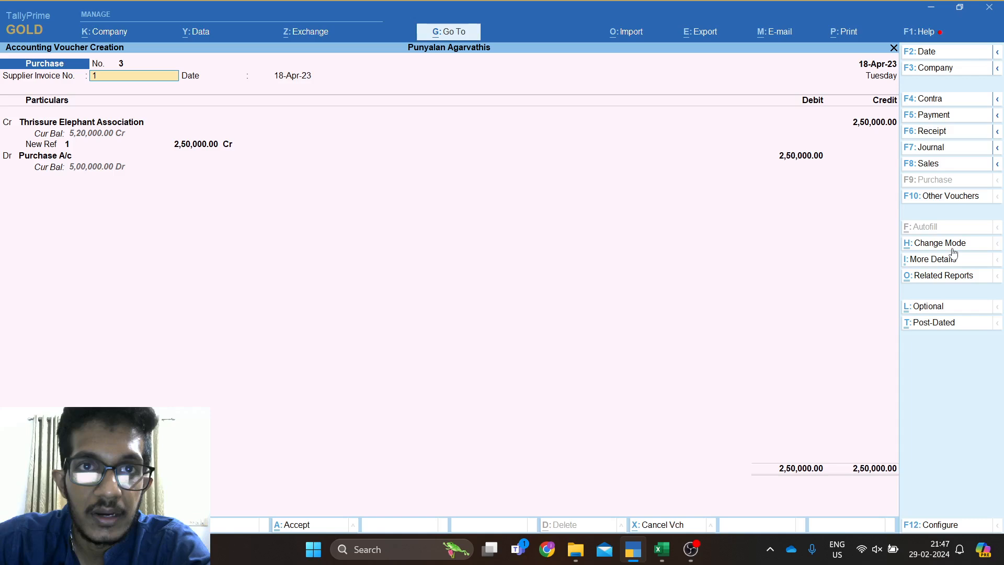
{"action": "key", "text": "Return"}
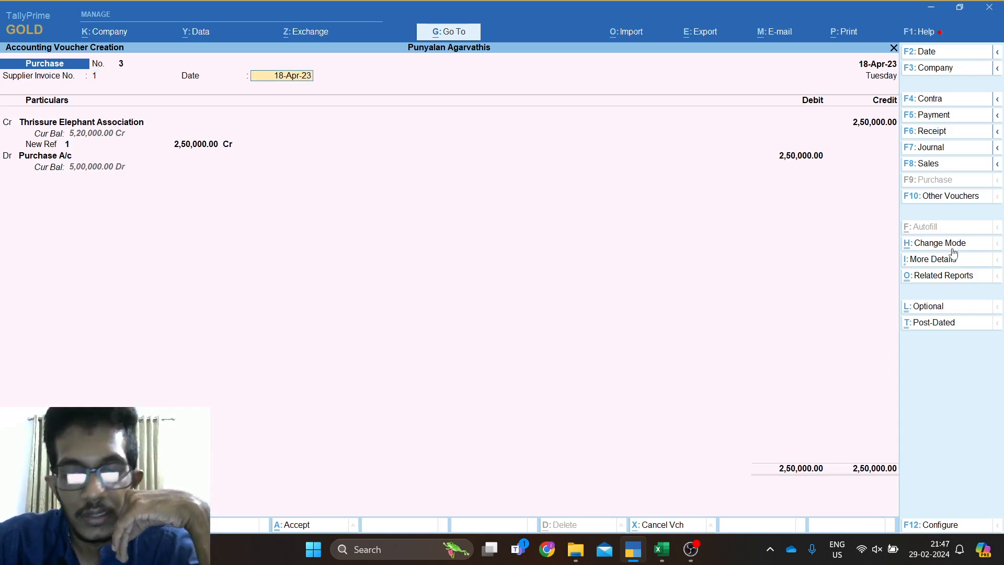
{"action": "key", "text": "Return"}
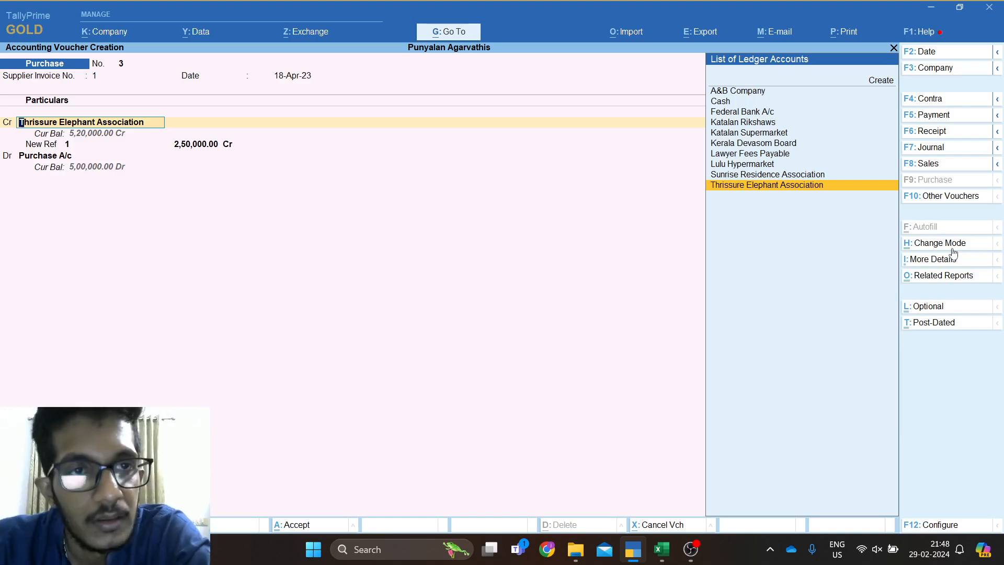
Keep Thrissure Elephant Association as the credited party for 2,50,000.00 and leave its receipt details blank.
{"action": "key", "text": "Return"}
{"action": "key", "text": "Return"}
{"action": "key", "text": "Return"}
{"action": "key", "text": "Return"}
{"action": "key", "text": "Return"}
{"action": "key", "text": "Return"}
{"action": "key", "text": "Return"}
{"action": "key", "text": "Return"}
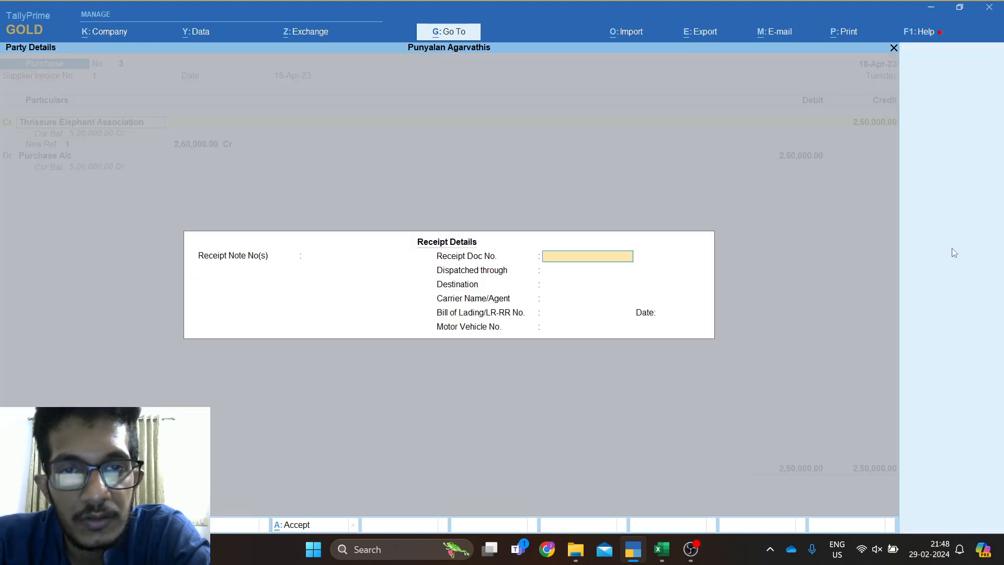
{"action": "key", "text": "Return"}
{"action": "key", "text": "Return"}
{"action": "key", "text": "Return"}
{"action": "key", "text": "Return"}
{"action": "key", "text": "Return"}
{"action": "key", "text": "Return"}
{"action": "key", "text": "Return"}
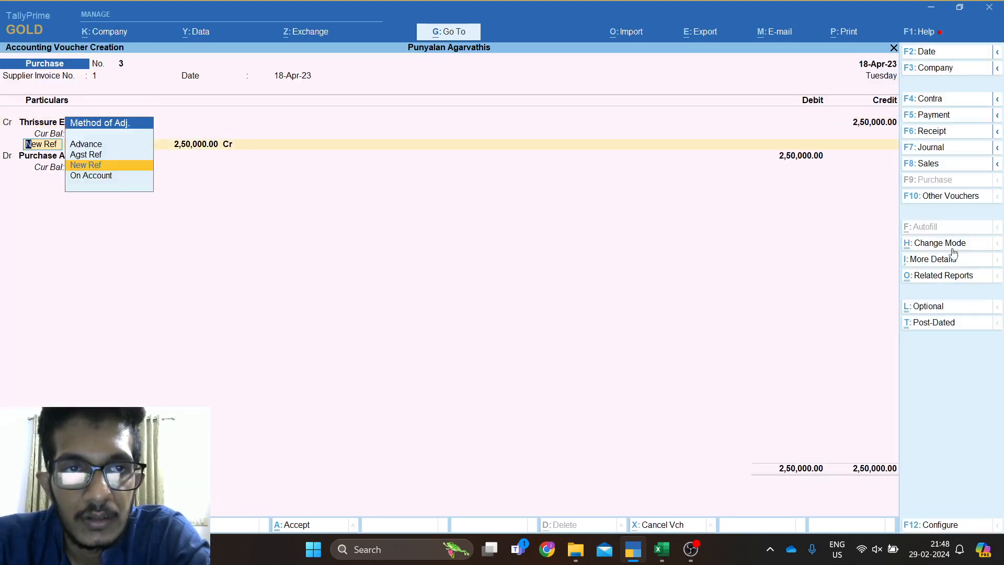
Keep the New Ref 1 bill reference for 2,50,000.00 Cr and Purchase A/c as the debit ledger, opening its inventory allocations.
{"action": "key", "text": "Return"}
{"action": "key", "text": "Return"}
{"action": "key", "text": "Return"}
{"action": "key", "text": "Return"}
{"action": "key", "text": "Return"}
{"action": "key", "text": "Return"}
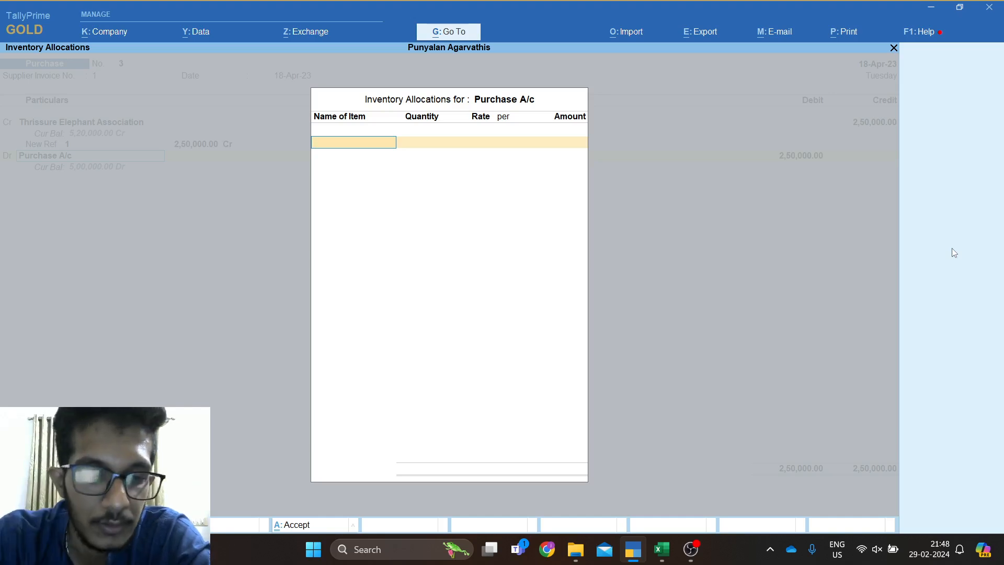
Try to allocate Elephant Cake to Purchase A/c, then back out of the allocation without a quantity.
{"action": "type", "text": "E"}
{"action": "key", "text": "Down"}
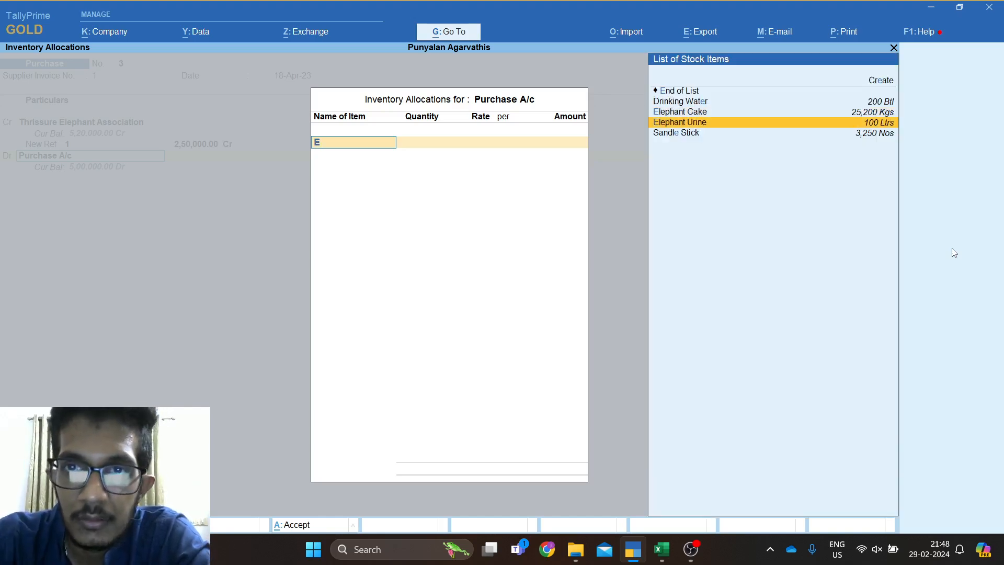
{"action": "key", "text": "Up"}
{"action": "key", "text": "Return"}
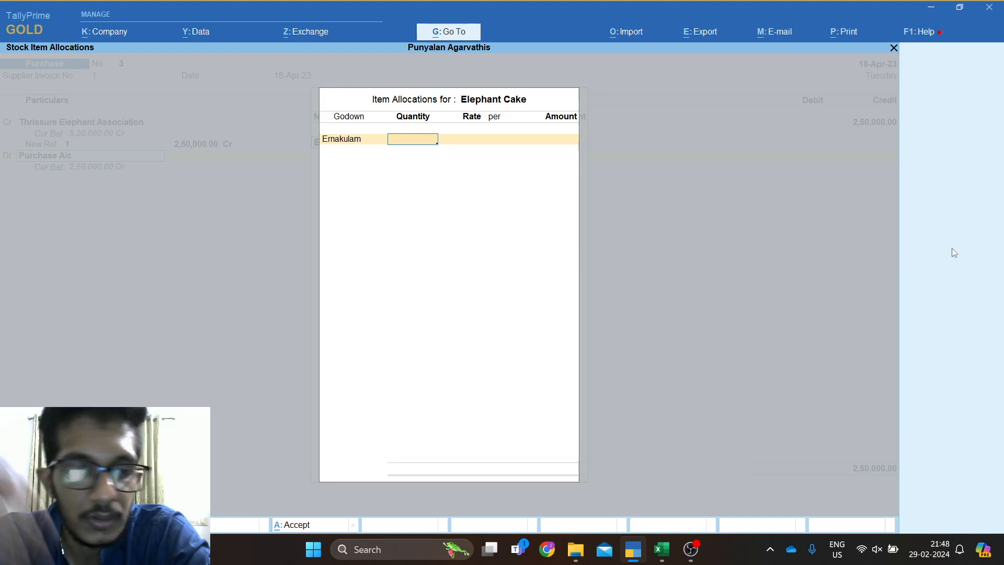
{"action": "key", "text": "Escape"}
{"action": "key", "text": "Return"}
{"action": "key", "text": "Escape"}
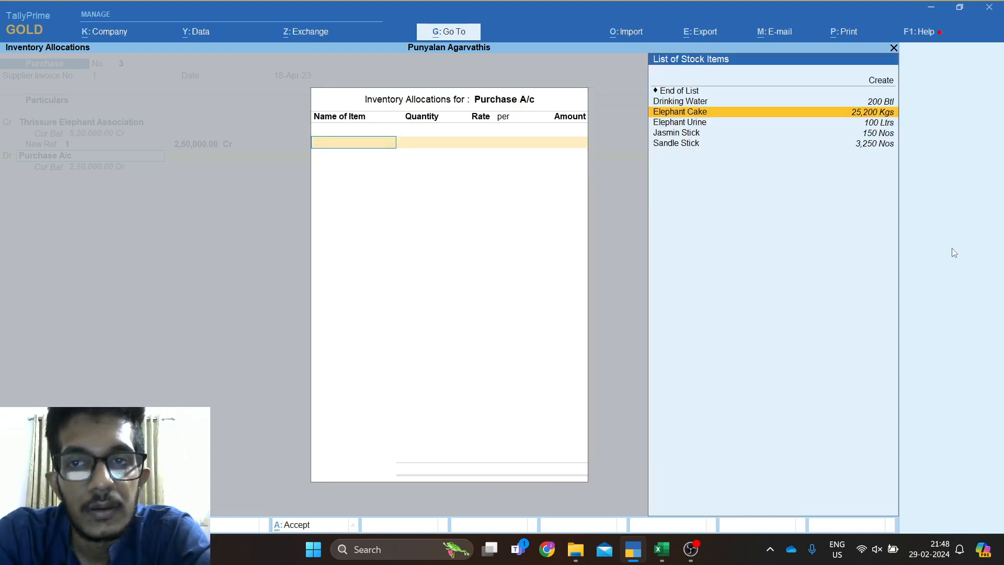
{"action": "key", "text": "Escape"}
{"action": "key", "text": "Return"}
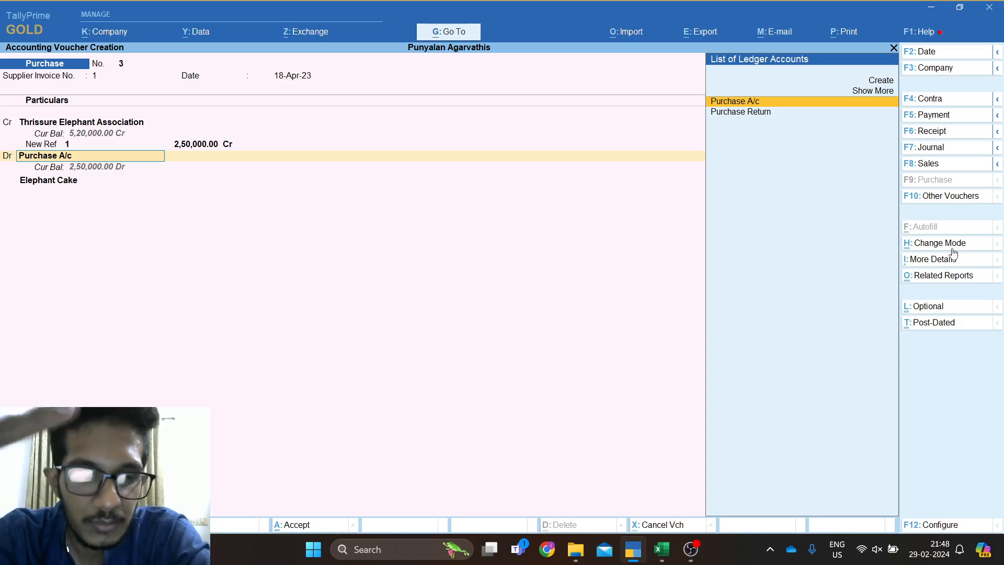
Clear the Purchase A/c debit ledger and quit the purchase voucher without saving it.
{"action": "key", "text": "BackSpace"}
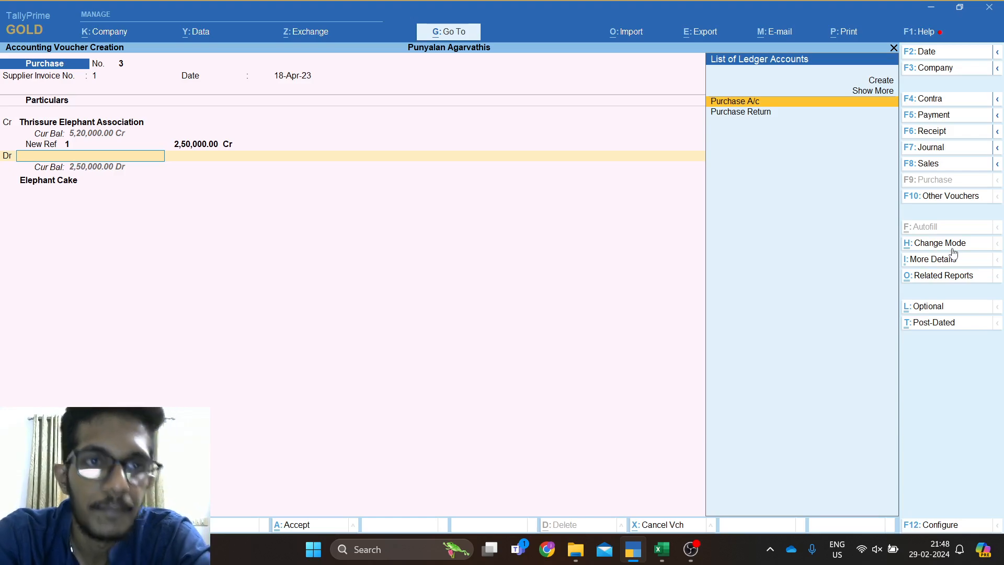
{"action": "key", "text": "Escape"}
{"action": "key", "text": "y"}
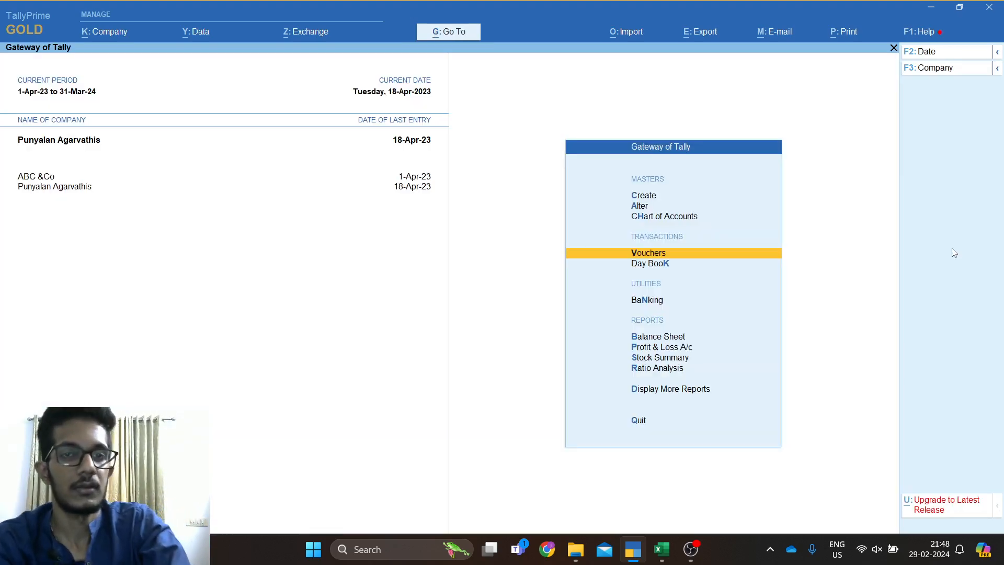
Reopen voucher entry, check the 19-04-2023 transaction in the Excel question sheet, and return to TallyPrime.
{"action": "key", "text": "Return"}
{"action": "key", "text": "alt+Tab"}
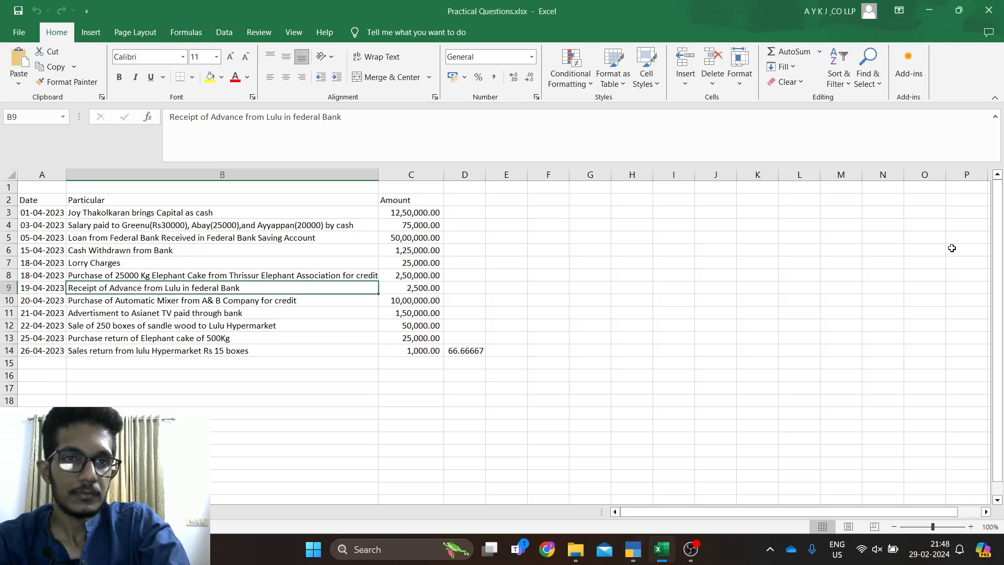
{"action": "key", "text": "Down"}
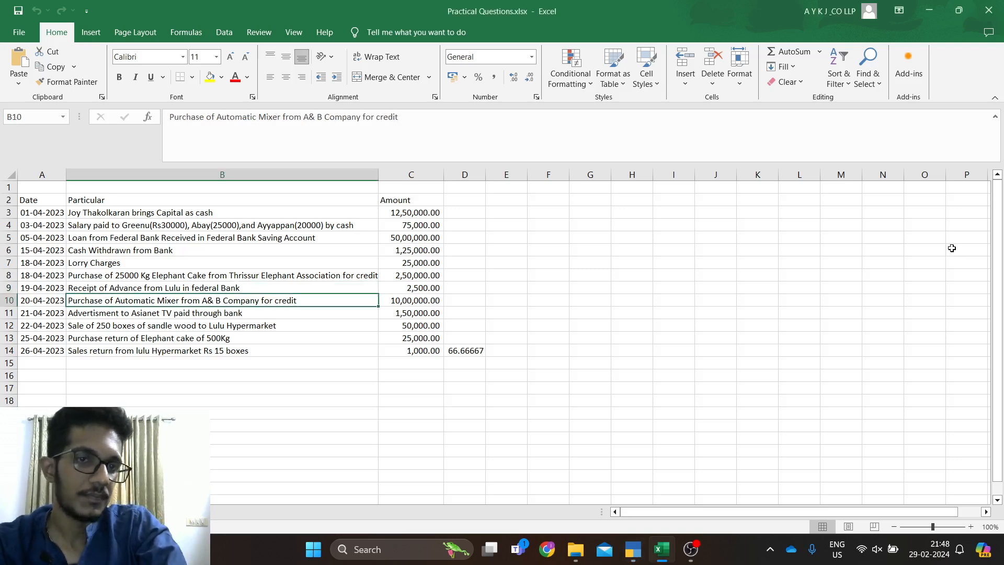
{"action": "key", "text": "Up"}
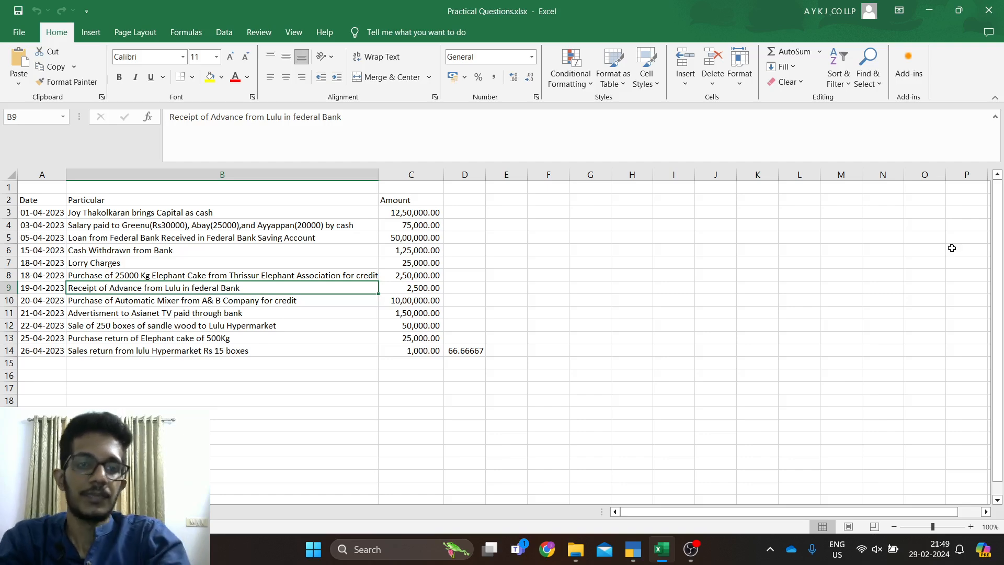
{"action": "key", "text": "alt+Tab"}
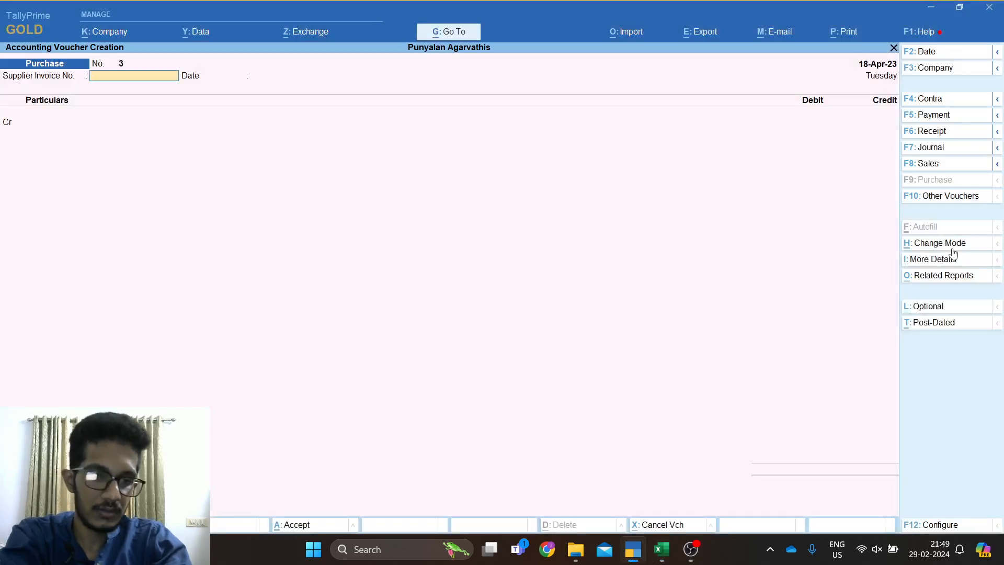
Start a Receipt voucher and date it 19-Apr-23 after checking the date in the Excel question sheet.
{"action": "key", "text": "F5"}
{"action": "key", "text": "F6"}
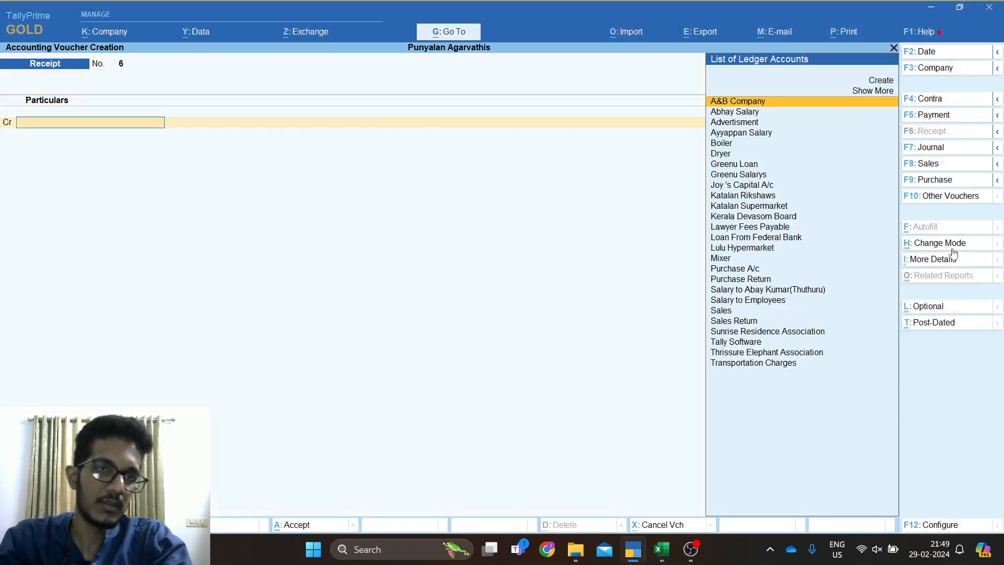
{"action": "key", "text": "F2"}
{"action": "key", "text": "alt+Tab"}
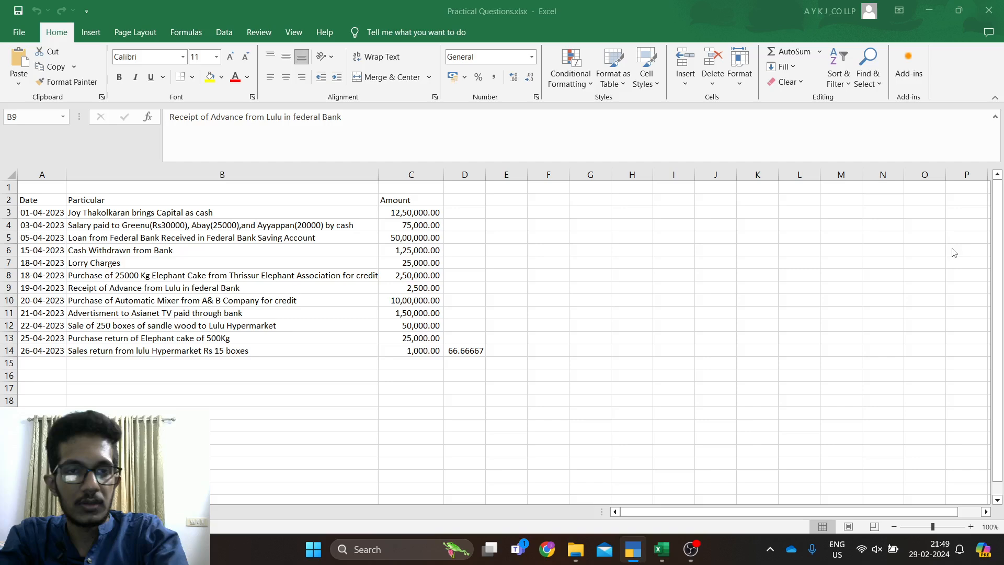
{"action": "key", "text": "alt+Tab"}
{"action": "key", "text": "Return"}
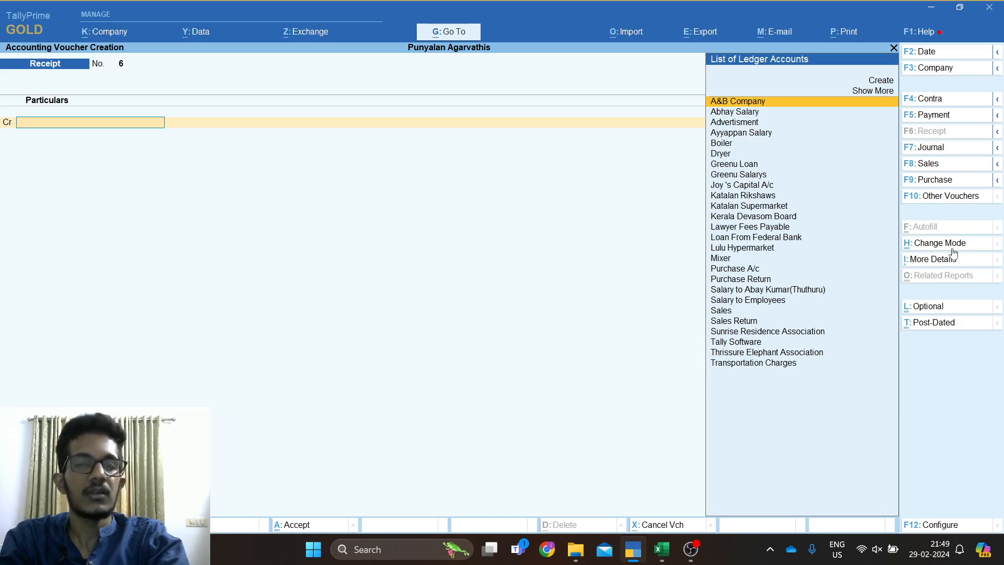
Credit Lulu Hypermarket with 2,500, taking the amount from the Excel question sheet.
{"action": "type", "text": "Lul"}
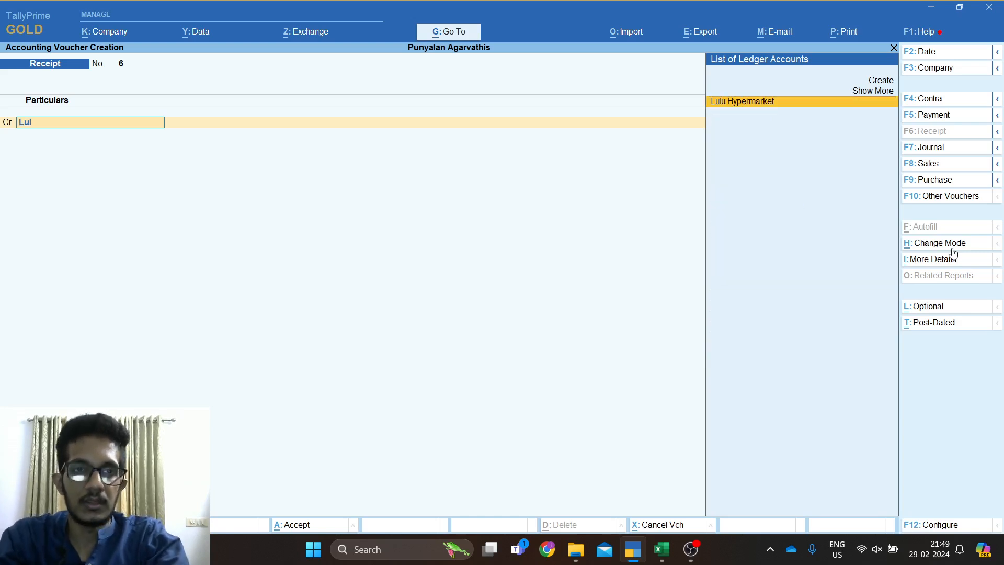
{"action": "key", "text": "Return"}
{"action": "key", "text": "alt+Tab"}
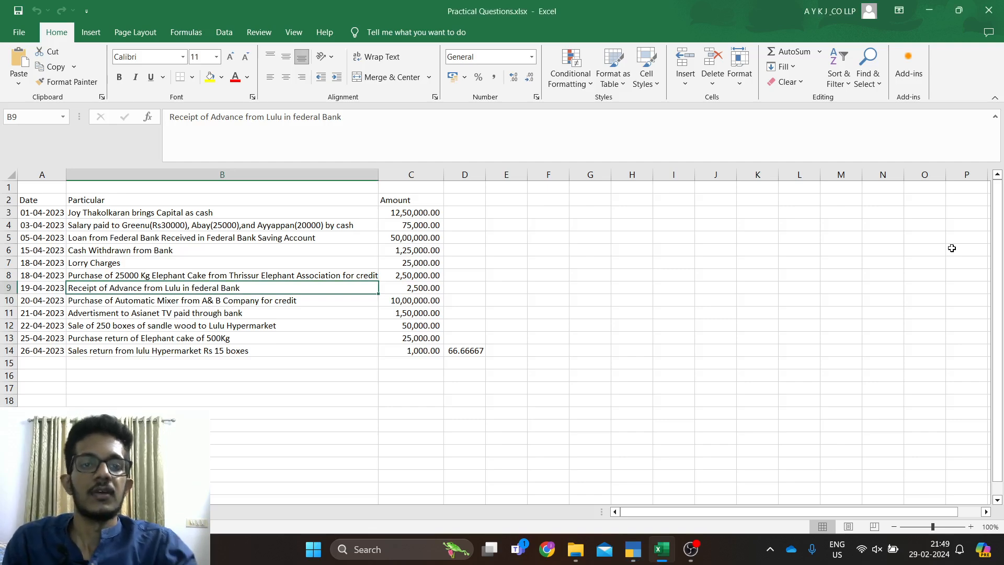
{"action": "key", "text": "alt+Tab"}
{"action": "key", "text": "alt+Tab"}
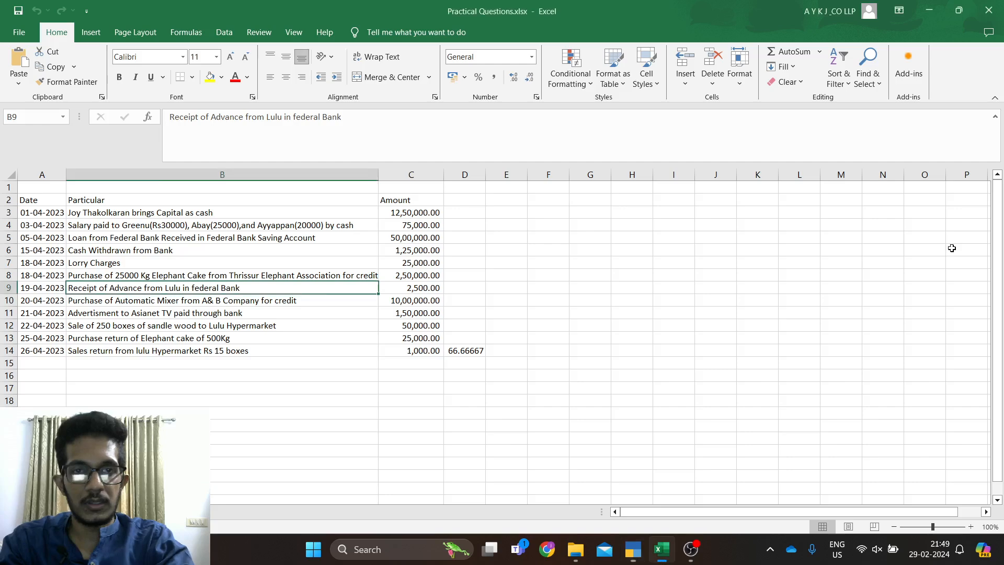
{"action": "key", "text": "Right"}
{"action": "key", "text": "alt+Tab"}
{"action": "type", "text": "2,500"}
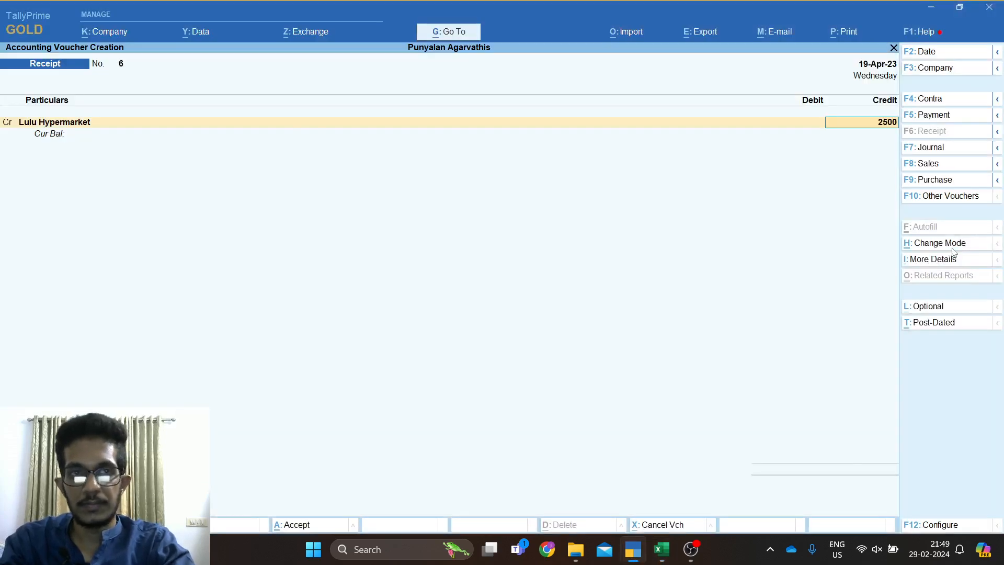
{"action": "key", "text": "Return"}
Review the Advance, Agst Ref, New Ref and On Account adjustment methods in Lulu Hypermarket's bill-wise details.
{"action": "key", "text": "Up"}
{"action": "key", "text": "Up"}
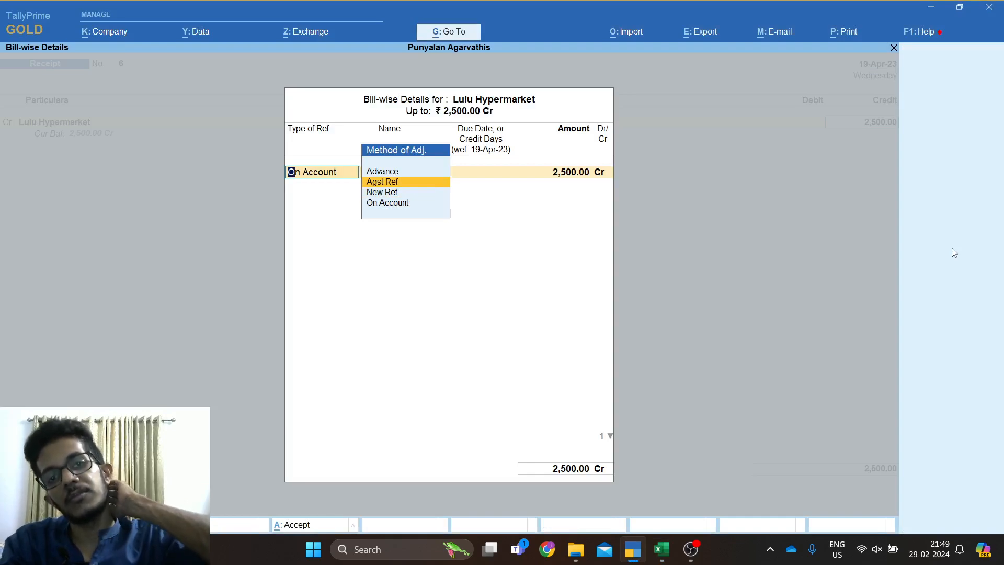
{"action": "key", "text": "Down"}
{"action": "key", "text": "Down"}
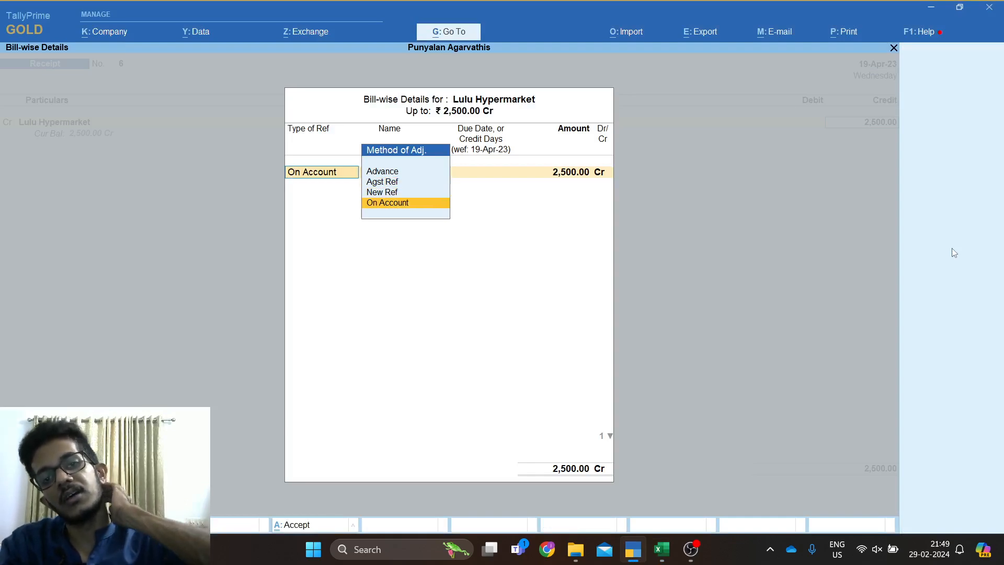
{"action": "key", "text": "Up"}
{"action": "key", "text": "Up"}
{"action": "key", "text": "Up"}
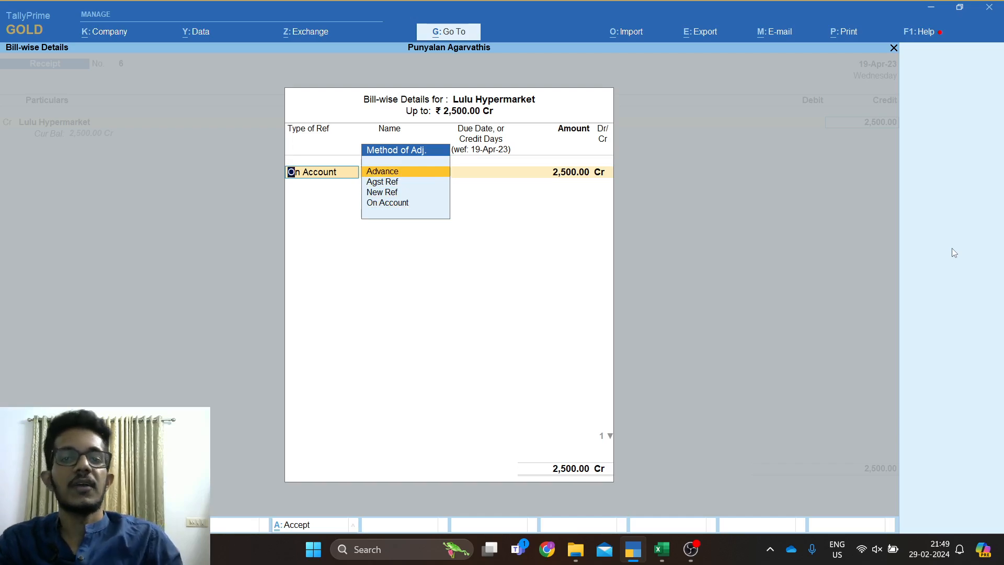
{"action": "key", "text": "Down"}
{"action": "key", "text": "Down"}
{"action": "key", "text": "Down"}
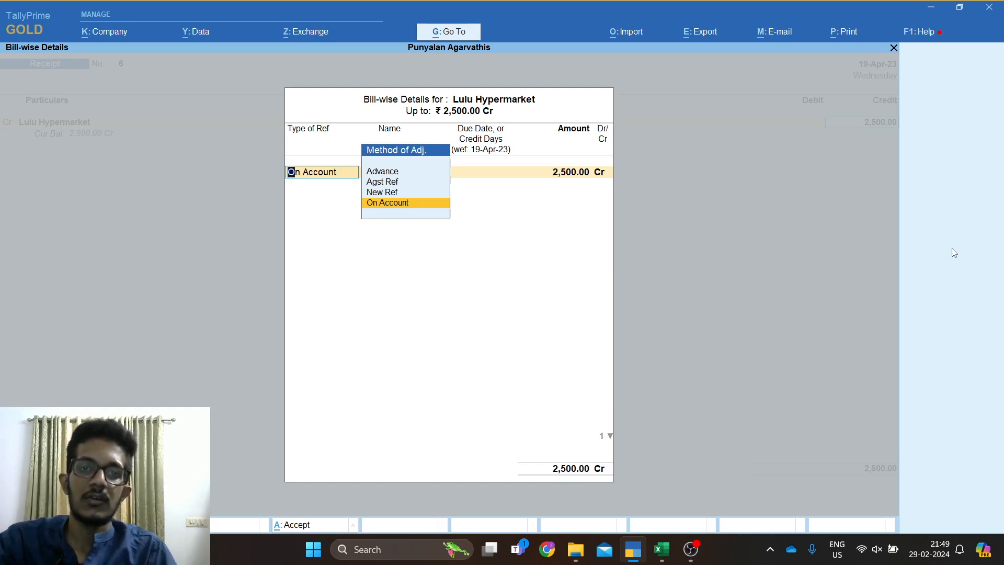
Record Lulu Hypermarket's 2,500.00 Cr as an Advance with reference 6 and no due date.
{"action": "key", "text": "Up"}
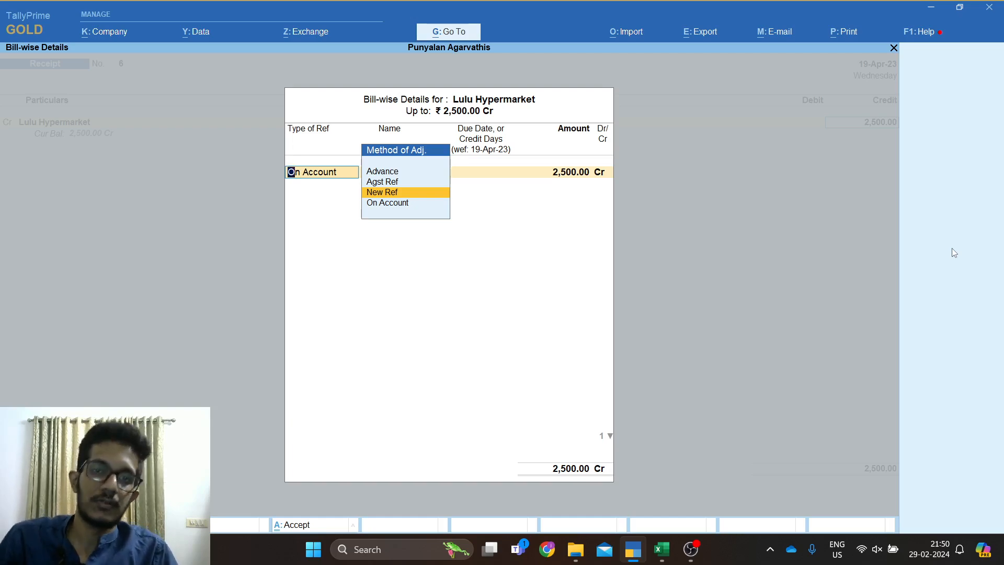
{"action": "key", "text": "Up"}
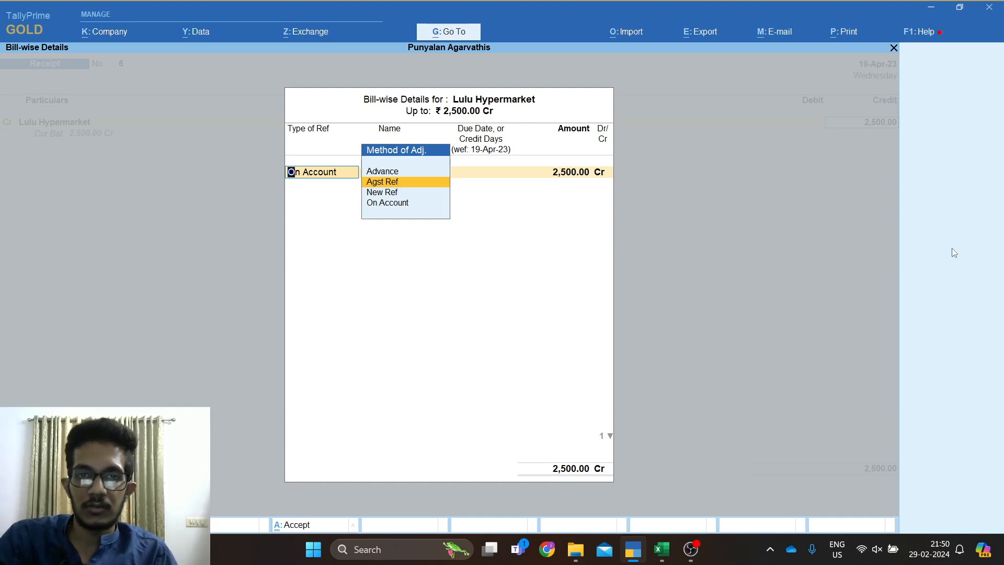
{"action": "key", "text": "Up"}
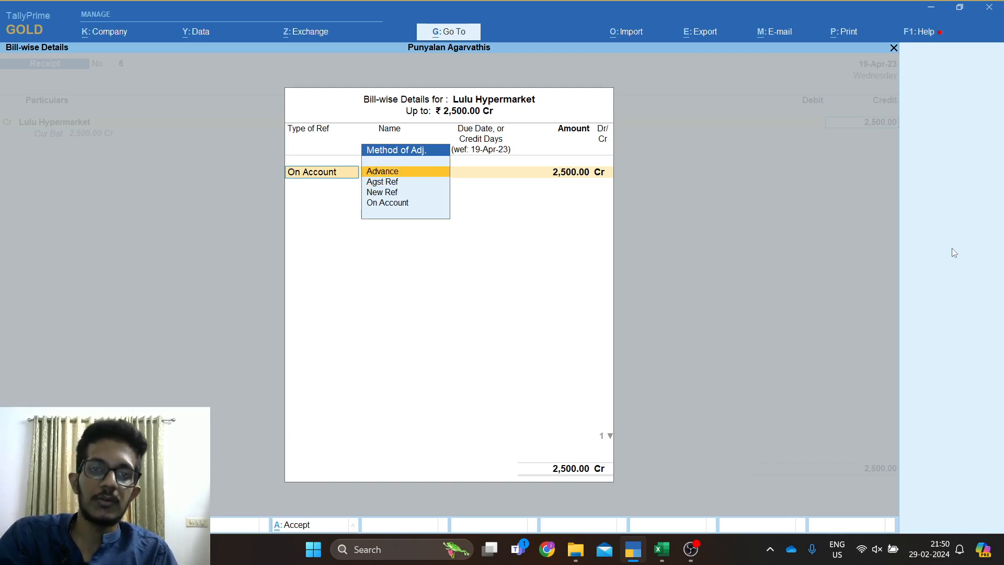
{"action": "key", "text": "Return"}
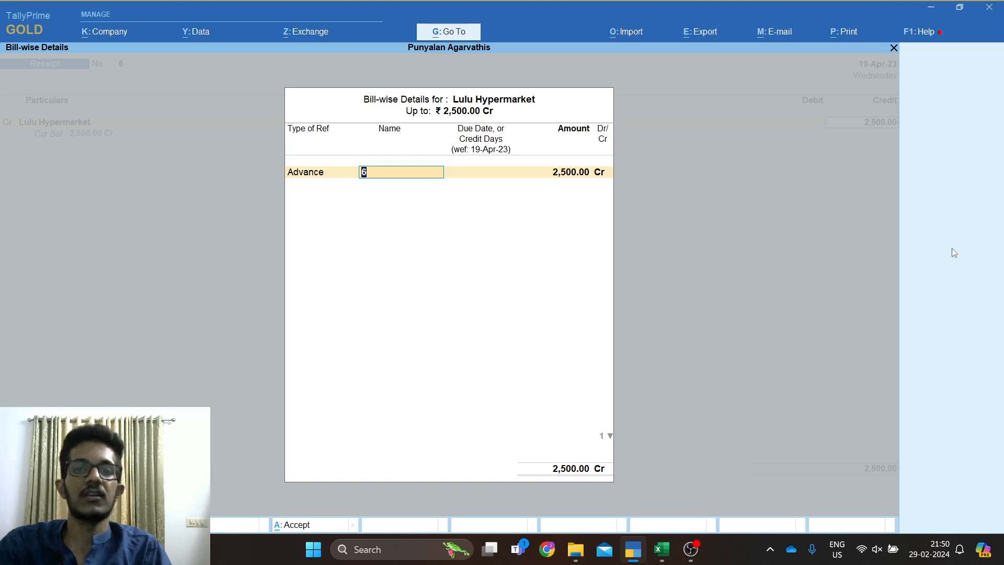
{"action": "key", "text": "Return"}
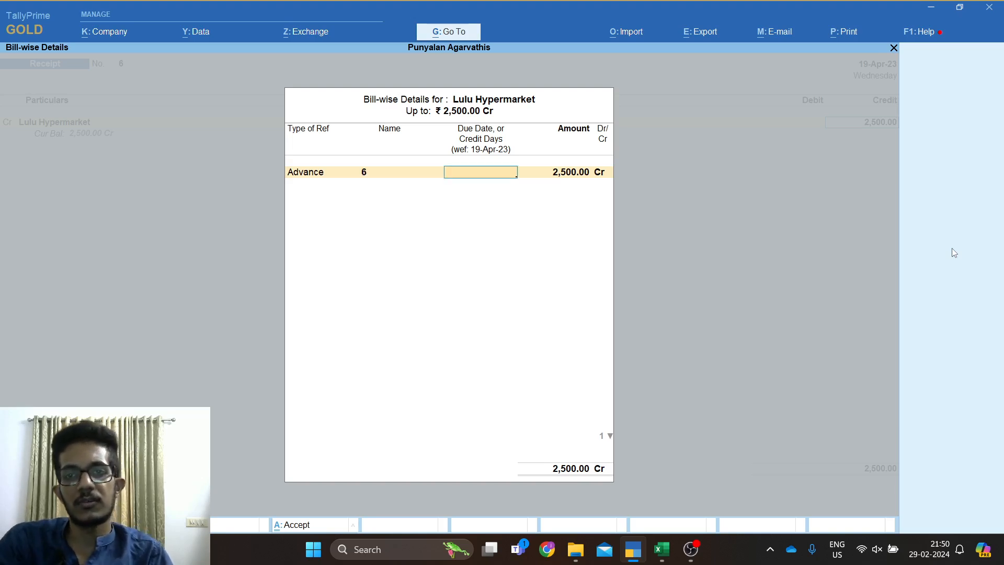
{"action": "key", "text": "Return"}
{"action": "key", "text": "Return"}
{"action": "key", "text": "Return"}
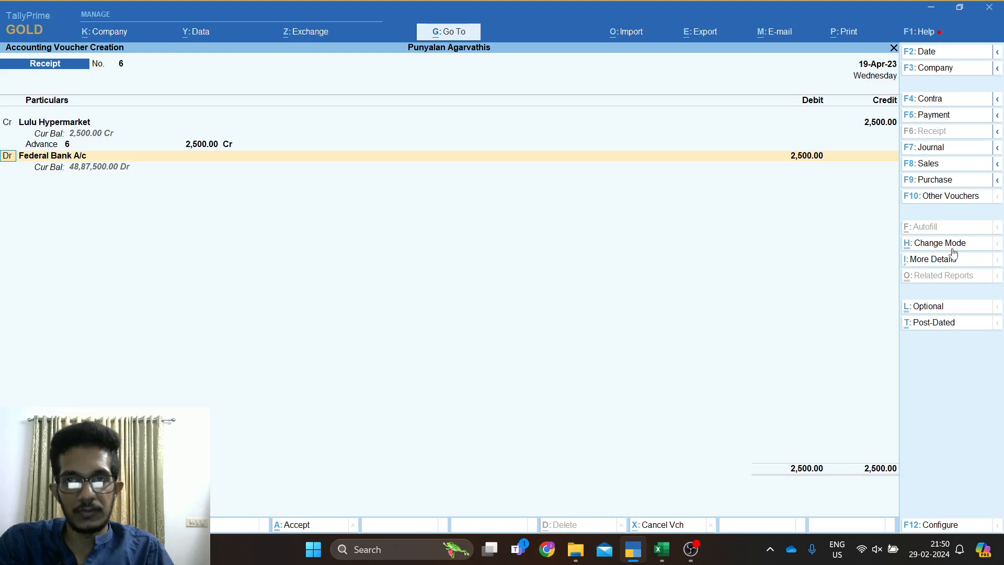
Debit Federal Bank A/c with 2,500.00 and open its bank allocations.
{"action": "key", "text": "Return"}
{"action": "key", "text": "Return"}
{"action": "key", "text": "Return"}
{"action": "key", "text": "Return"}
{"action": "key", "text": "Return"}
{"action": "key", "text": "Return"}
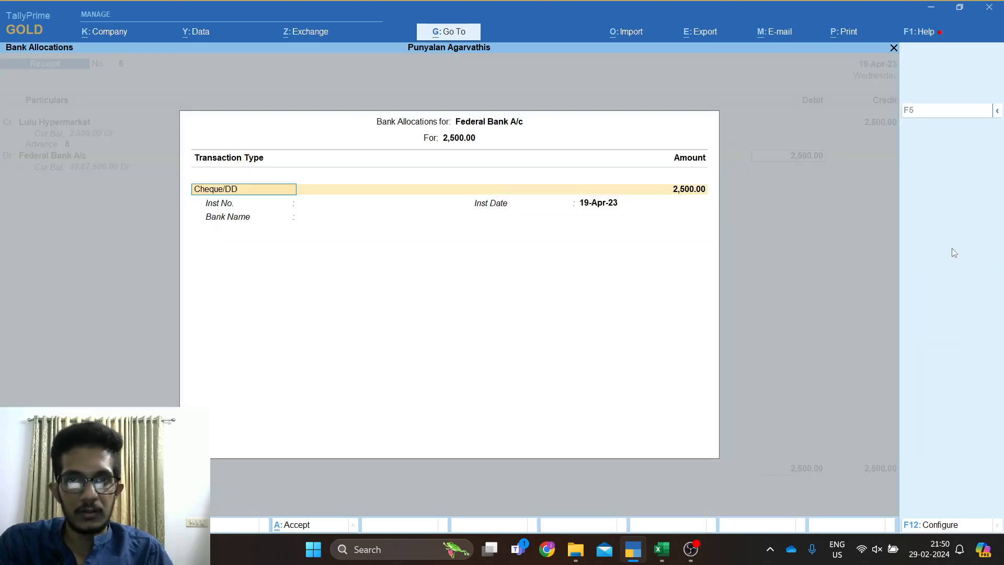
Accept the Cheque/DD allocation of 2,500.00 for Federal Bank A/c and save the 19-Apr-23 receipt voucher.
{"action": "key", "text": "Return"}
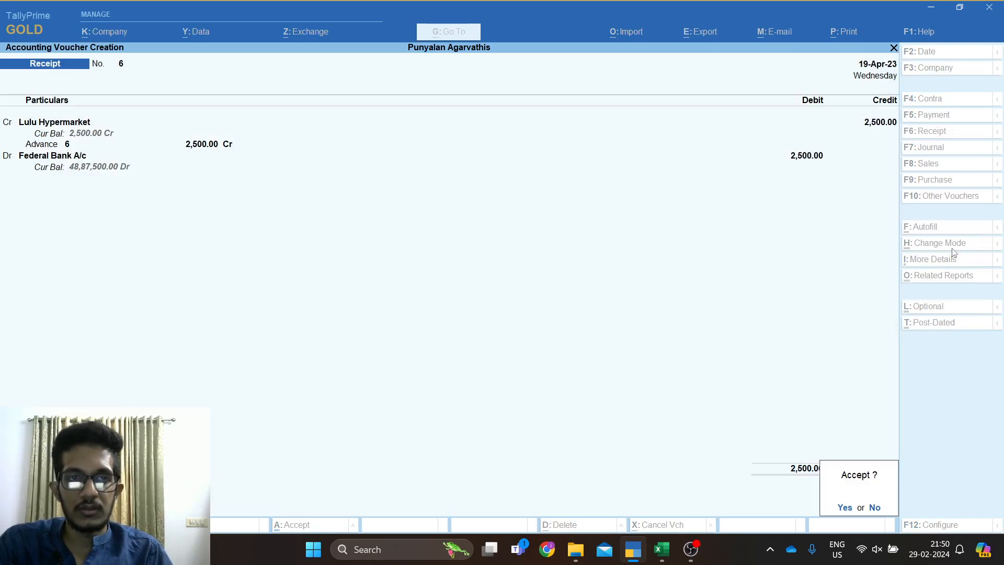
{"action": "key", "text": "Escape"}
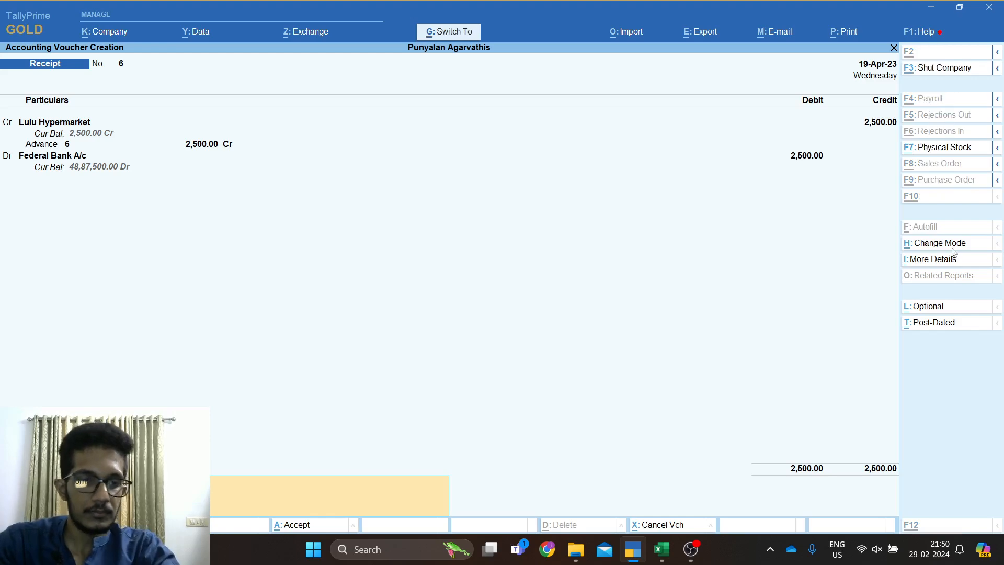
{"action": "key", "text": "ctrl+a"}
Switch to the Excel question sheet and select the whole row of the 20-04-2023 Automatic Mixer purchase from A& B Company.
{"action": "key", "text": "alt+Tab"}
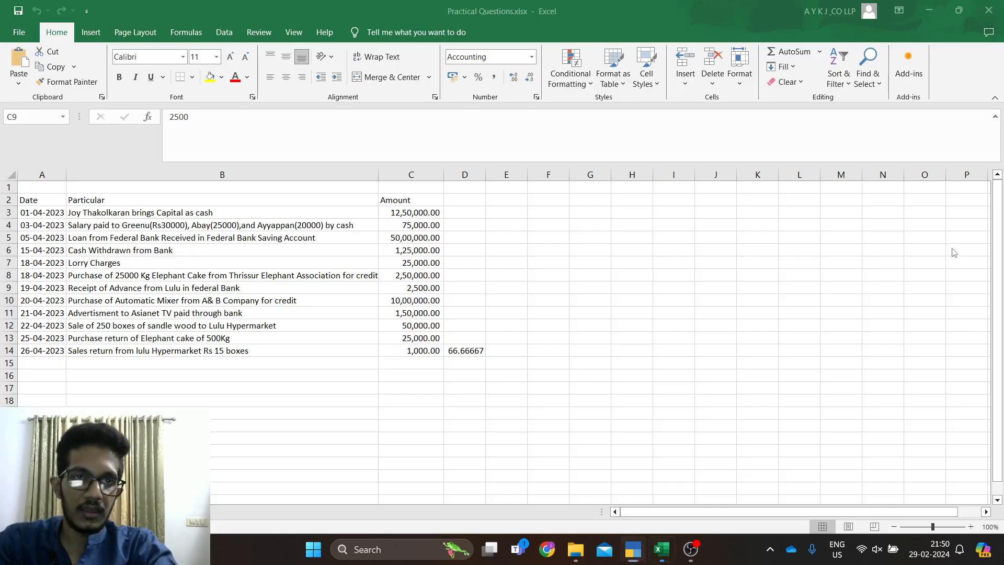
{"action": "key", "text": "Down"}
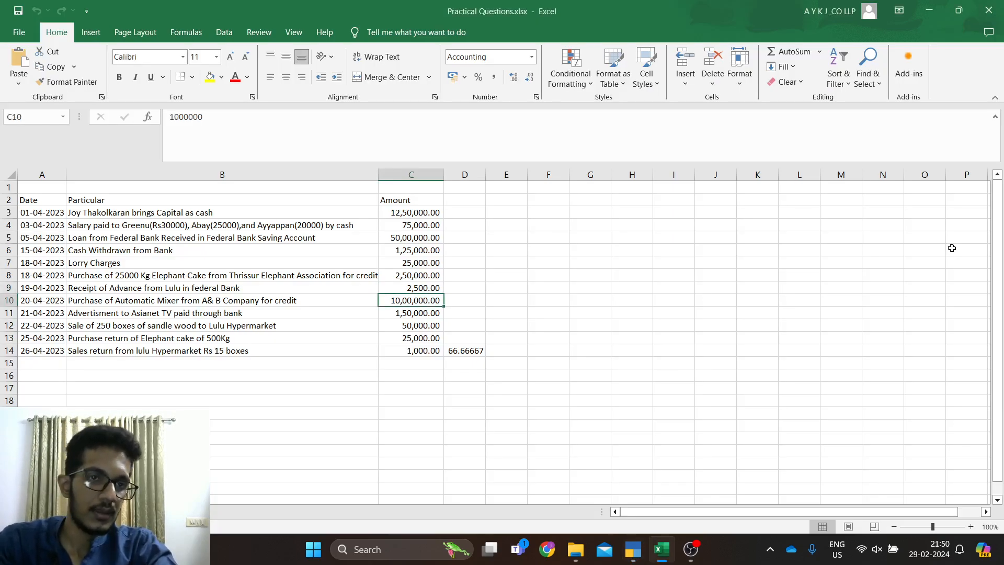
{"action": "key", "text": "shift+space"}
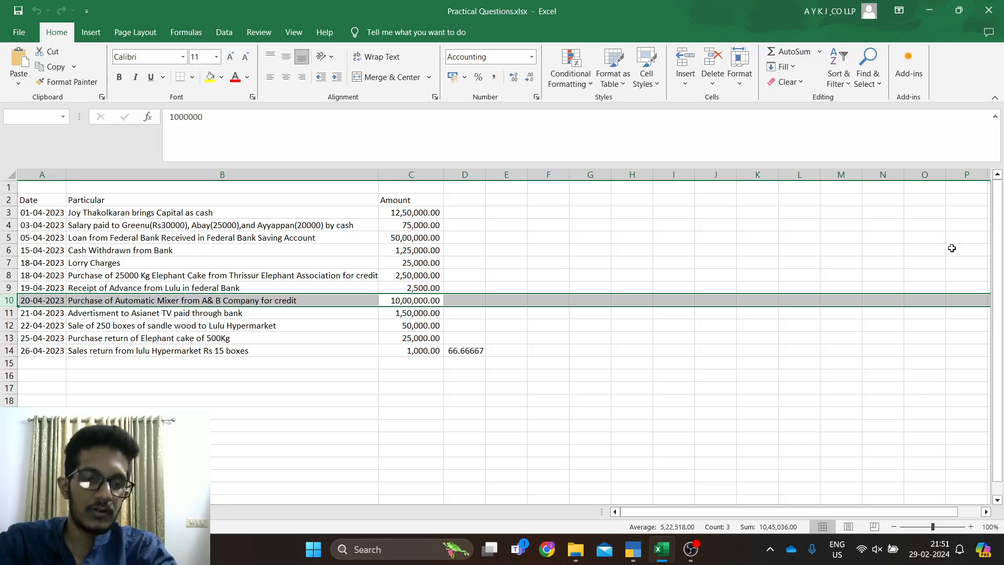
Switch back to TallyPrime and start a Journal voucher dated 20-4-2023, checking the date against the Excel question sheet.
{"action": "key", "text": "alt+Tab"}
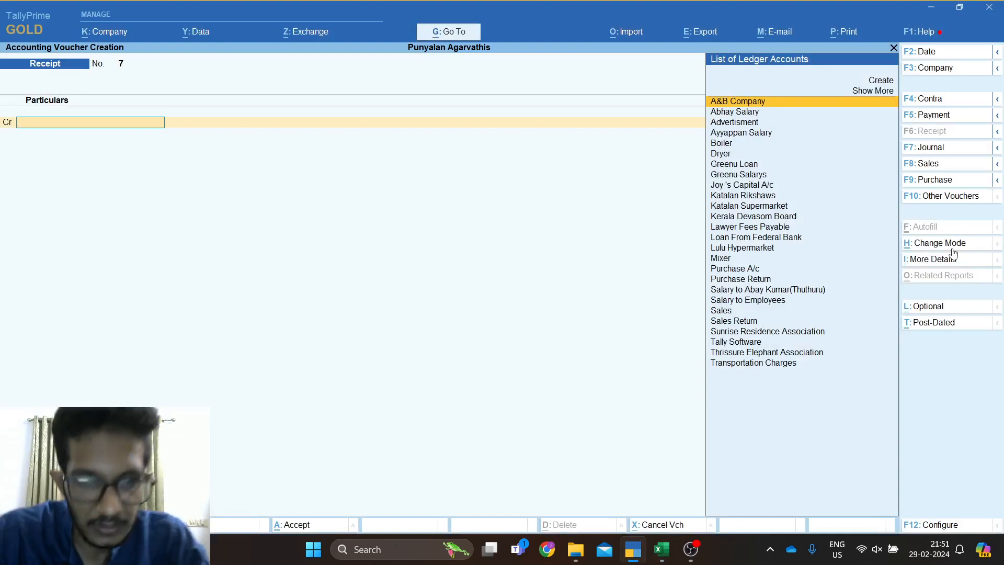
{"action": "key", "text": "F7"}
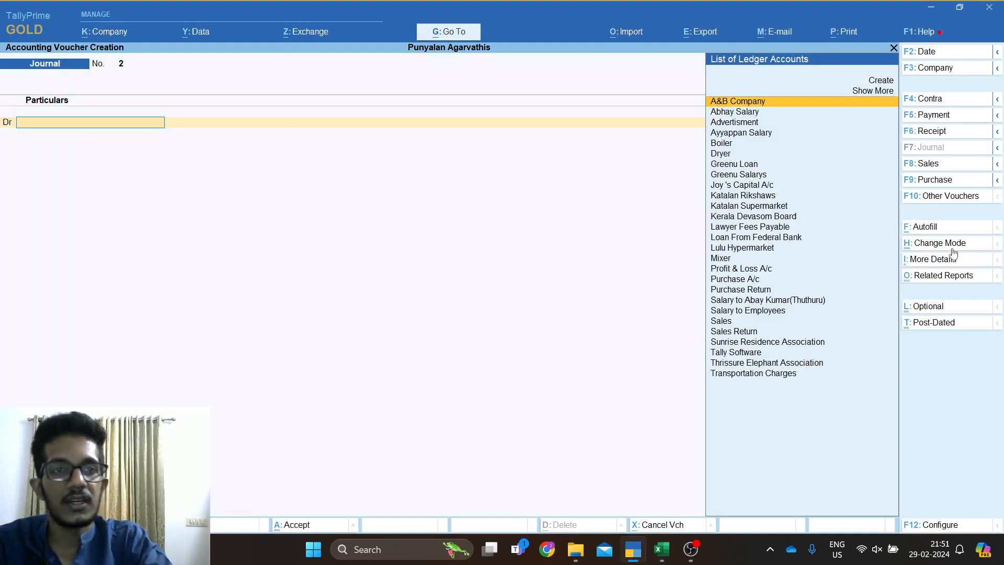
{"action": "key", "text": "alt+Tab"}
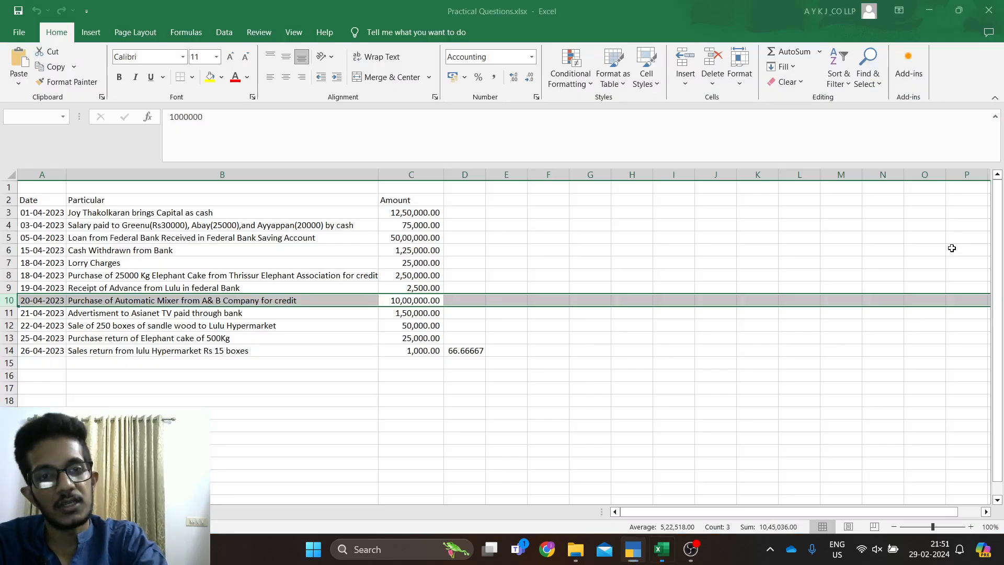
{"action": "key", "text": "alt+Tab"}
{"action": "key", "text": "F2"}
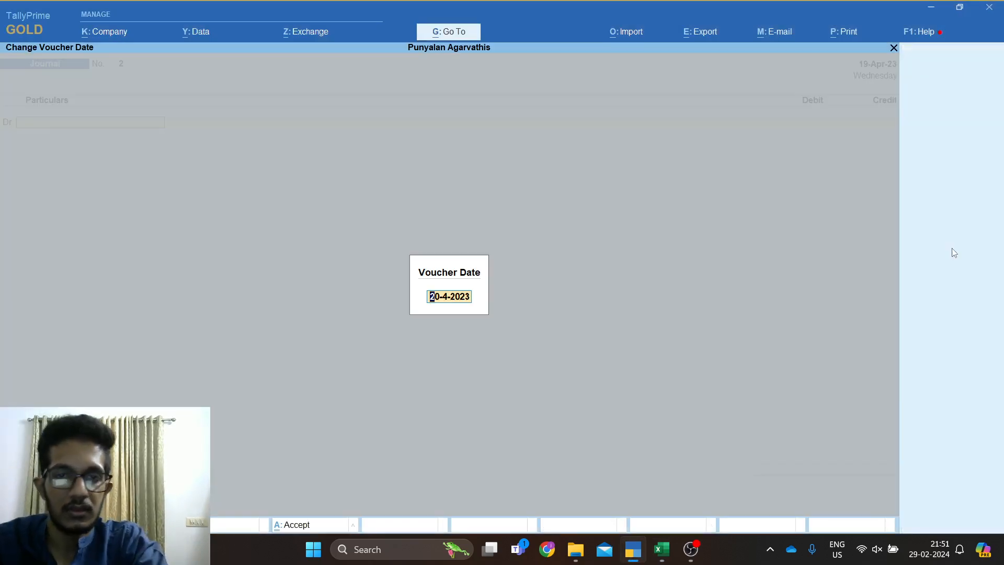
{"action": "key", "text": "Return"}
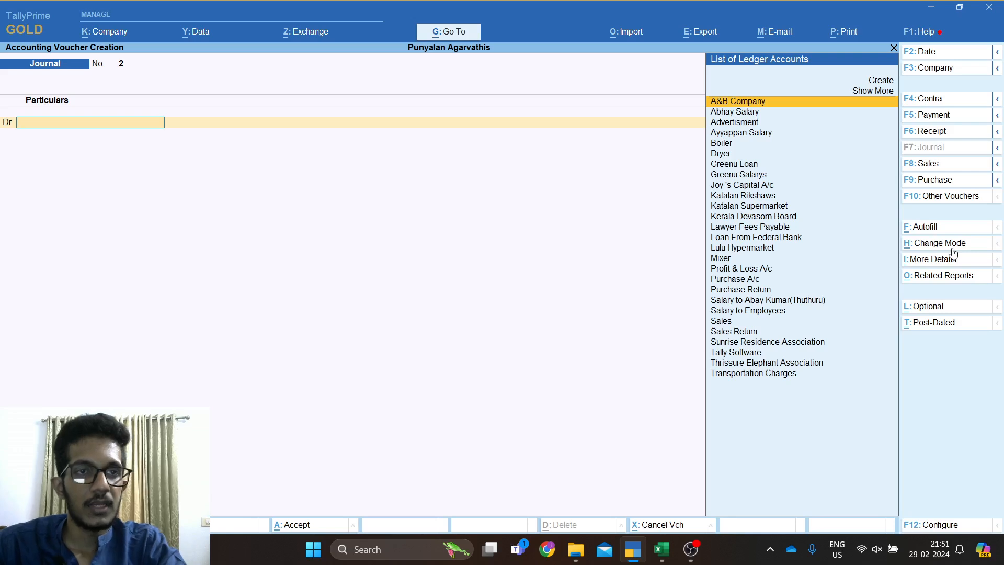
Debit the Mixer ledger with 1000000, checking the amount in the Excel question sheet.
{"action": "type", "text": "Mixe"}
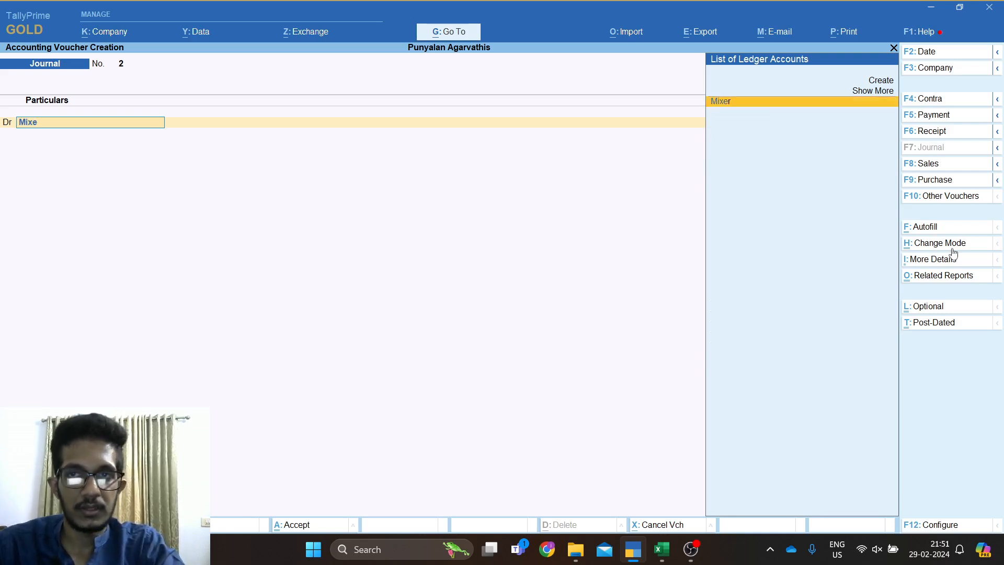
{"action": "key", "text": "Return"}
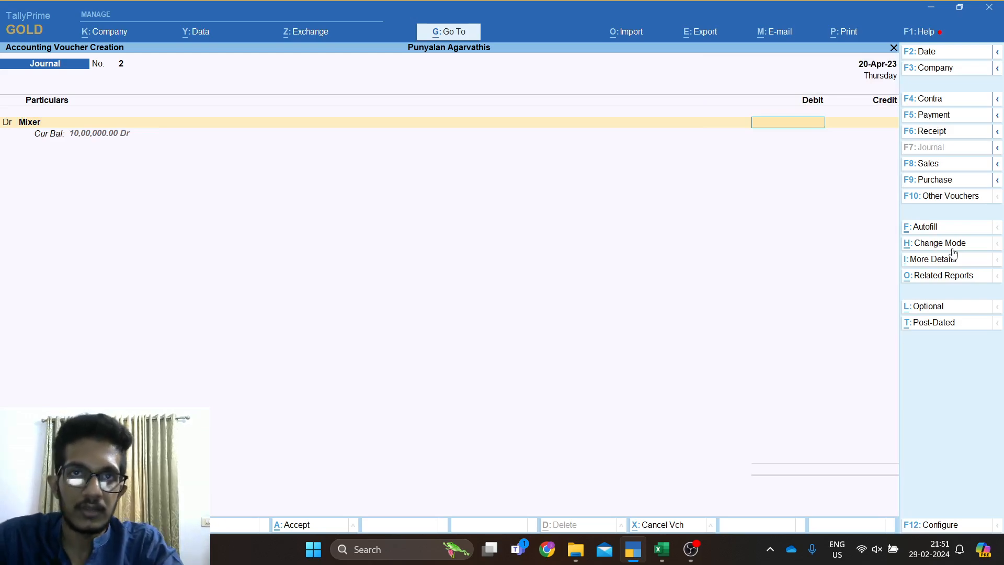
{"action": "key", "text": "alt+Tab"}
{"action": "key", "text": "alt+Tab"}
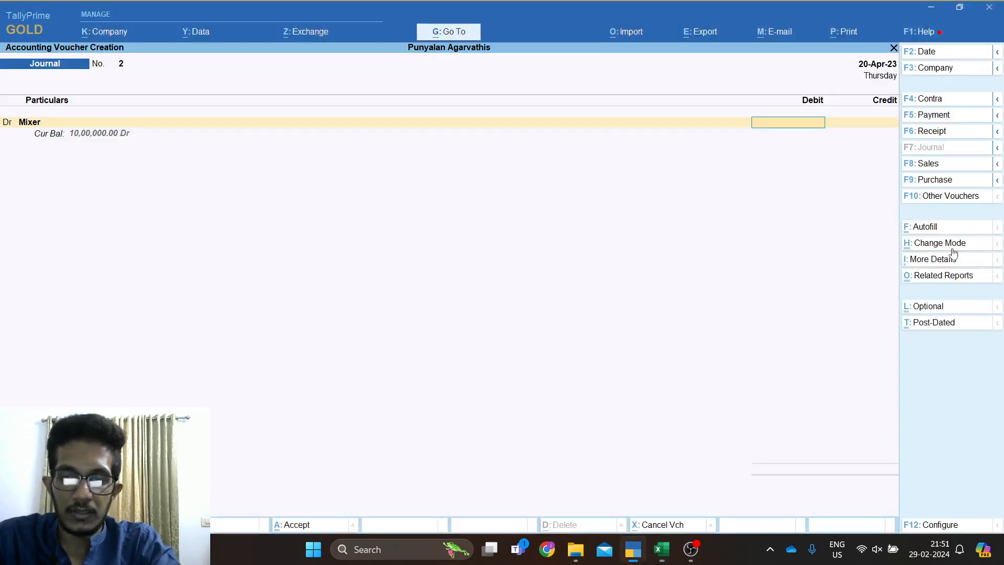
{"action": "type", "text": "100000"}
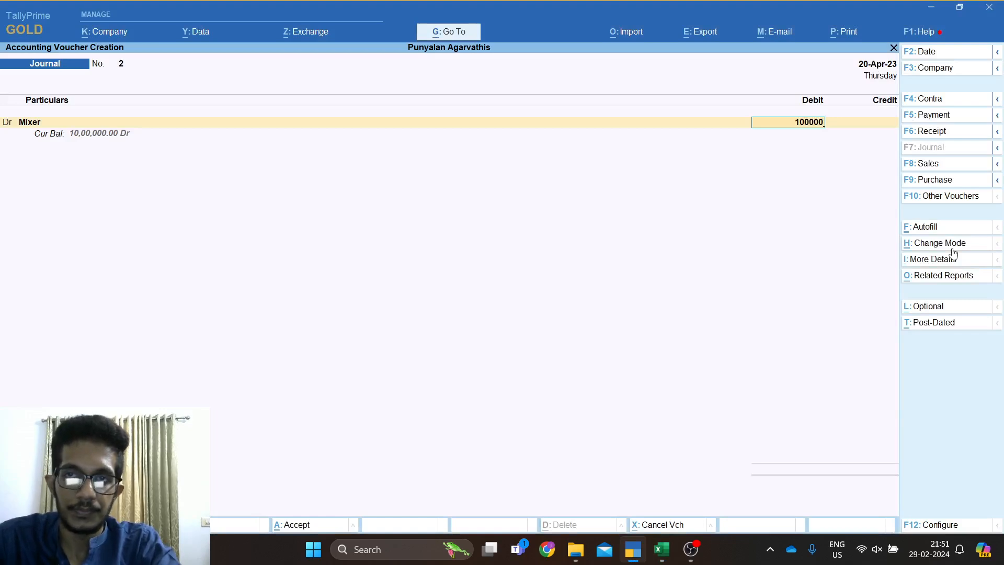
{"action": "type", "text": "0"}
{"action": "key", "text": "Return"}
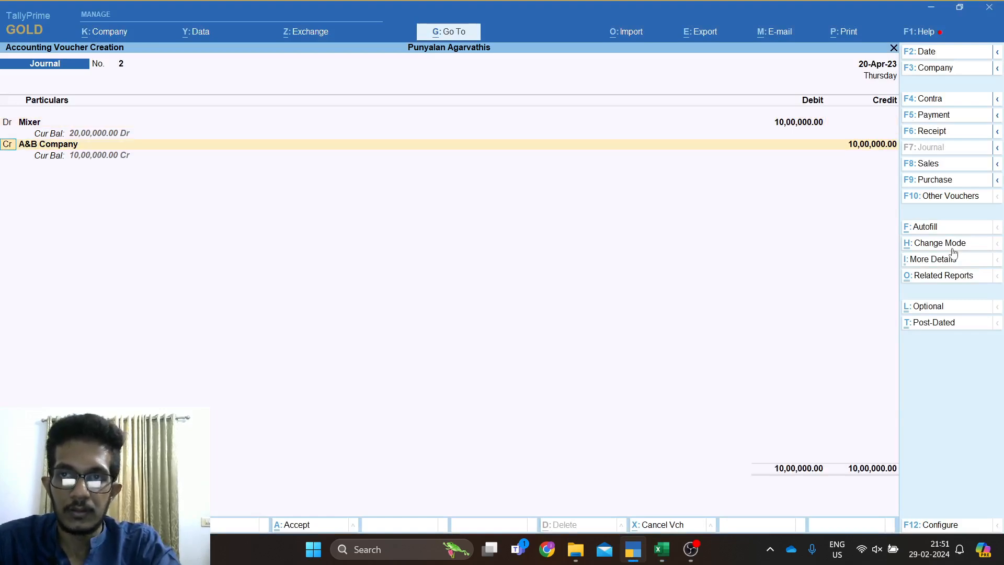
Credit A&B Company with 10,00,000.00 and open its bill-wise details.
{"action": "key", "text": "Return"}
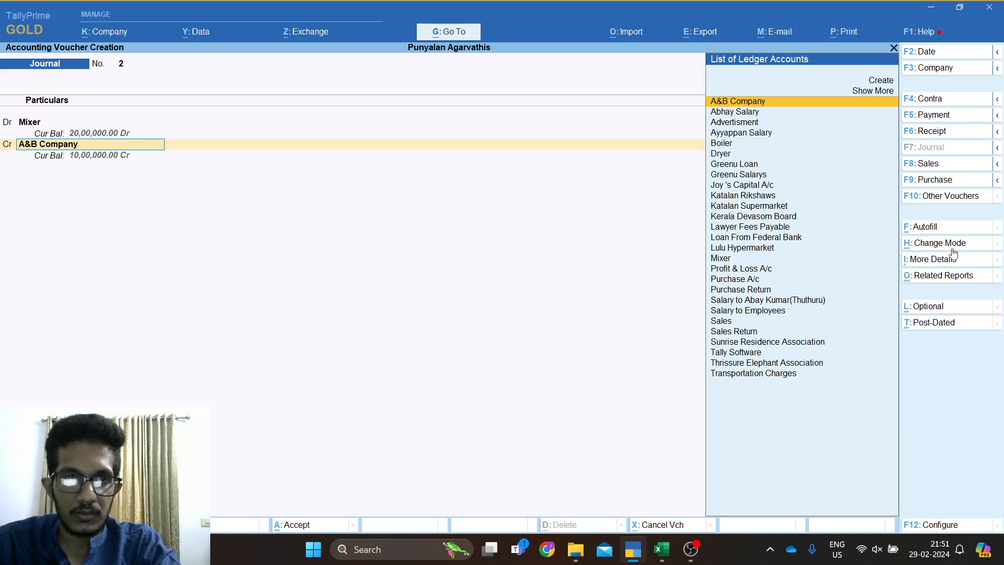
{"action": "key", "text": "Return"}
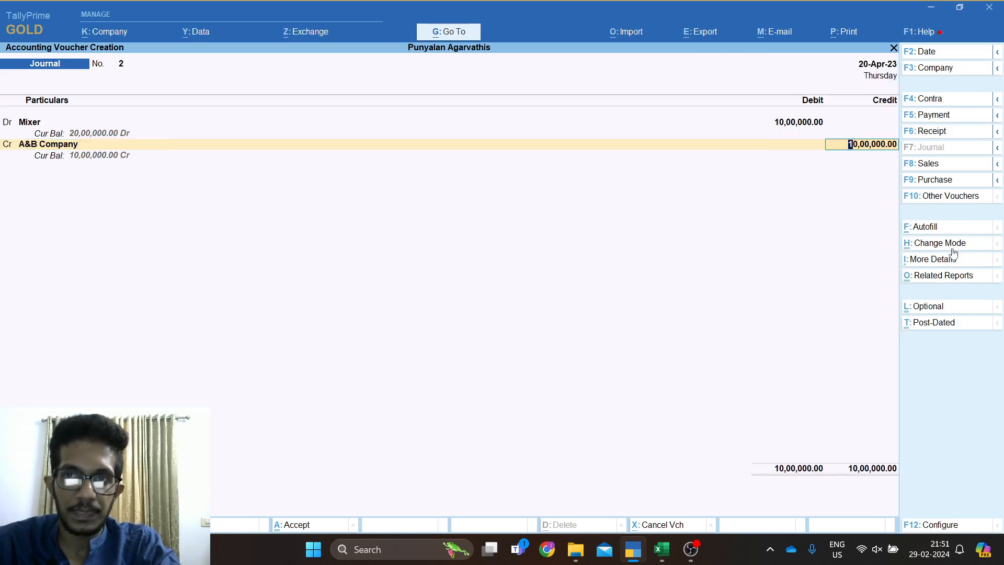
{"action": "key", "text": "Return"}
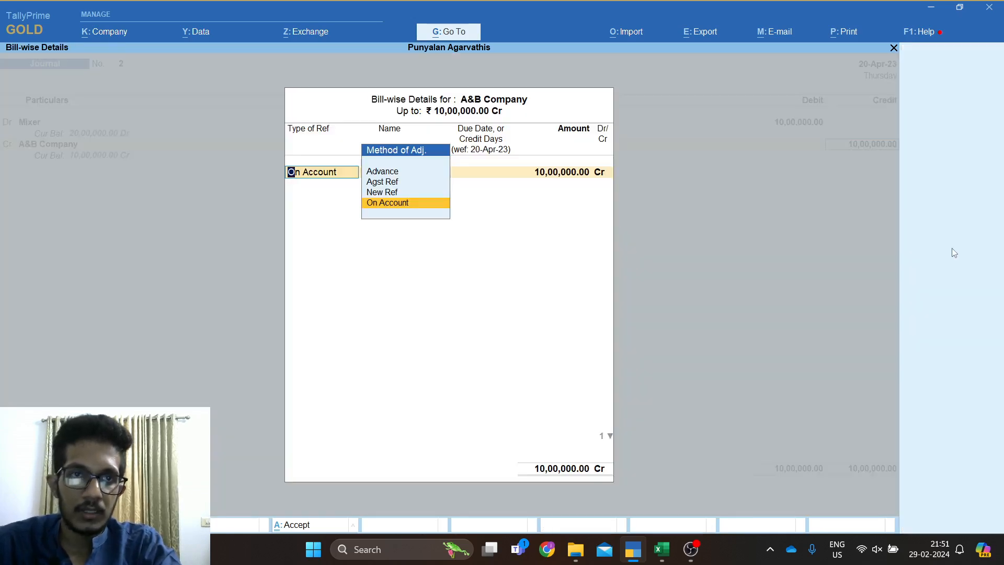
Record A&B Company's 10,00,000.00 Cr as New Ref 2 without a due date and save the journal voucher.
{"action": "key", "text": "Up"}
{"action": "key", "text": "Up"}
{"action": "key", "text": "Return"}
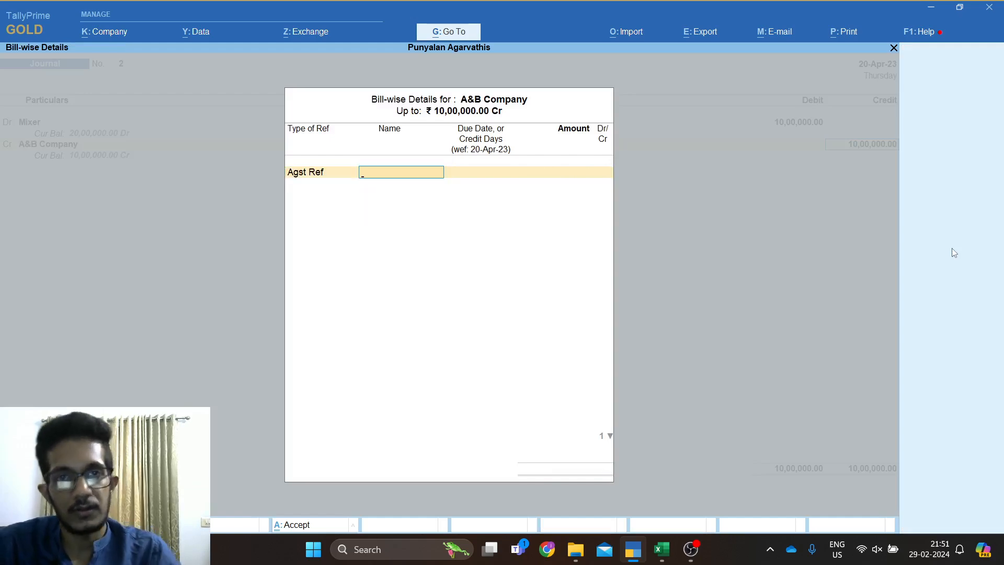
{"action": "key", "text": "BackSpace"}
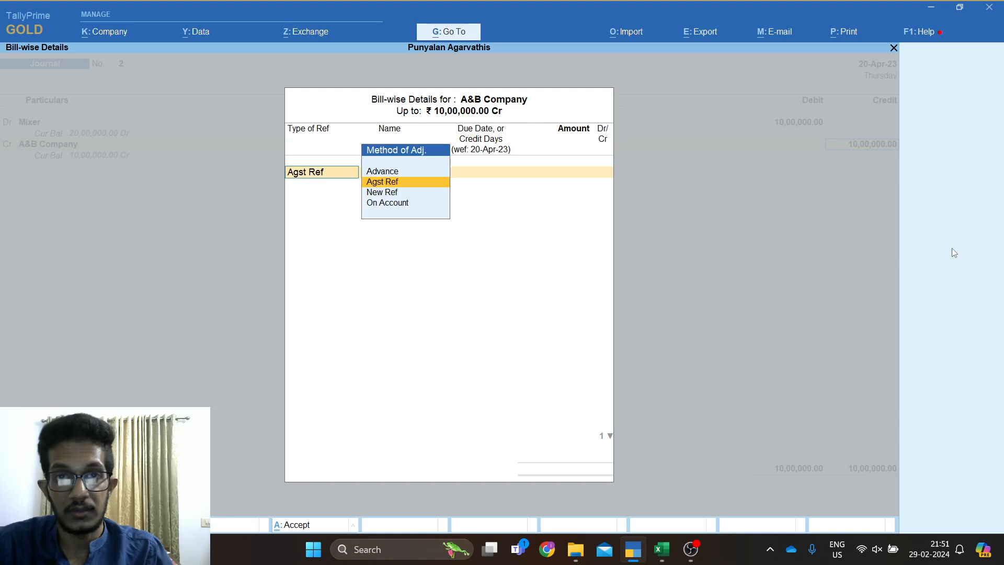
{"action": "key", "text": "Down"}
{"action": "key", "text": "Return"}
{"action": "key", "text": "Return"}
{"action": "key", "text": "Return"}
{"action": "key", "text": "Return"}
{"action": "key", "text": "Return"}
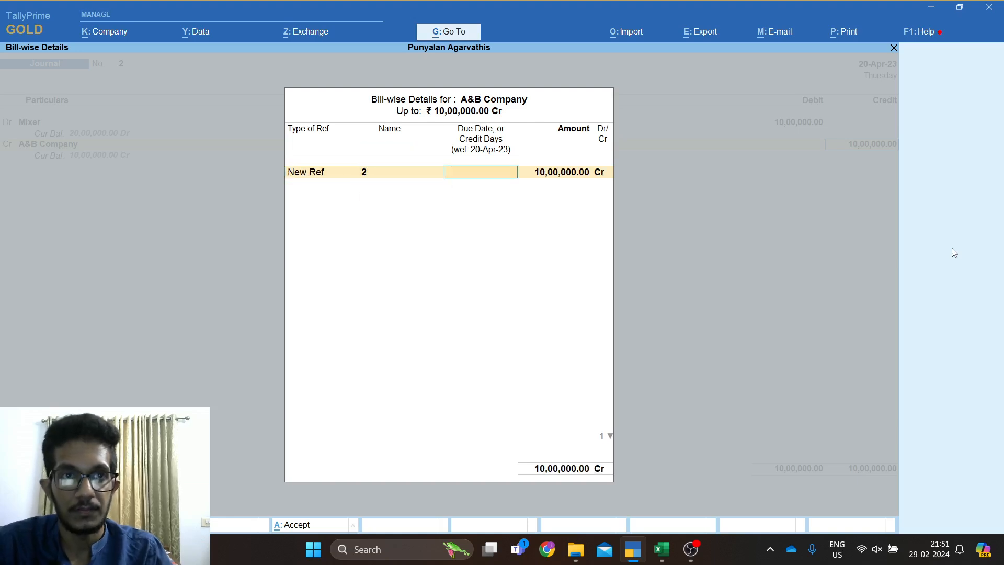
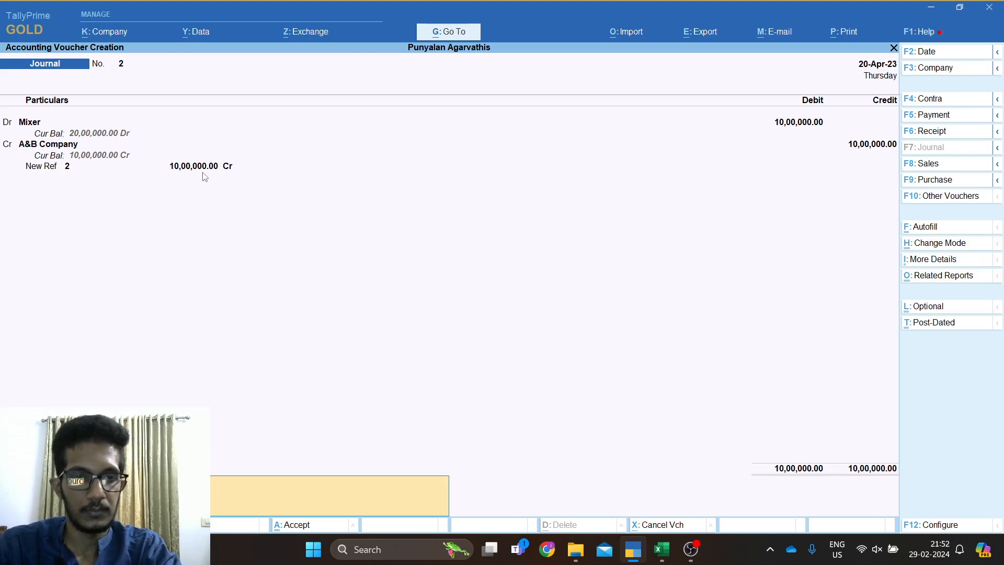
{"action": "key", "text": "Return"}
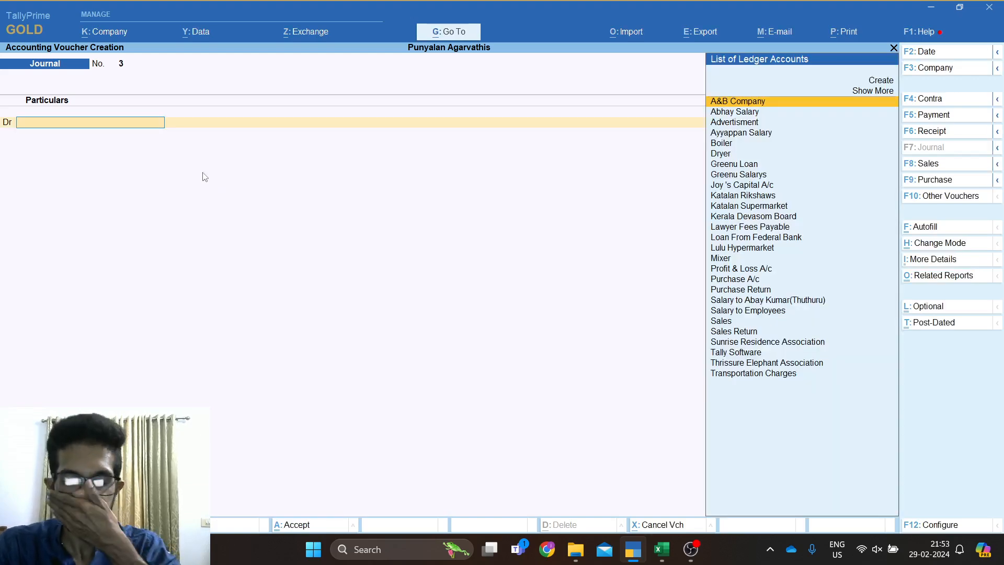
Switch to the Excel question sheet and select the whole row of the 21-04-2023 Asianet TV advertisement paid through bank.
{"action": "key", "text": "alt+Tab"}
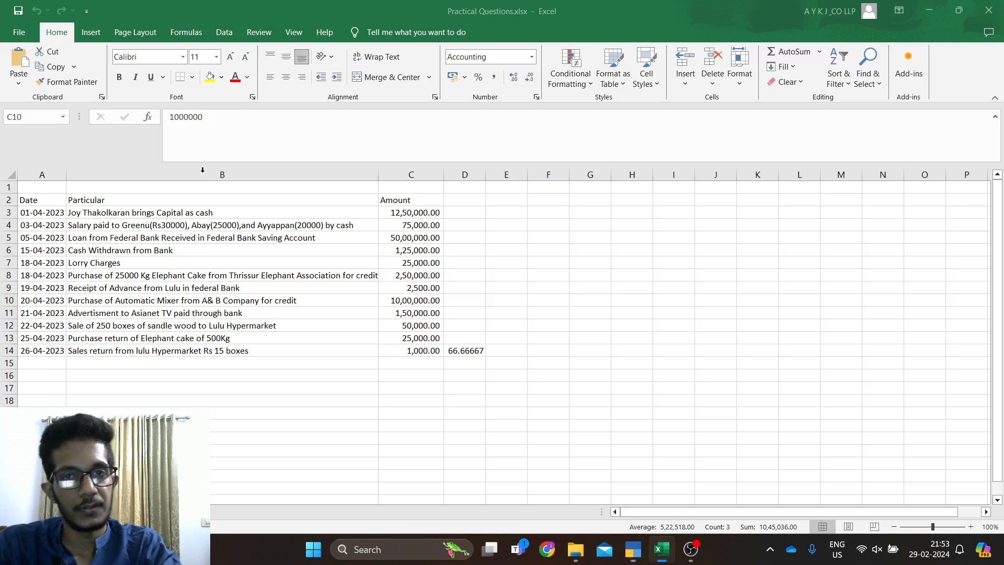
{"action": "key", "text": "Down"}
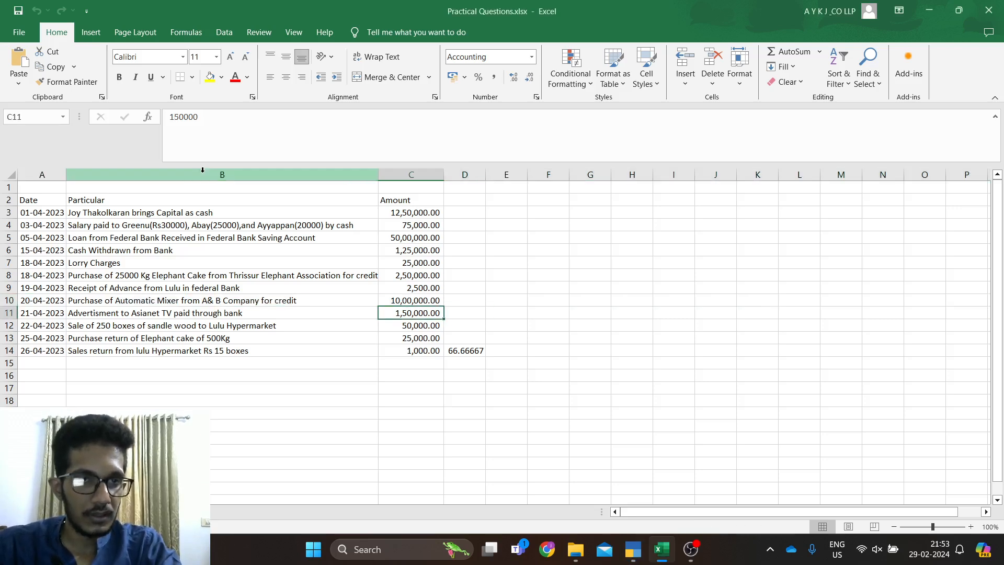
{"action": "key", "text": "shift+space"}
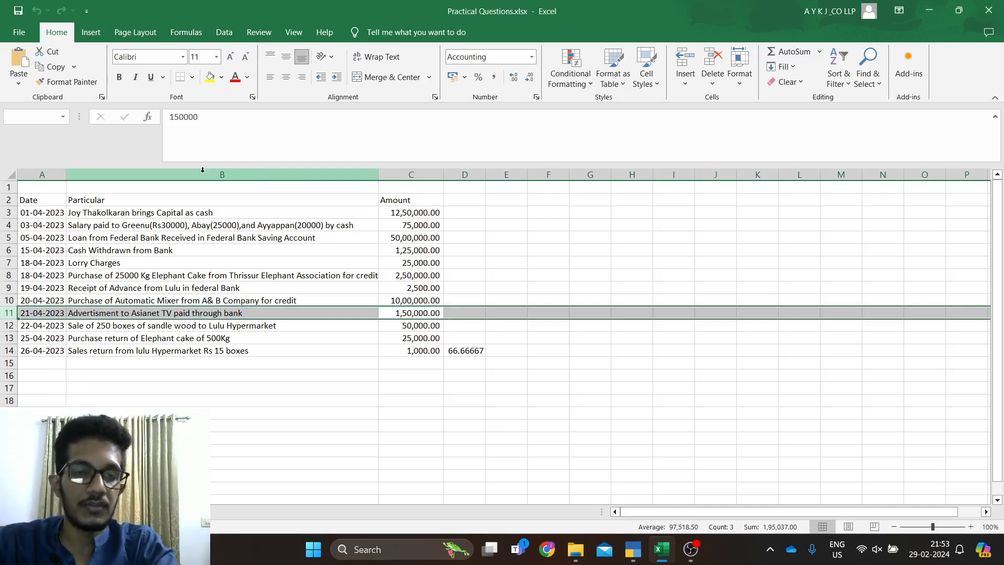
Switch back to TallyPrime and start a Payment voucher dated 21-4-2023, checking the date against the Excel question sheet.
{"action": "key", "text": "alt+Tab"}
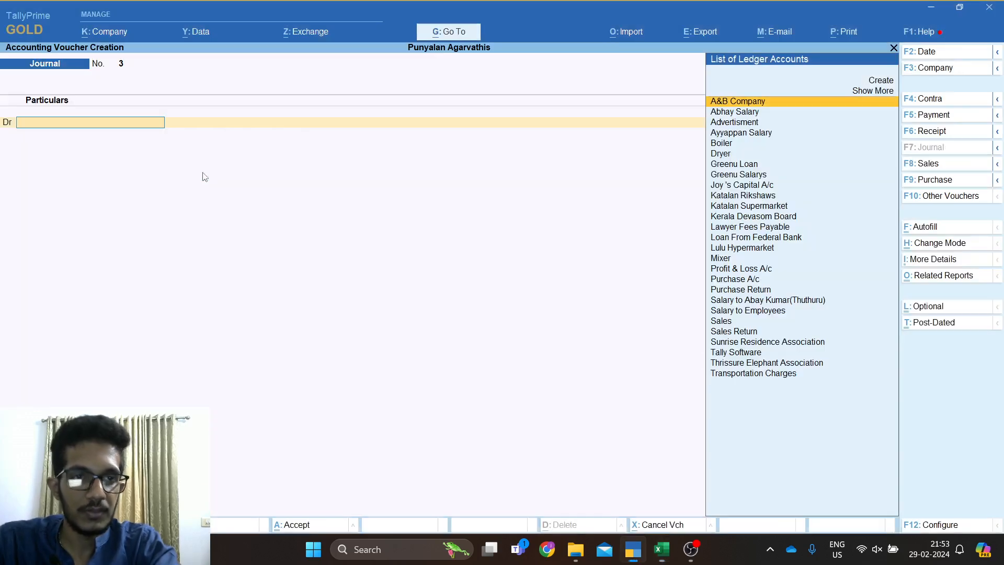
{"action": "key", "text": "F5"}
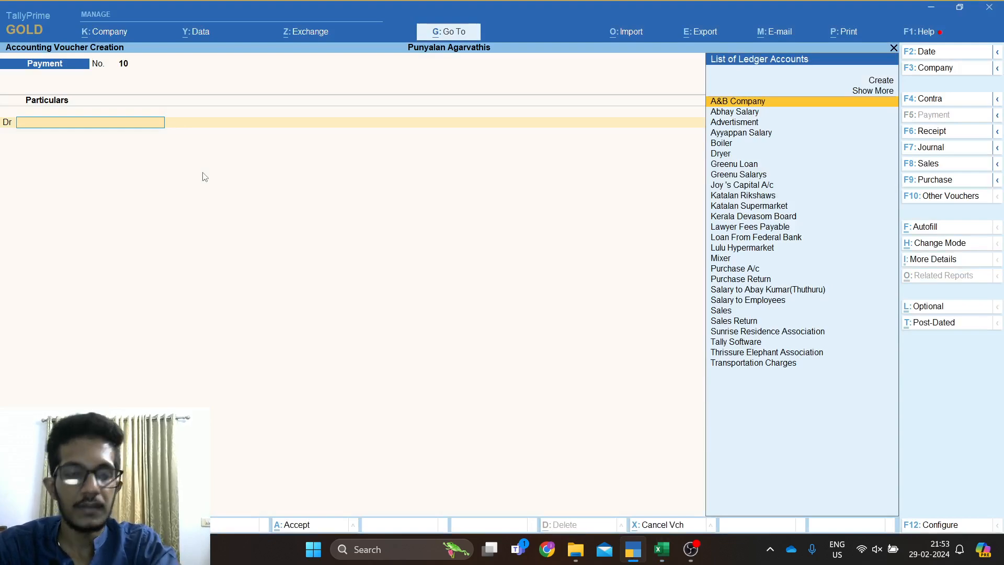
{"action": "key", "text": "F2"}
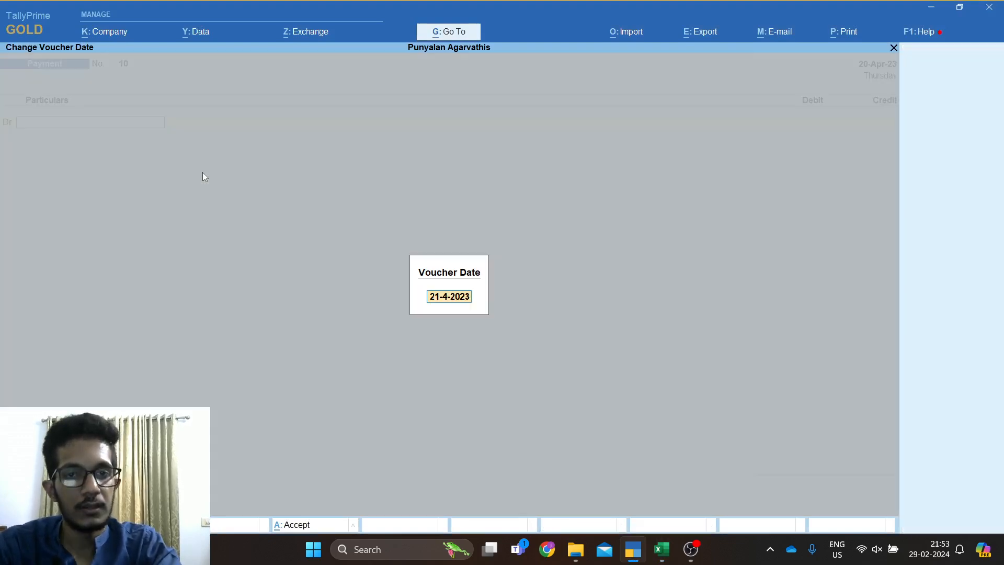
{"action": "key", "text": "alt+Tab"}
{"action": "key", "text": "alt+Tab"}
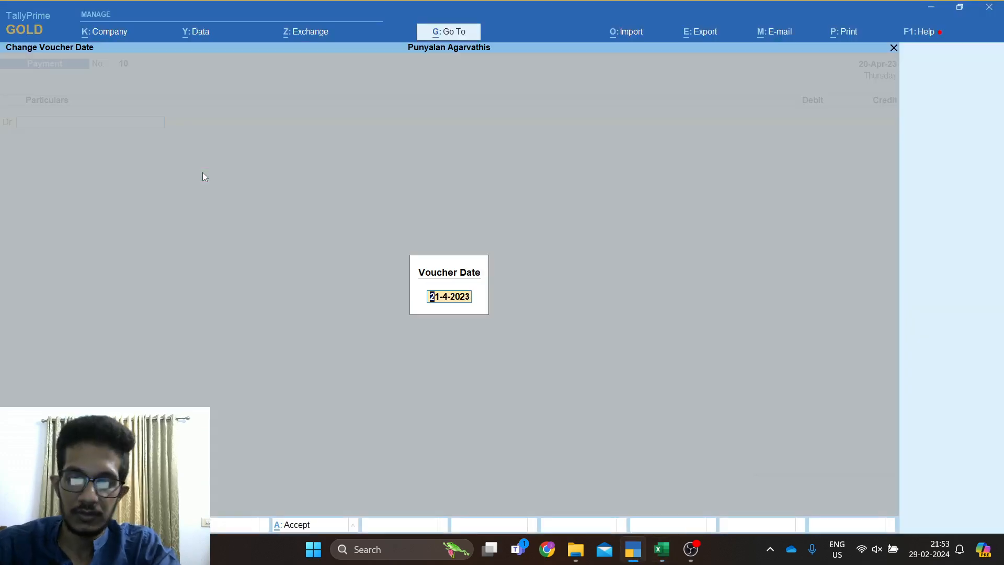
{"action": "key", "text": "Return"}
Debit the Advertisment ledger with 150000 and check the amount and payment account against the Excel question sheet.
{"action": "type", "text": "Ad"}
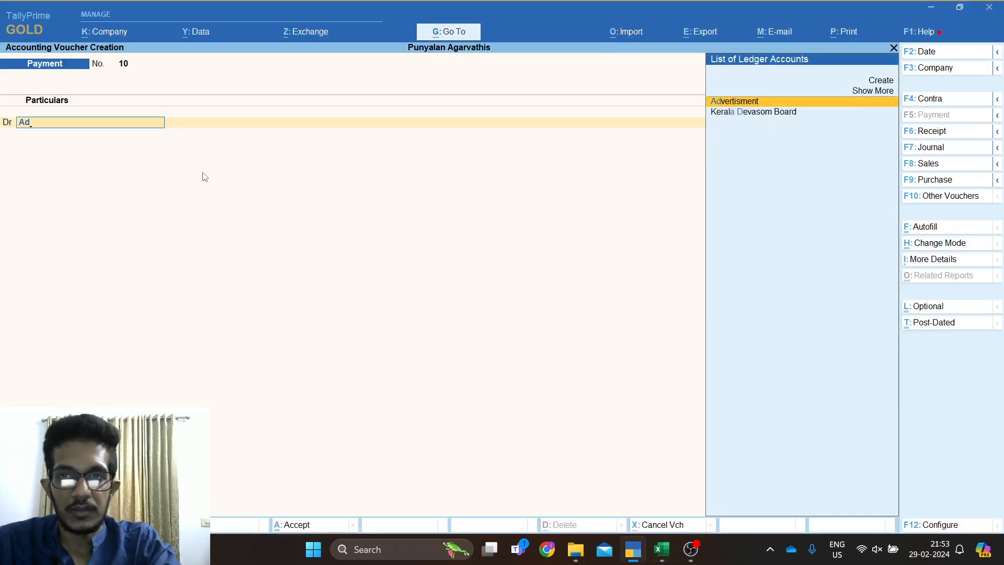
{"action": "key", "text": "Return"}
{"action": "key", "text": "alt+Tab"}
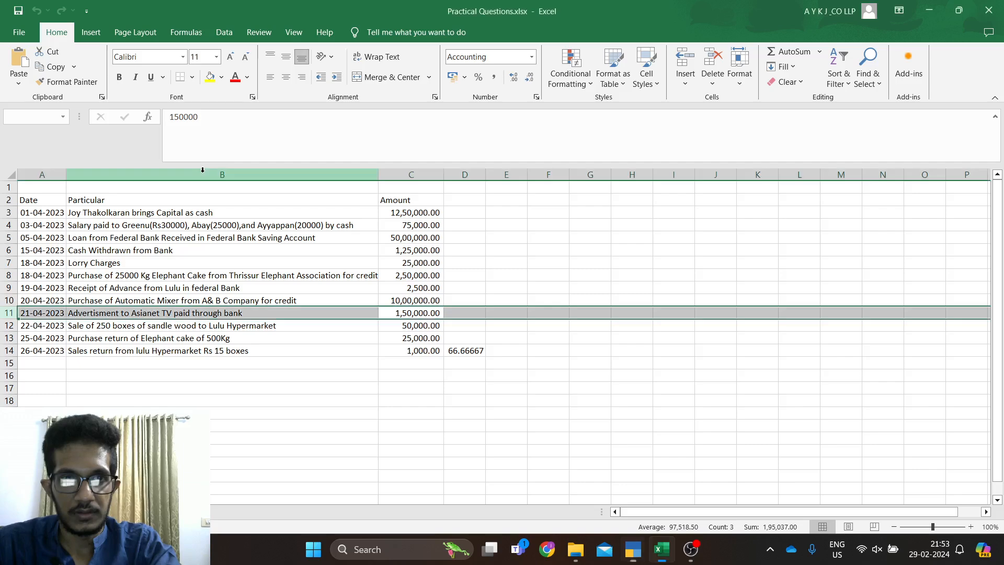
{"action": "key", "text": "alt+Tab"}
{"action": "type", "text": "150000"}
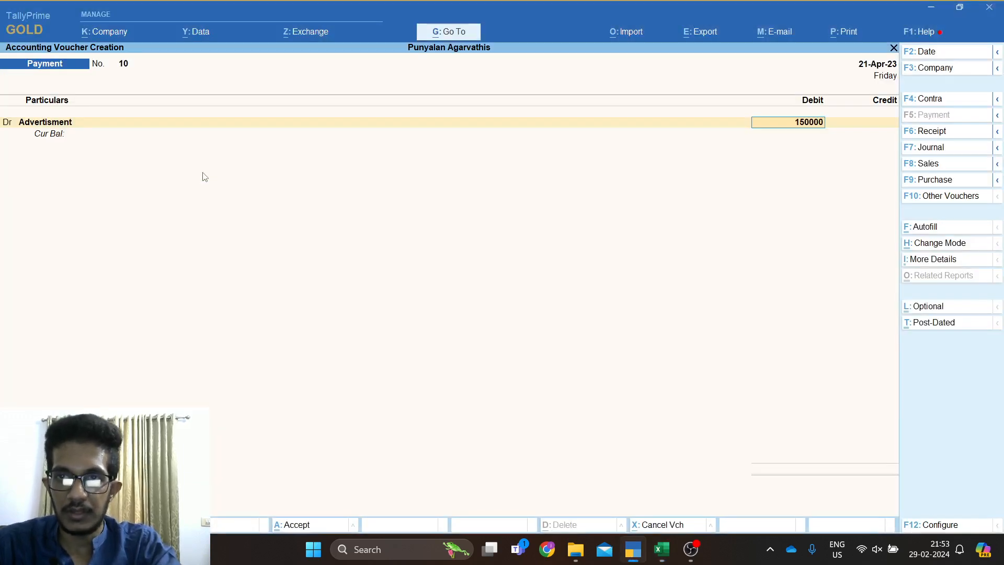
{"action": "key", "text": "Return"}
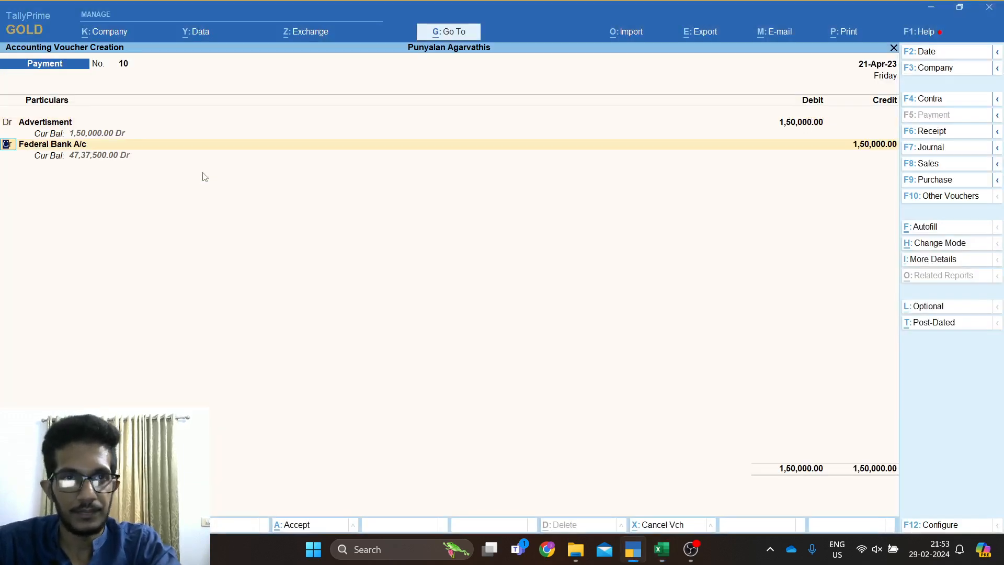
{"action": "key", "text": "alt+Tab"}
{"action": "key", "text": "alt+Tab"}
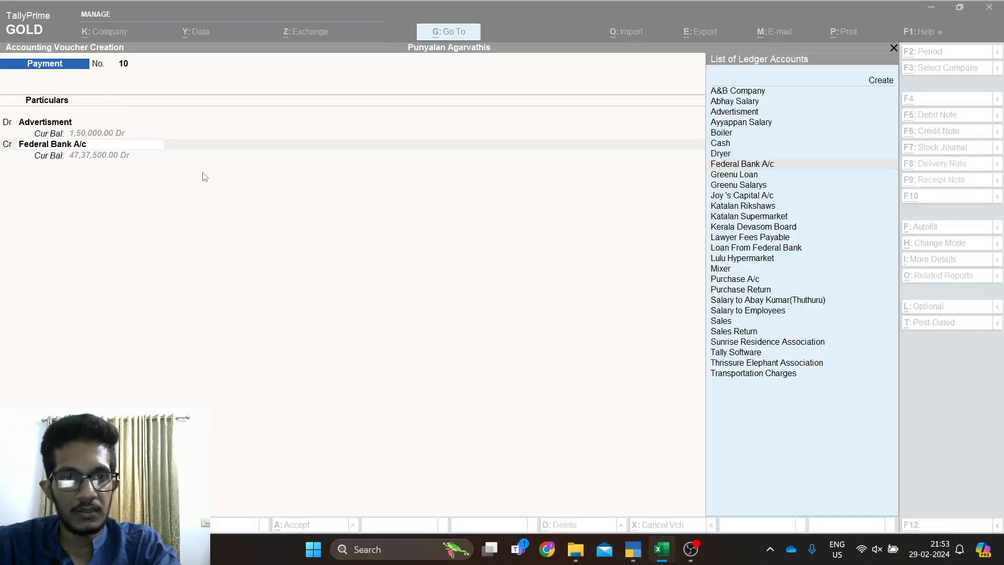
Credit Federal Bank A/c with 1,50,000.00, keep the Cheque bank allocation dated 21-Apr-23, and save the payment voucher.
{"action": "key", "text": "Return"}
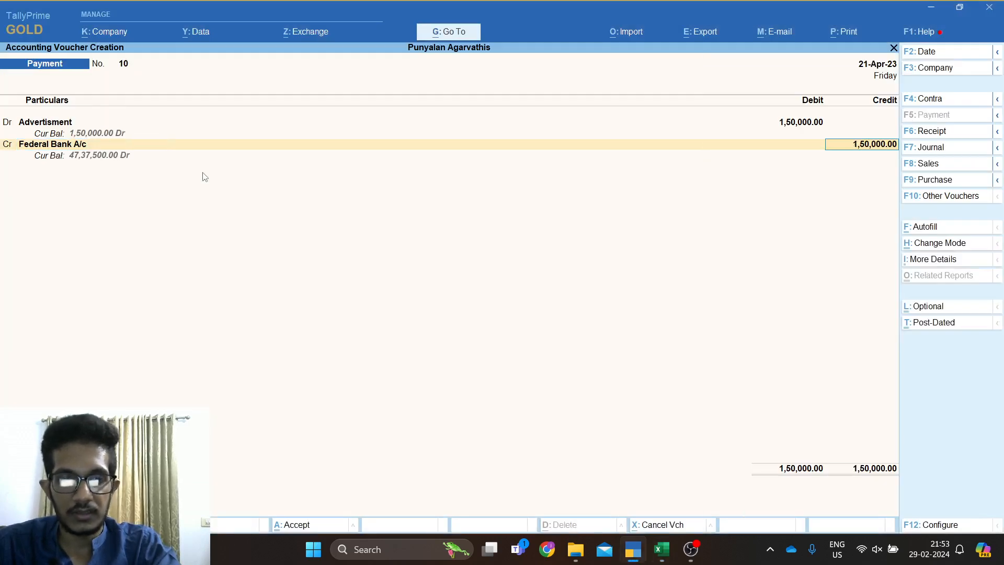
{"action": "key", "text": "ctrl"}
{"action": "key", "text": "Return"}
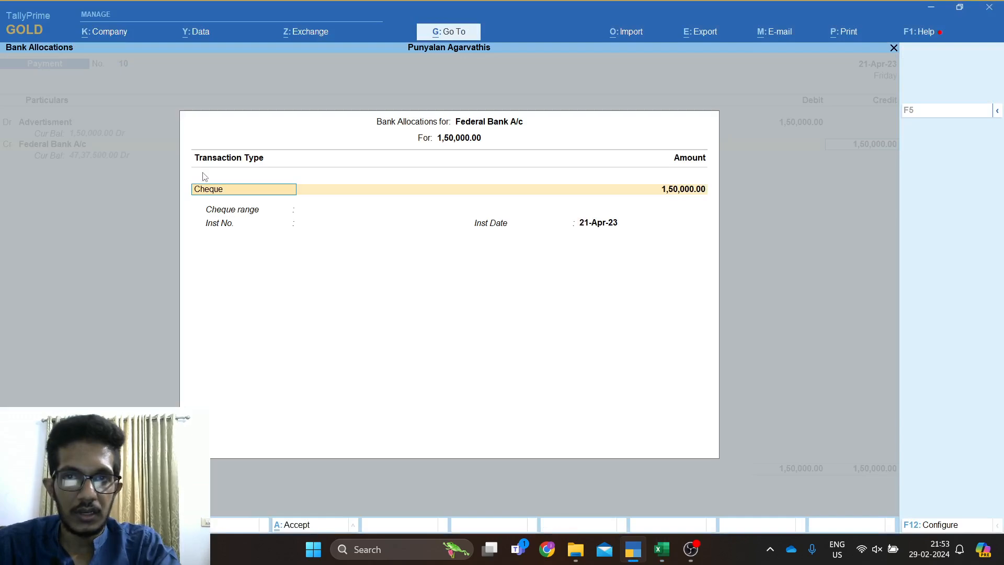
{"action": "key", "text": "Return"}
{"action": "key", "text": "Return"}
{"action": "key", "text": "Return"}
{"action": "key", "text": "Return"}
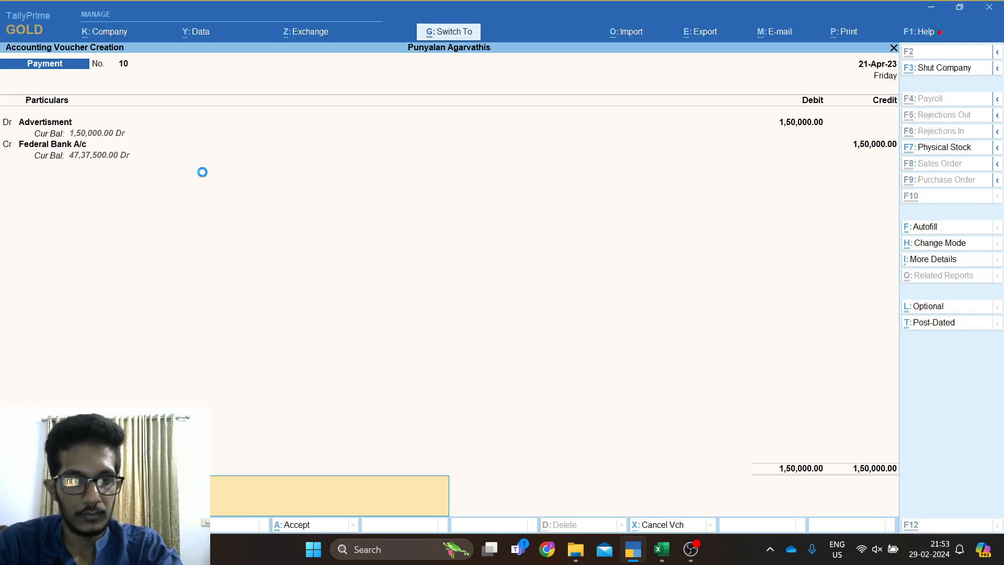
{"action": "key", "text": "ctrl+a"}
Select the 22-04-2023 sandle wood sale's row in the Excel question sheet, and start a TallyPrime Sales voucher with Lulu as the party search.
{"action": "key", "text": "alt+Tab"}
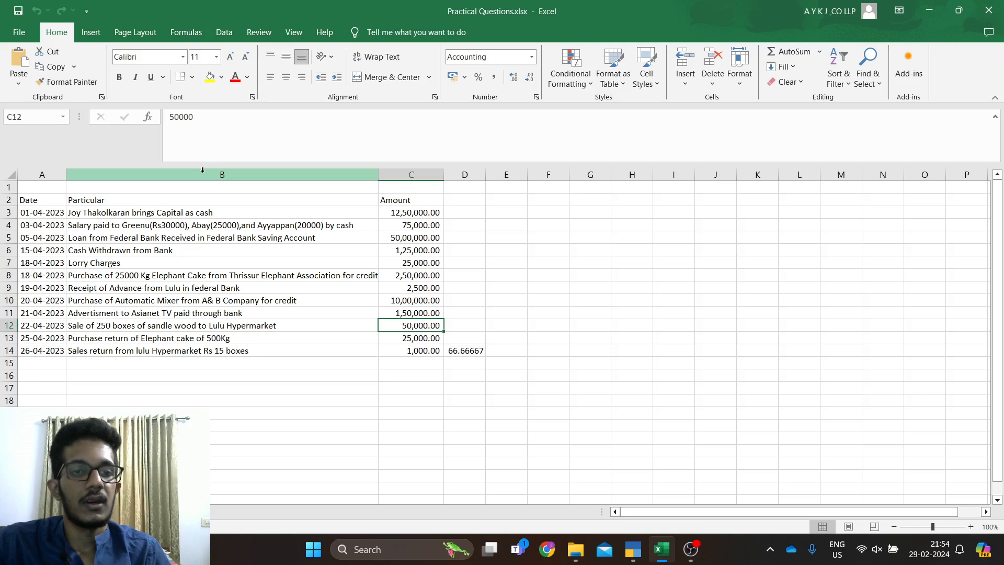
{"action": "key", "text": "shift+space"}
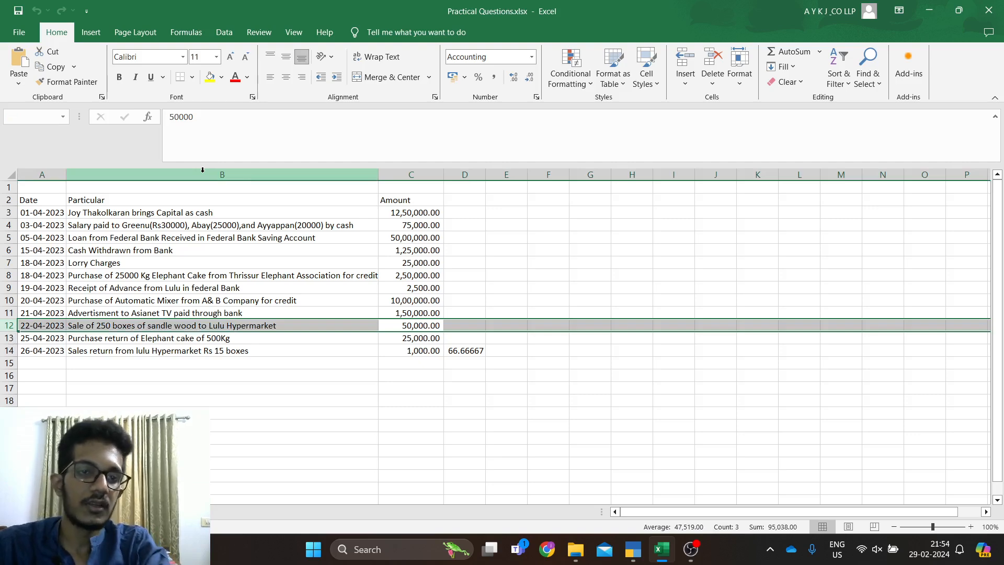
{"action": "key", "text": "alt+Tab"}
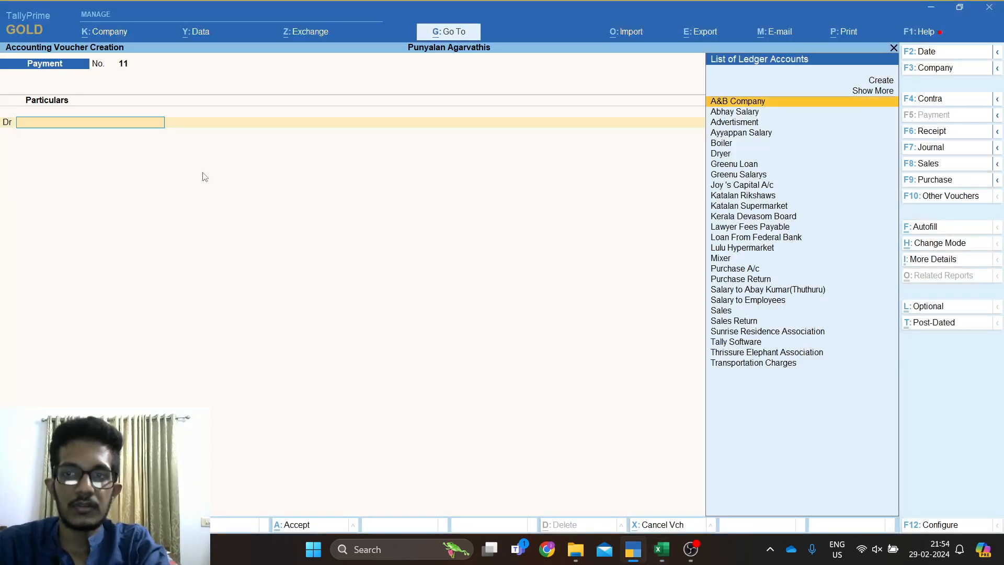
{"action": "left_click", "coordinate": [924, 164]}
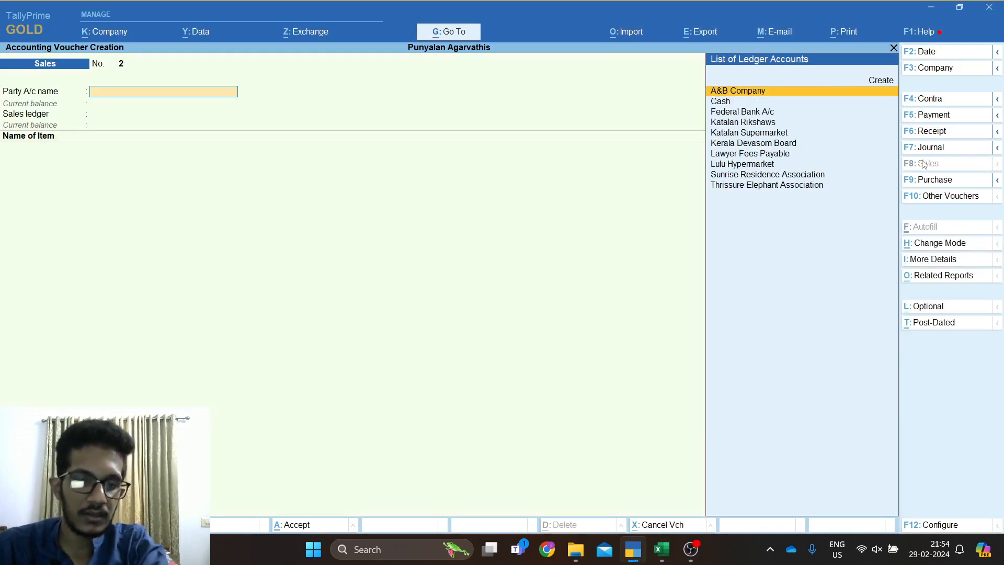
{"action": "type", "text": "Lul"}
Switch to the Excel question sheet and review the entries around the 22-04-2023 sale to Lulu Hypermarket.
{"action": "key", "text": "alt+Tab"}
{"action": "key", "text": "shift+space"}
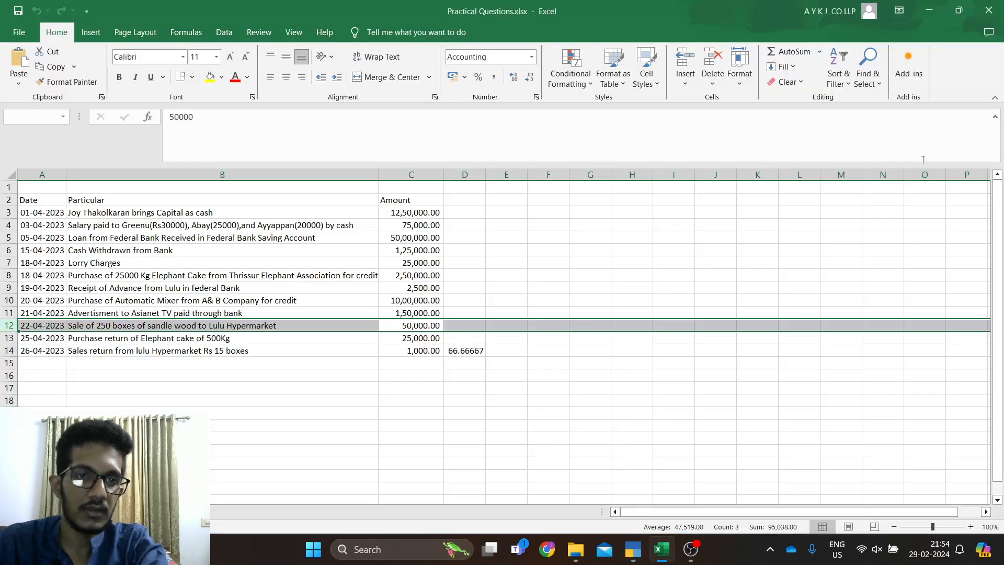
{"action": "key", "text": "Up"}
{"action": "key", "text": "Up"}
{"action": "key", "text": "Up"}
{"action": "key", "text": "Up"}
{"action": "key", "text": "Down"}
{"action": "key", "text": "Down"}
{"action": "key", "text": "Down"}
{"action": "key", "text": "Down"}
{"action": "key", "text": "Down"}
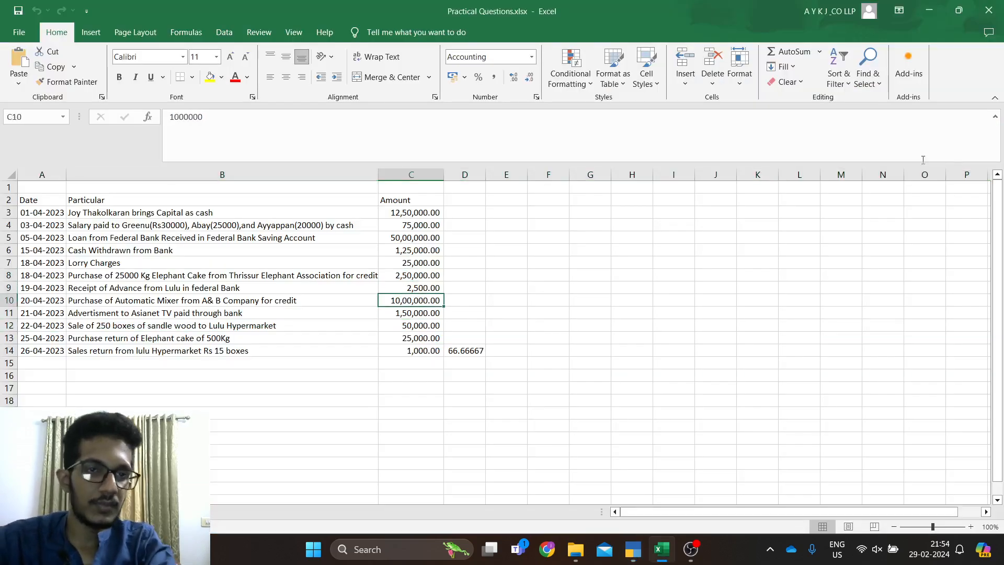
Switch back to TallyPrime and set Lulu Hypermarket as the party, without dispatch details, and Sales as the sales ledger.
{"action": "key", "text": "alt+Tab"}
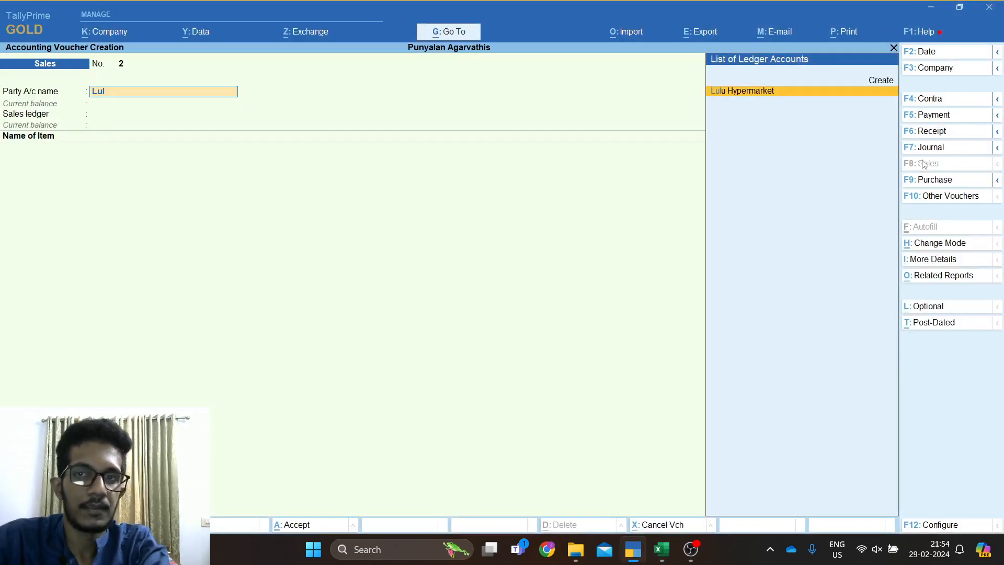
{"action": "key", "text": "Return"}
{"action": "key", "text": "Return"}
{"action": "key", "text": "Return"}
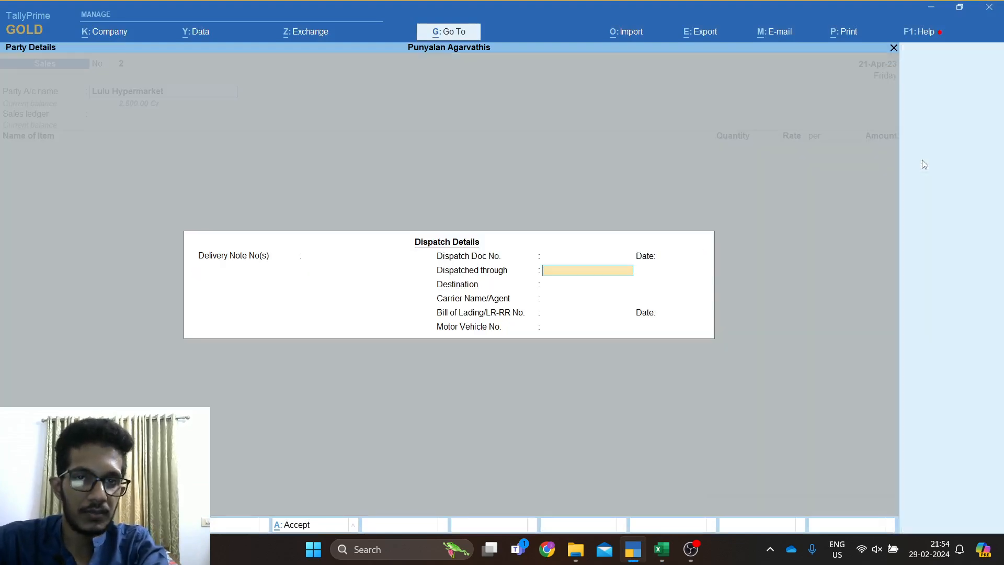
{"action": "key", "text": "ctrl+a"}
{"action": "key", "text": "ctrl+a"}
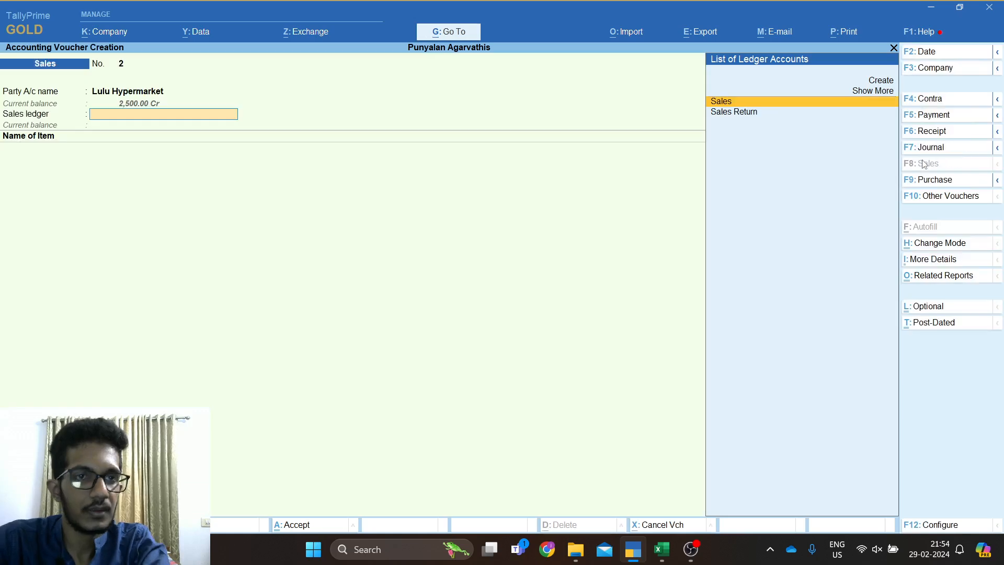
{"action": "key", "text": "Return"}
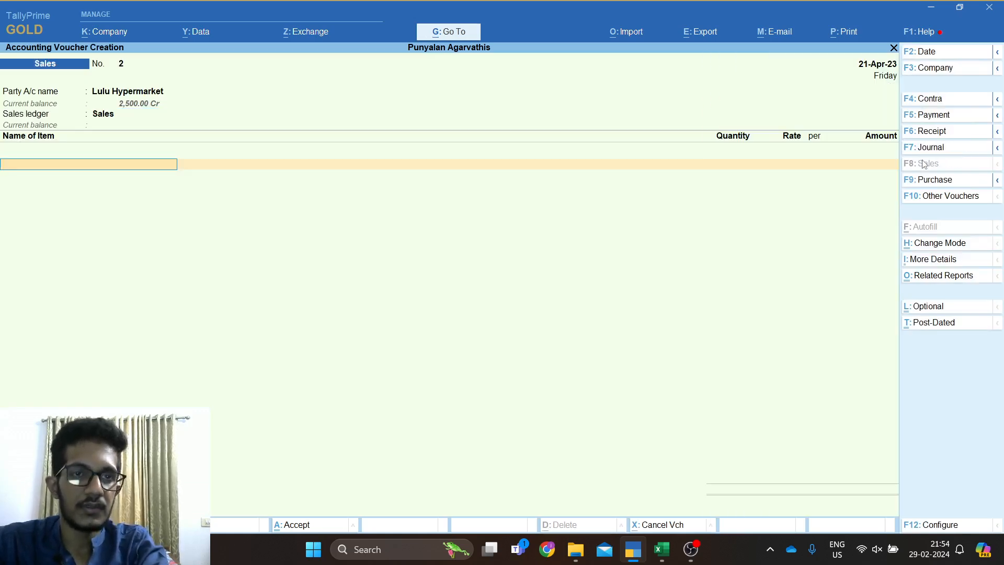
{"action": "key", "text": "BackSpace"}
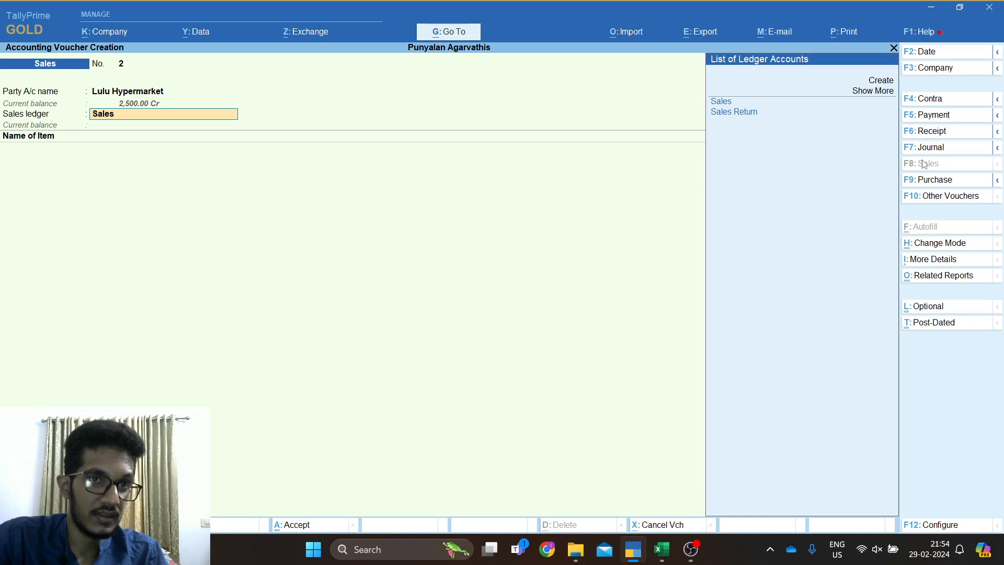
{"action": "key", "text": "Return"}
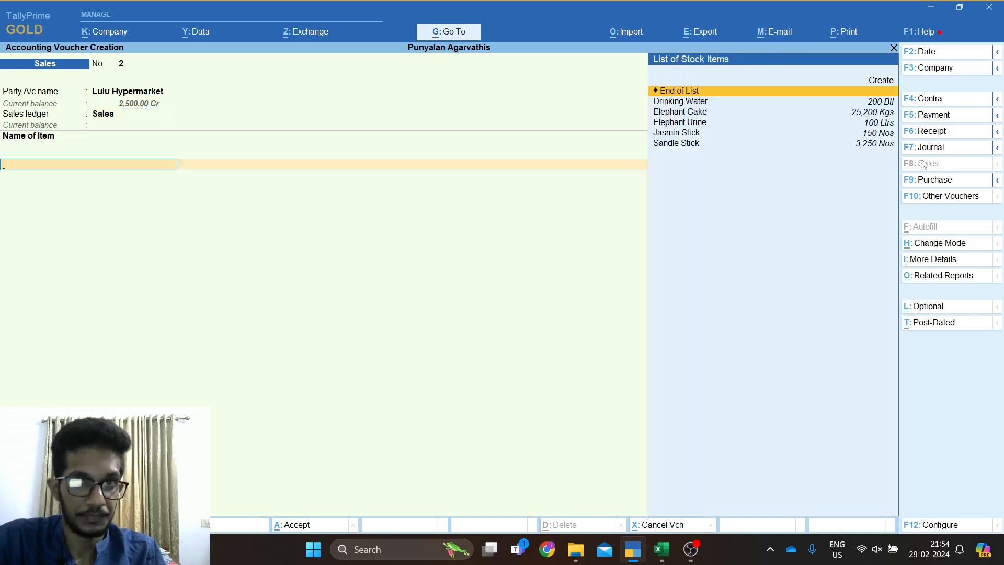
Add Sandle Stick as the stock item of the sales voucher.
{"action": "key", "text": "Down"}
{"action": "key", "text": "Down"}
{"action": "key", "text": "Down"}
{"action": "key", "text": "Down"}
{"action": "key", "text": "Down"}
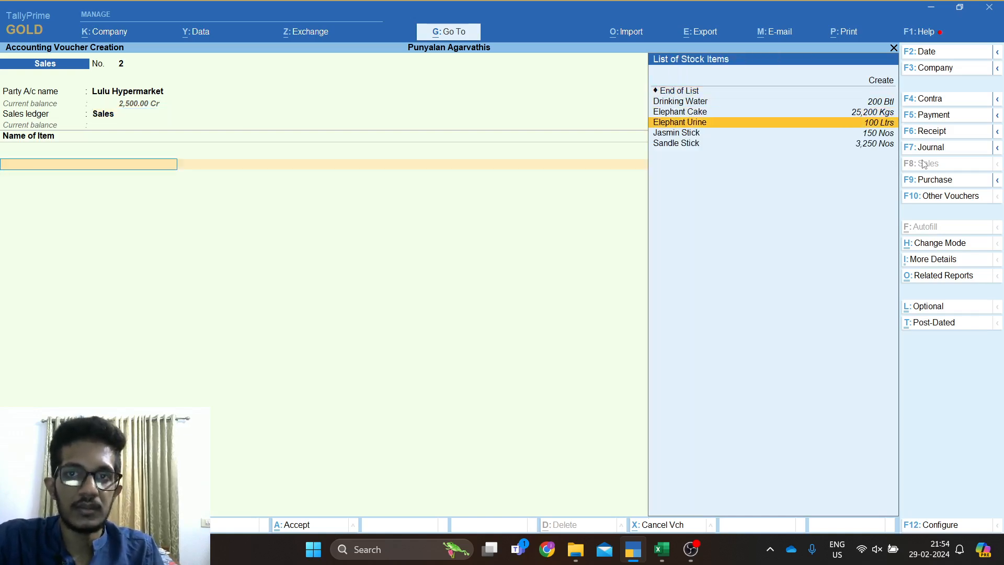
{"action": "key", "text": "Return"}
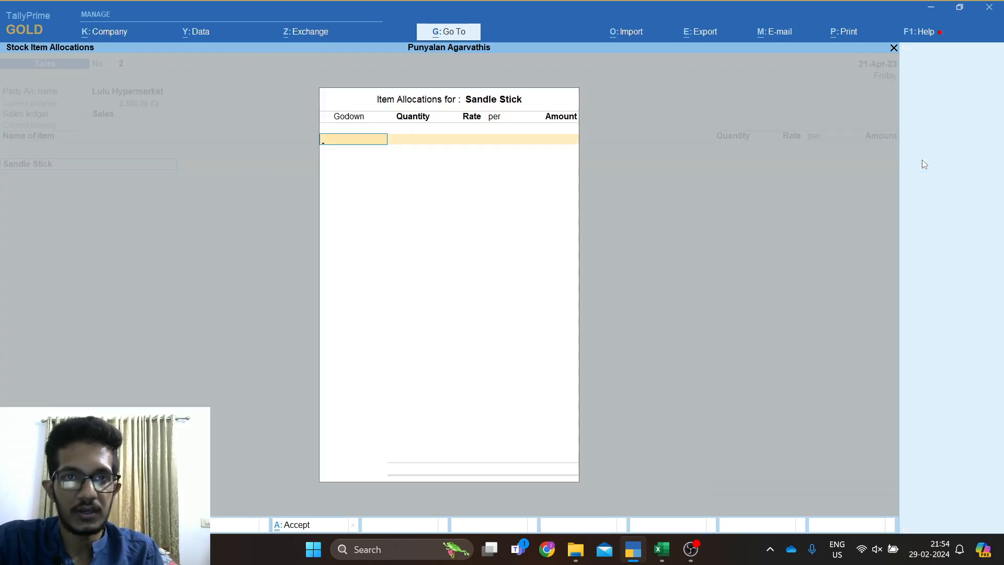
Allocate 250 Nos of Sandle Stick from the Main Location godown, checking the quantity against the Excel question sheet.
{"action": "type", "text": "M"}
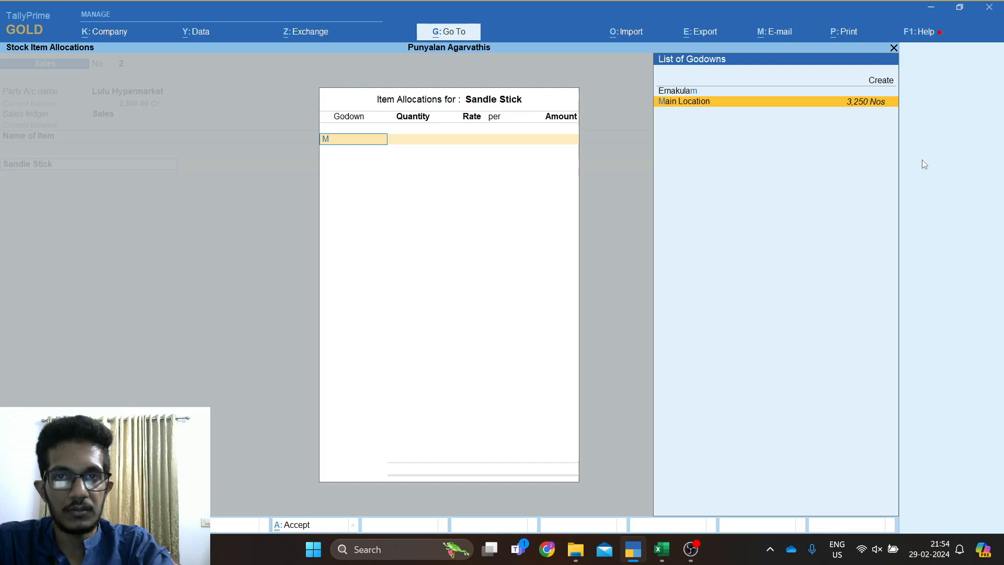
{"action": "key", "text": "BackSpace"}
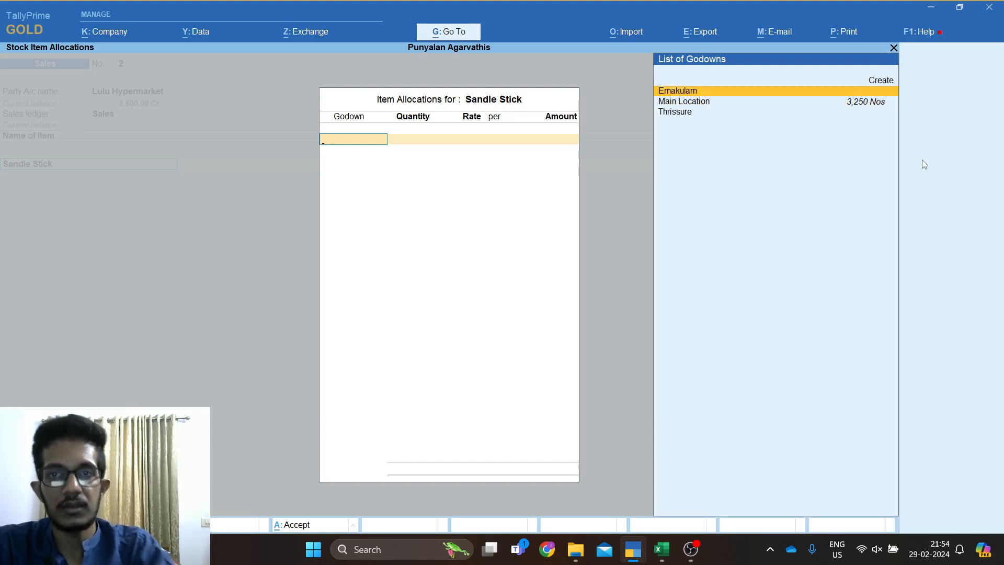
{"action": "key", "text": "Down"}
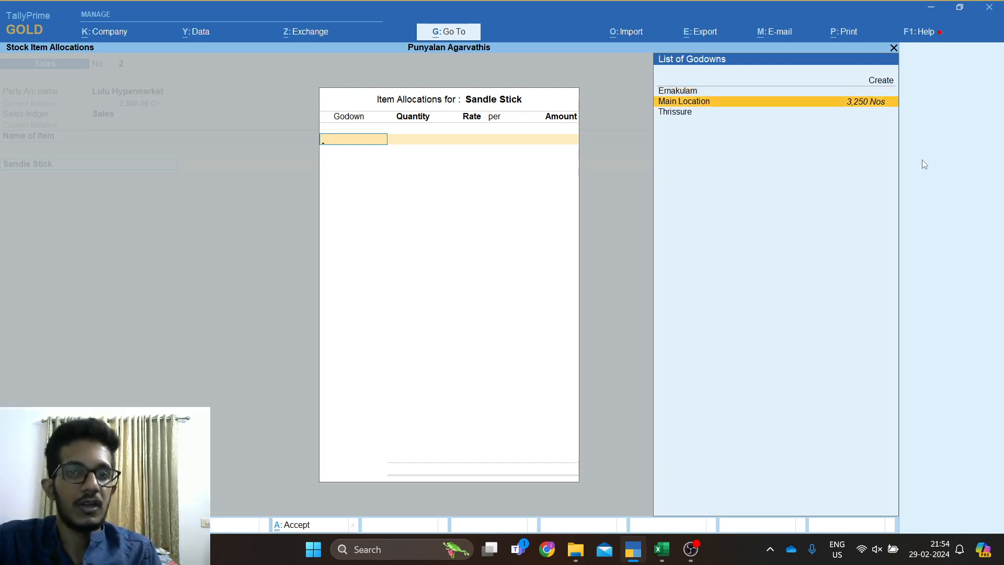
{"action": "key", "text": "Return"}
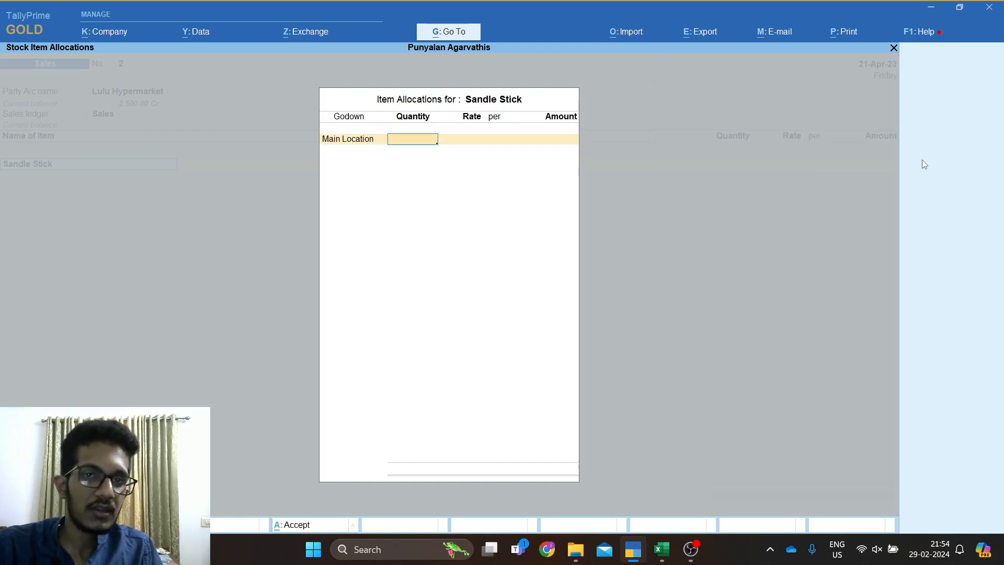
{"action": "key", "text": "alt+Tab"}
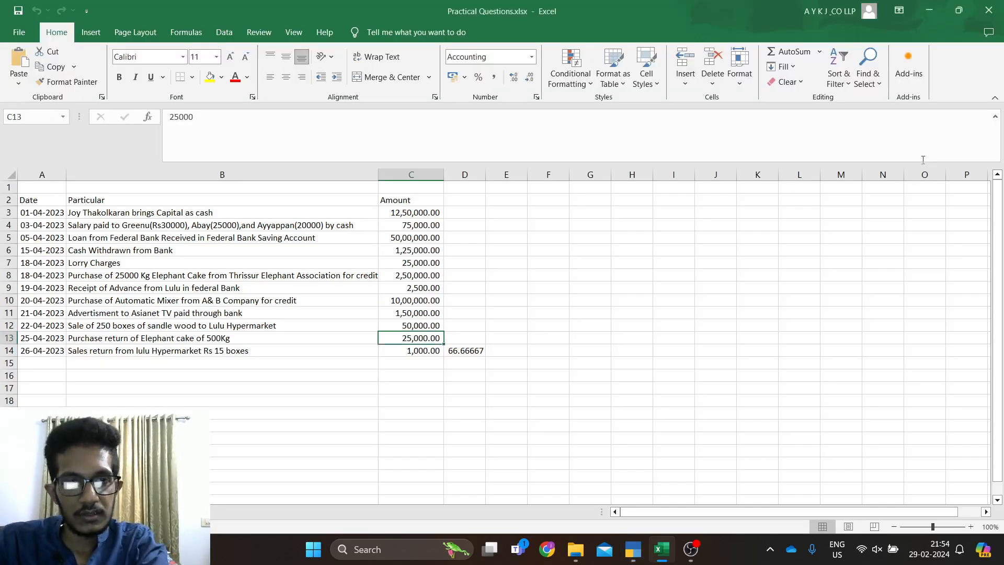
{"action": "key", "text": "alt+Tab"}
{"action": "type", "text": "250"}
{"action": "key", "text": "Return"}
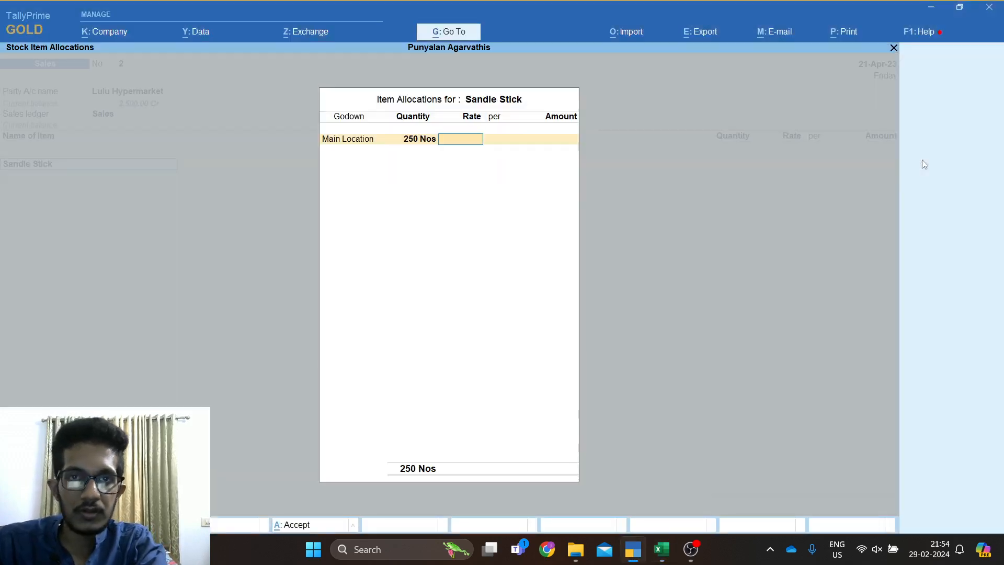
Switch to the Excel question sheet and calculate the rate per box in cell D12 with =50000/250.
{"action": "key", "text": "alt+Tab"}
{"action": "key", "text": "Up"}
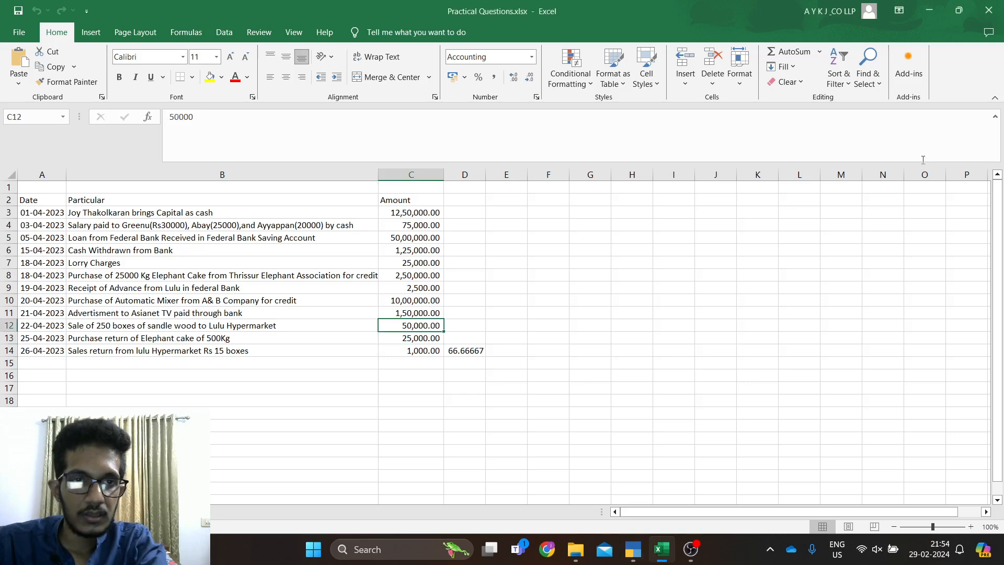
{"action": "key", "text": "Right"}
{"action": "type", "text": "=50000"}
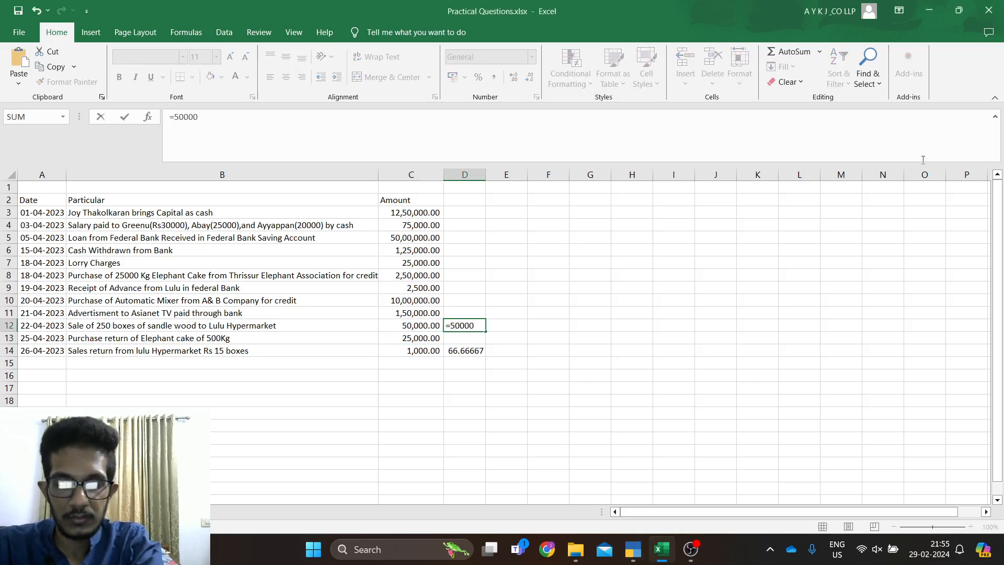
{"action": "type", "text": "/250"}
{"action": "key", "text": "Return"}
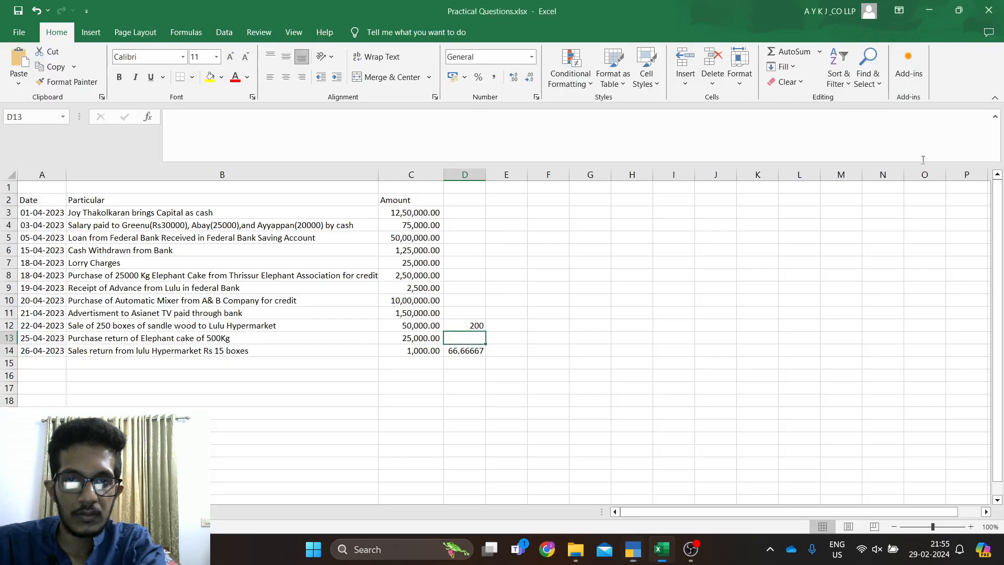
{"action": "key", "text": "Up"}
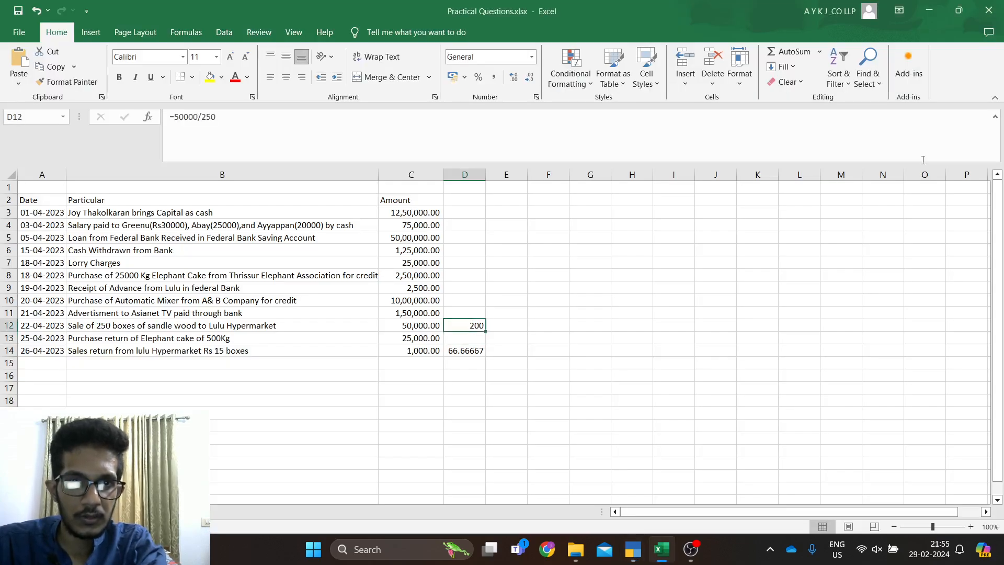
Switch back to TallyPrime, set the Sandle Stick rate to 200 per Nos, and end the item list to reach the bill-wise details.
{"action": "key", "text": "alt+Tab"}
{"action": "type", "text": "200"}
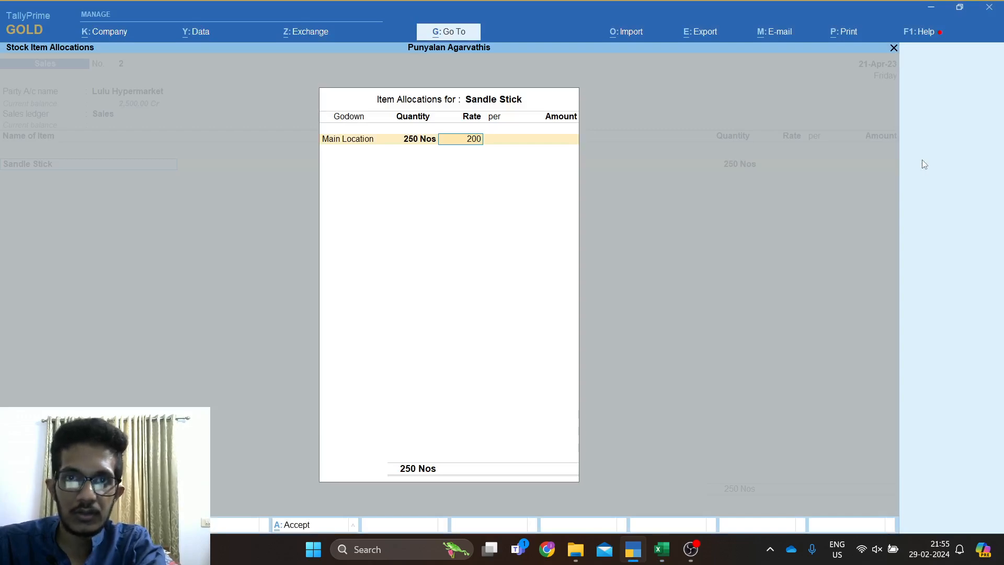
{"action": "key", "text": "Return"}
{"action": "key", "text": "Return"}
{"action": "key", "text": "Return"}
{"action": "key", "text": "Return"}
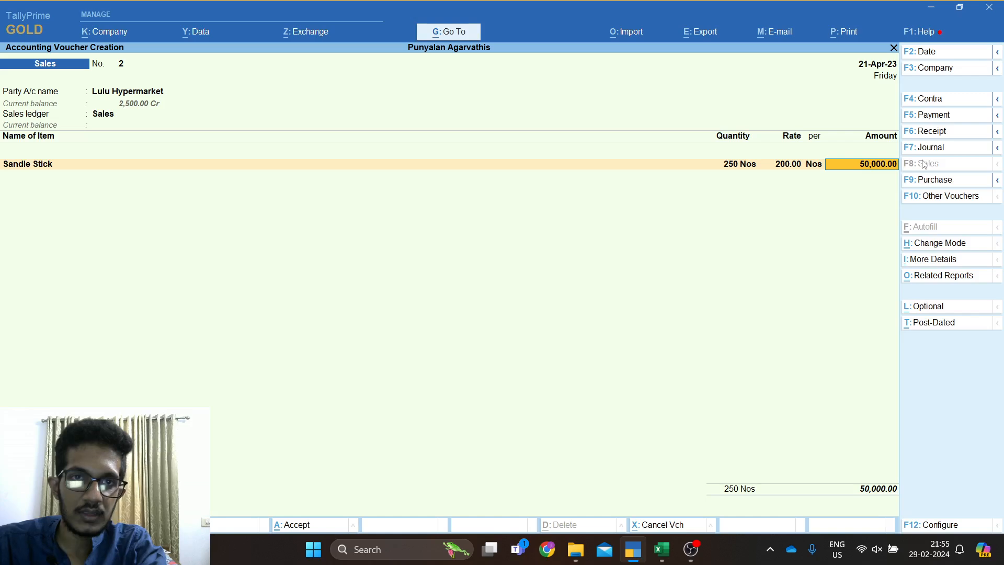
{"action": "key", "text": "Return"}
{"action": "key", "text": "Return"}
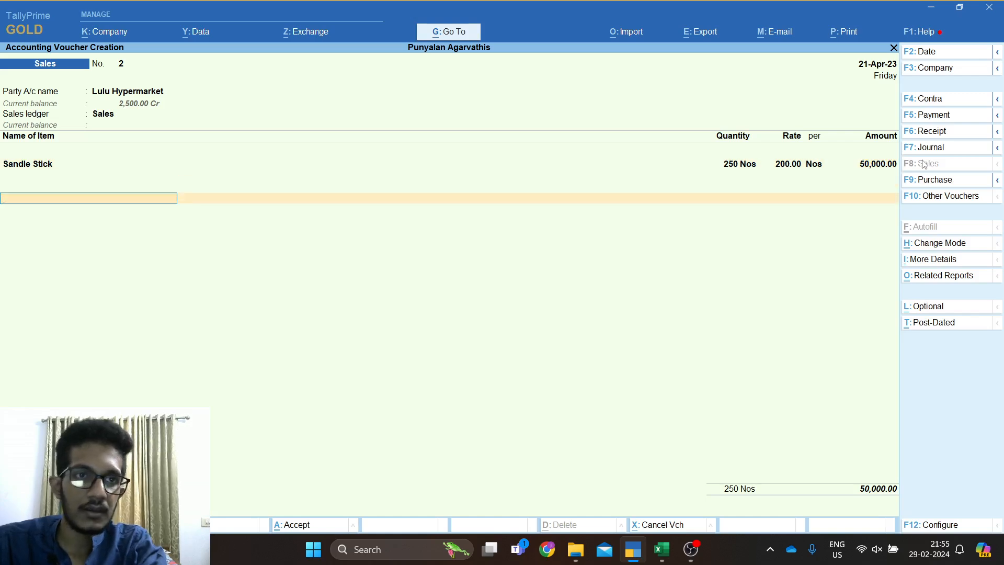
{"action": "key", "text": "Return"}
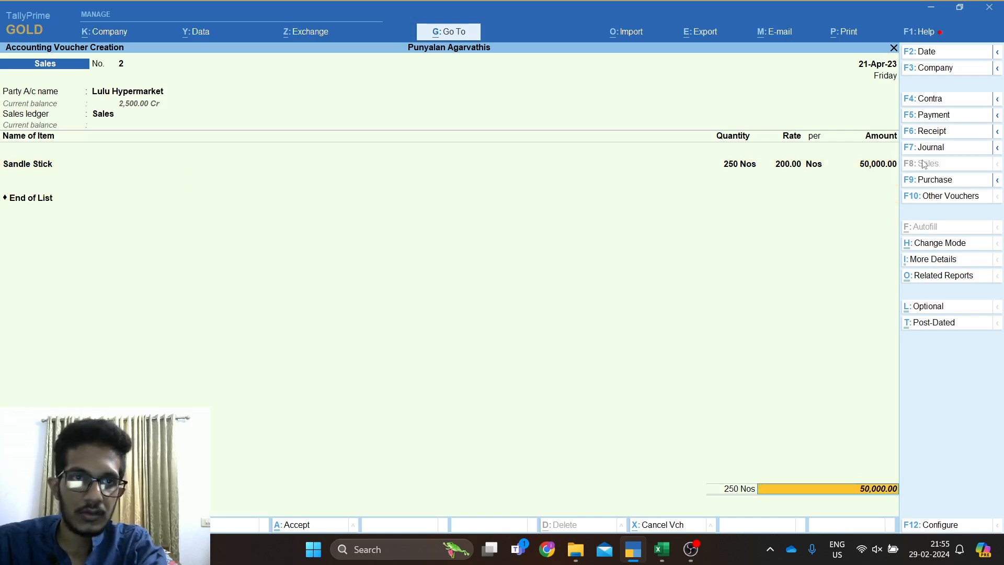
{"action": "key", "text": "Return"}
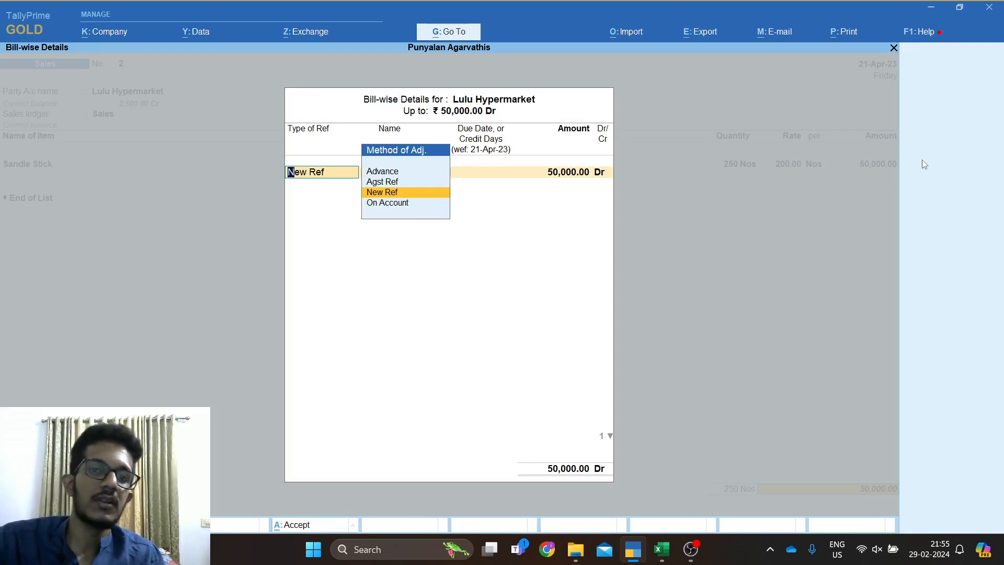
{"action": "key", "text": "Up"}
{"action": "key", "text": "Up"}
{"action": "key", "text": "Return"}
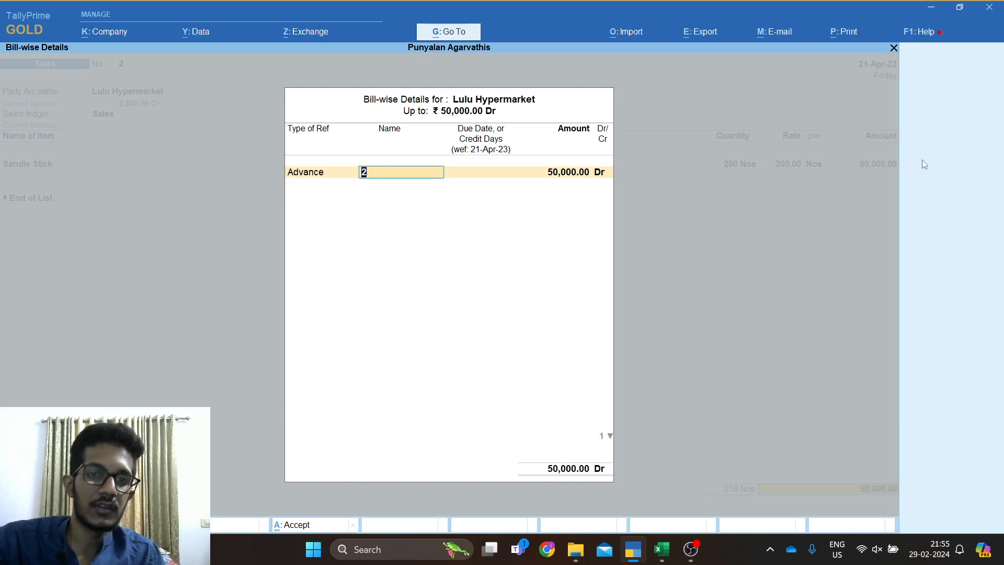
{"action": "key", "text": "BackSpace"}
{"action": "key", "text": "BackSpace"}
Change the bill reference type to Agst Ref and highlight pending bill 6 dated 19-Apr-23.
{"action": "key", "text": "Down"}
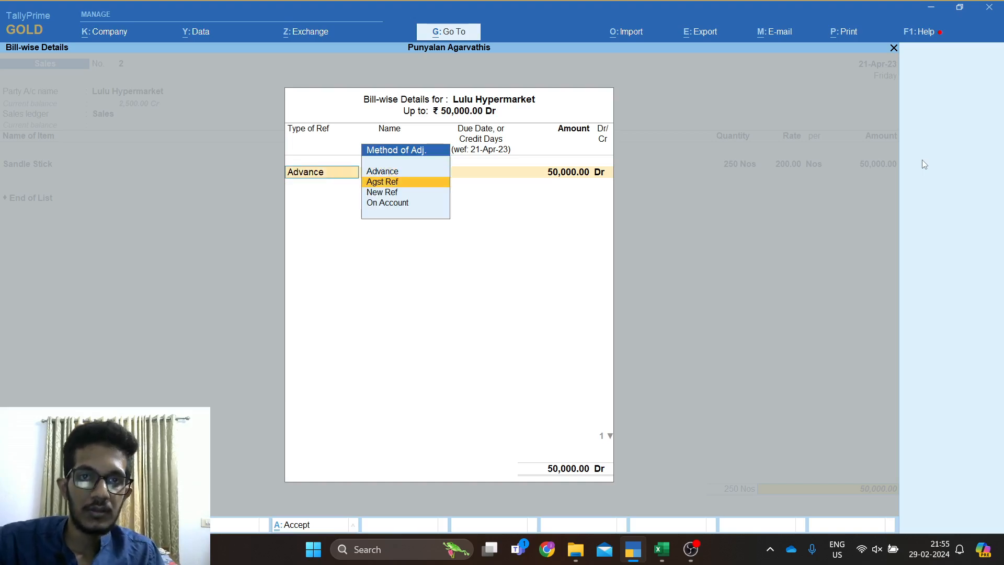
{"action": "key", "text": "Return"}
{"action": "key", "text": "Down"}
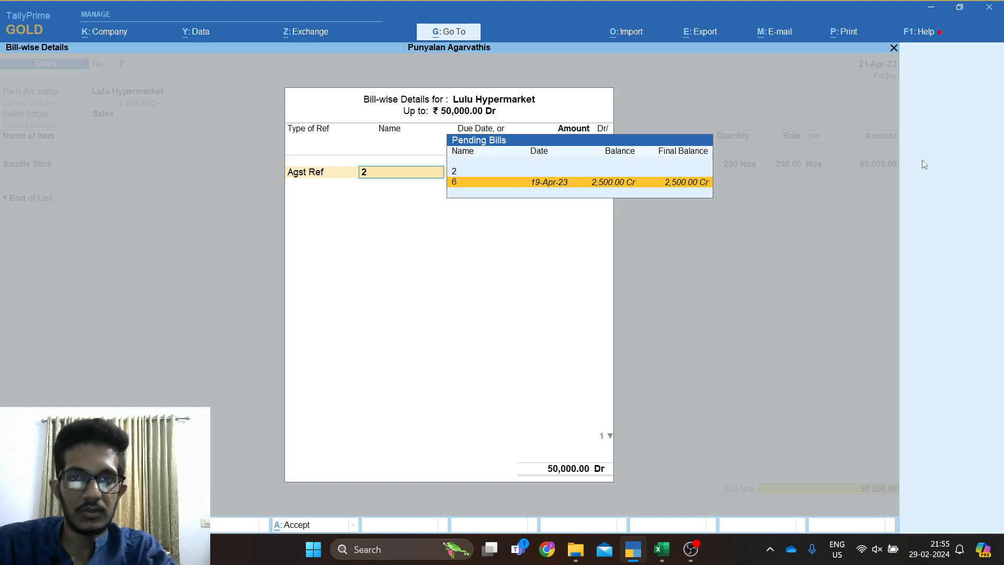
Switch to the Excel question sheet, review the Lulu advance receipt and sale entries, and return to TallyPrime.
{"action": "key", "text": "alt+Tab"}
{"action": "key", "text": "Up"}
{"action": "key", "text": "Up"}
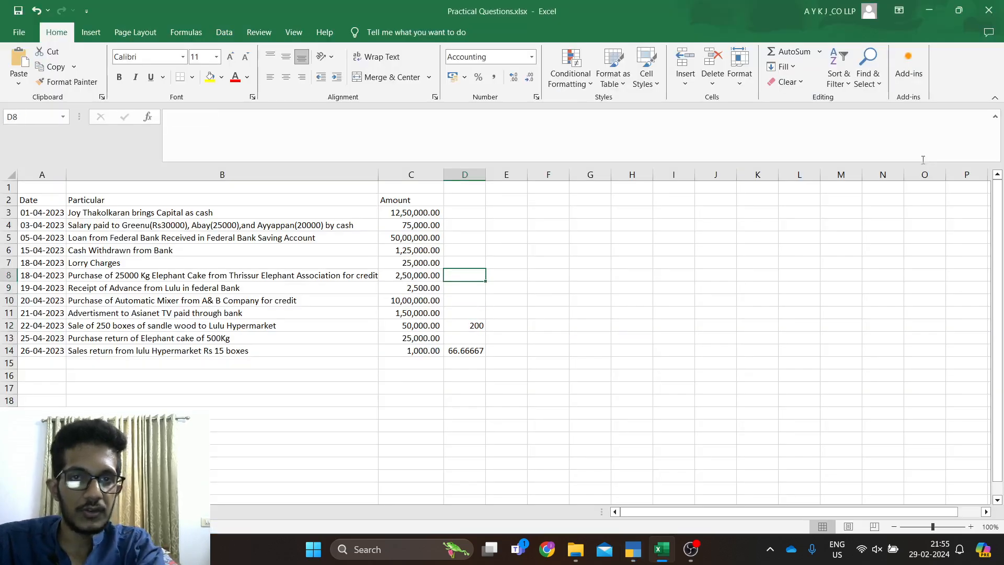
{"action": "key", "text": "Down"}
{"action": "key", "text": "shift+space"}
{"action": "key", "text": "Down"}
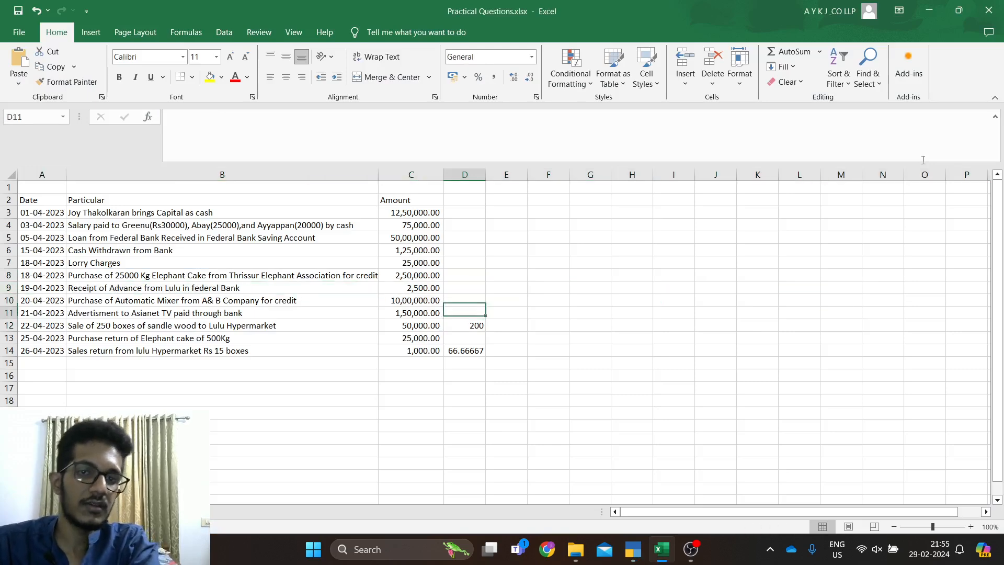
{"action": "key", "text": "Down"}
{"action": "key", "text": "Down"}
{"action": "key", "text": "alt+Tab"}
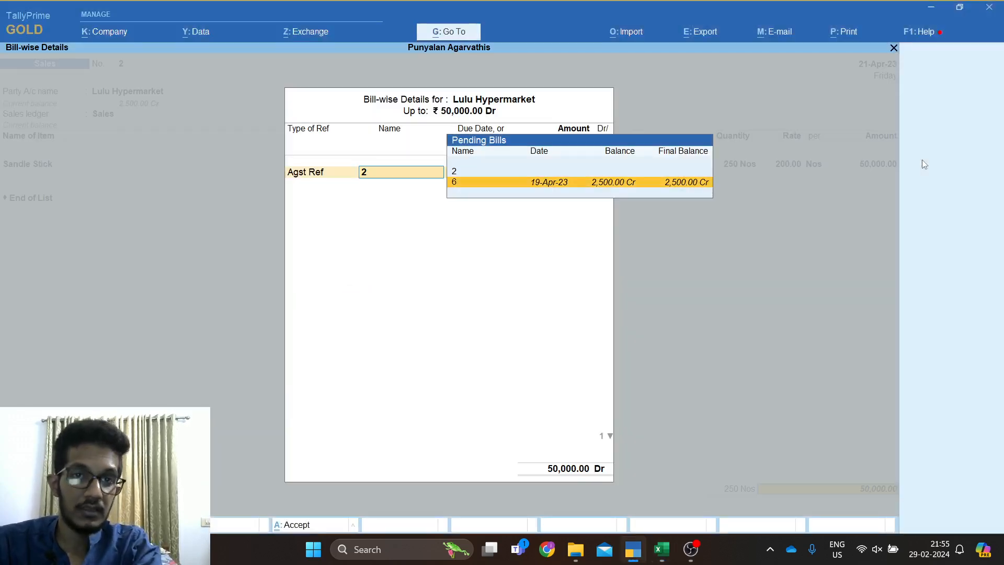
Adjust the full 50,000.00 Dr against bill 6 and save the Lulu Hypermarket sales voucher.
{"action": "key", "text": "Return"}
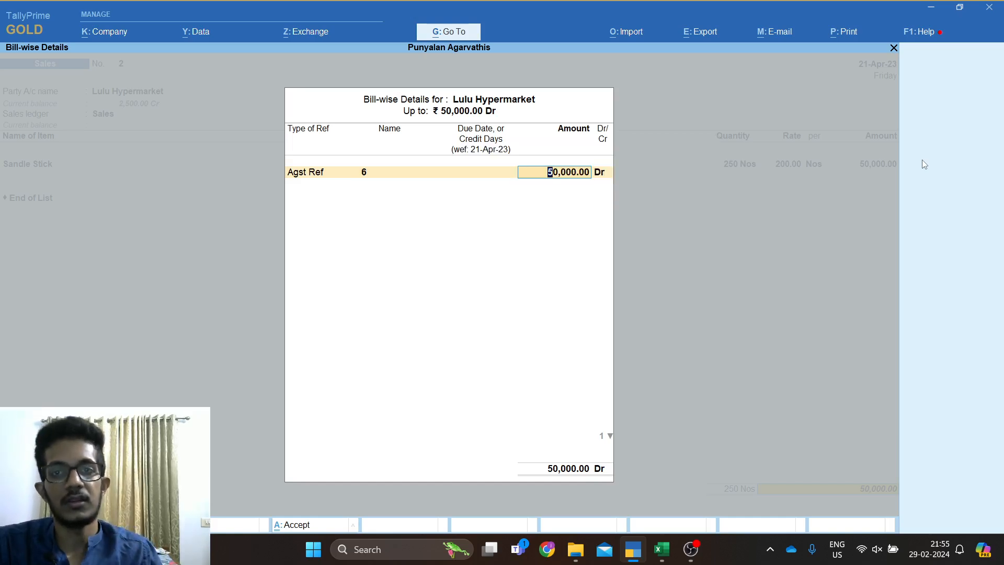
{"action": "key", "text": "Return"}
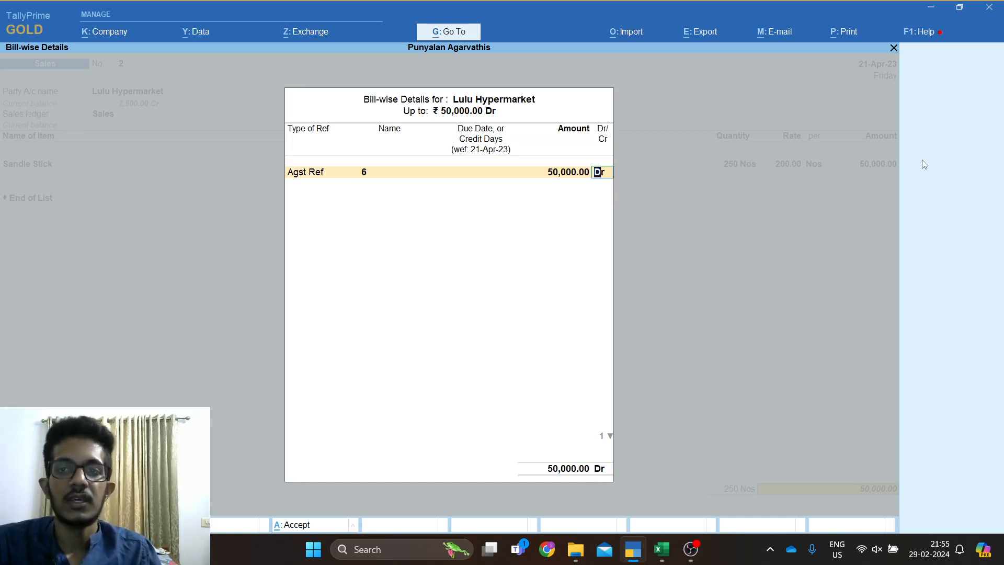
{"action": "key", "text": "Return"}
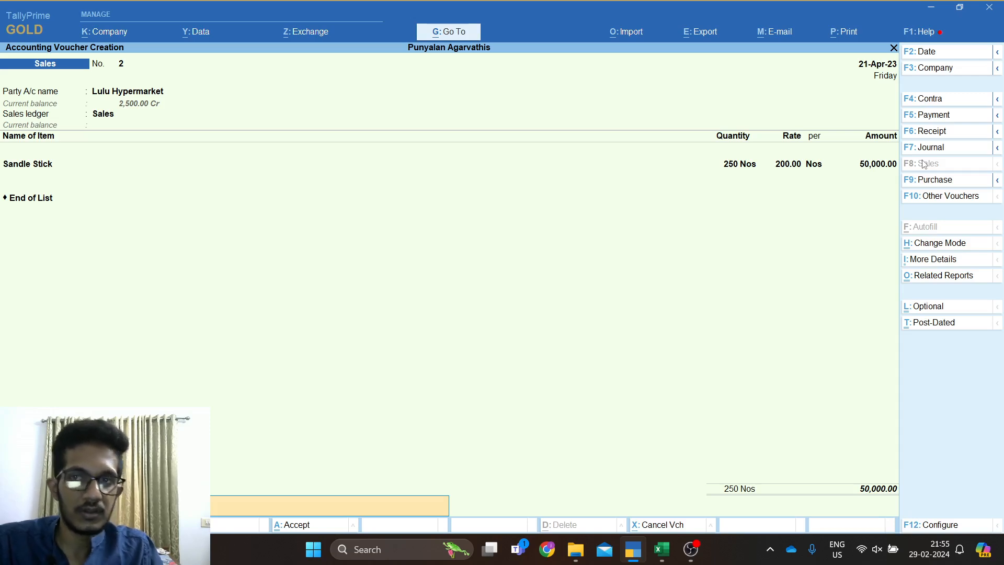
{"action": "key", "text": "Return"}
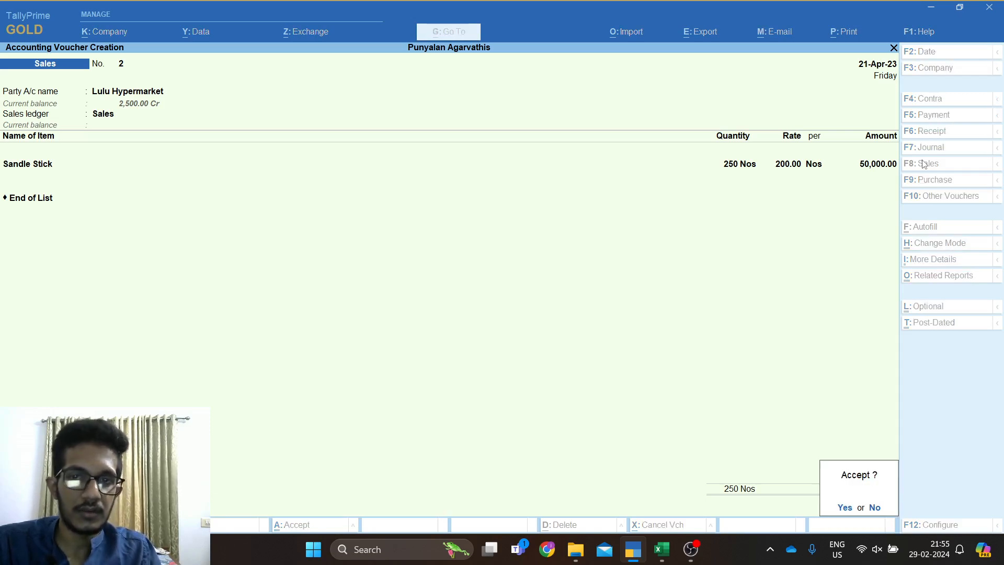
{"action": "key", "text": "Return"}
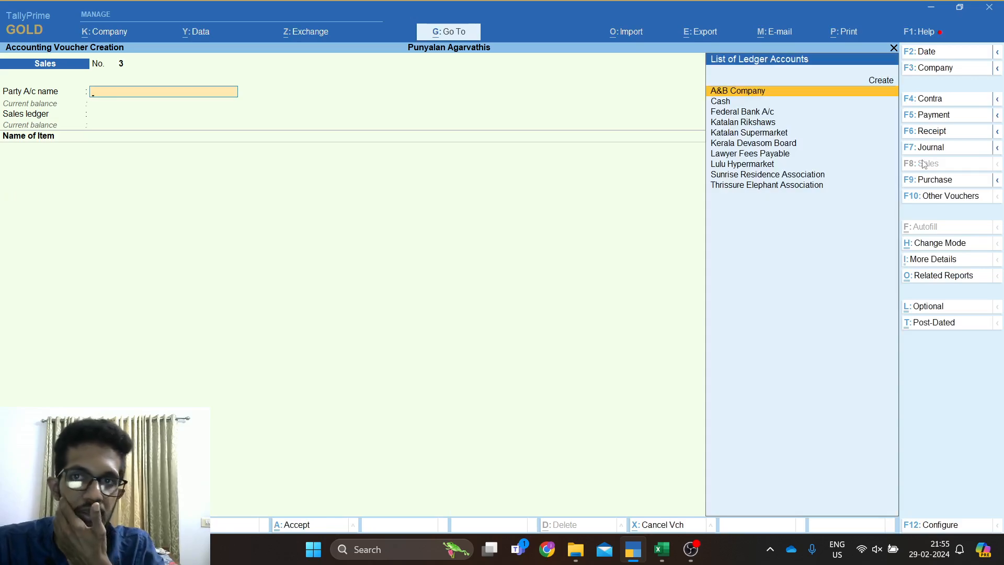
Check Lulu Hypermarket's current balance by choosing it as party in a new sales voucher, and leave the voucher unsaved.
{"action": "key", "text": "Down"}
{"action": "key", "text": "Down"}
{"action": "key", "text": "Down"}
{"action": "key", "text": "Down"}
{"action": "key", "text": "Down"}
{"action": "key", "text": "Down"}
{"action": "key", "text": "Down"}
{"action": "key", "text": "Return"}
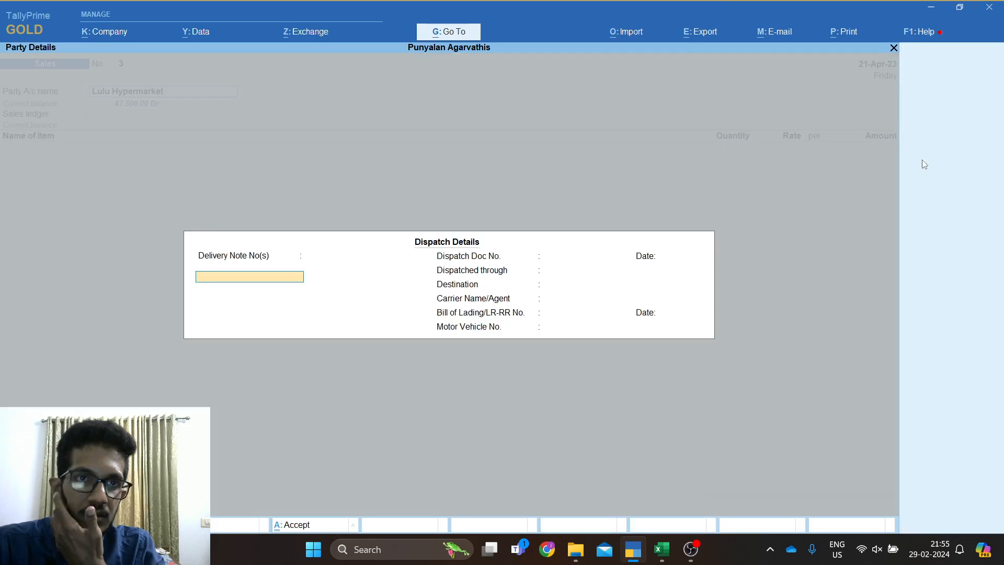
{"action": "key", "text": "Return"}
{"action": "key", "text": "Return"}
{"action": "key", "text": "Return"}
{"action": "key", "text": "Return"}
{"action": "key", "text": "Return"}
{"action": "key", "text": "Return"}
{"action": "key", "text": "Return"}
{"action": "key", "text": "Return"}
{"action": "key", "text": "Return"}
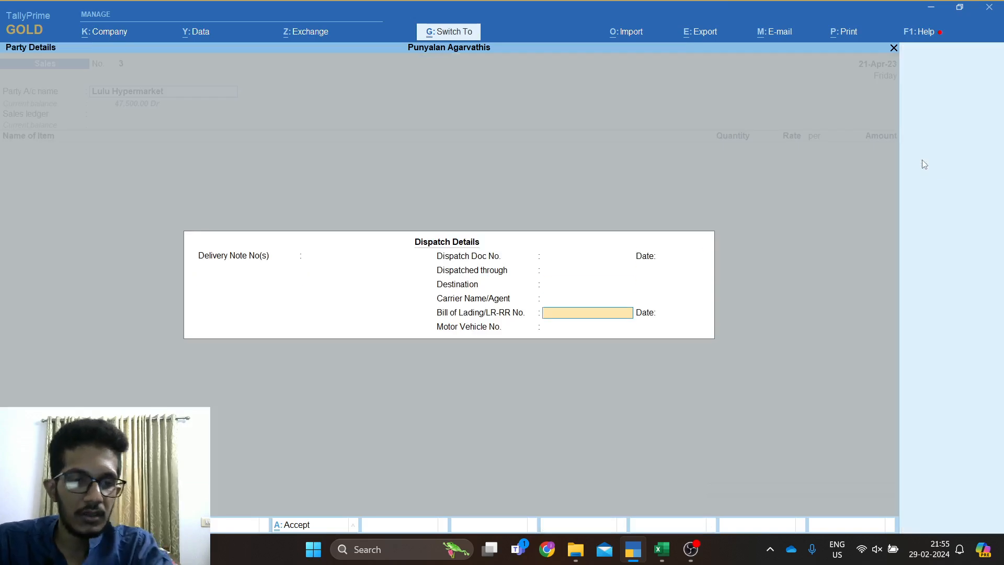
{"action": "key", "text": "Return"}
{"action": "key", "text": "Return"}
{"action": "key", "text": "Return"}
{"action": "key", "text": "Return"}
{"action": "key", "text": "Return"}
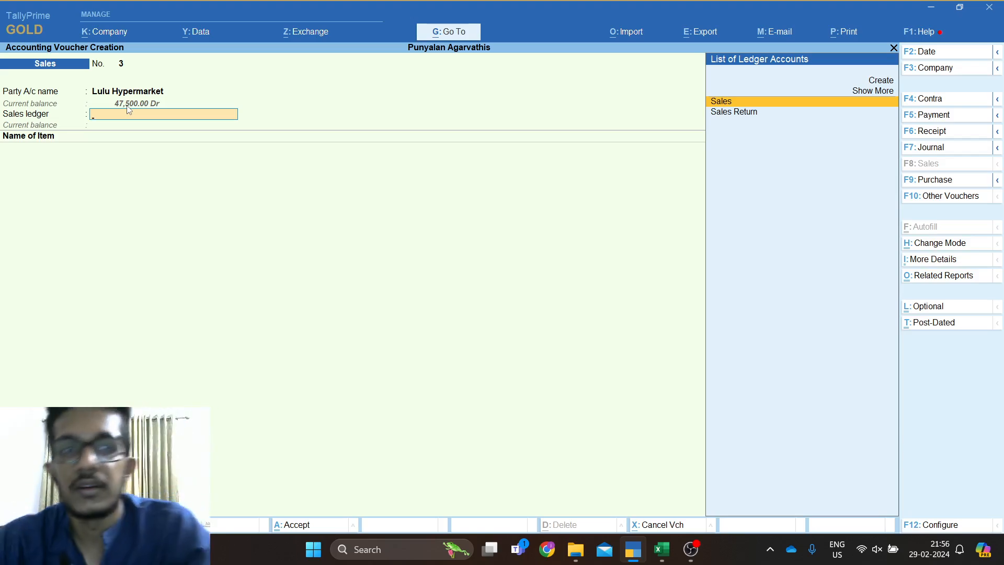
{"action": "key", "text": "Escape"}
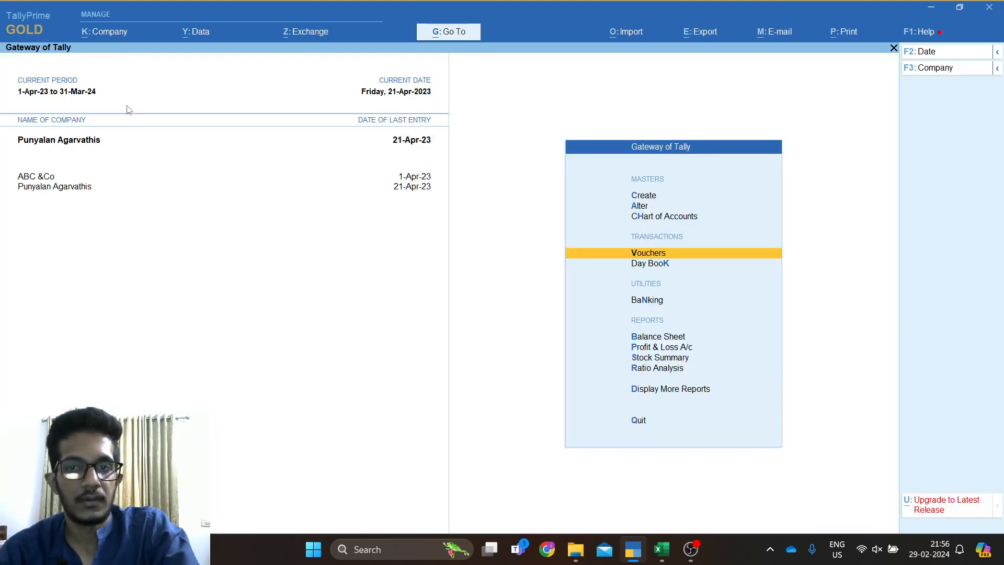
Reopen voucher entry and change the sales voucher mode to Accounting Invoice and from there to As Voucher.
{"action": "key", "text": "Return"}
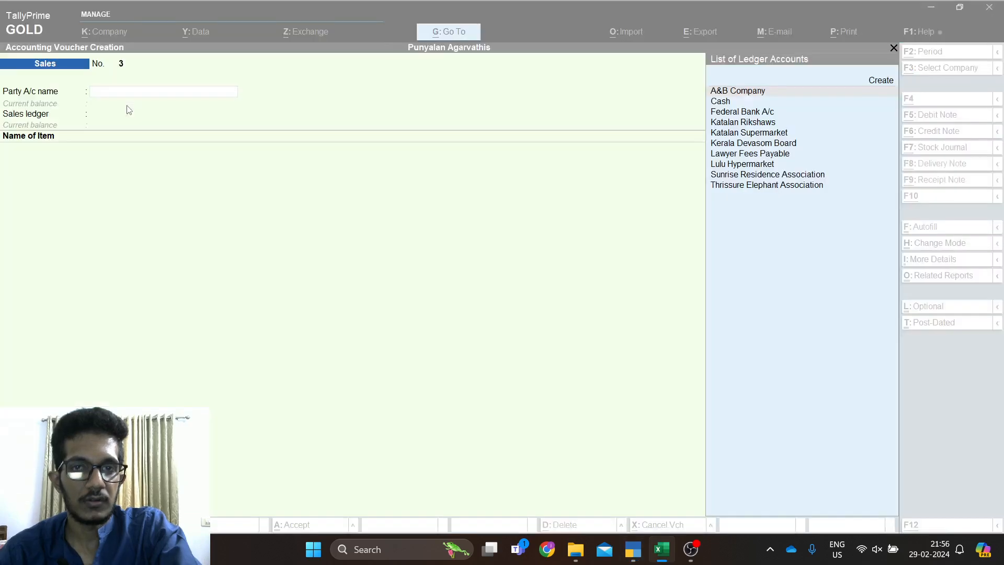
{"action": "left_click", "coordinate": [128, 109]}
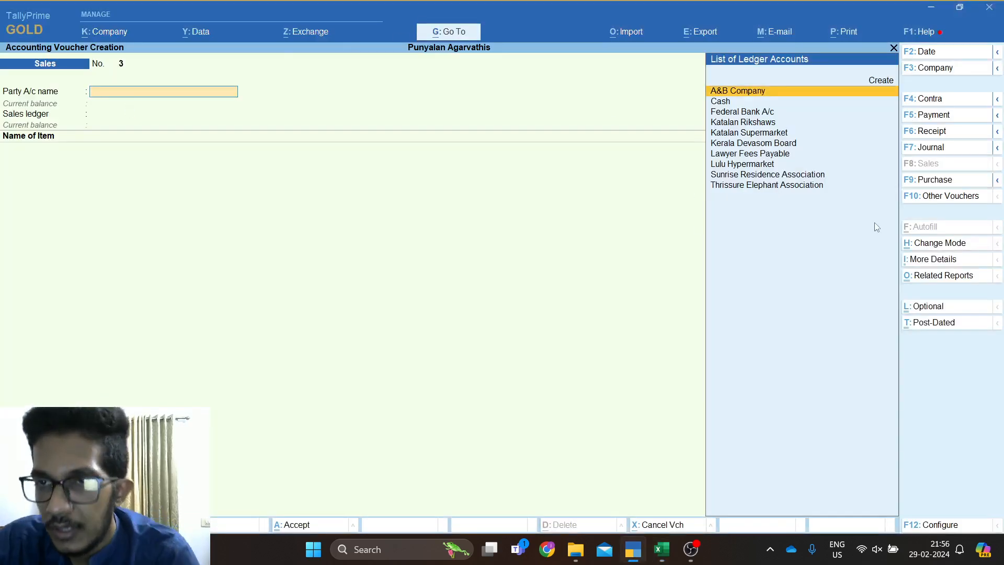
{"action": "left_click", "coordinate": [943, 246]}
{"action": "key", "text": "Down"}
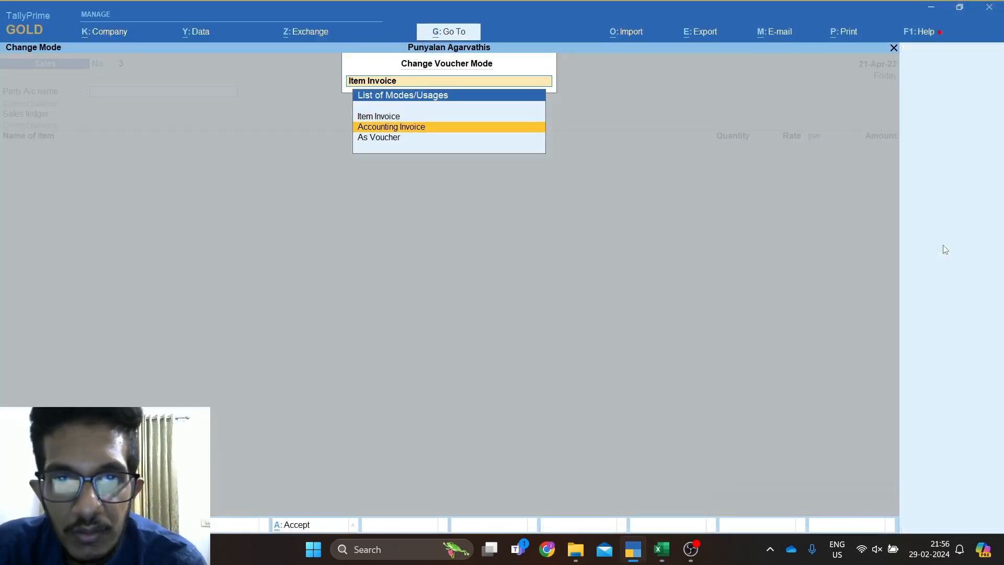
{"action": "key", "text": "Return"}
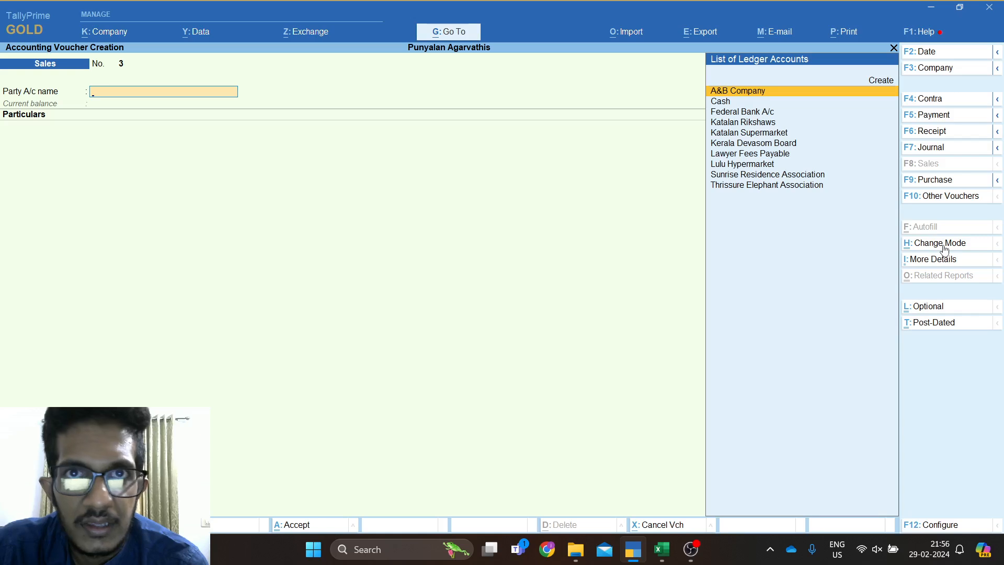
{"action": "left_click", "coordinate": [943, 245]}
{"action": "key", "text": "Down"}
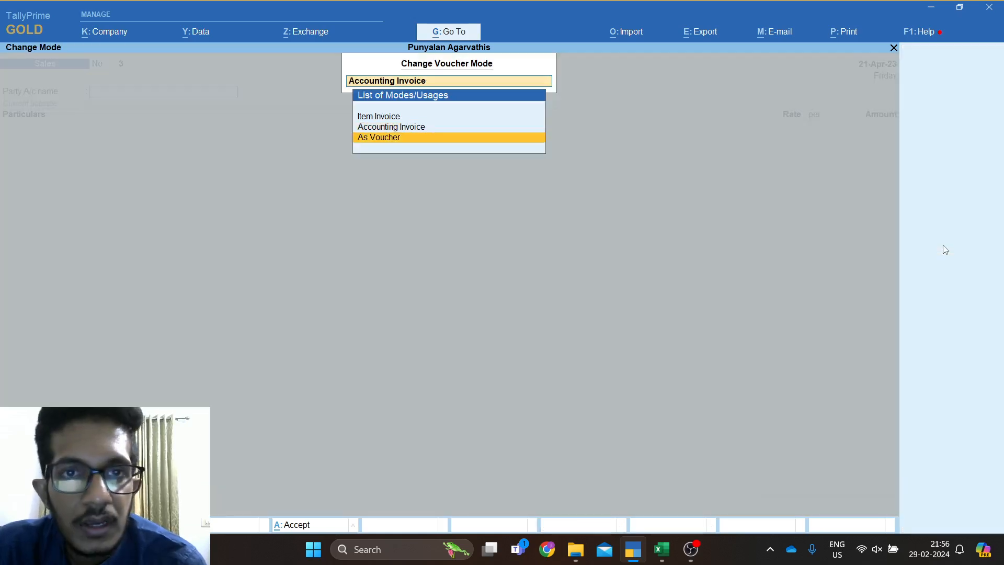
{"action": "key", "text": "Return"}
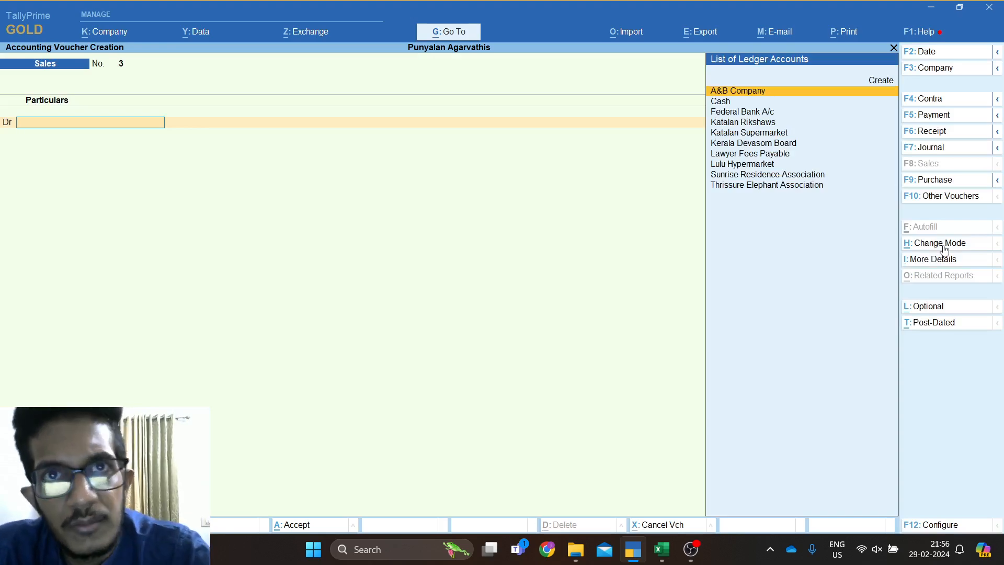
Switch to the Excel question sheet and clear the rate calculation in cell D12.
{"action": "key", "text": "alt+Tab"}
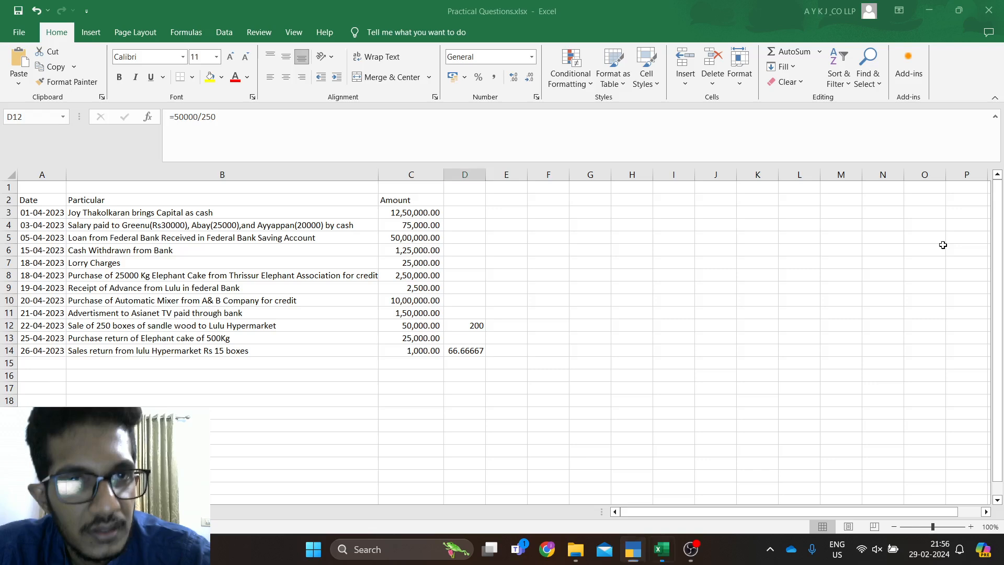
{"action": "key", "text": "Down"}
{"action": "key", "text": "Up"}
{"action": "key", "text": "BackSpace"}
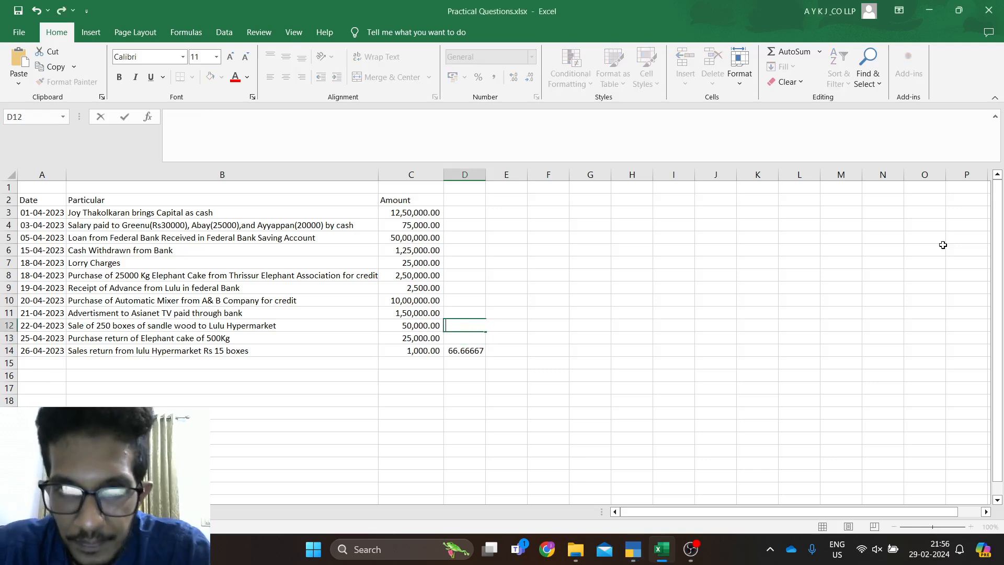
{"action": "key", "text": "Return"}
Review the purchase return and sales return entries in rows 13 and 14 of the question sheet.
{"action": "key", "text": "shift+space"}
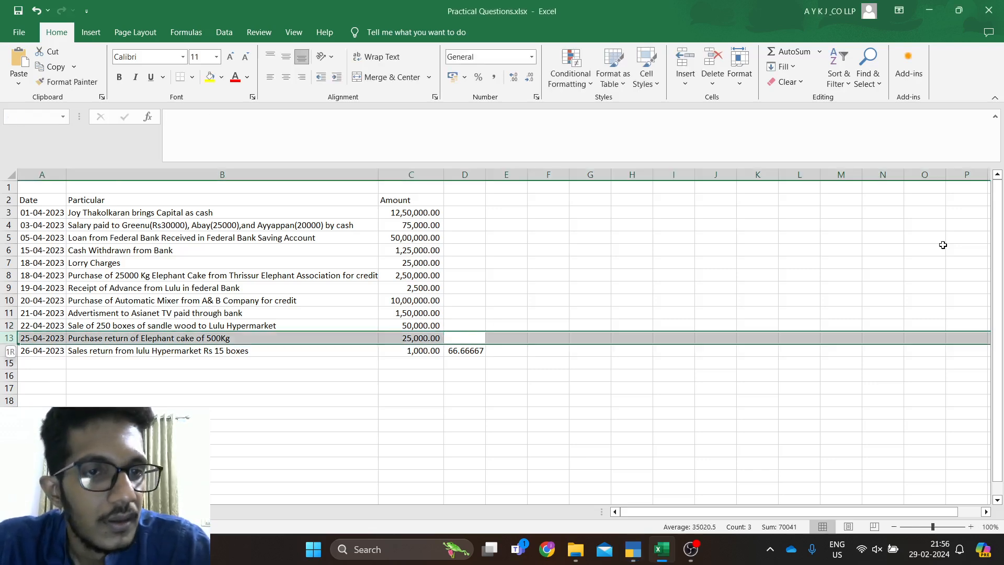
{"action": "key", "text": "Left"}
{"action": "key", "text": "Left"}
{"action": "key", "text": "Left"}
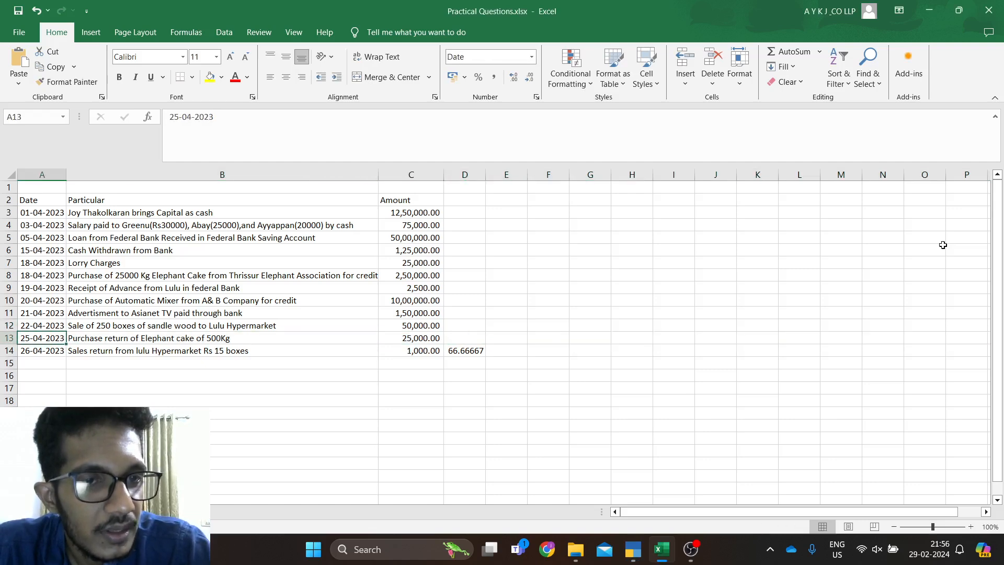
{"action": "key", "text": "Right"}
{"action": "key", "text": "shift+Down"}
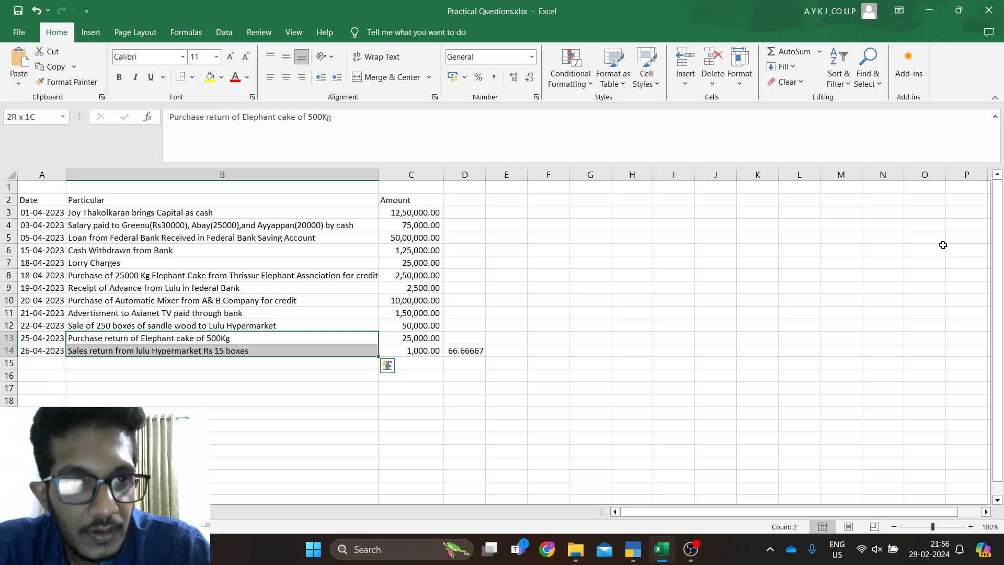
{"action": "key", "text": "shift+Up"}
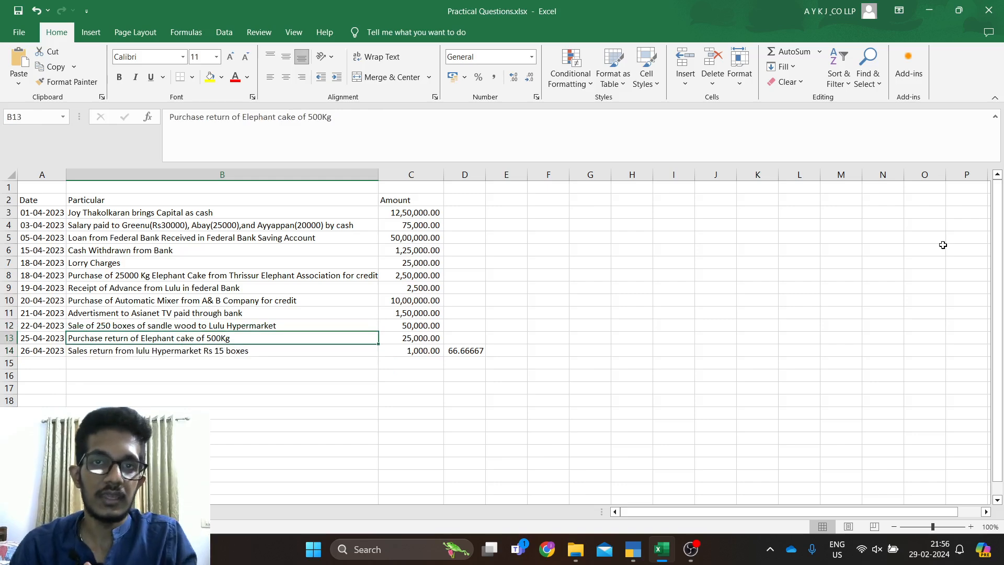
Switch back to TallyPrime and change the voucher type to Debit Note.
{"action": "key", "text": "alt+Tab"}
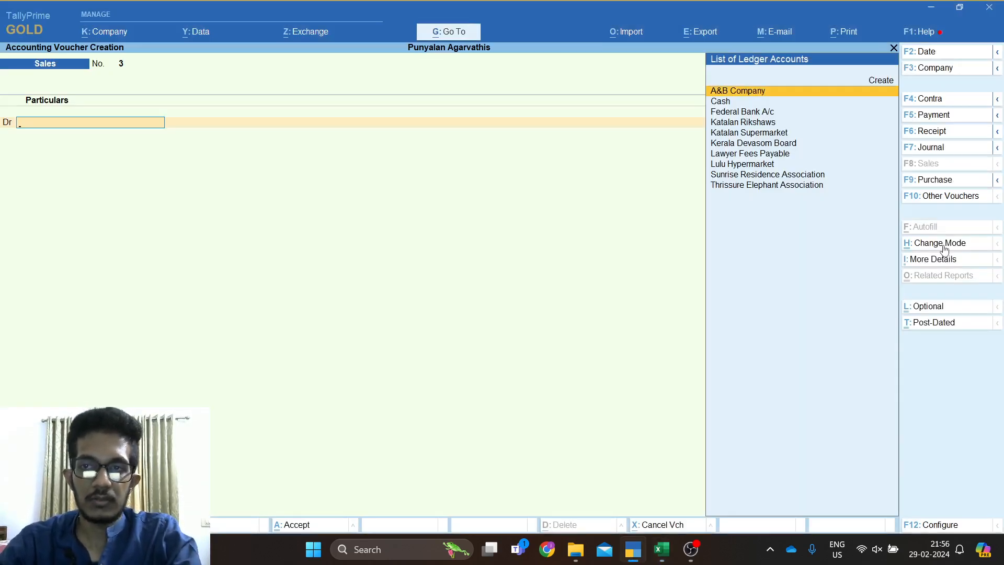
{"action": "left_click", "coordinate": [946, 200]}
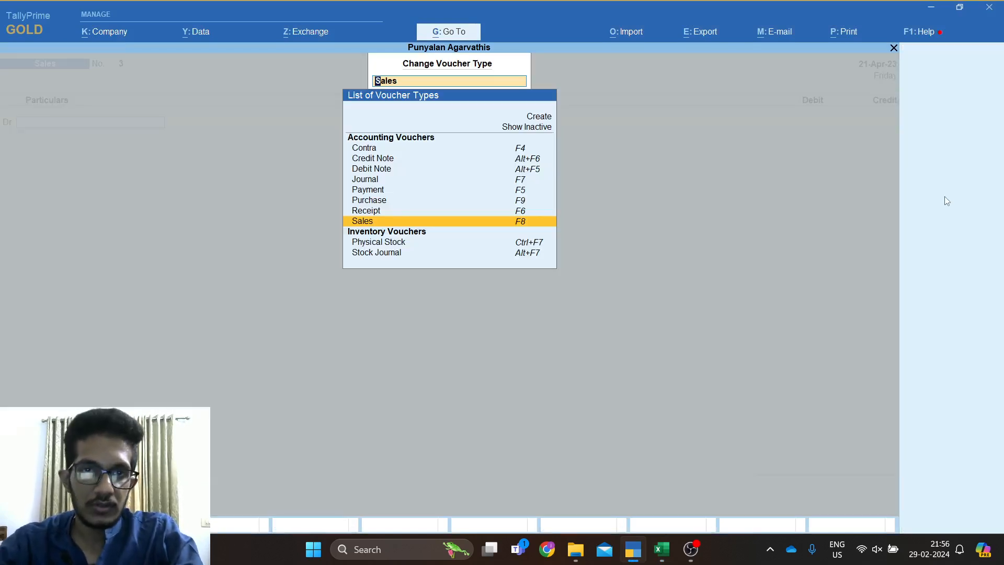
{"action": "key", "text": "Up"}
{"action": "key", "text": "Up"}
{"action": "key", "text": "Up"}
{"action": "key", "text": "Up"}
{"action": "key", "text": "Up"}
{"action": "key", "text": "Return"}
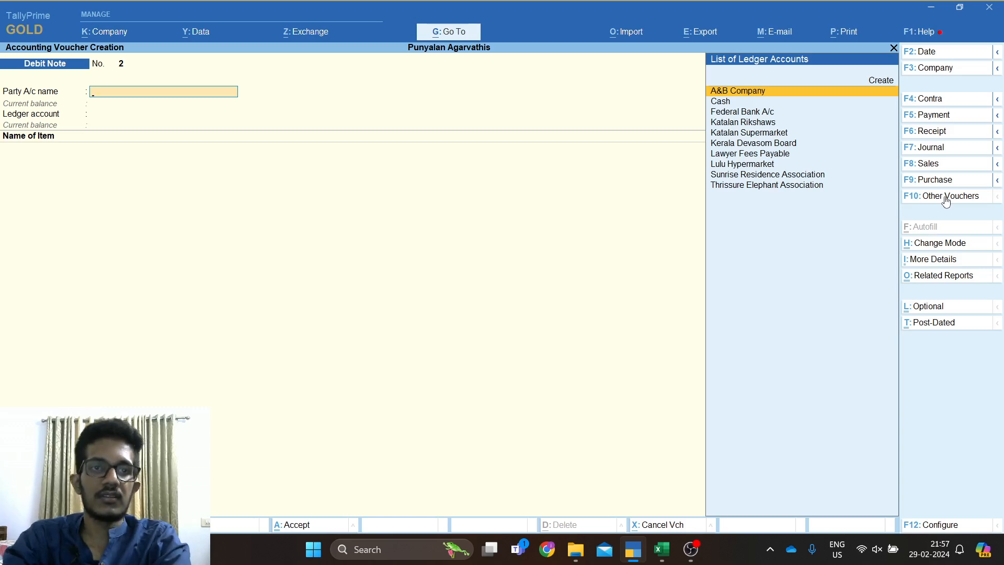
Set Thrissure Elephant Association as the debit note's party and accept its party details with the dispatch fields left blank.
{"action": "type", "text": "t"}
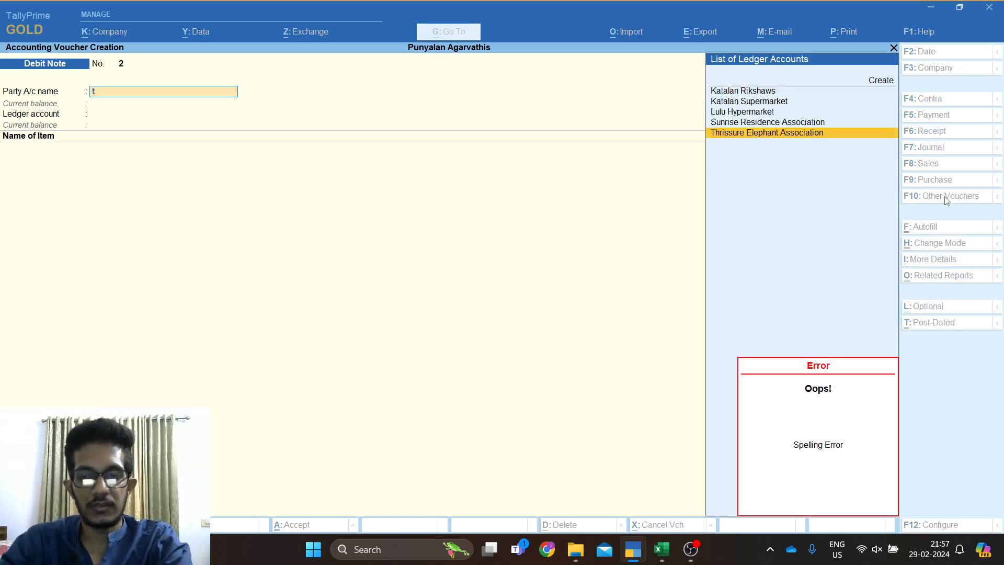
{"action": "key", "text": "Return"}
{"action": "key", "text": "alt+Tab"}
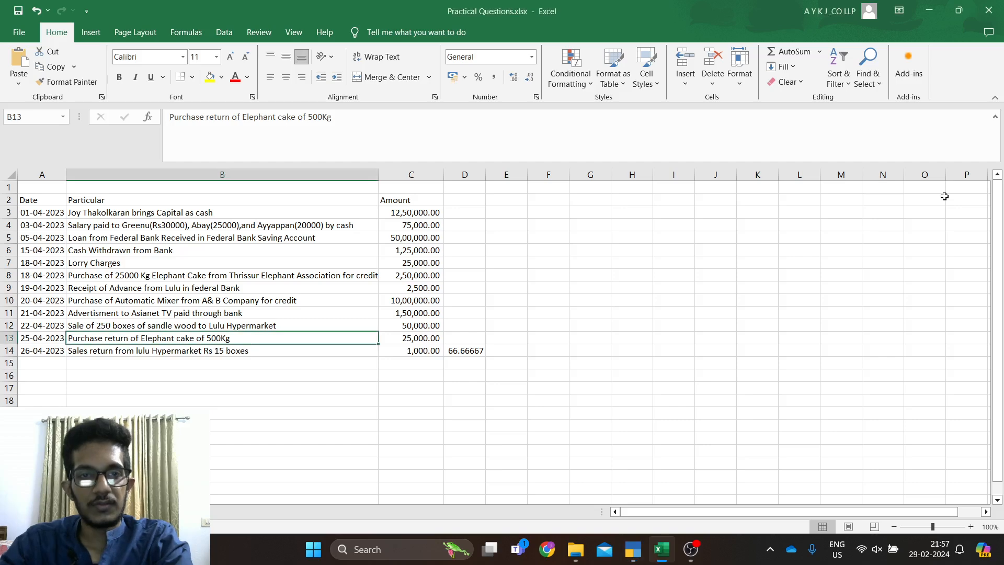
{"action": "key", "text": "alt+Tab"}
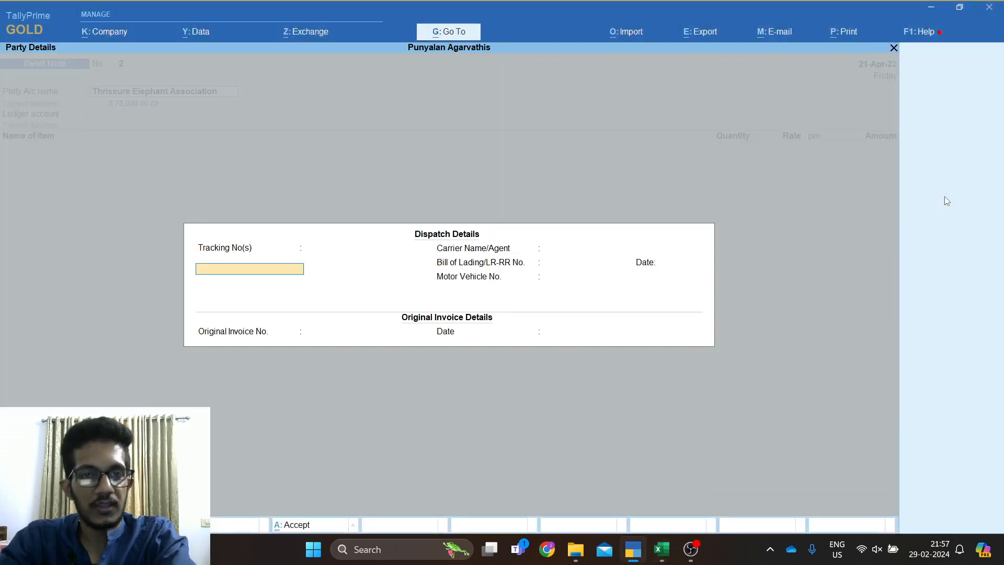
{"action": "key", "text": "ctrl+a"}
{"action": "key", "text": "ctrl+a"}
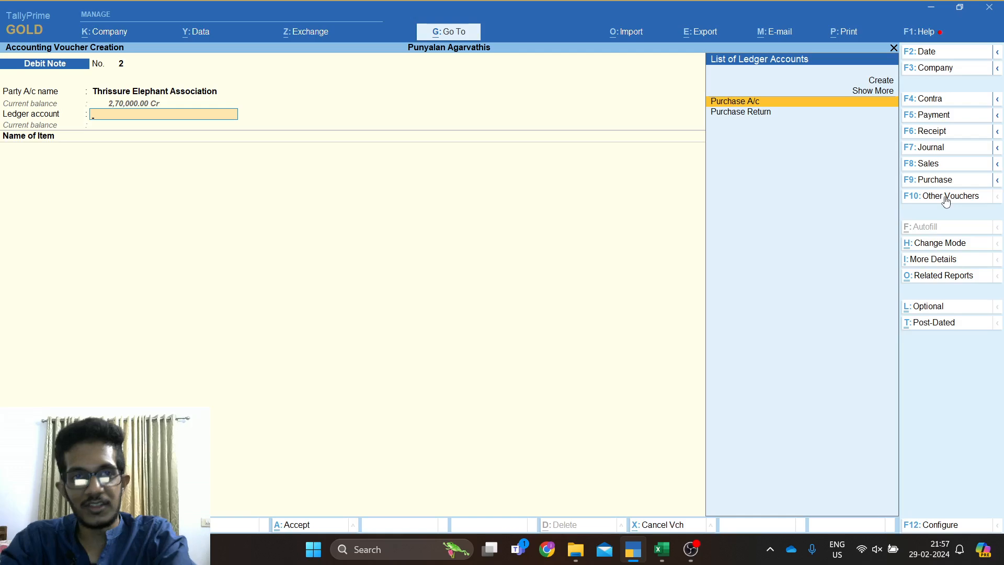
Set the debit note's ledger account to Purchase Return.
{"action": "key", "text": "Down"}
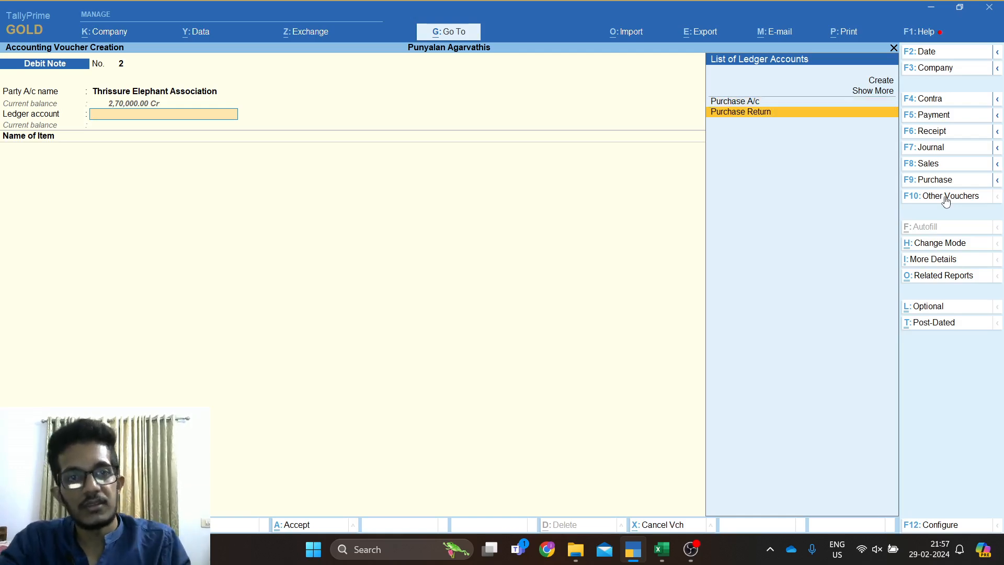
{"action": "key", "text": "Up"}
{"action": "key", "text": "Down"}
{"action": "key", "text": "Return"}
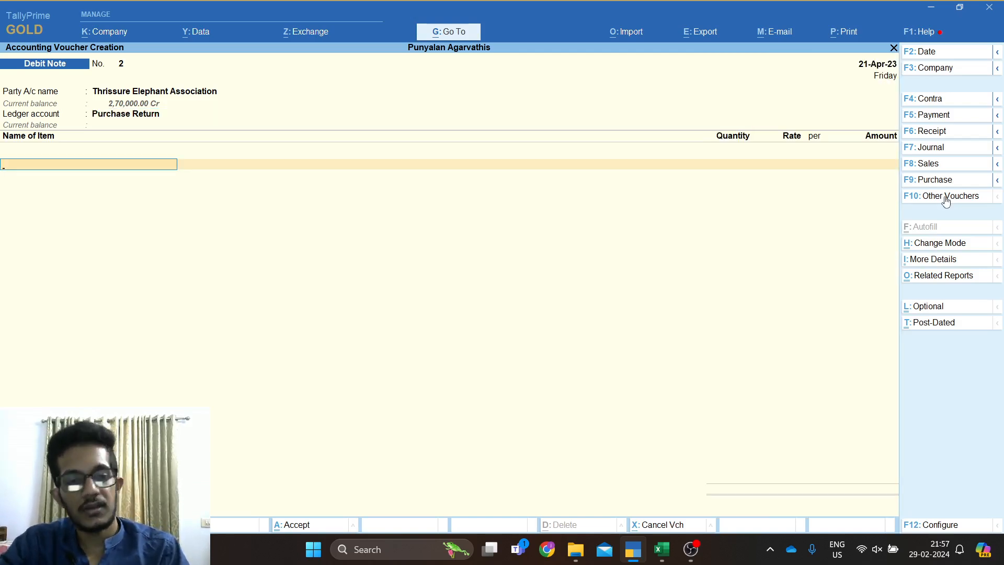
Check the purchase return entry in the Excel sheet, then add Elephant Cake to the debit note from the Thrissure godown.
{"action": "key", "text": "alt+Tab"}
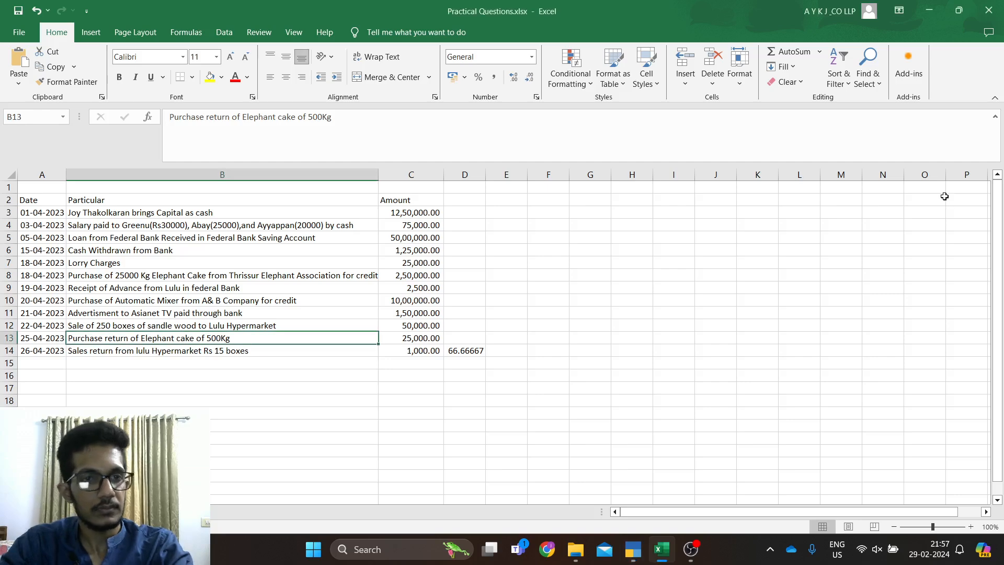
{"action": "key", "text": "alt+Tab"}
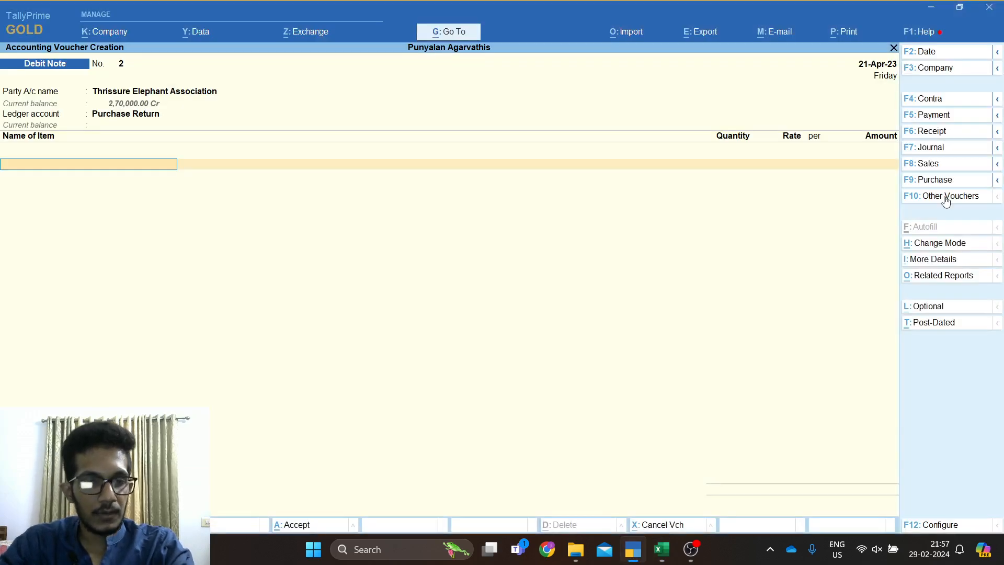
{"action": "type", "text": "Ele"}
{"action": "key", "text": "Return"}
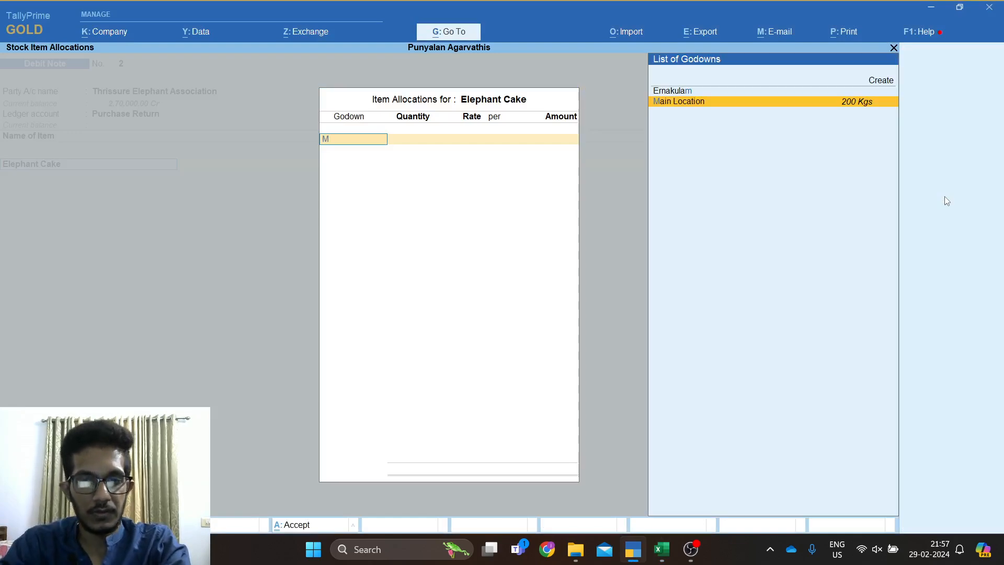
{"action": "key", "text": "Down"}
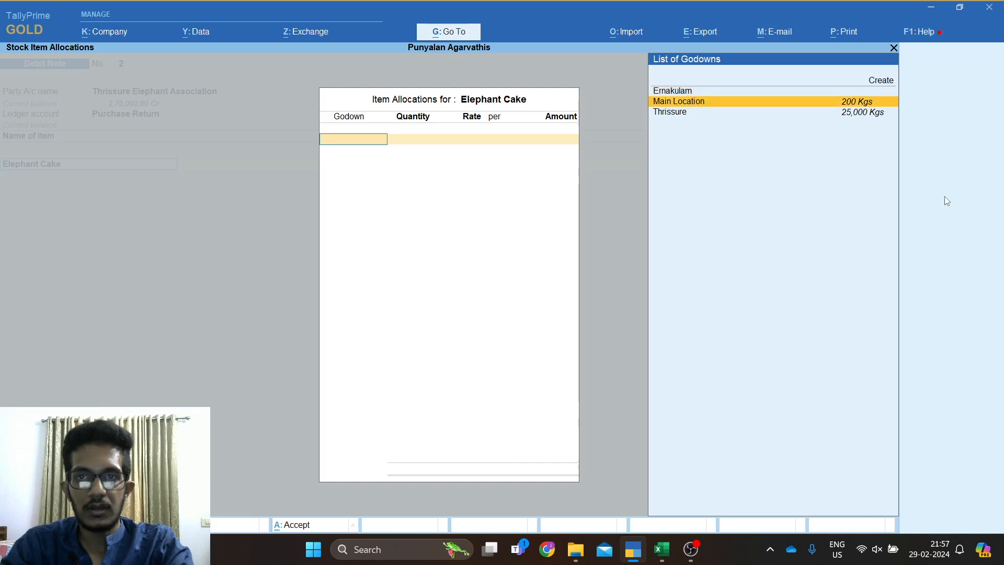
{"action": "key", "text": "Down"}
{"action": "key", "text": "Return"}
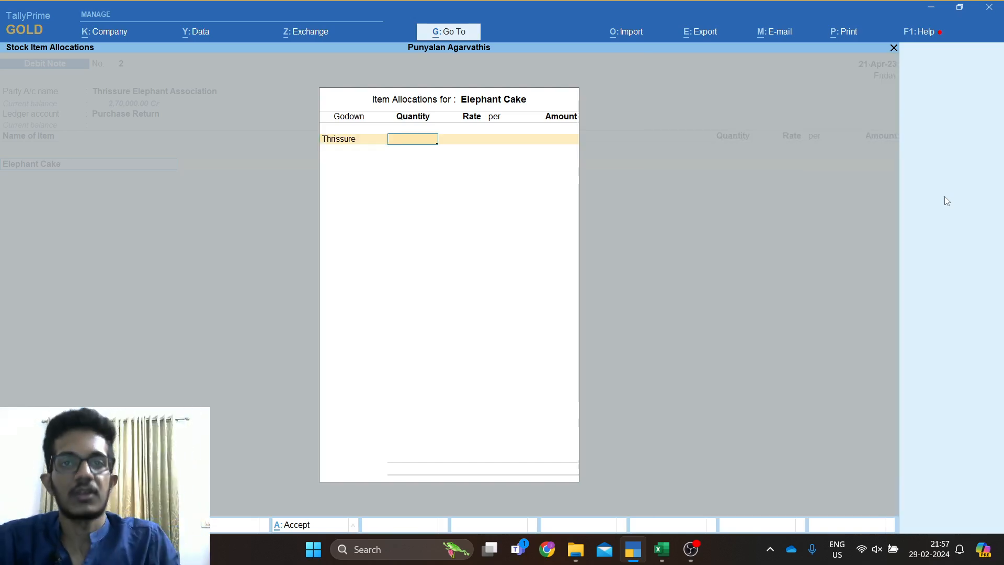
Check the returned quantity in the question sheet and set the Elephant Cake quantity to 500 Kgs.
{"action": "key", "text": "alt+Tab"}
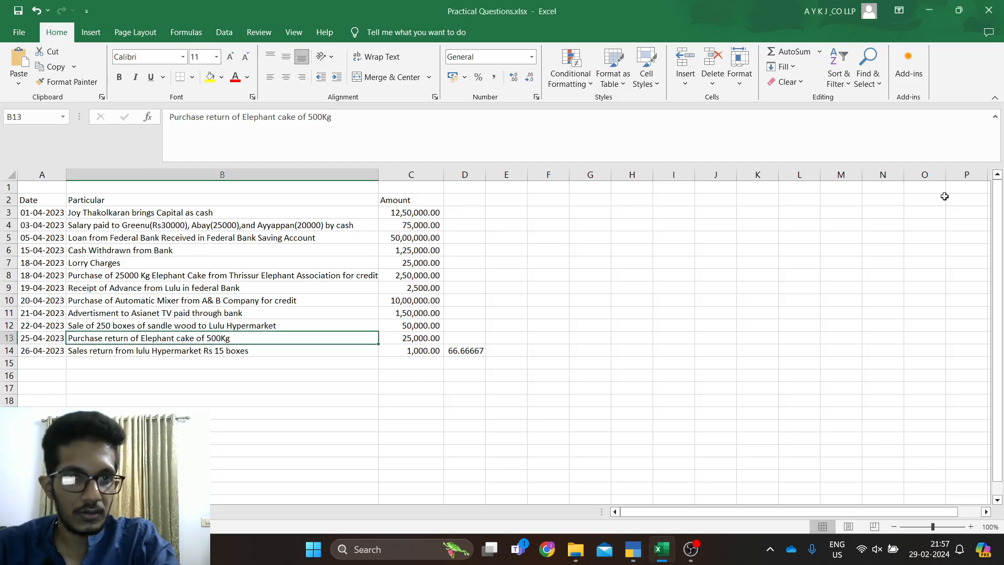
{"action": "key", "text": "alt+Tab"}
{"action": "type", "text": "500"}
{"action": "key", "text": "Return"}
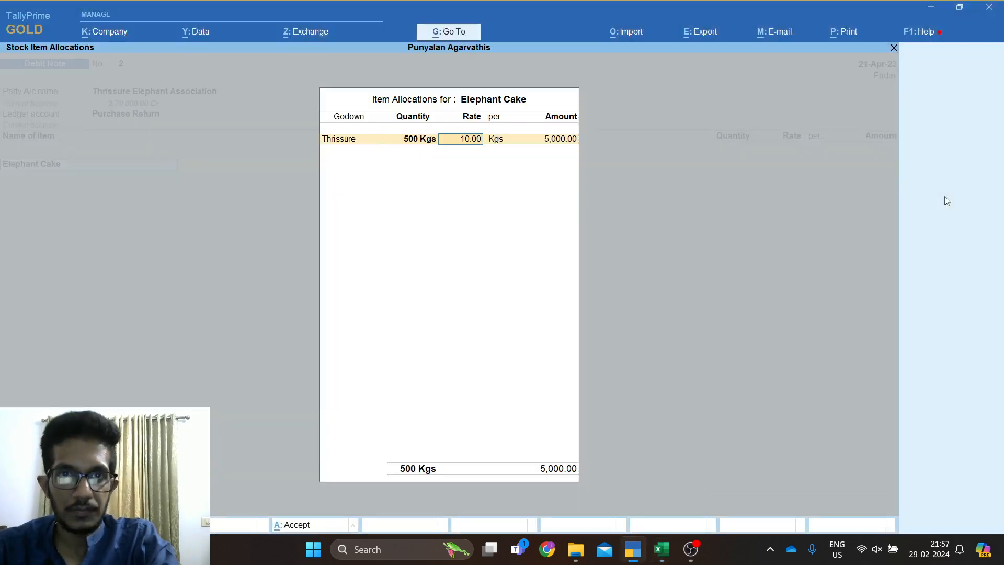
Check the return amount in the question sheet and try a rate of 25 per Kg for the Elephant Cake.
{"action": "key", "text": "Return"}
{"action": "key", "text": "alt+Tab"}
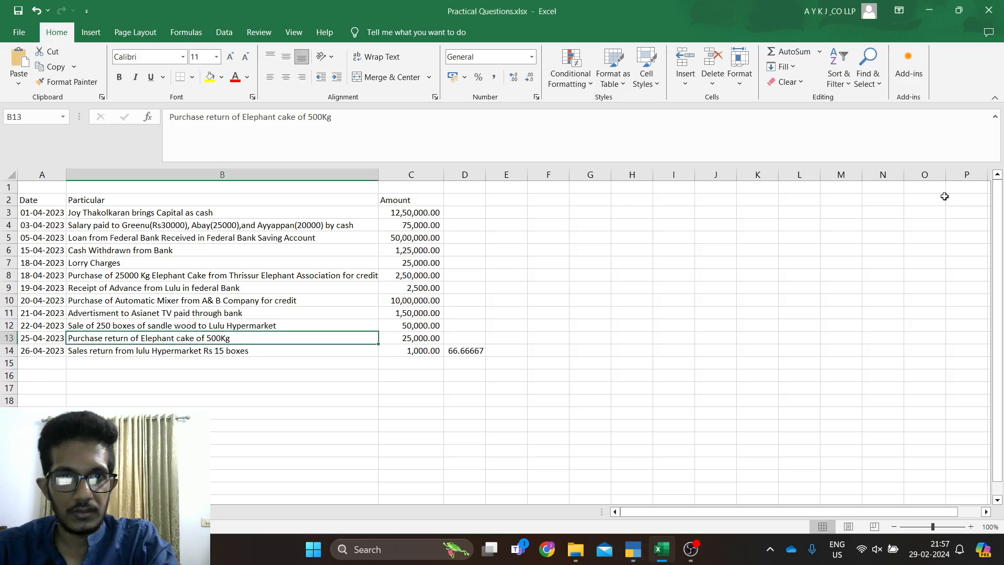
{"action": "key", "text": "alt+Tab"}
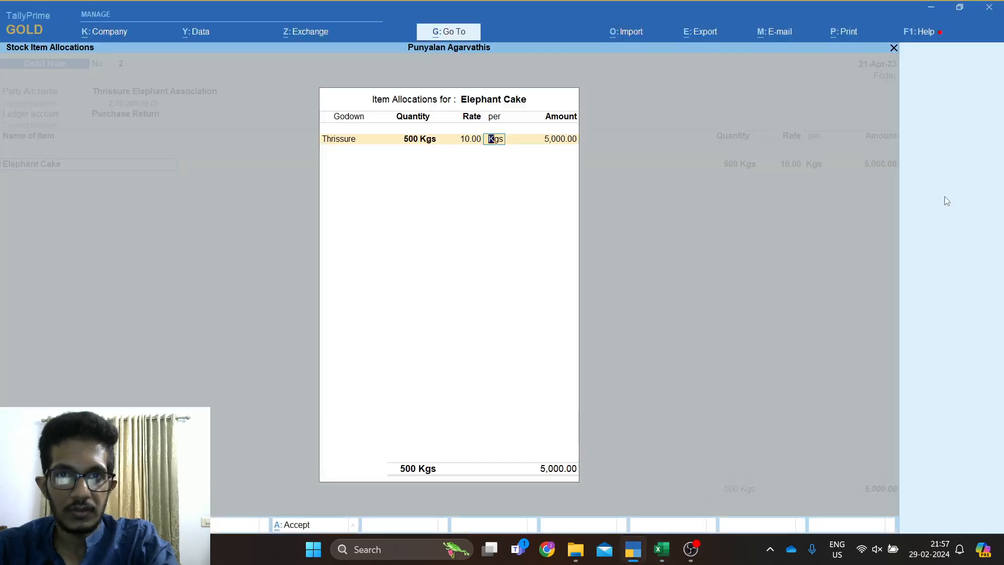
{"action": "key", "text": "BackSpace"}
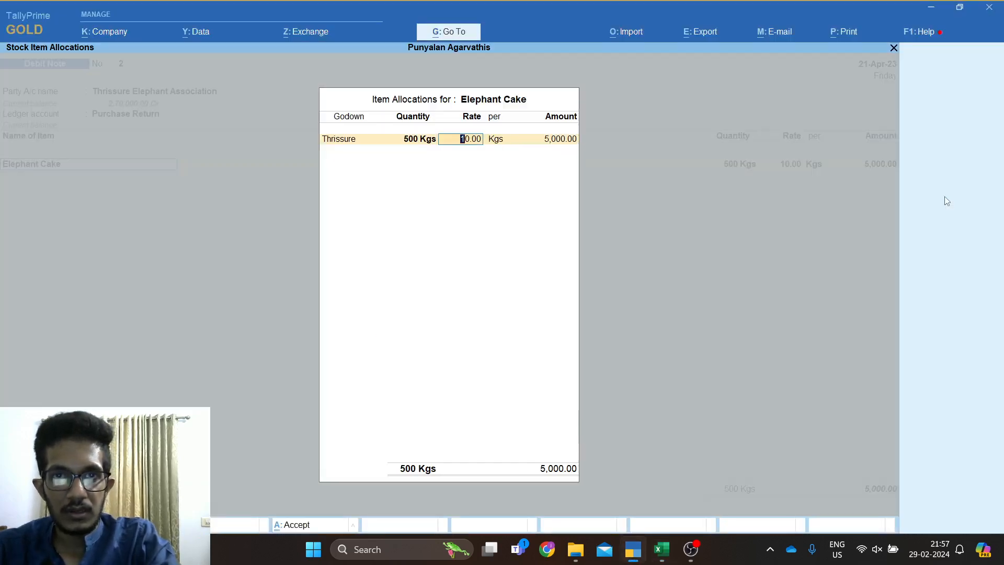
{"action": "key", "text": "BackSpace"}
{"action": "type", "text": "25"}
{"action": "key", "text": "Return"}
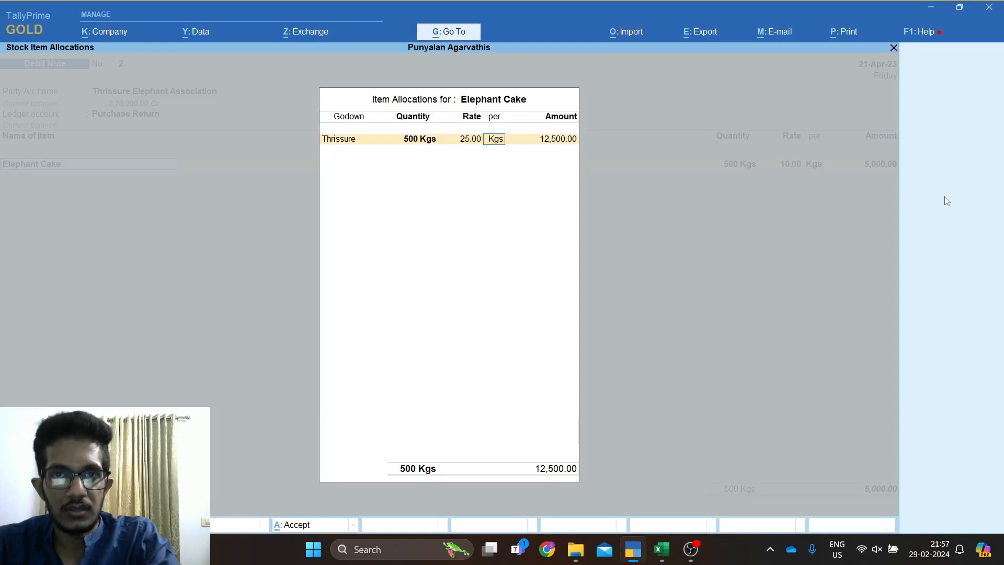
{"action": "key", "text": "Return"}
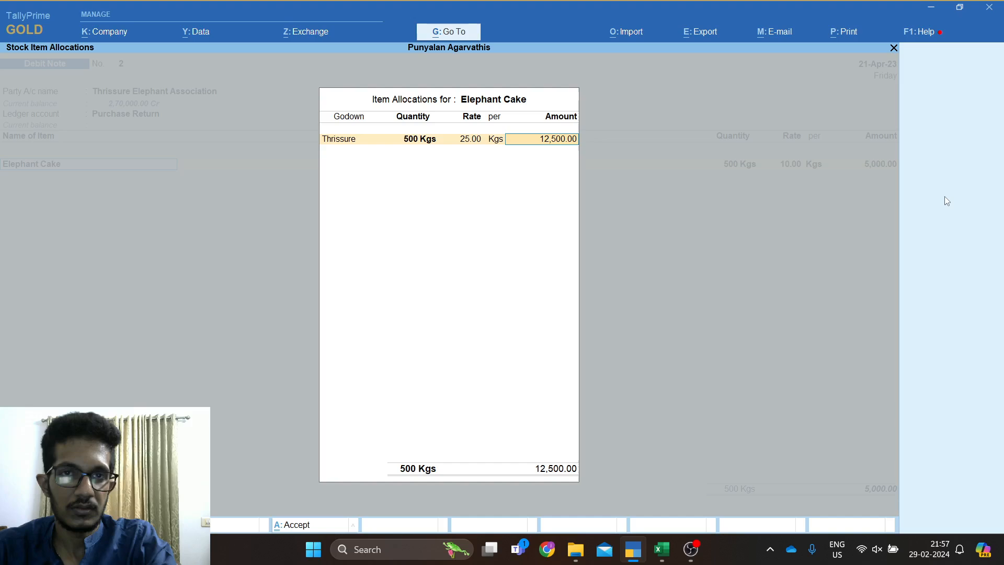
Set the Elephant Cake rate to 50 per Kg and accept the item allocation.
{"action": "key", "text": "BackSpace"}
{"action": "key", "text": "BackSpace"}
{"action": "key", "text": "BackSpace"}
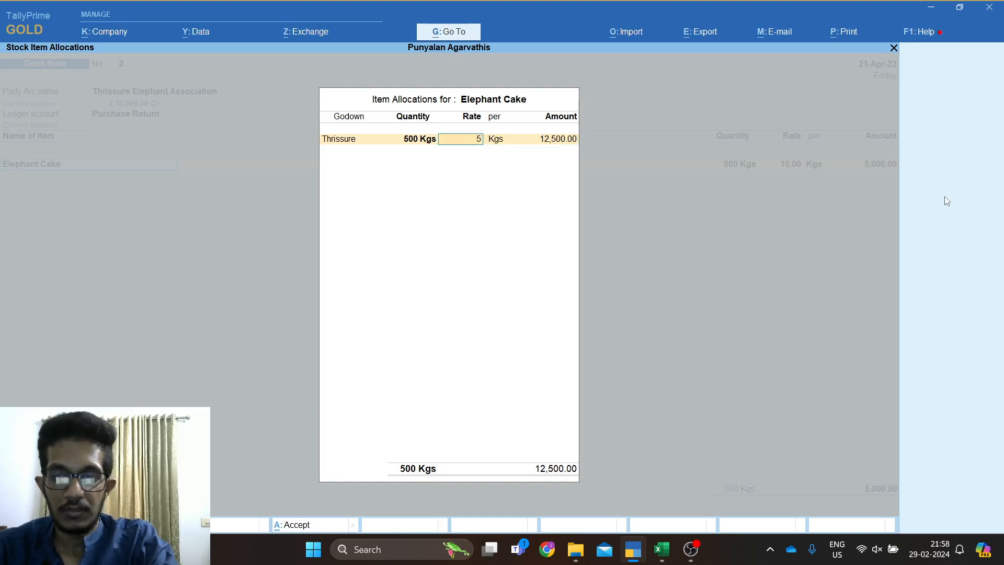
{"action": "type", "text": "50"}
{"action": "key", "text": "Return"}
{"action": "key", "text": "Return"}
{"action": "key", "text": "Return"}
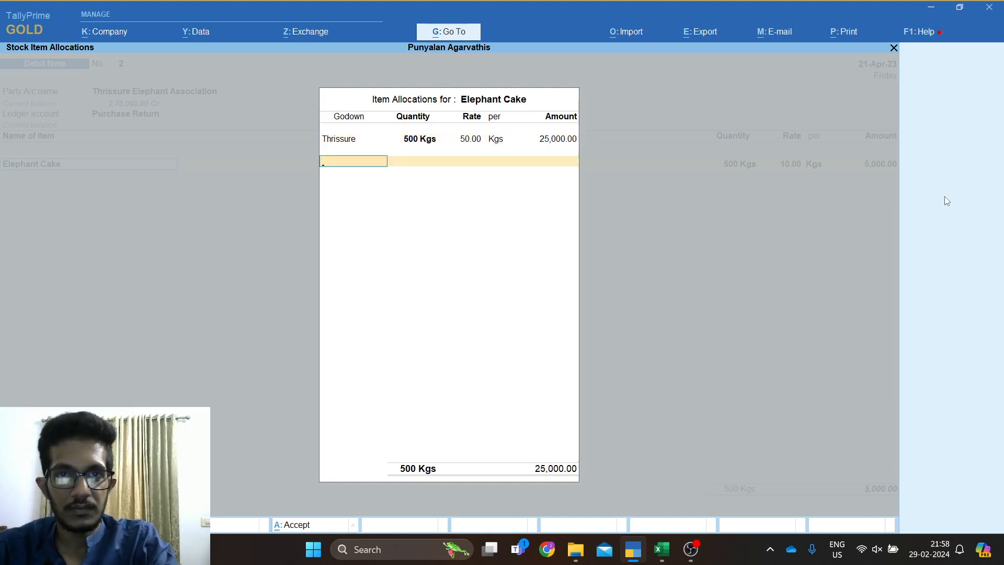
{"action": "key", "text": "Return"}
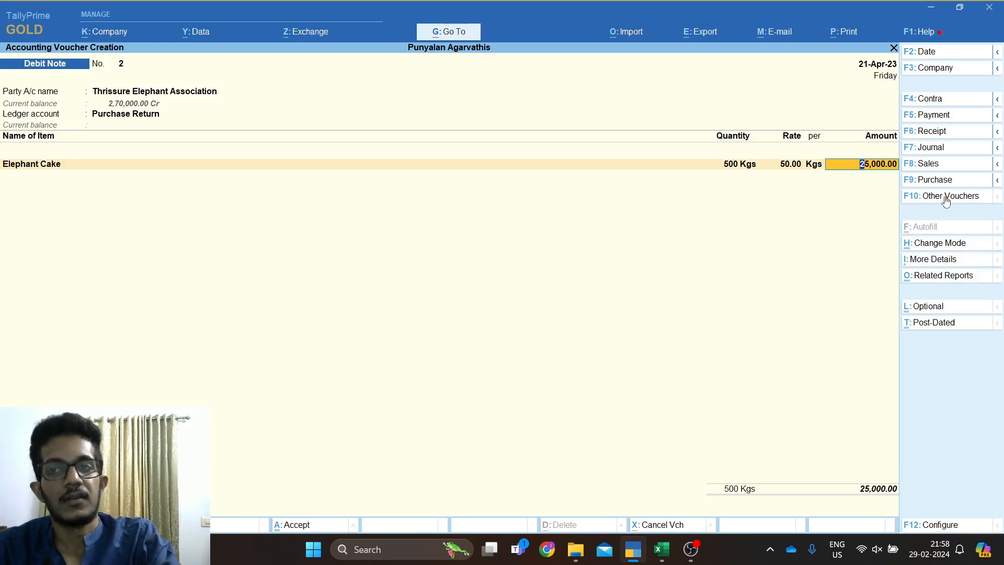
Finish the debit note's item list and set the bill-wise reference type to Agst Ref.
{"action": "key", "text": "Return"}
{"action": "key", "text": "Return"}
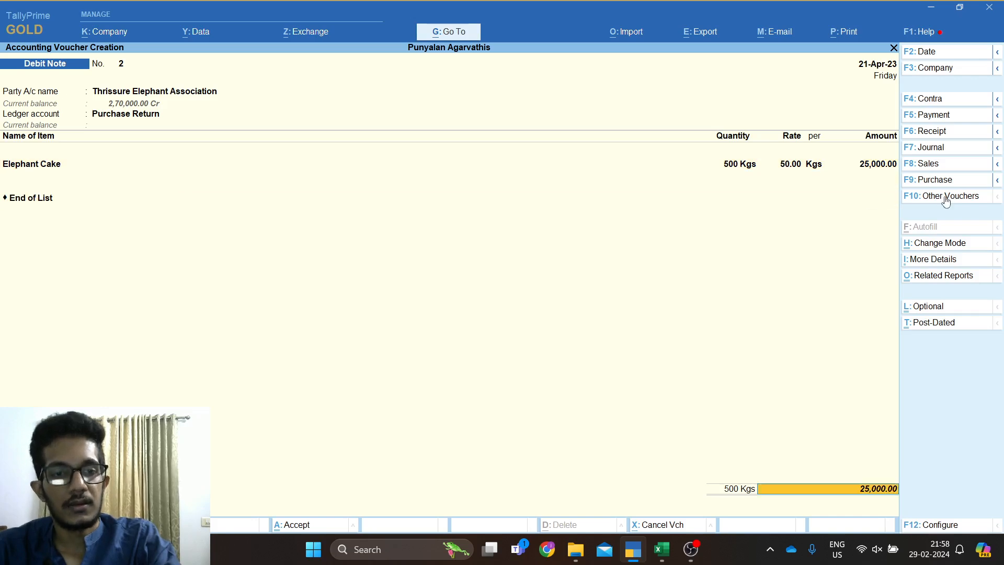
{"action": "key", "text": "Return"}
{"action": "key", "text": "Return"}
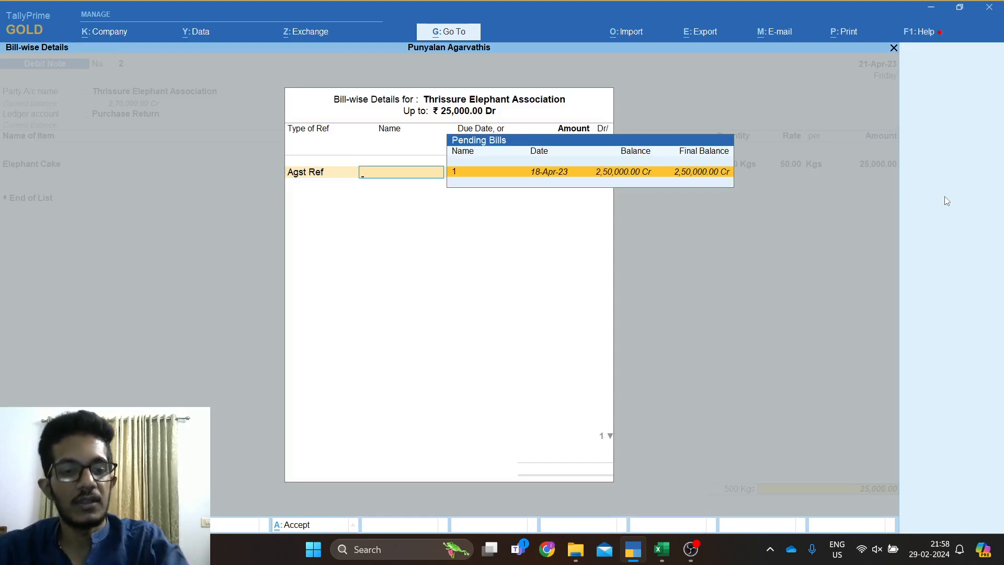
Switch to Excel and compare the Elephant Cake purchase in row 8 with the purchase return in row 13.
{"action": "key", "text": "alt+Tab"}
{"action": "key", "text": "Up"}
{"action": "key", "text": "Up"}
{"action": "key", "text": "Up"}
{"action": "key", "text": "Up"}
{"action": "key", "text": "Up"}
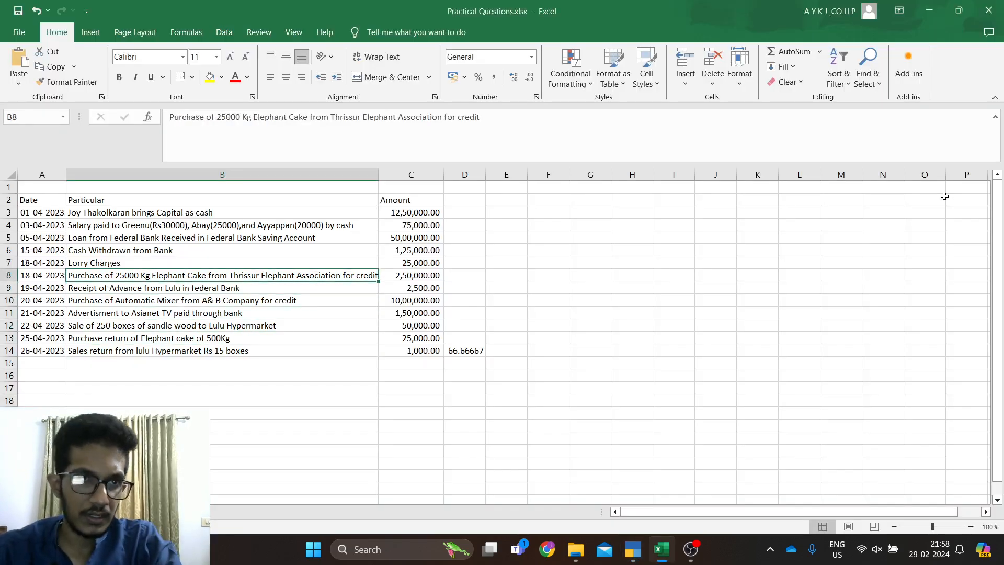
{"action": "key", "text": "alt+shift"}
{"action": "key", "text": "Down"}
{"action": "key", "text": "Down"}
{"action": "key", "text": "Down"}
{"action": "key", "text": "Down"}
{"action": "key", "text": "Down"}
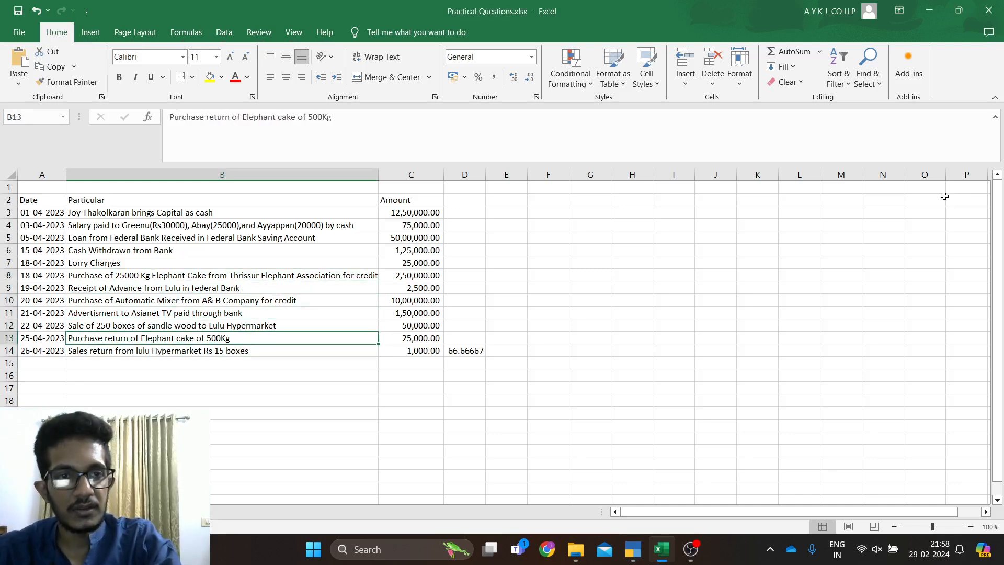
Return to TallyPrime, allocate 25,000 Dr against pending bill 1, and save the debit note without a narration.
{"action": "key", "text": "alt+Tab"}
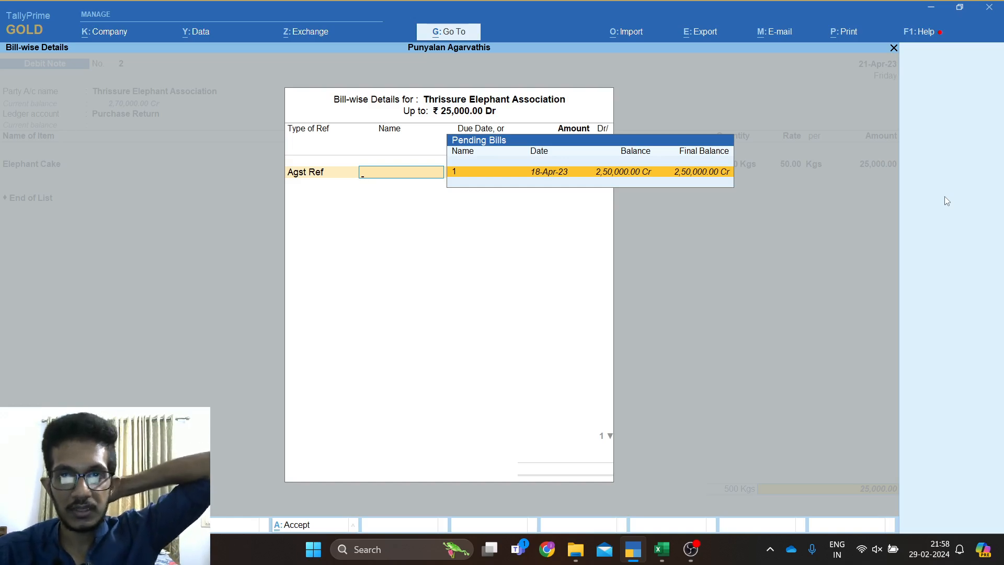
{"action": "key", "text": "Return"}
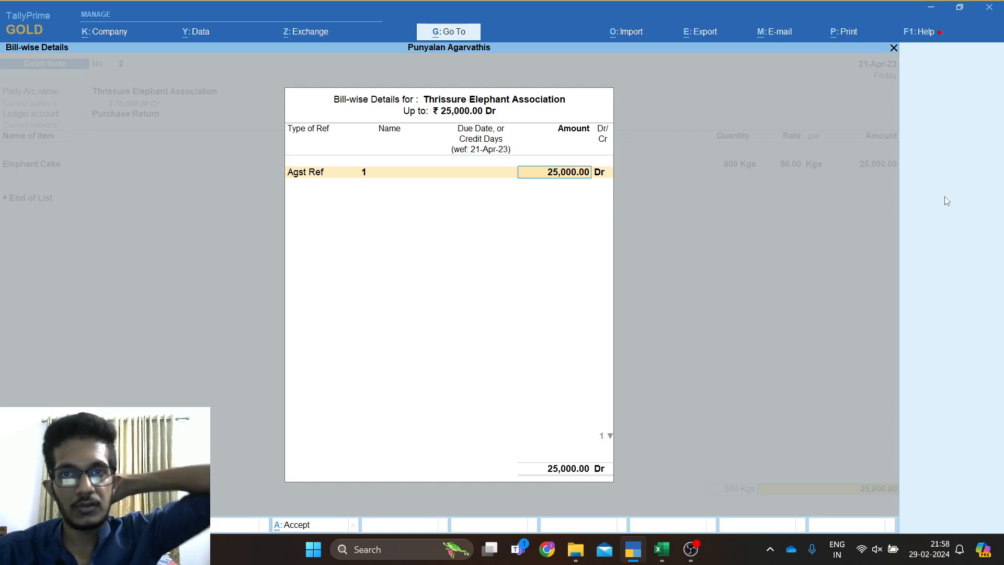
{"action": "key", "text": "Return"}
{"action": "key", "text": "Return"}
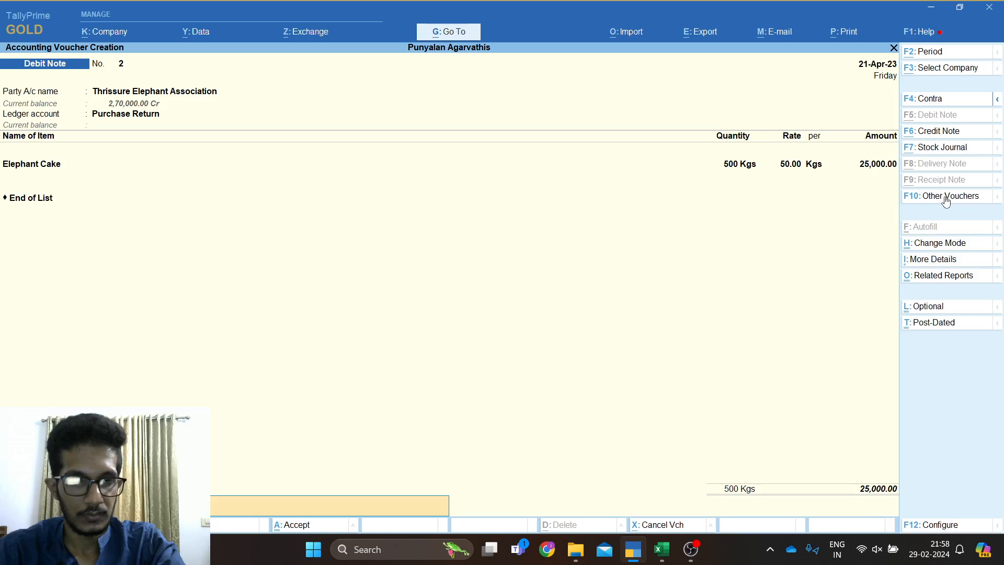
{"action": "key", "text": "Return"}
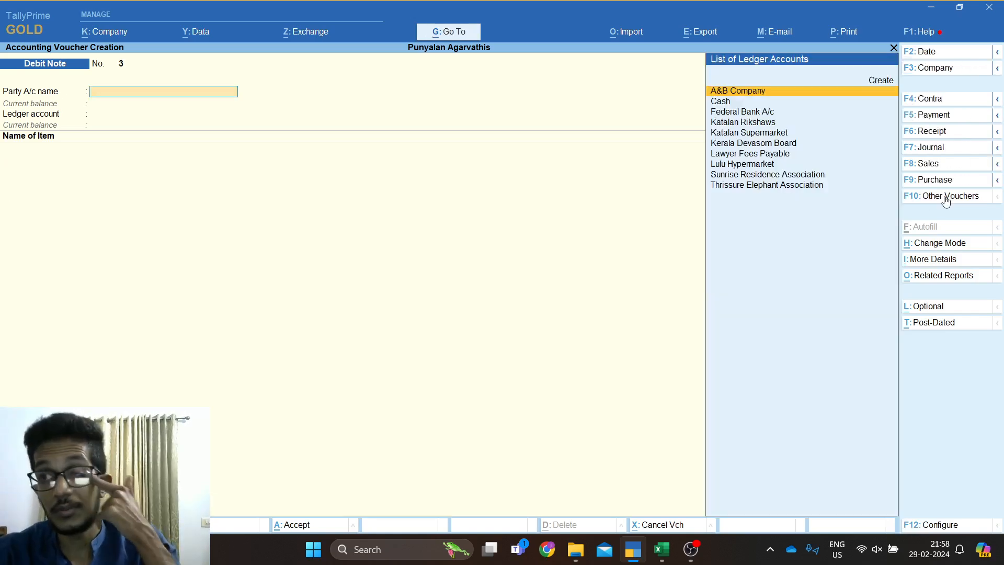
Check the sales return entry in row 14 of the Excel sheet and change the TallyPrime voucher type to Credit Note.
{"action": "key", "text": "alt+Tab"}
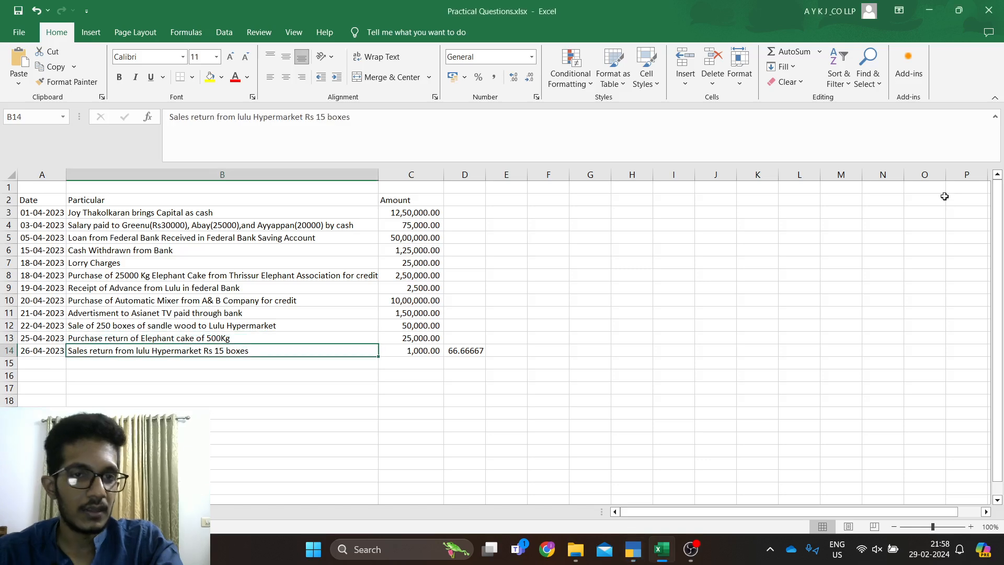
{"action": "key", "text": "shift+space"}
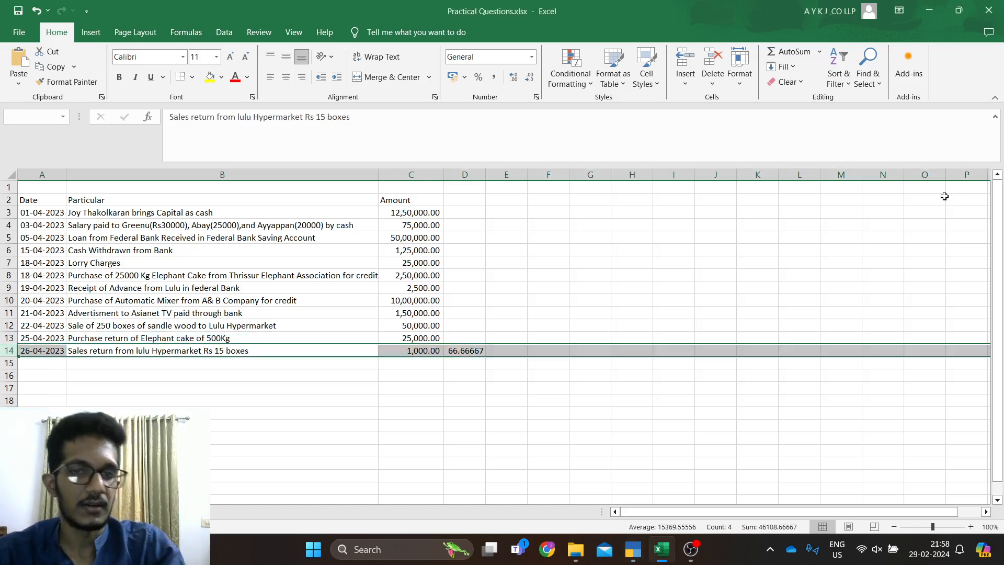
{"action": "key", "text": "Down"}
{"action": "key", "text": "Up"}
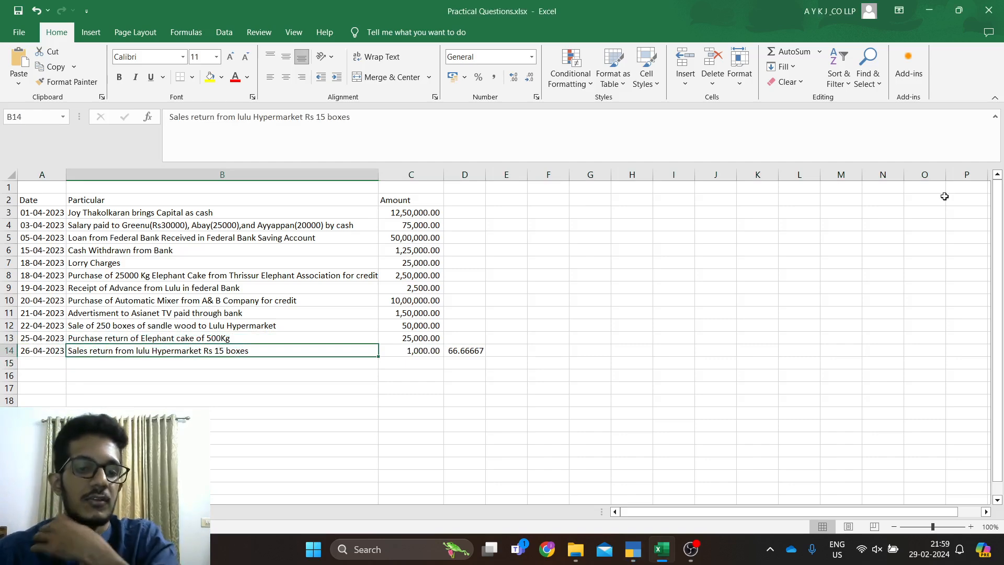
{"action": "key", "text": "alt+Tab"}
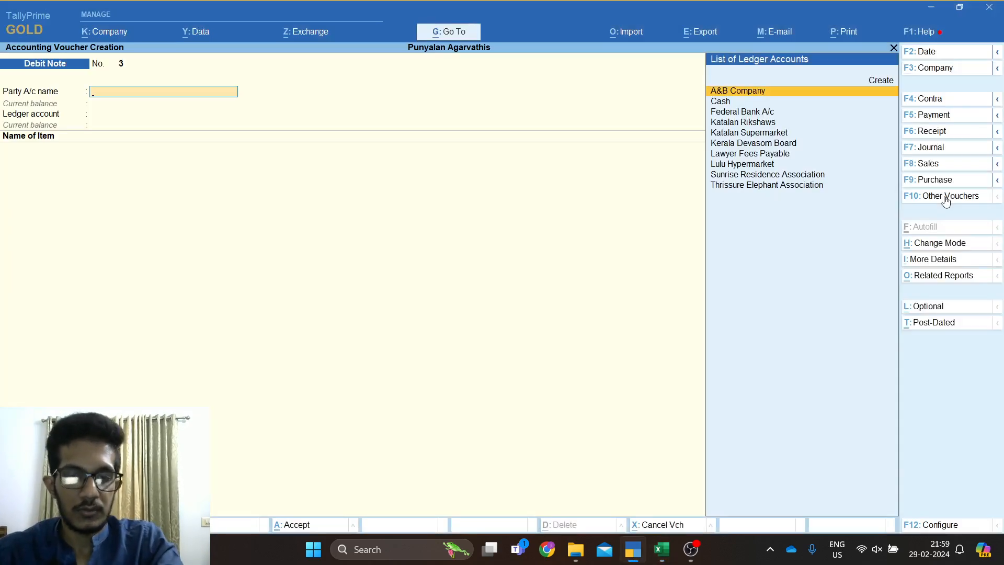
{"action": "left_click", "coordinate": [946, 201]}
{"action": "key", "text": "Up"}
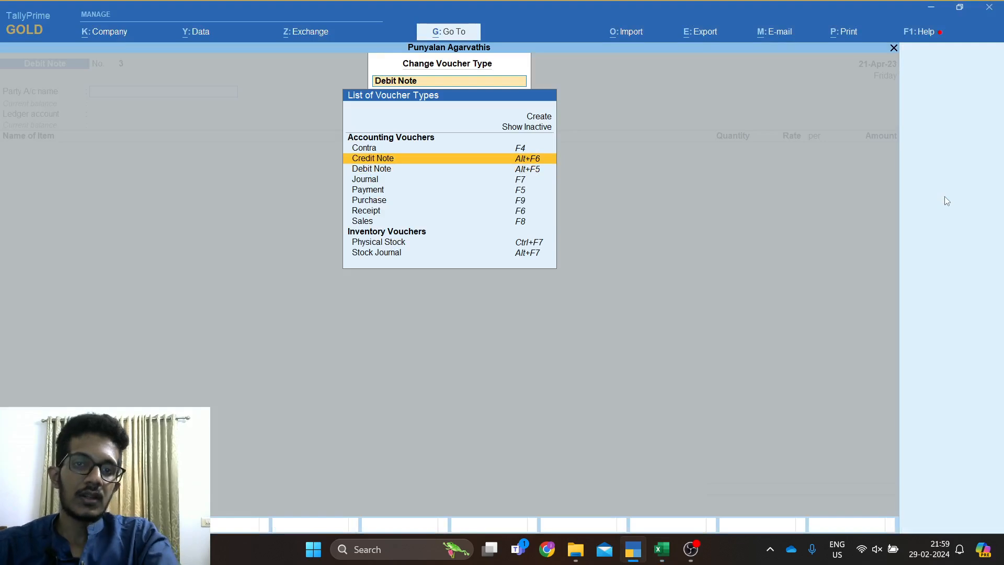
{"action": "key", "text": "Return"}
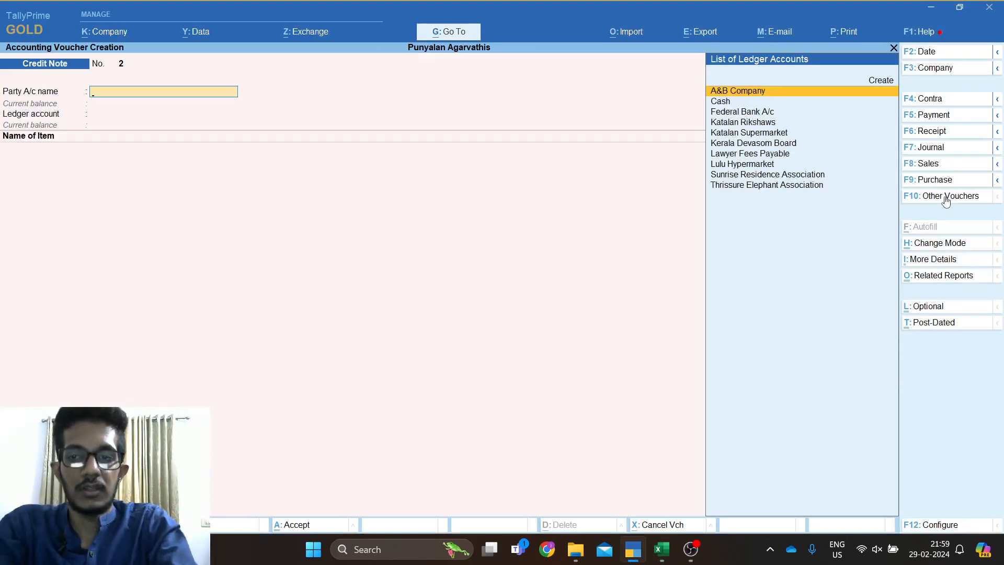
Set Lulu Hypermarket as the credit note's party, checking the question sheet for the name.
{"action": "key", "text": "alt+Tab"}
{"action": "key", "text": "alt+Tab"}
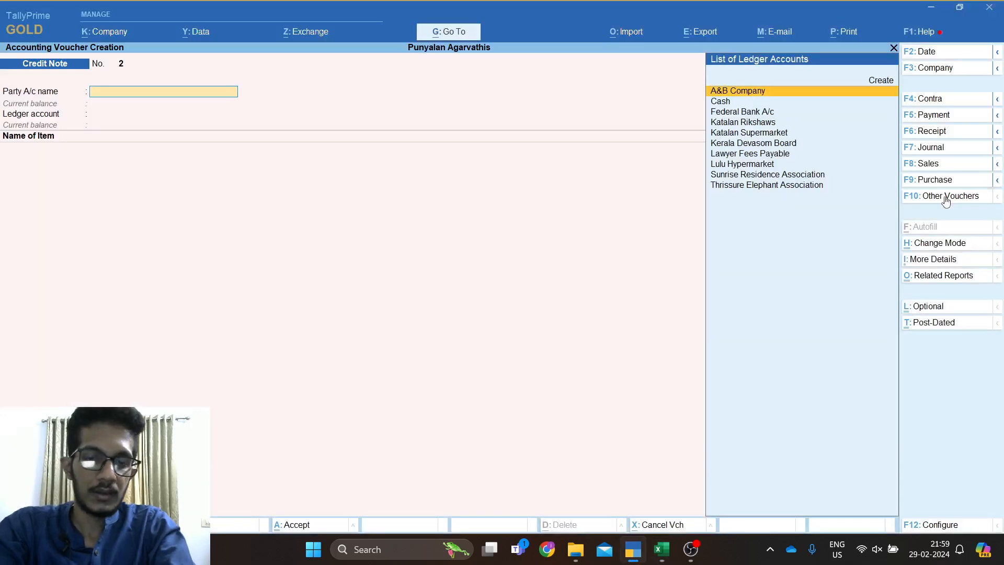
{"action": "type", "text": "Lul"}
{"action": "key", "text": "Return"}
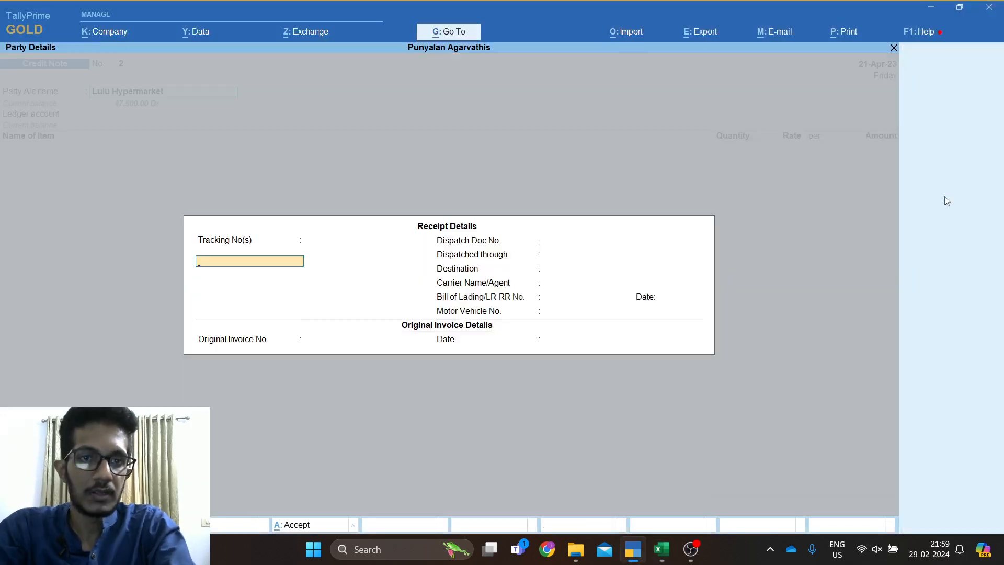
Accept the party details with receipt and original invoice fields blank, and set the ledger account to Sales Return.
{"action": "key", "text": "Return"}
{"action": "key", "text": "Return"}
{"action": "key", "text": "Return"}
{"action": "key", "text": "Return"}
{"action": "key", "text": "Return"}
{"action": "key", "text": "Return"}
{"action": "key", "text": "Return"}
{"action": "key", "text": "Return"}
{"action": "key", "text": "Return"}
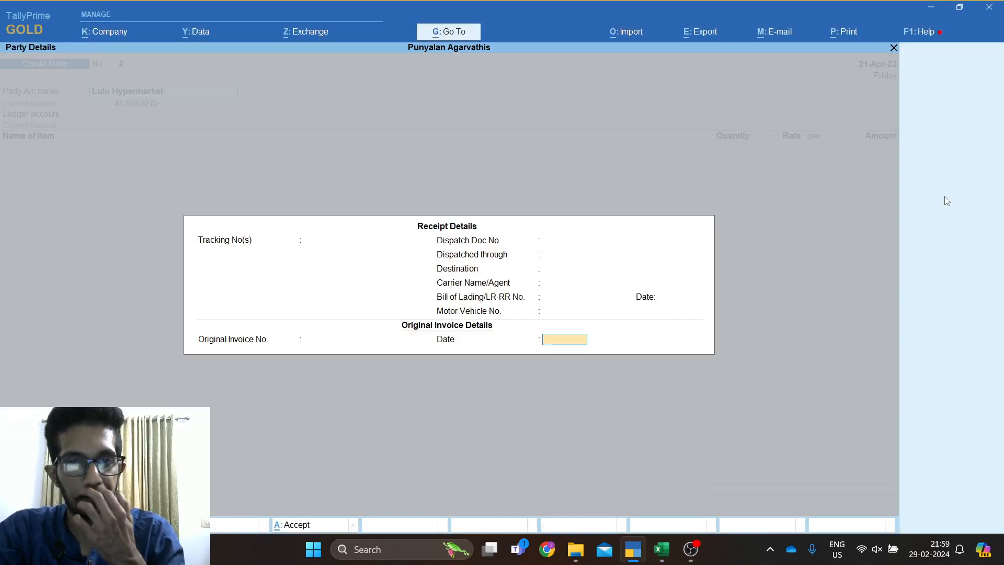
{"action": "key", "text": "Return"}
{"action": "key", "text": "Return"}
{"action": "key", "text": "ctrl+a"}
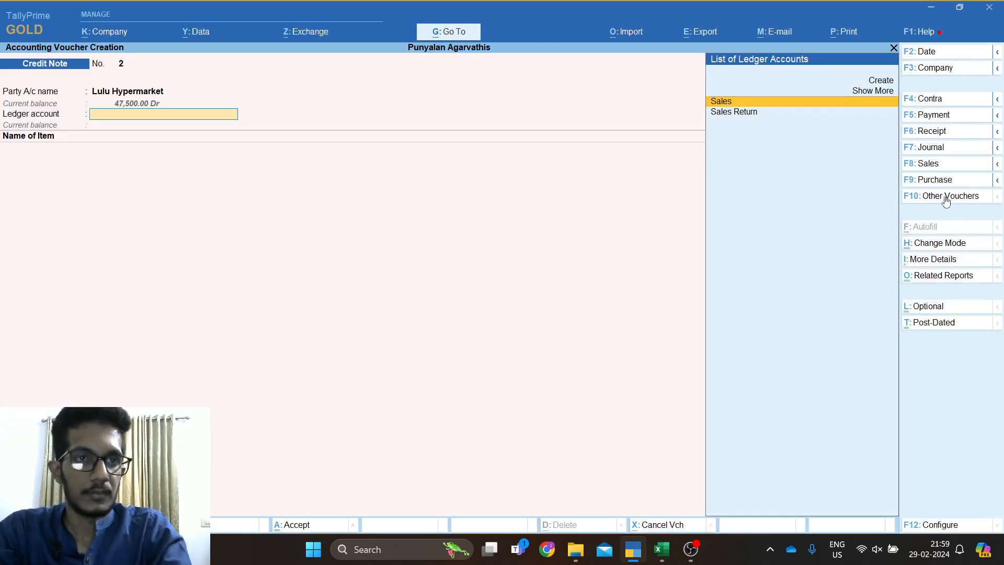
{"action": "key", "text": "Down"}
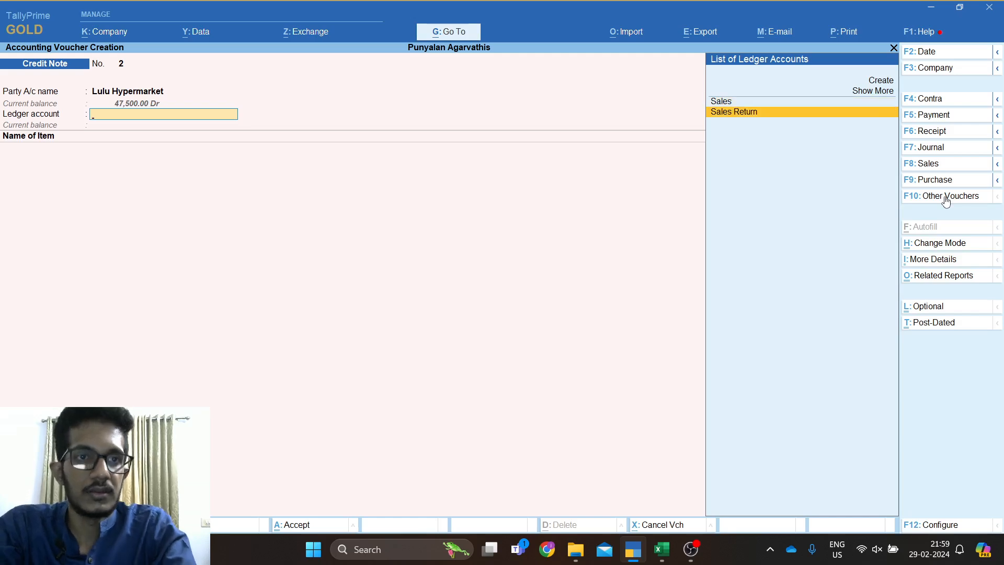
{"action": "key", "text": "Return"}
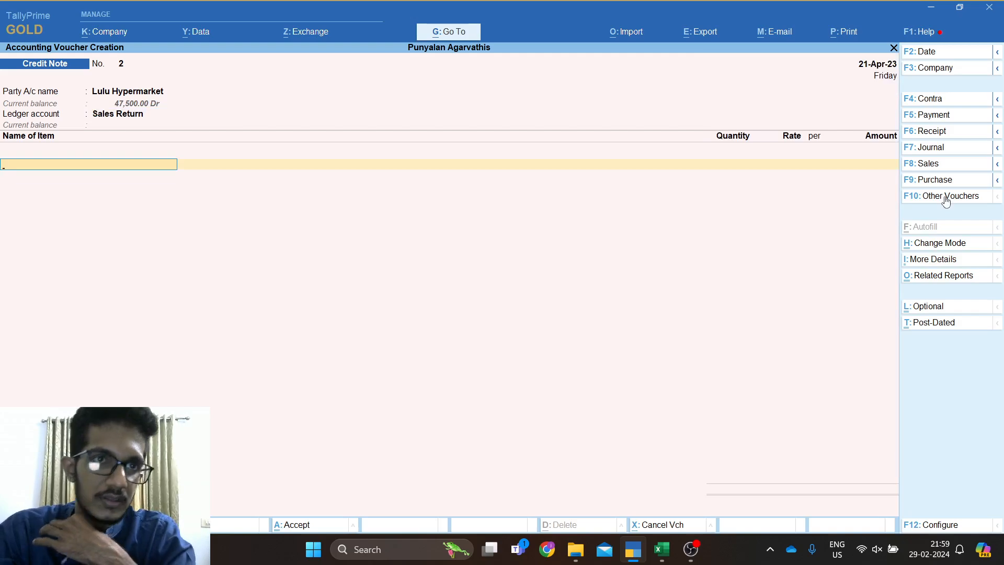
Go back to the ledger account, open the Sales Return ledger to check its group, and accept it as is.
{"action": "key", "text": "BackSpace"}
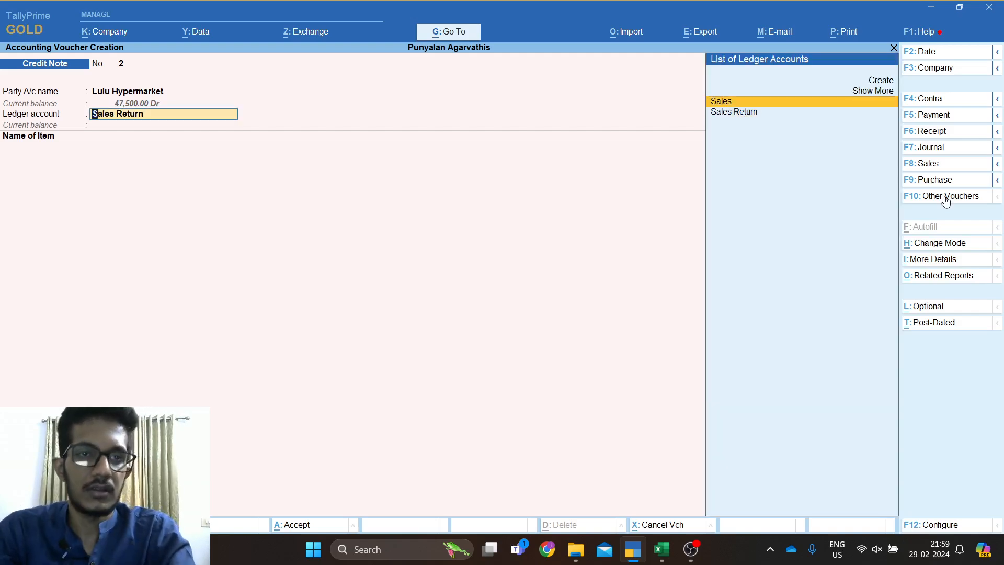
{"action": "key", "text": "ctrl+Return"}
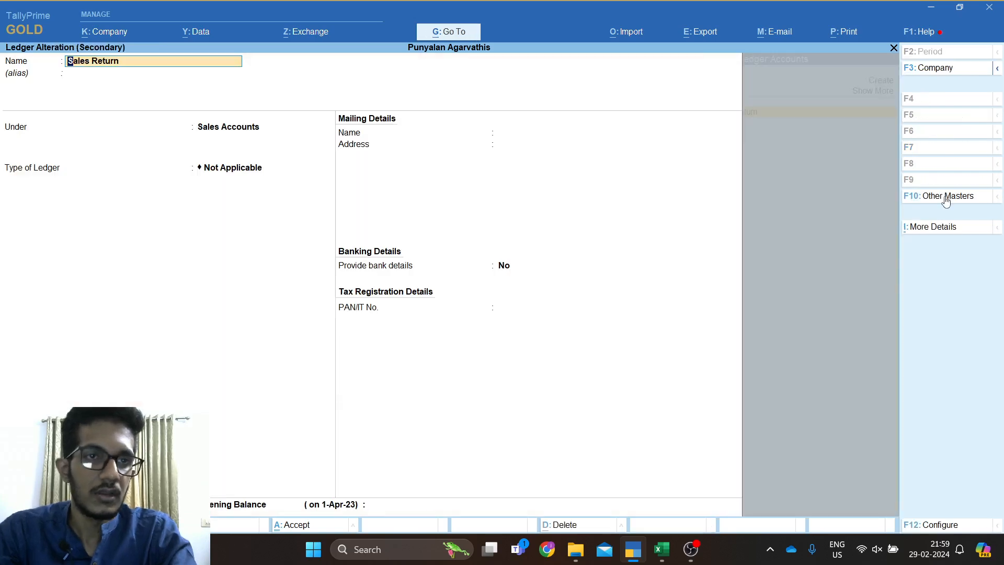
{"action": "key", "text": "Return"}
{"action": "key", "text": "Return"}
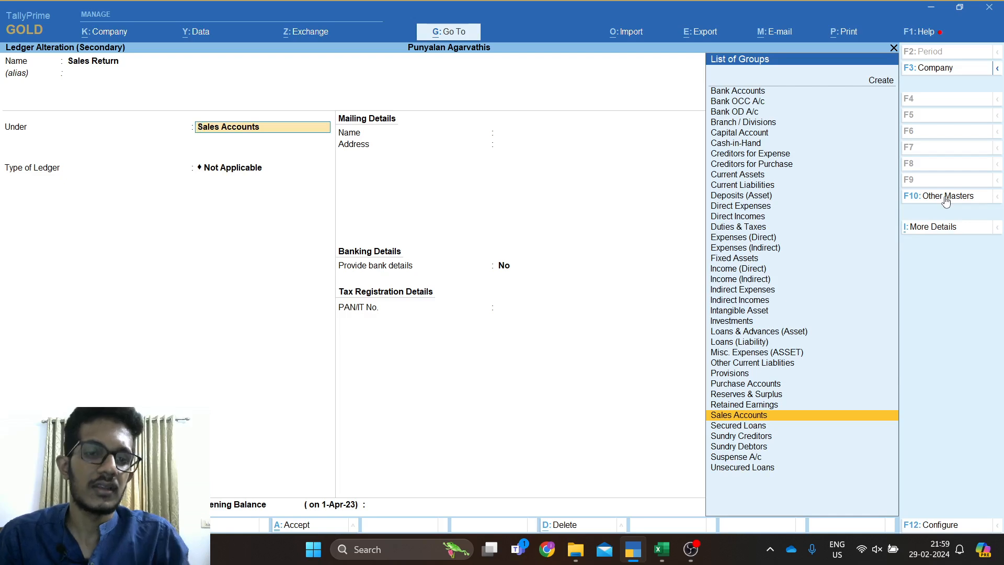
{"action": "key", "text": "ctrl+a"}
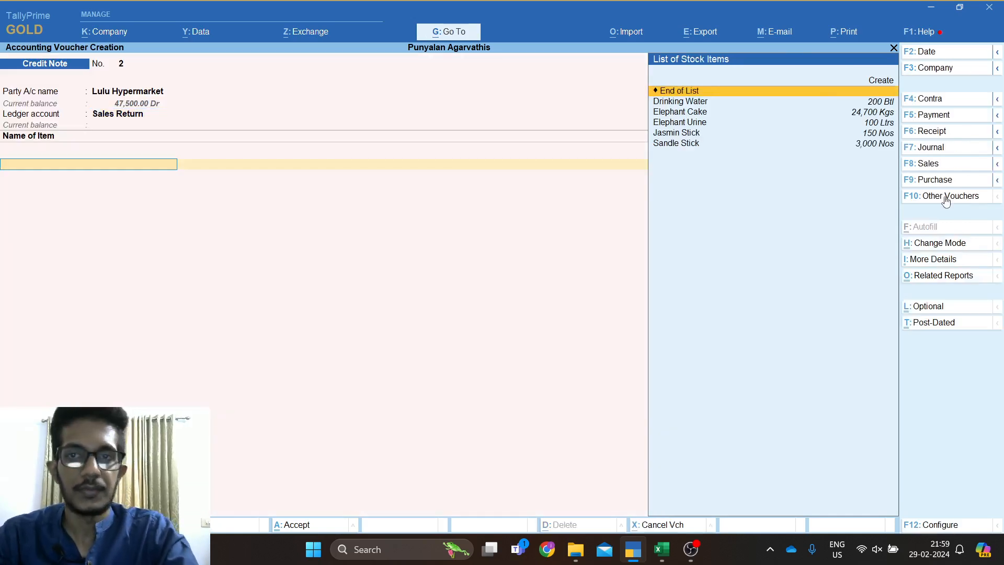
Add Sandle Stick as the credit note's item and allocate it to the Main Location godown.
{"action": "key", "text": "Down"}
{"action": "key", "text": "Down"}
{"action": "key", "text": "Down"}
{"action": "key", "text": "Down"}
{"action": "key", "text": "Return"}
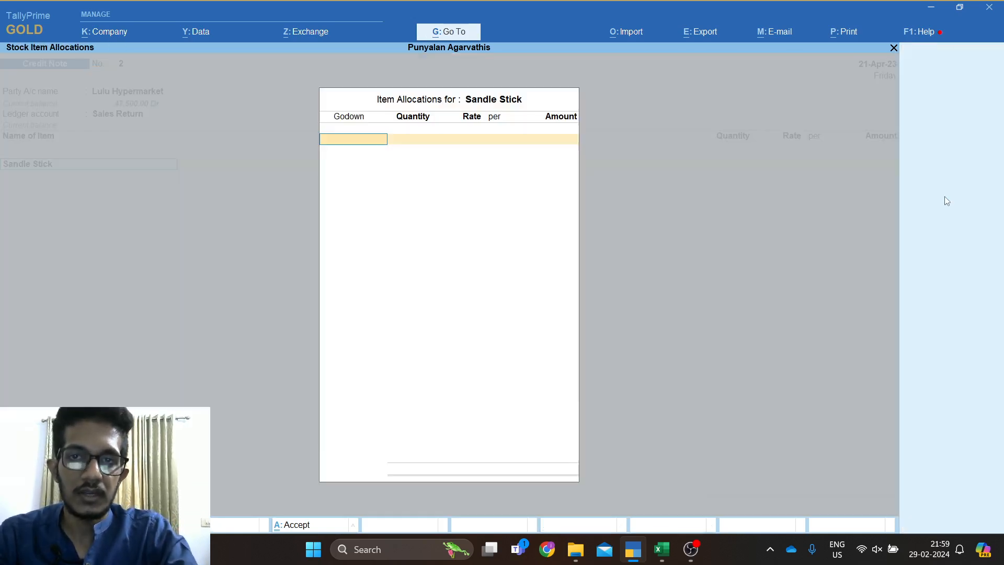
{"action": "type", "text": "M"}
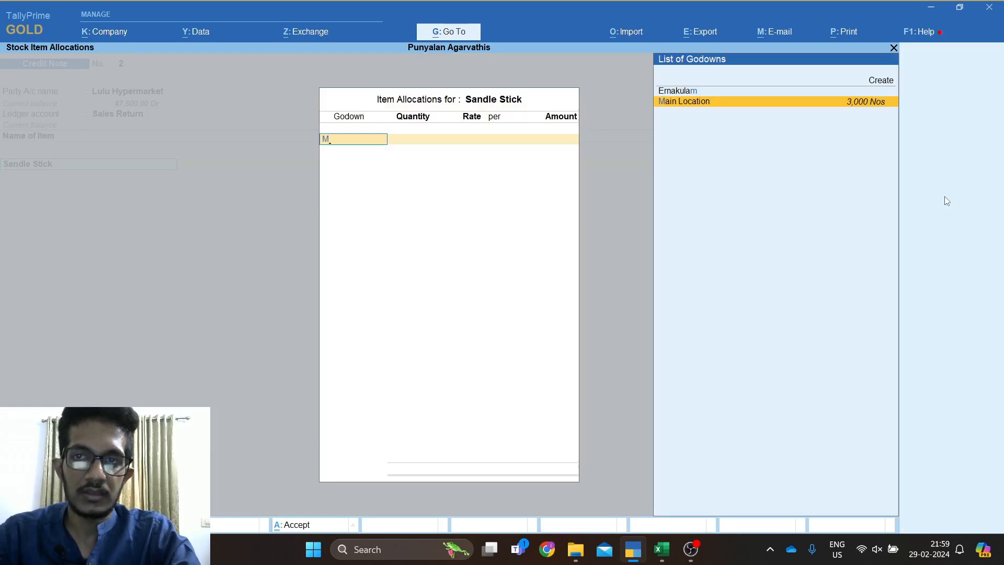
{"action": "key", "text": "BackSpace"}
{"action": "key", "text": "Down"}
{"action": "key", "text": "Return"}
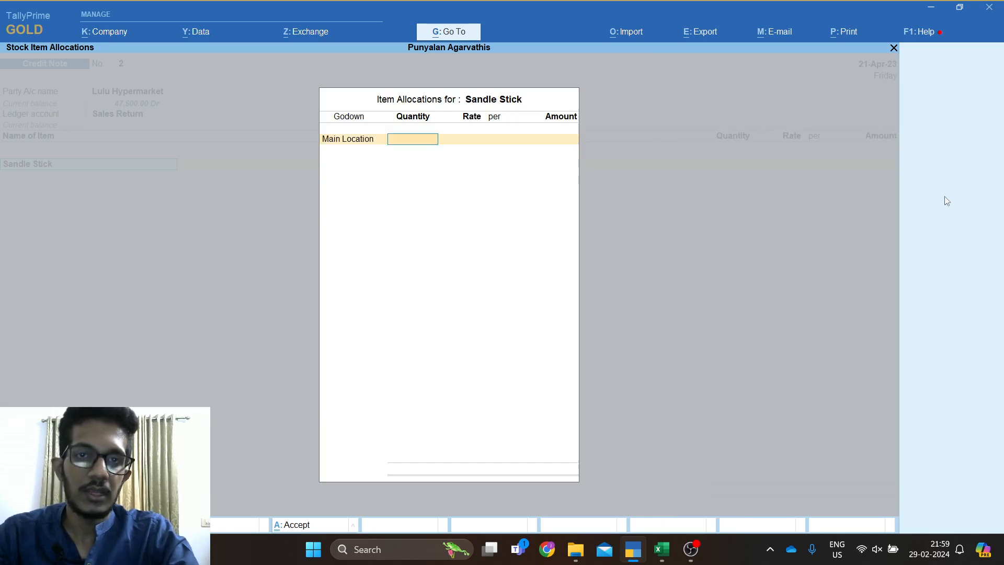
Set the returned Sandle Stick quantity to 15 Nos.
{"action": "key", "text": "alt+Tab"}
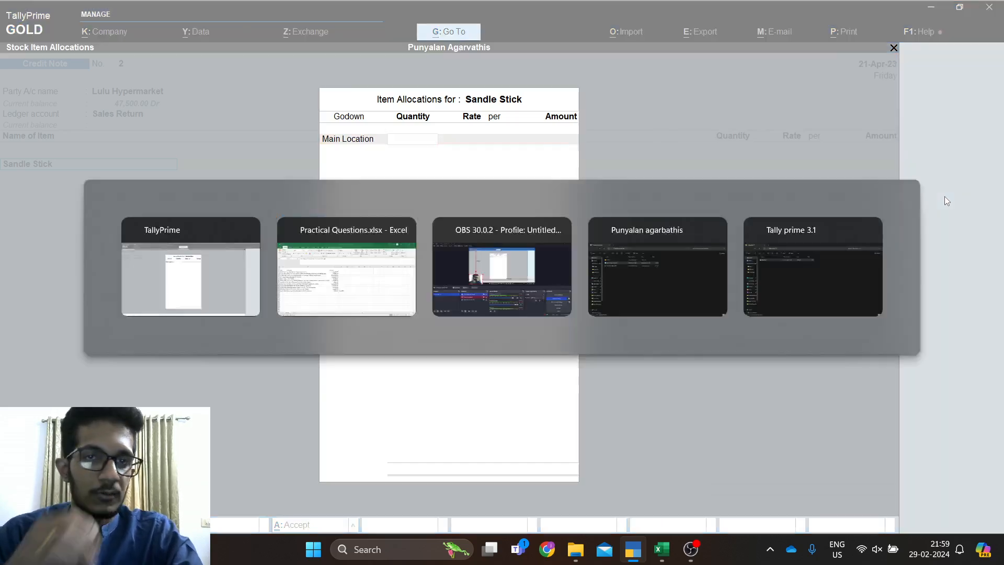
{"action": "key", "text": "alt+Tab"}
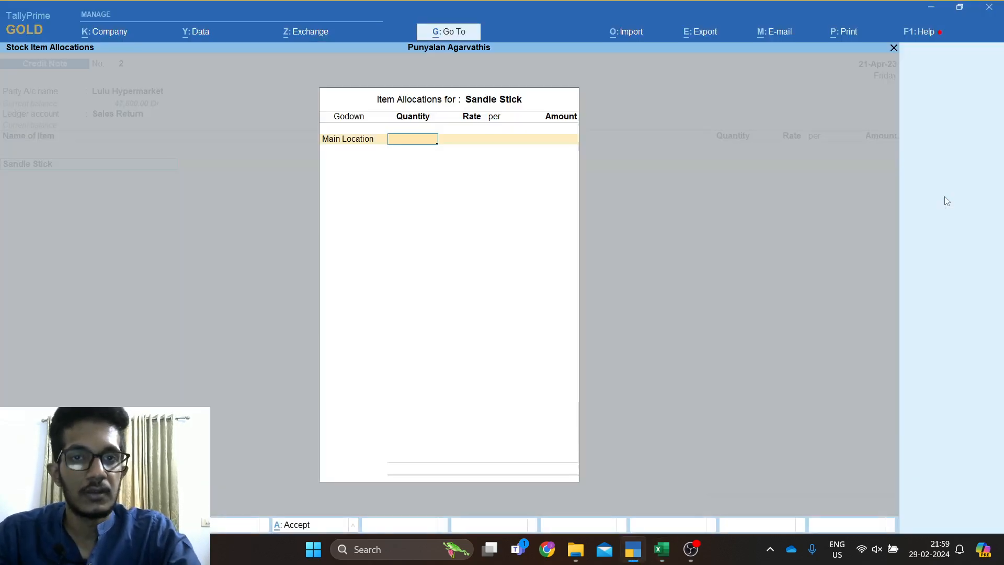
{"action": "key", "text": "alt+Tab"}
{"action": "key", "text": "alt+Tab"}
{"action": "type", "text": "15"}
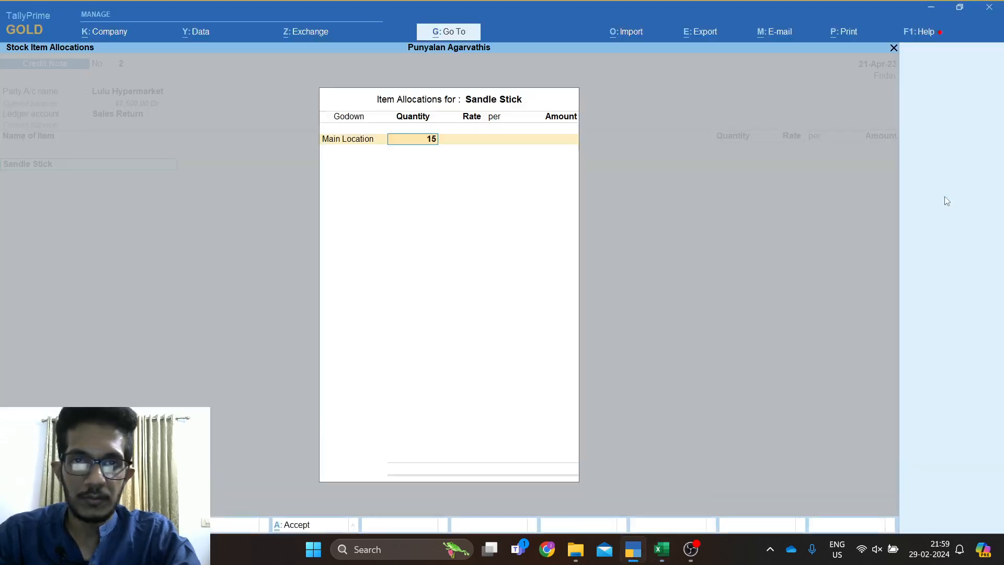
{"action": "key", "text": "Return"}
Look up the unit rate in row 14 of the Excel sheet, enter 66.67 for Sandle Stick, and accept the allocation.
{"action": "key", "text": "alt+Tab"}
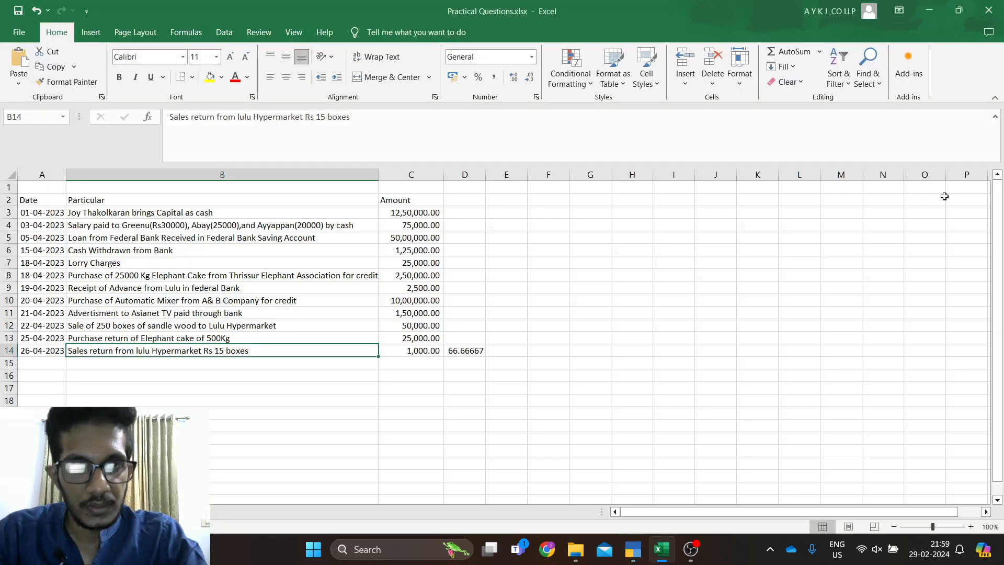
{"action": "key", "text": "Right"}
{"action": "key", "text": "Right"}
{"action": "key", "text": "alt+Tab"}
{"action": "type", "text": "66"}
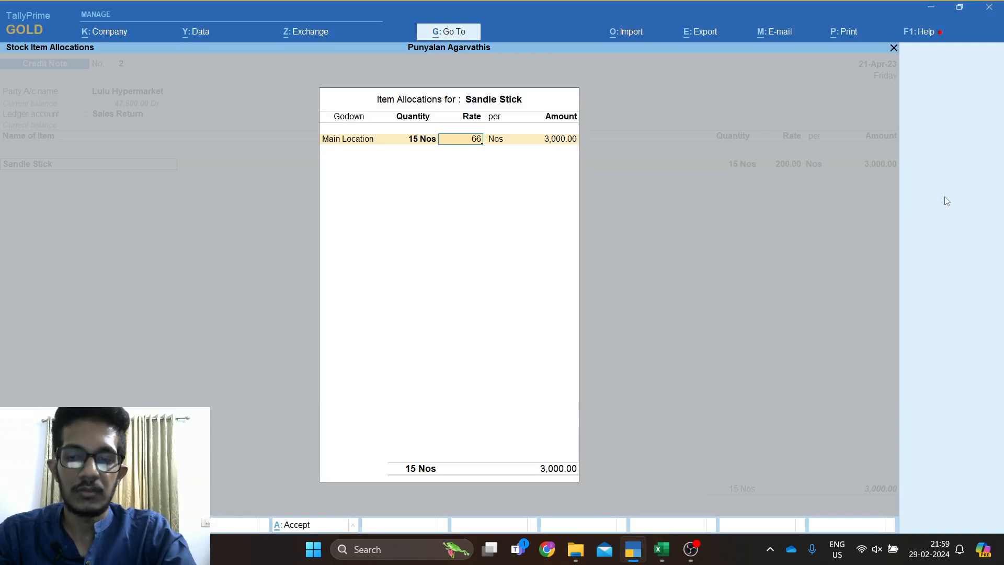
{"action": "type", "text": ".67"}
{"action": "key", "text": "Return"}
{"action": "key", "text": "Return"}
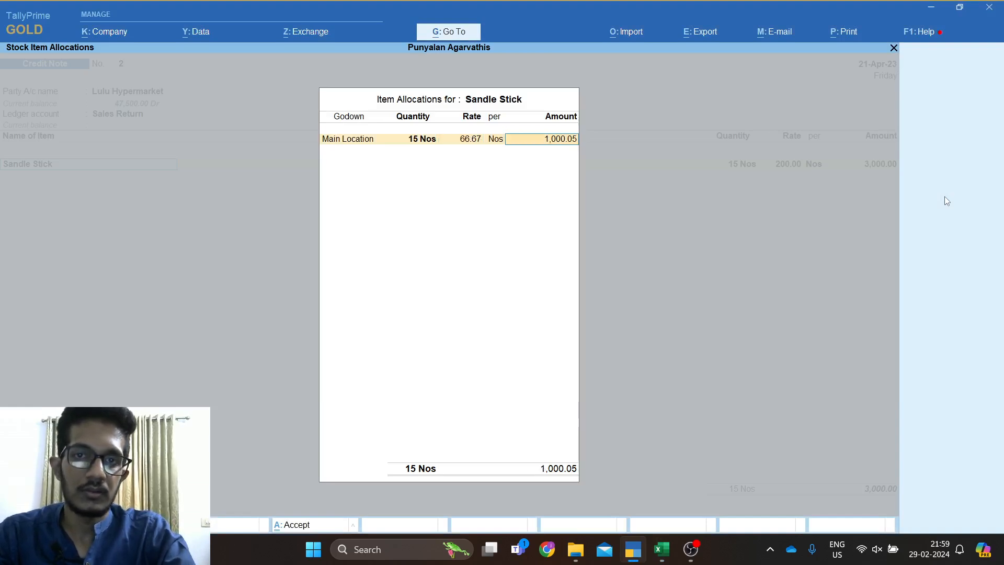
{"action": "key", "text": "Return"}
{"action": "key", "text": "Return"}
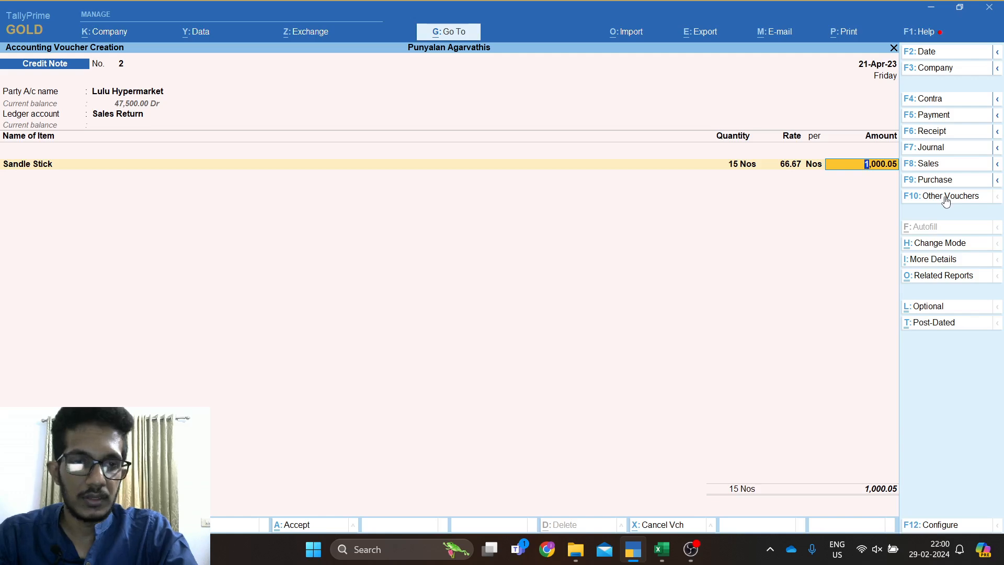
Finish the item list, allocate the amount against Lulu Hypermarket's pending bill 6, and save the credit note without a narration.
{"action": "key", "text": "Return"}
{"action": "key", "text": "Return"}
{"action": "key", "text": "Return"}
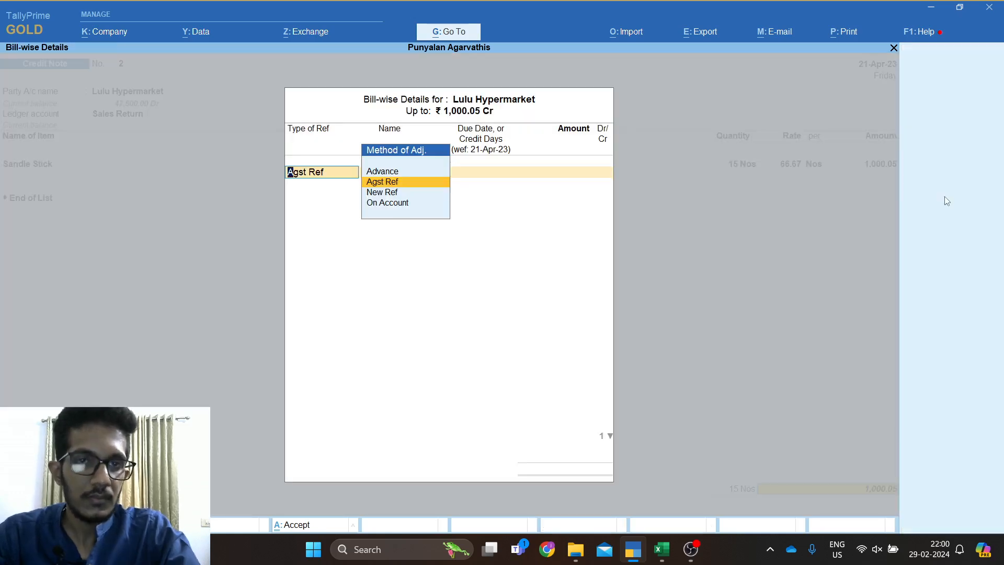
{"action": "key", "text": "Return"}
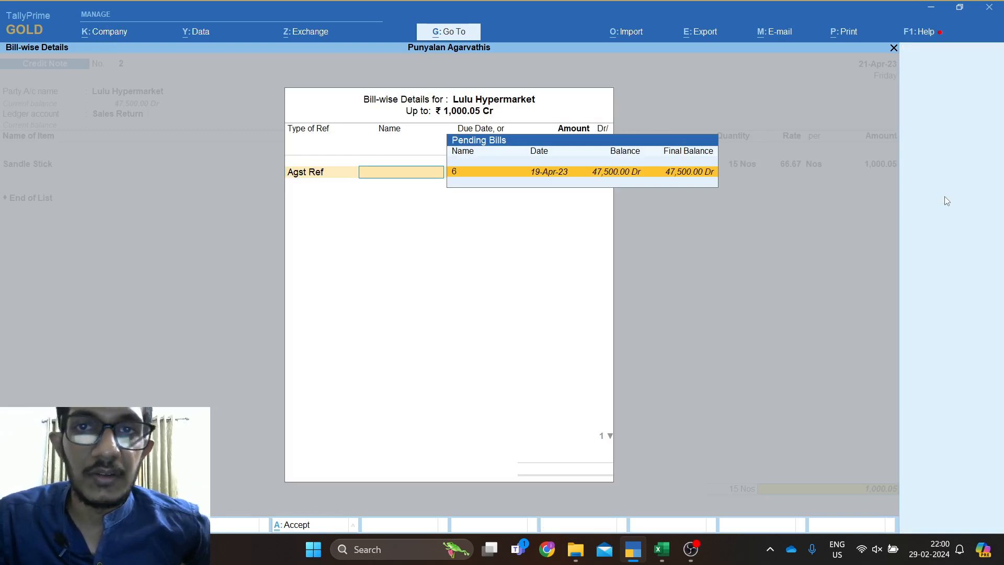
{"action": "key", "text": "Return"}
{"action": "key", "text": "Return"}
{"action": "key", "text": "Return"}
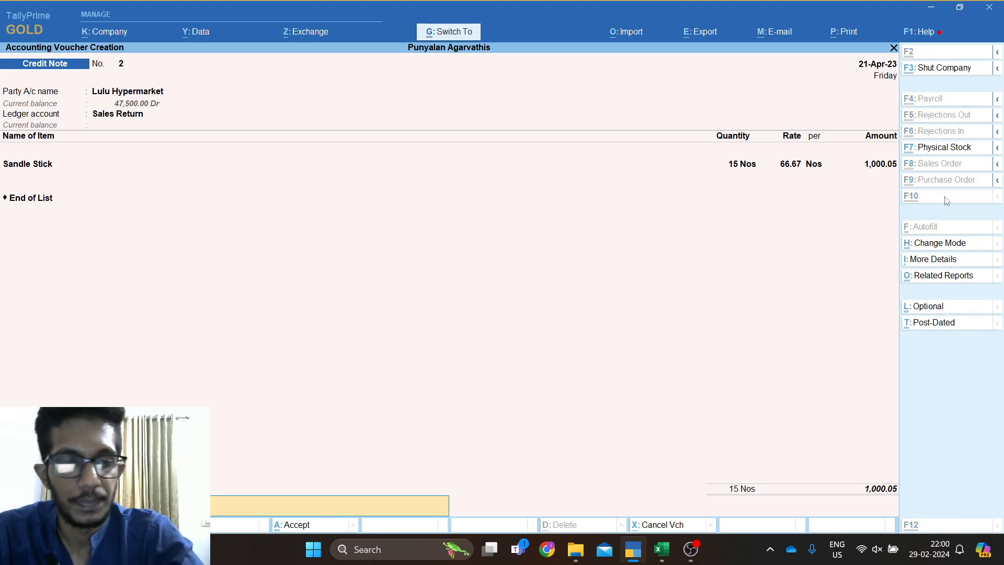
{"action": "key", "text": "ctrl+a"}
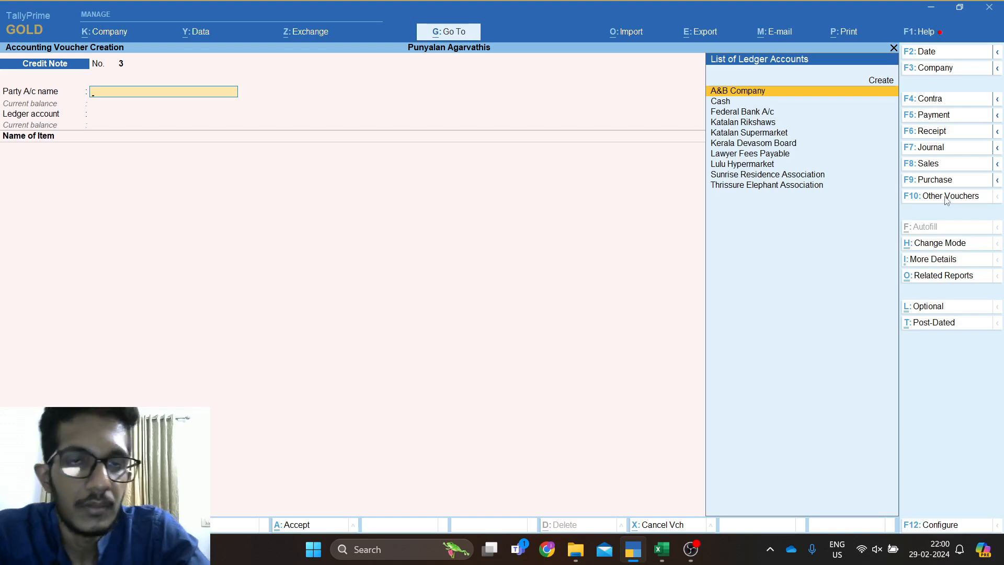
{"action": "key", "text": "Escape"}
{"action": "key", "text": "Return"}
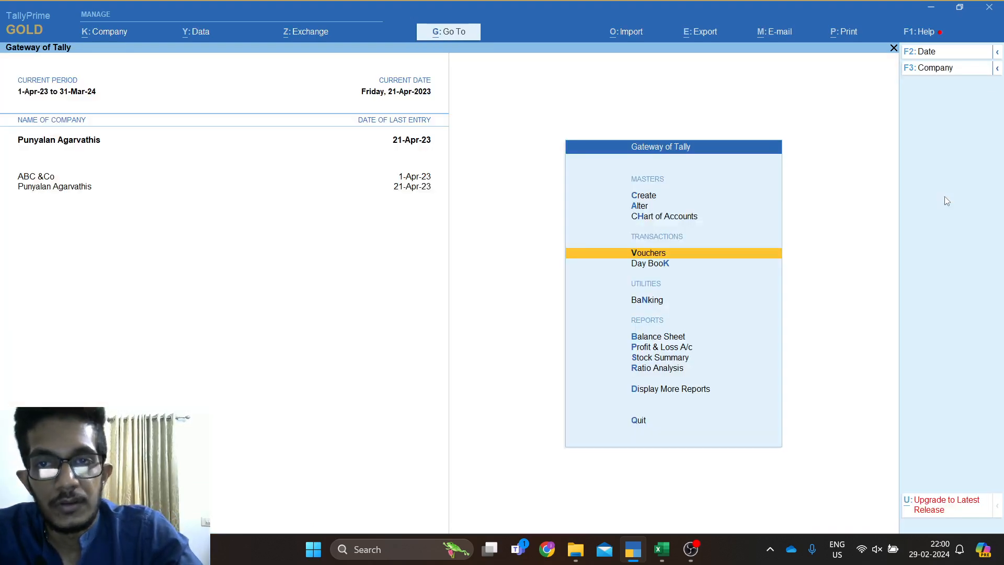
{"action": "key", "text": "Return"}
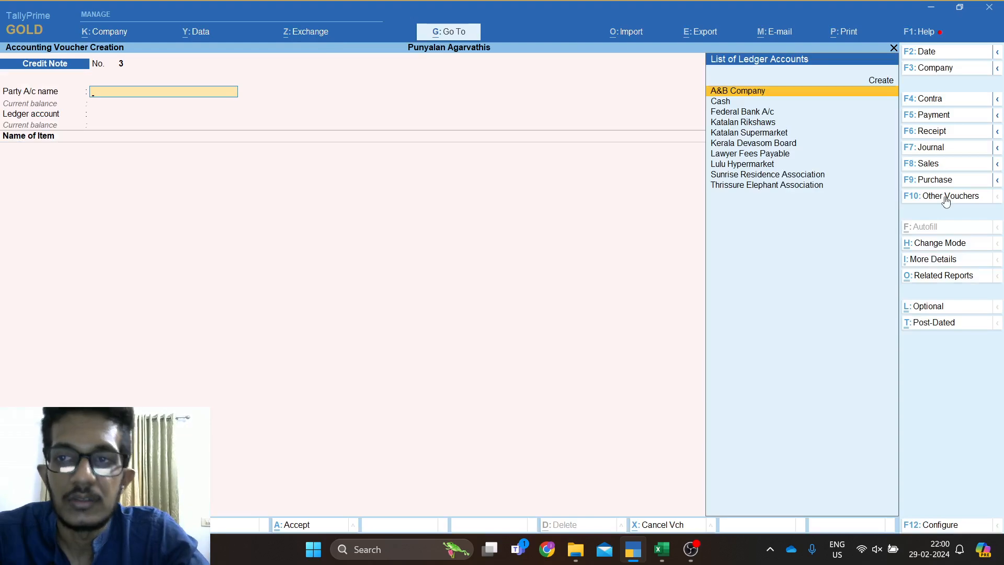
Change the voucher type from Credit Note to Physical Stock.
{"action": "left_click", "coordinate": [946, 201]}
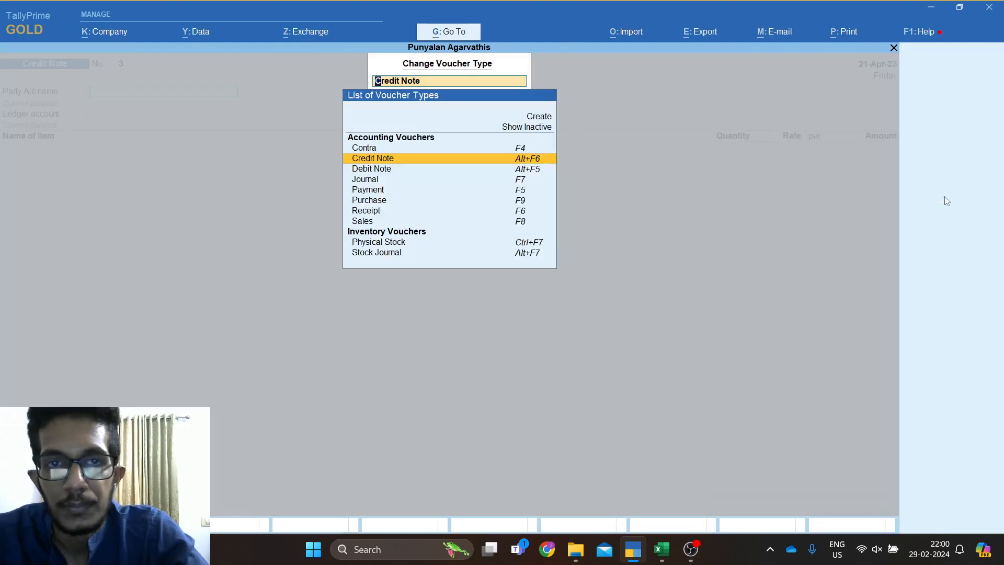
{"action": "key", "text": "Down"}
{"action": "key", "text": "Down"}
{"action": "key", "text": "Down"}
{"action": "key", "text": "Down"}
{"action": "key", "text": "Down"}
{"action": "key", "text": "Down"}
{"action": "key", "text": "Down"}
{"action": "key", "text": "Down"}
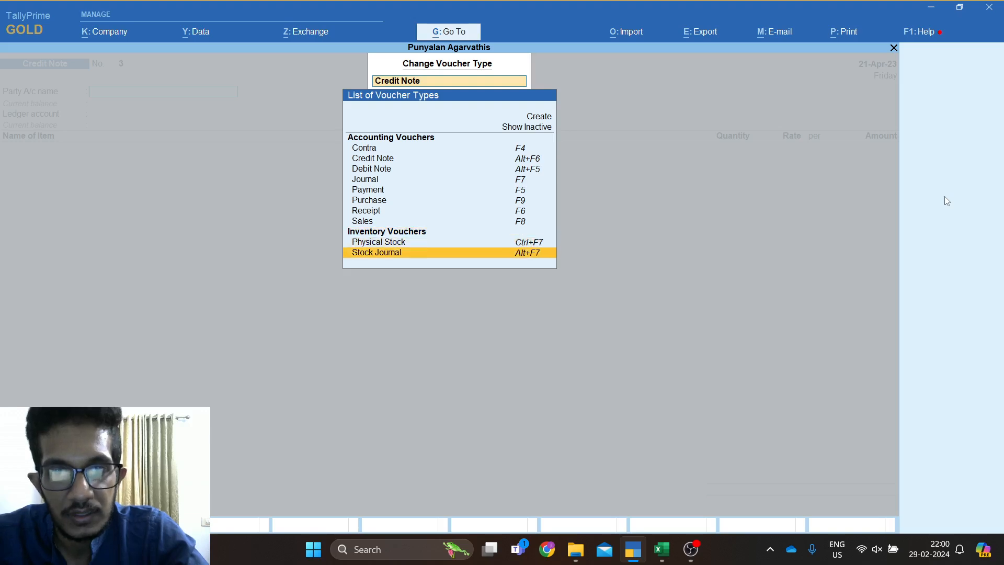
{"action": "key", "text": "Up"}
{"action": "key", "text": "Return"}
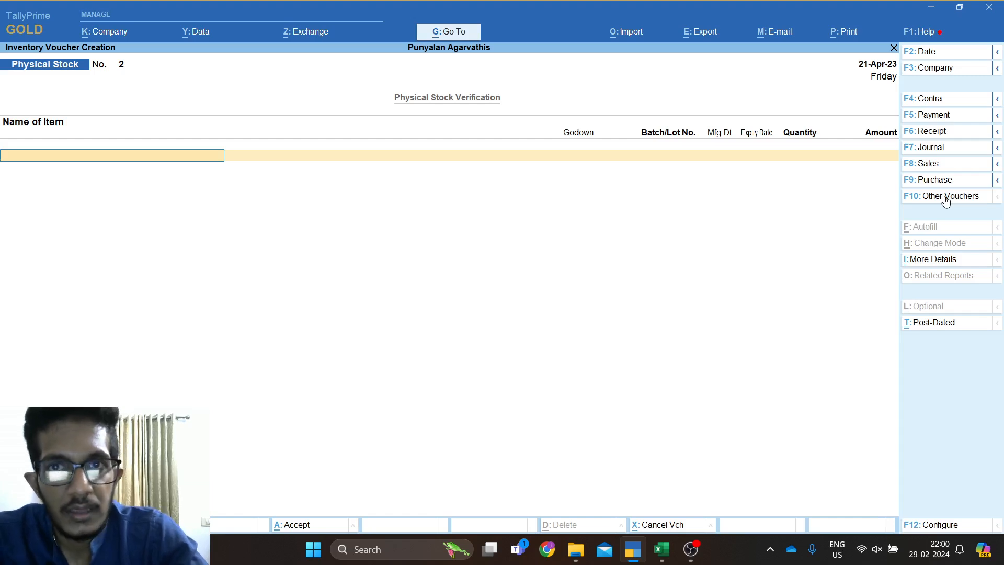
Add Elephant Cake to the physical stock voucher and choose the Thrissure godown.
{"action": "type", "text": "S"}
{"action": "key", "text": "Up"}
{"action": "key", "text": "Up"}
{"action": "key", "text": "Up"}
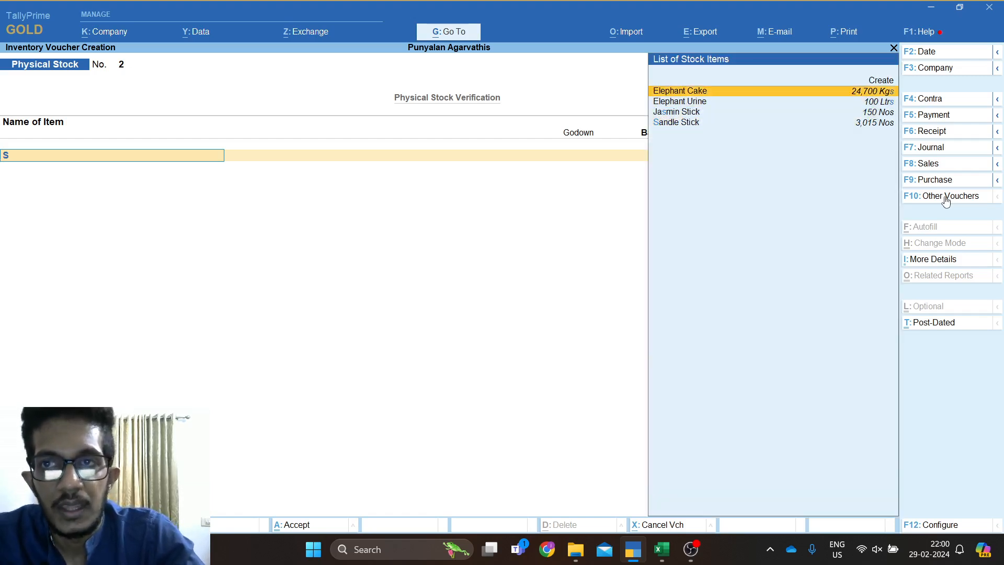
{"action": "key", "text": "Return"}
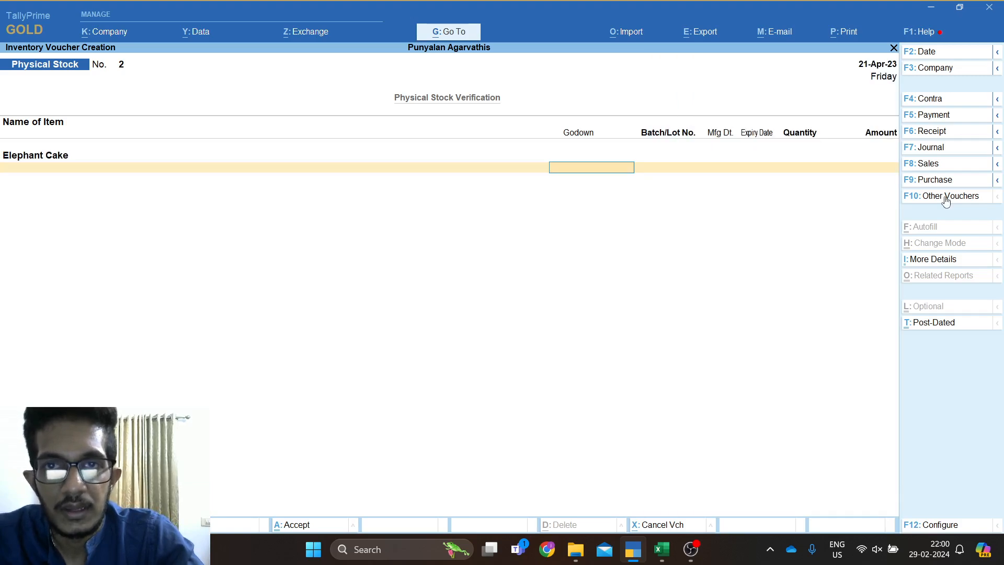
{"action": "type", "text": "E"}
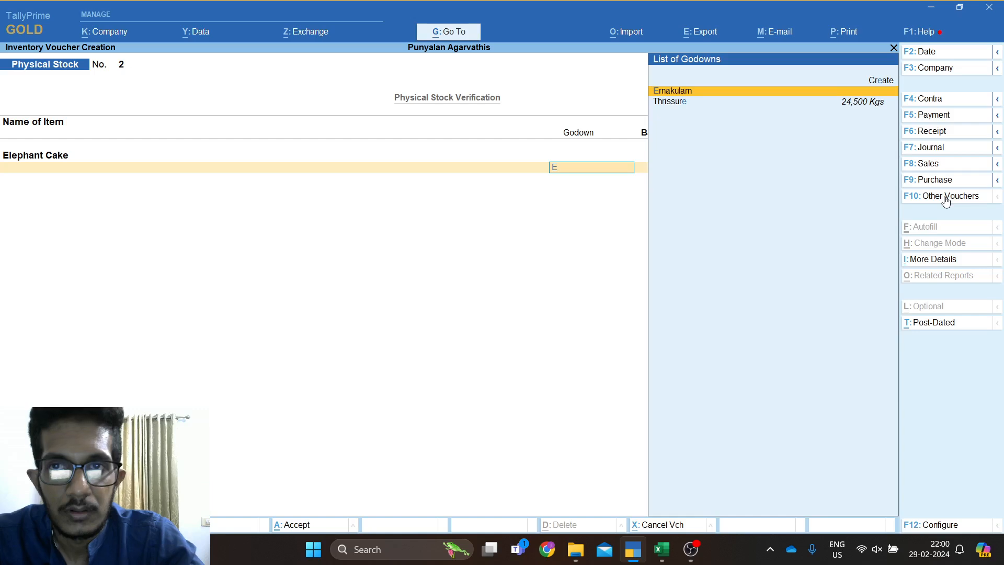
{"action": "key", "text": "Down"}
{"action": "key", "text": "Return"}
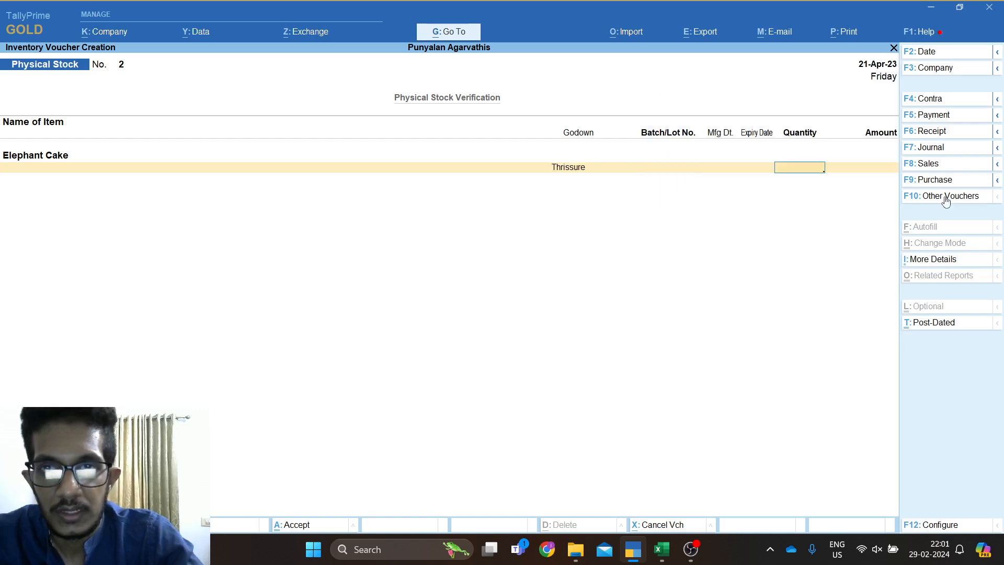
Set Elephant Cake's physical quantity to 15,000 Kgs and save the physical stock voucher without a narration.
{"action": "type", "text": "150"}
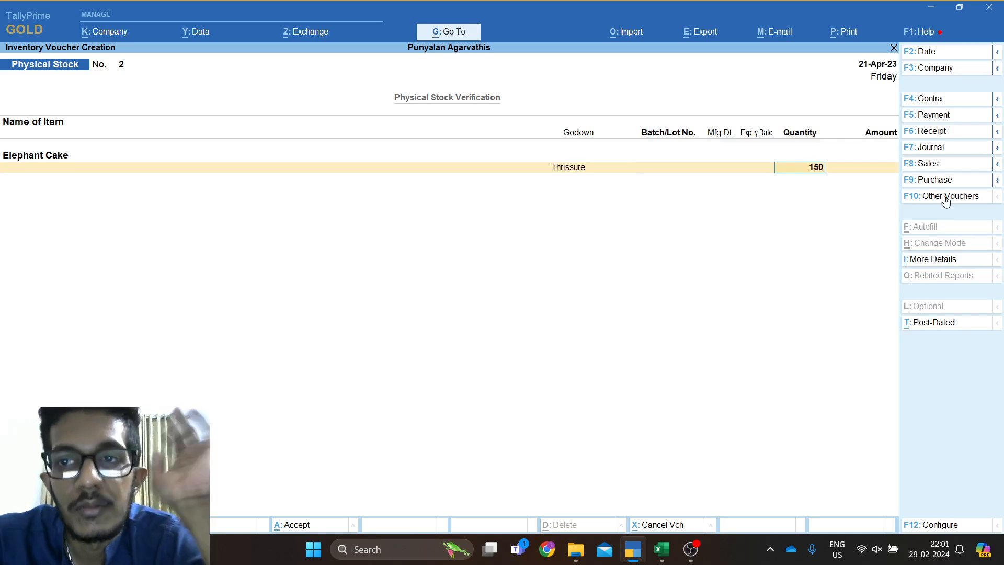
{"action": "type", "text": "00"}
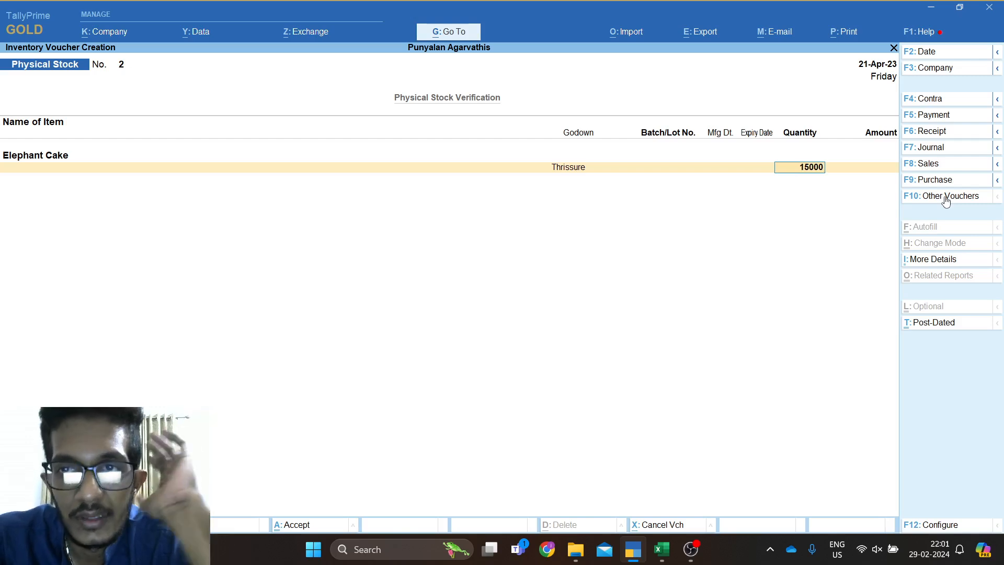
{"action": "key", "text": "Return"}
{"action": "key", "text": "Return"}
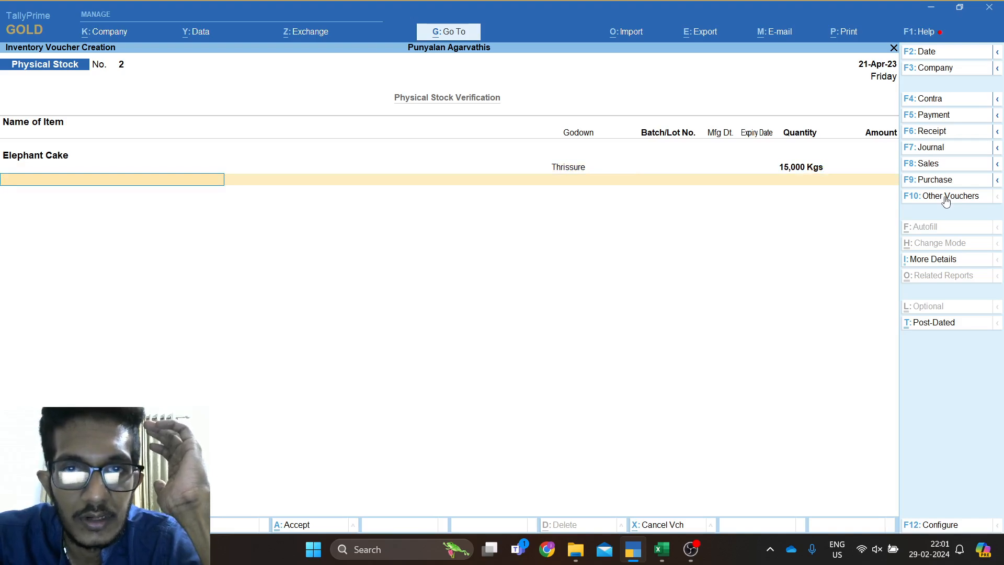
{"action": "key", "text": "Return"}
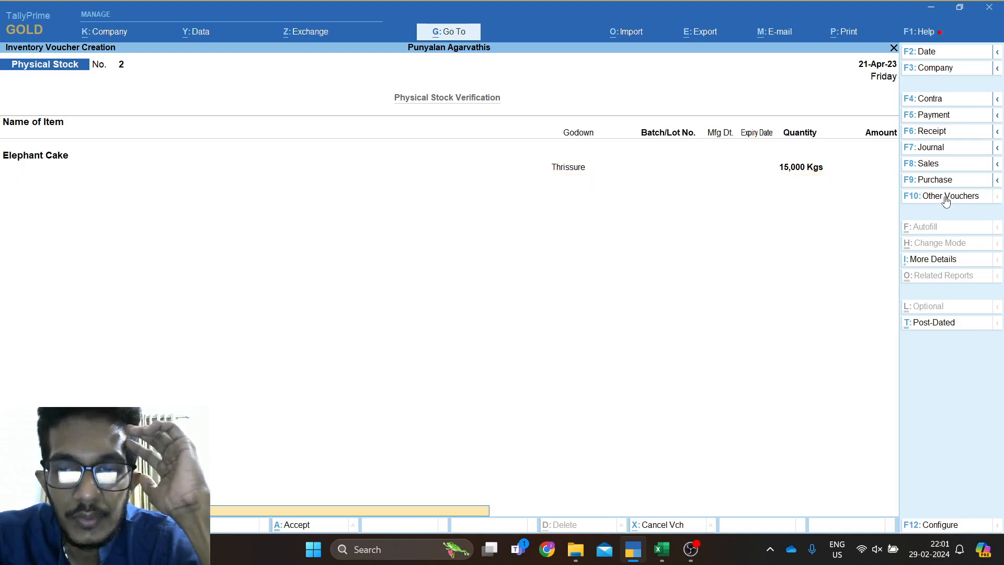
{"action": "key", "text": "Return"}
{"action": "key", "text": "Return"}
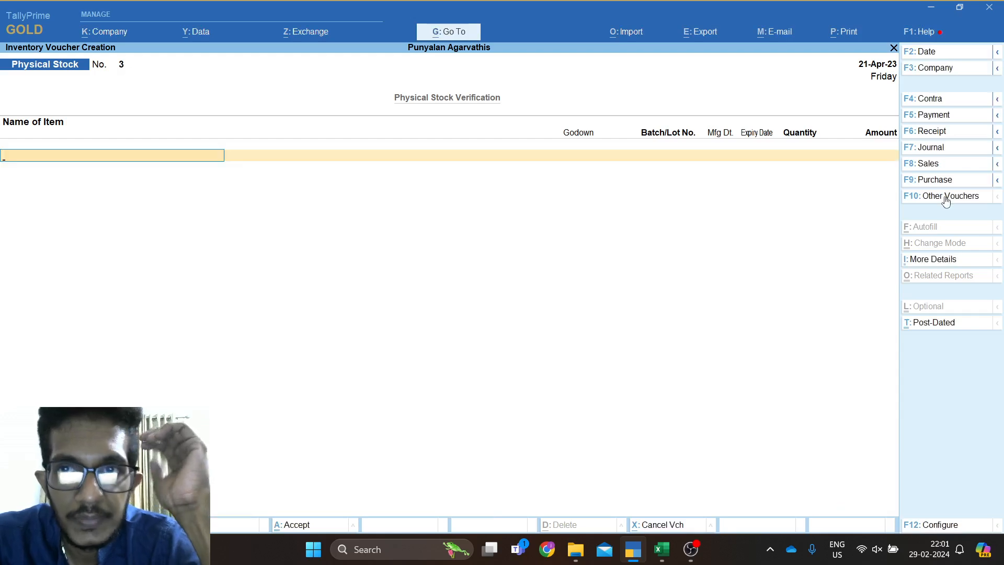
Leave the empty physical stock voucher and open the list of additional reports from the Gateway of Tally.
{"action": "key", "text": "Escape"}
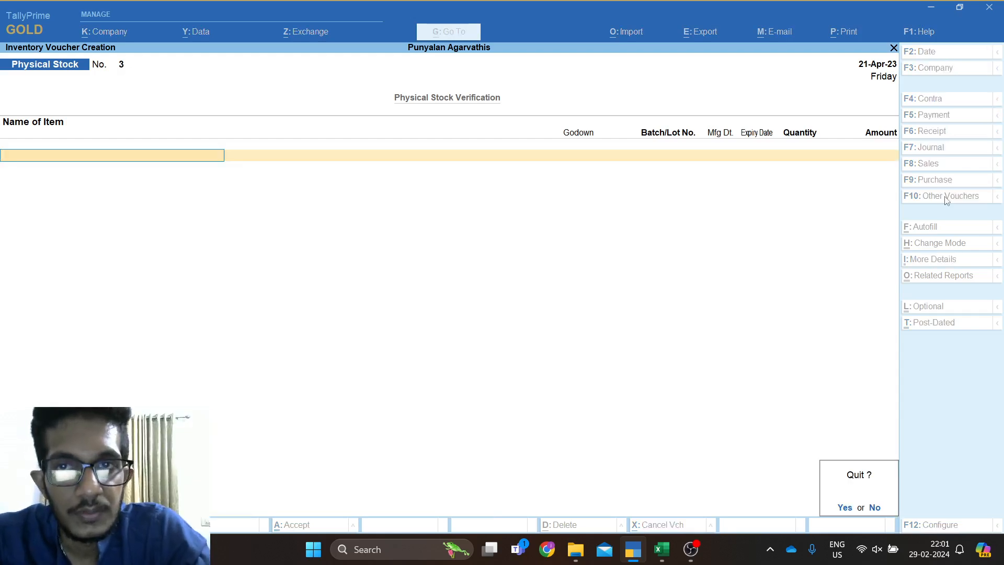
{"action": "key", "text": "Return"}
{"action": "key", "text": "Escape"}
{"action": "key", "text": "n"}
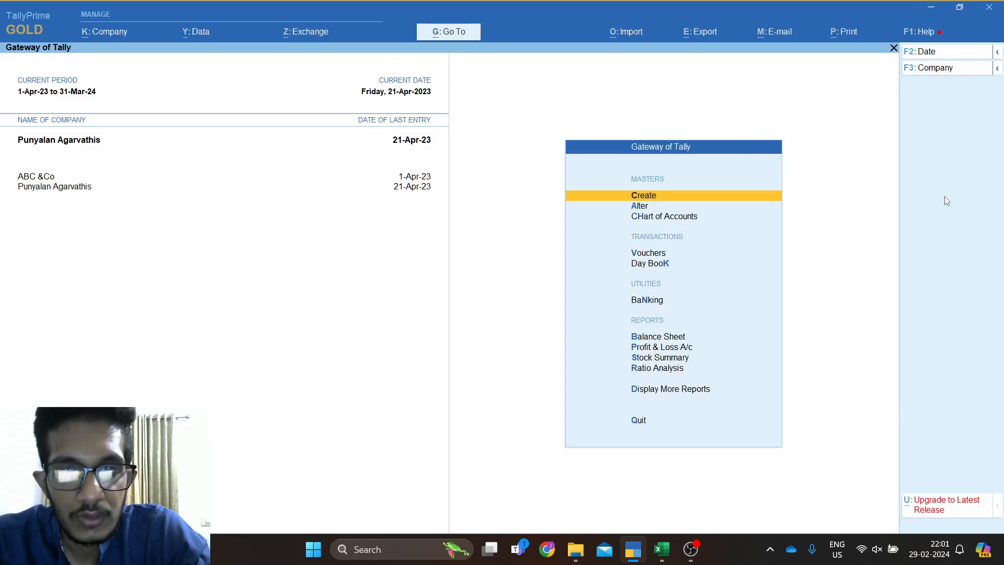
{"action": "key", "text": "Down"}
{"action": "key", "text": "p"}
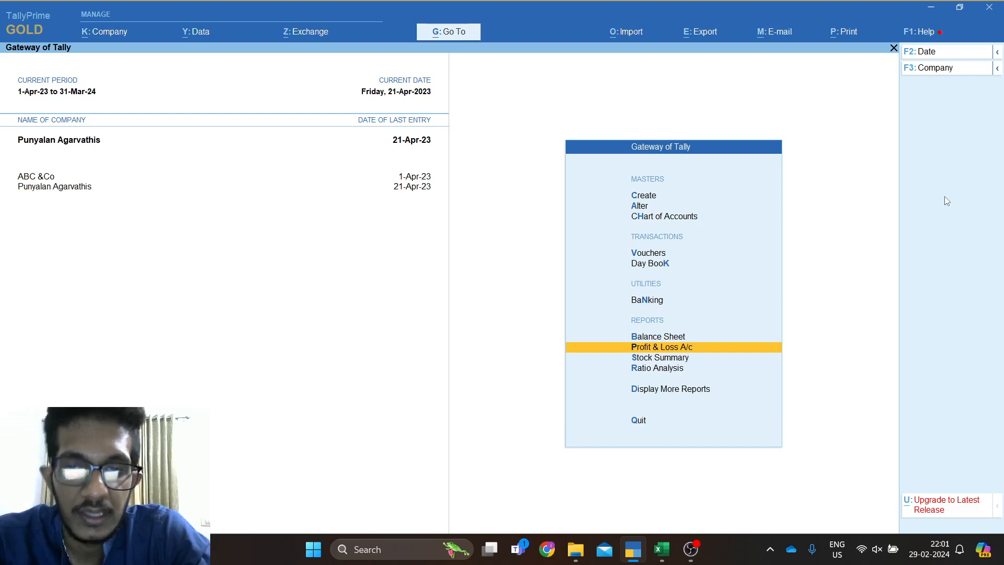
{"action": "key", "text": "Down"}
{"action": "key", "text": "Down"}
{"action": "key", "text": "Down"}
{"action": "key", "text": "Down"}
{"action": "key", "text": "Up"}
{"action": "key", "text": "Return"}
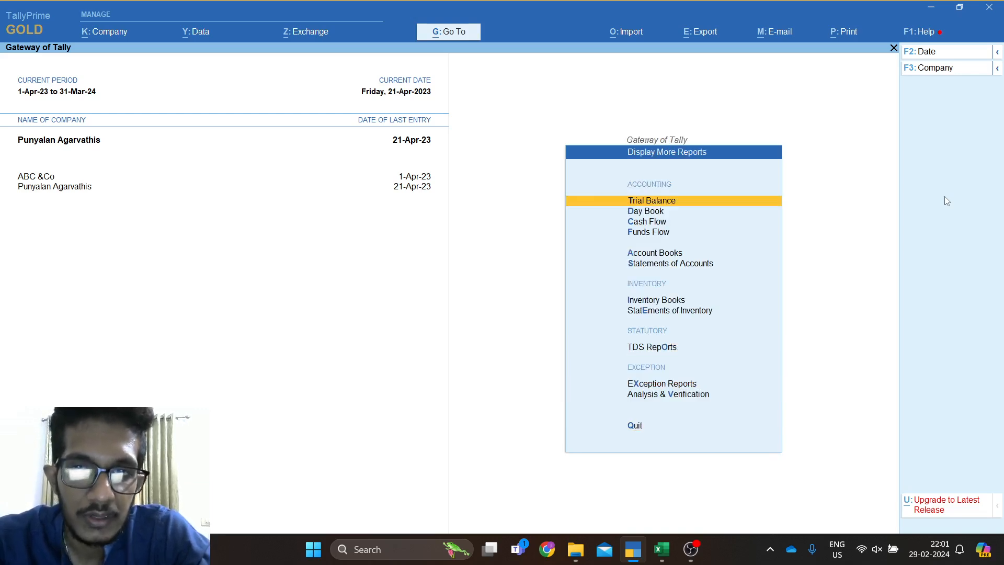
Open the Inventory Books reports.
{"action": "key", "text": "Down"}
{"action": "key", "text": "Down"}
{"action": "key", "text": "Down"}
{"action": "key", "text": "Down"}
{"action": "key", "text": "Down"}
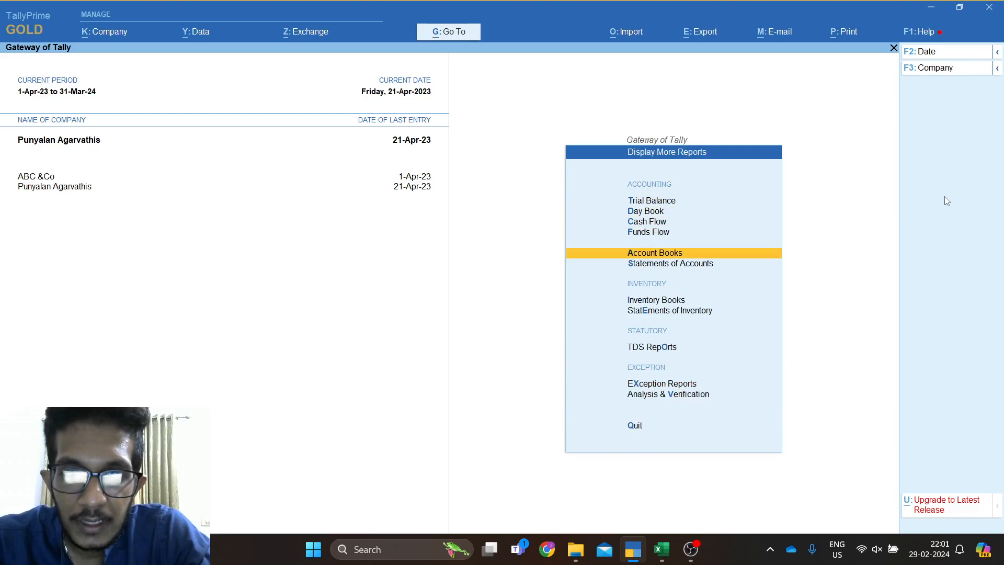
{"action": "key", "text": "Down"}
{"action": "key", "text": "Up"}
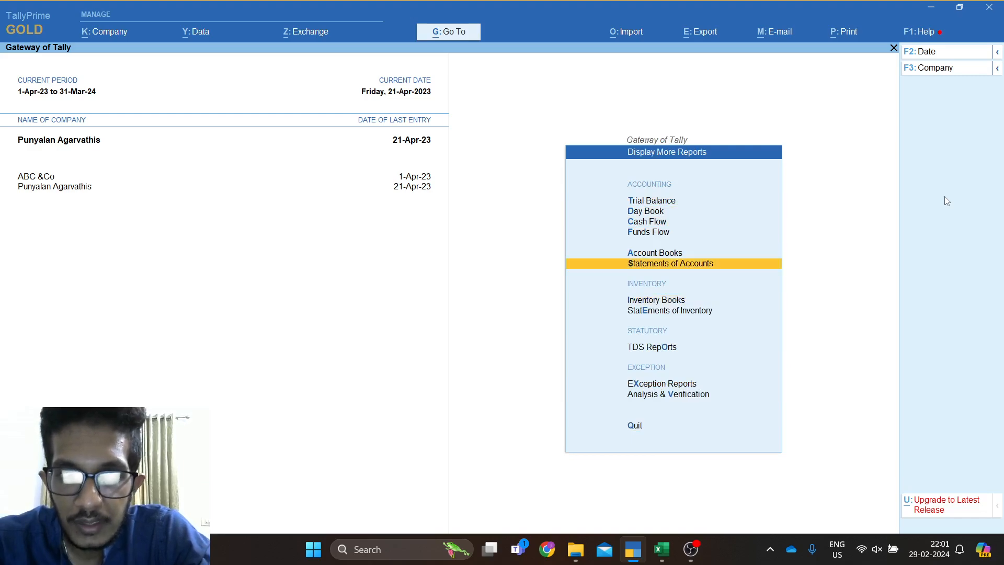
{"action": "key", "text": "Down"}
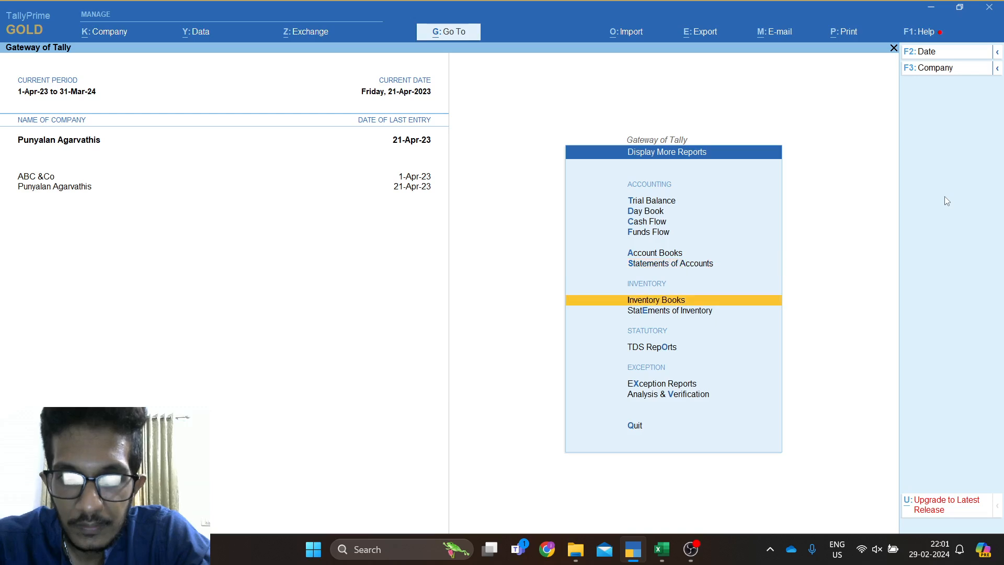
{"action": "key", "text": "Return"}
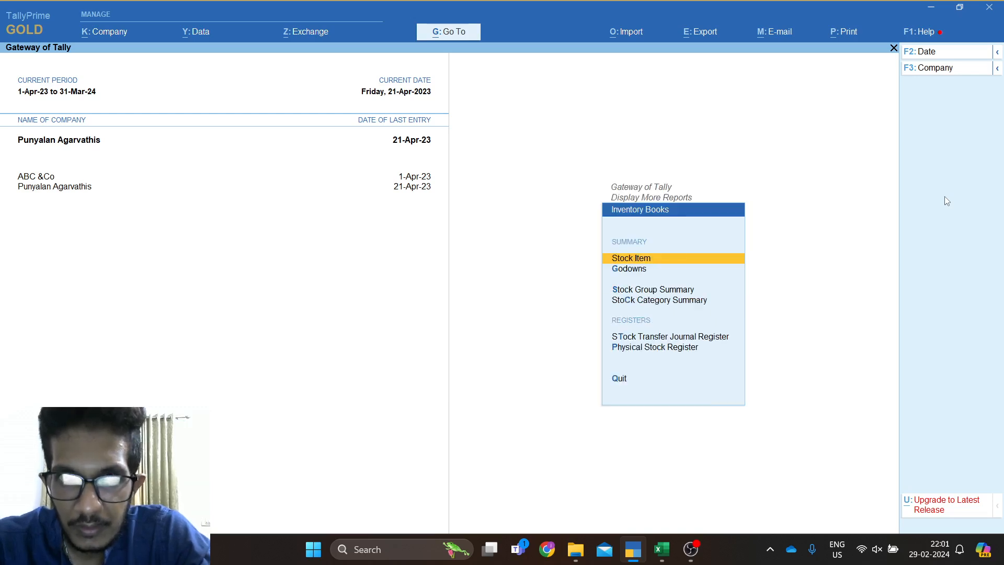
{"action": "key", "text": "Down"}
{"action": "key", "text": "Down"}
{"action": "key", "text": "Return"}
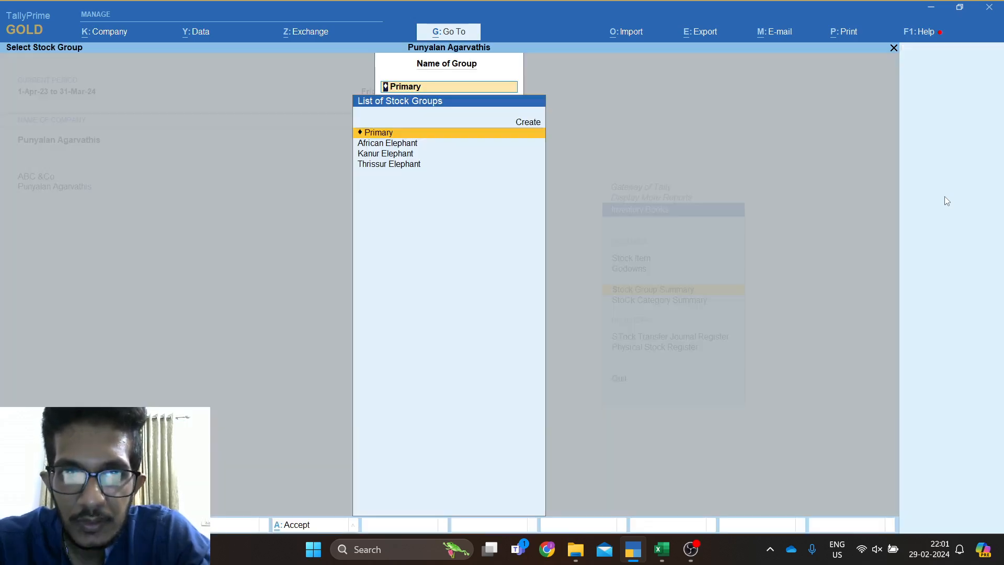
{"action": "key", "text": "Escape"}
{"action": "key", "text": "Up"}
{"action": "key", "text": "Up"}
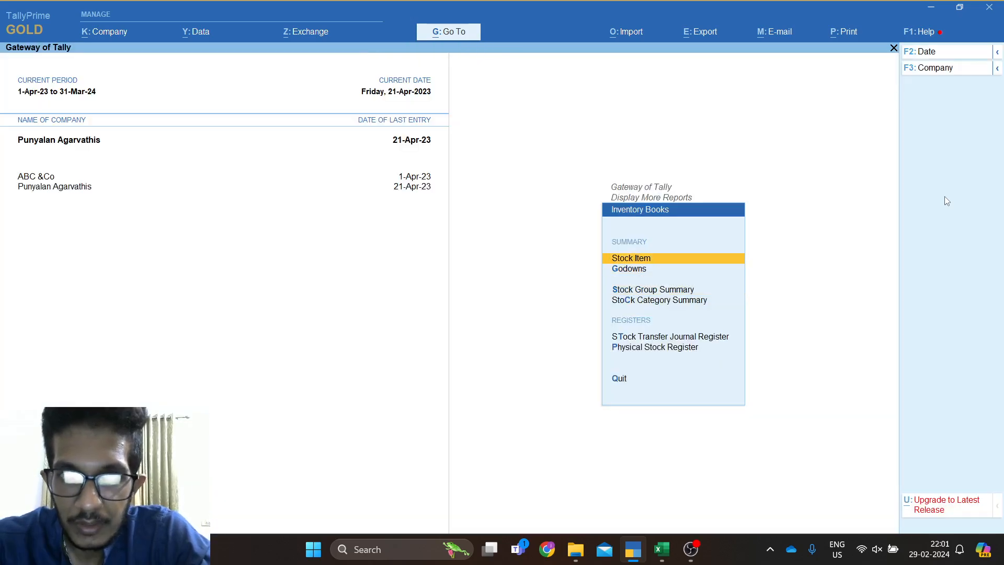
Open the stock item report for Elephant Cake and drill into its April vouchers.
{"action": "key", "text": "Return"}
{"action": "key", "text": "Down"}
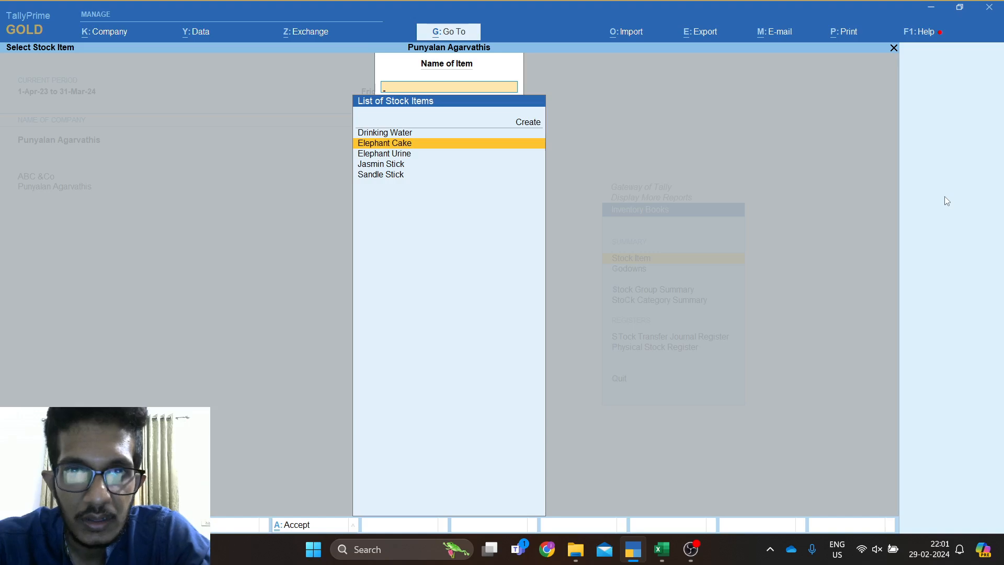
{"action": "key", "text": "Return"}
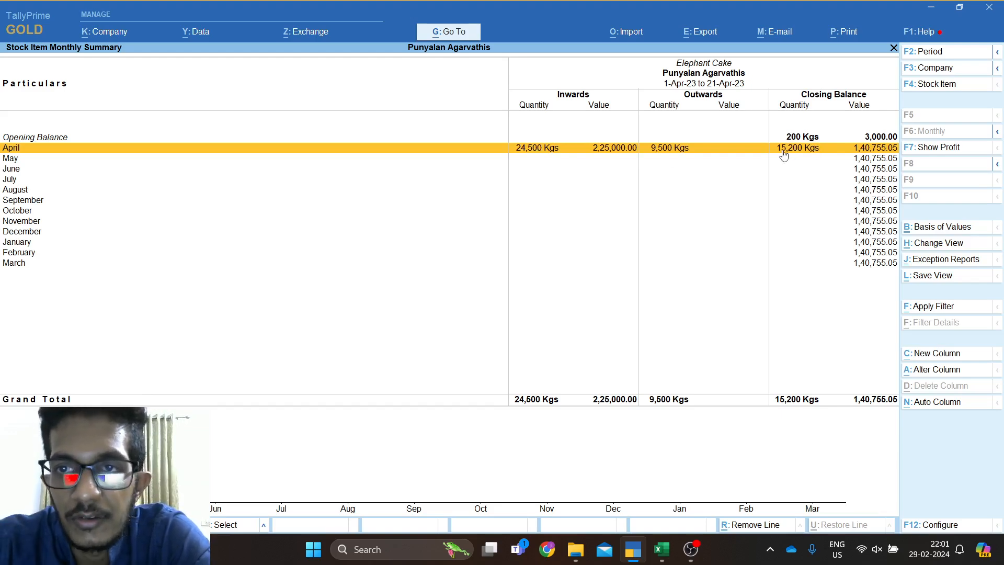
{"action": "left_click", "coordinate": [664, 151]}
{"action": "key", "text": "Down"}
{"action": "key", "text": "Down"}
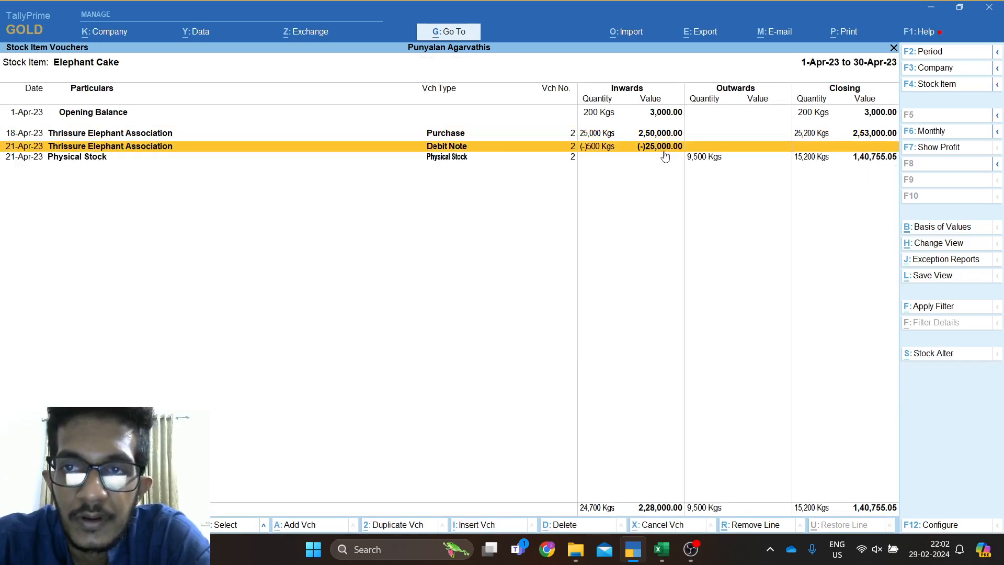
Delete Elephant Cake's physical stock voucher dated 21-Apr-23.
{"action": "key", "text": "Return"}
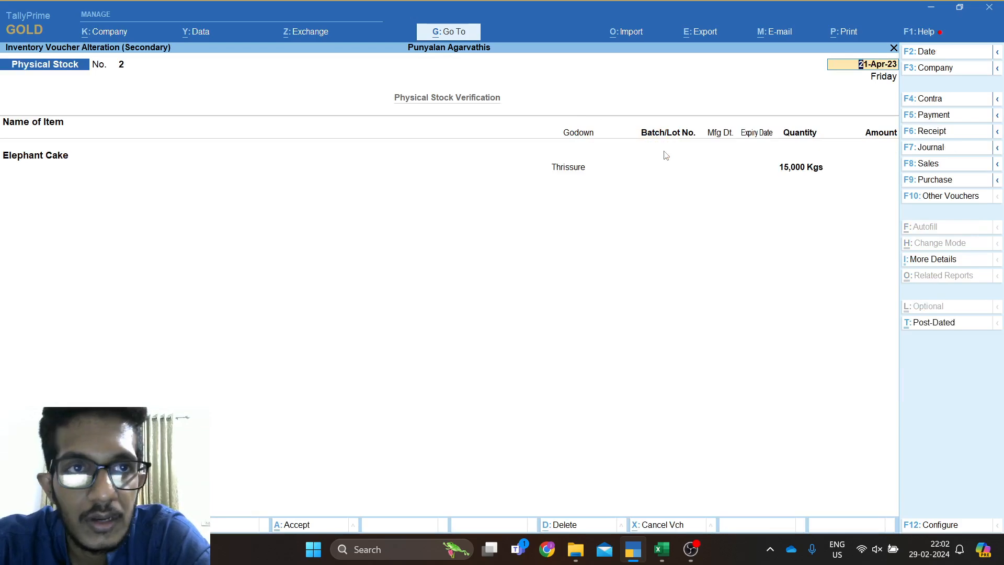
{"action": "key", "text": "alt+d"}
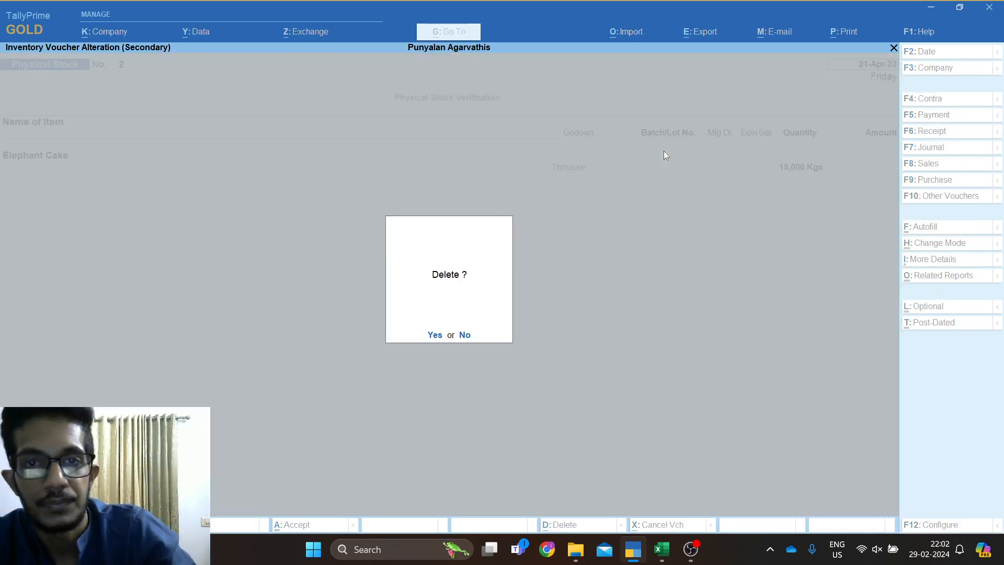
{"action": "key", "text": "Return"}
{"action": "key", "text": "Up"}
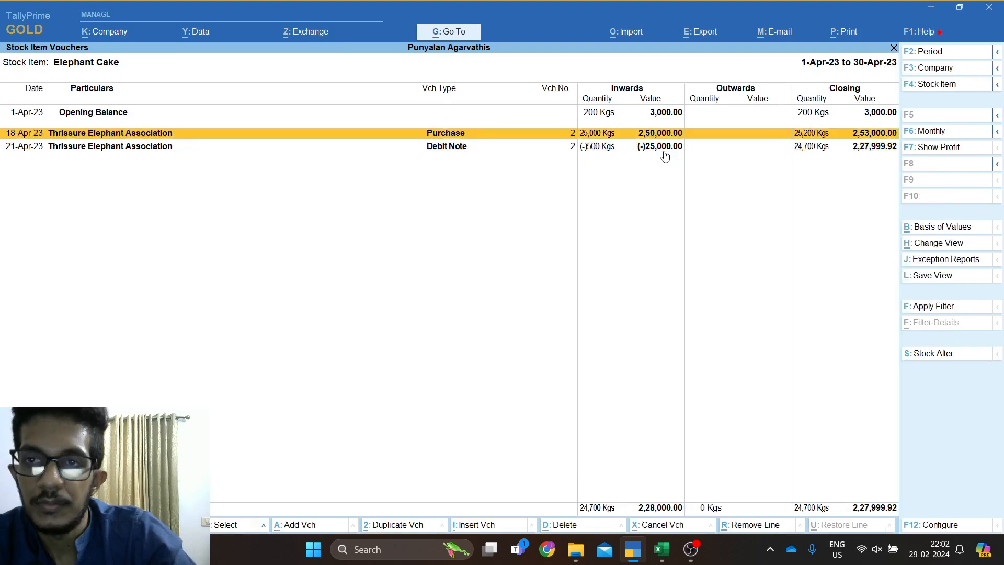
{"action": "key", "text": "Down"}
{"action": "key", "text": "Up"}
{"action": "key", "text": "Down"}
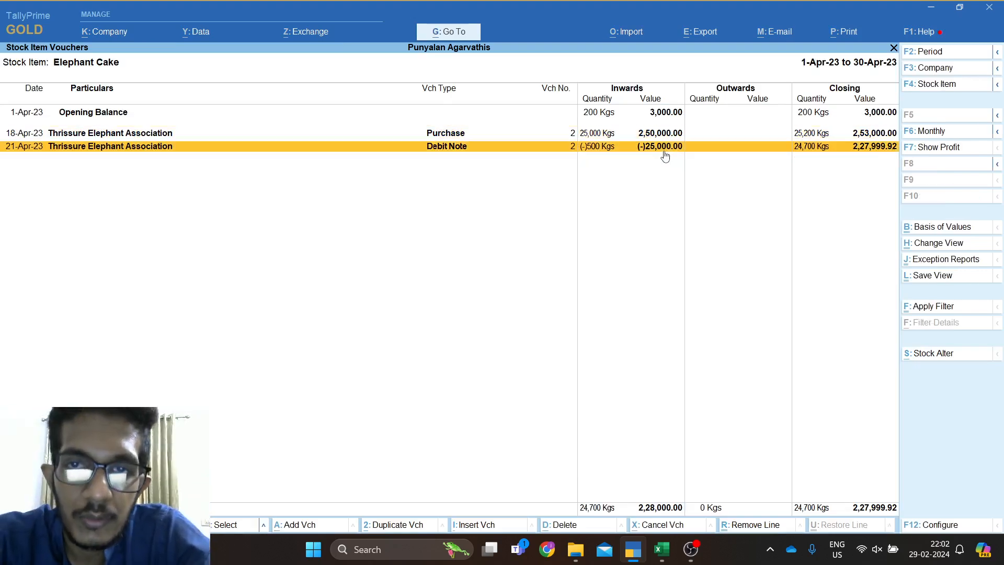
{"action": "key", "text": "Up"}
{"action": "key", "text": "Down"}
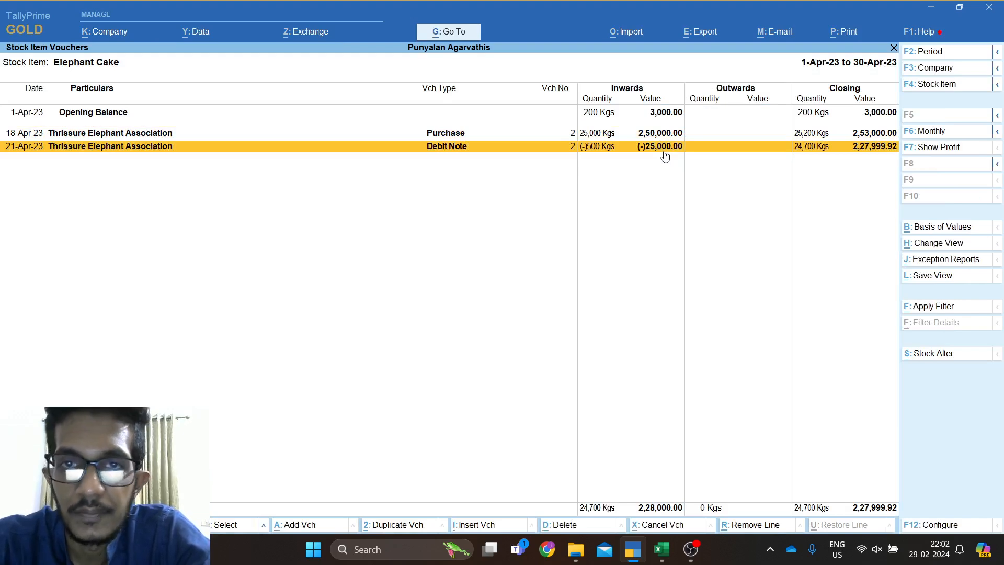
{"action": "key", "text": "Up"}
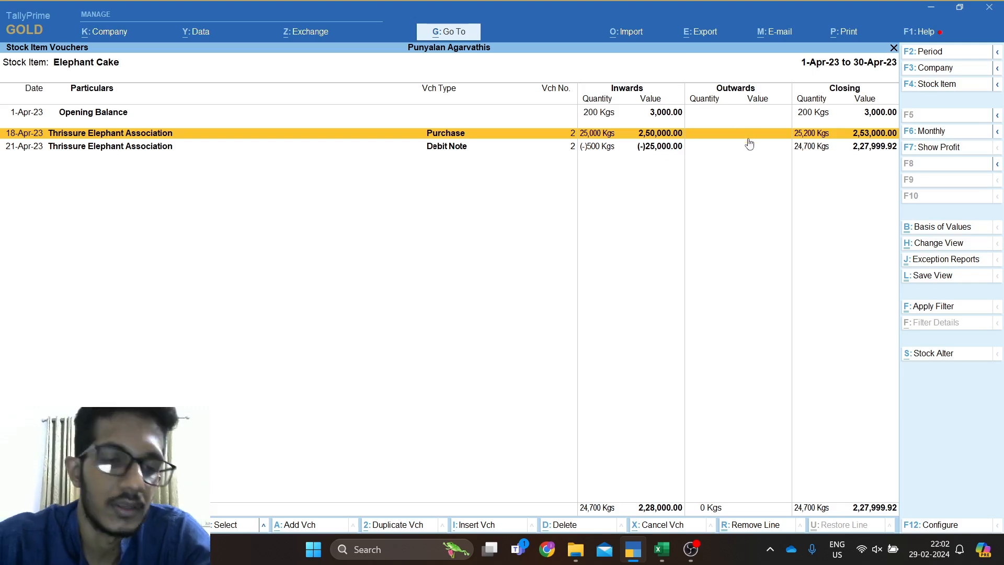
Close the Elephant Cake stock reports and the Inventory Books, returning to the list of additional reports.
{"action": "key", "text": "Escape"}
{"action": "key", "text": "Escape"}
{"action": "key", "text": "Escape"}
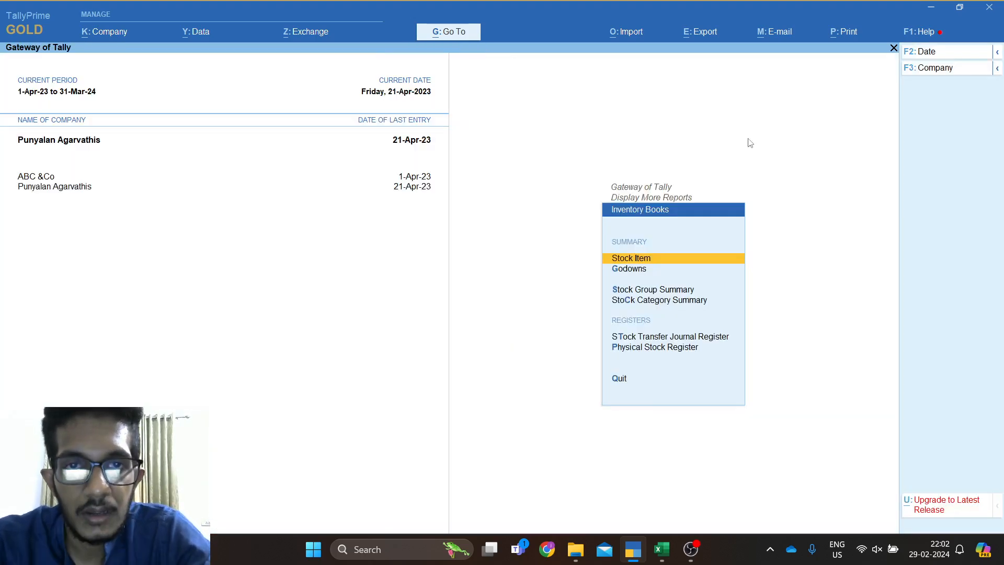
{"action": "key", "text": "Escape"}
{"action": "key", "text": "Up"}
{"action": "key", "text": "Up"}
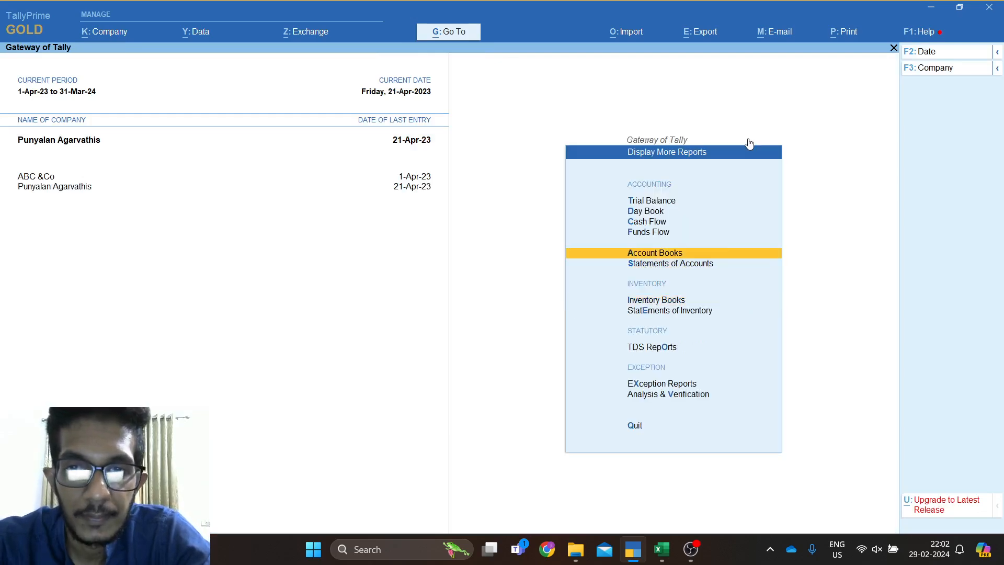
{"action": "key", "text": "Return"}
{"action": "key", "text": "Escape"}
{"action": "key", "text": "Up"}
{"action": "key", "text": "Up"}
{"action": "key", "text": "Up"}
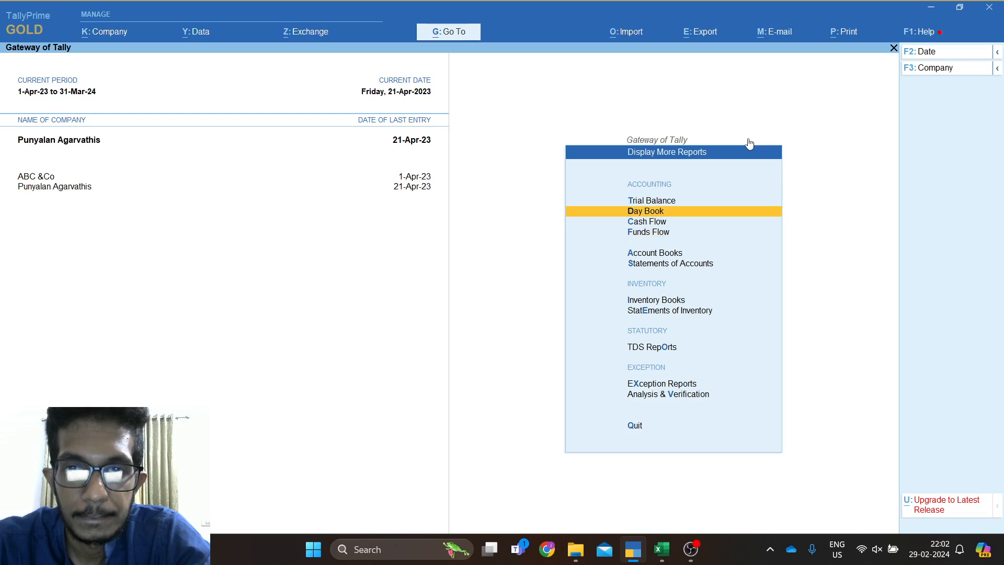
Reopen voucher entry from the Gateway of Tally and change the voucher type from Physical Stock to Stock Journal.
{"action": "key", "text": "Escape"}
{"action": "key", "text": "Up"}
{"action": "key", "text": "Up"}
{"action": "key", "text": "Up"}
{"action": "key", "text": "Up"}
{"action": "key", "text": "Up"}
{"action": "key", "text": "Up"}
{"action": "key", "text": "Up"}
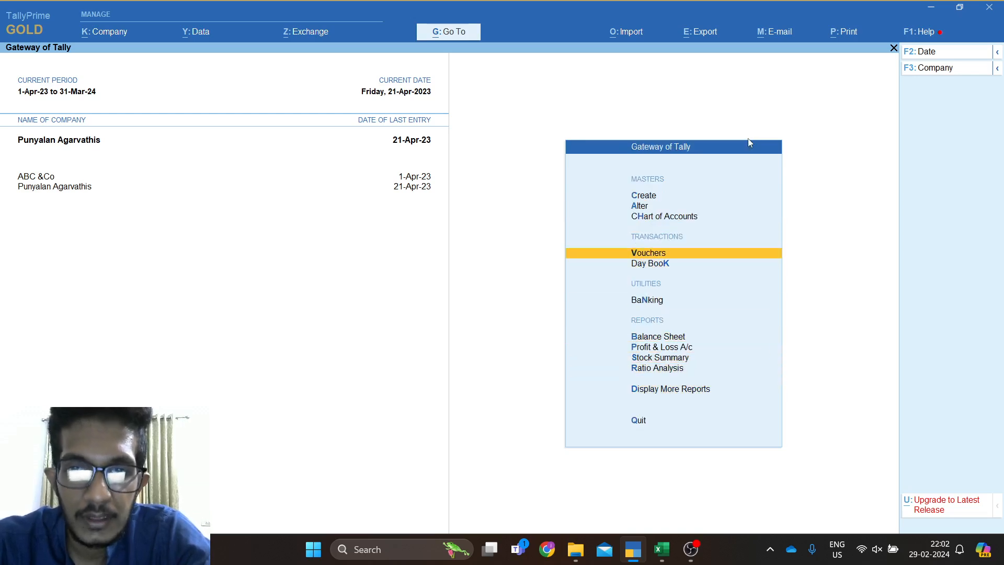
{"action": "key", "text": "Return"}
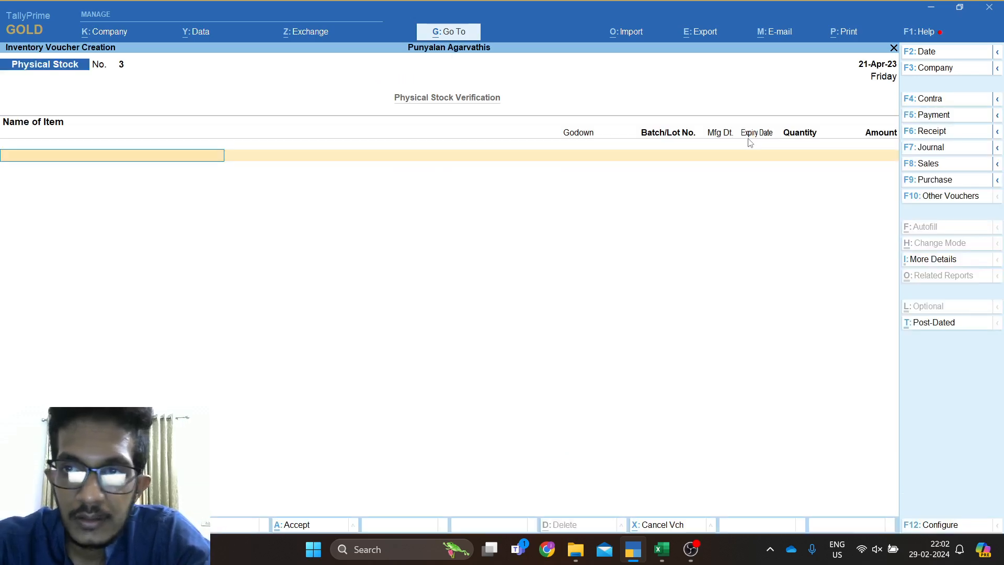
{"action": "left_click", "coordinate": [953, 203]}
{"action": "key", "text": "Down"}
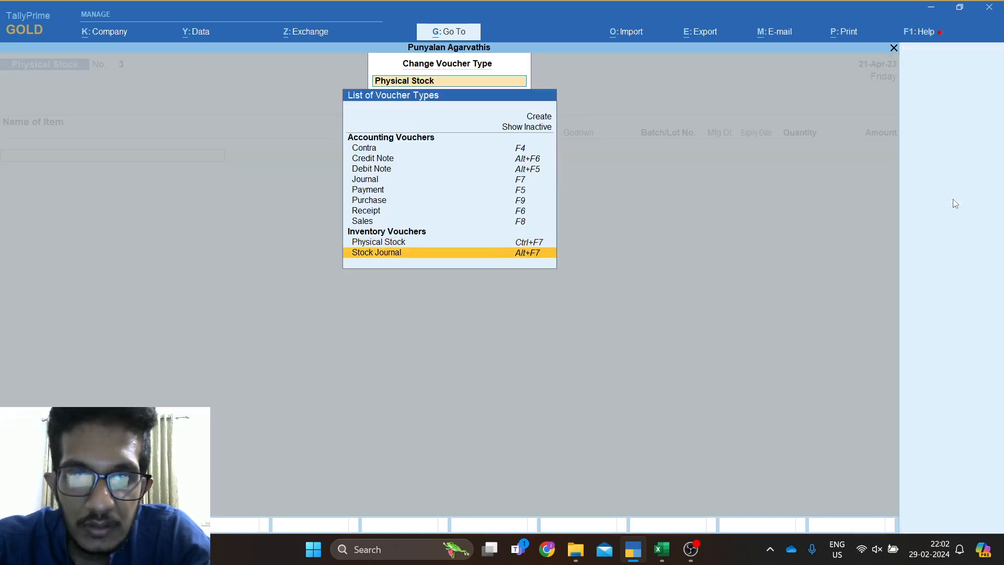
{"action": "key", "text": "Return"}
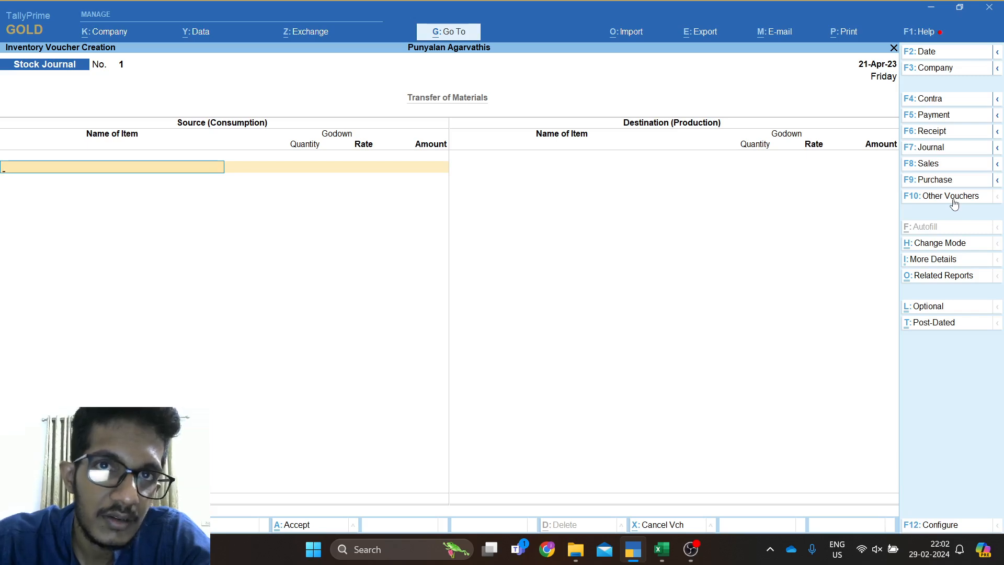
Add Elephant Cake as the source item of the stock journal and choose the Thrissure godown.
{"action": "type", "text": "T"}
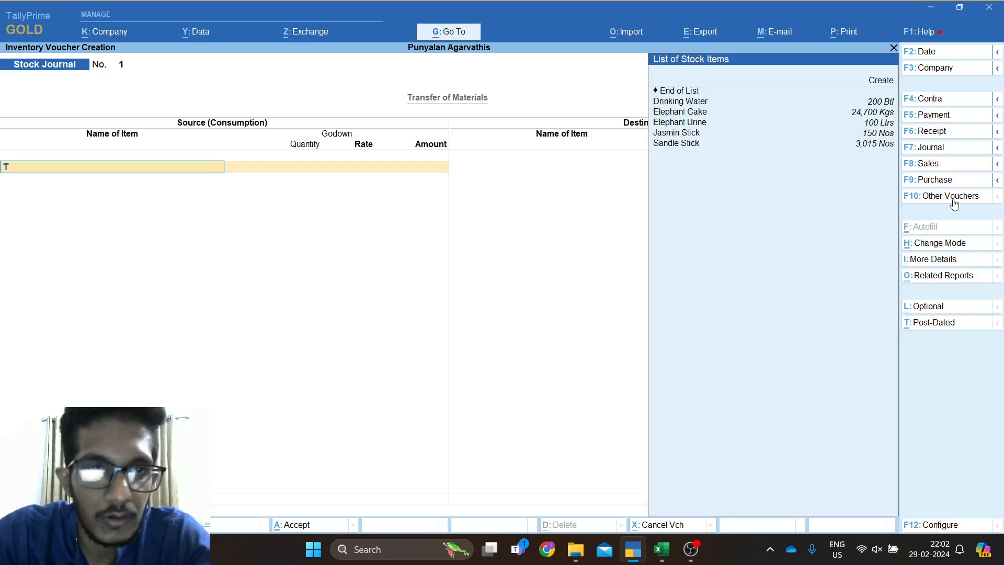
{"action": "key", "text": "BackSpace"}
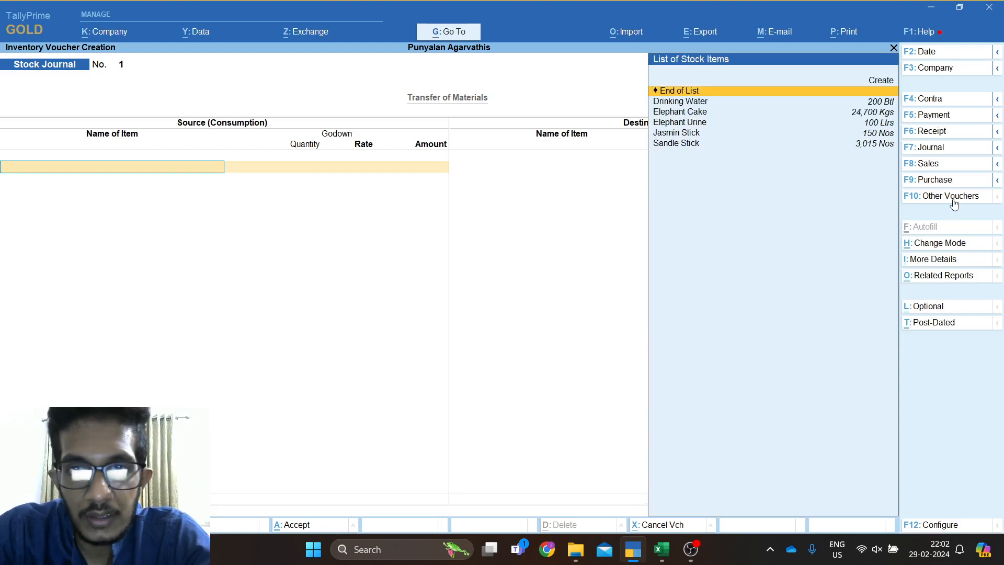
{"action": "key", "text": "Down"}
{"action": "key", "text": "Down"}
{"action": "key", "text": "Return"}
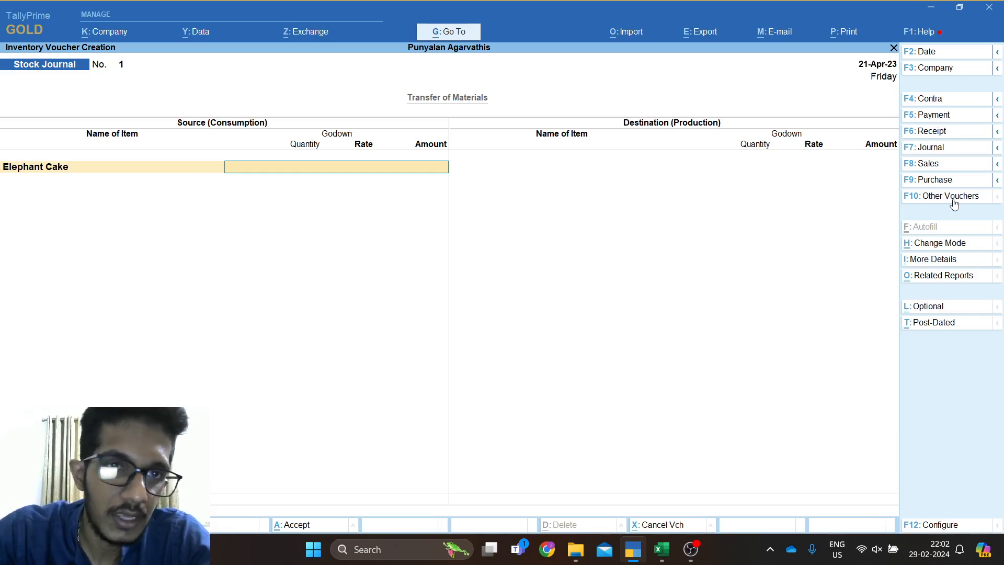
{"action": "type", "text": "Th"}
{"action": "key", "text": "Return"}
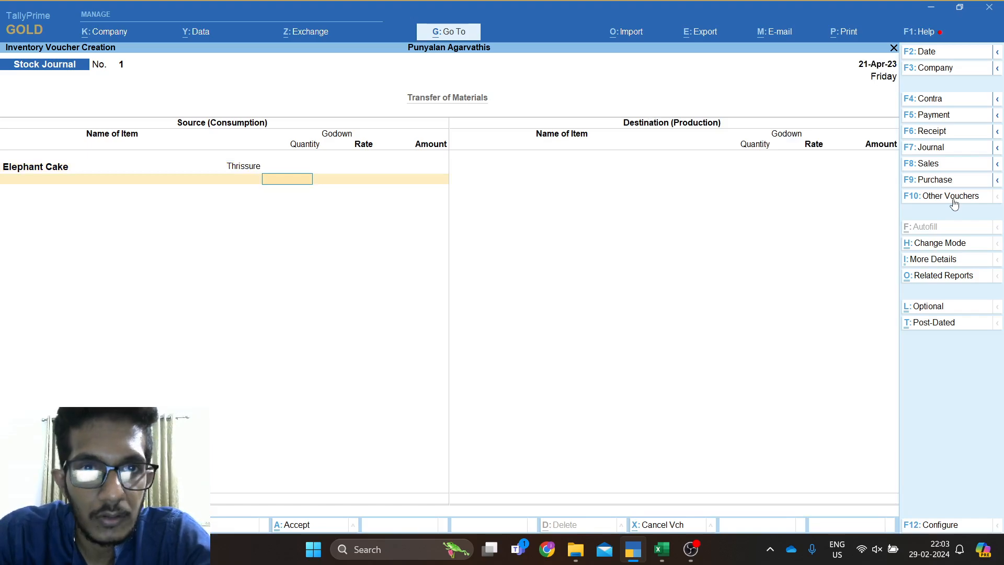
Try to set Elephant Cake's source quantity to 24,700 Kgs.
{"action": "type", "text": "24"}
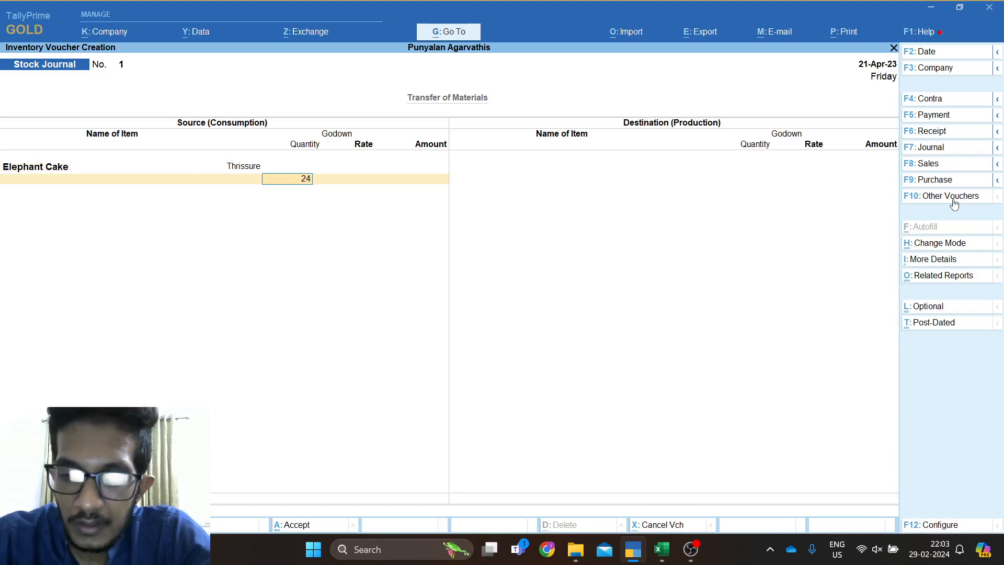
{"action": "type", "text": ",700"}
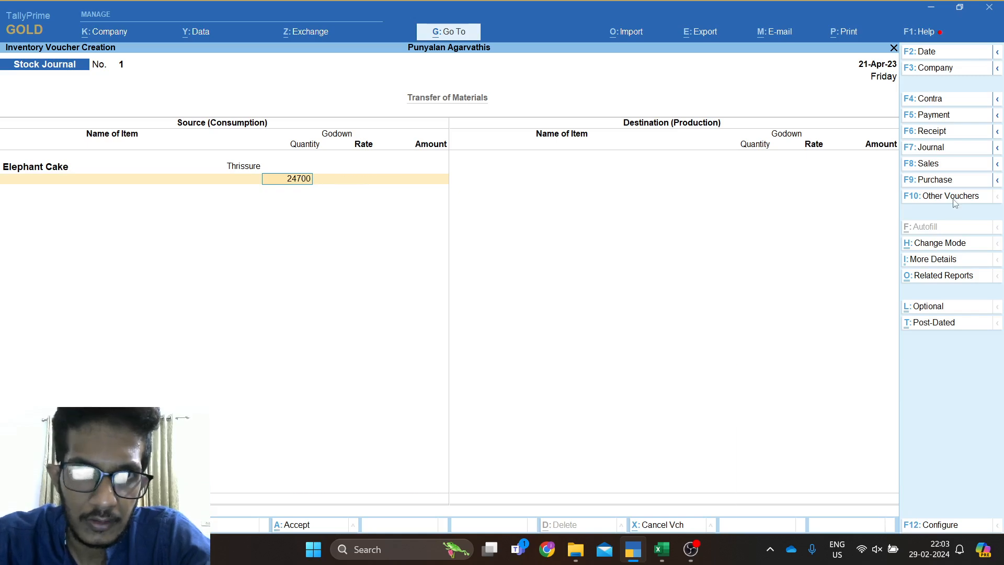
{"action": "key", "text": "Return"}
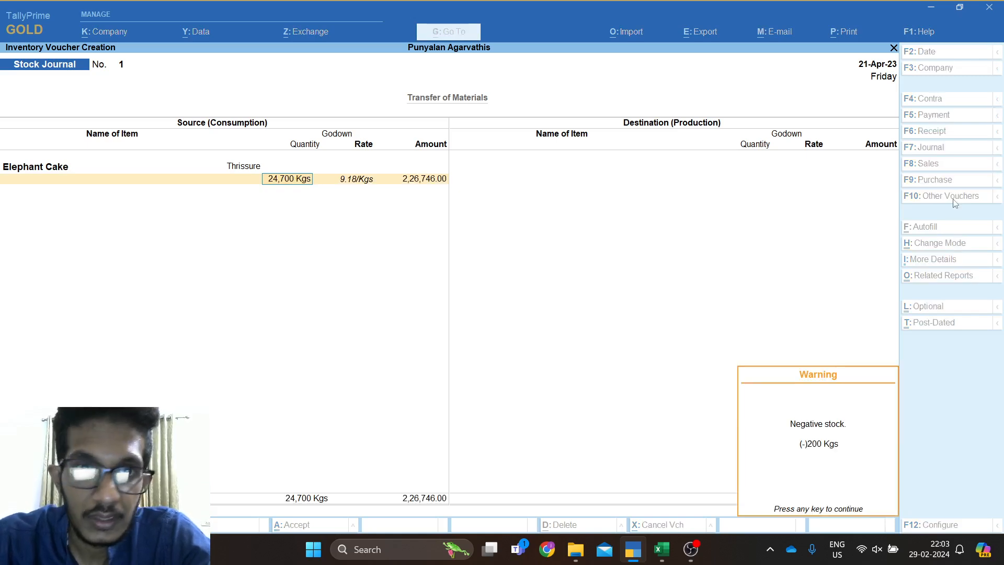
{"action": "key", "text": "Return"}
Set Elephant Cake's source quantity to 24,500 Kgs.
{"action": "key", "text": "shift+Tab"}
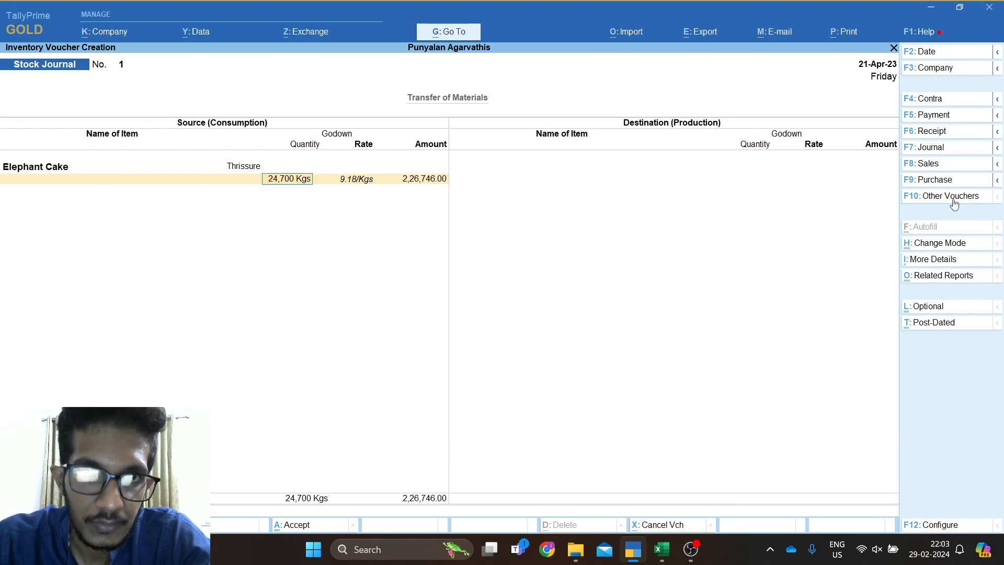
{"action": "type", "text": "24500"}
{"action": "key", "text": "Return"}
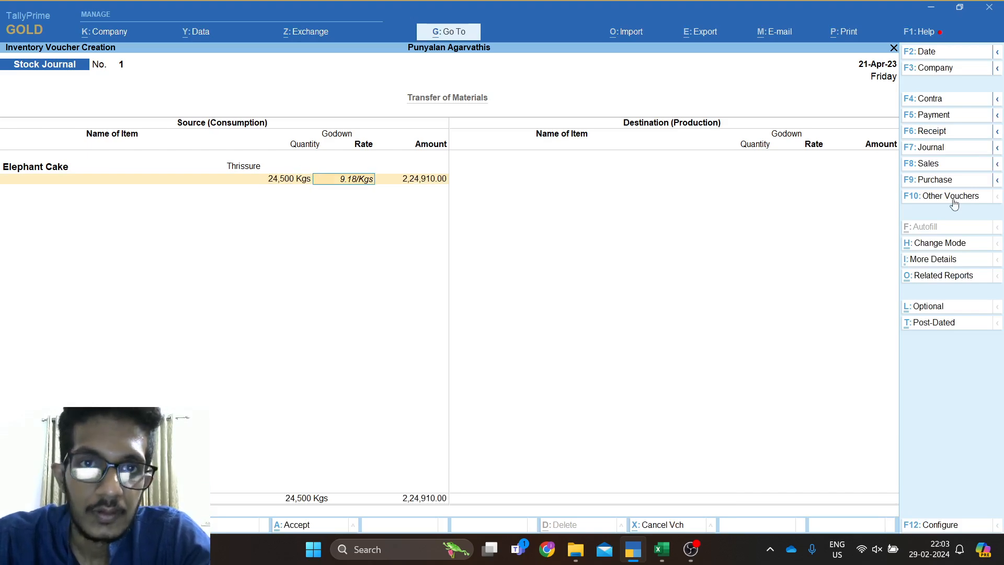
Keep the proposed source rate and amount, and add Elephant Cake as the destination item at the Main Location godown.
{"action": "key", "text": "Return"}
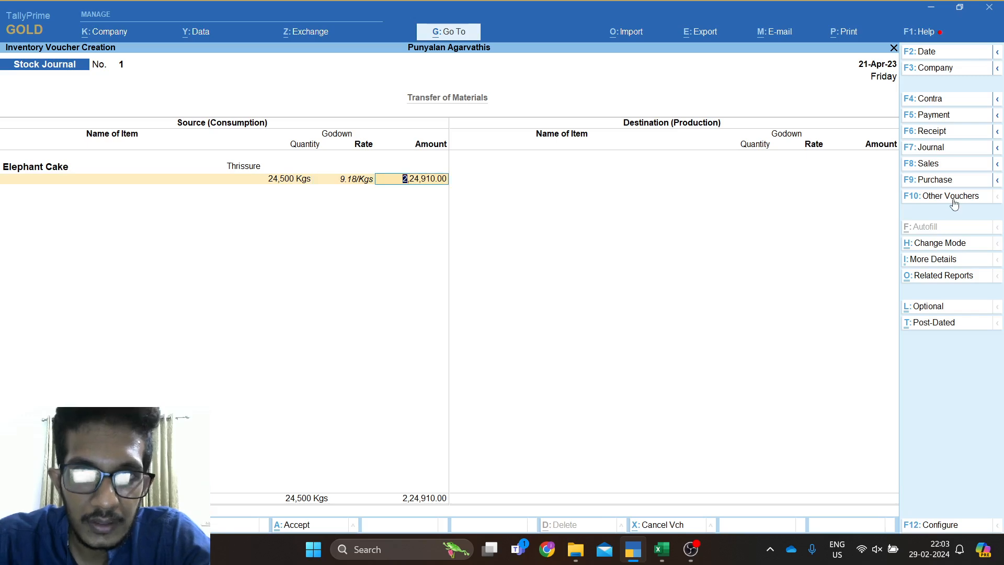
{"action": "key", "text": "Return"}
{"action": "key", "text": "Return"}
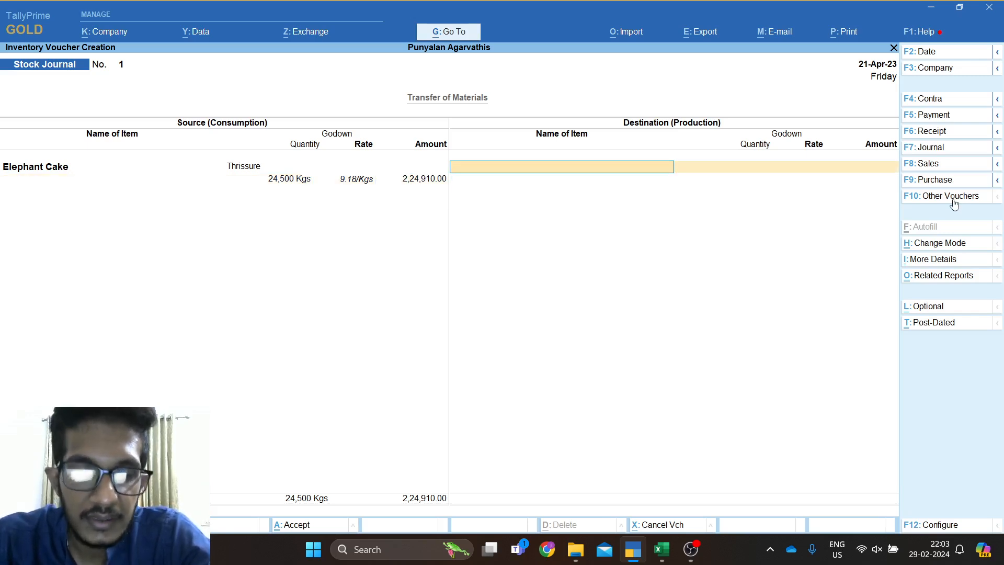
{"action": "type", "text": "Ele"}
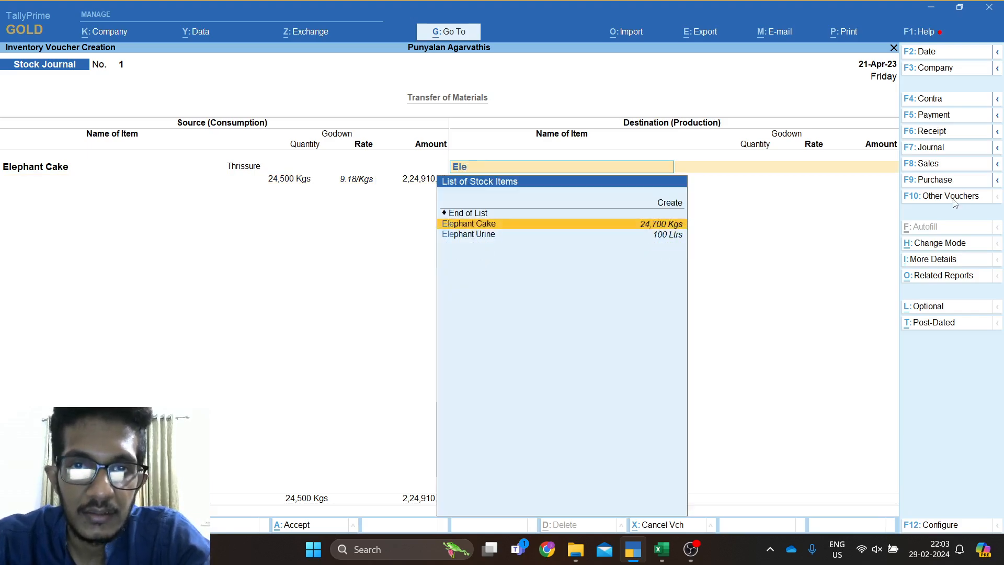
{"action": "key", "text": "Return"}
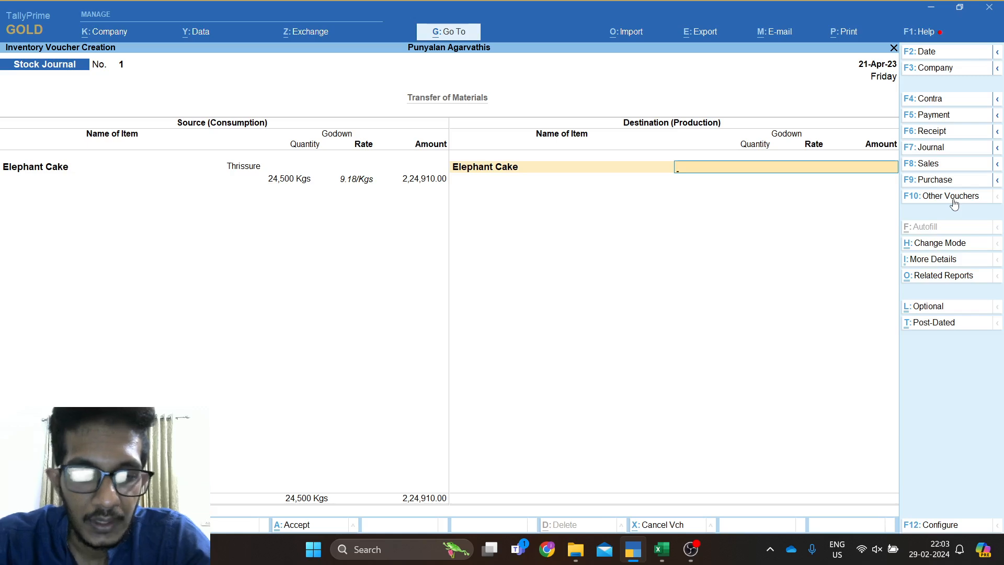
{"action": "type", "text": "M"}
{"action": "key", "text": "Return"}
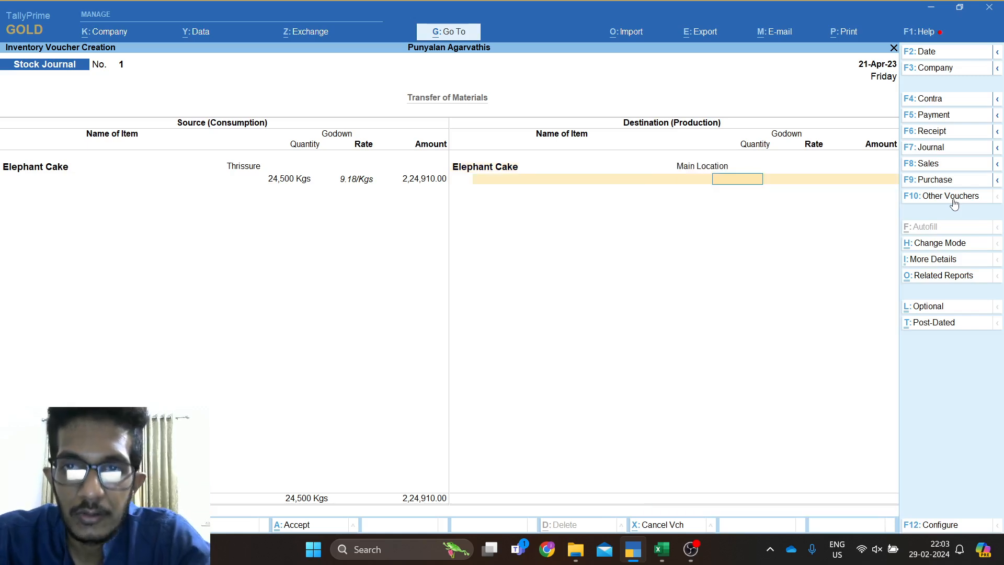
Set Elephant Cake's destination quantity to 24,500 Kgs with the proposed rate and amount, and save the stock journal.
{"action": "type", "text": "24500"}
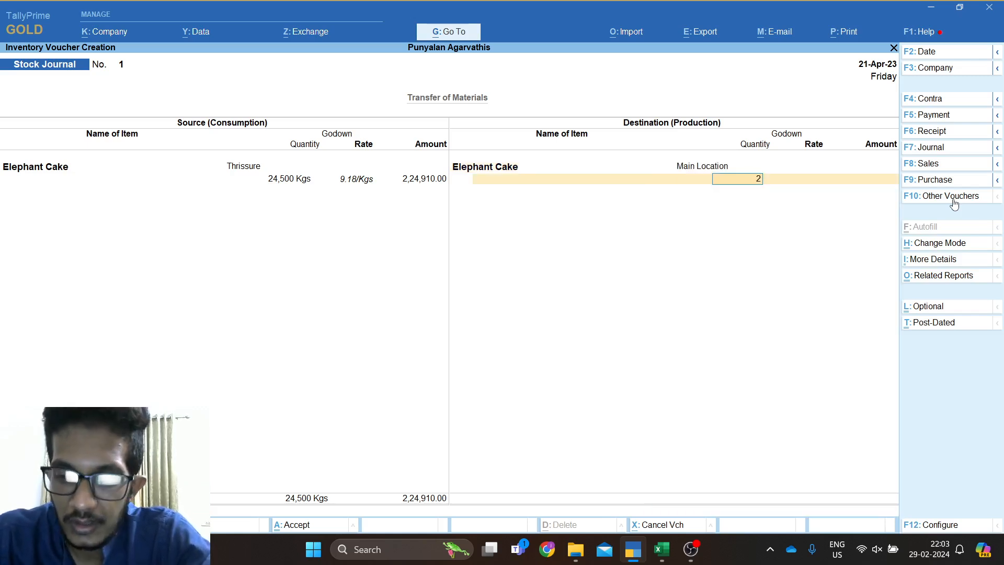
{"action": "key", "text": "Return"}
{"action": "key", "text": "Return"}
{"action": "key", "text": "Return"}
{"action": "key", "text": "Return"}
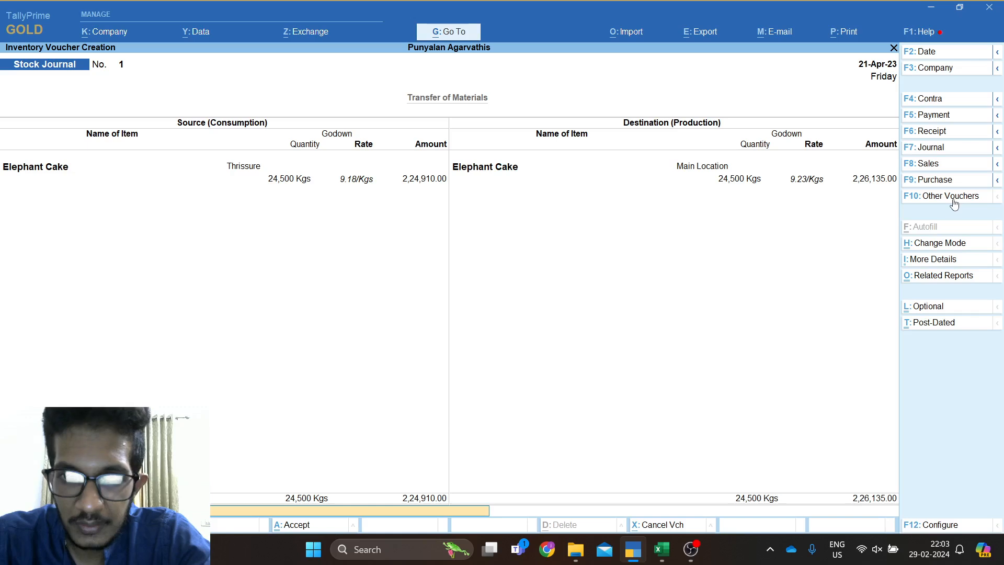
{"action": "key", "text": "Return"}
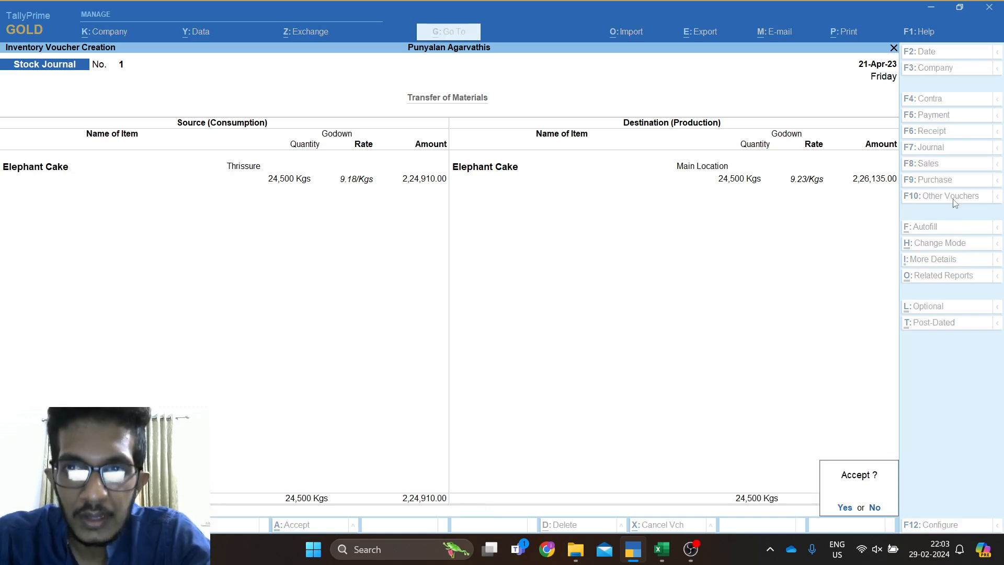
{"action": "key", "text": "Return"}
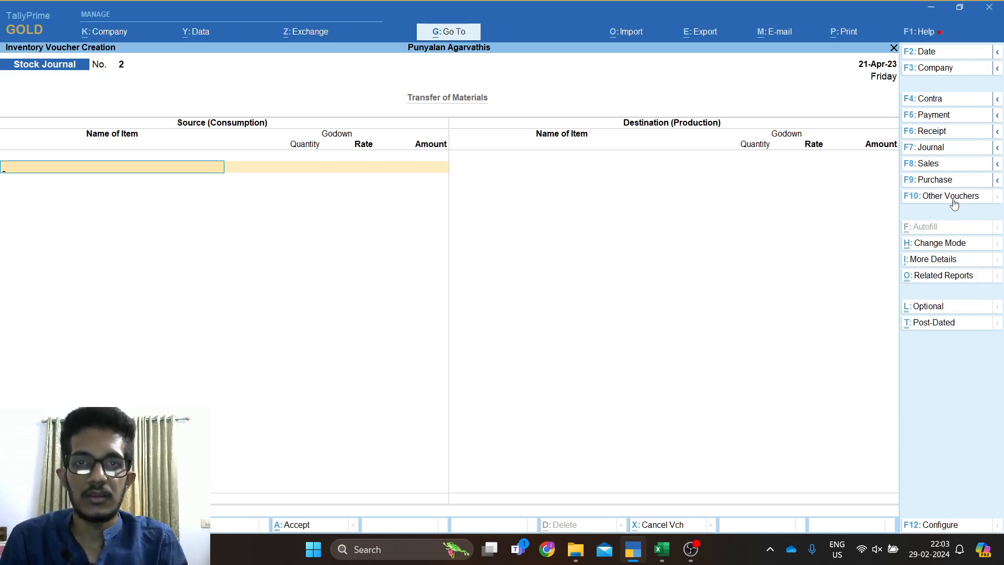
Leave and reopen the blank stock journal, and look at the Contra, Payment and Receipt voucher screens in turn.
{"action": "key", "text": "Escape"}
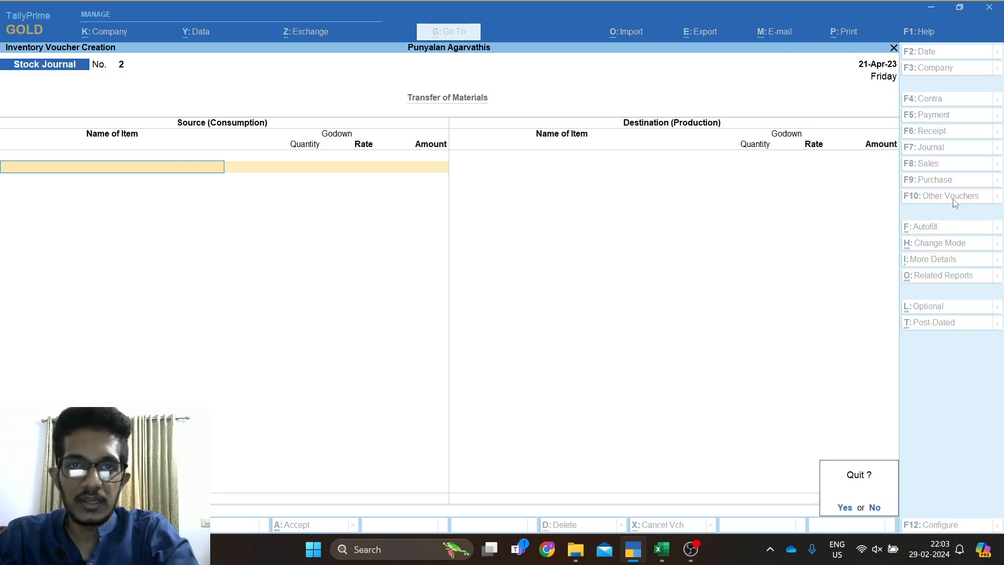
{"action": "key", "text": "Return"}
{"action": "key", "text": "Return"}
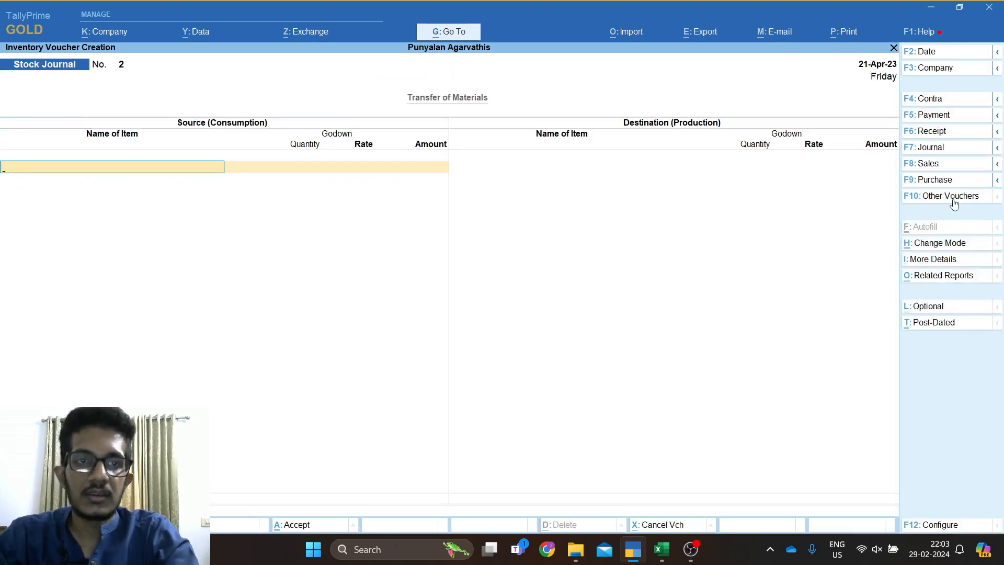
{"action": "left_click", "coordinate": [935, 102]}
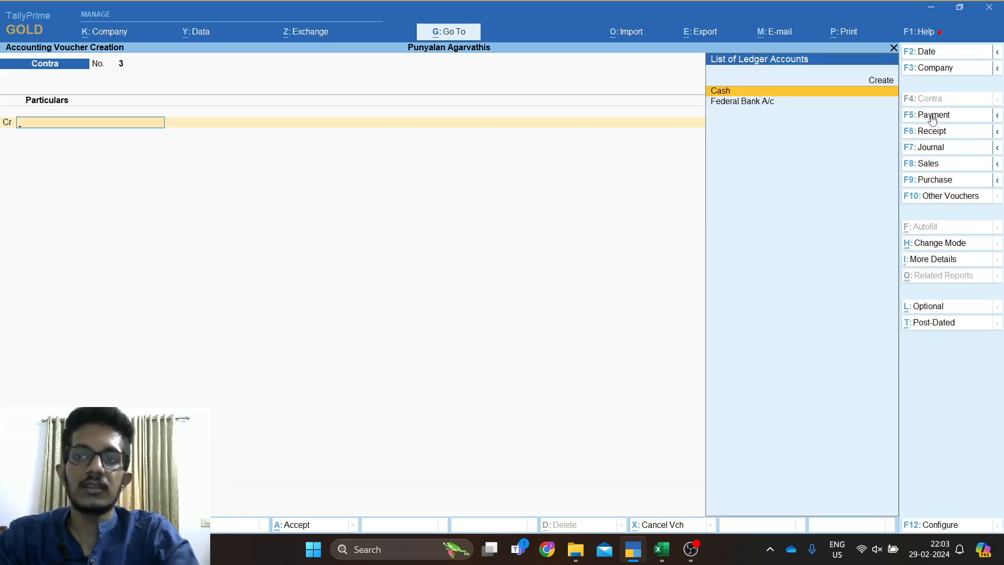
{"action": "left_click", "coordinate": [934, 118]}
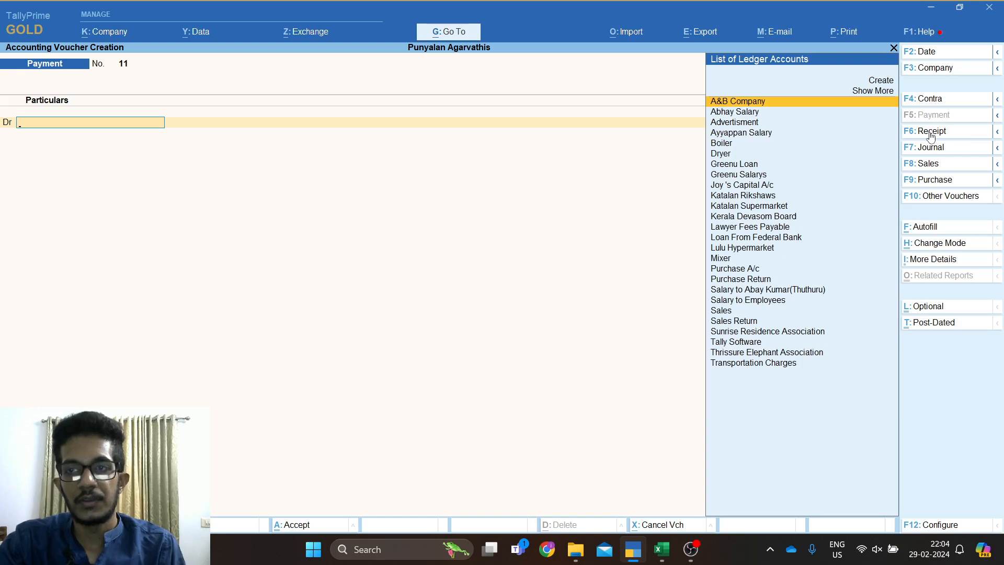
{"action": "left_click", "coordinate": [928, 132]}
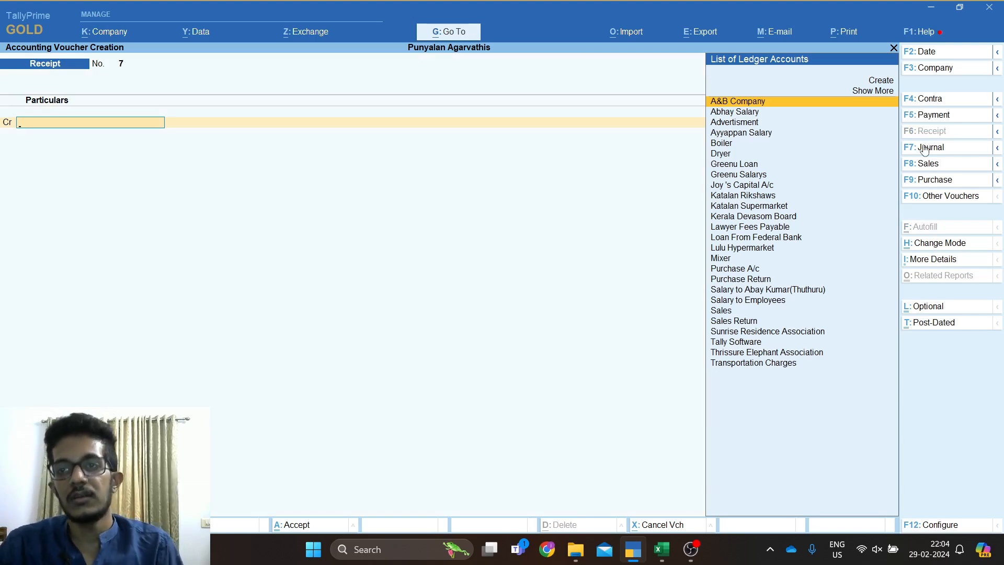
Examine the list of accounting and inventory voucher types from Contra to Stock Journal, and leave it without changing the type.
{"action": "left_click", "coordinate": [944, 198]}
{"action": "key", "text": "Up"}
{"action": "key", "text": "Up"}
{"action": "key", "text": "Up"}
{"action": "key", "text": "Up"}
{"action": "key", "text": "Up"}
{"action": "key", "text": "Up"}
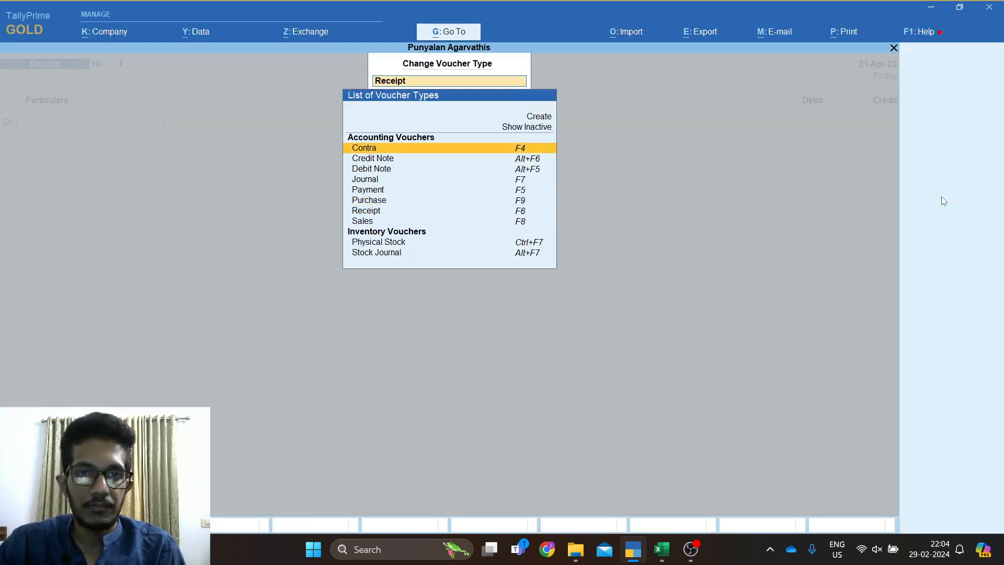
{"action": "key", "text": "Down"}
{"action": "key", "text": "Down"}
{"action": "key", "text": "Down"}
{"action": "key", "text": "Down"}
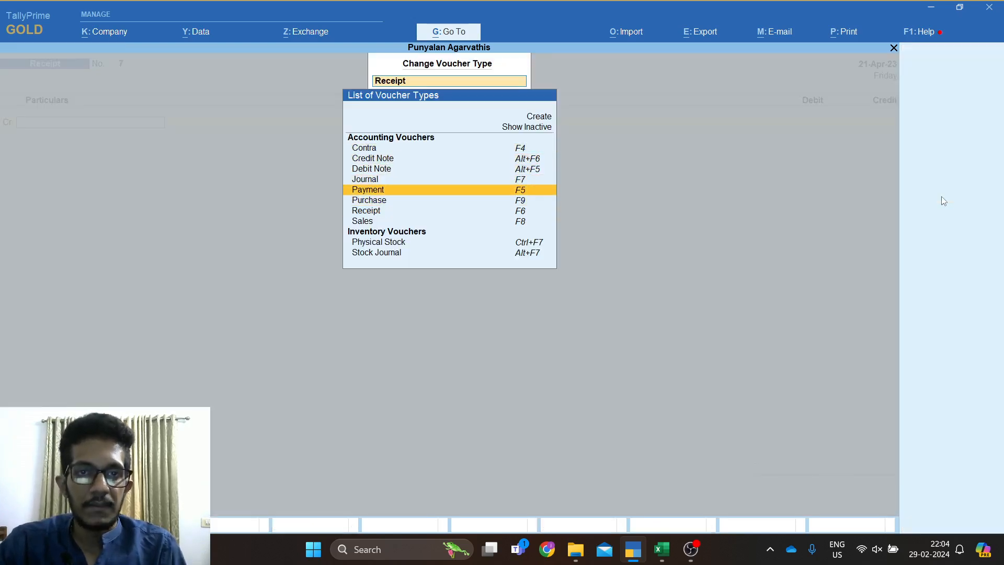
{"action": "key", "text": "Down"}
{"action": "key", "text": "Down"}
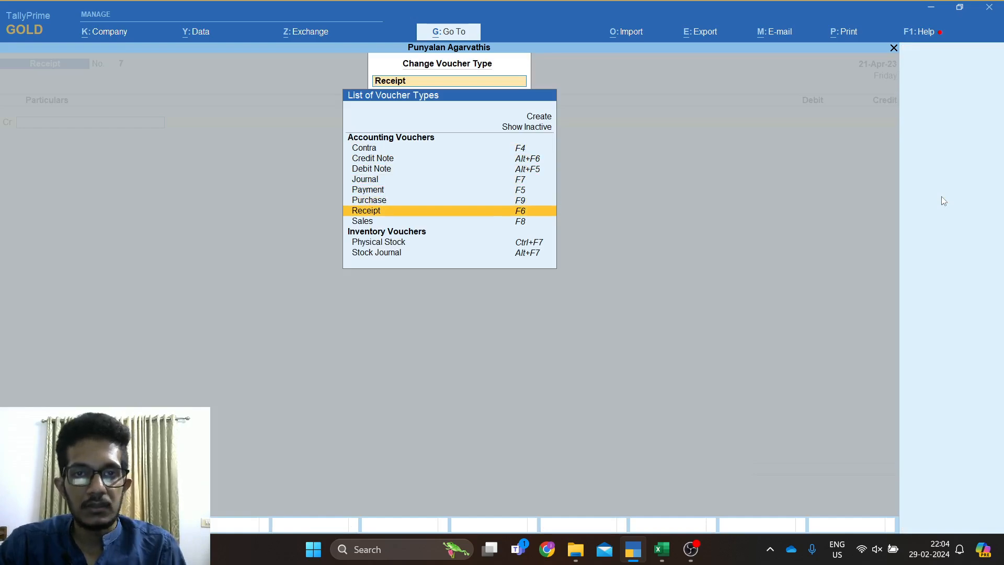
{"action": "key", "text": "Down"}
{"action": "key", "text": "Down"}
{"action": "key", "text": "Down"}
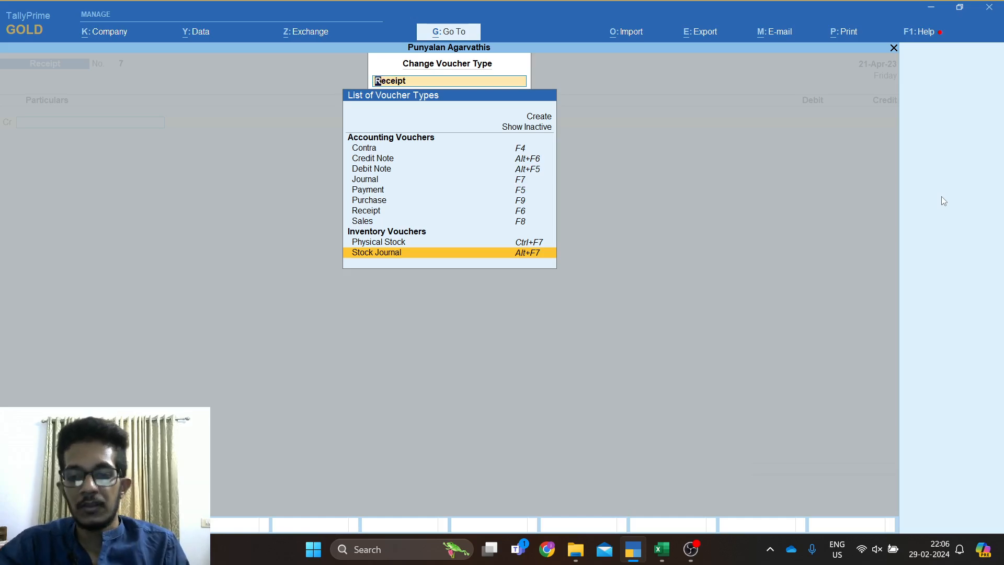
{"action": "key", "text": "Up"}
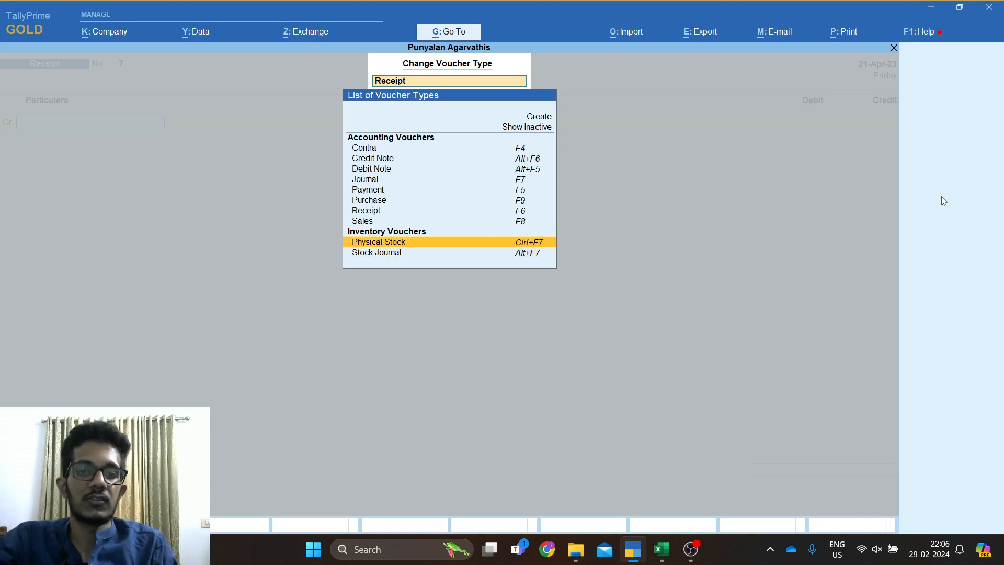
{"action": "key", "text": "Down"}
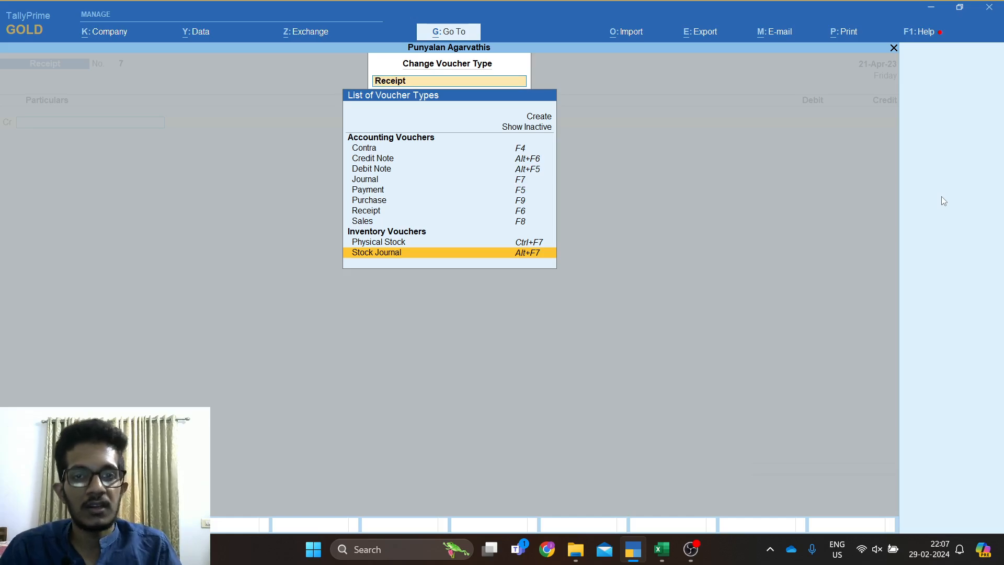
{"action": "key", "text": "Escape"}
{"action": "key", "text": "Escape"}
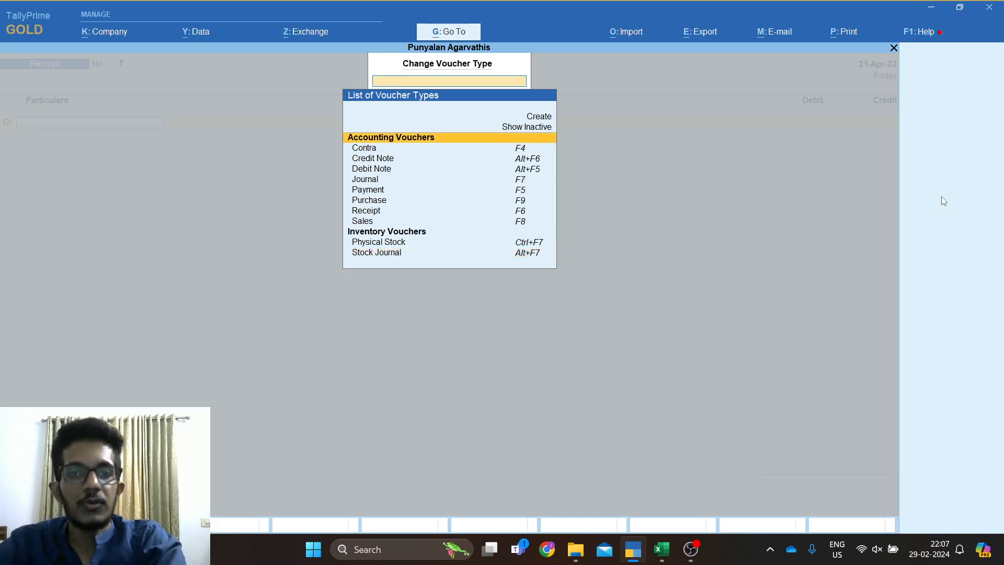
{"action": "key", "text": "Escape"}
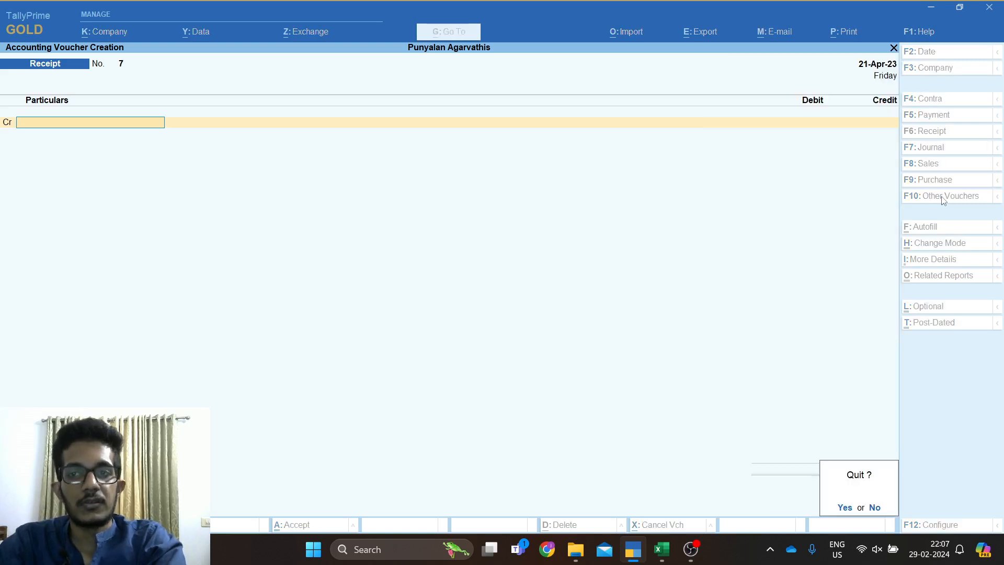
Exit and reopen voucher entry from the Gateway of Tally, and switch to the Windows desktop.
{"action": "key", "text": "y"}
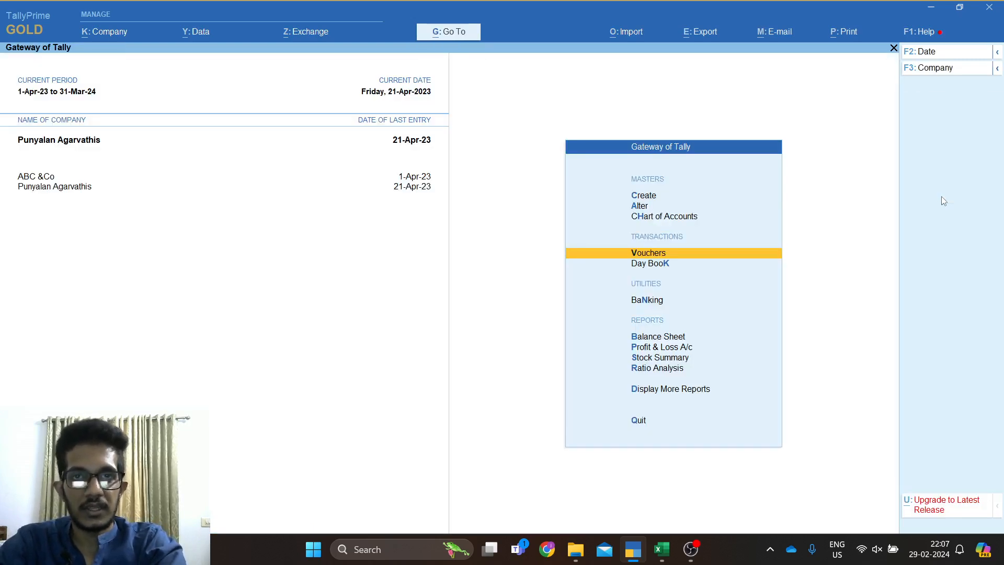
{"action": "key", "text": "Return"}
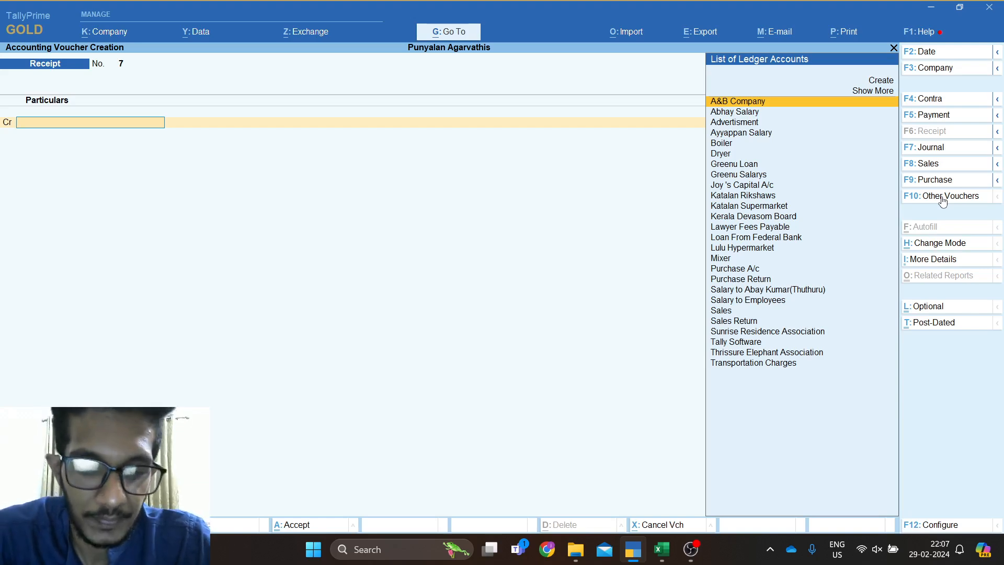
{"action": "key", "text": "super+d"}
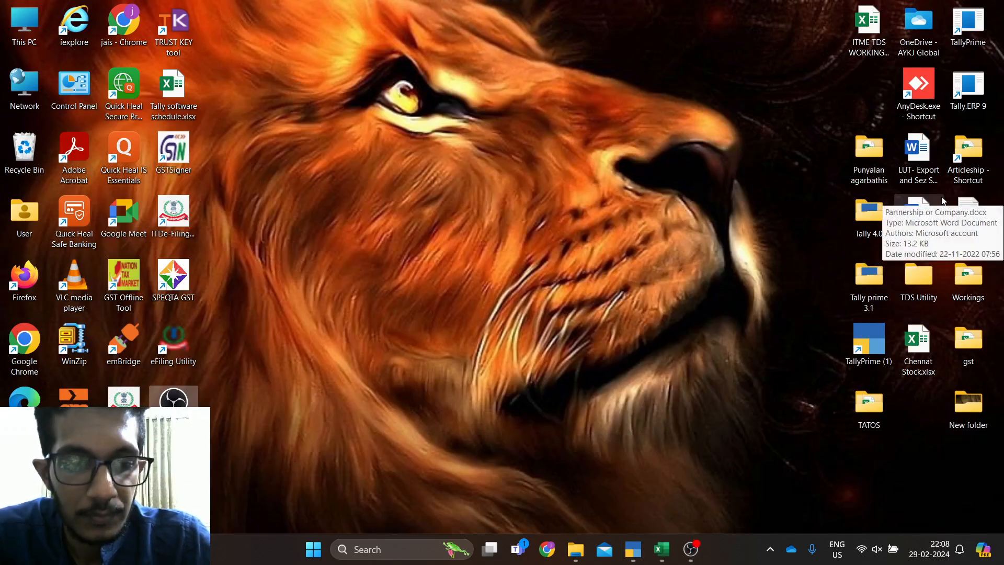